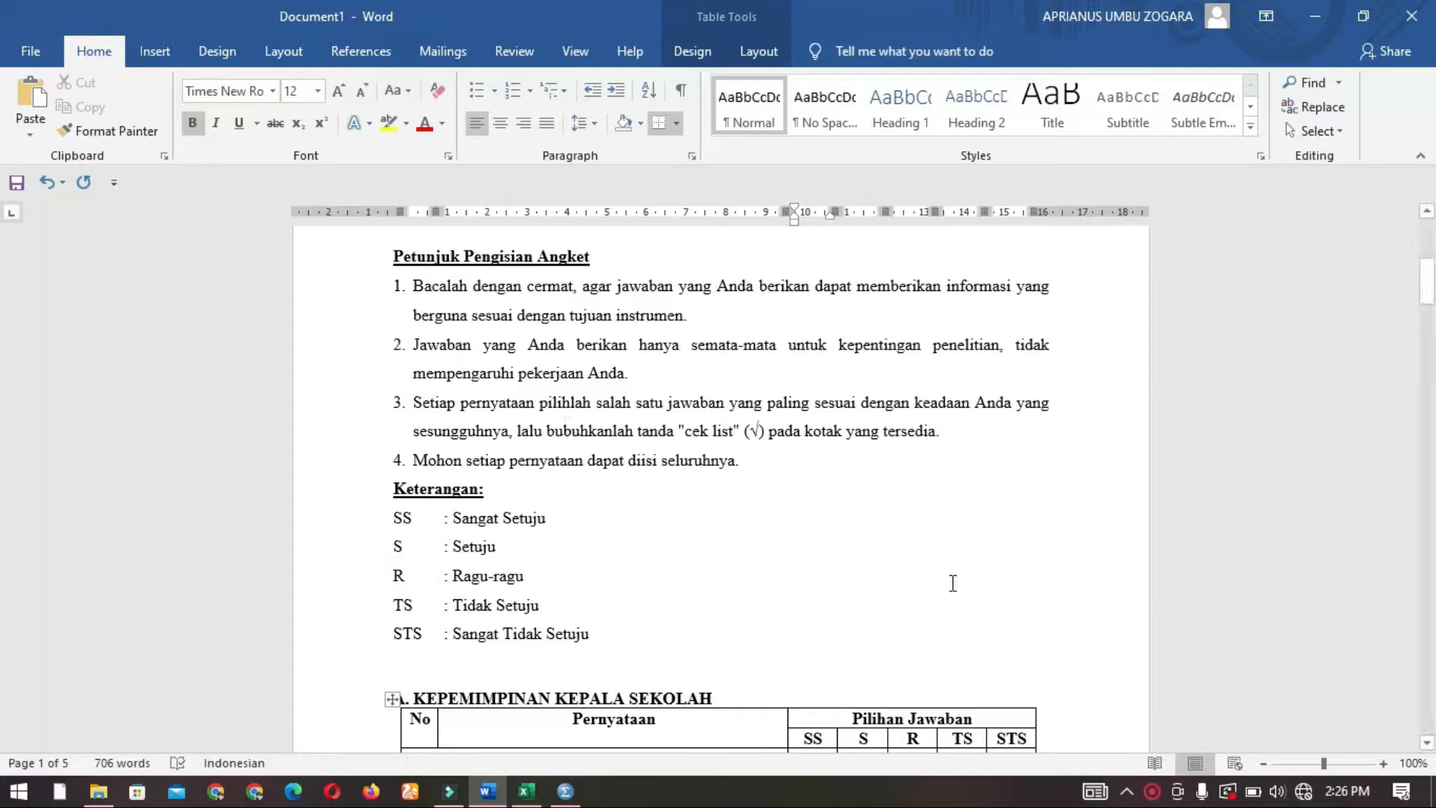
Review the questionnaire's respondent identity section, filling instructions, answer legend and the section A heading
scroll(585, 520, up, 4)
scroll(584, 521, down, 5)
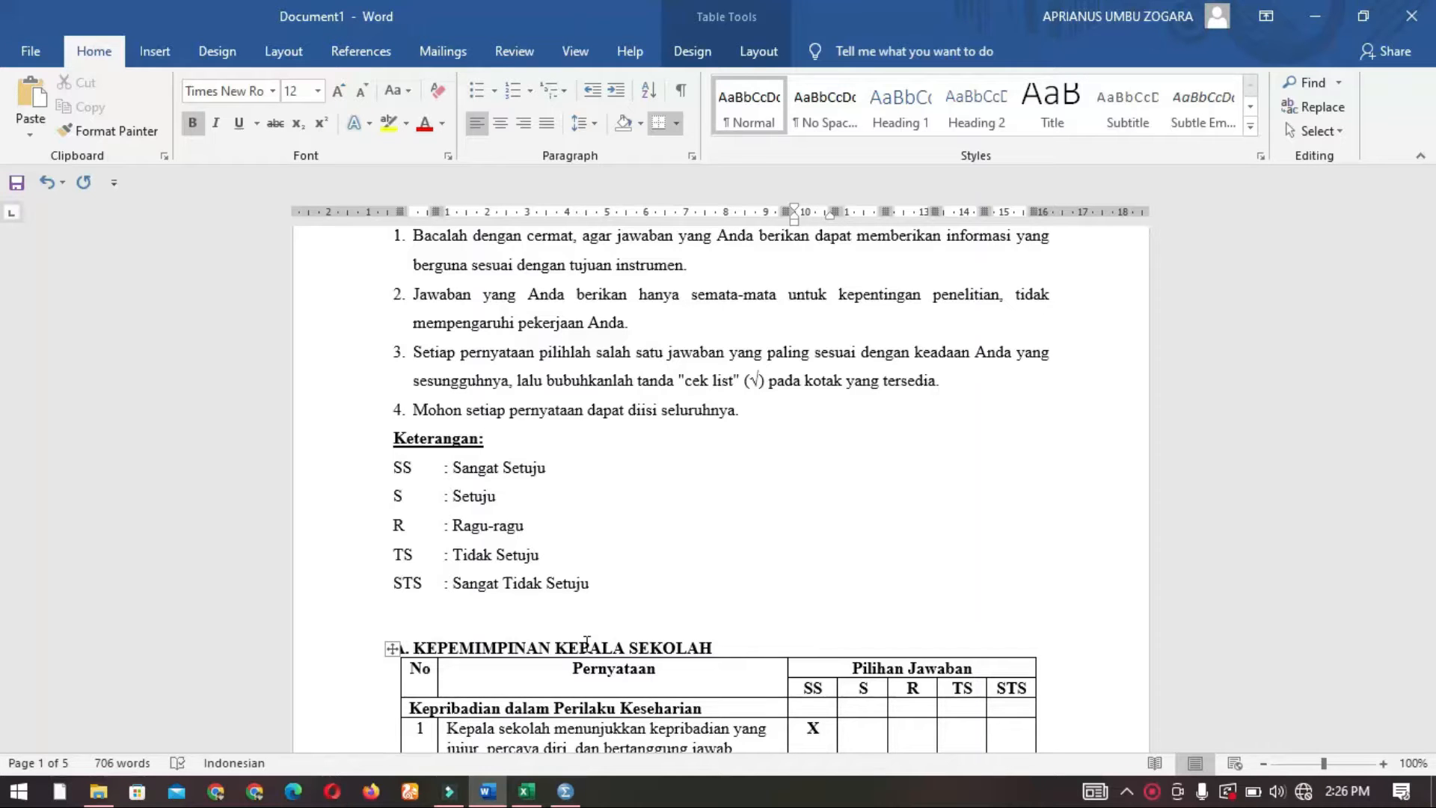
click(470, 648)
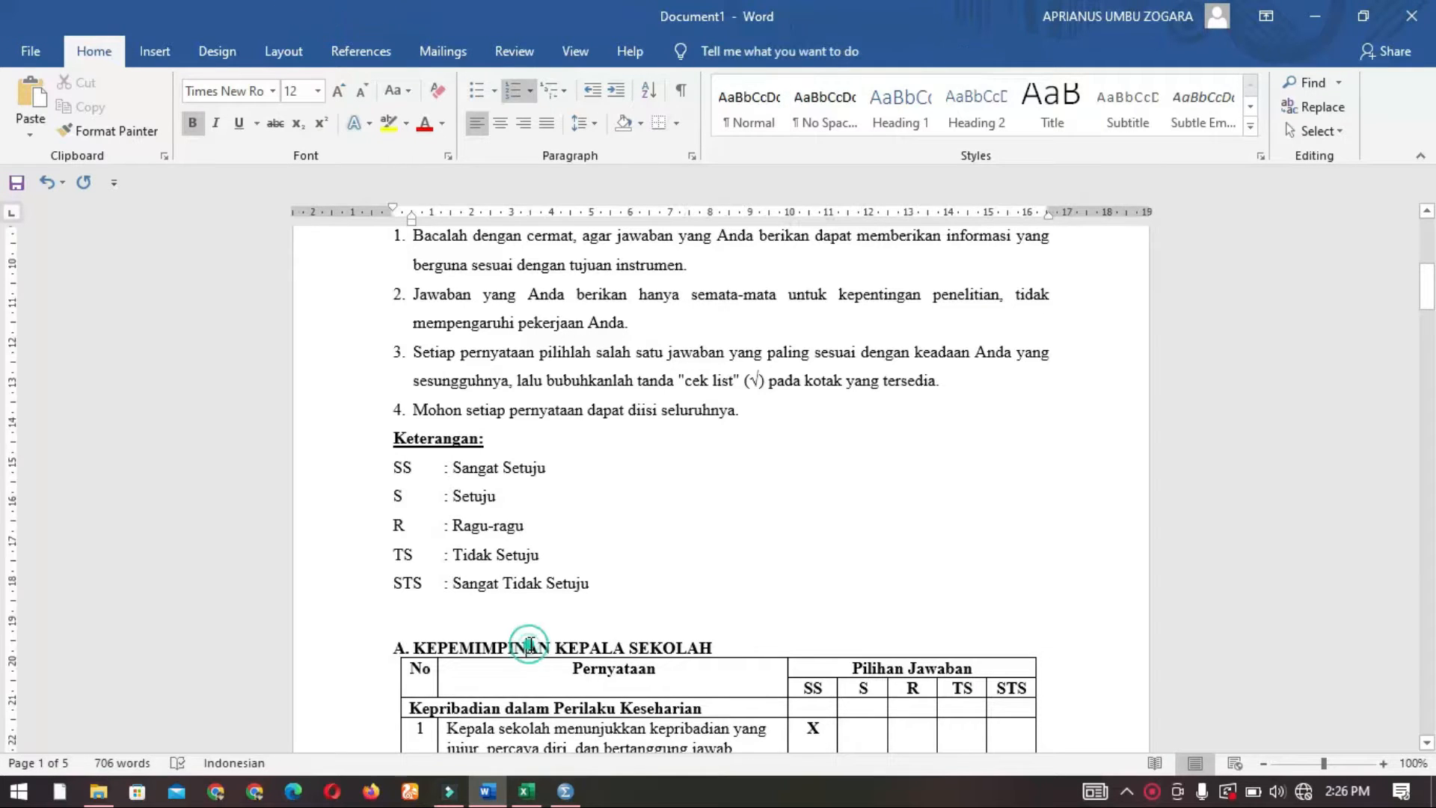
click(442, 649)
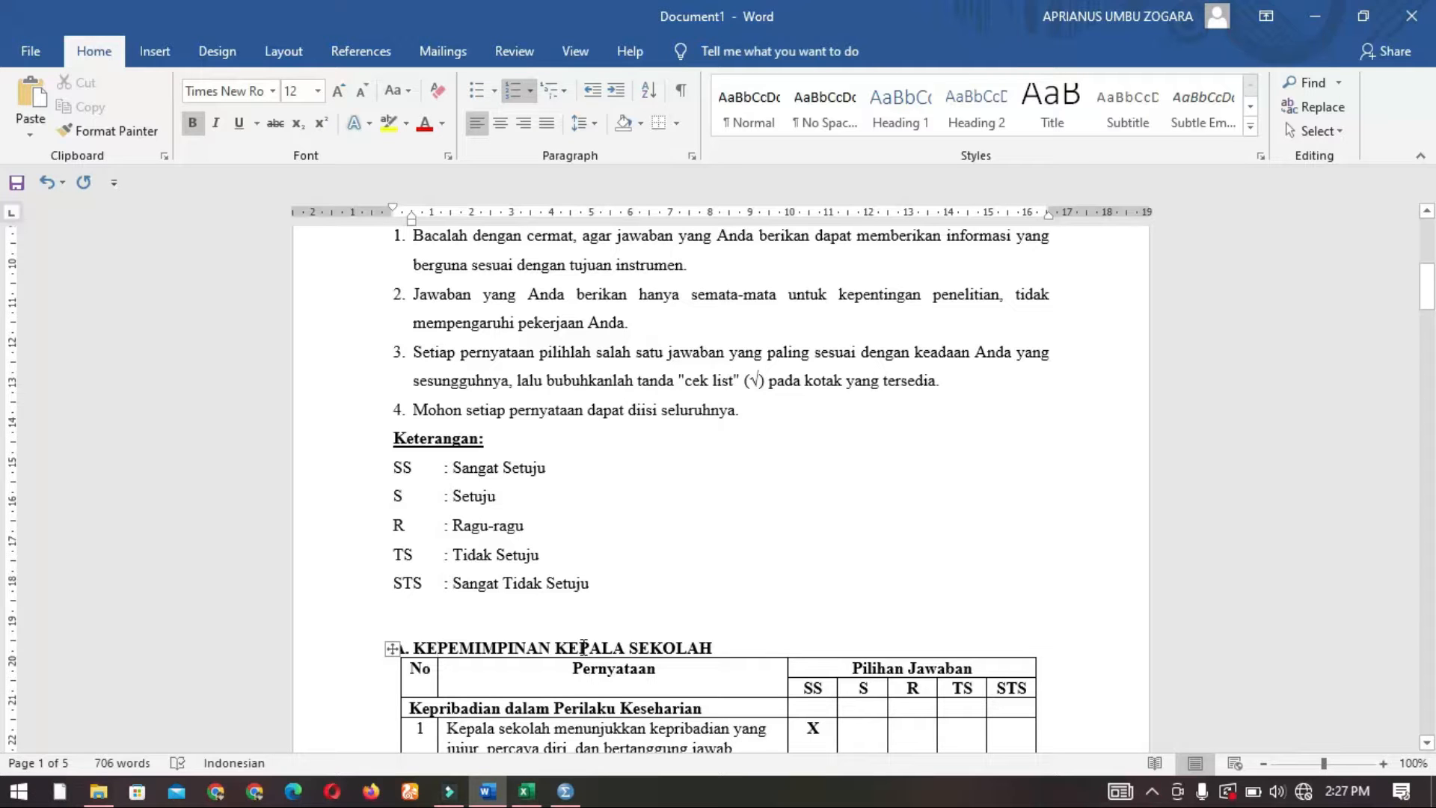
scroll(583, 648, up, 6)
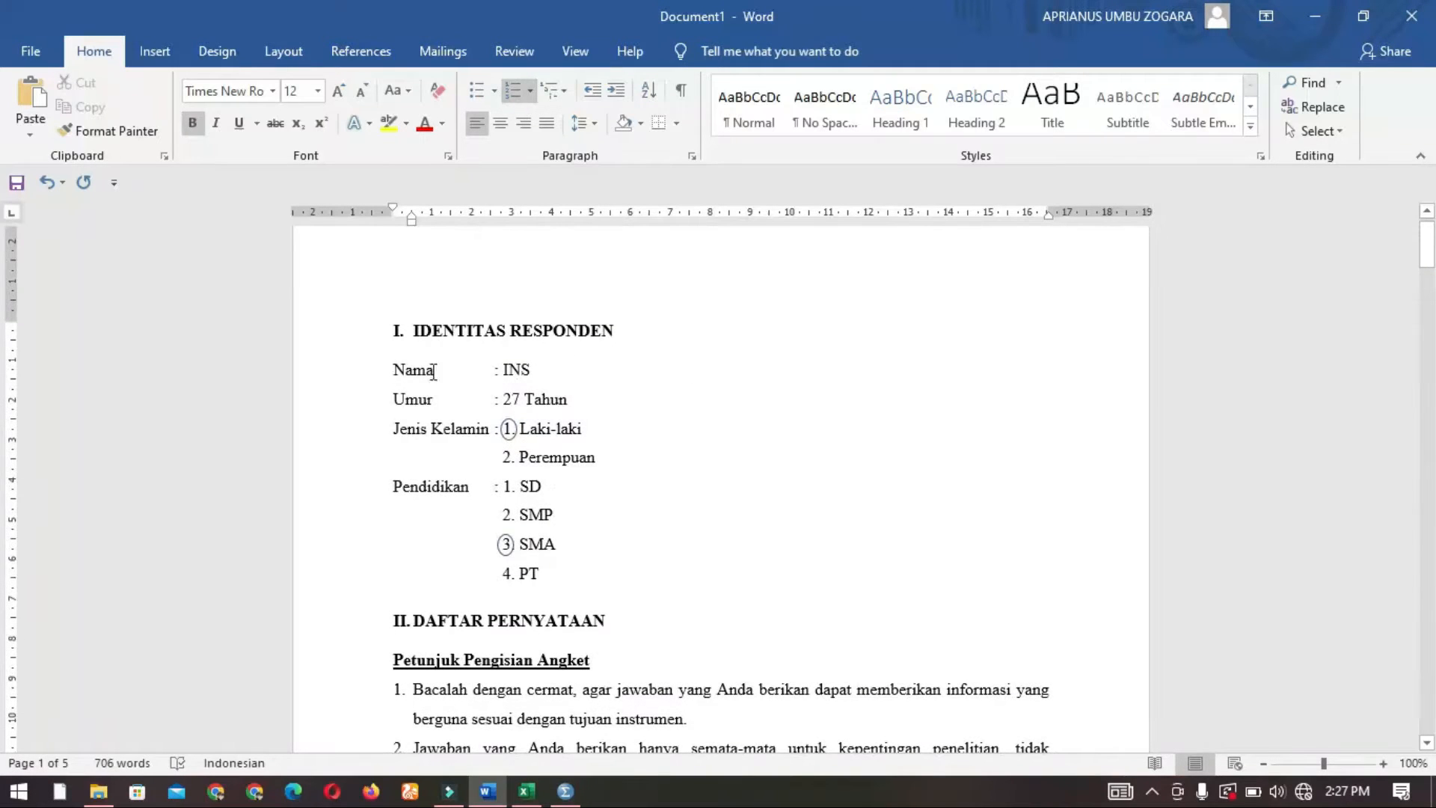
scroll(411, 492, down, 3)
scroll(658, 413, up, 3)
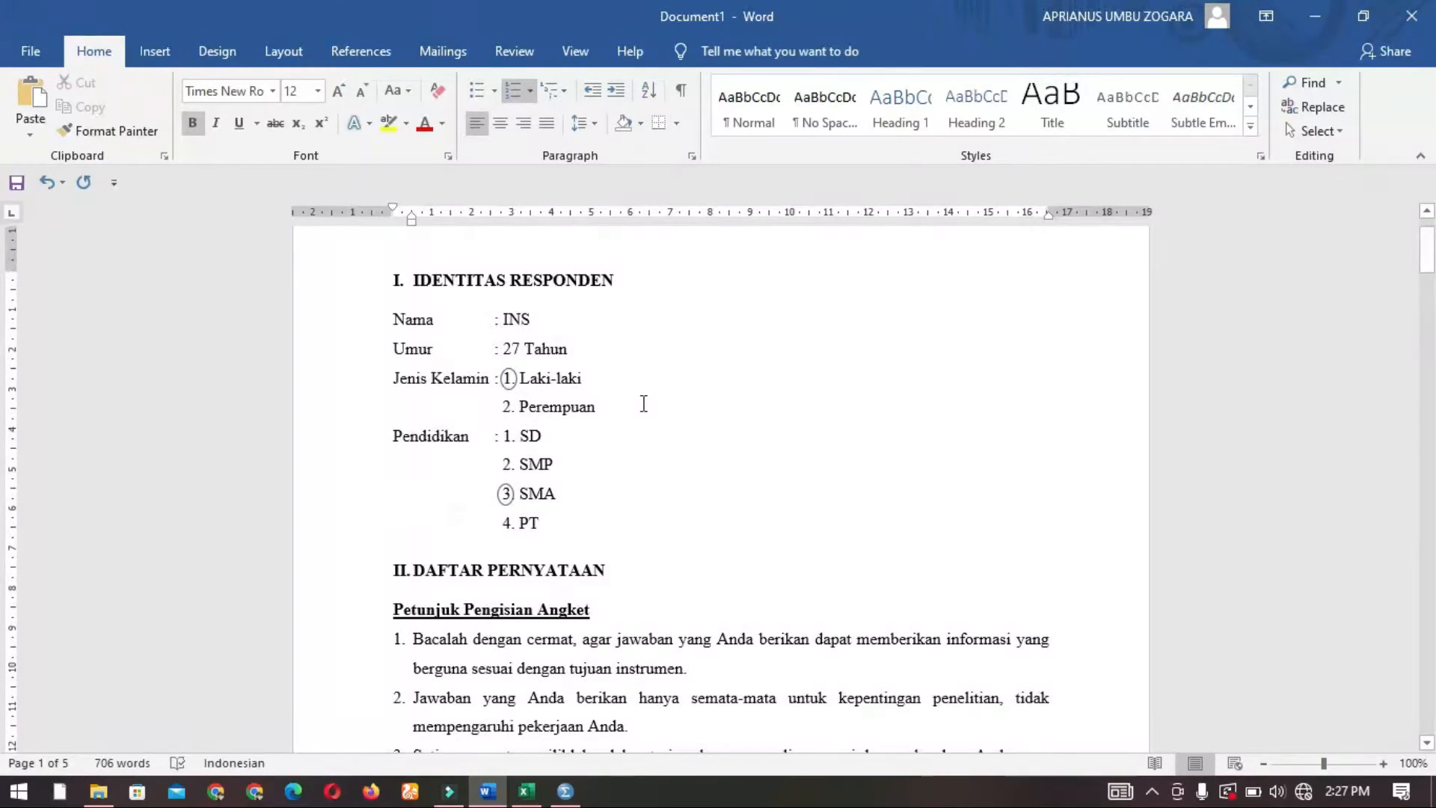
scroll(568, 464, down, 2)
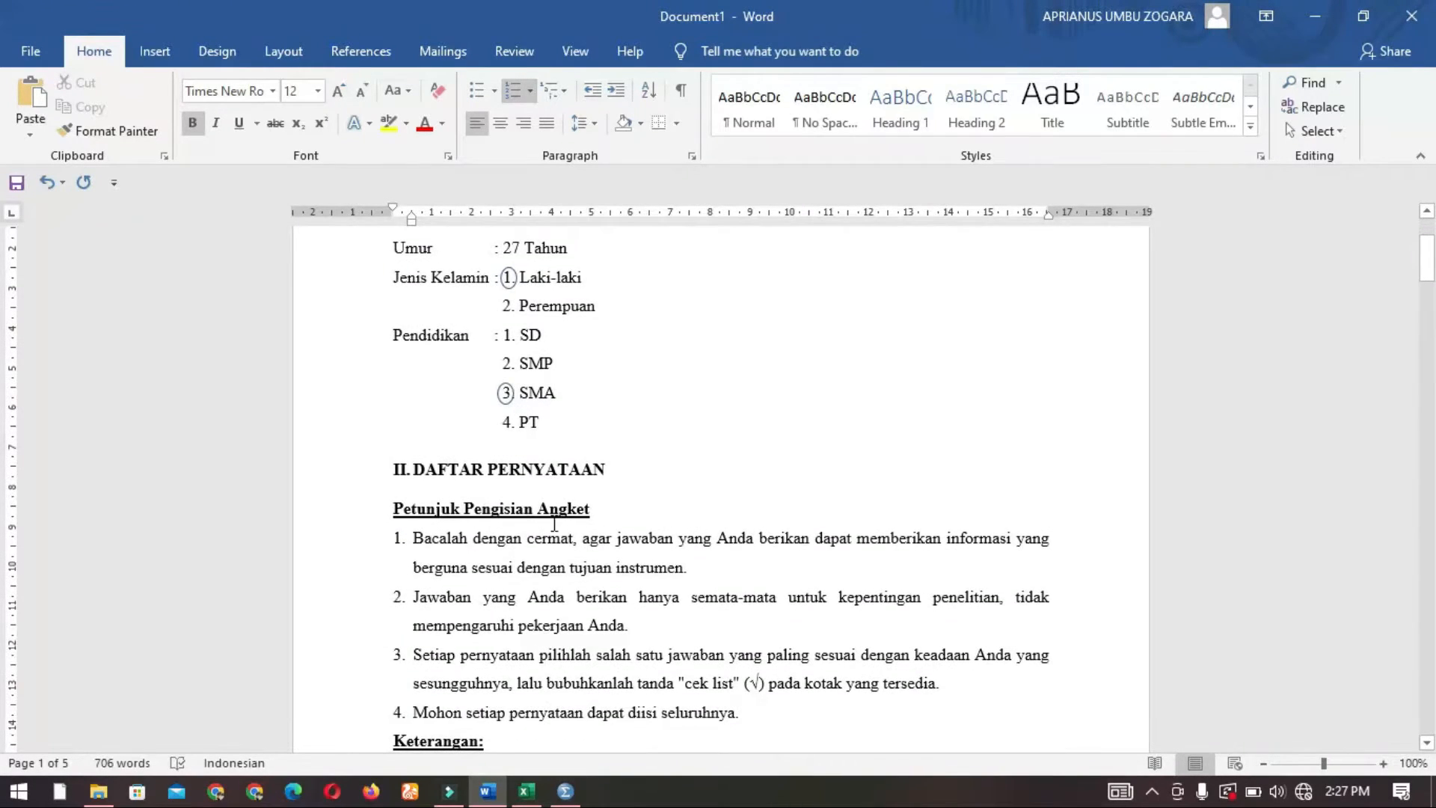
Append scores to the Keterangan answer options: SS (5), S (4), R (3), TS (2) and STS (1)
scroll(528, 501, down, 4)
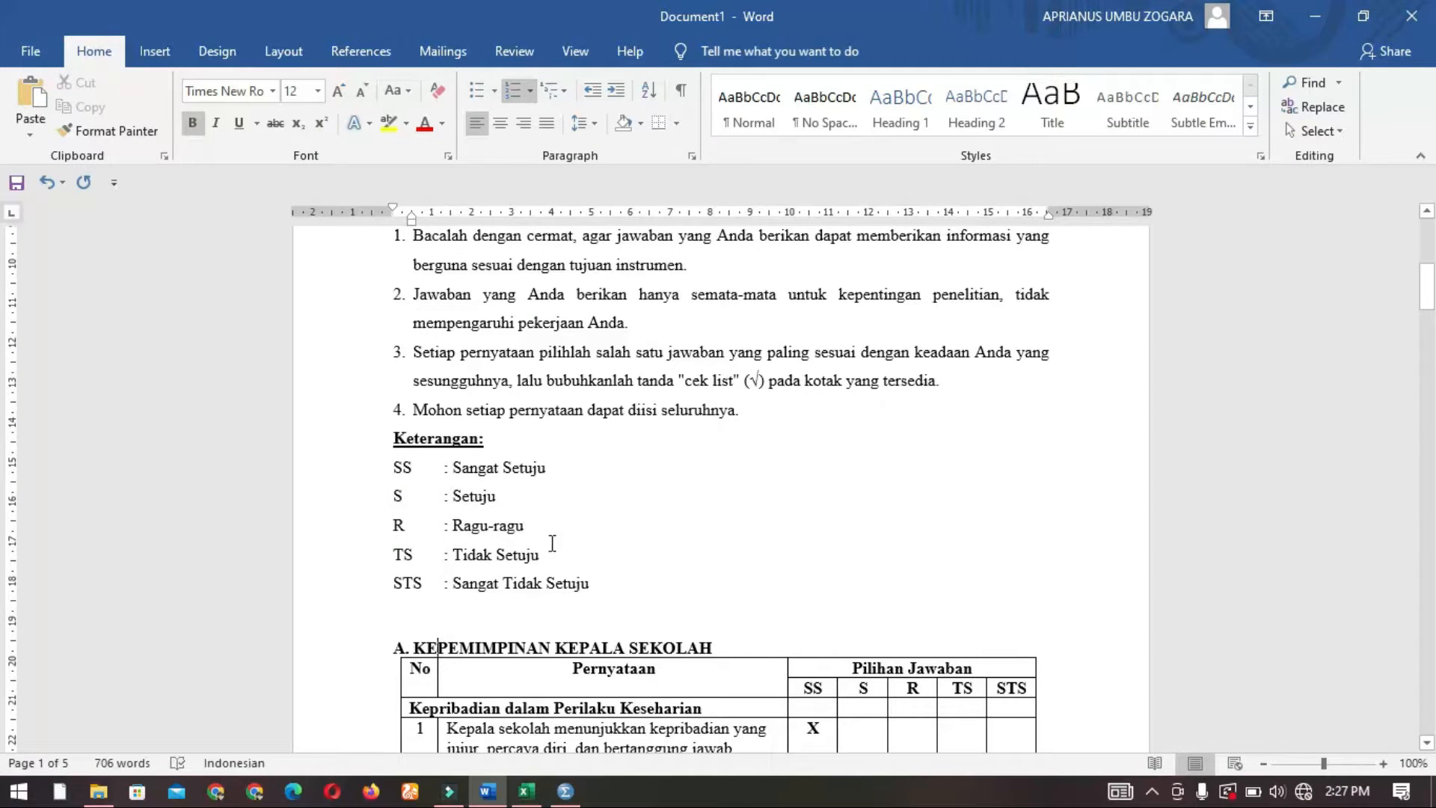
click(573, 469)
text(()
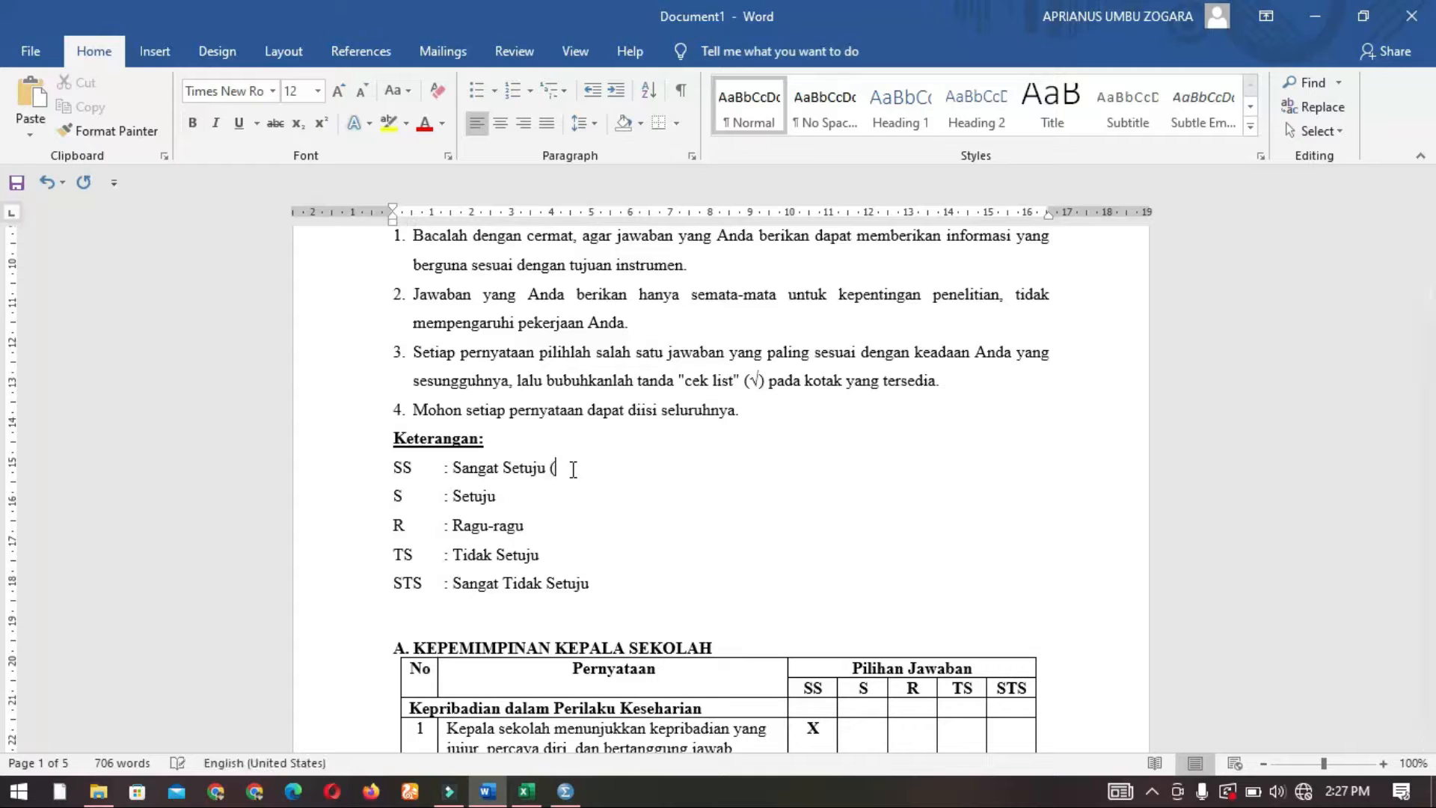
text(5))
text( (4))
text((3))
text(2))
key(Down)
key(Right)
key(Right)
text((1))
click(565, 467)
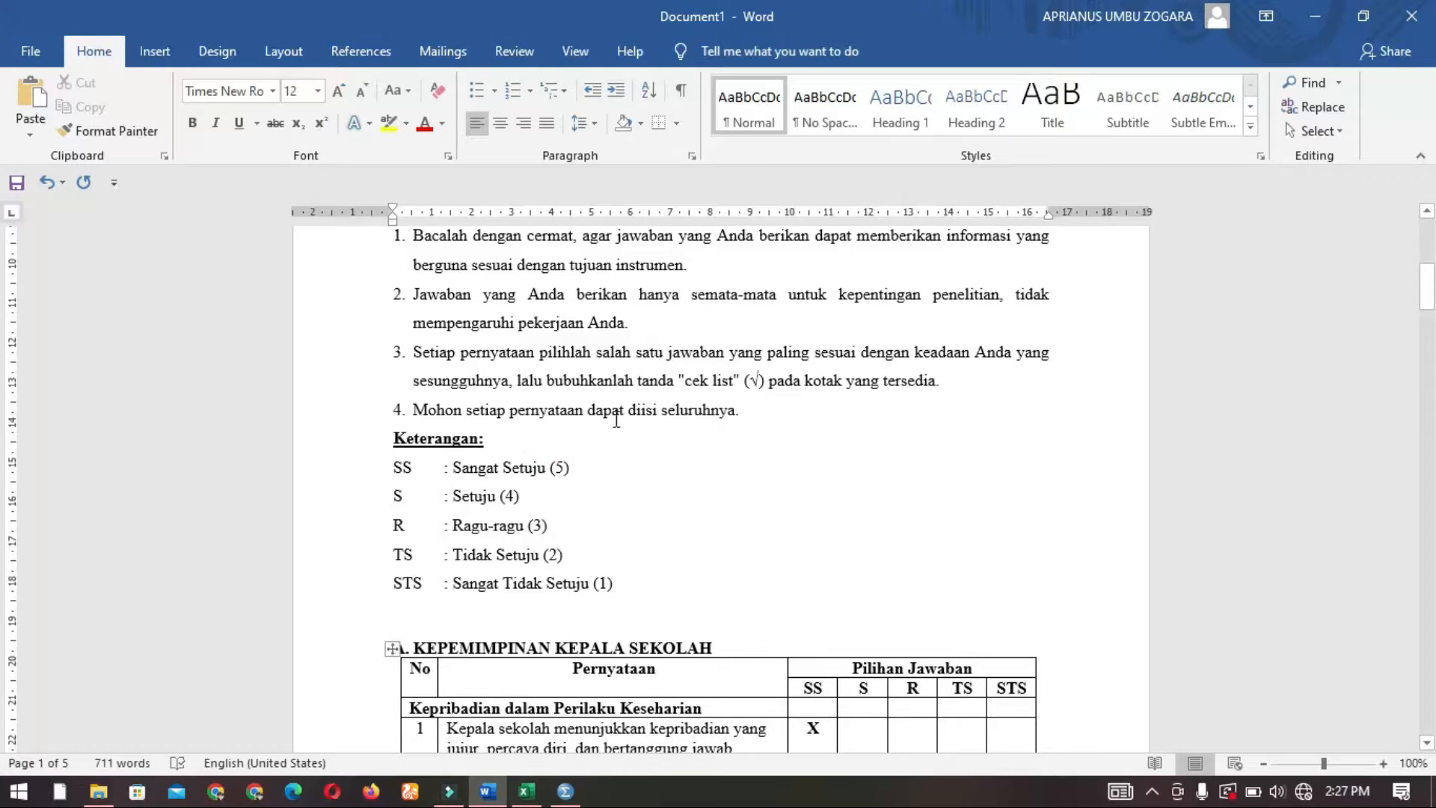
Look through the statements and marked answers in the KEPEMIMPINAN KEPALA SEKOLAH table, starting from the scored legend
scroll(617, 420, up, 2)
scroll(594, 388, down, 4)
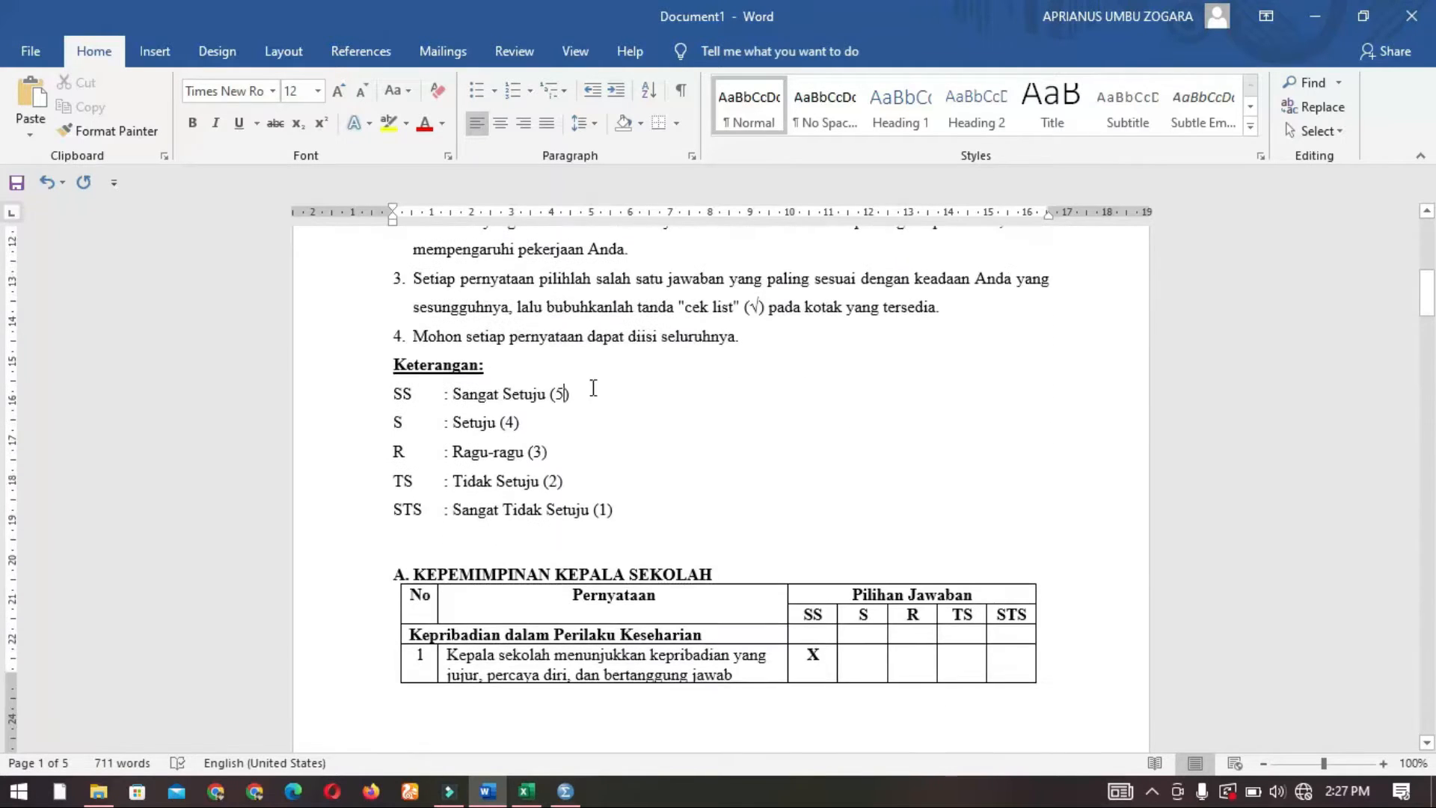
scroll(599, 396, down, 1)
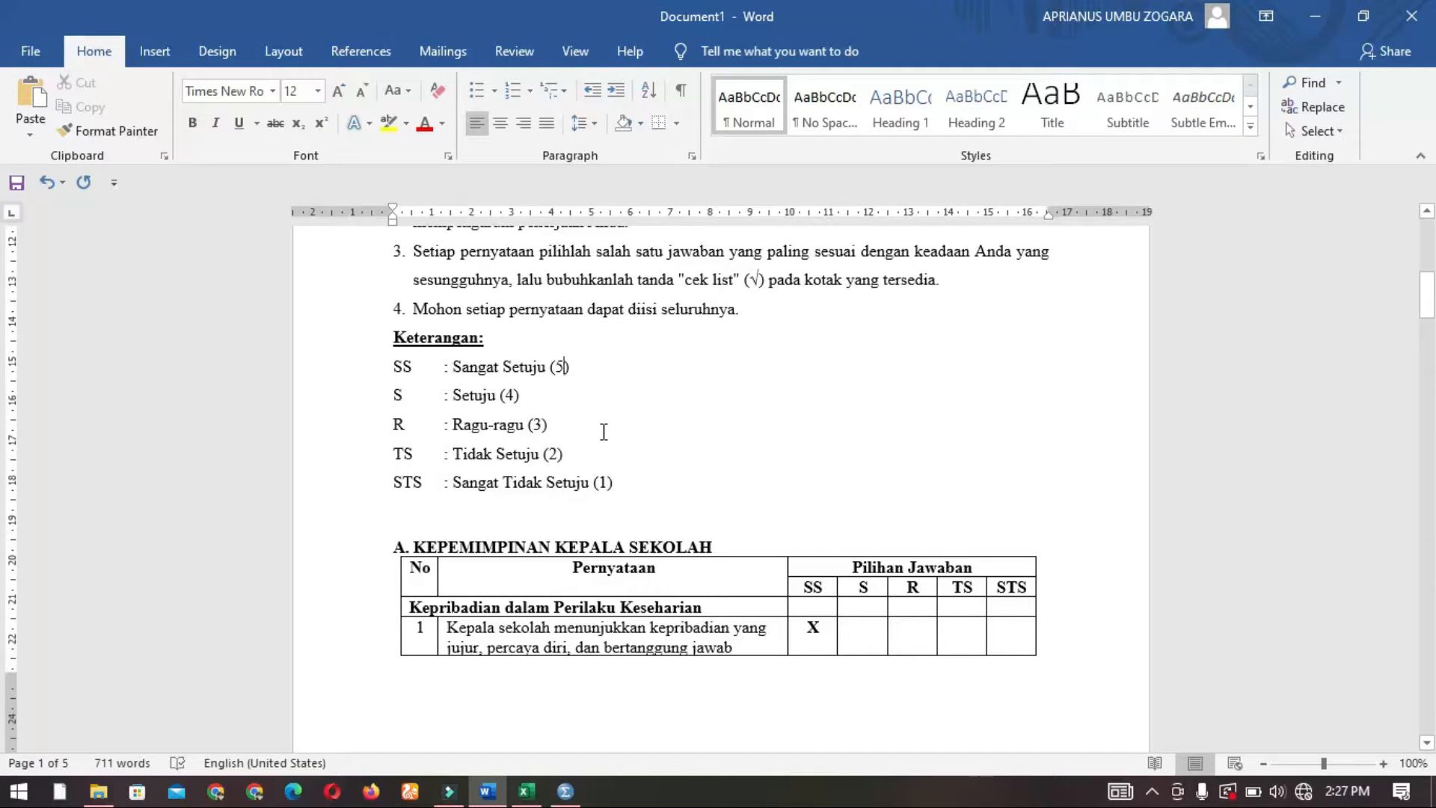
scroll(606, 391, down, 5)
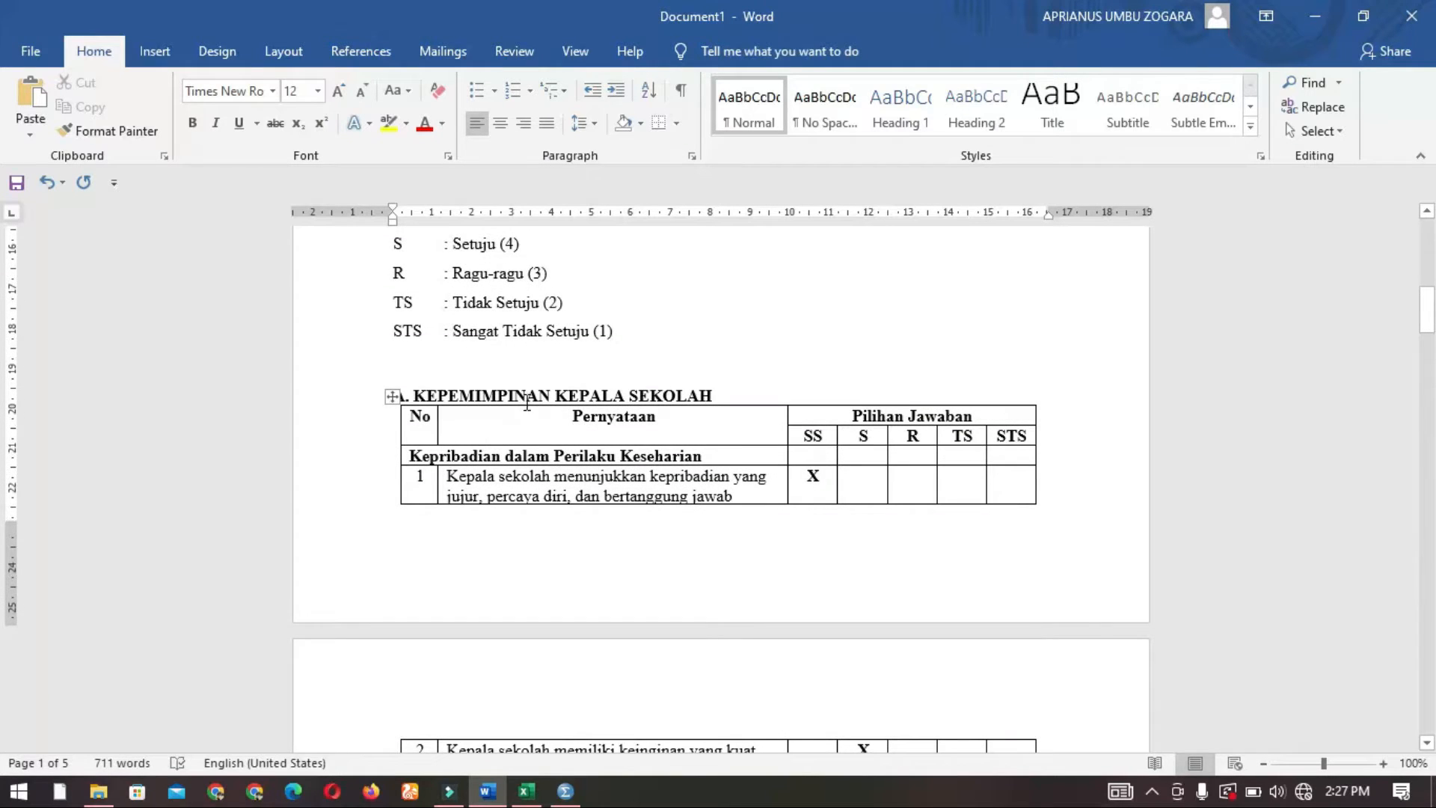
scroll(551, 449, down, 10)
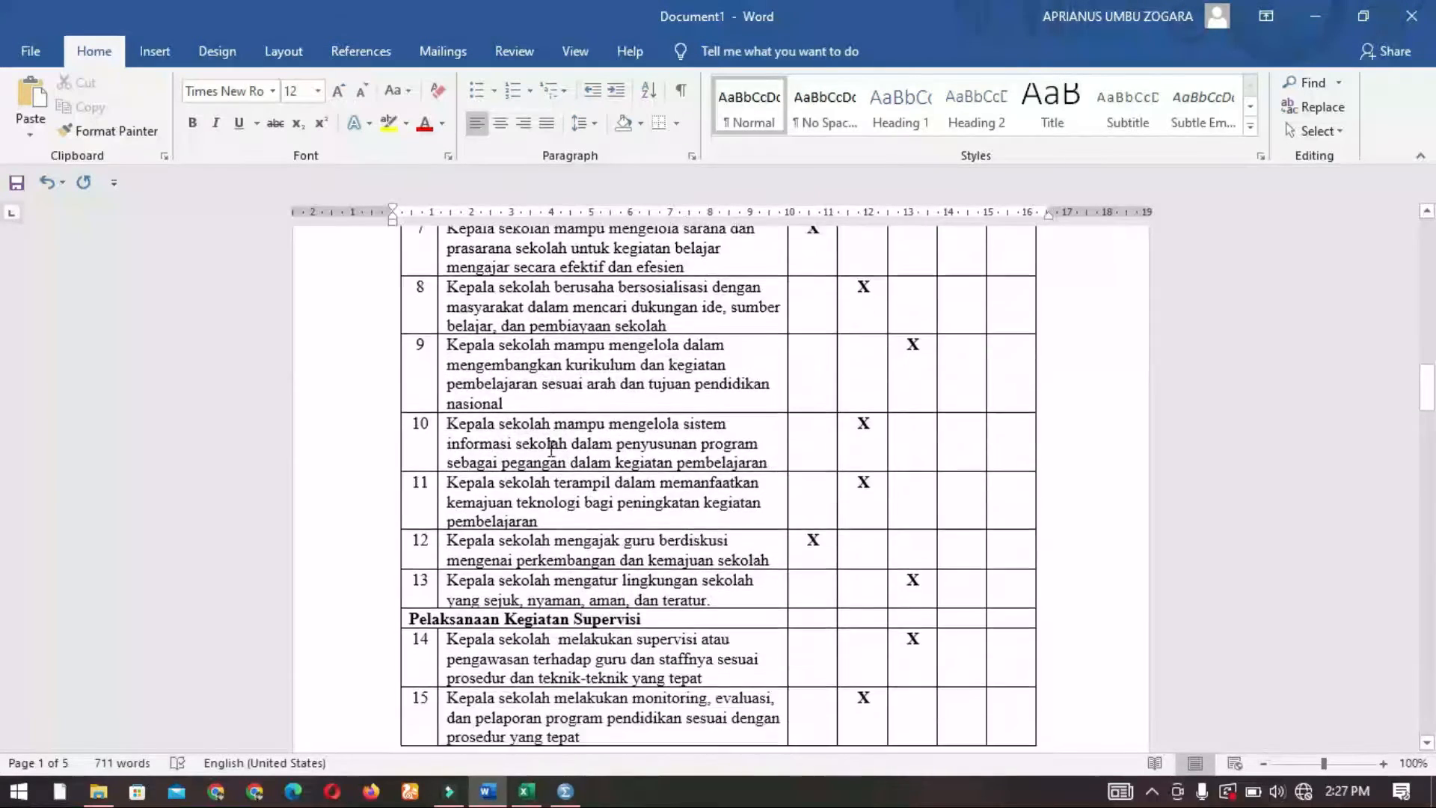
scroll(551, 449, down, 10)
scroll(554, 448, up, 5)
scroll(812, 404, up, 15)
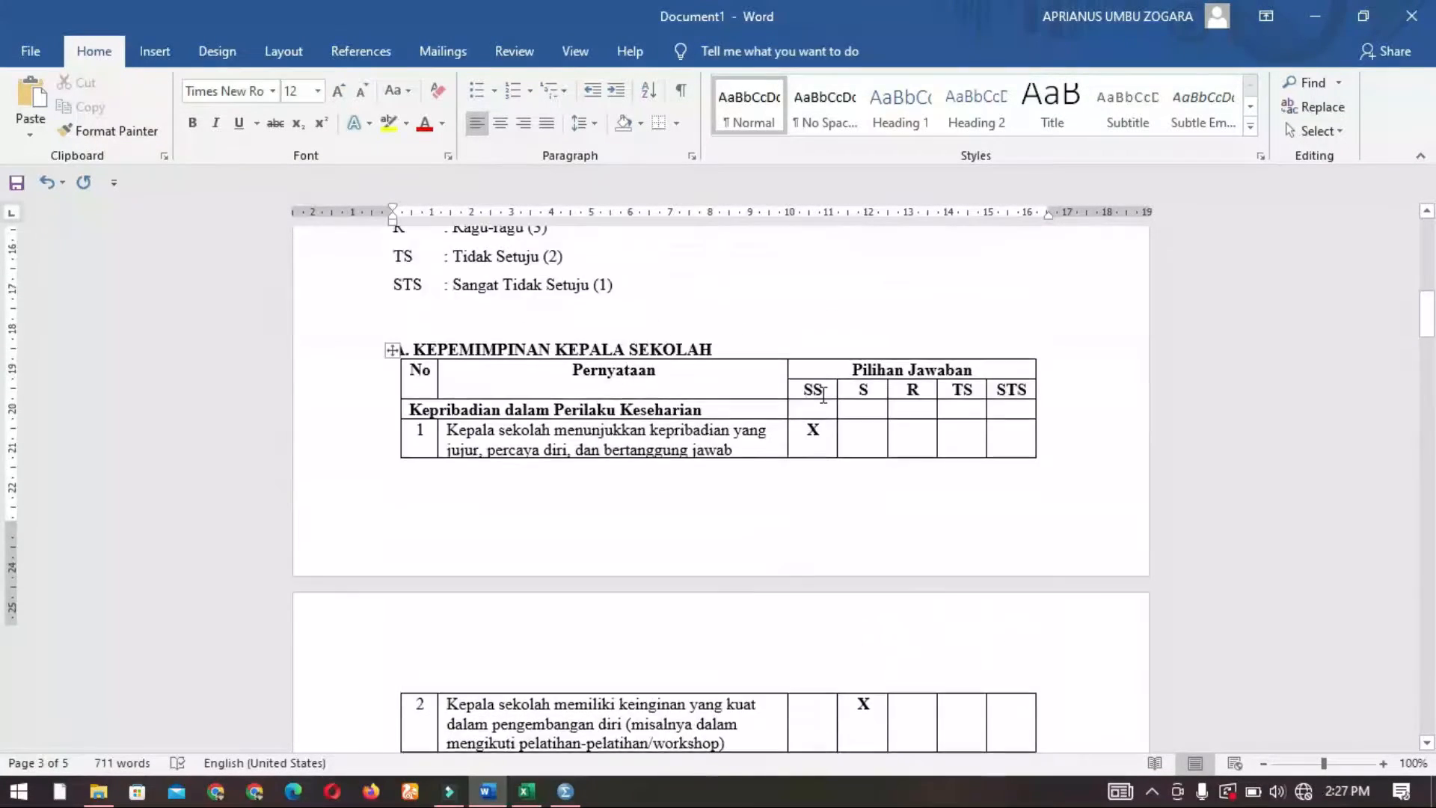
scroll(823, 394, up, 3)
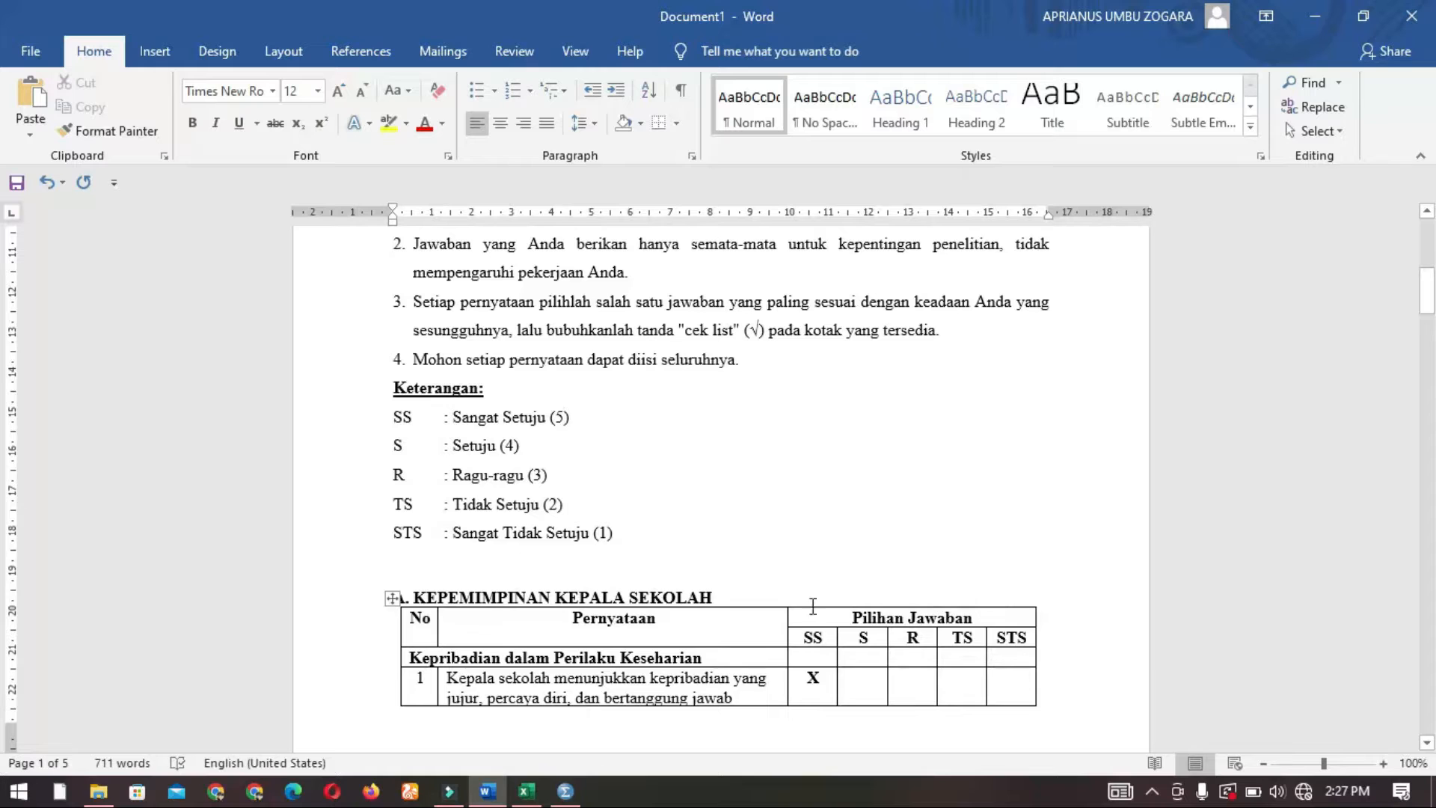
Compare the marked answers of the first statements under Kepribadian dalam Perilaku Keseharian with the scores in the Keterangan legend
click(805, 678)
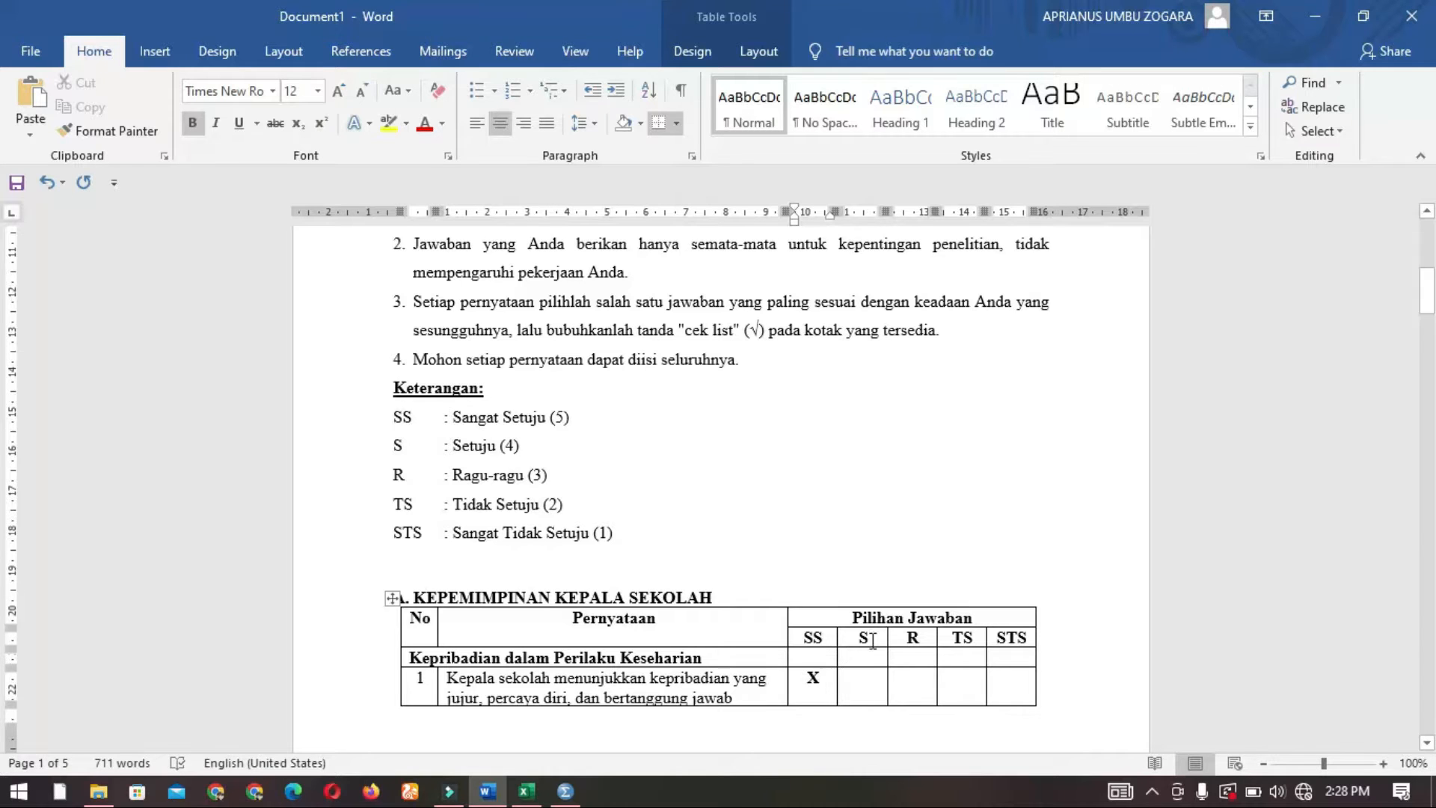
scroll(868, 636, down, 3)
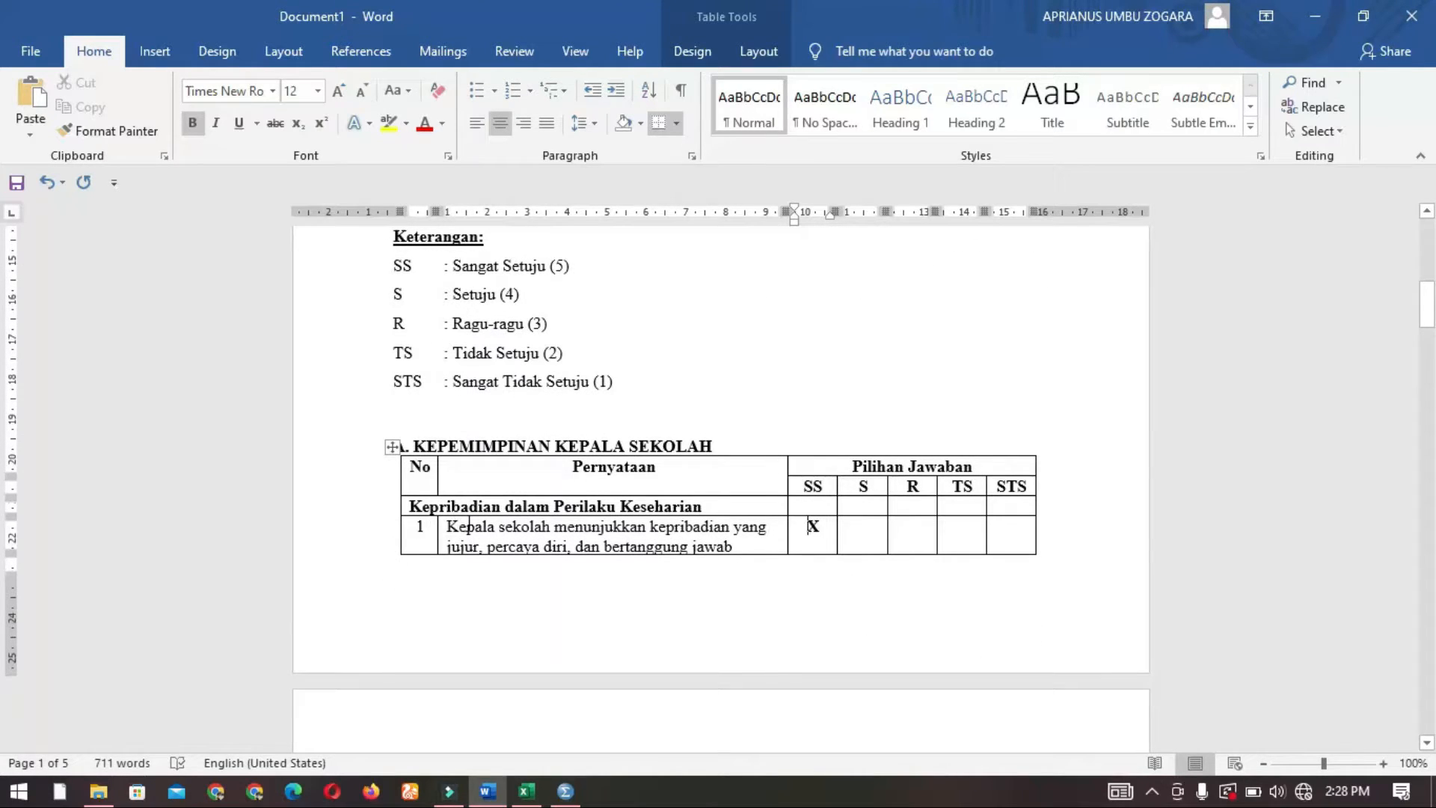
click(403, 506)
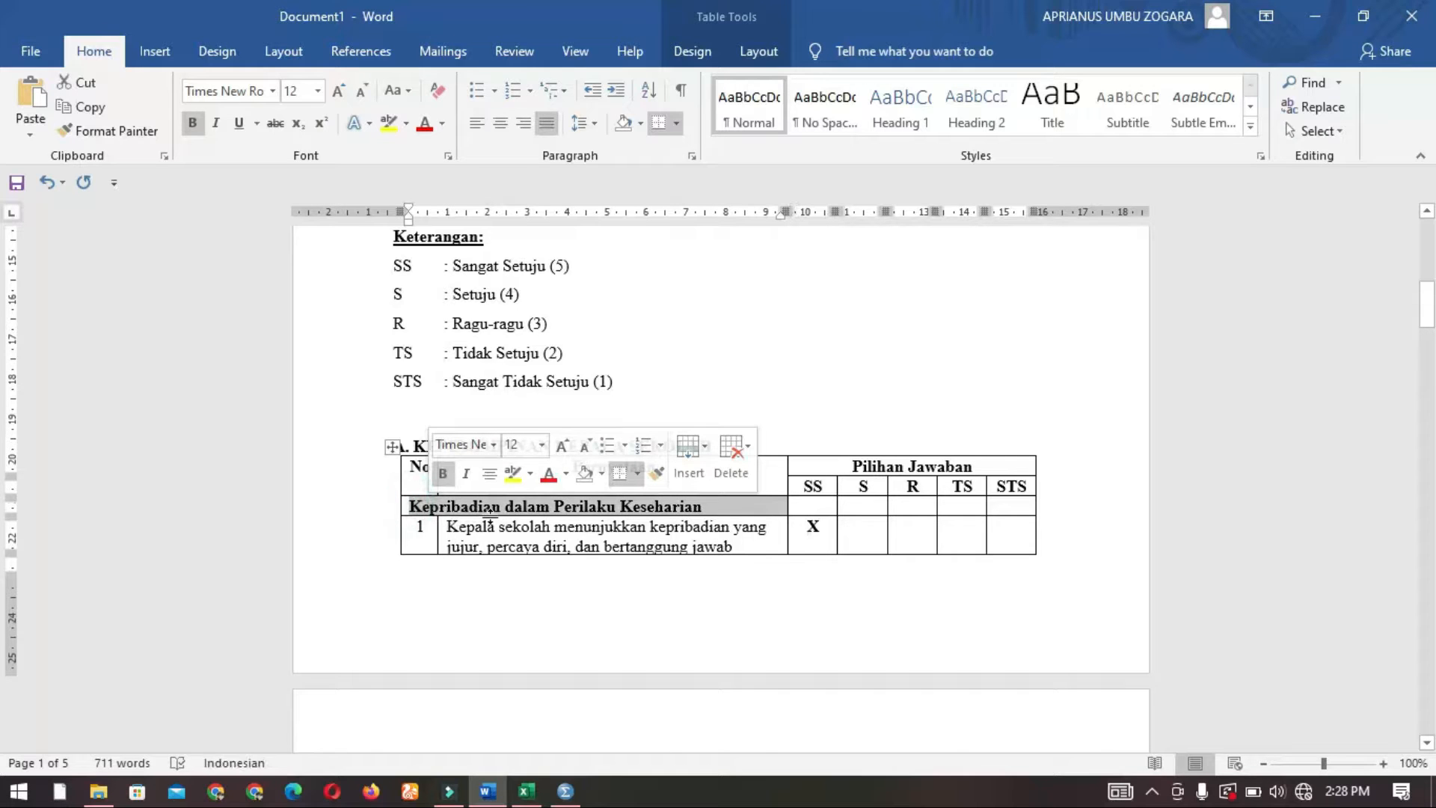
click(584, 527)
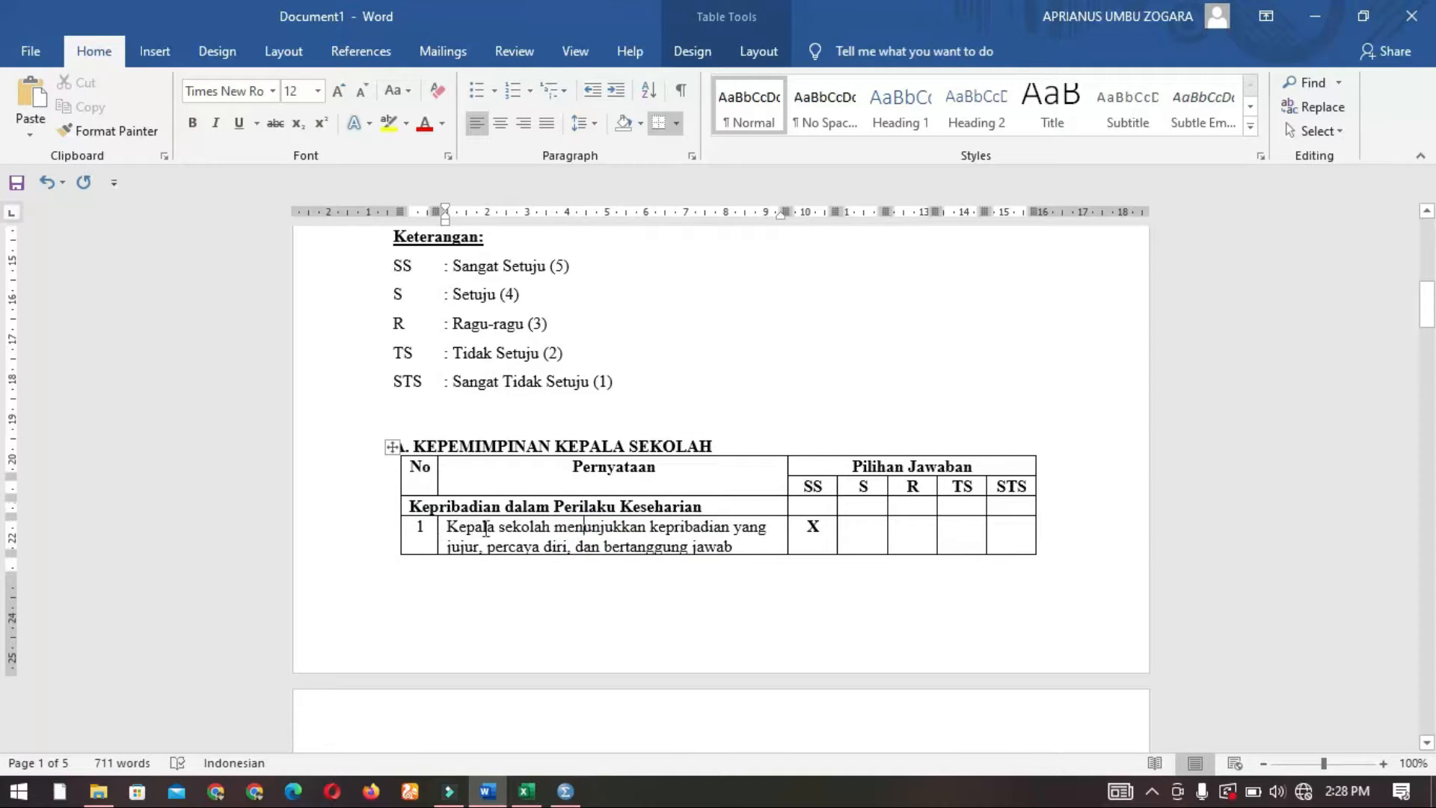
click(801, 529)
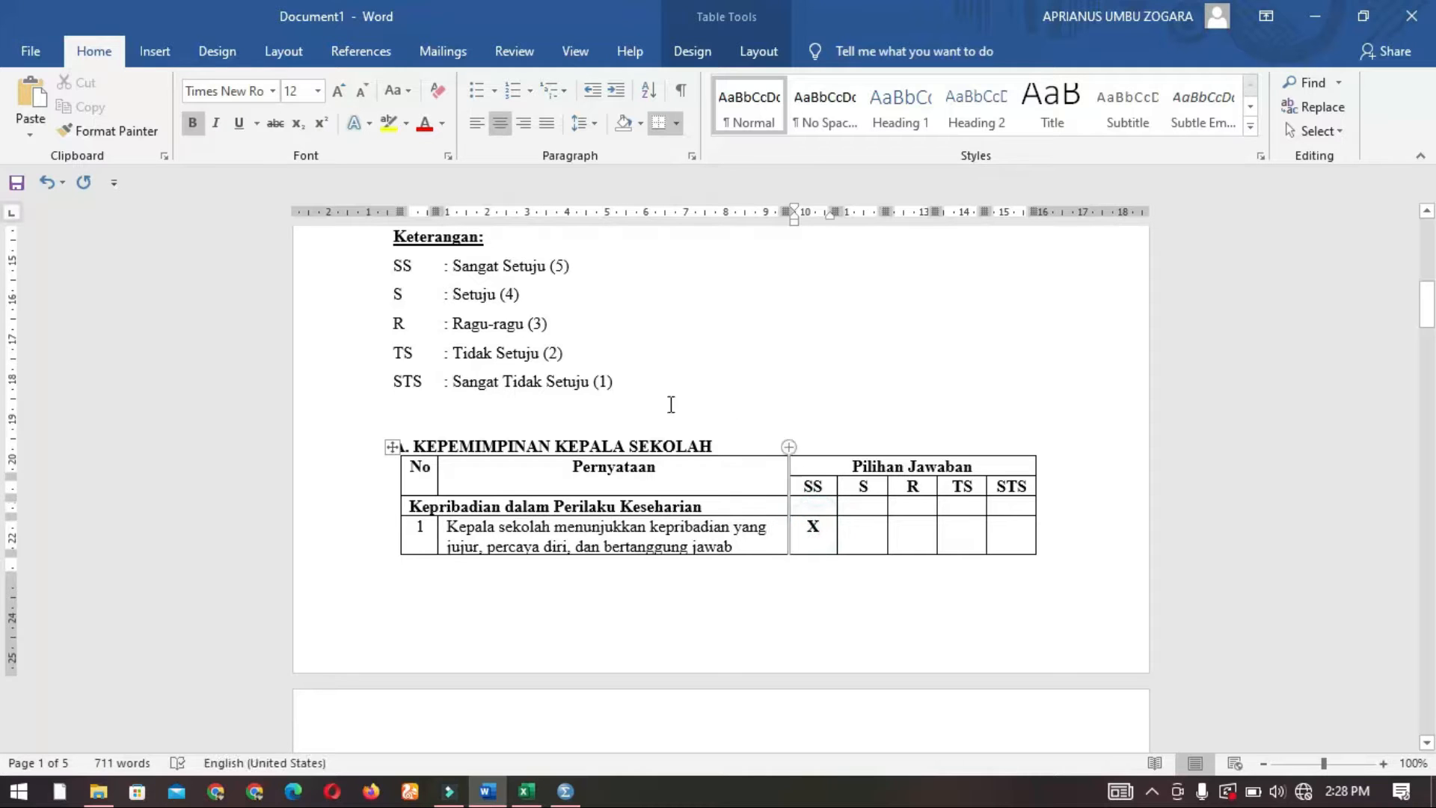
click(579, 269)
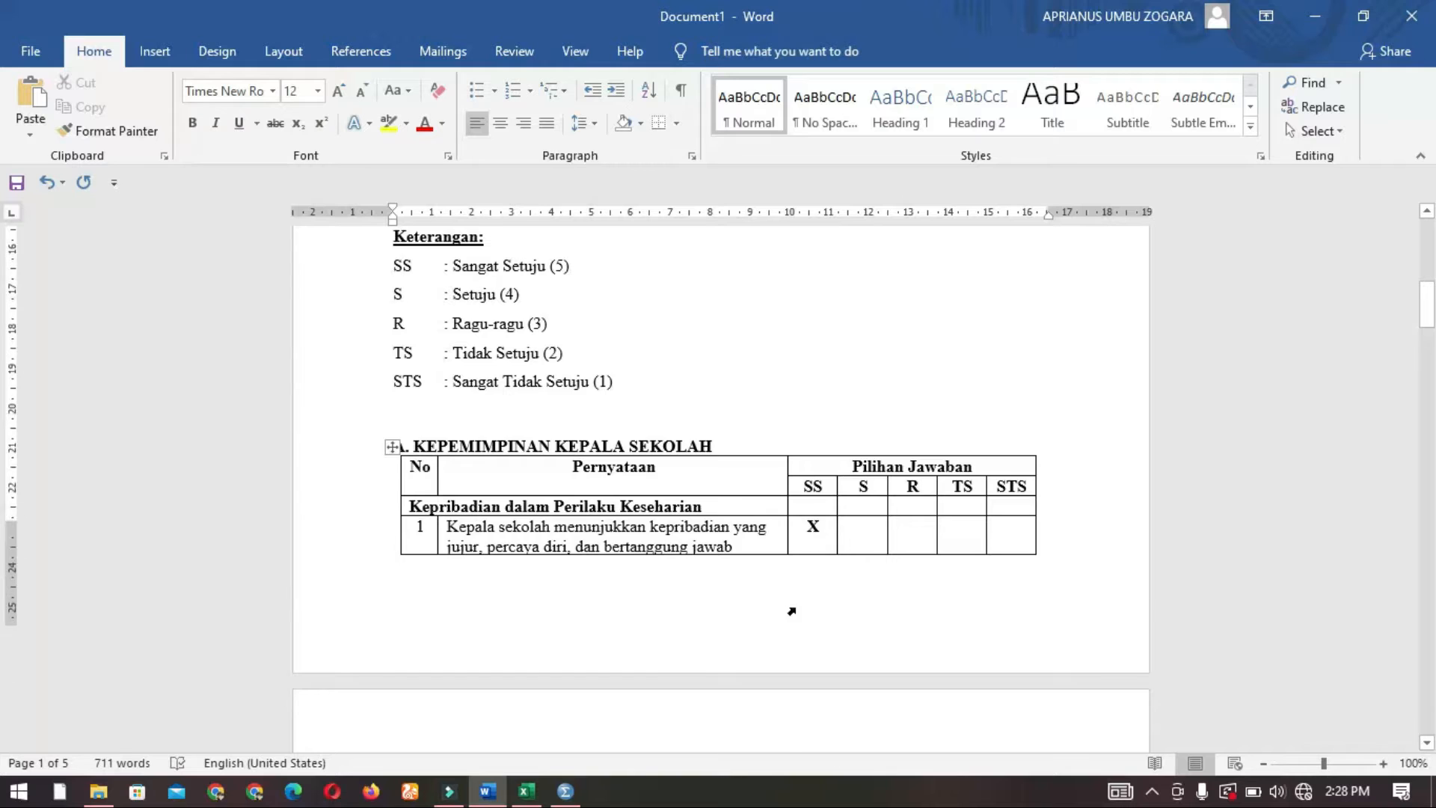
scroll(791, 611, down, 7)
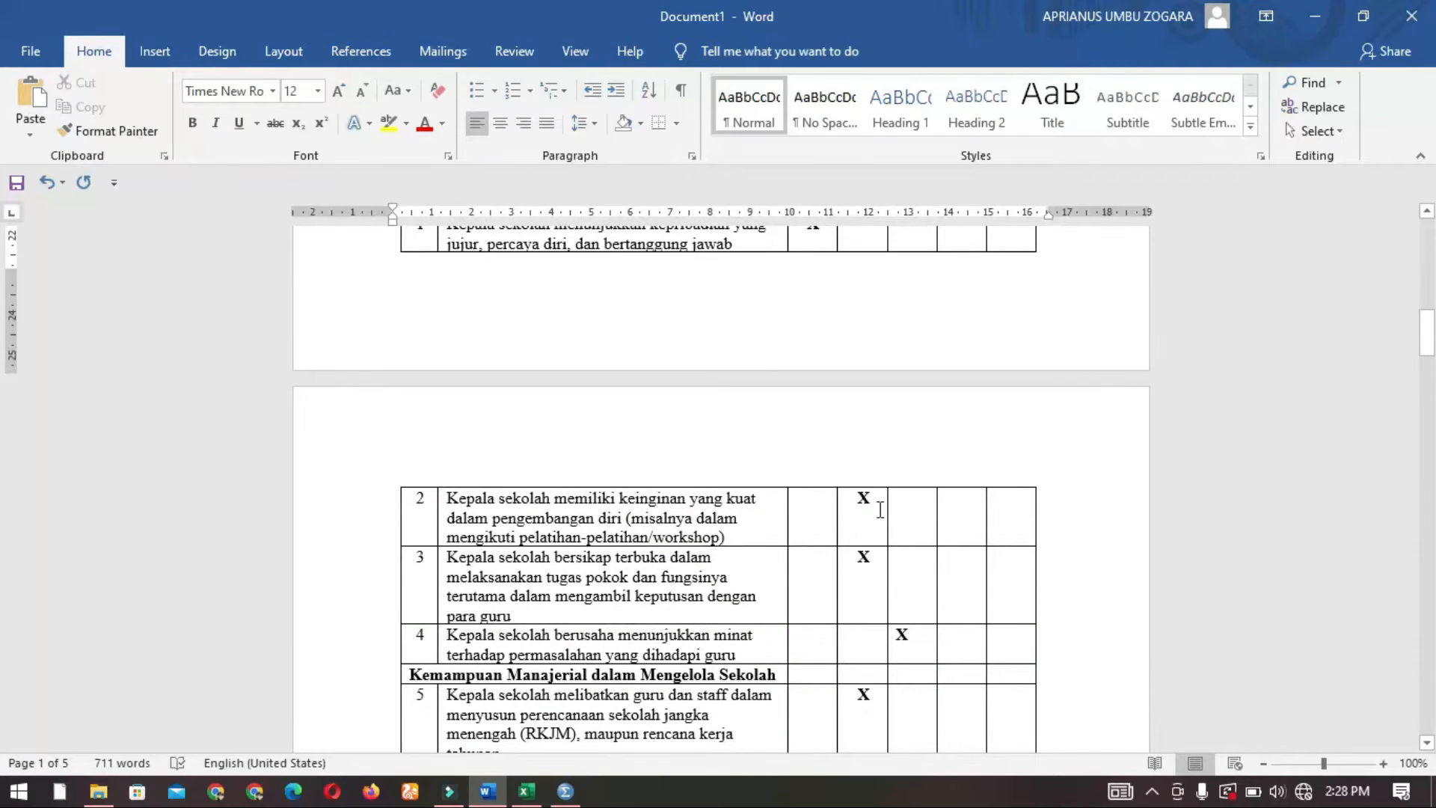
scroll(881, 509, up, 4)
scroll(872, 503, down, 3)
scroll(846, 562, up, 4)
scroll(861, 424, up, 1)
scroll(823, 464, down, 2)
scroll(673, 434, up, 4)
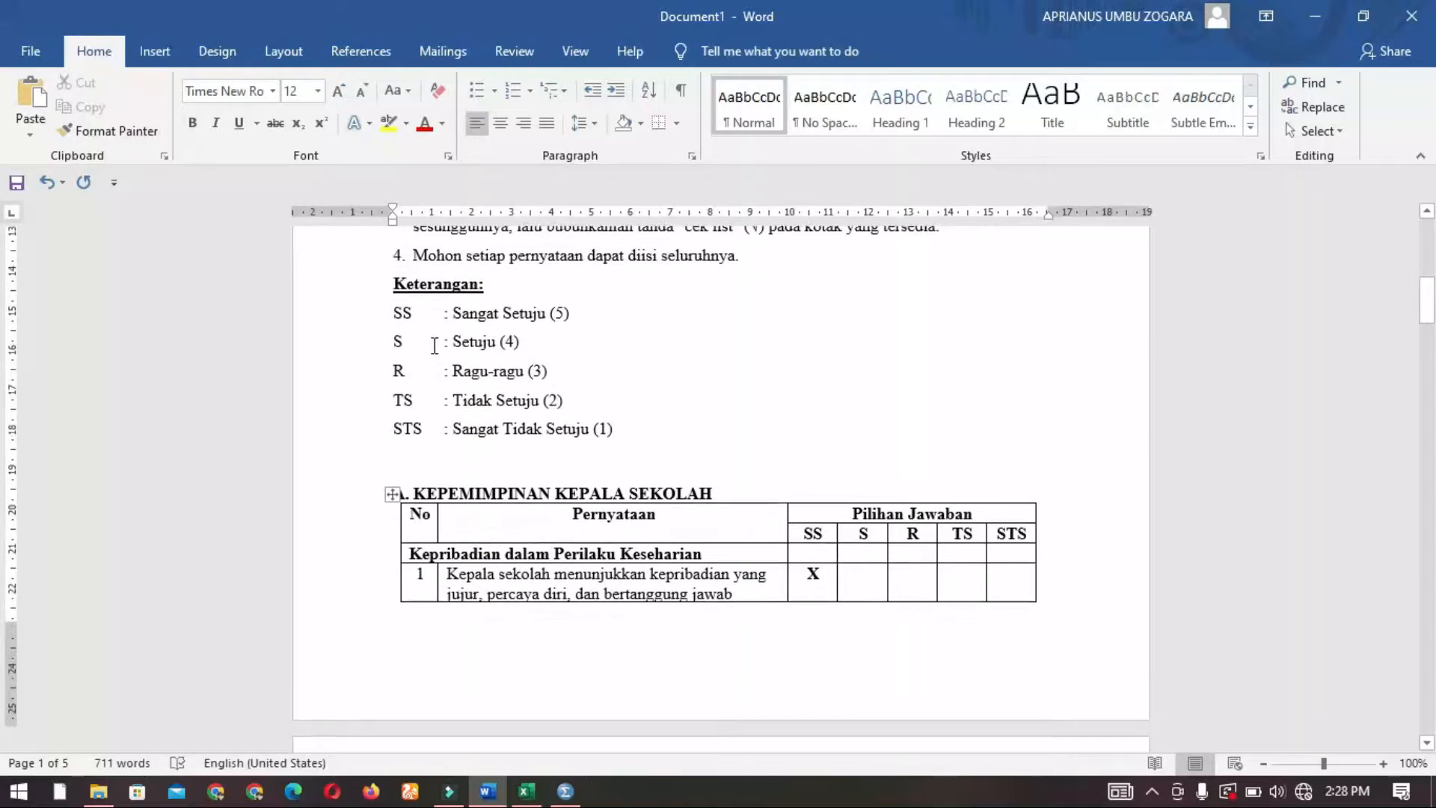
Examine the marked answers in the rest of section A and in the section B KINERJA GURU table
scroll(911, 500, down, 10)
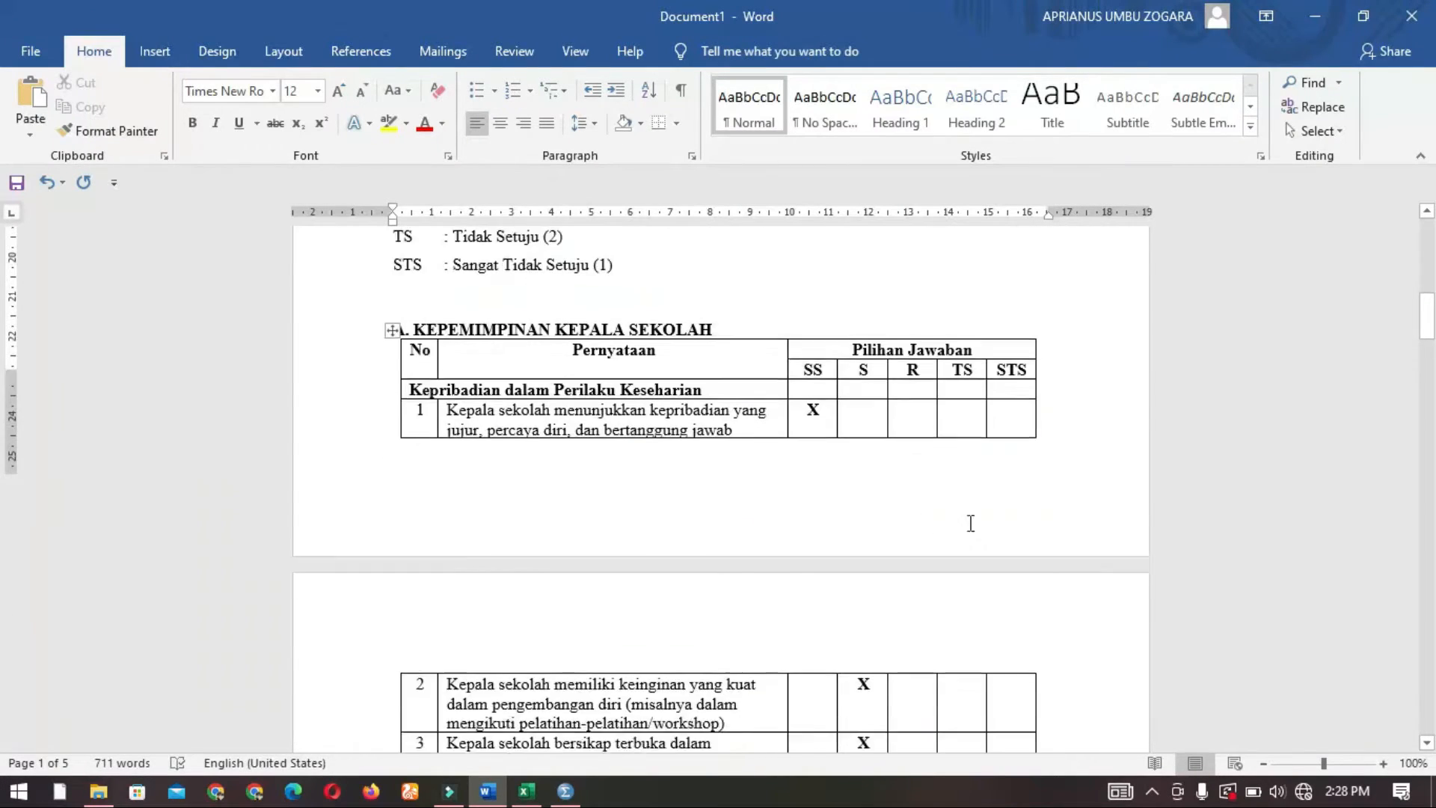
scroll(813, 546, down, 15)
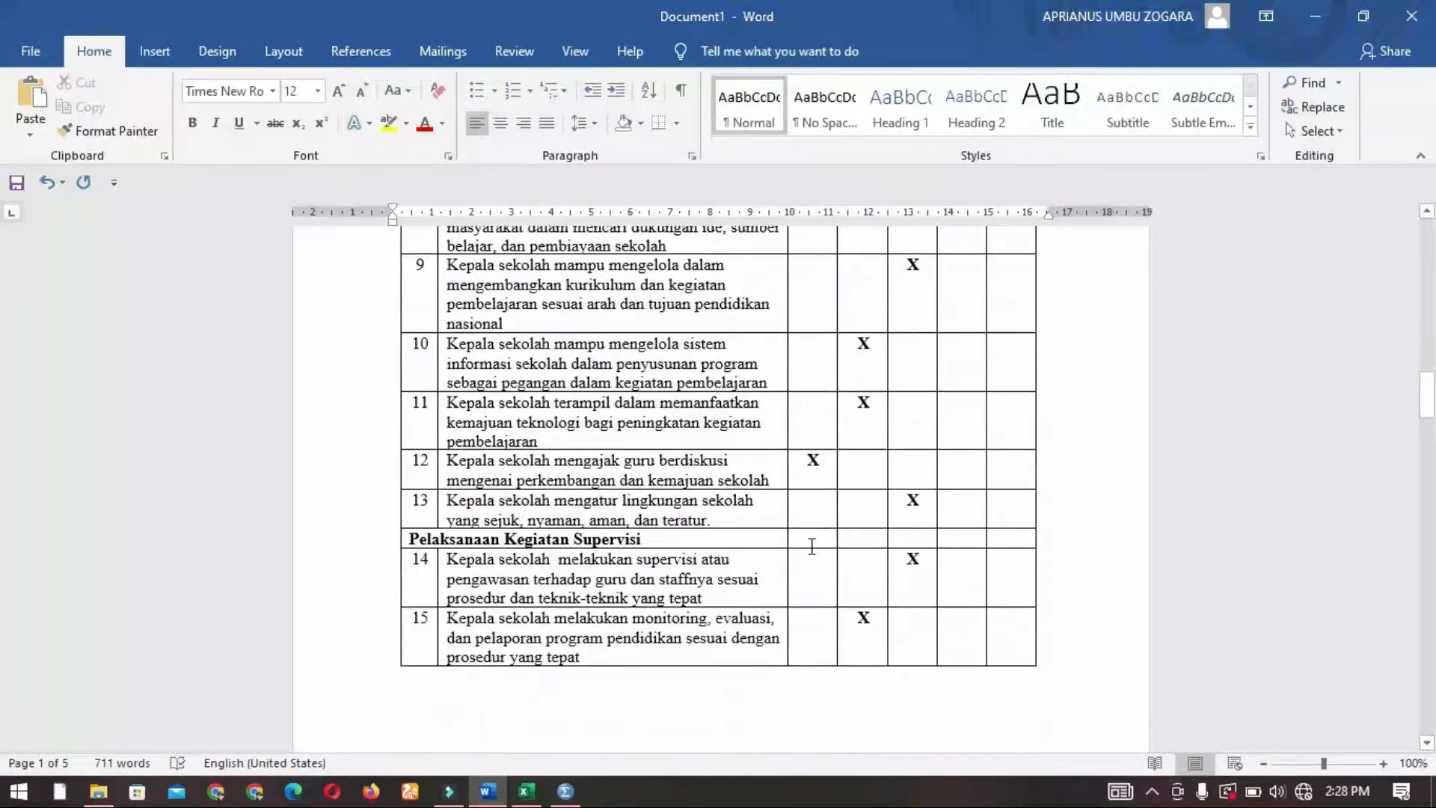
scroll(813, 546, down, 3)
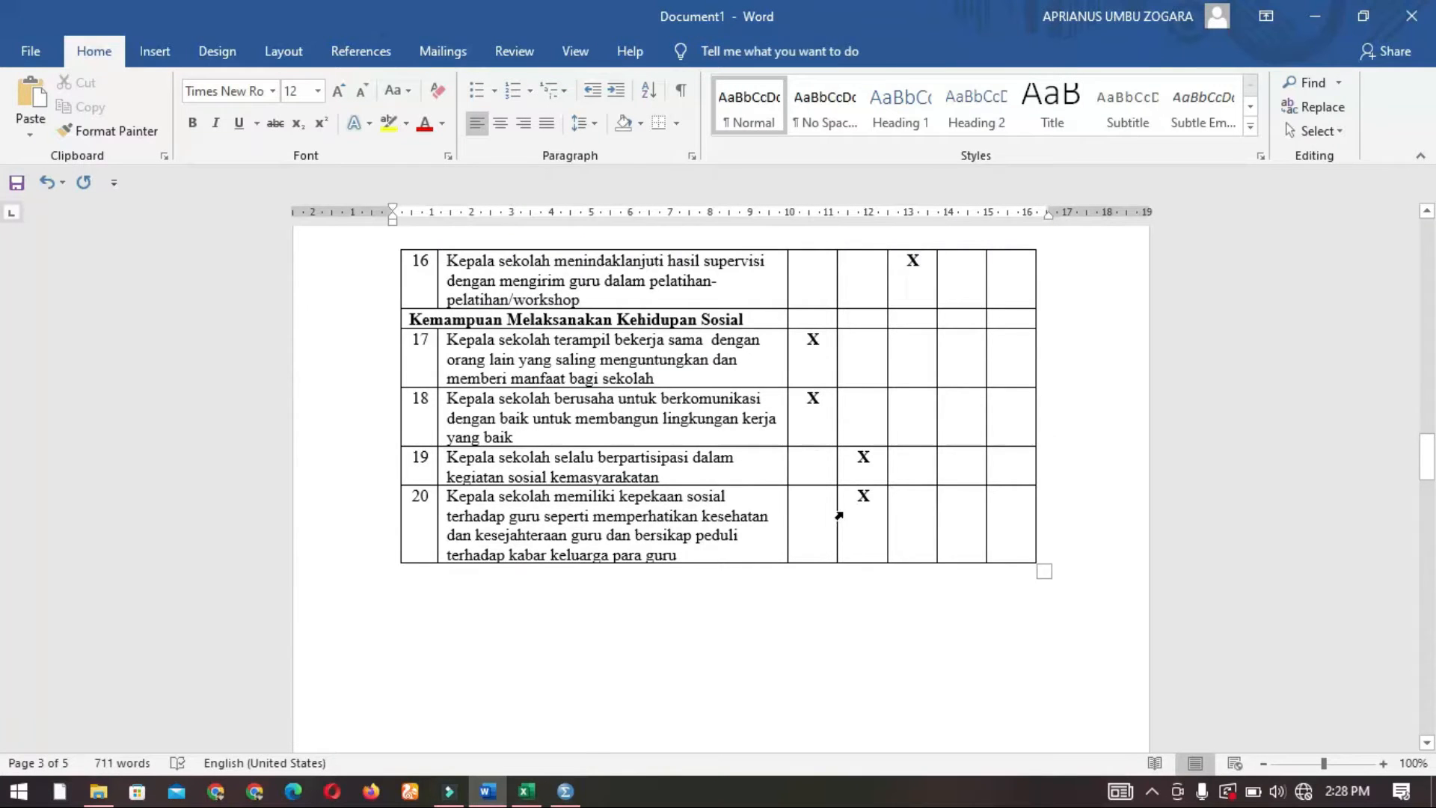
scroll(838, 515, down, 10)
scroll(852, 509, down, 6)
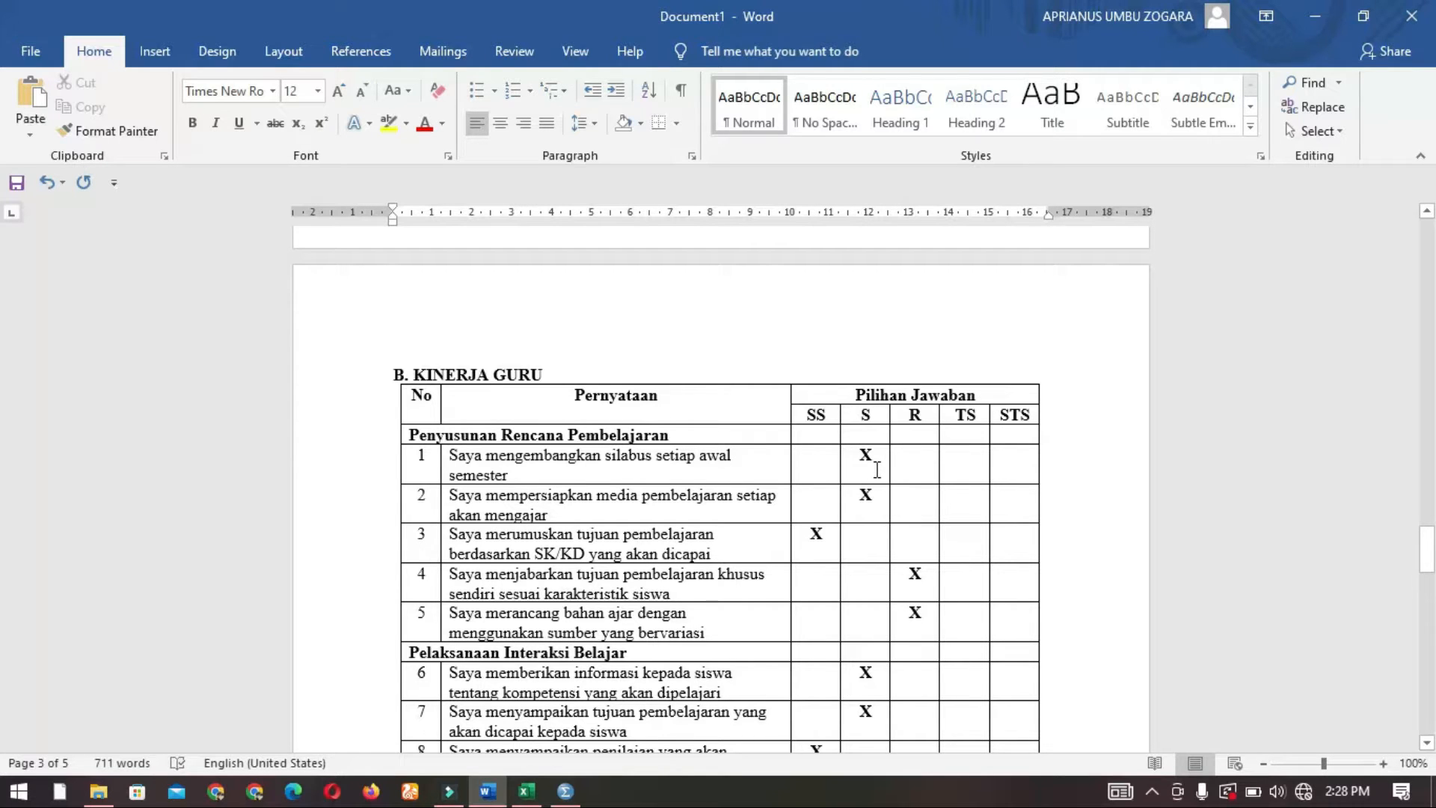
click(866, 464)
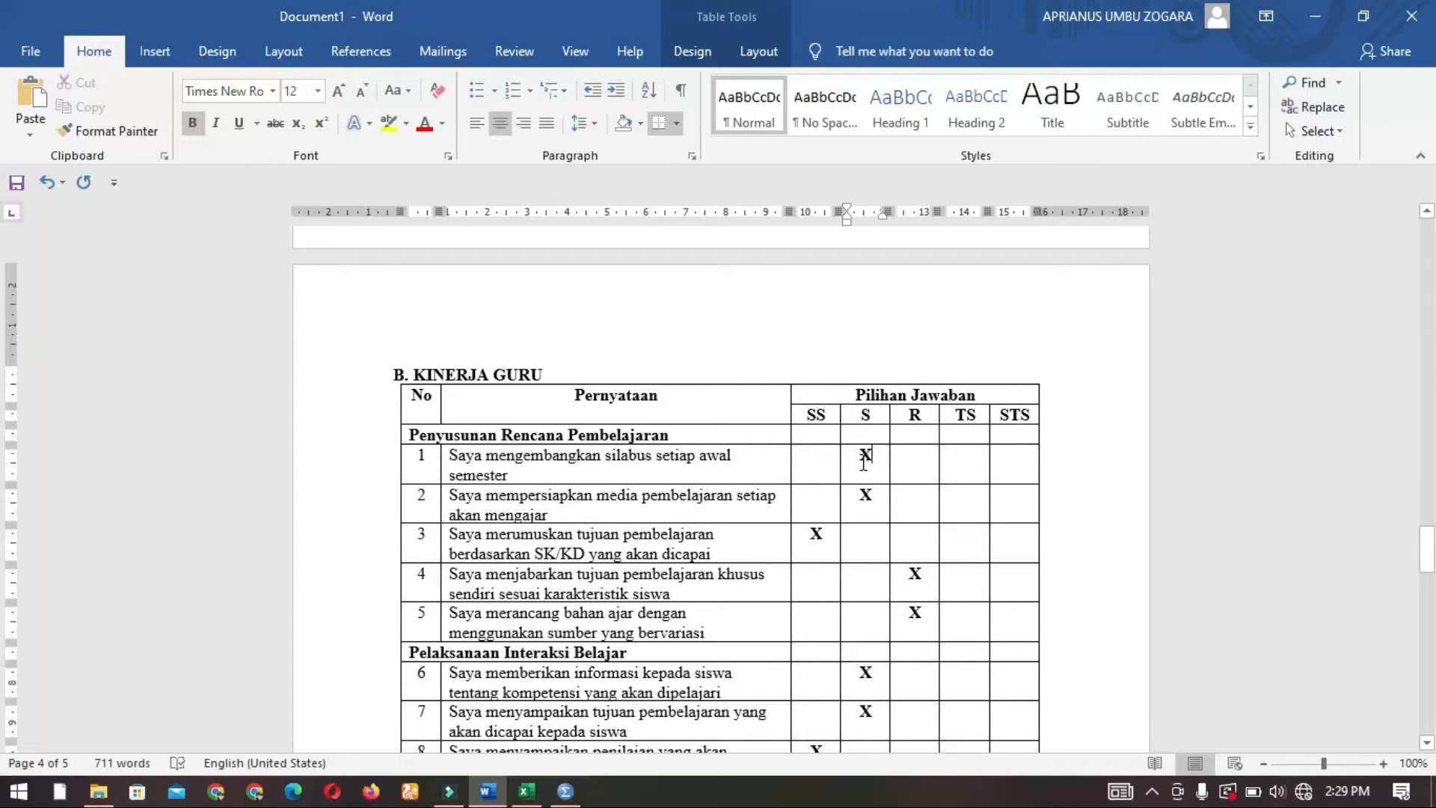
scroll(865, 464, down, 10)
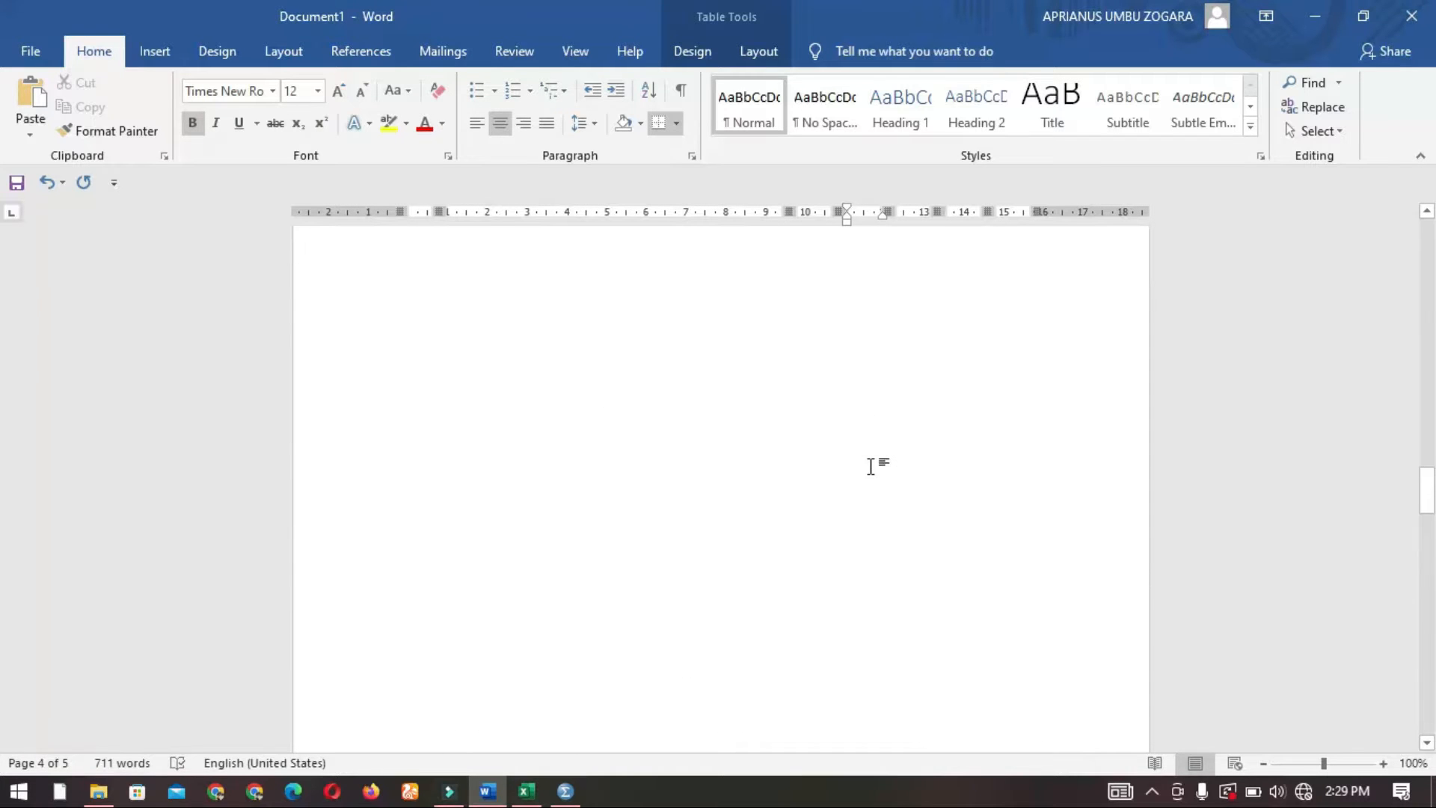
scroll(865, 463, up, 15)
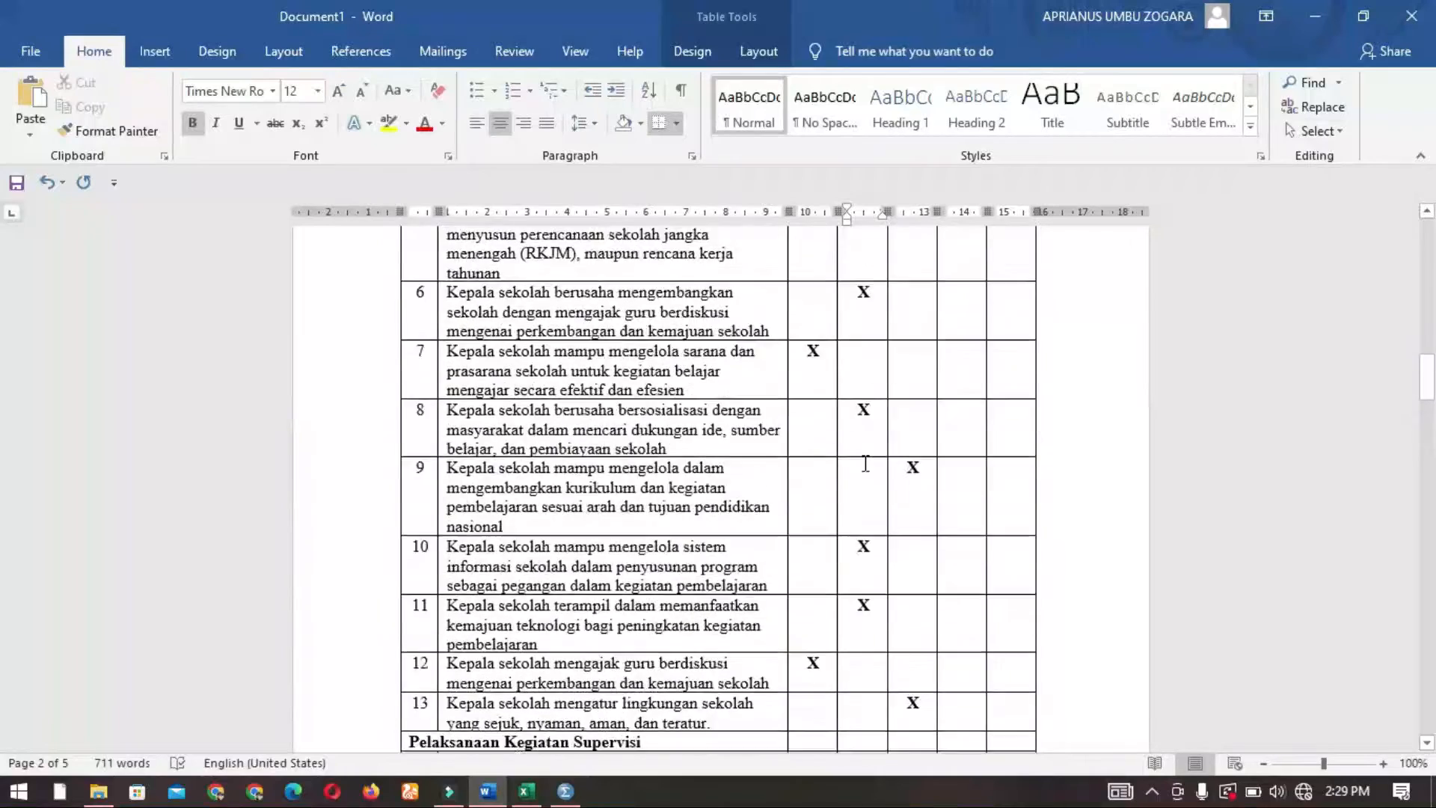
scroll(777, 464, up, 10)
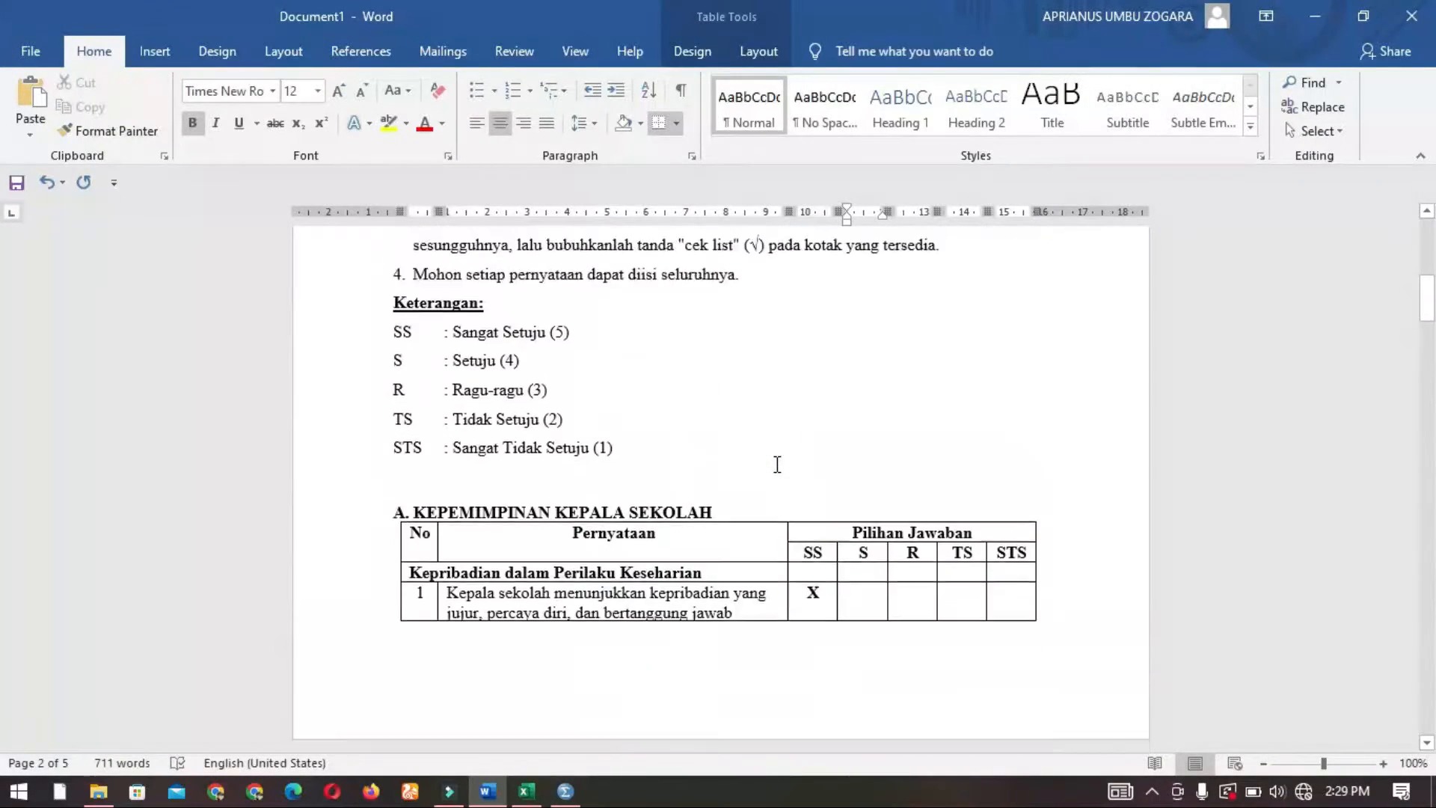
Add "(RESPONDEN I)" to the end of the IDENTITAS RESPONDEN heading
scroll(778, 464, up, 6)
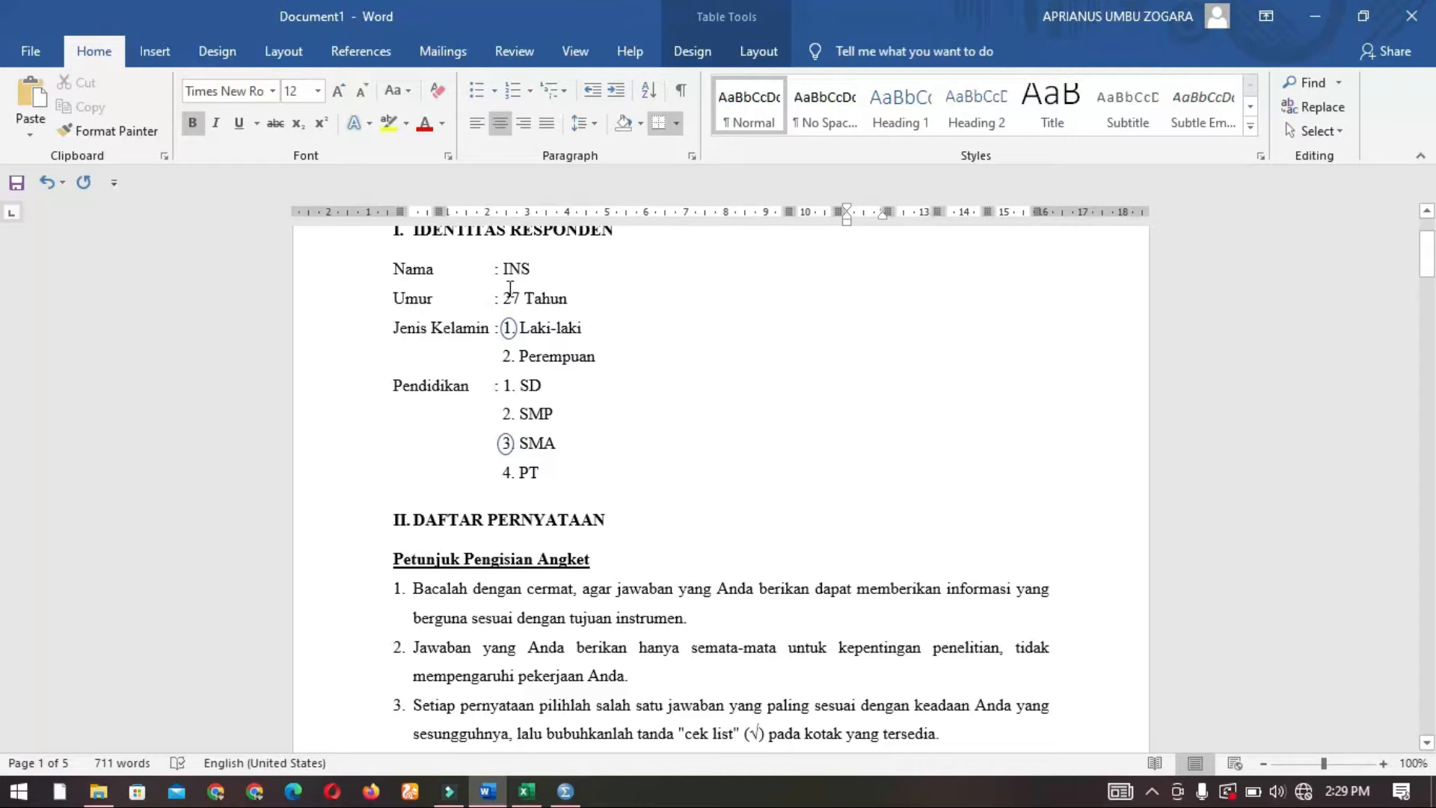
scroll(606, 322, up, 3)
click(672, 346)
text((RESPONDEN )
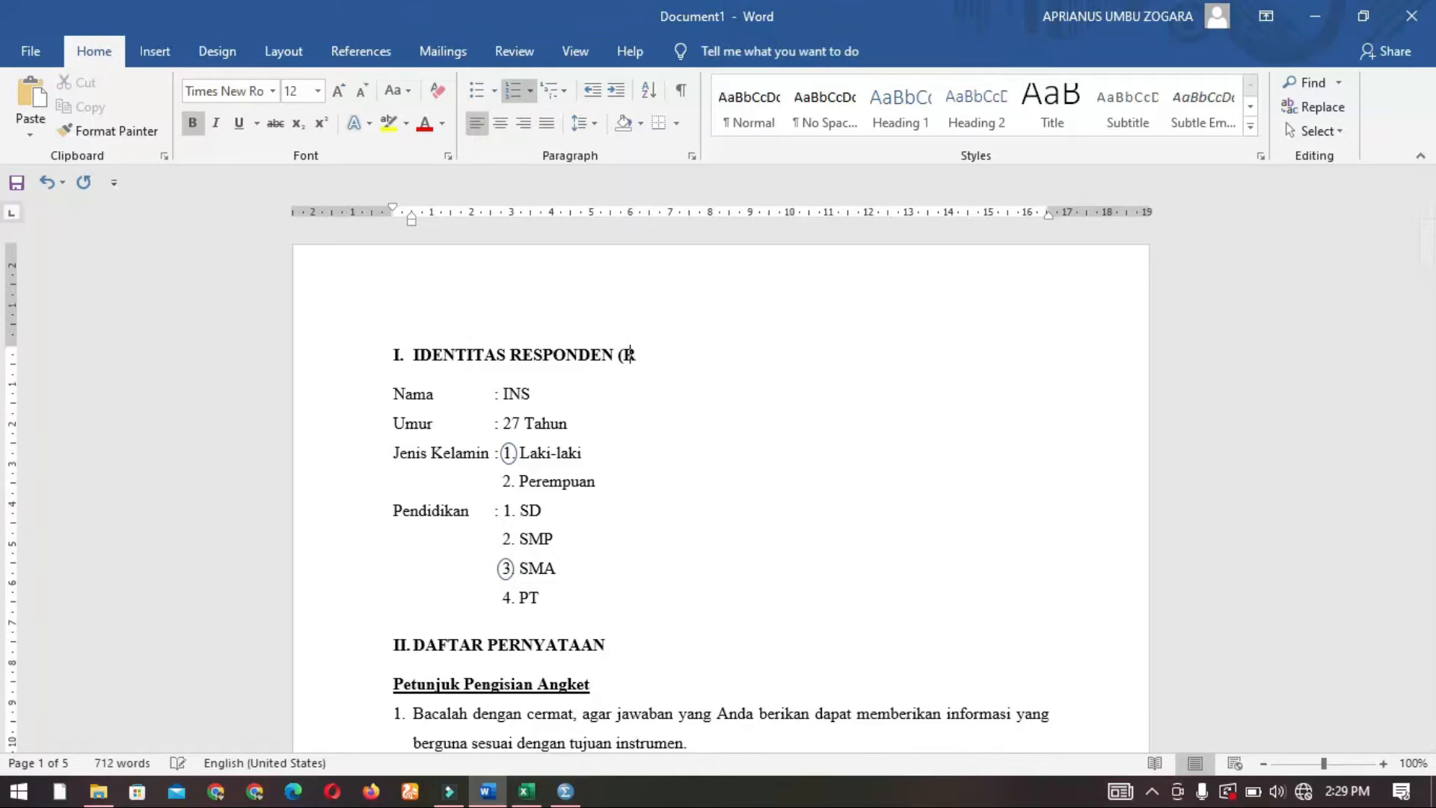
text(I))
click(757, 372)
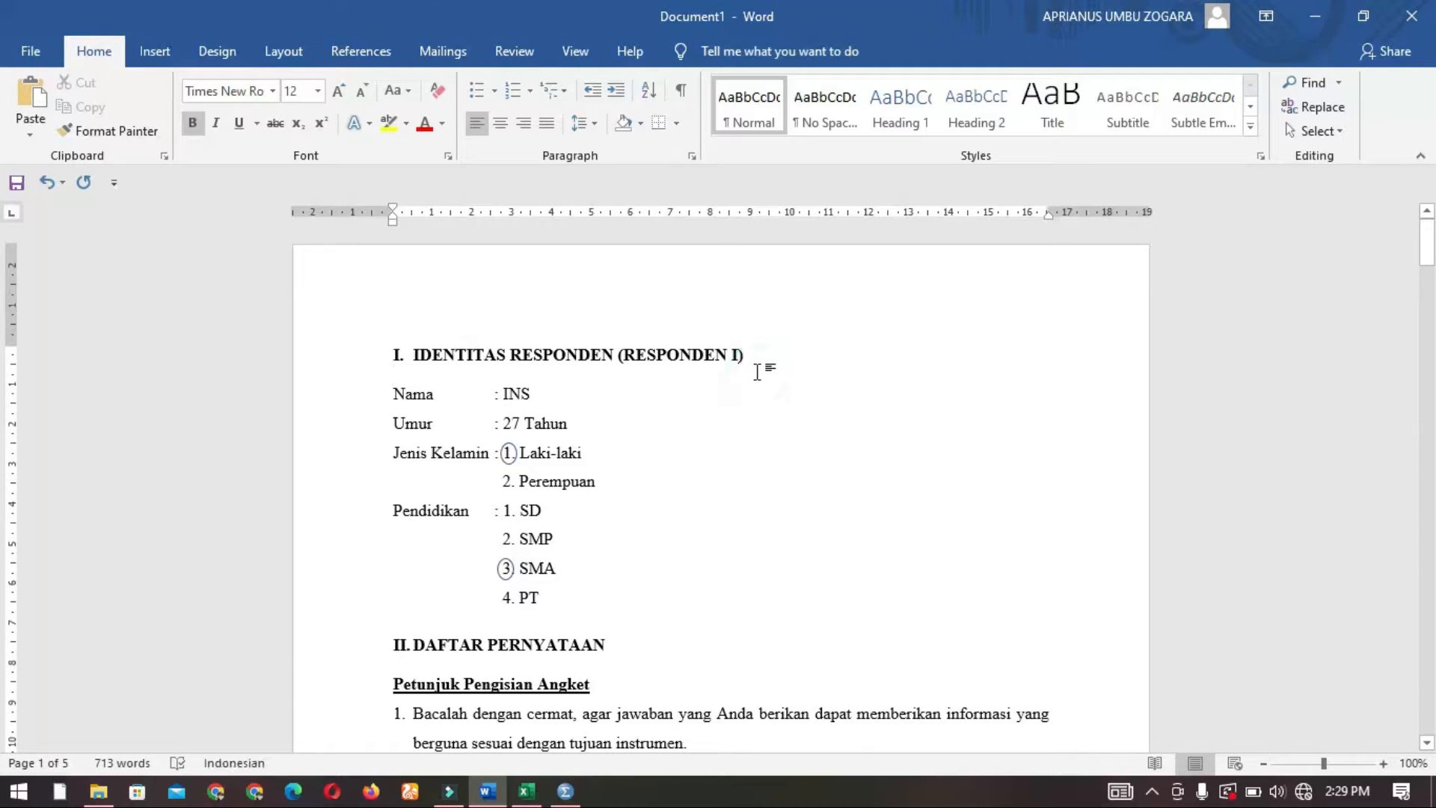
click(708, 375)
click(507, 570)
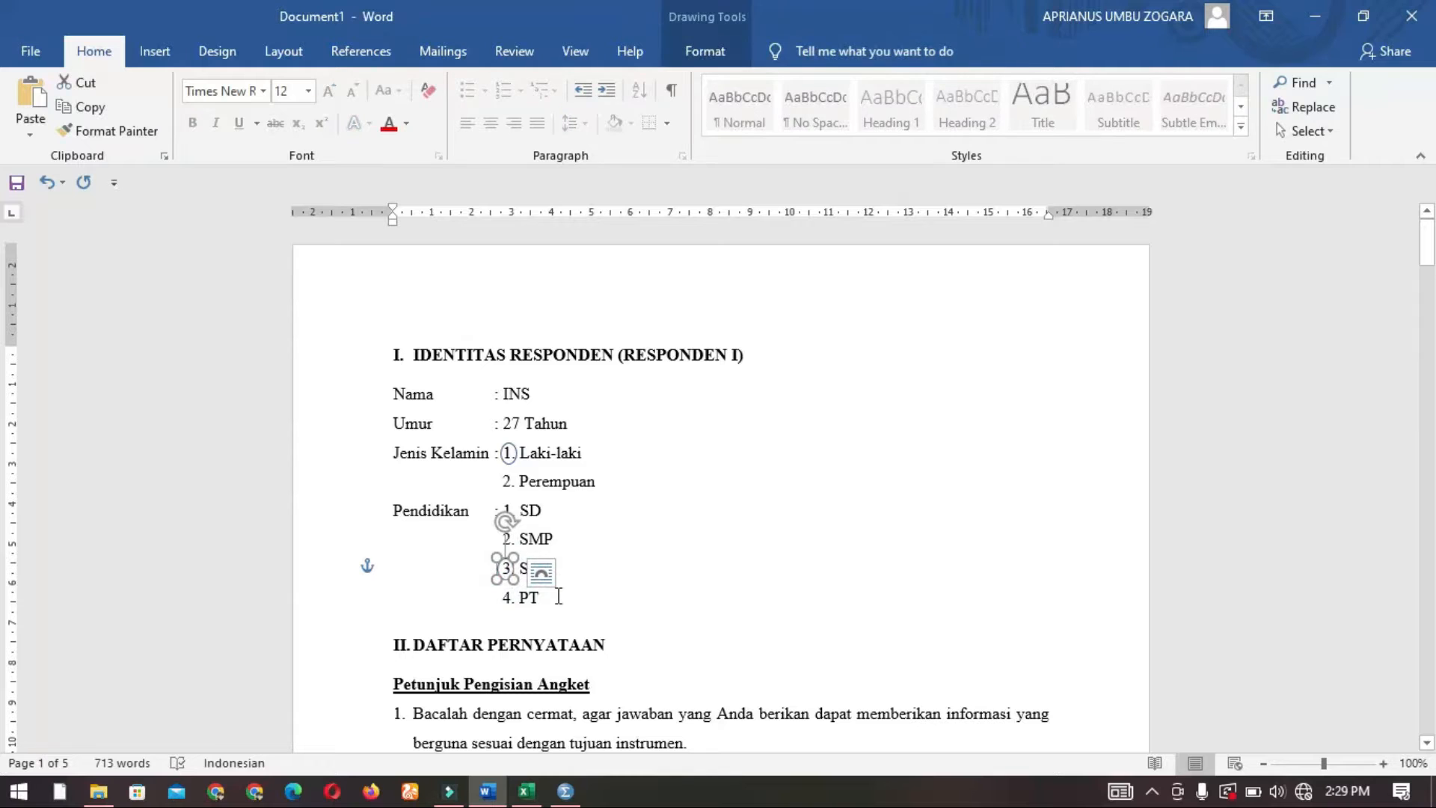
Move the circle marking the Pendidikan answer from option 3 down to option 4
key(Down)
key(Down)
key(Down)
key(Down)
key(Down)
key(Down)
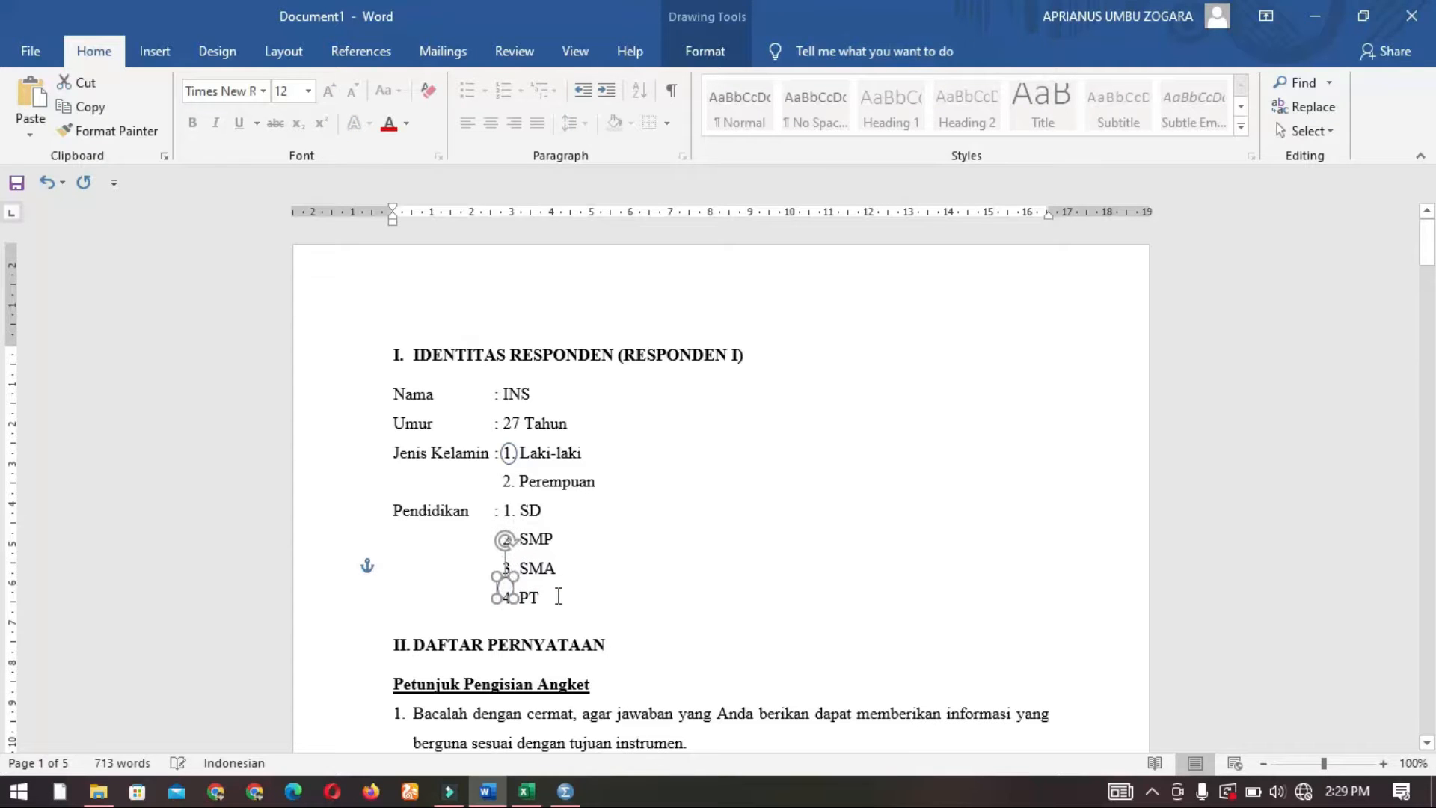
key(Up)
key(Up)
key(Up)
key(Right)
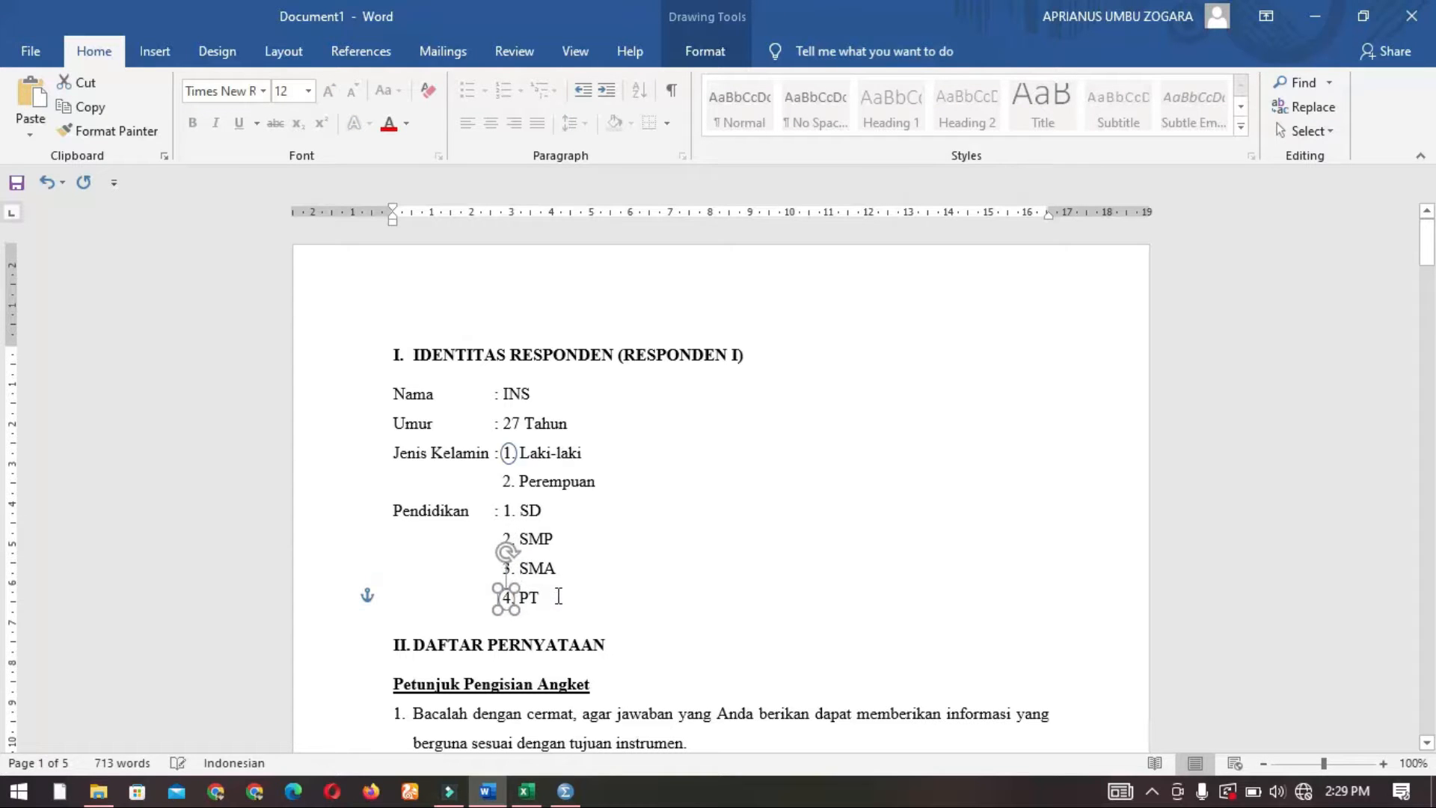
key(Right)
key(Right)
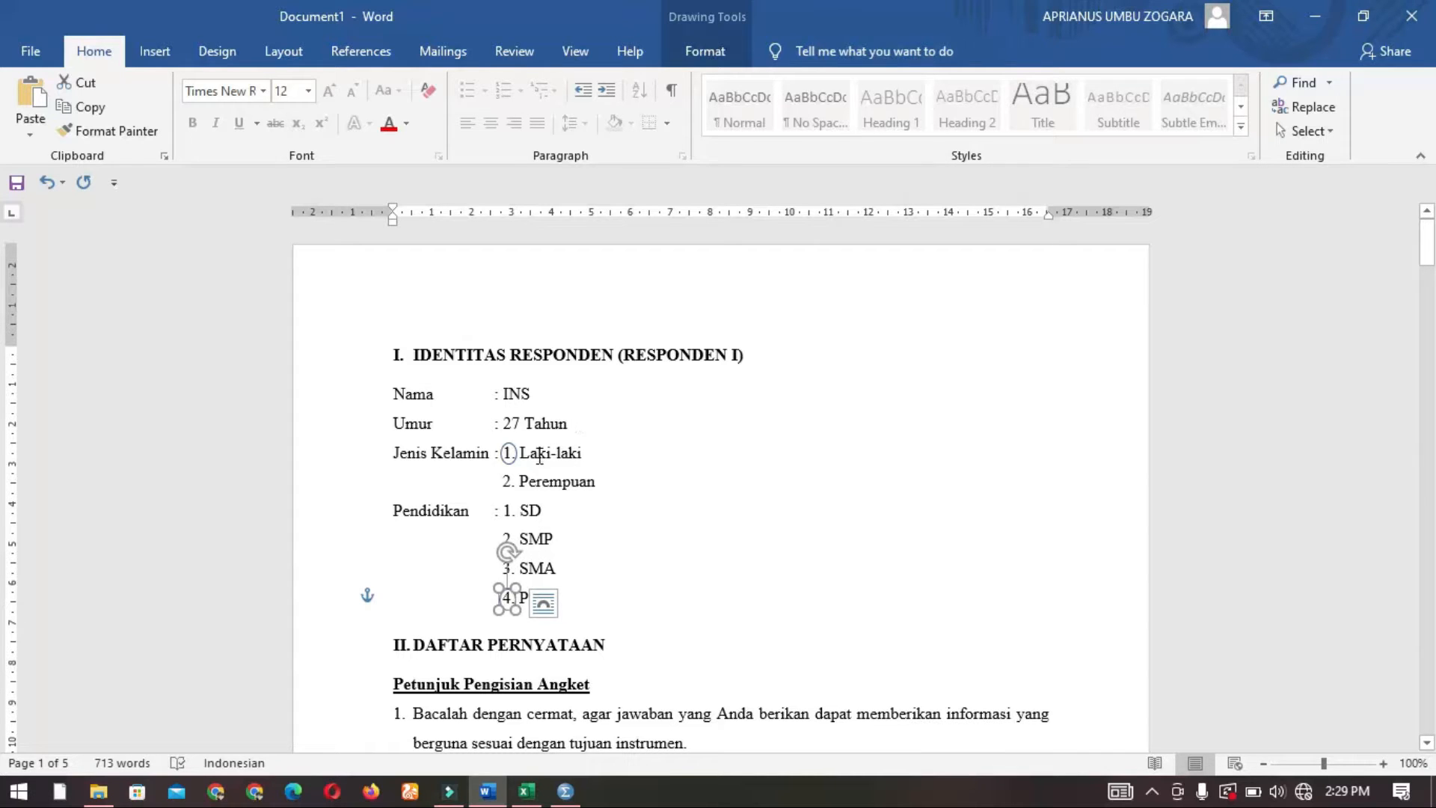
Replace the four Pendidikan options with D3, S1, S2 and S3
click(532, 506)
click(551, 521)
key(BackSpace)
key(BackSpace)
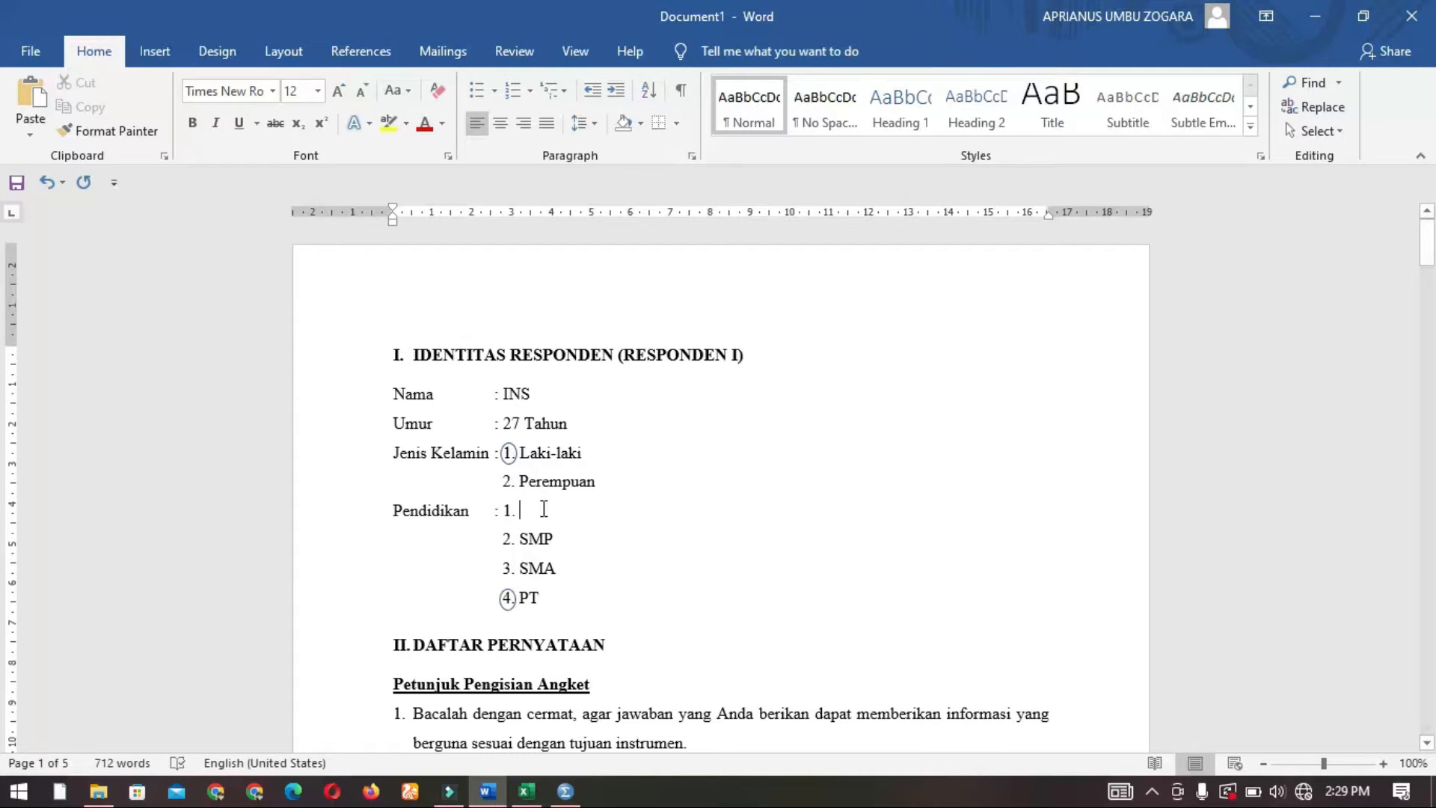
text(D3)
double_click(530, 536)
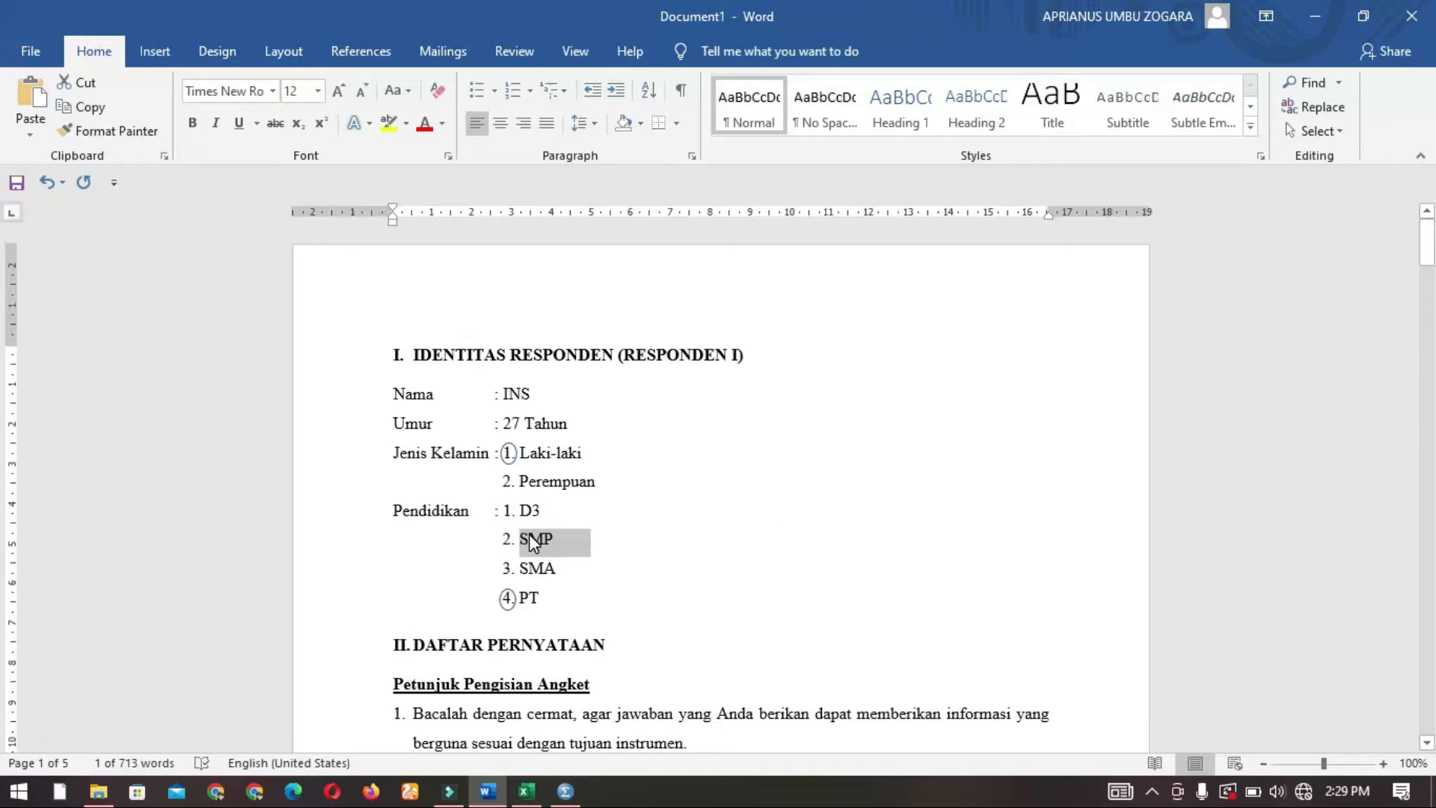
text(S1)
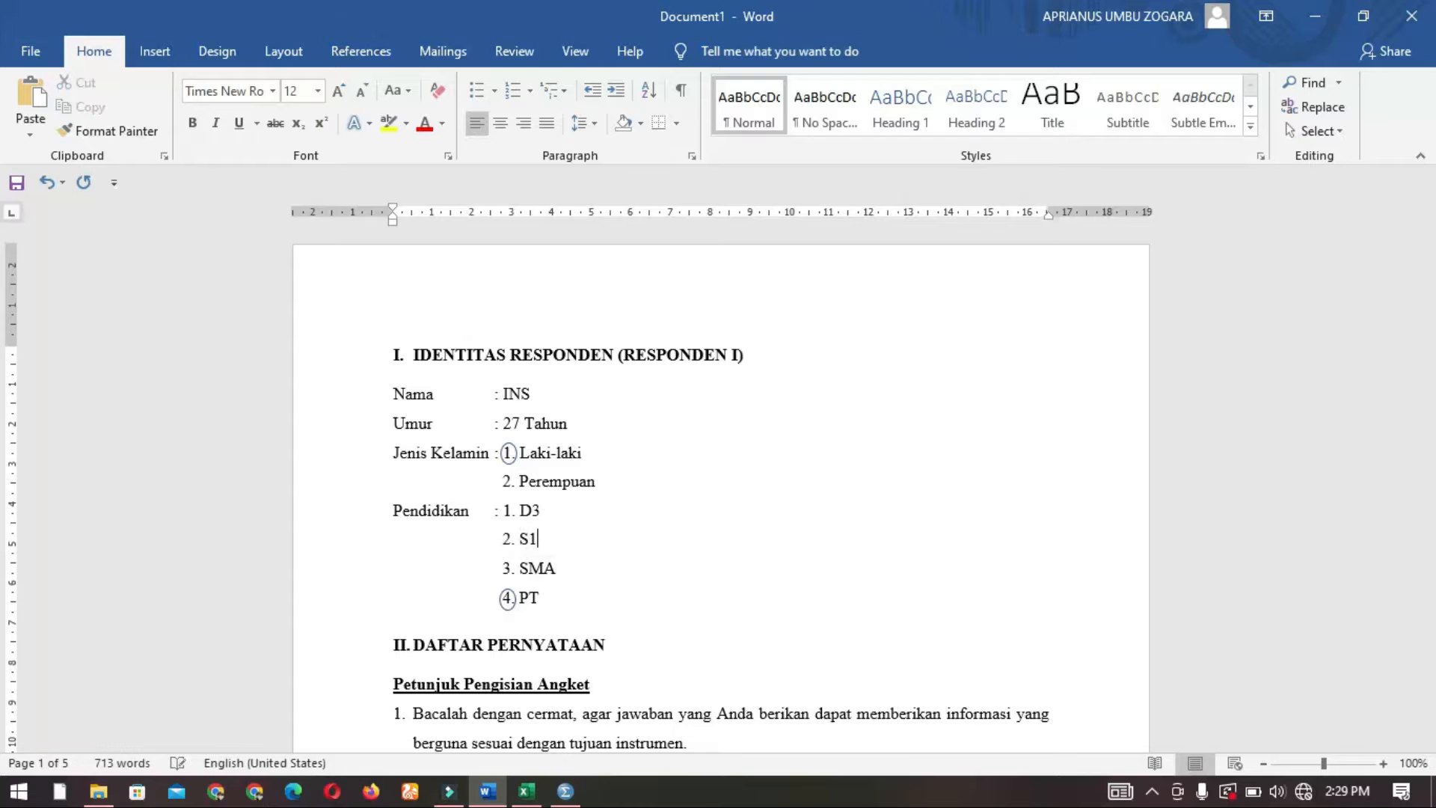
double_click(539, 570)
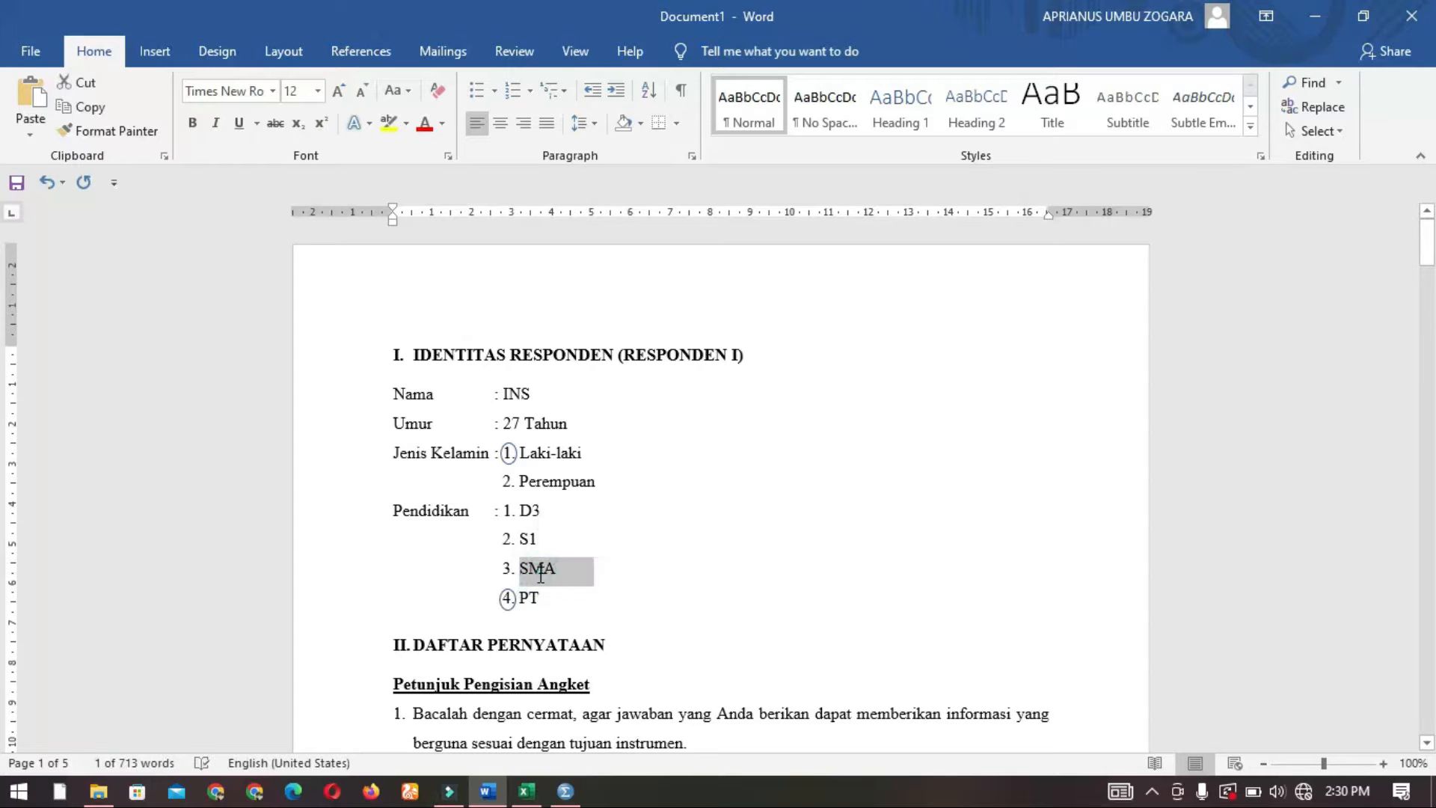
text(S2)
double_click(529, 598)
key(BackSpace)
text(S3)
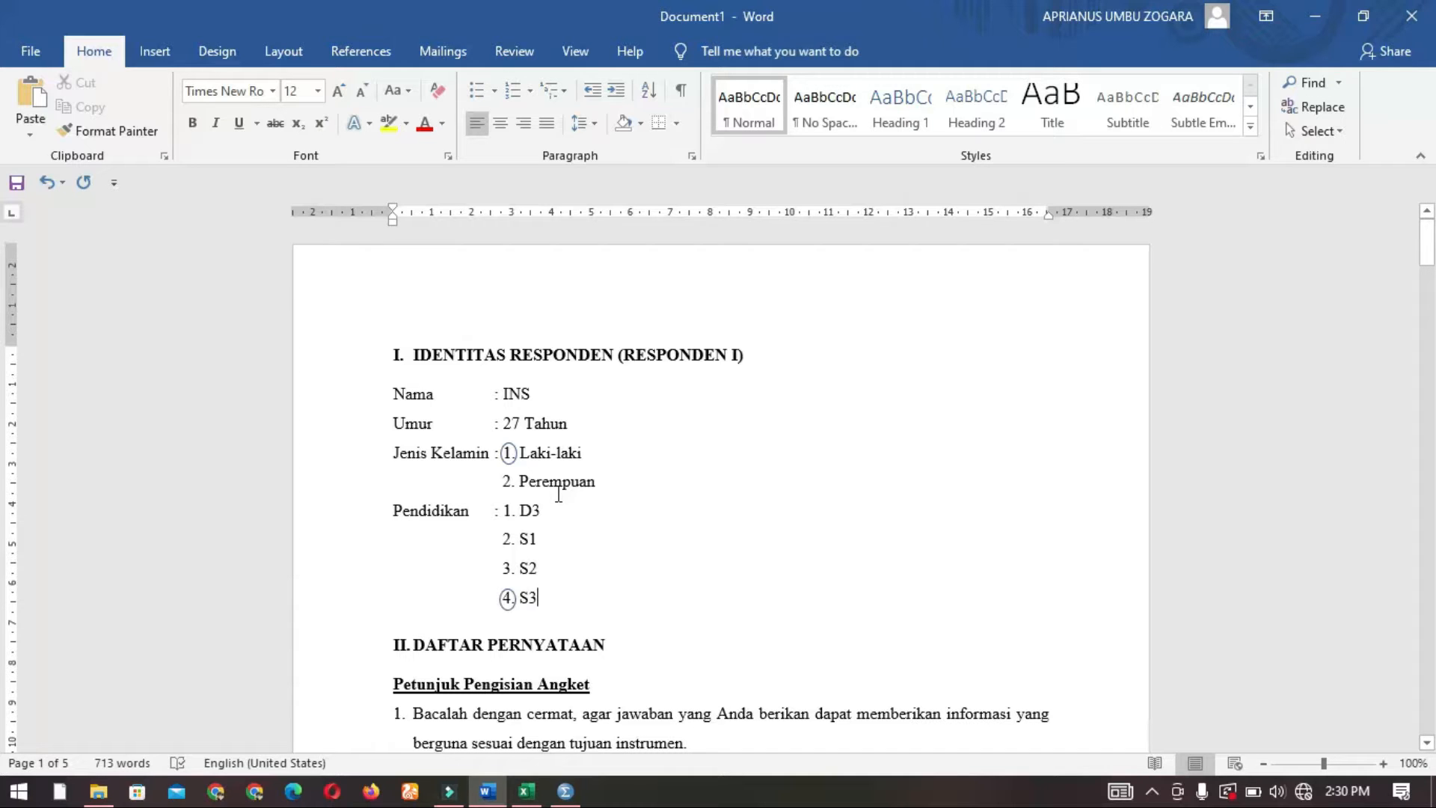
Look over the respondent identity section and the Keterangan scores in Word, and the blank Excel worksheet for the answers
scroll(605, 565, down, 7)
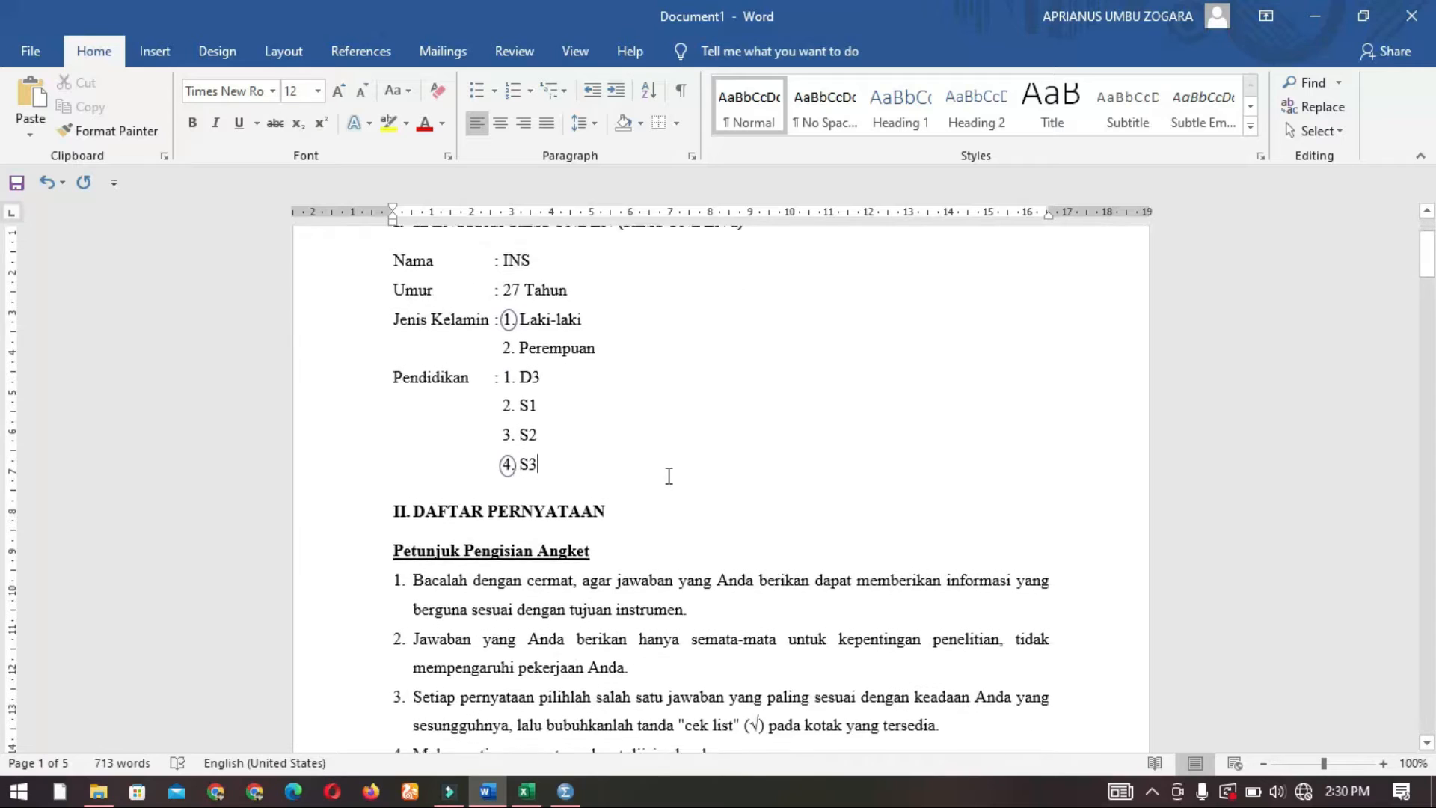
scroll(643, 502, down, 3)
scroll(651, 497, up, 10)
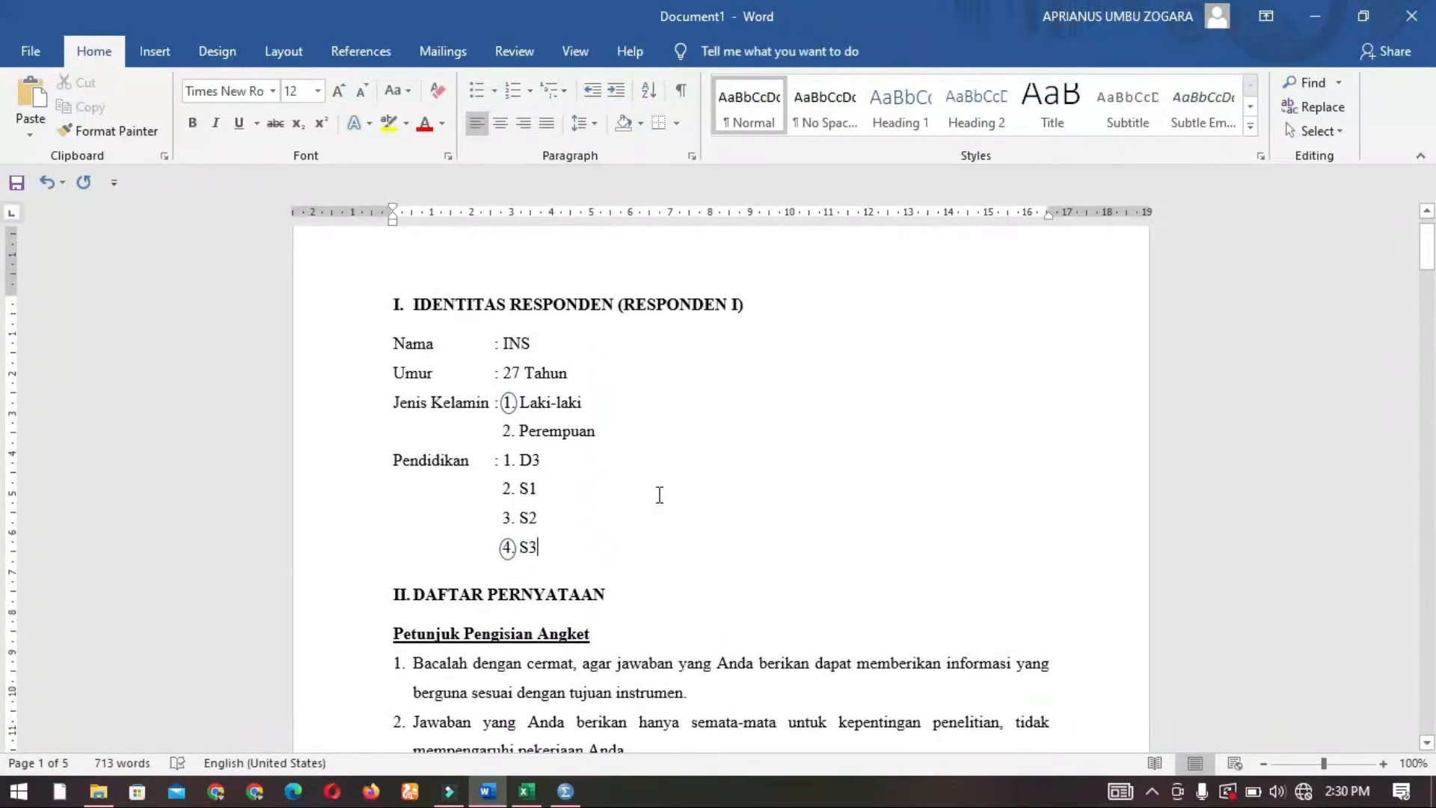
click(527, 791)
click(265, 328)
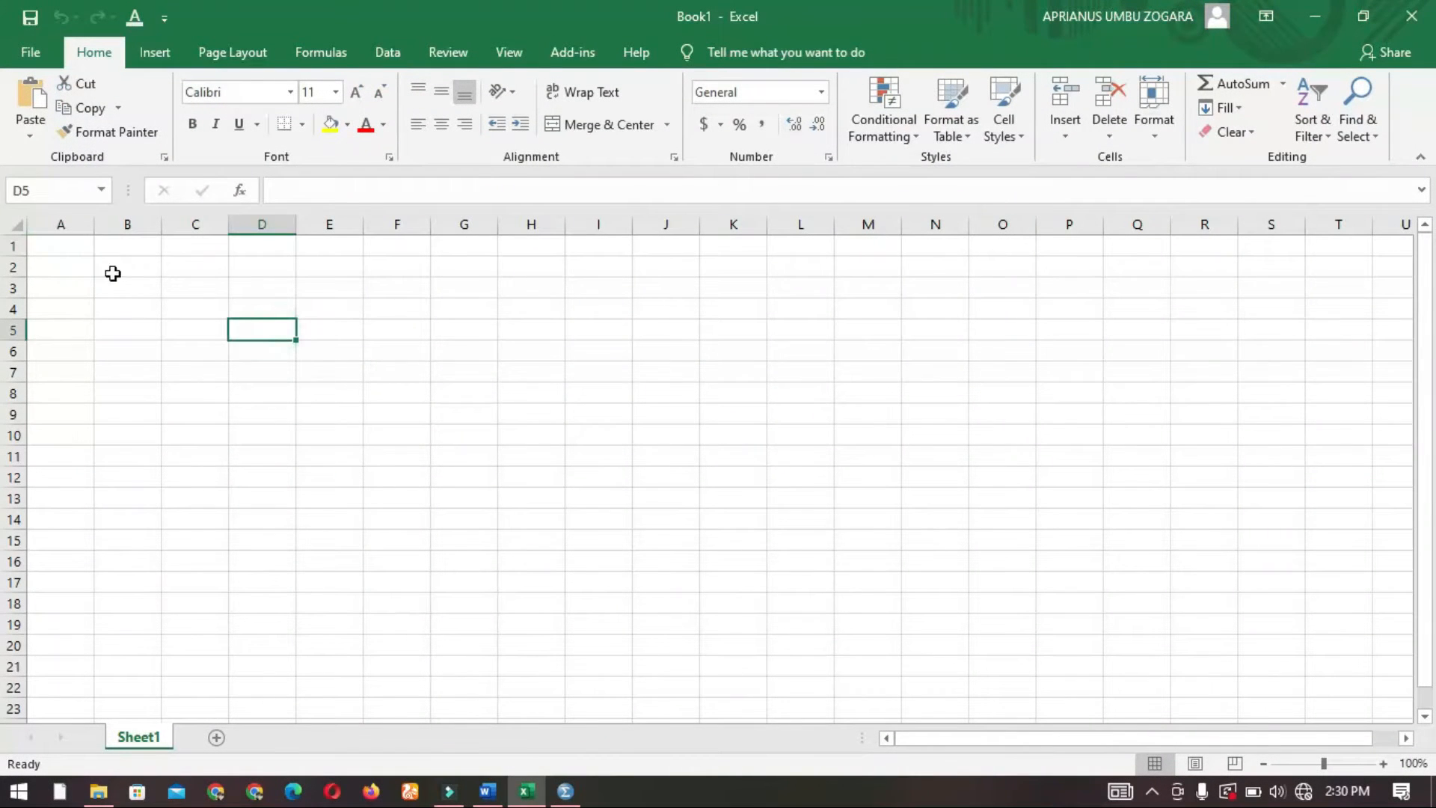
drag(59, 251, 613, 589)
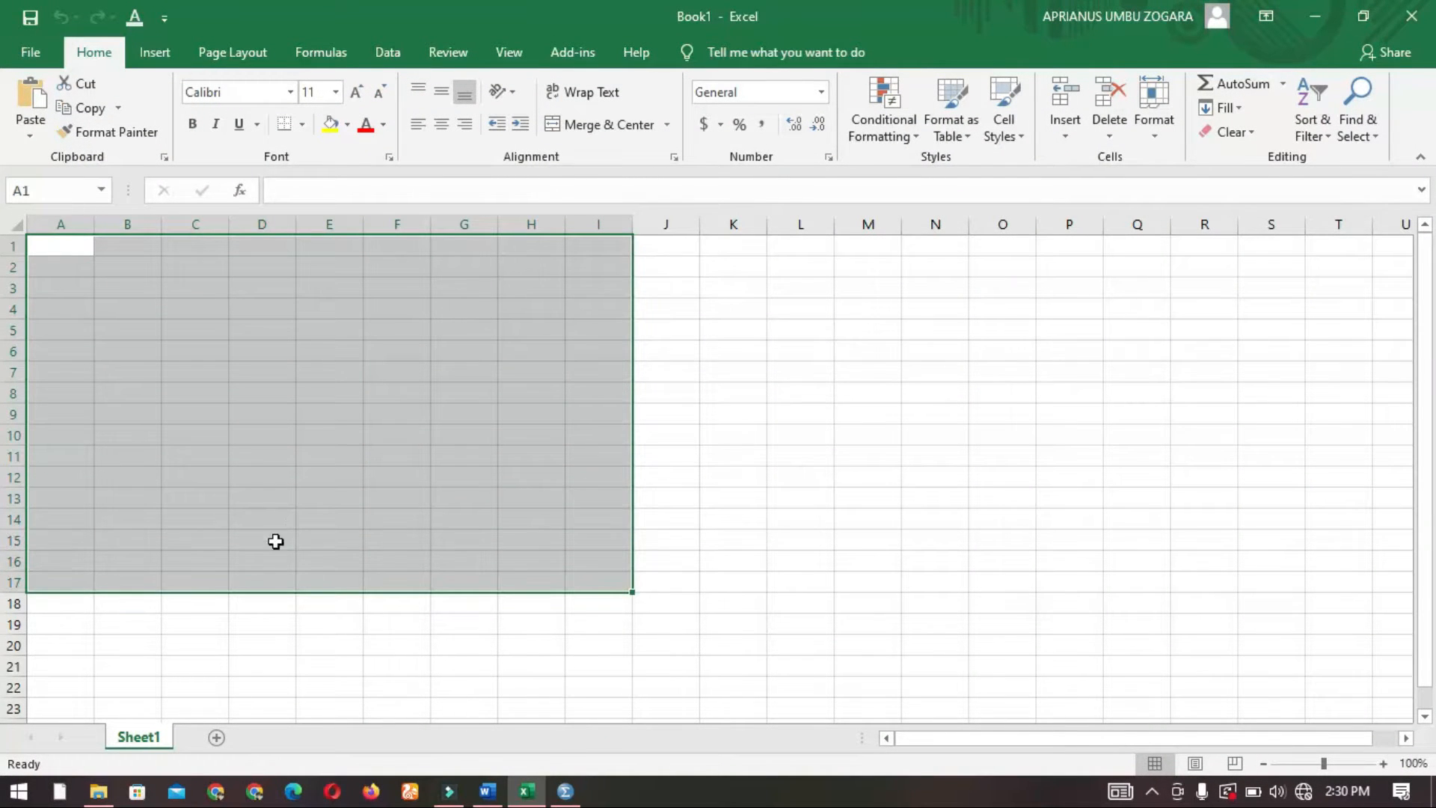
click(200, 416)
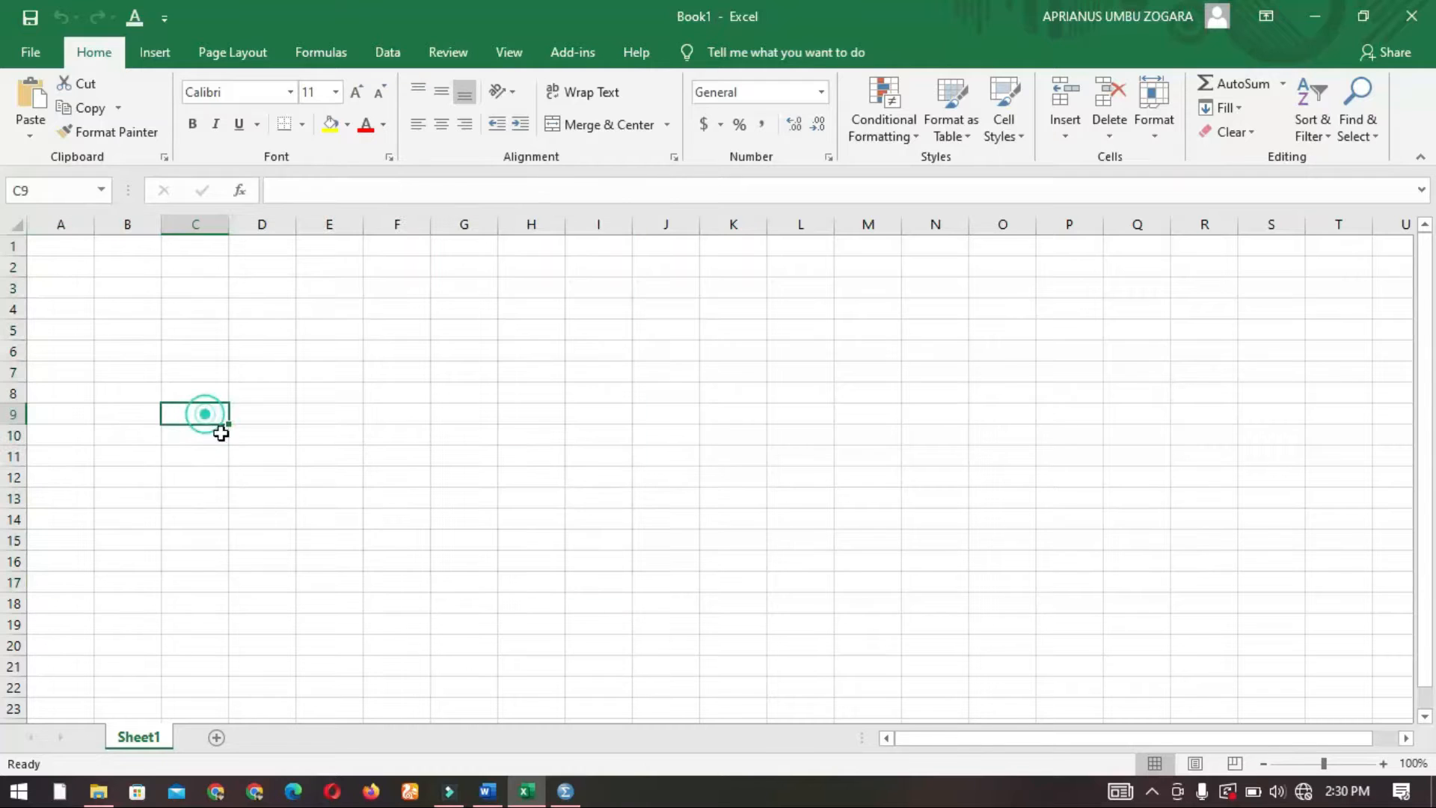
click(487, 791)
scroll(591, 372, down, 15)
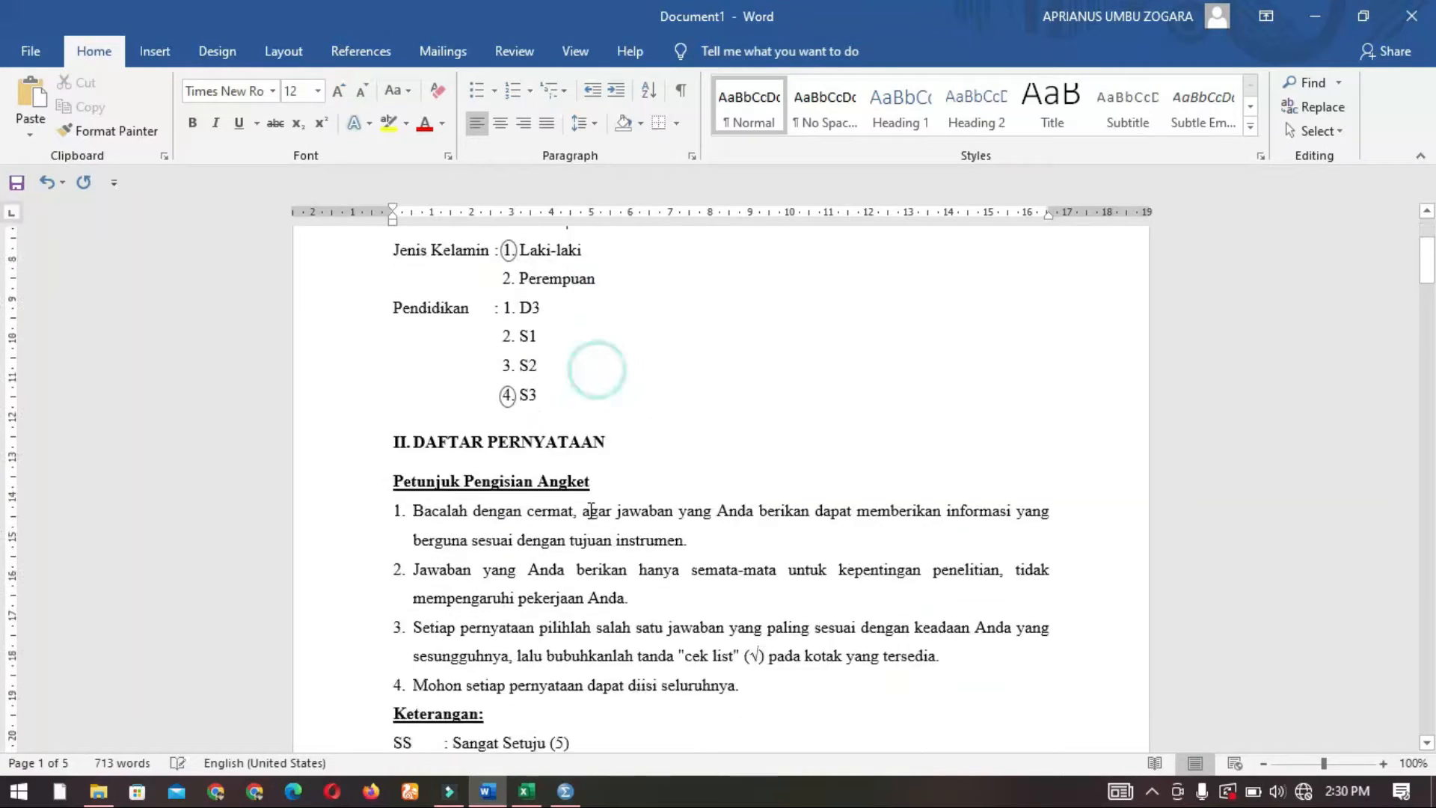
scroll(673, 488, up, 12)
click(612, 443)
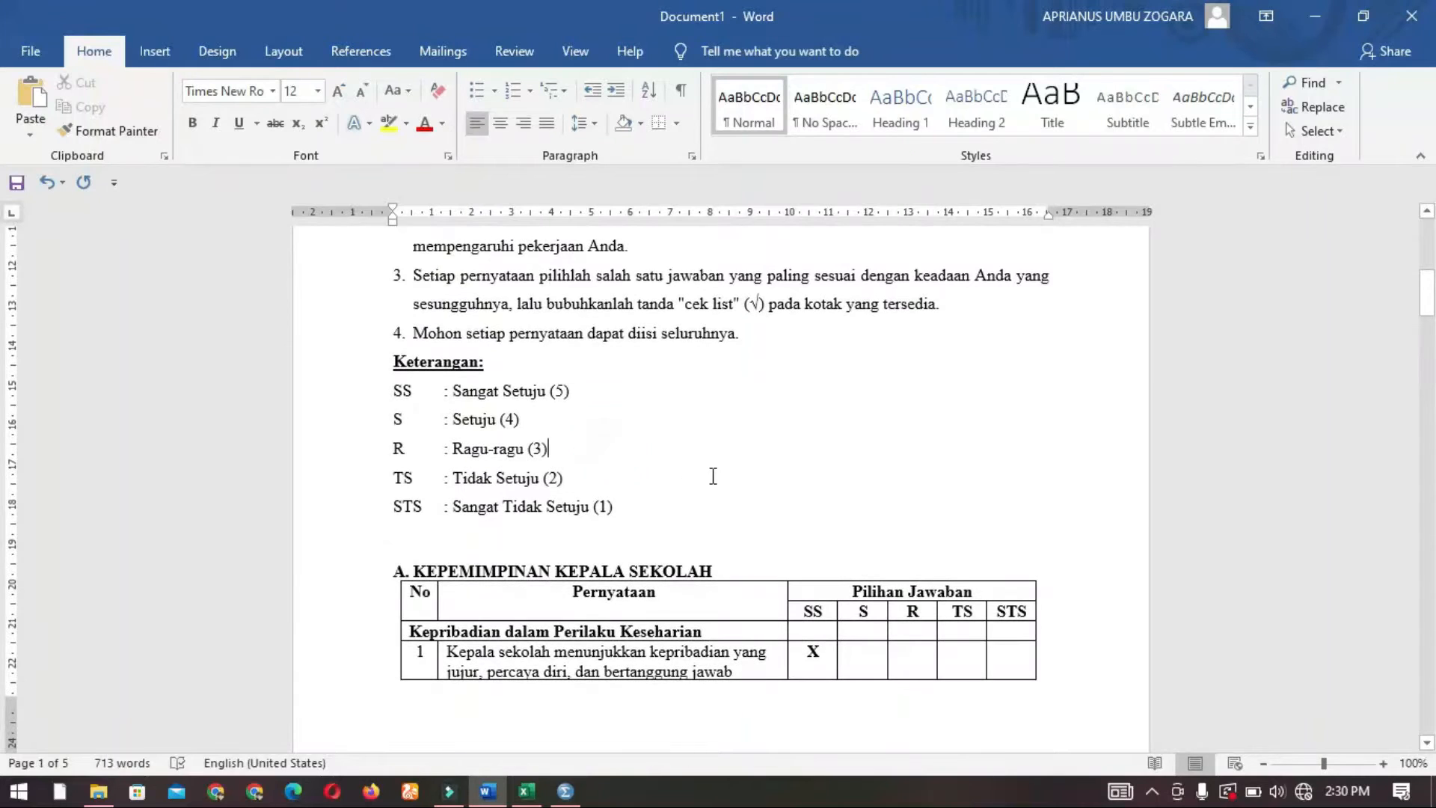
Switch to the blank Excel workbook and enter the statement headers P1 to P6 in cells A1 to F1
click(527, 791)
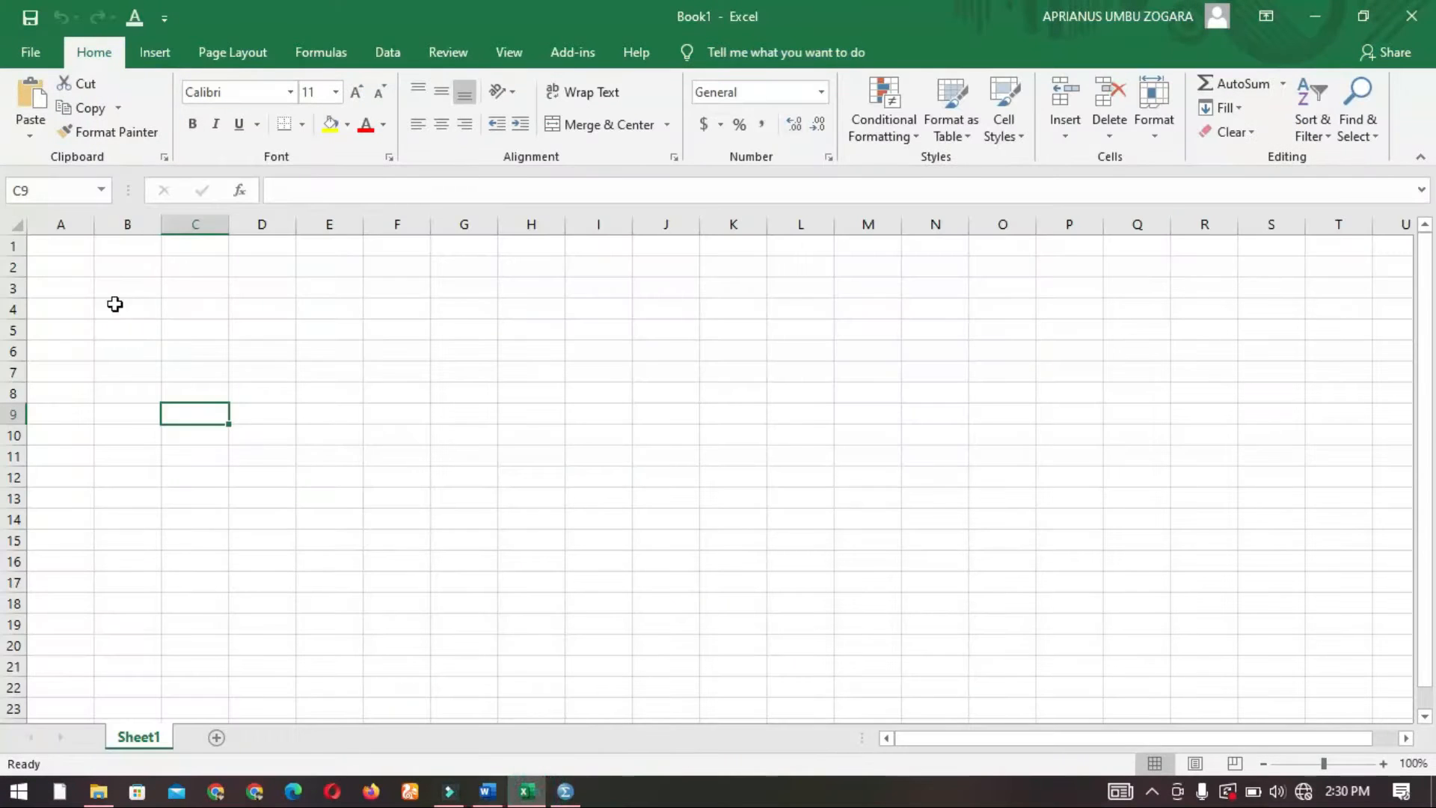
click(83, 246)
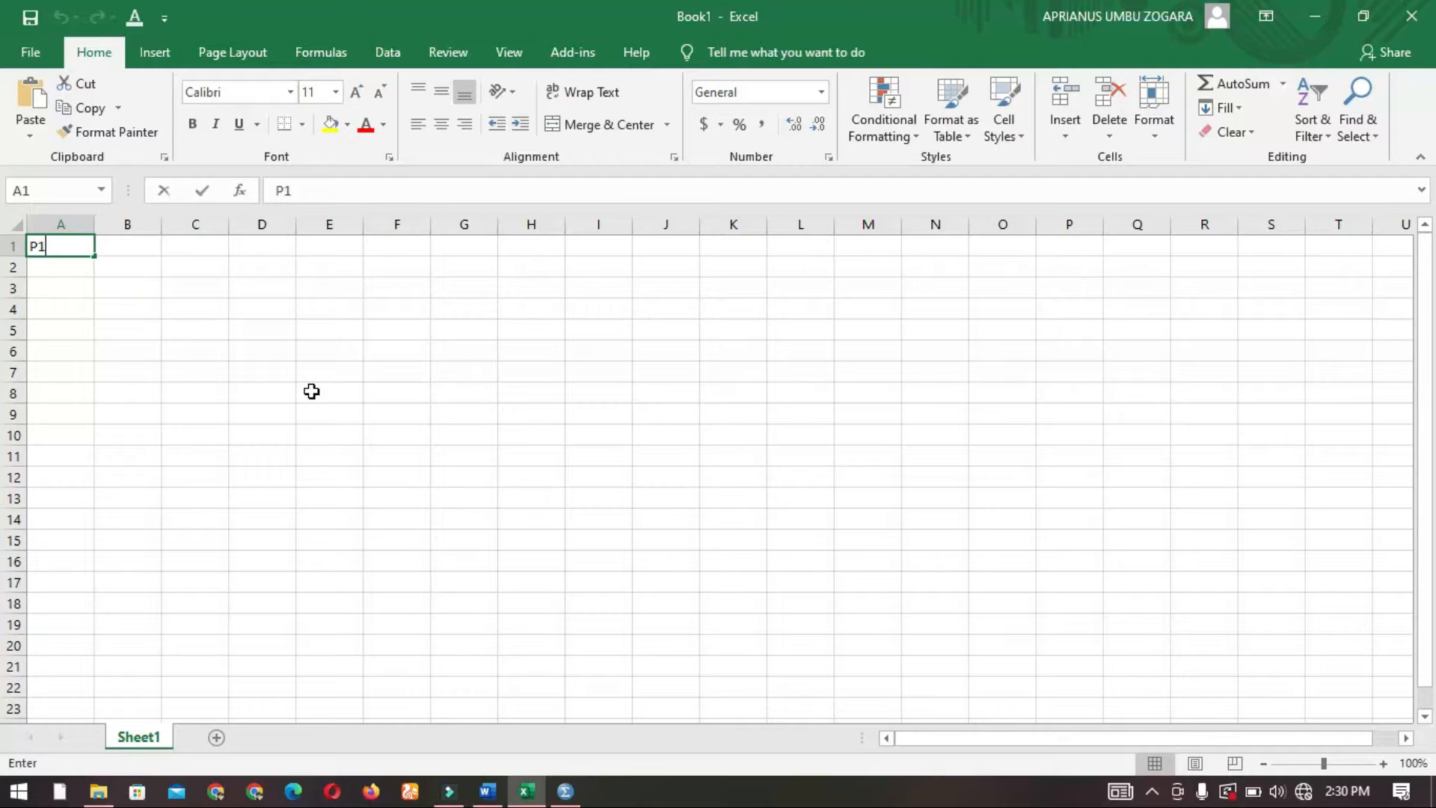
key(Tab)
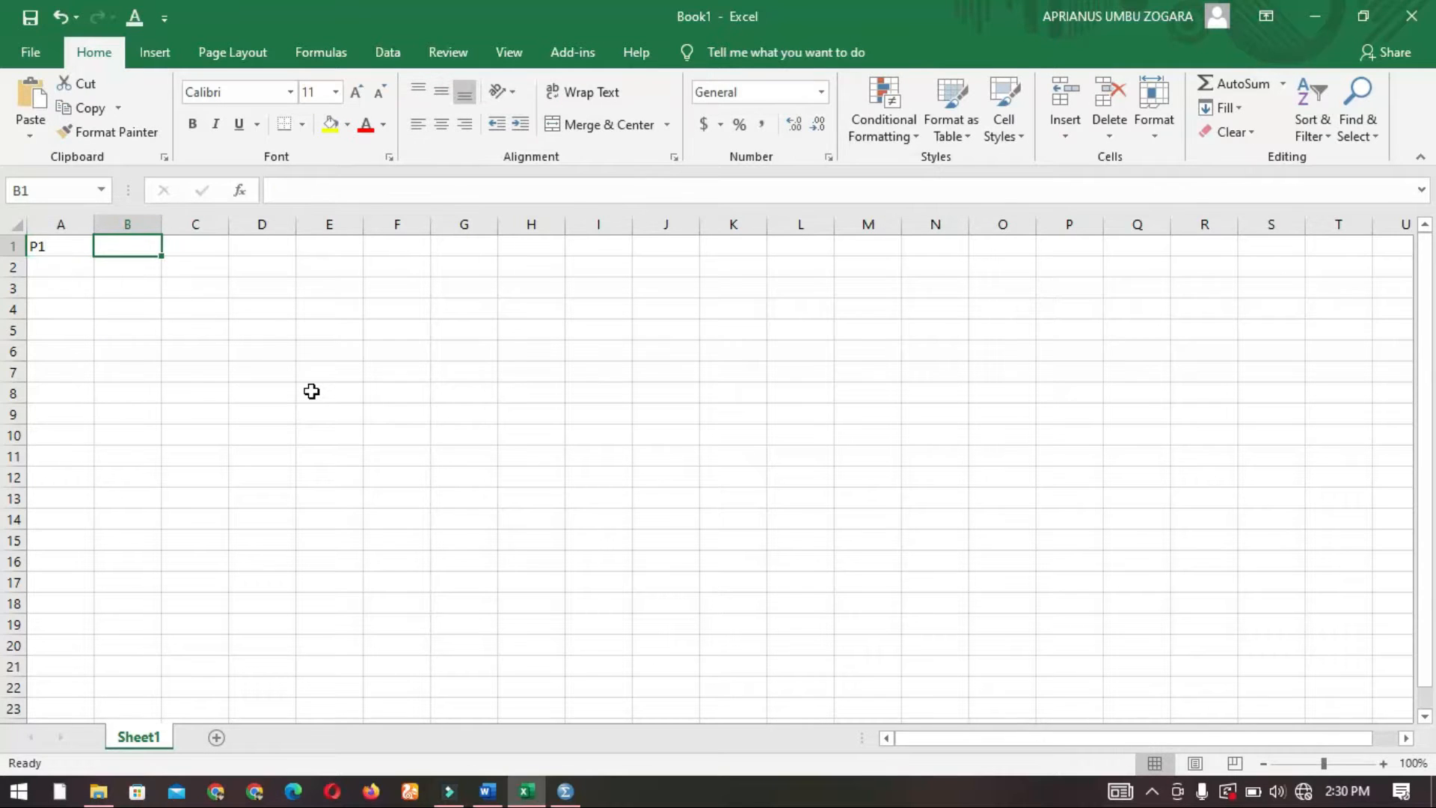
text(P2)
key(Tab)
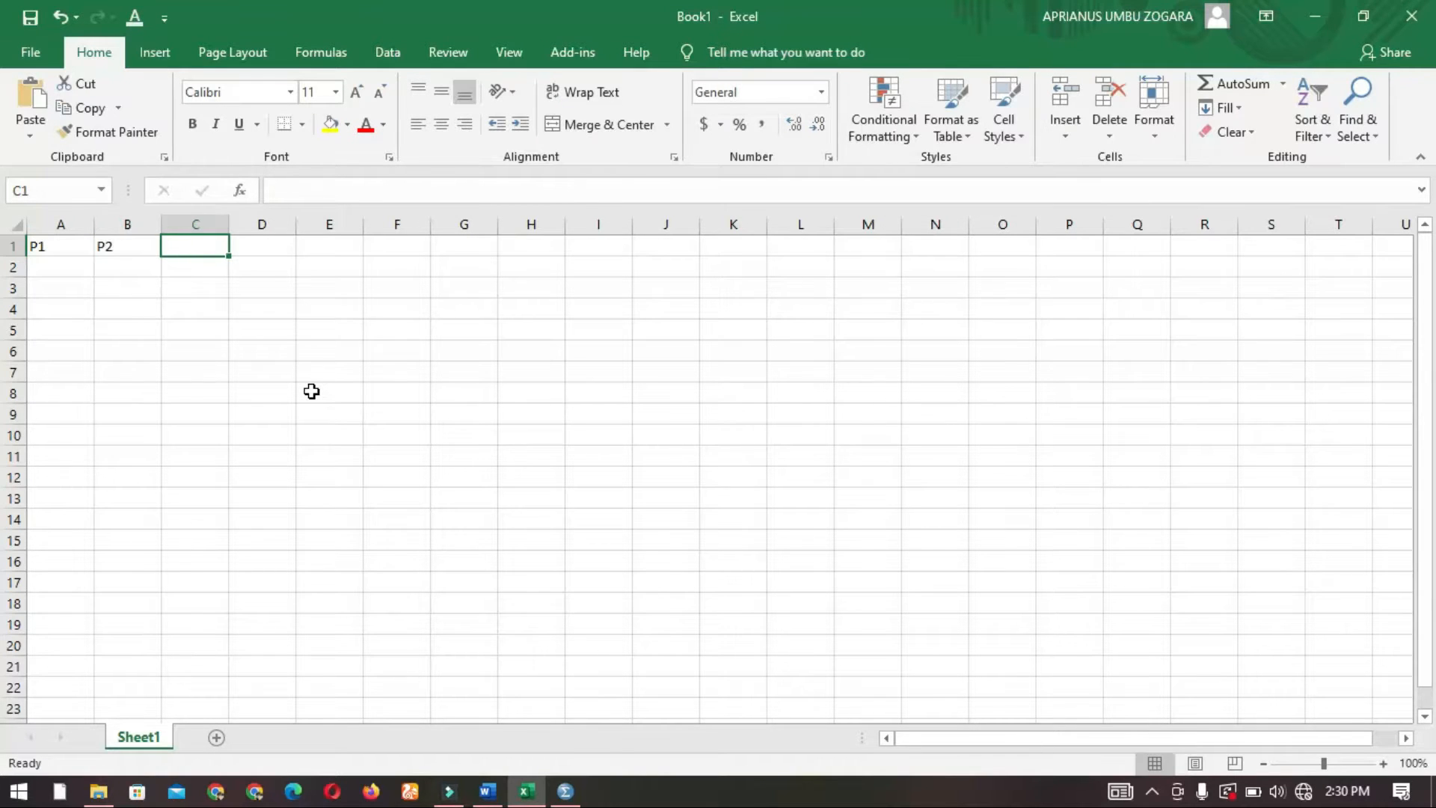
text(P3)
key(Tab)
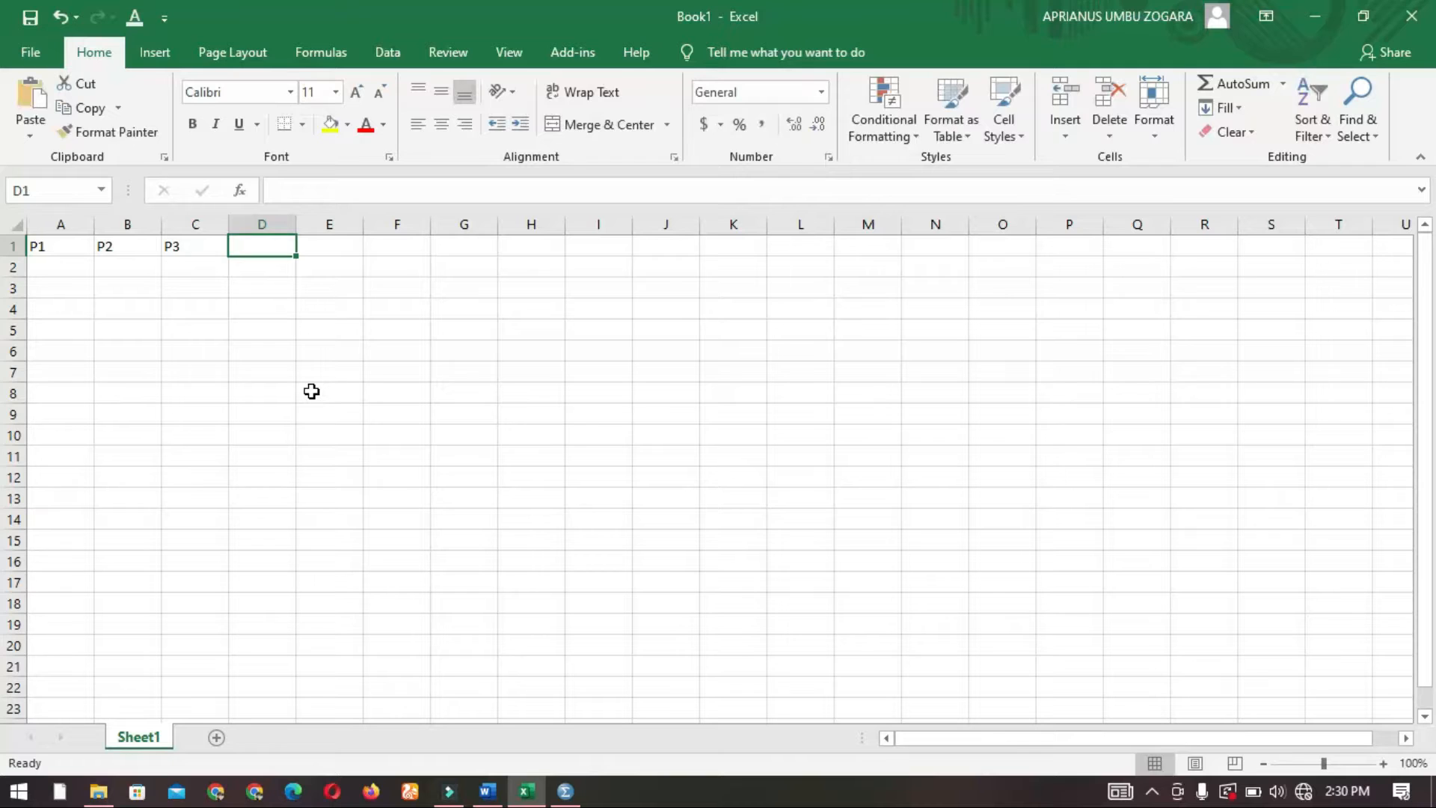
text(P4)
key(Tab)
text(P5)
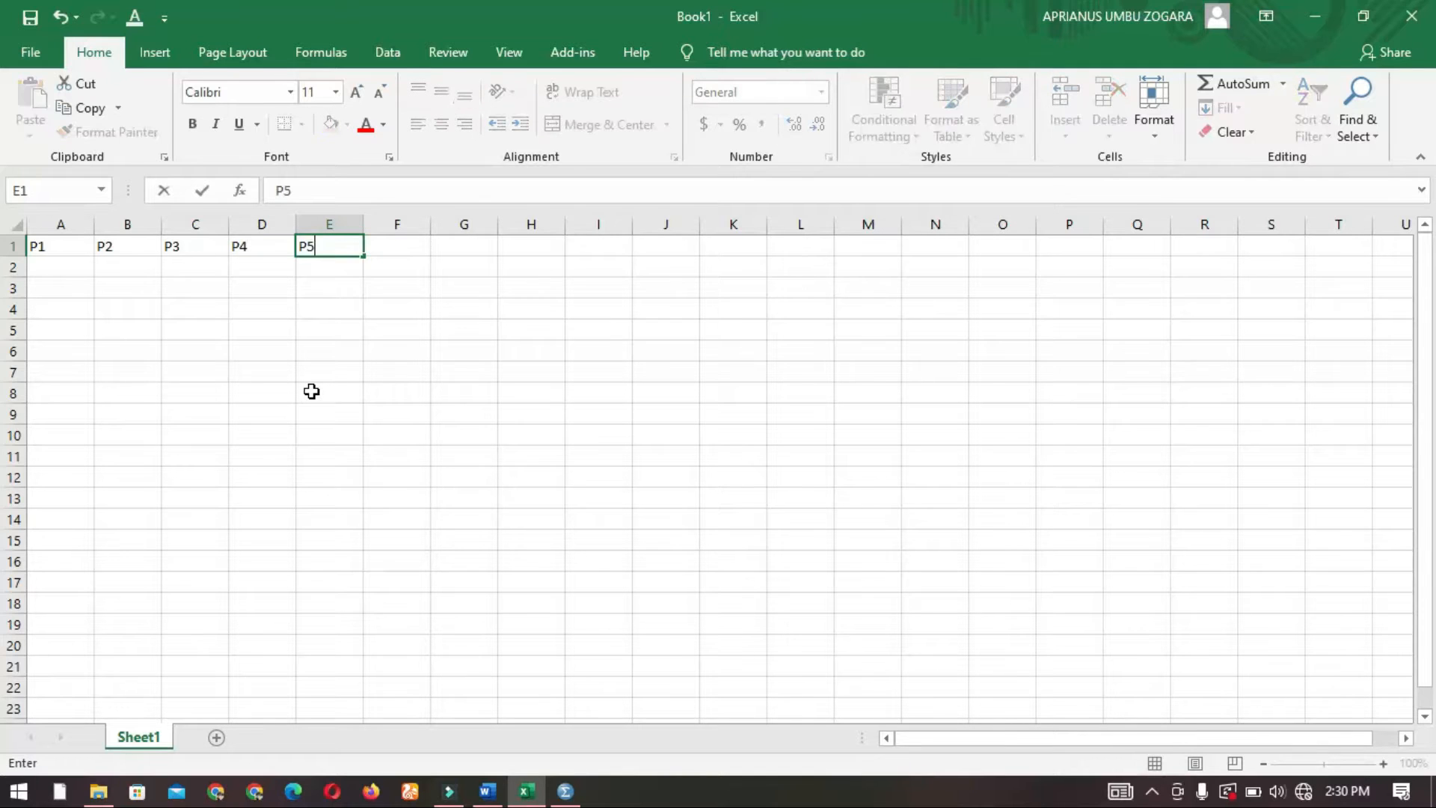
key(Tab)
text(P6)
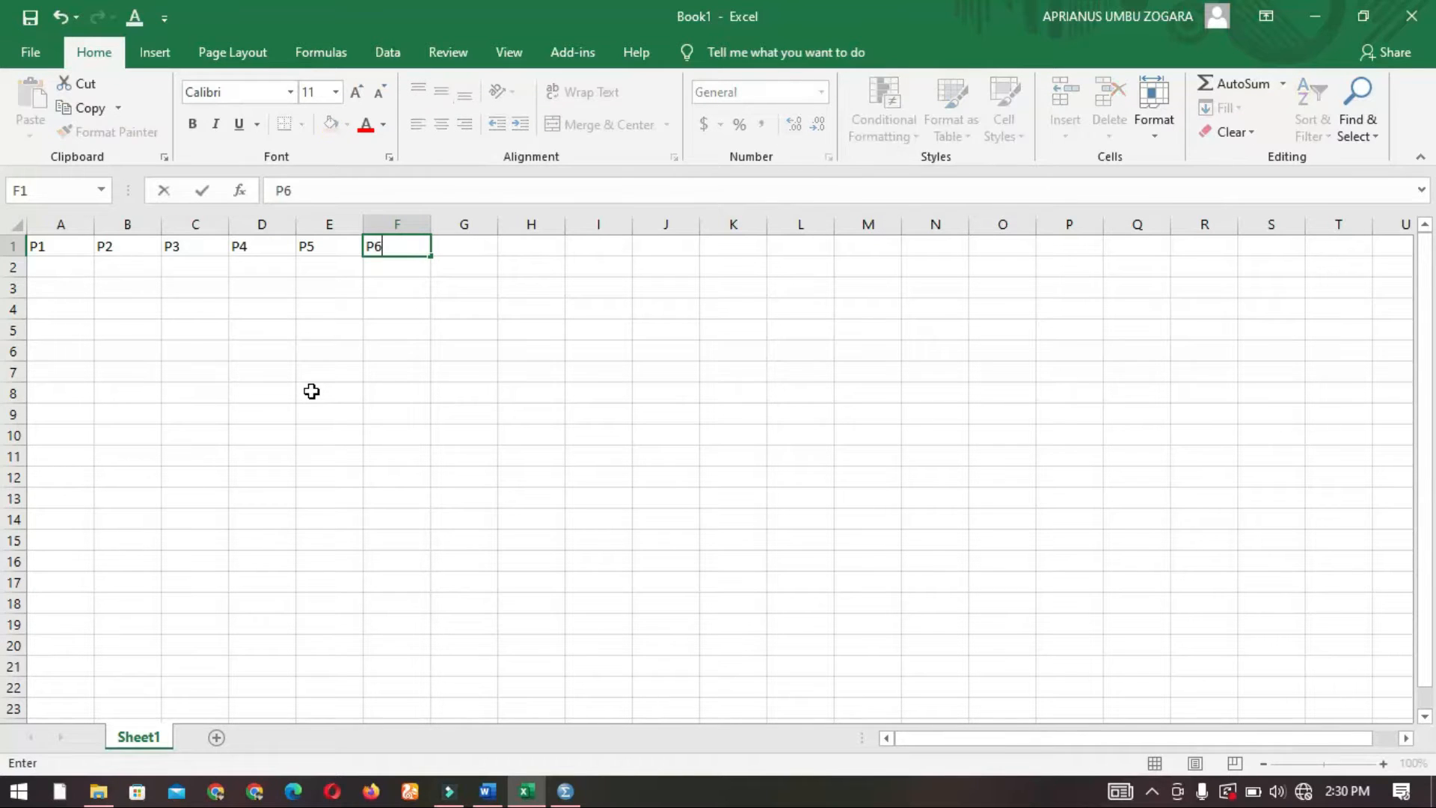
Extend the header series in row 1 up to P20 in T1 and enter TOTAL in U1
drag(68, 246, 397, 247)
click(417, 262)
drag(303, 250, 816, 244)
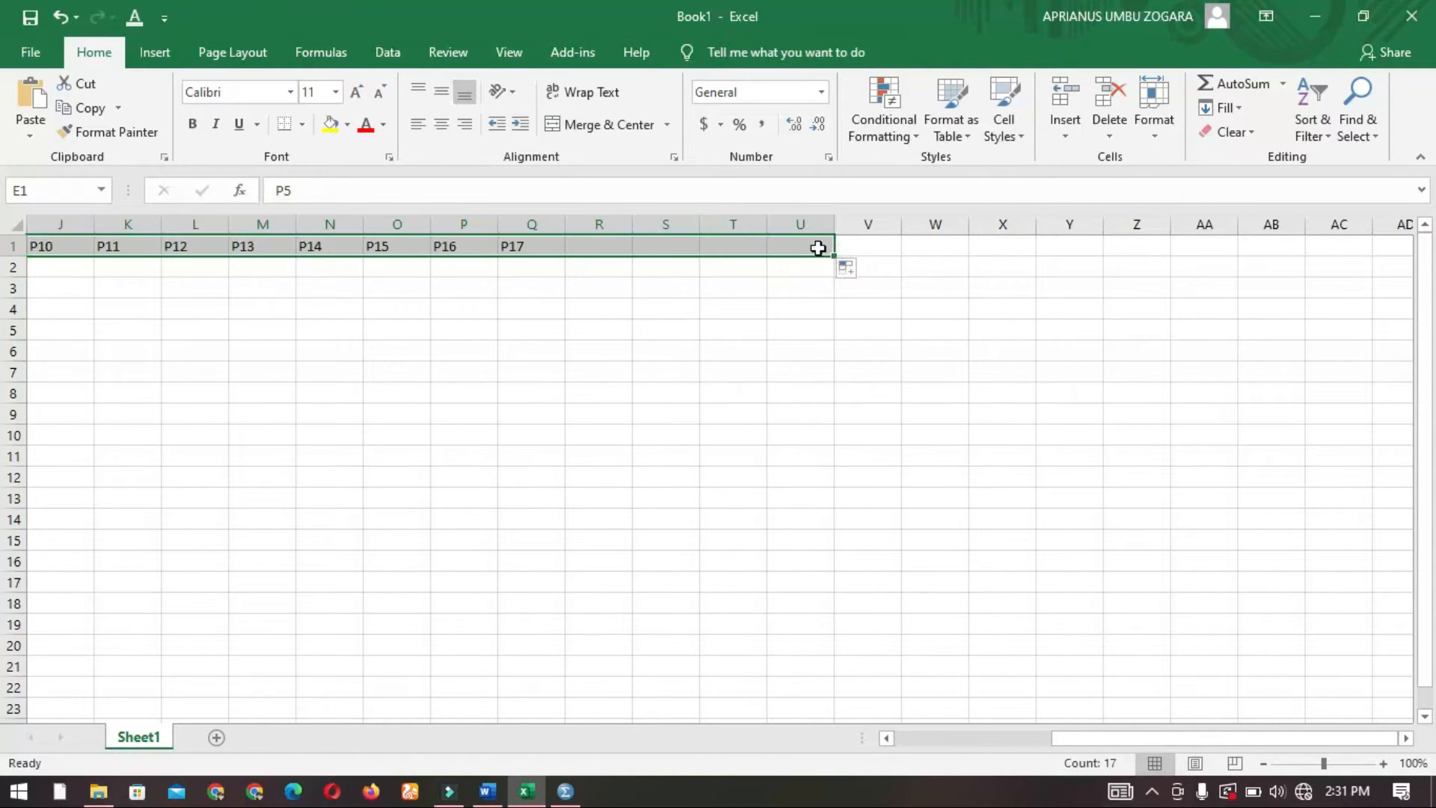
click(811, 247)
text(TOTAL)
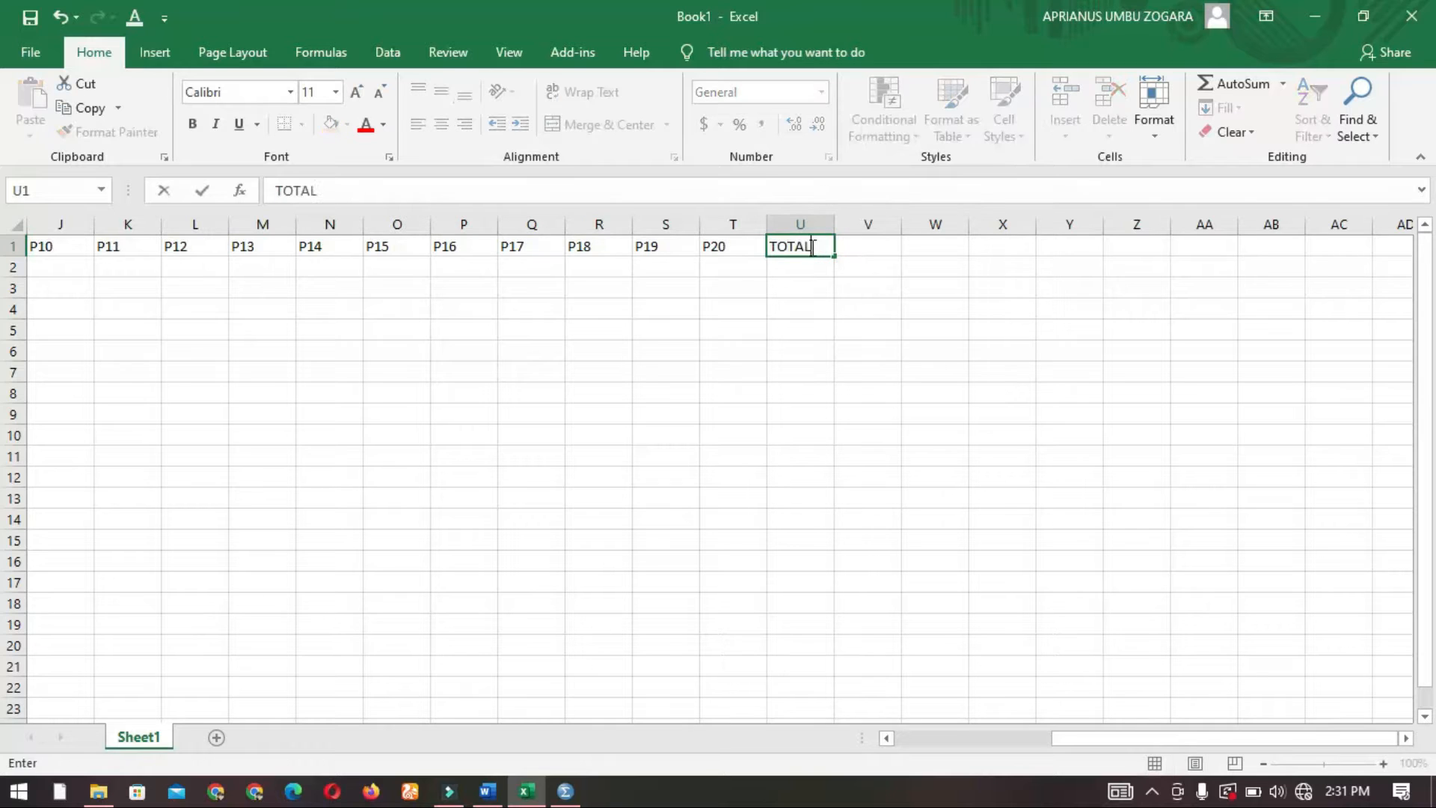
key(Return)
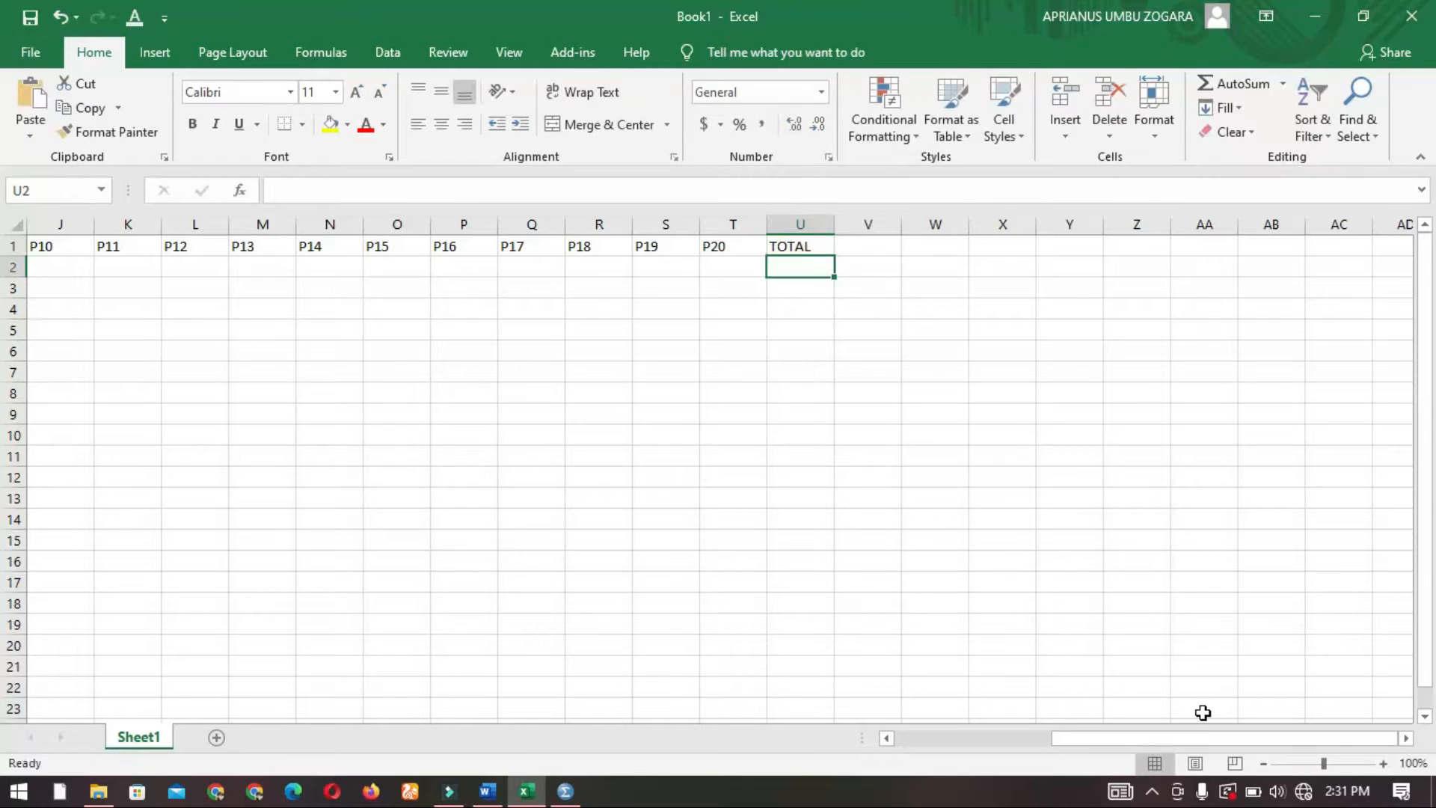
Centre the header row from P1 to TOTAL horizontally
drag(1204, 738, 949, 770)
click(120, 326)
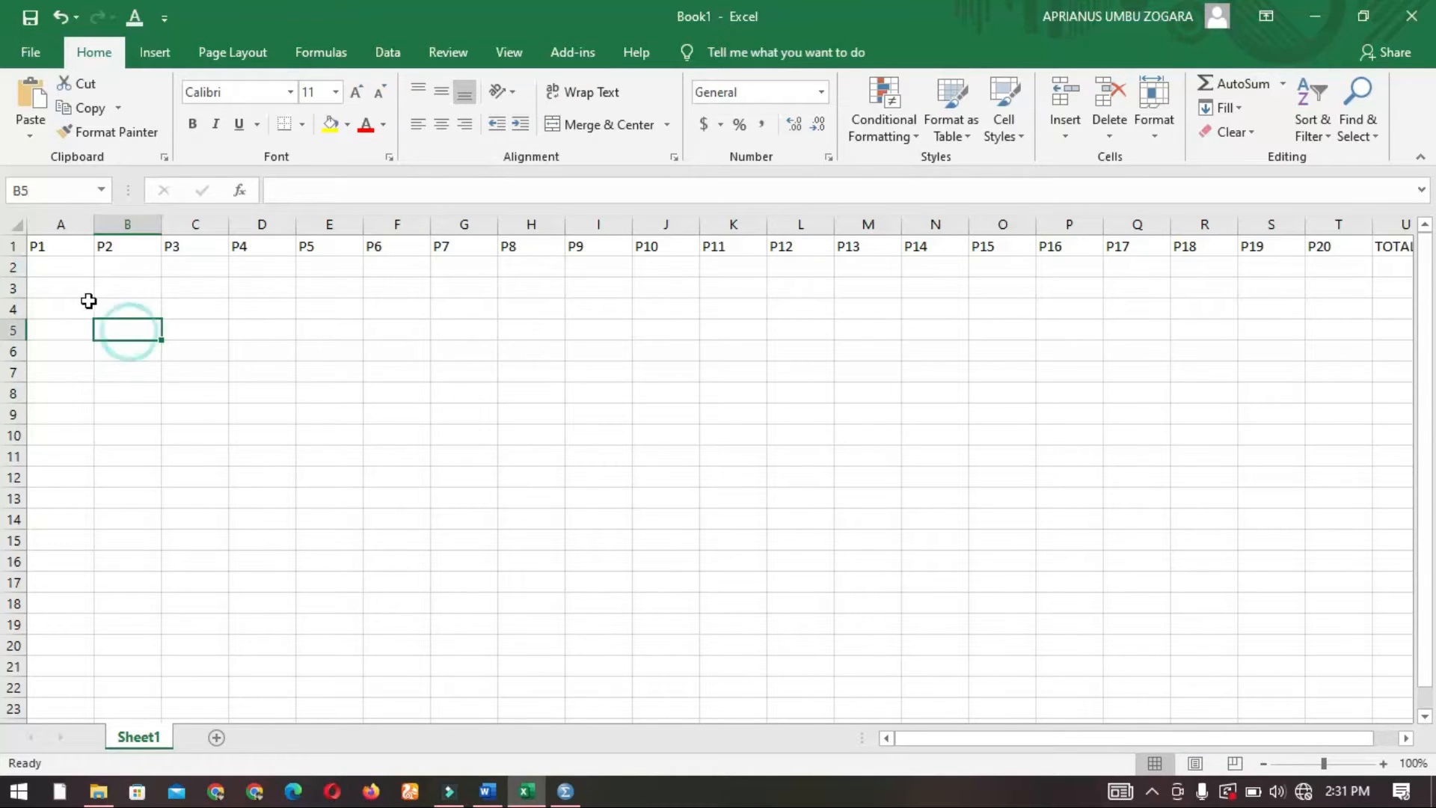
drag(57, 244, 1272, 247)
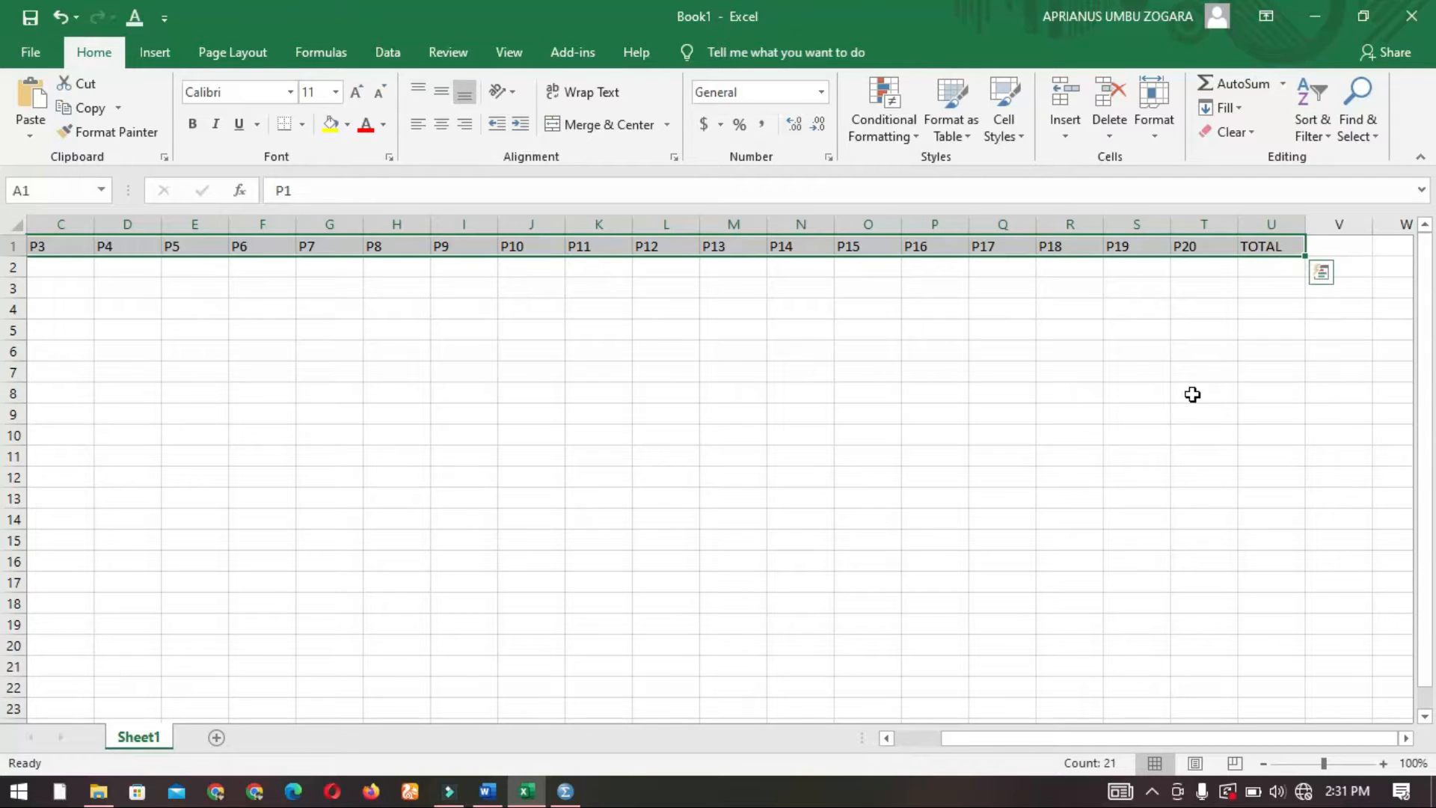
click(441, 127)
click(64, 269)
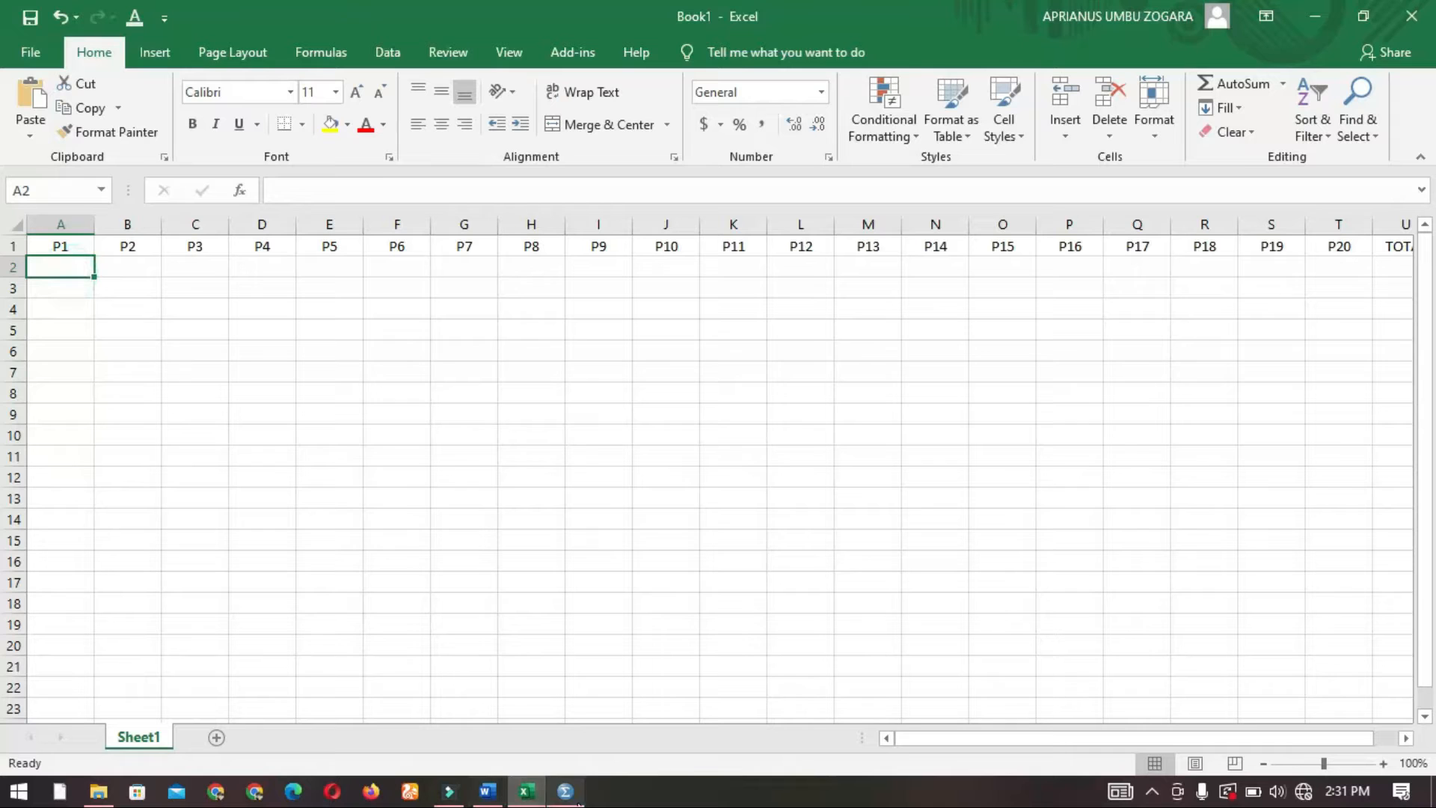
Apply All Borders to the range A1:U11
mouse_move(566, 791)
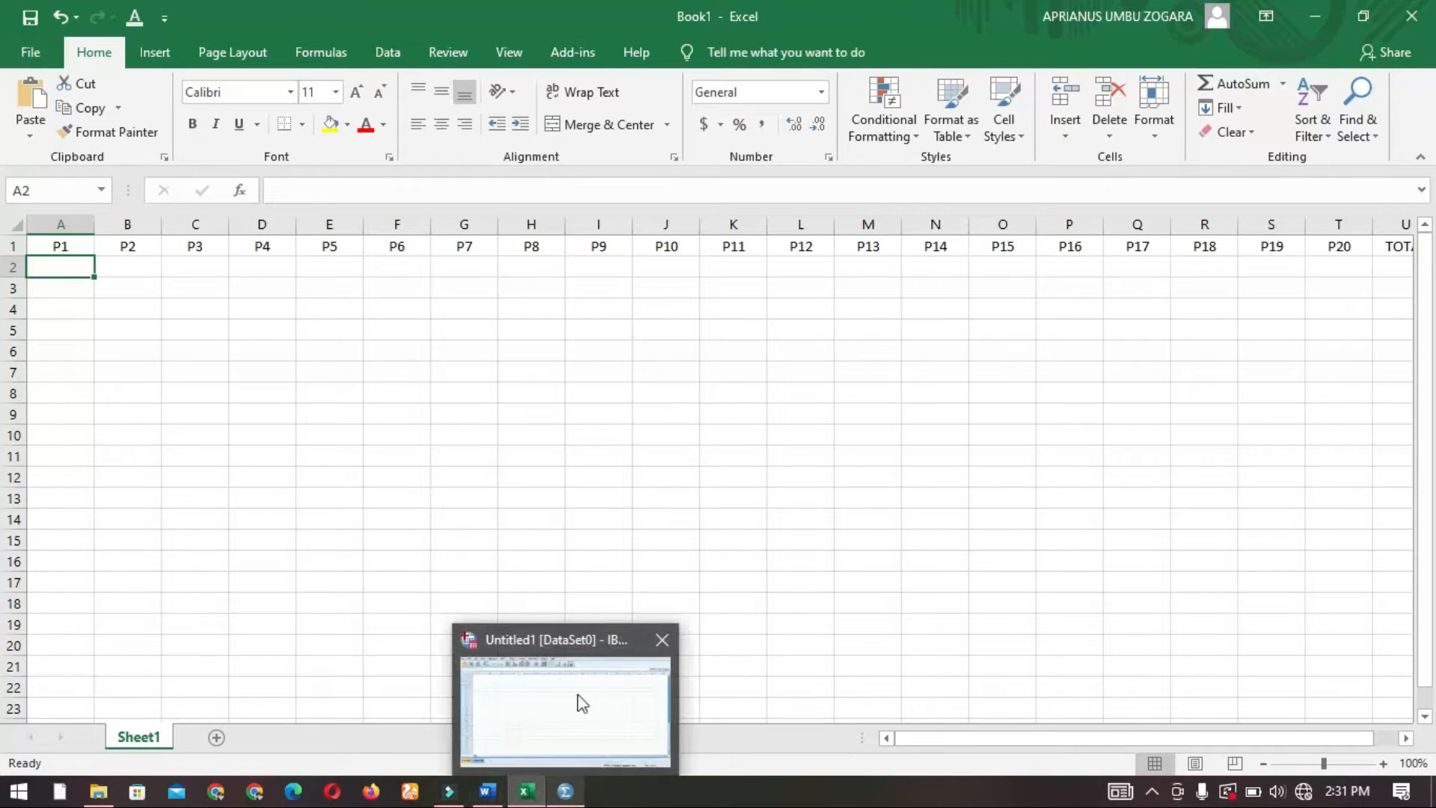
click(173, 333)
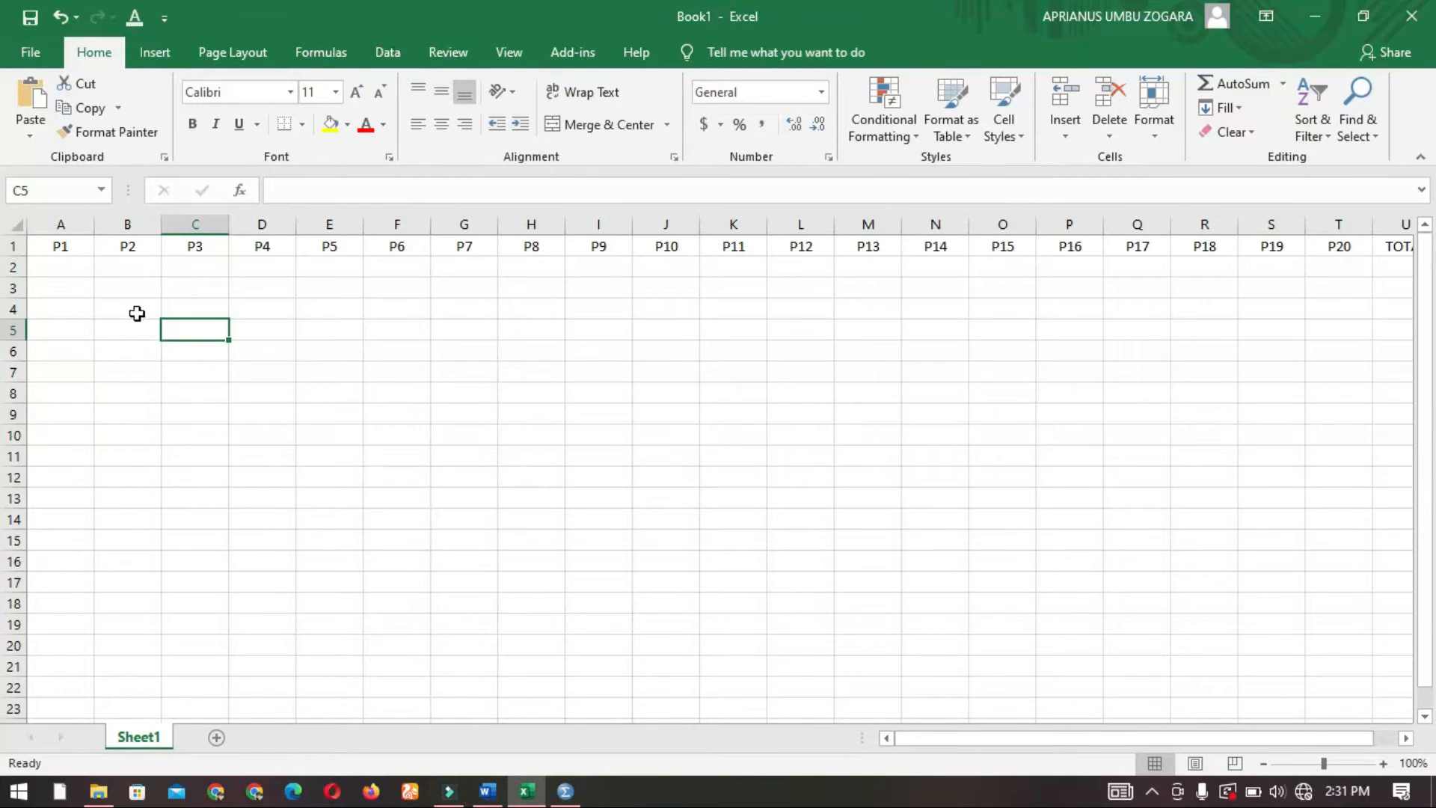
drag(62, 246, 1294, 464)
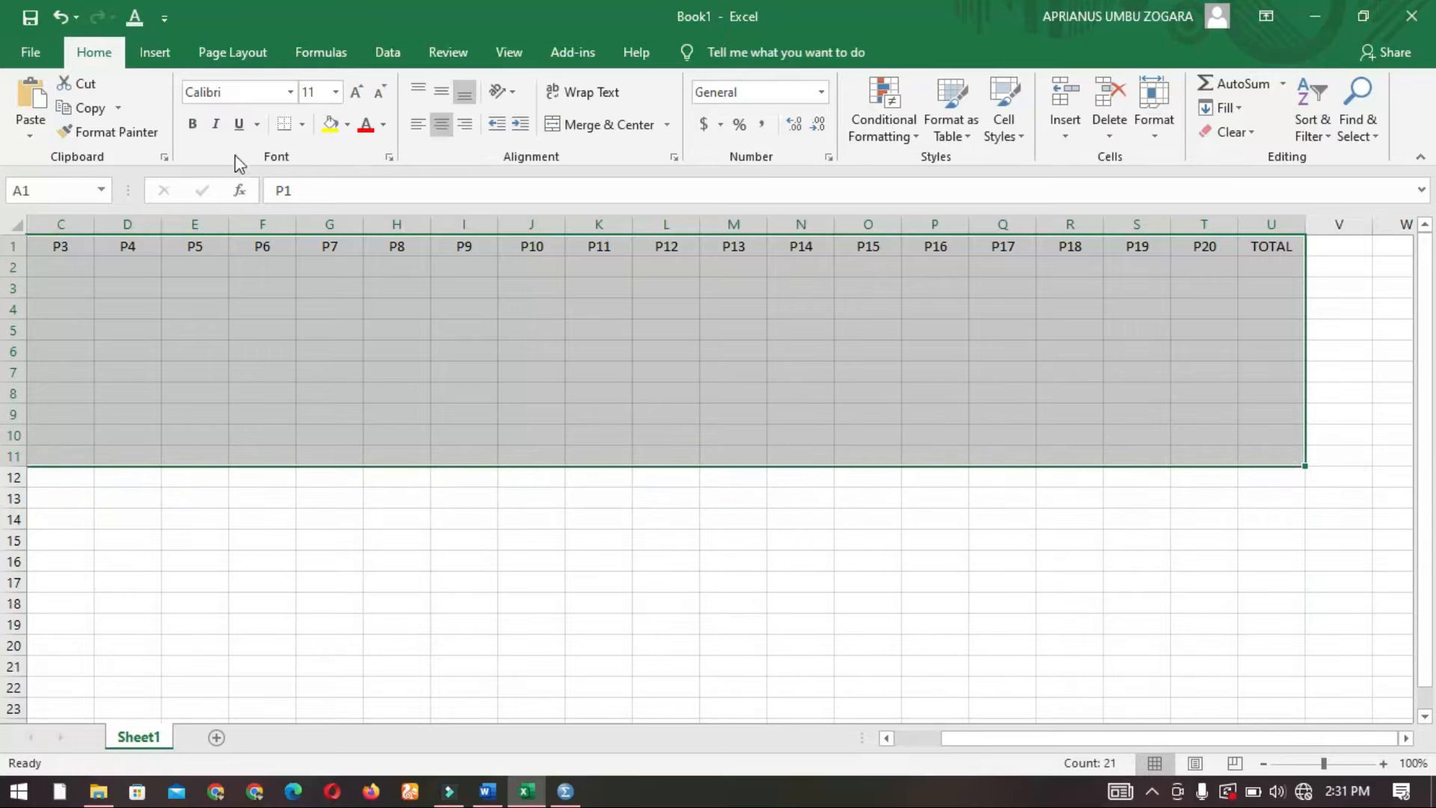
click(301, 124)
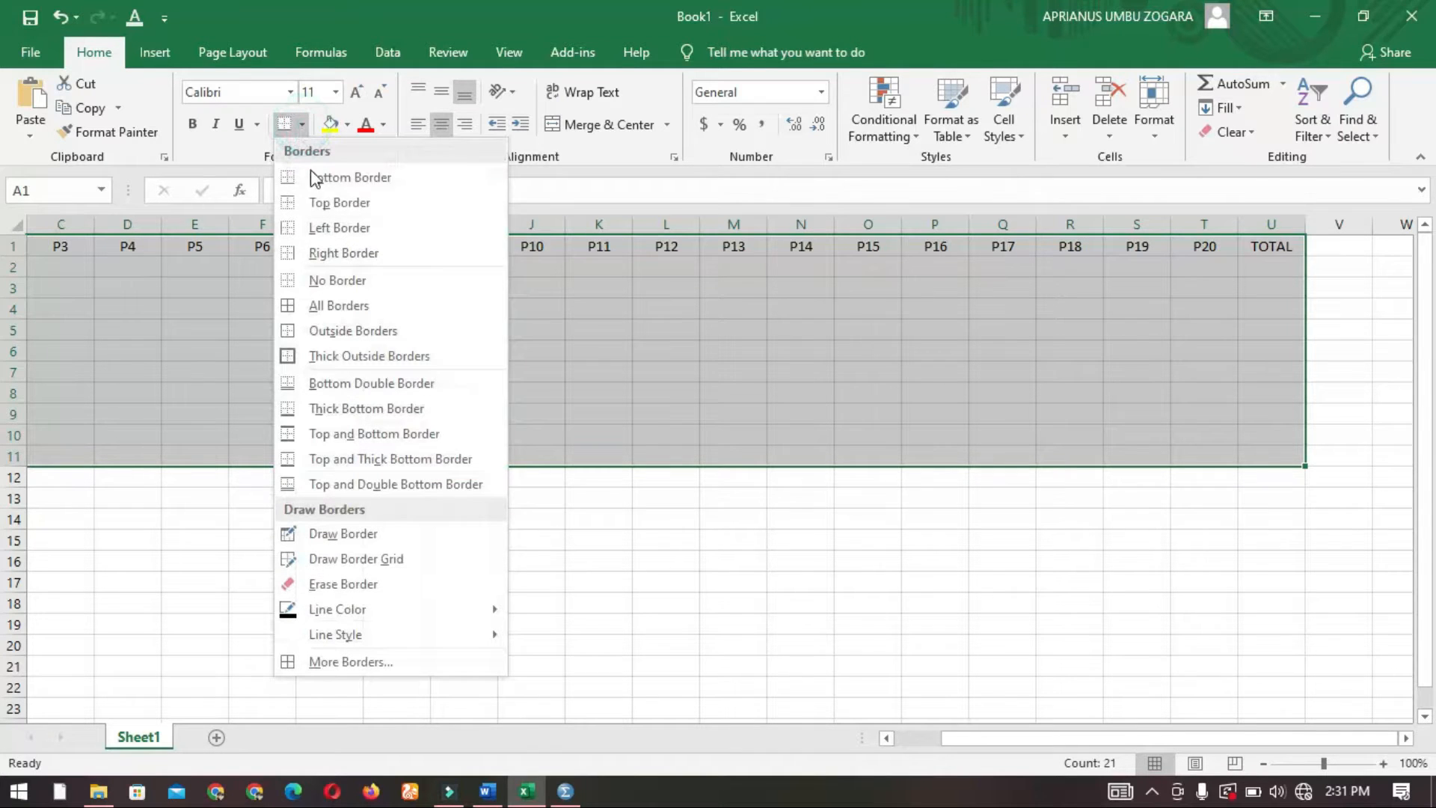
click(341, 305)
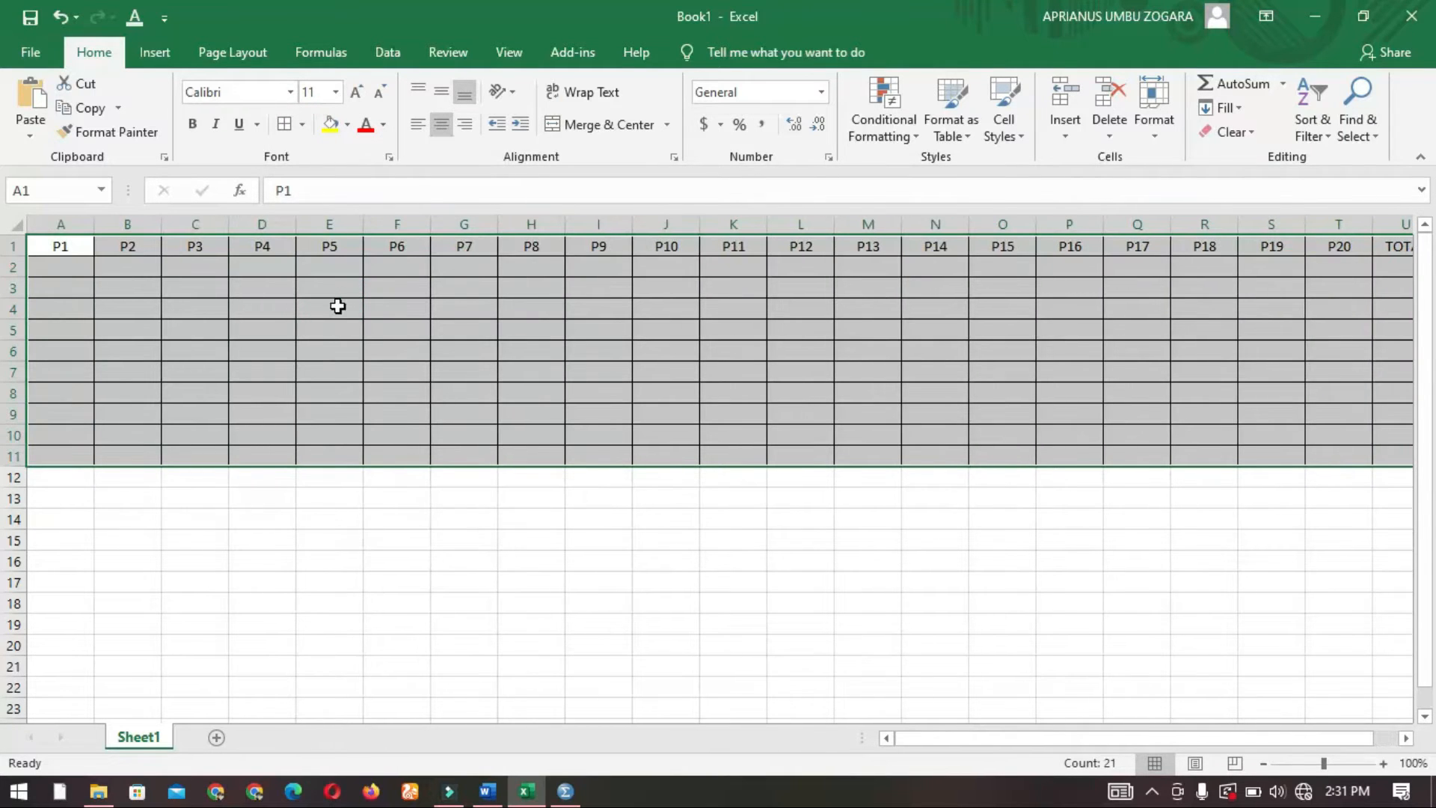
click(141, 347)
click(70, 271)
click(118, 290)
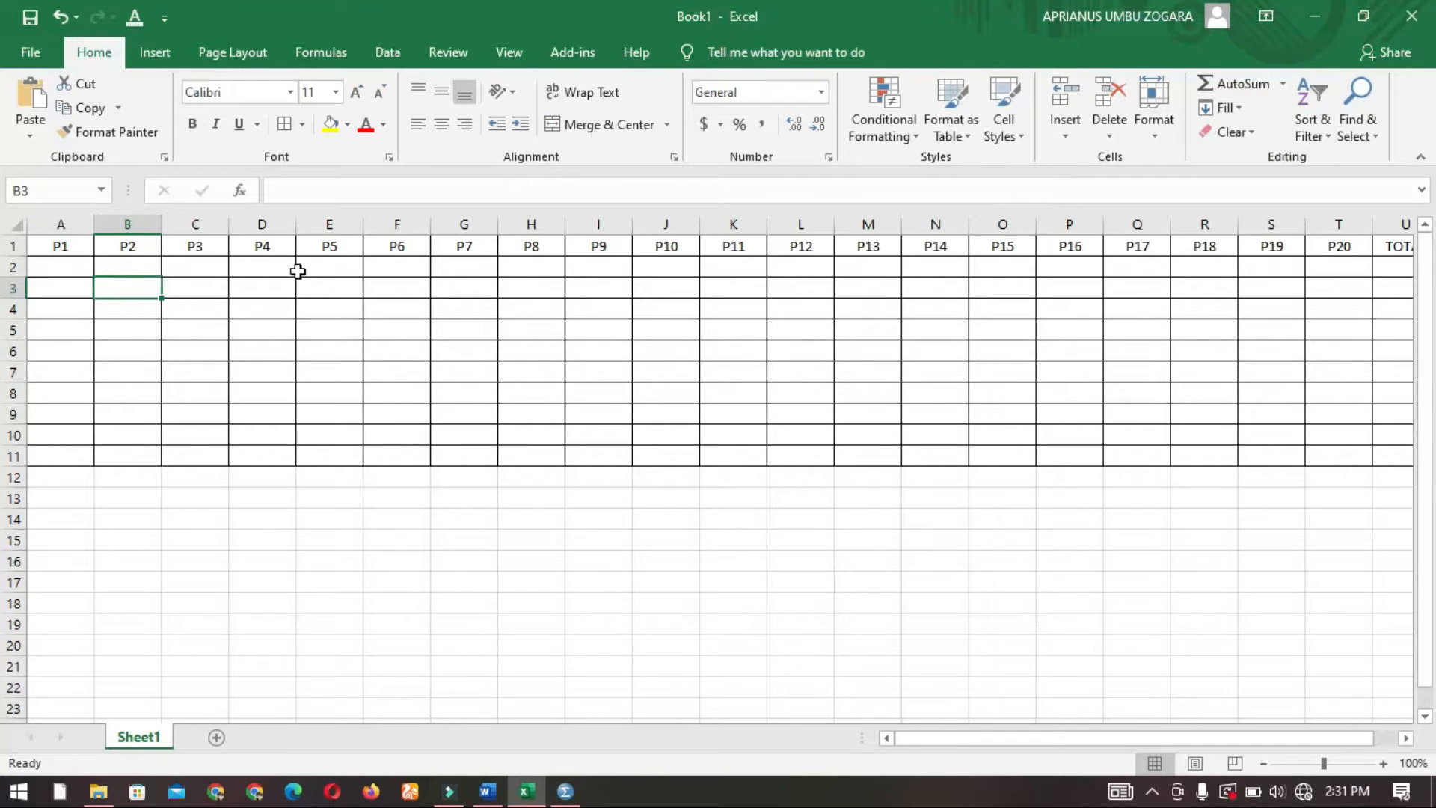
click(69, 261)
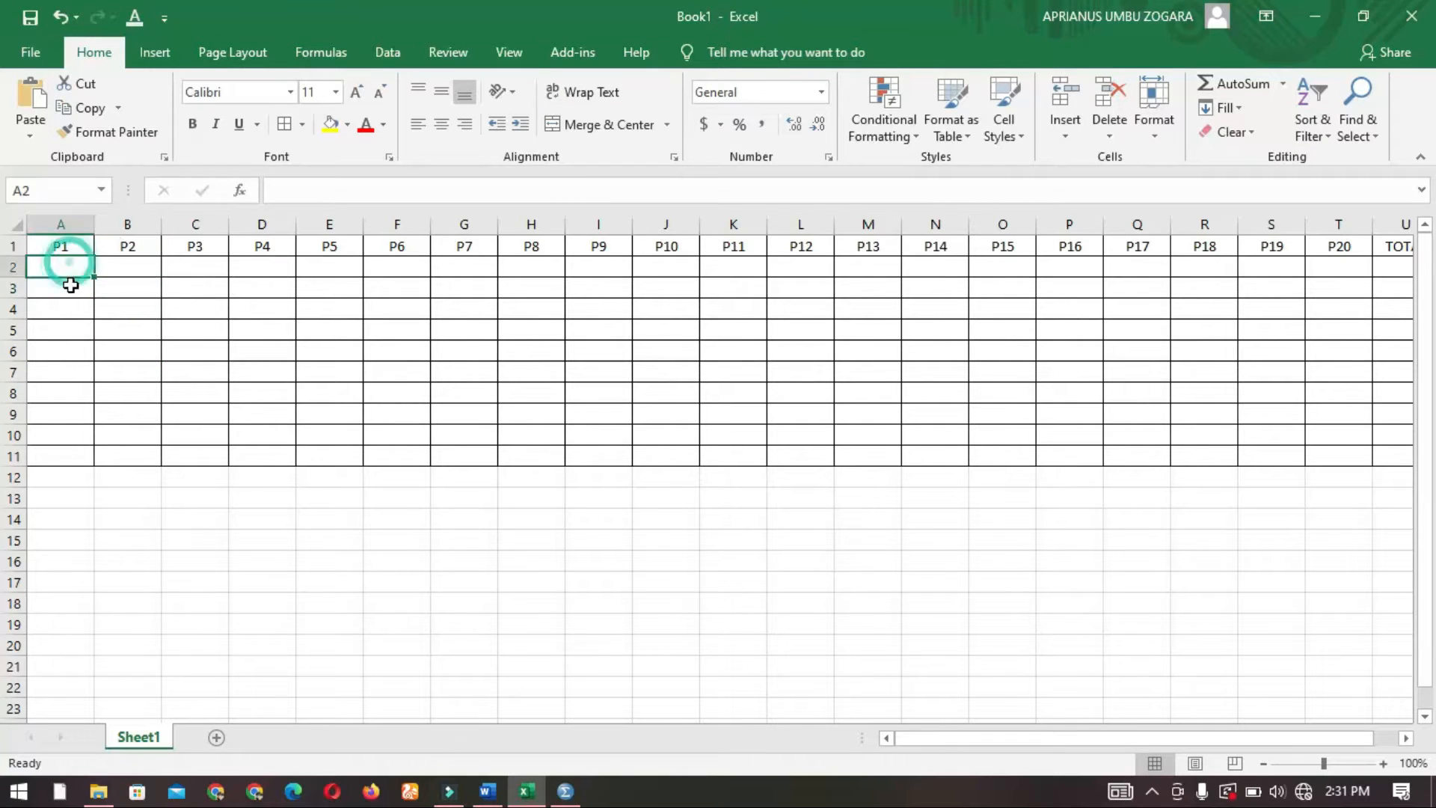
Move the bordered table A1:U11 one column over so that it starts in B1
click(68, 240)
drag(1017, 743, 1016, 737)
shift+click(1347, 455)
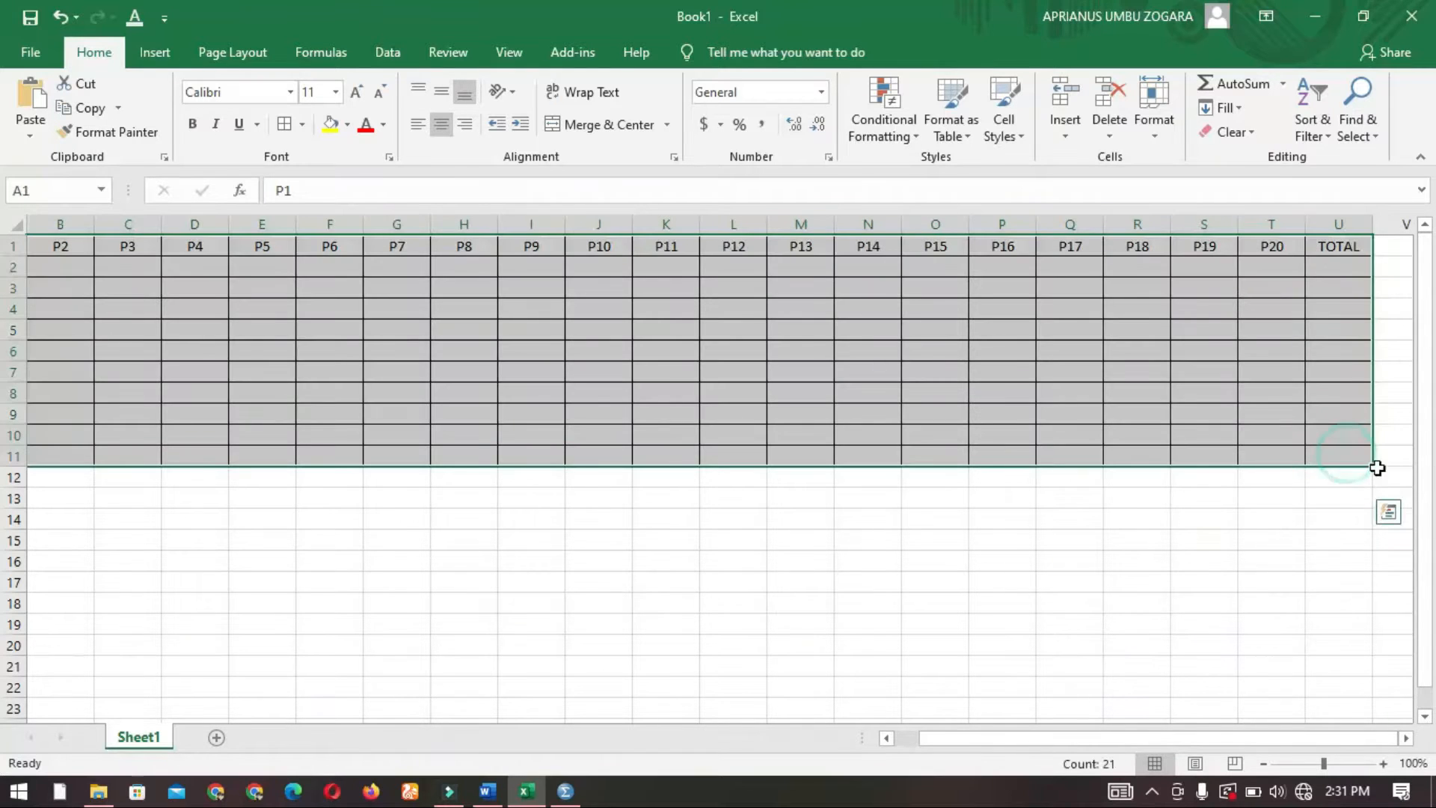
drag(1370, 463, 1392, 459)
drag(1241, 741, 945, 743)
Enter the header Resp in A1 and number the respondents 1 to 10 in A2:A11
click(67, 256)
text(Resp)
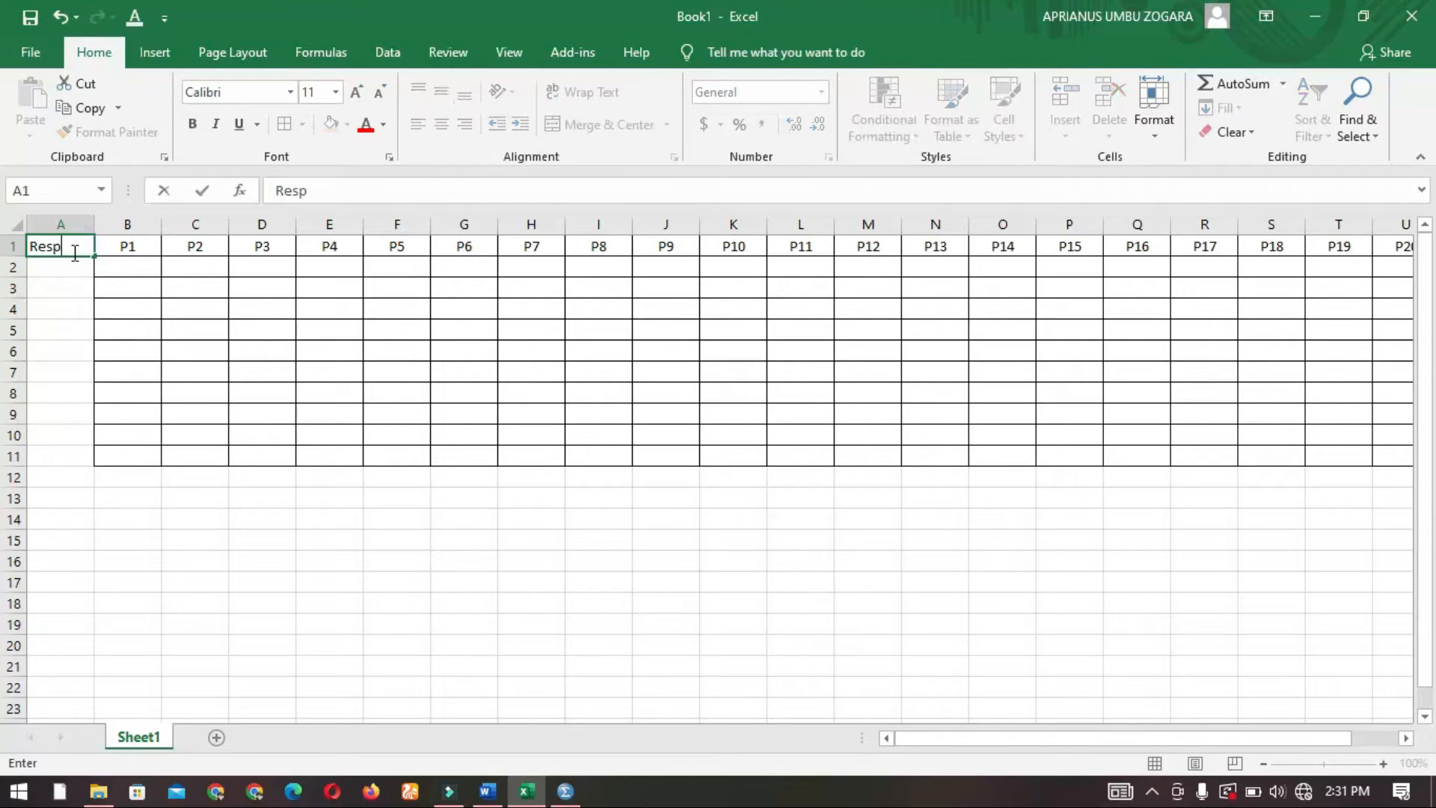
key(Return)
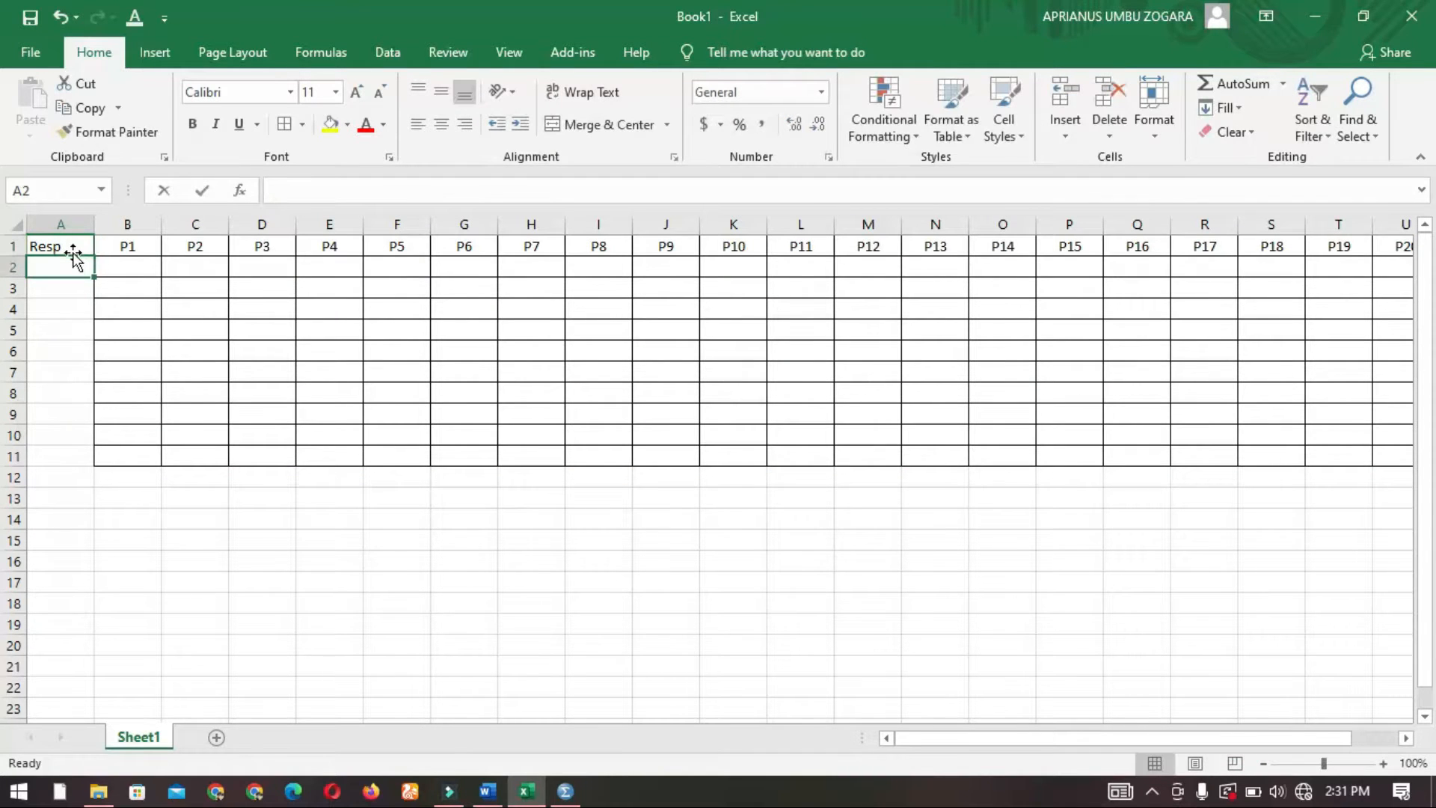
text(1)
key(Return)
text(2)
drag(75, 266, 77, 467)
Centre the Resp column A1:A11 and apply All Borders to it
drag(63, 244, 84, 456)
click(443, 124)
click(284, 123)
click(305, 342)
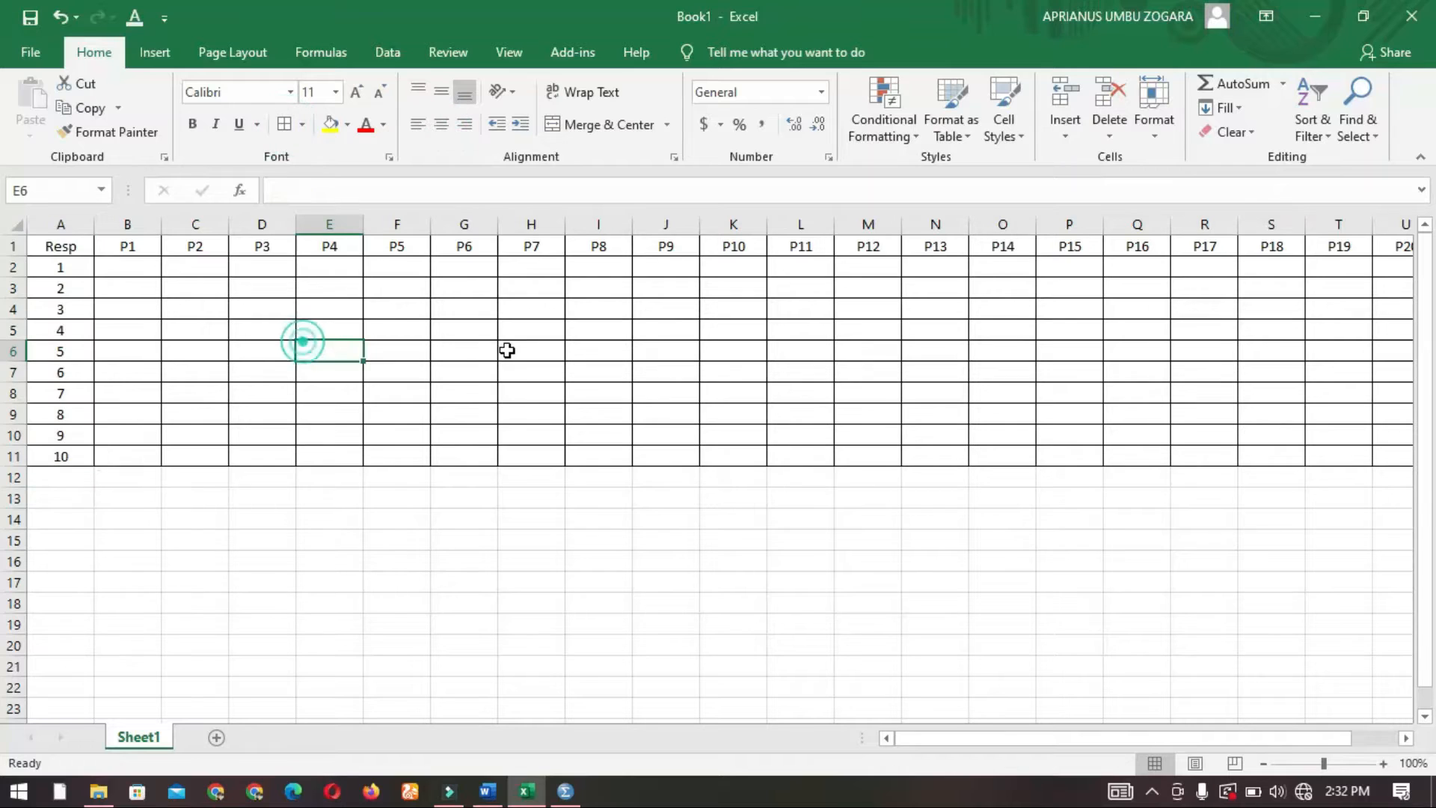
Make the header row from Resp to TOTAL bold
click(15, 246)
click(193, 124)
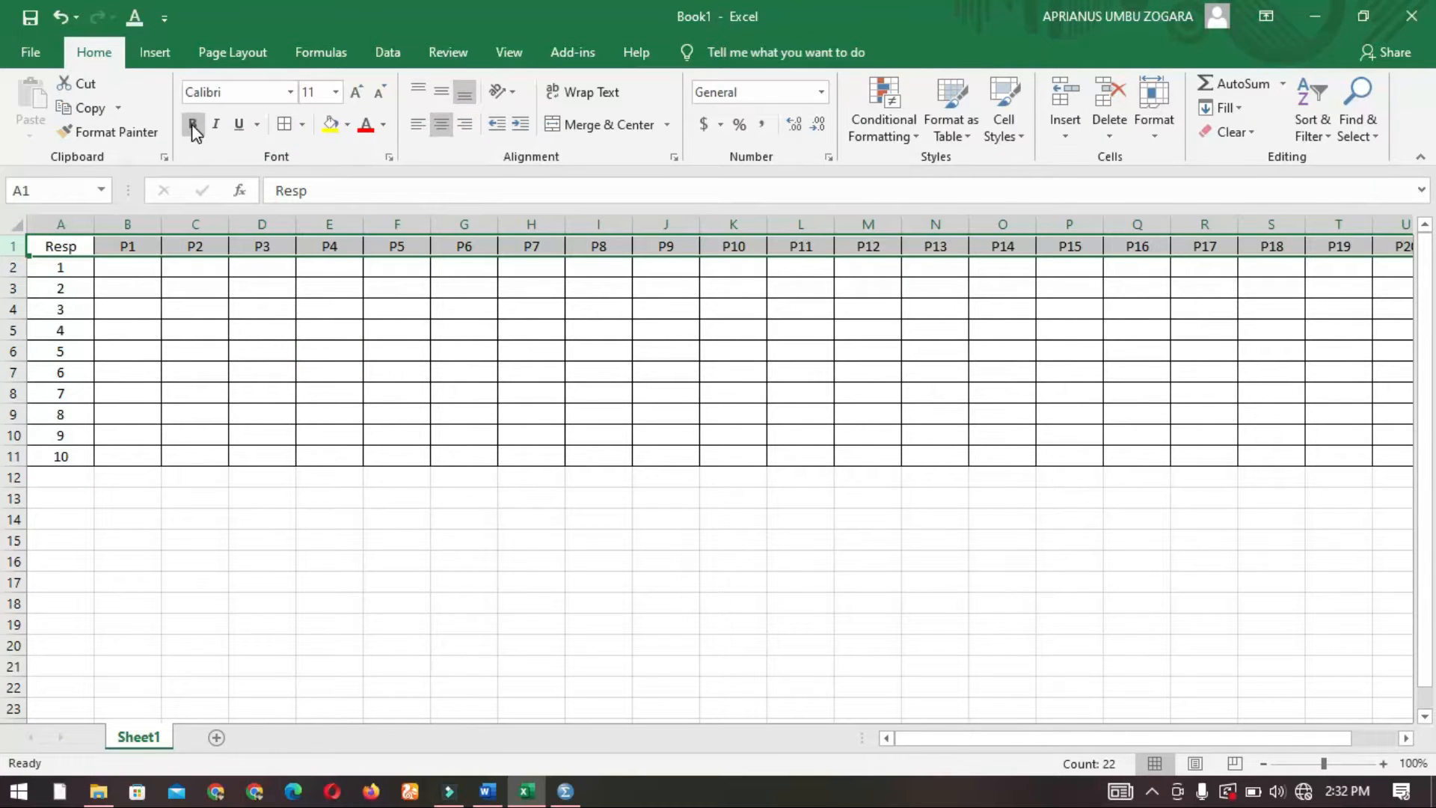
click(273, 352)
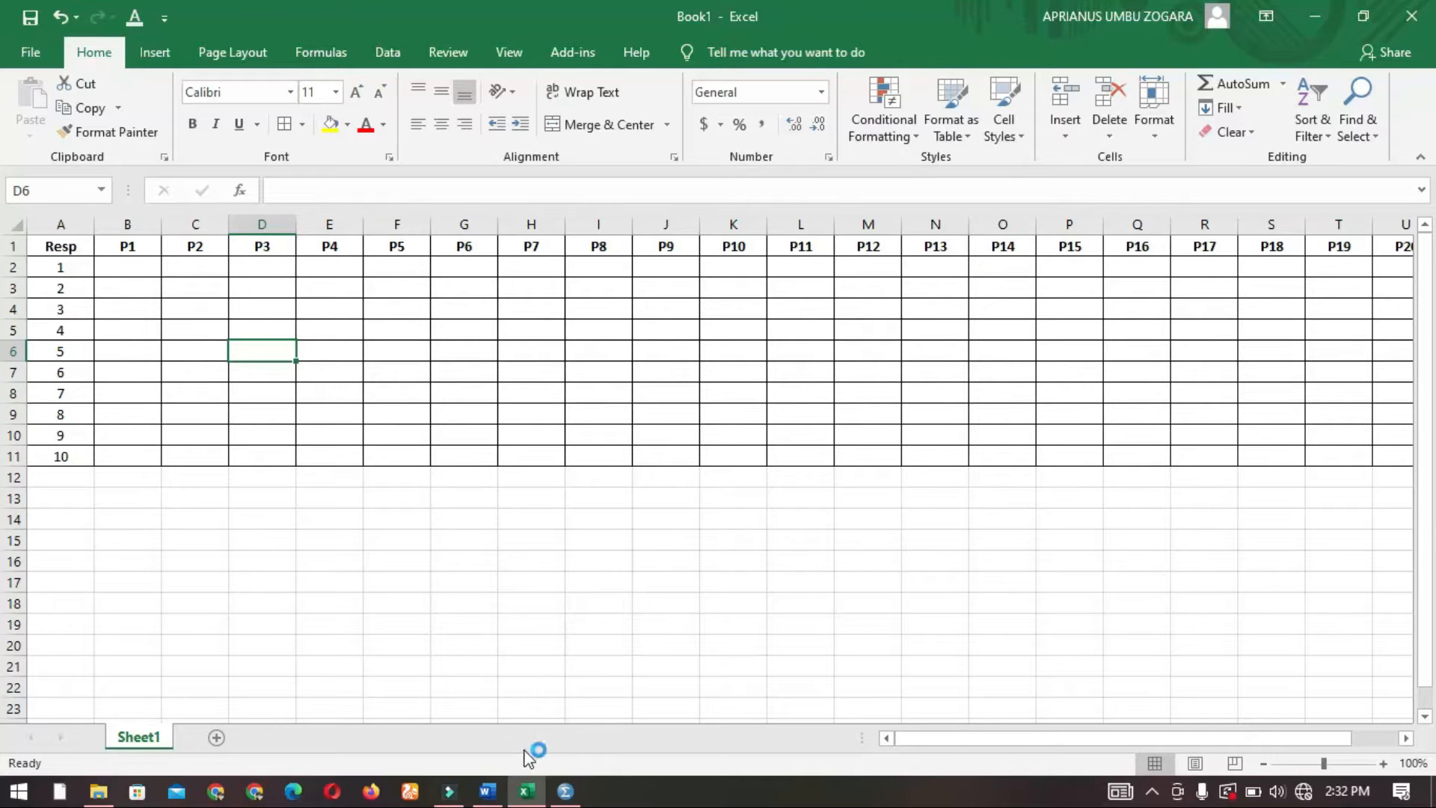
Examine the answer scores and the marked statements in the Word questionnaire alongside the Excel tabulation table
click(488, 790)
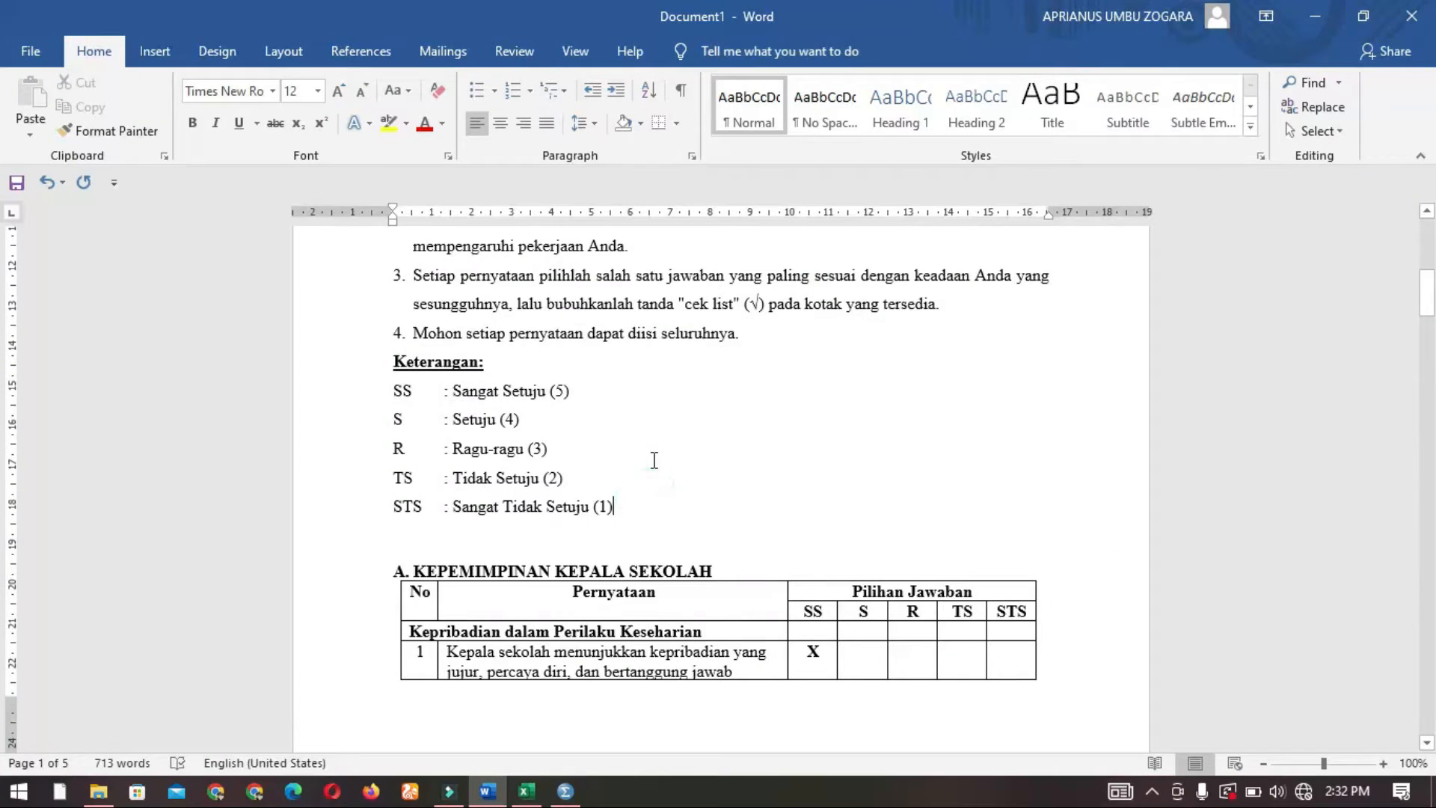
scroll(654, 460, up, 2)
scroll(659, 464, down, 5)
scroll(696, 486, down, 5)
scroll(703, 493, up, 3)
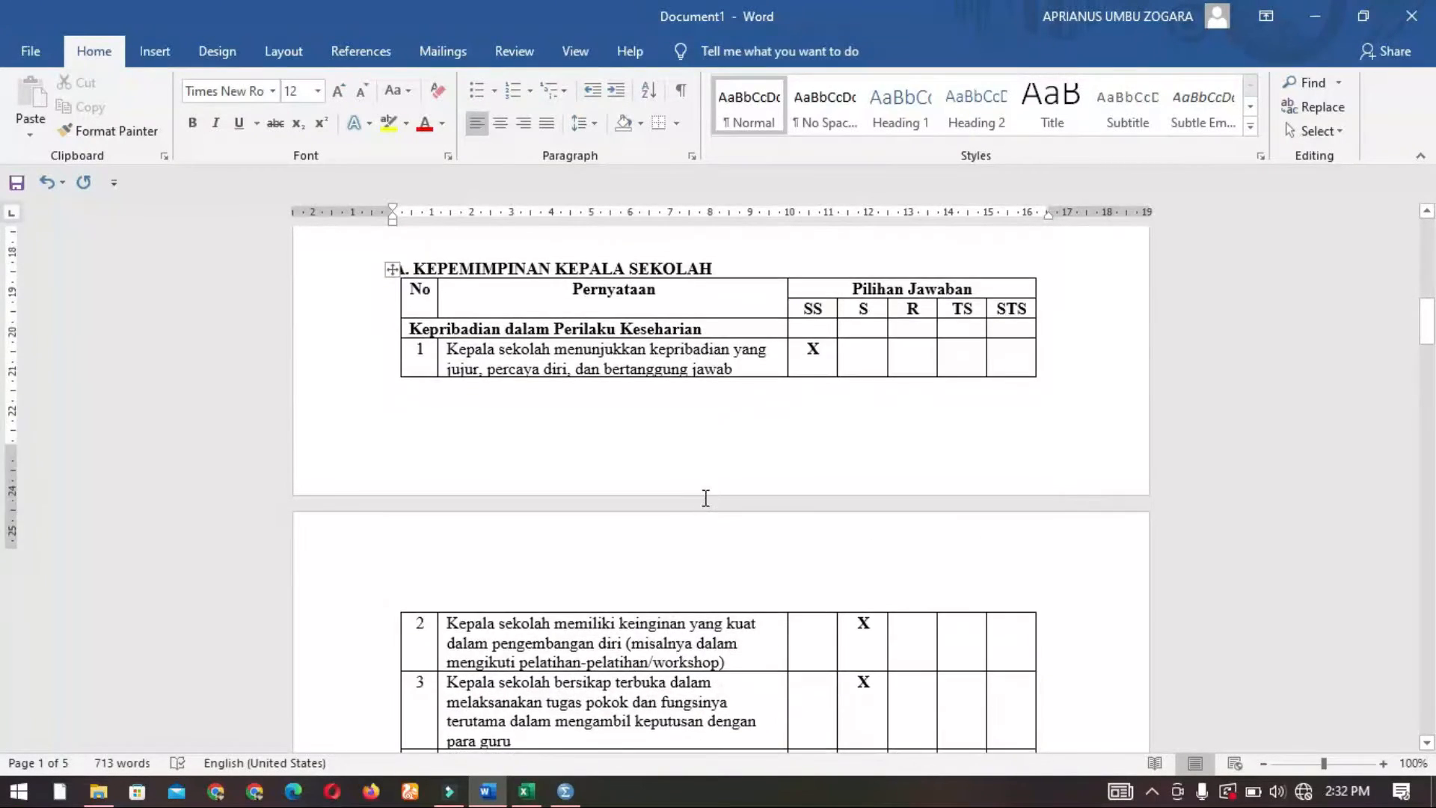
scroll(487, 422, up, 2)
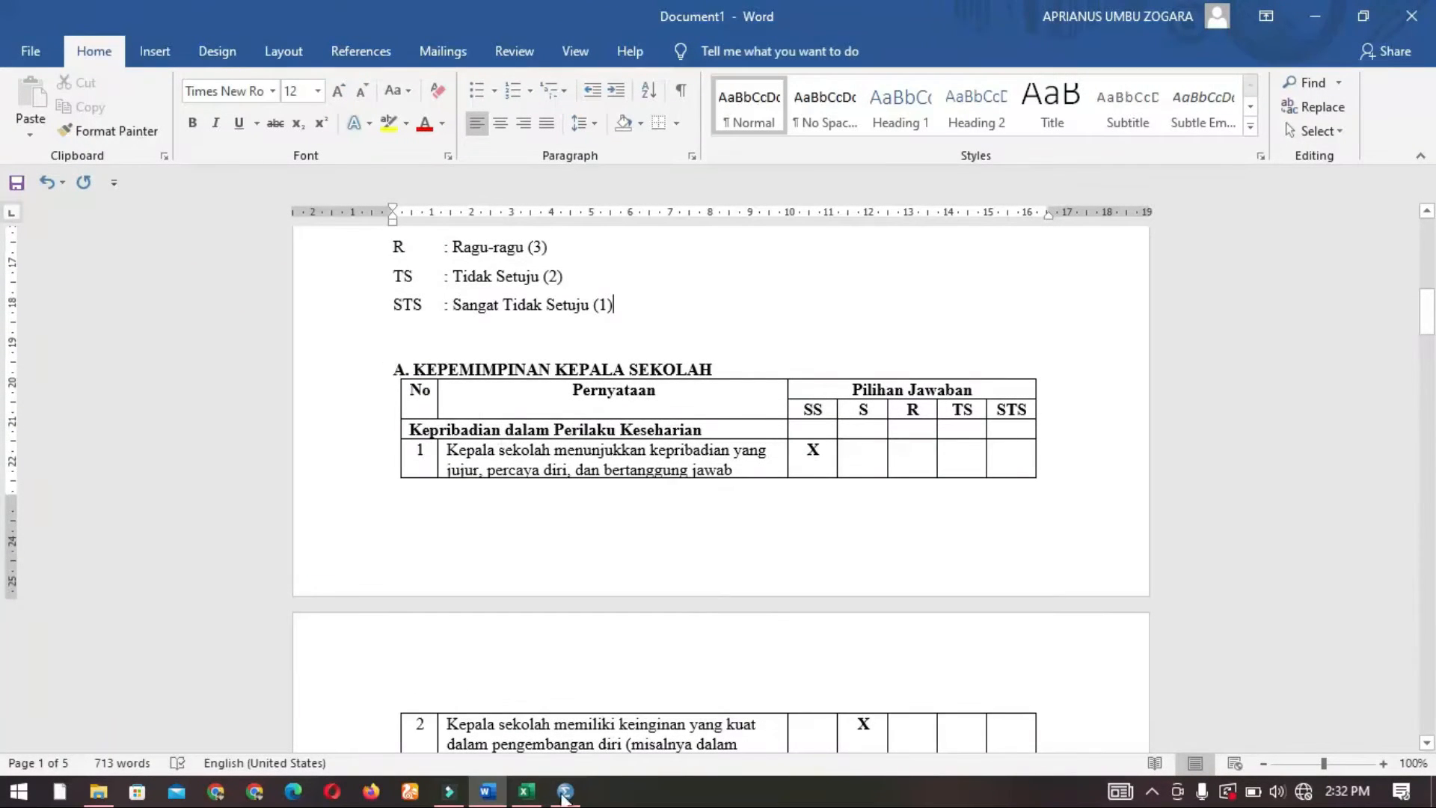
click(526, 792)
click(426, 294)
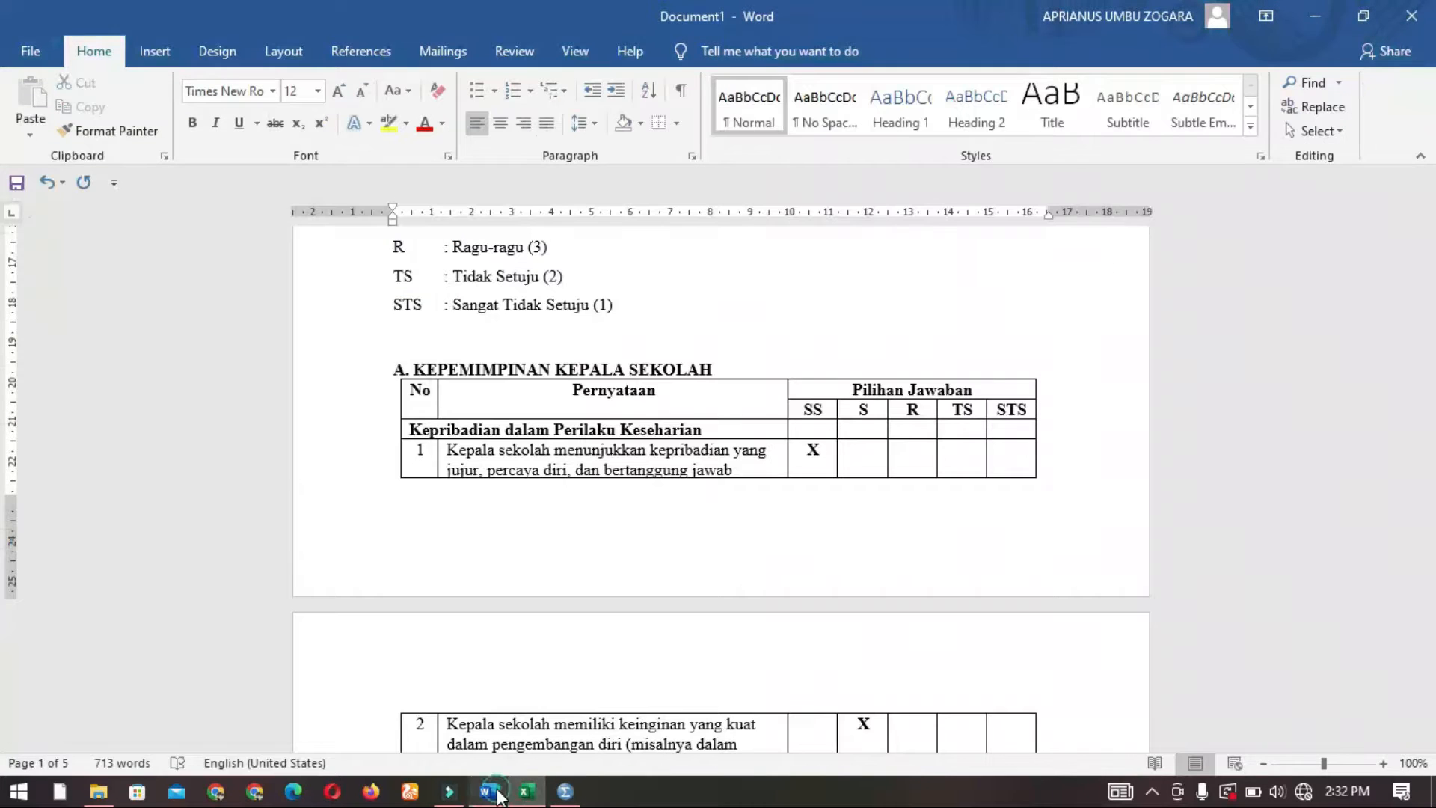
click(488, 791)
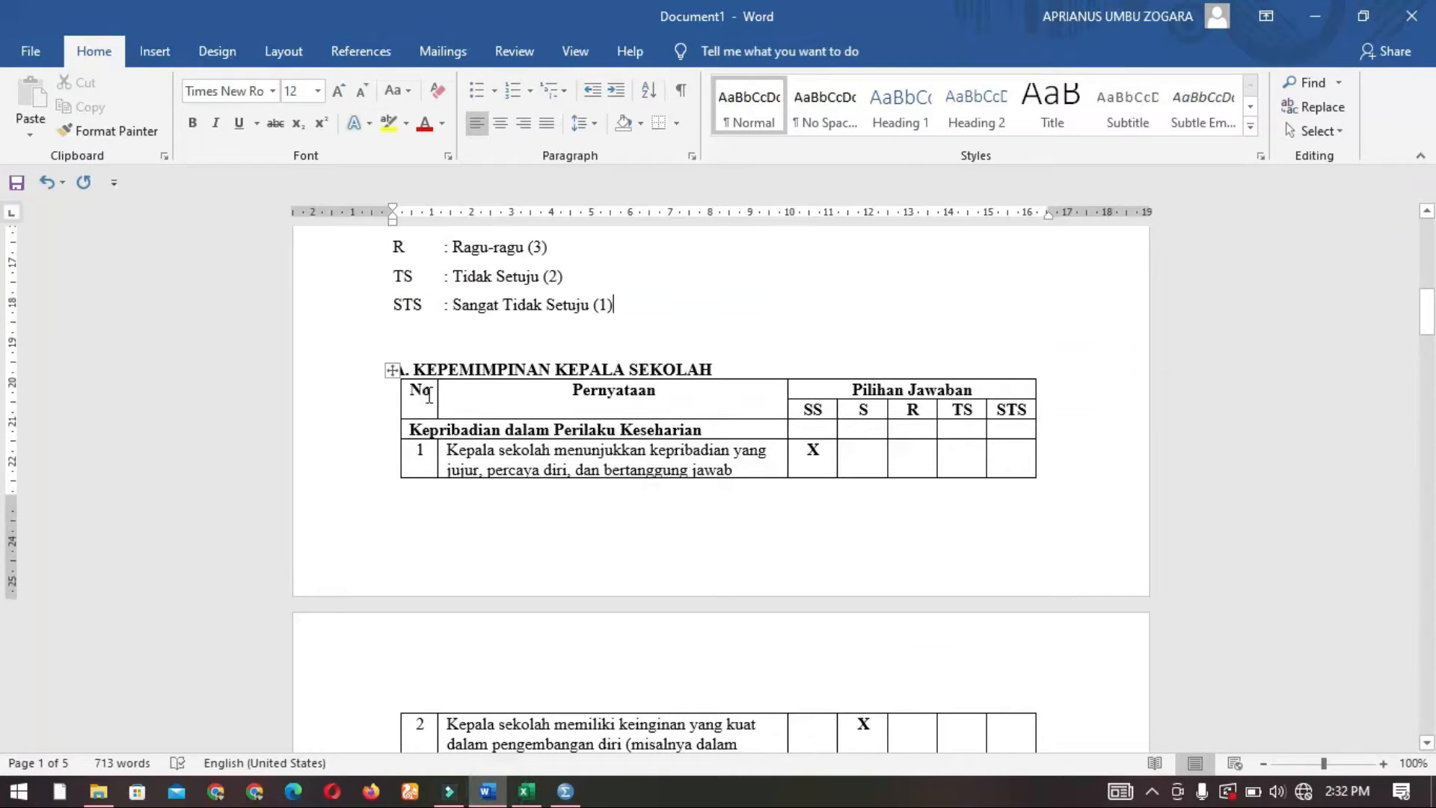
click(526, 791)
Insert a blank column between the Resp and P1 columns
click(156, 306)
click(137, 238)
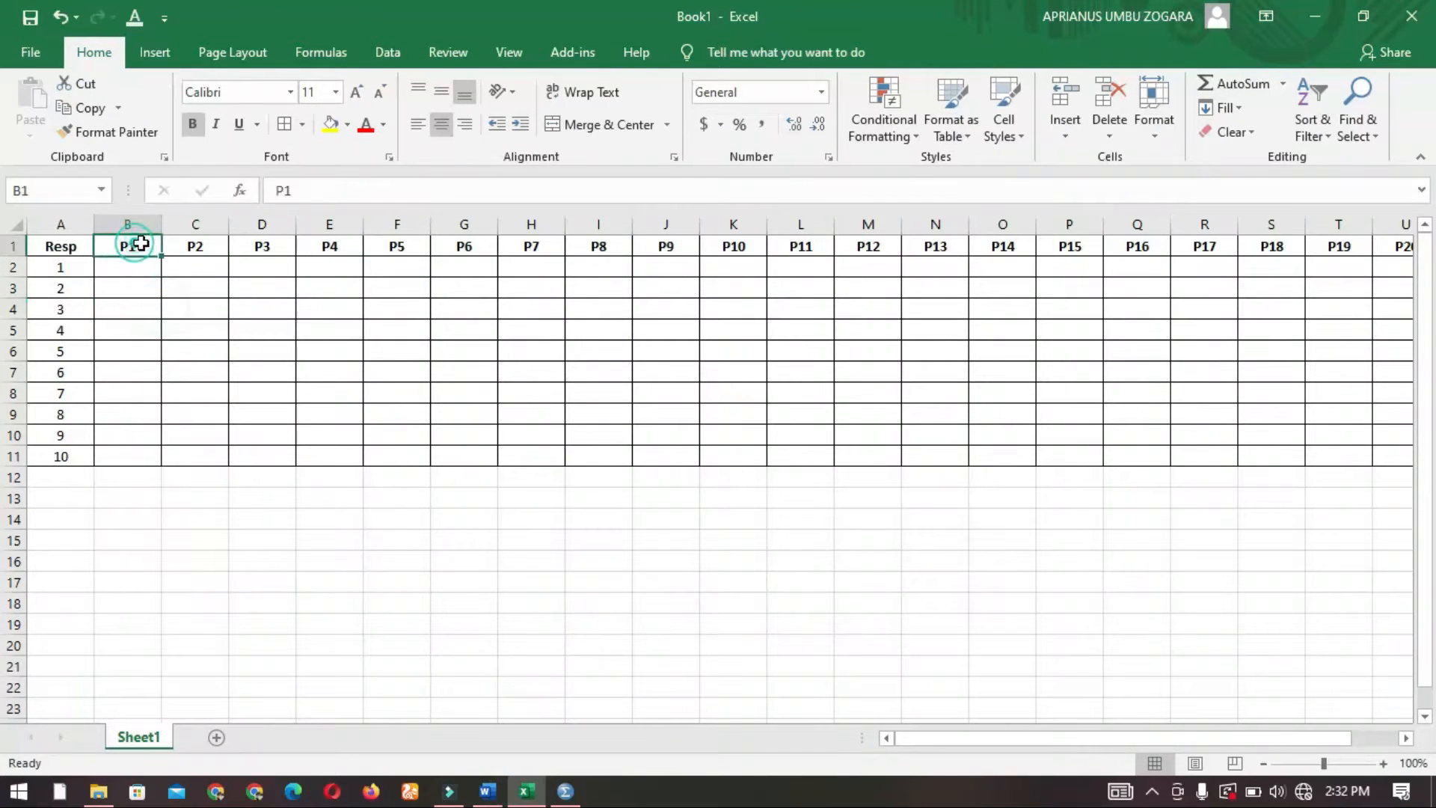
shift+click(133, 466)
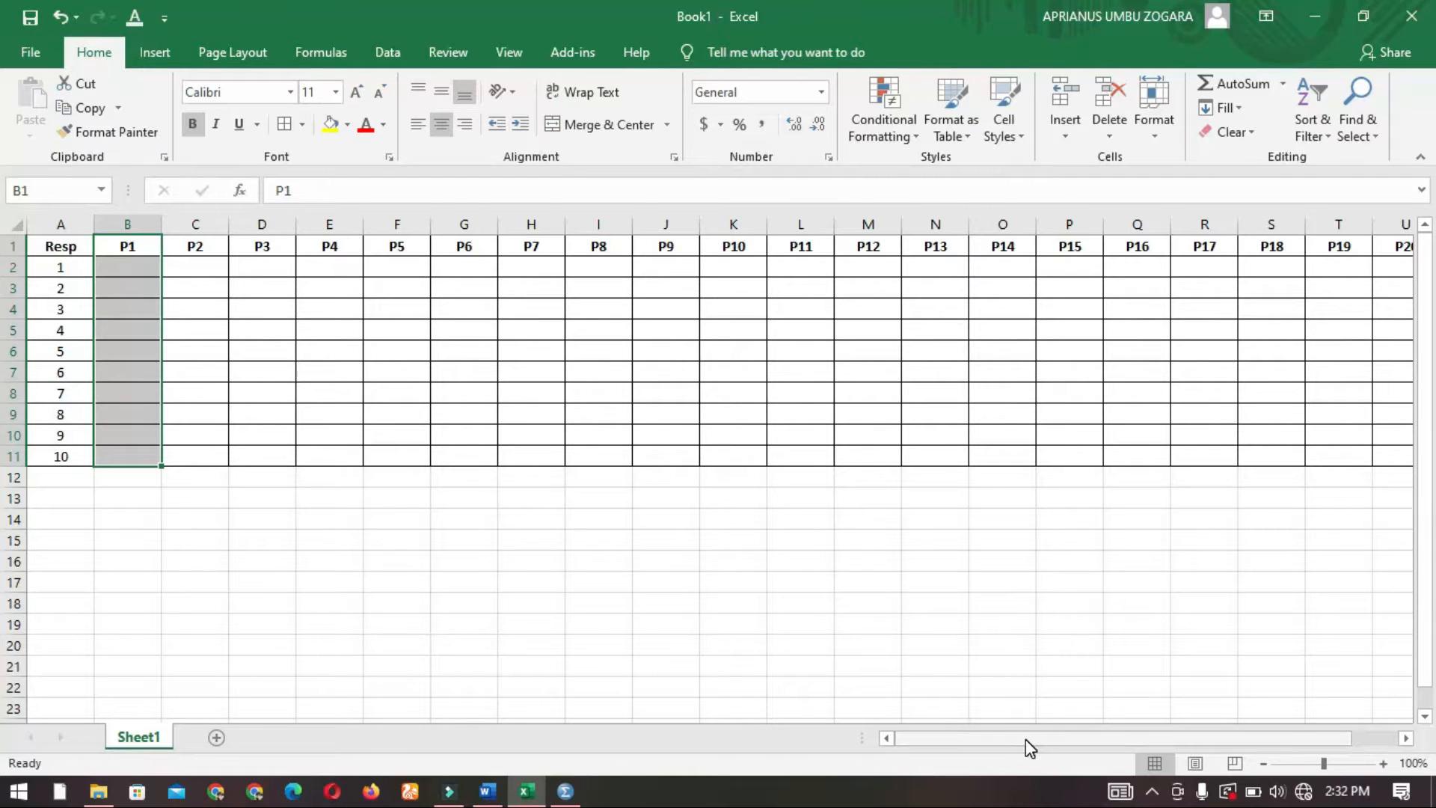
click(163, 223)
click(122, 223)
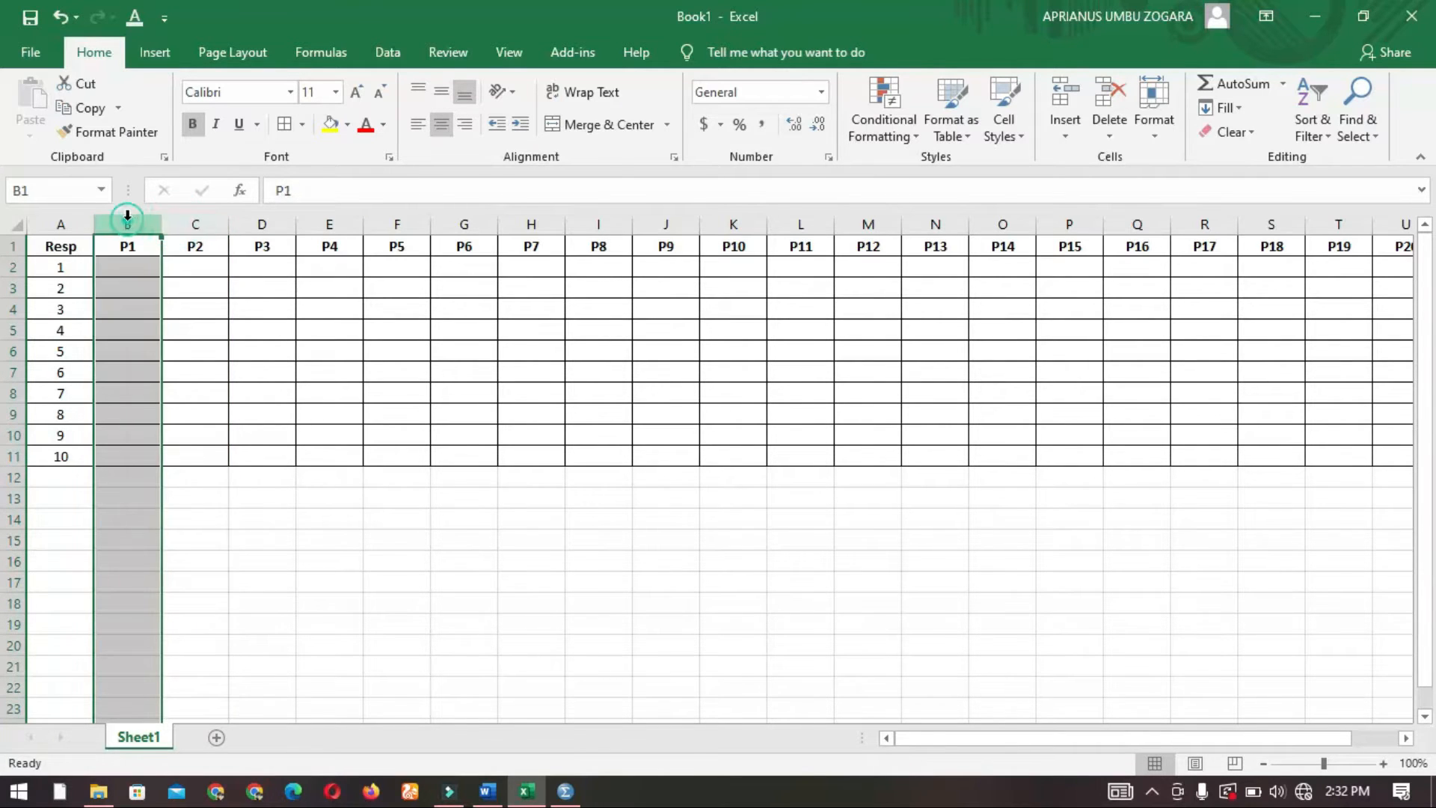
right_click(129, 223)
click(180, 366)
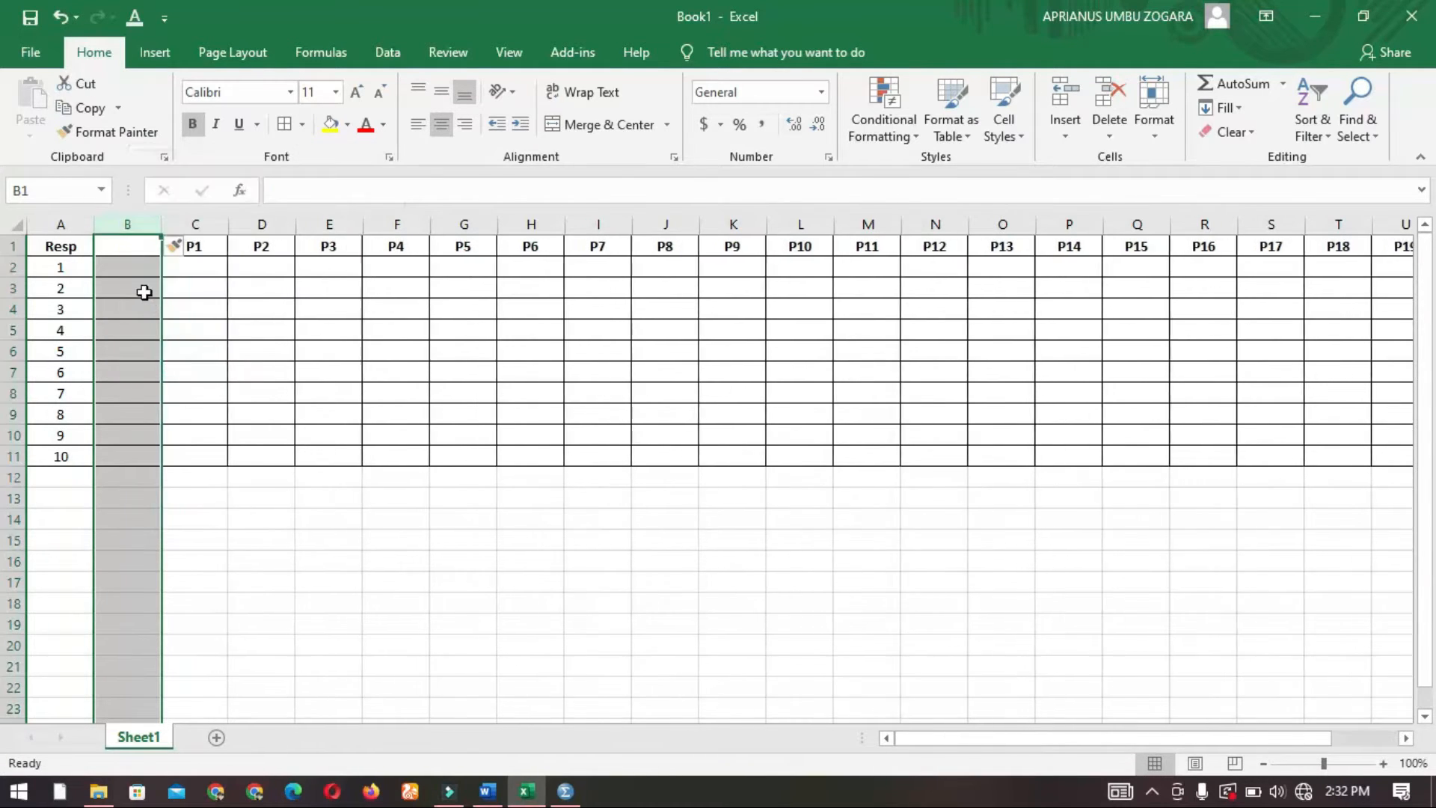
click(134, 245)
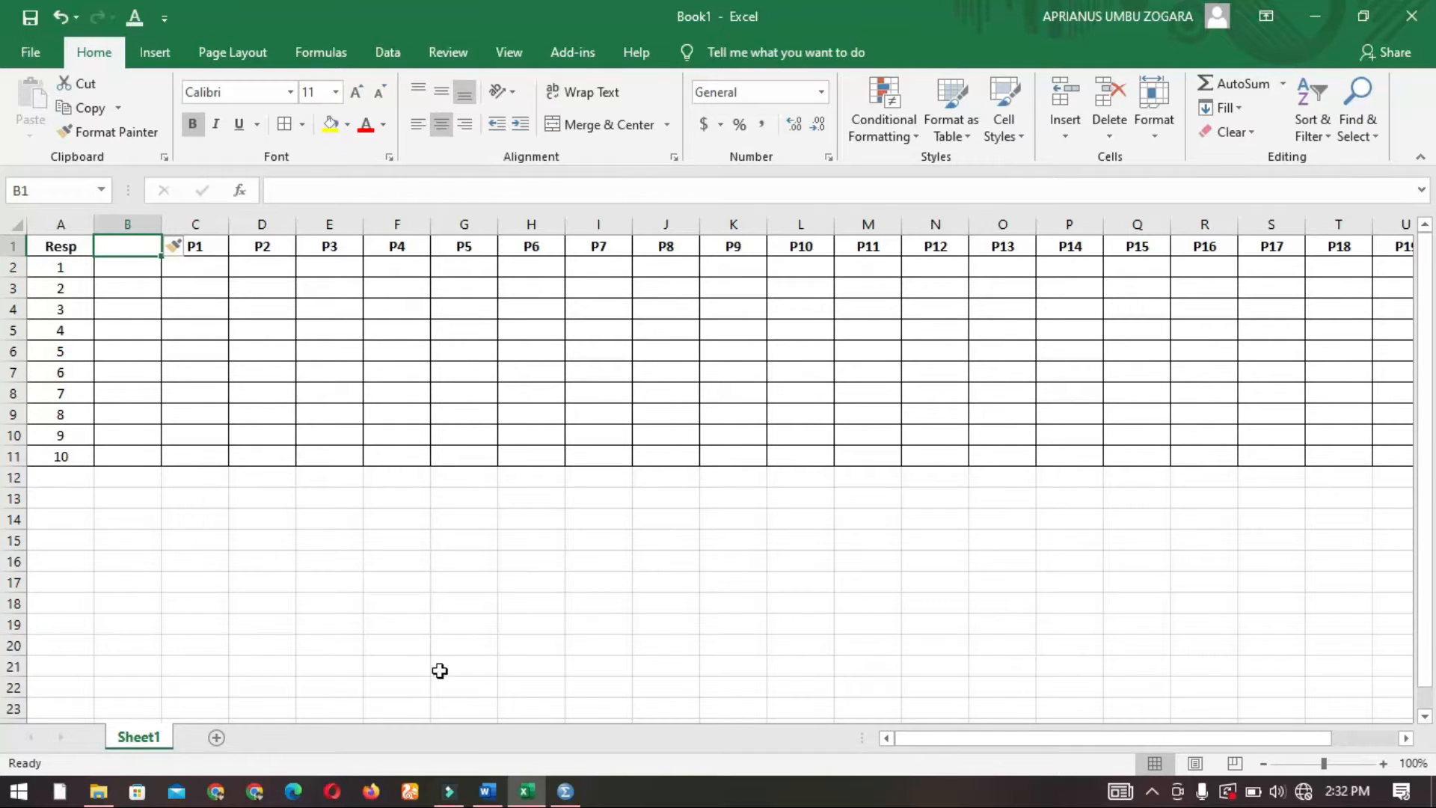
Check the respondent identity fields in the Word questionnaire and enter the header Umur in B1 of the Excel sheet
click(488, 791)
scroll(397, 473, up, 3)
scroll(397, 474, up, 6)
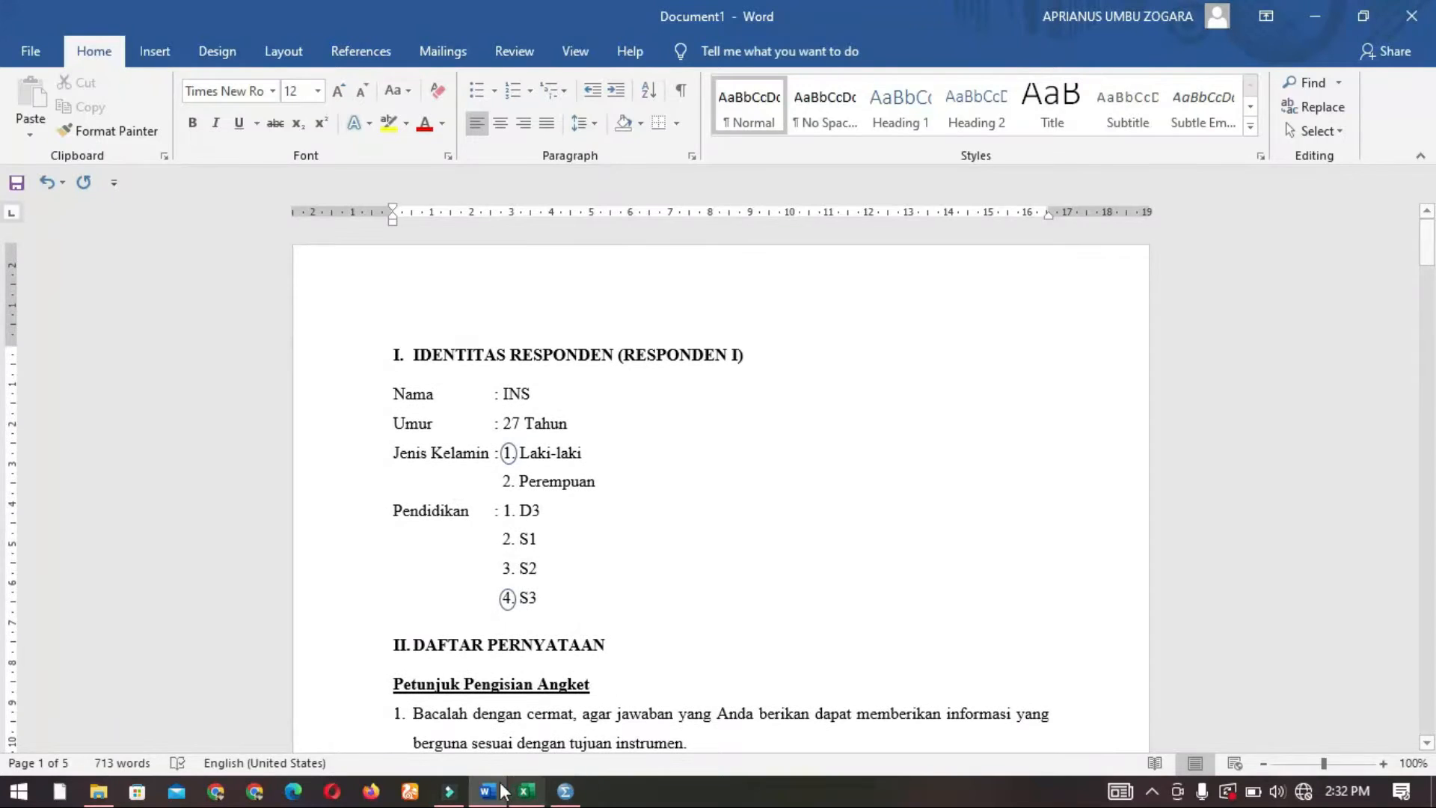
click(526, 791)
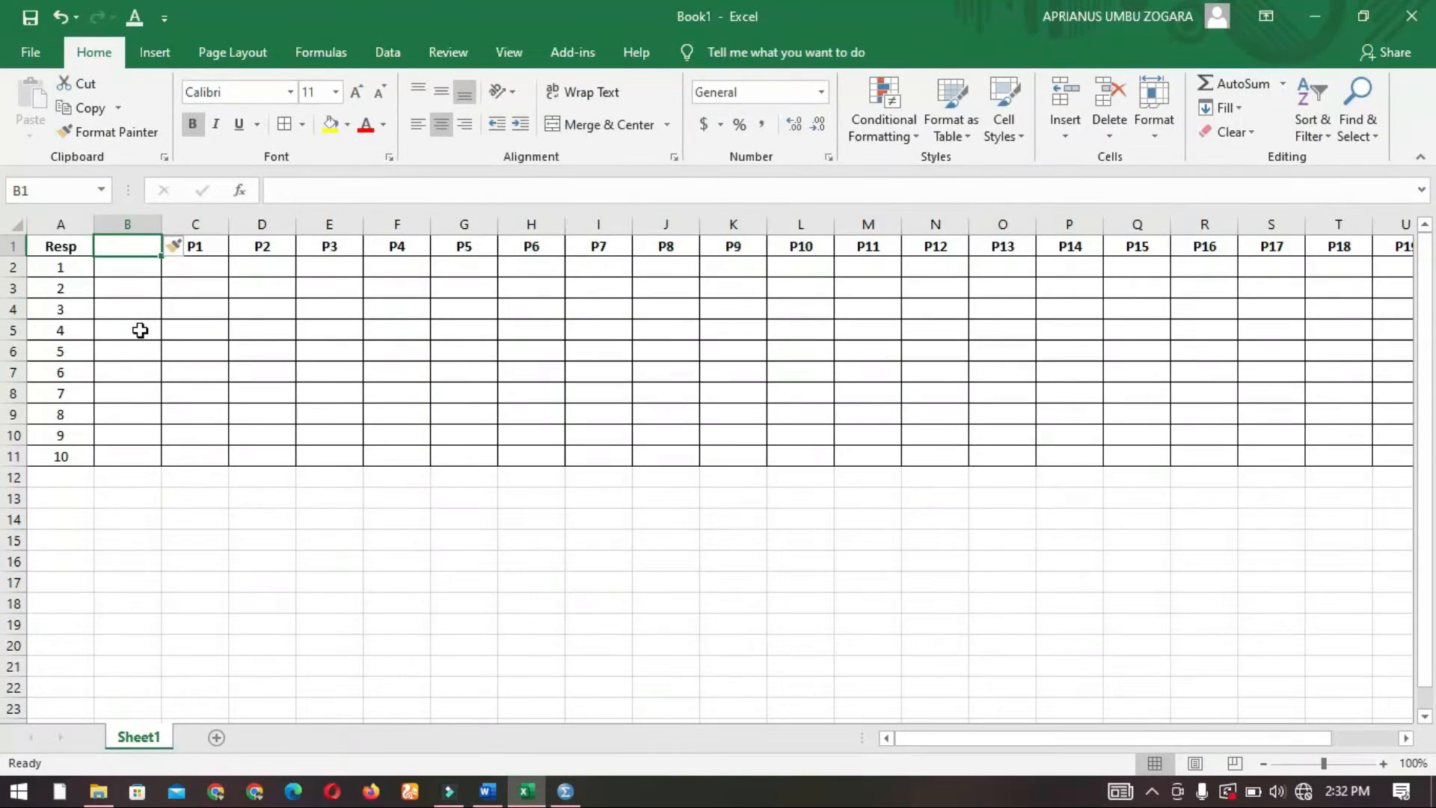
text(Umur)
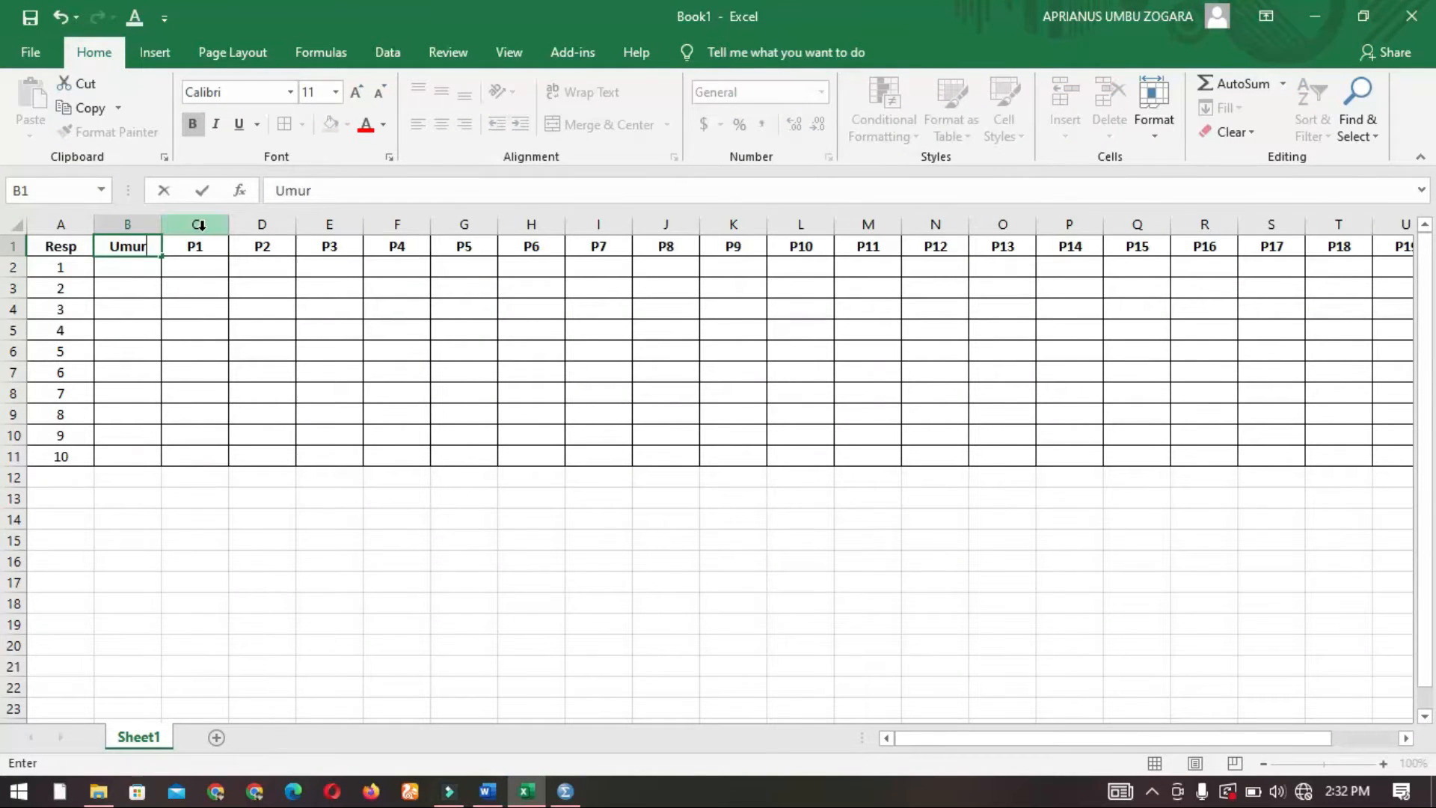
Insert a column before P1 and enter the header JK in C1
click(200, 225)
right_click(205, 226)
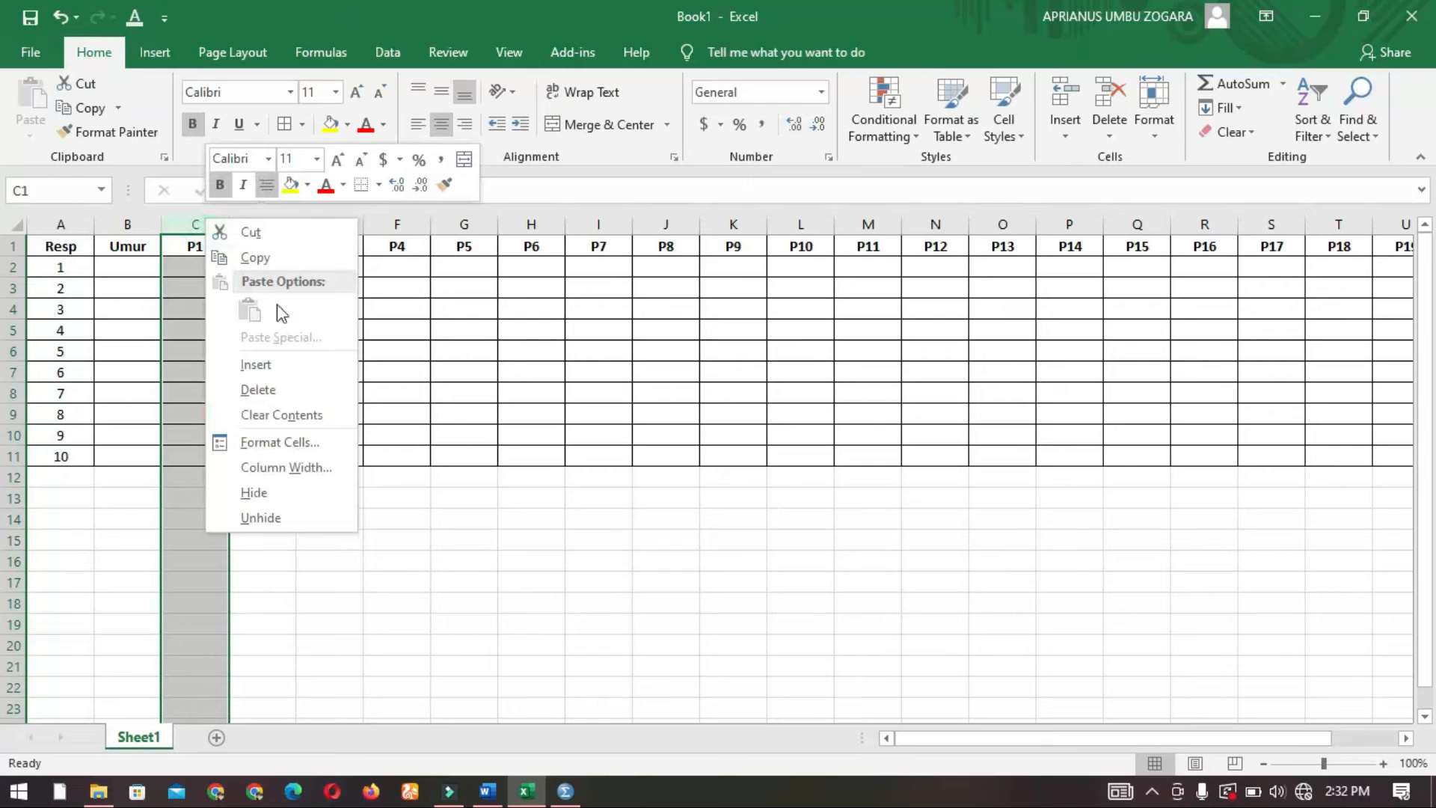
click(298, 367)
click(187, 247)
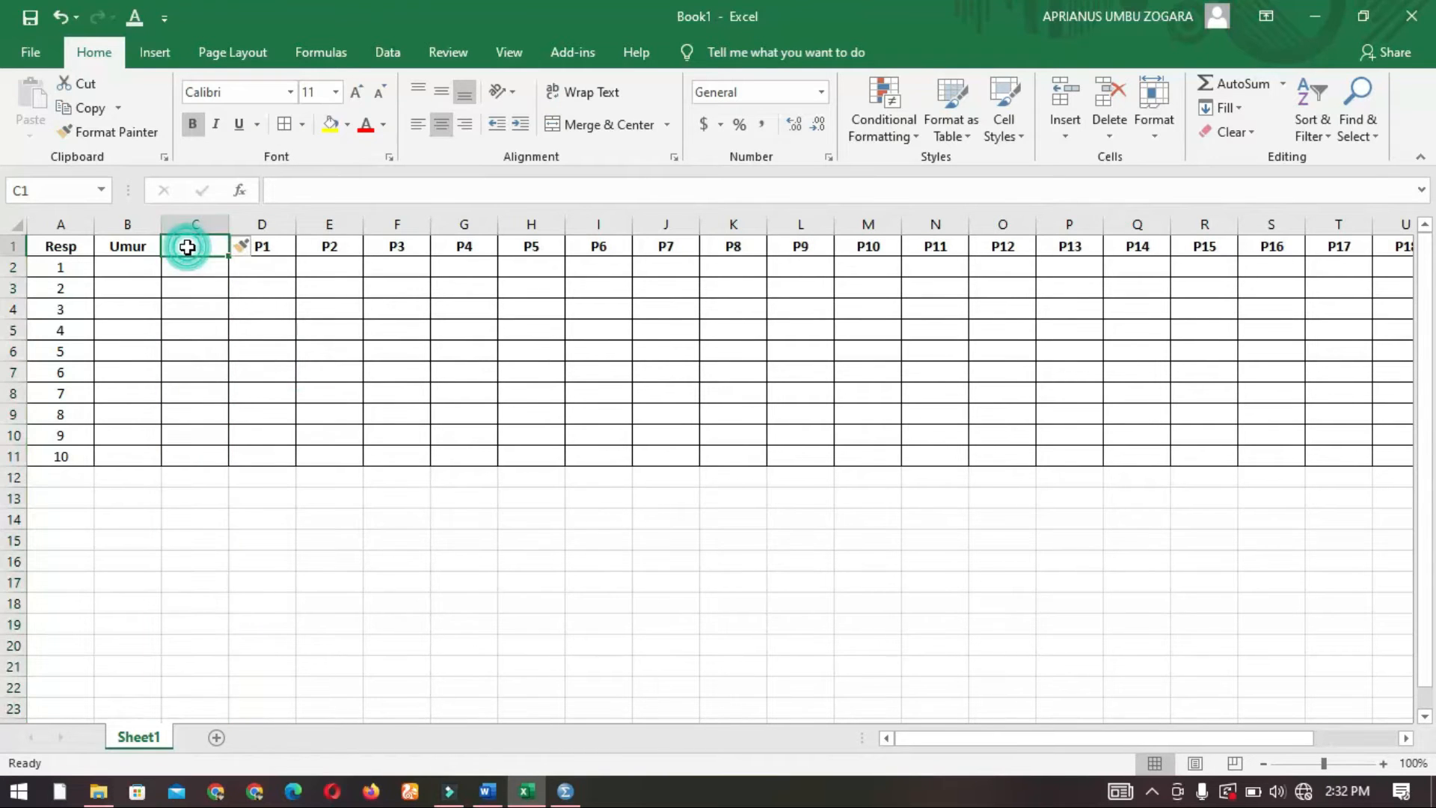
text(JK)
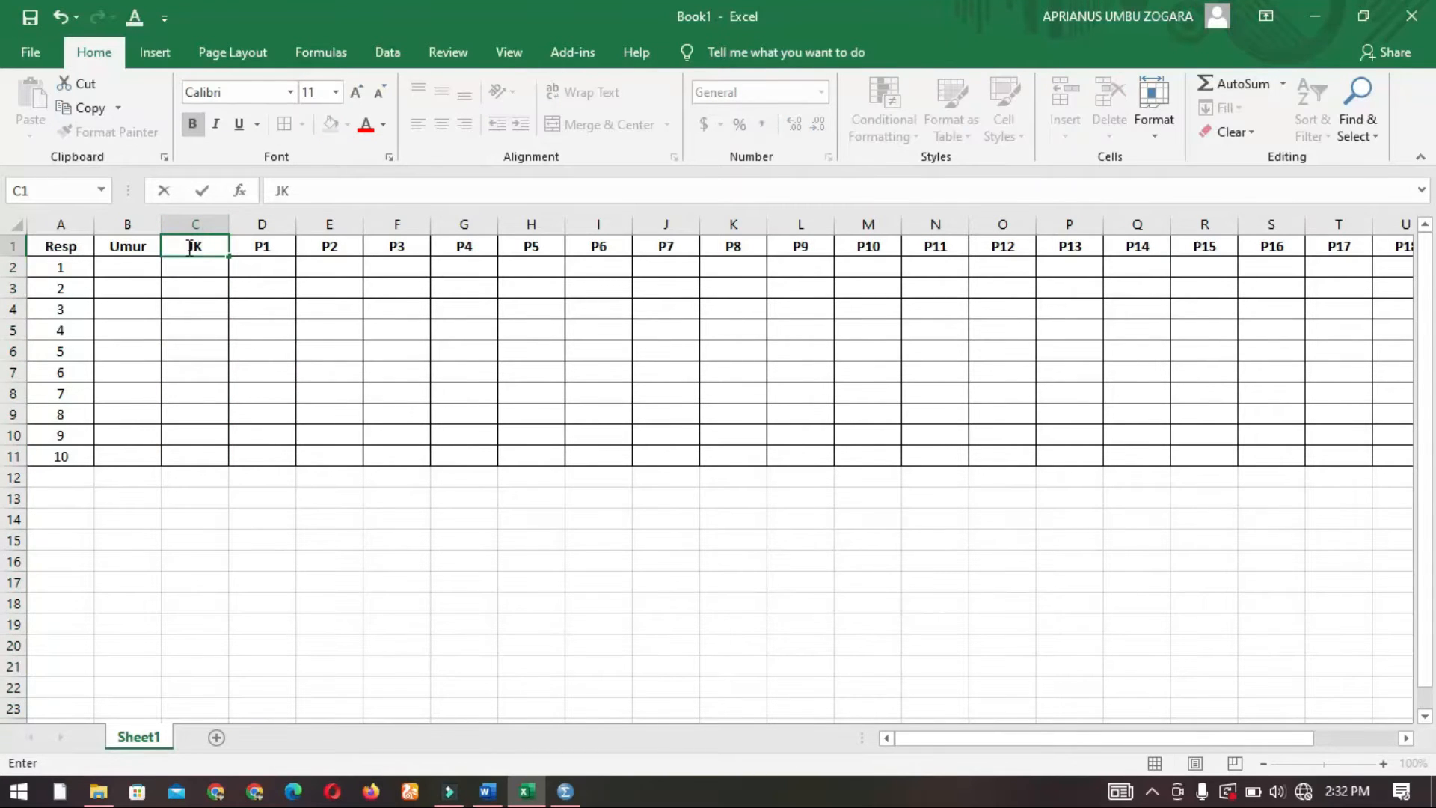
Insert another column before P1 with the header Pendidikan in D1 and fit the column width to the text
click(262, 225)
right_click(263, 225)
click(365, 370)
click(262, 245)
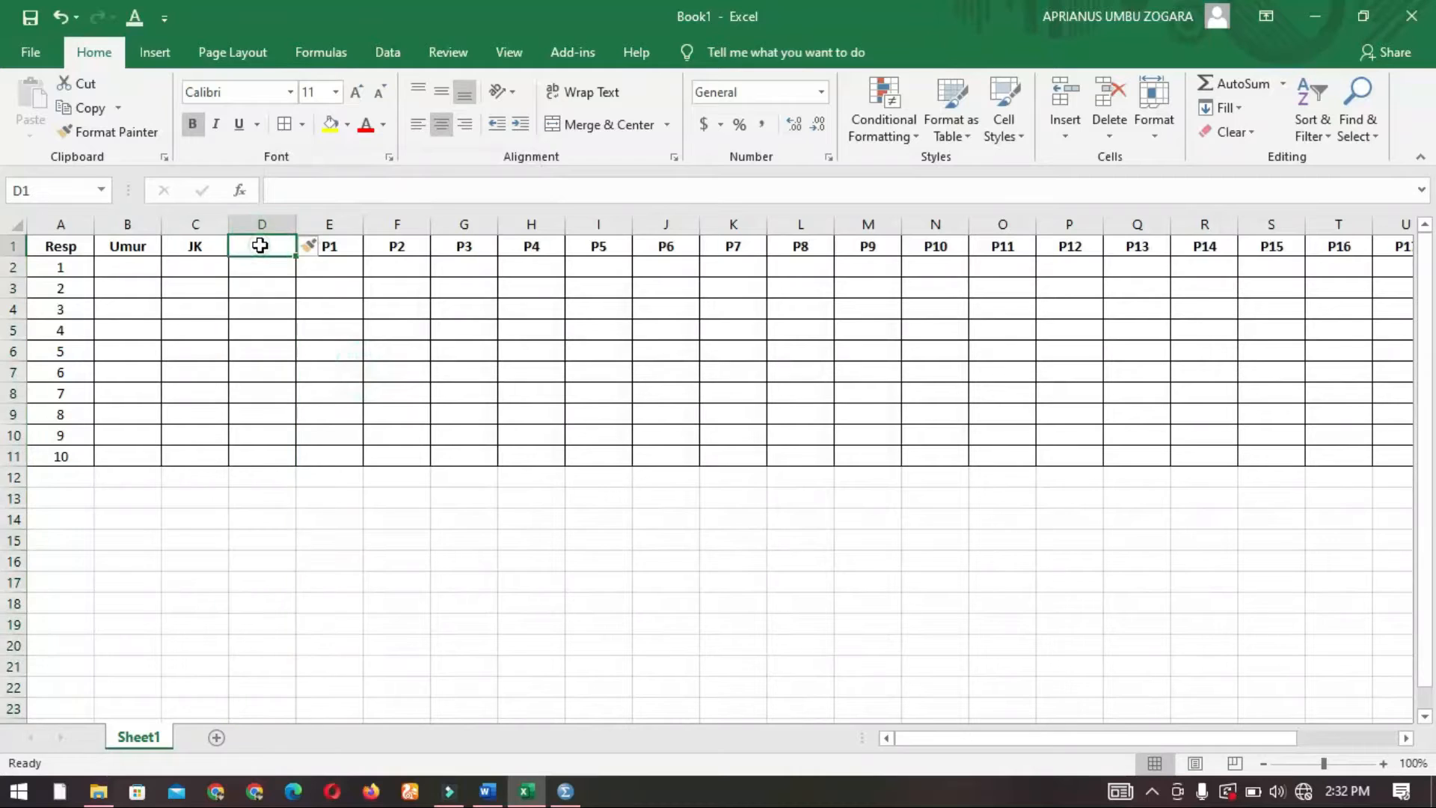
text(Pendidikan)
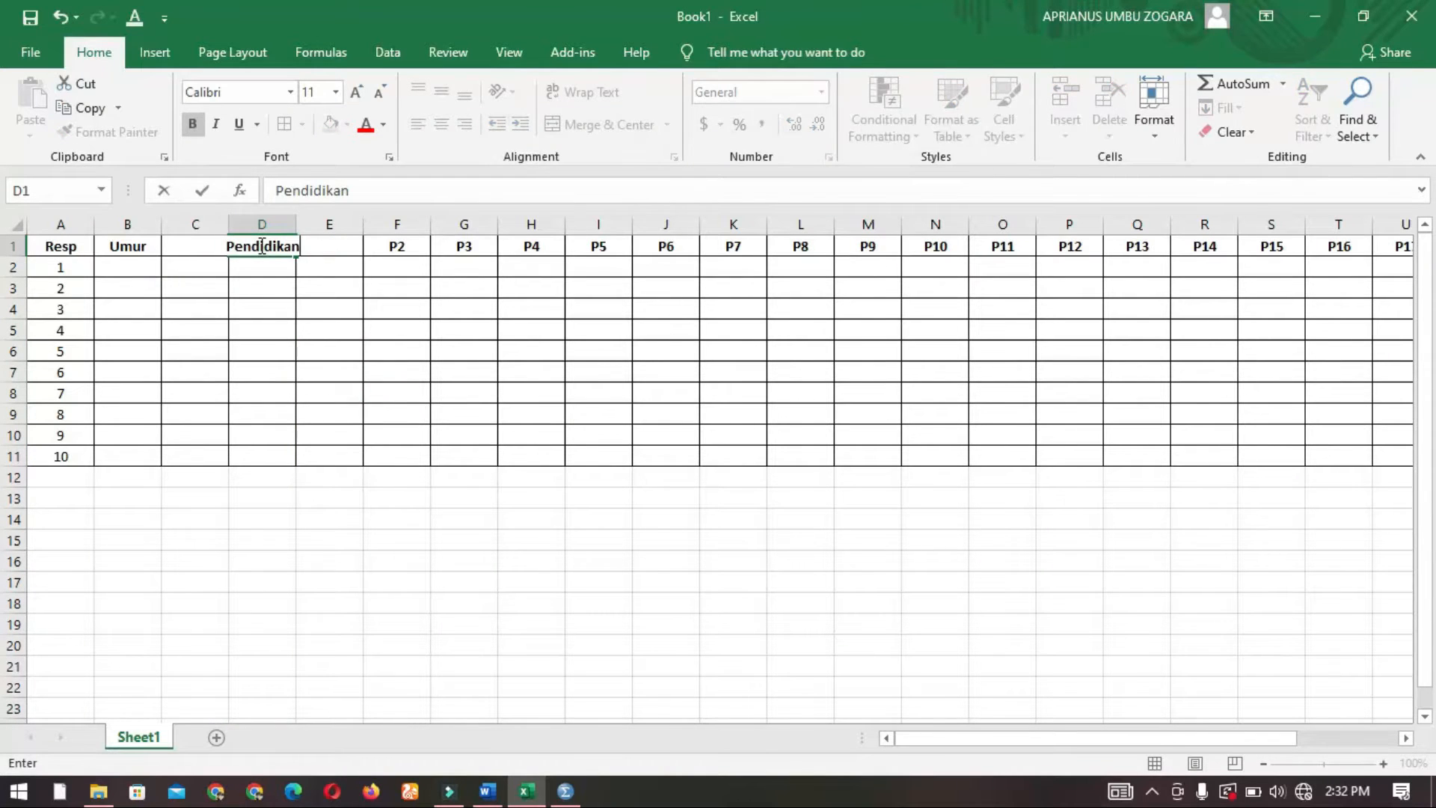
key(Return)
double_click(296, 223)
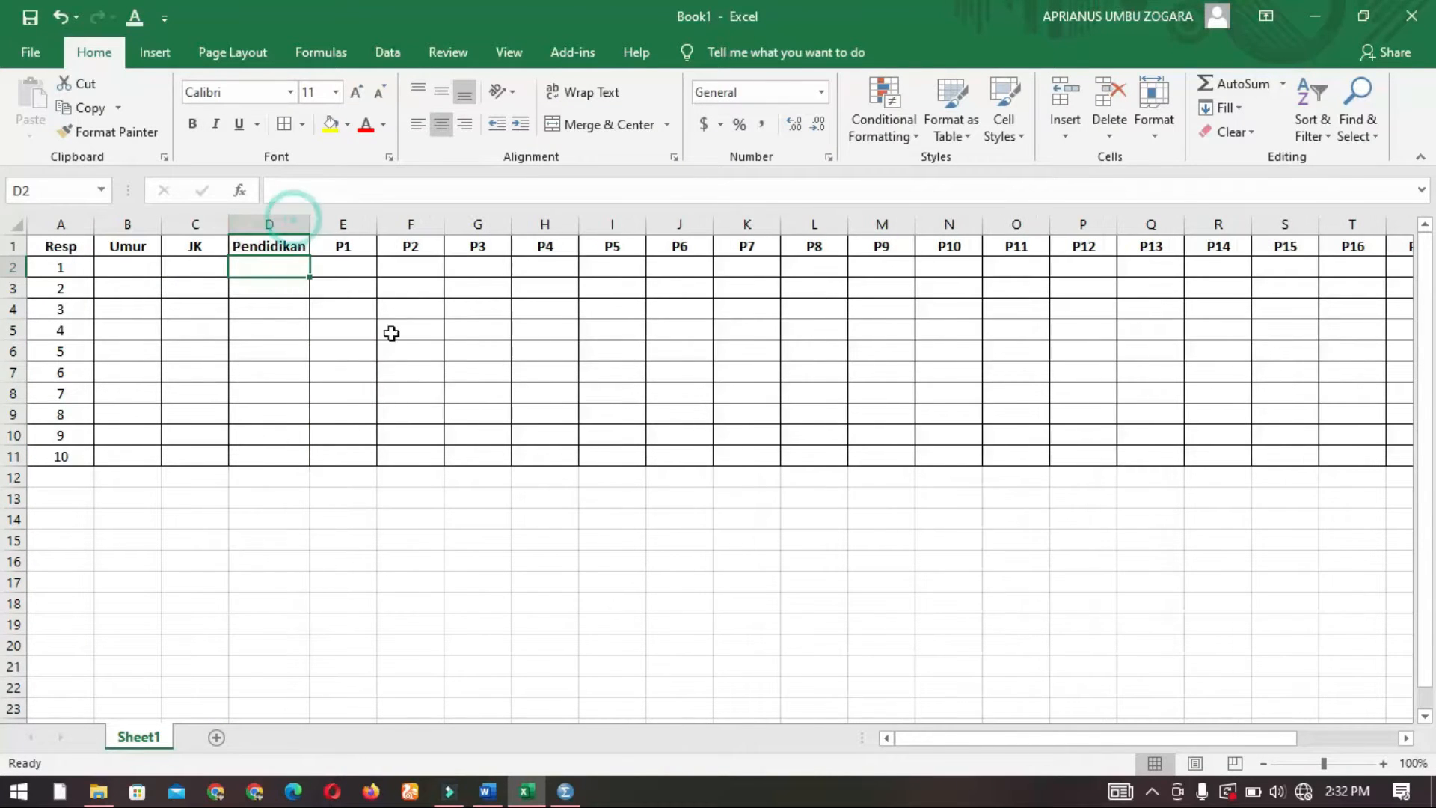
click(394, 338)
Look up the first respondent's age in the Word questionnaire and enter 27 under Umur in B2 of the Excel sheet
click(127, 246)
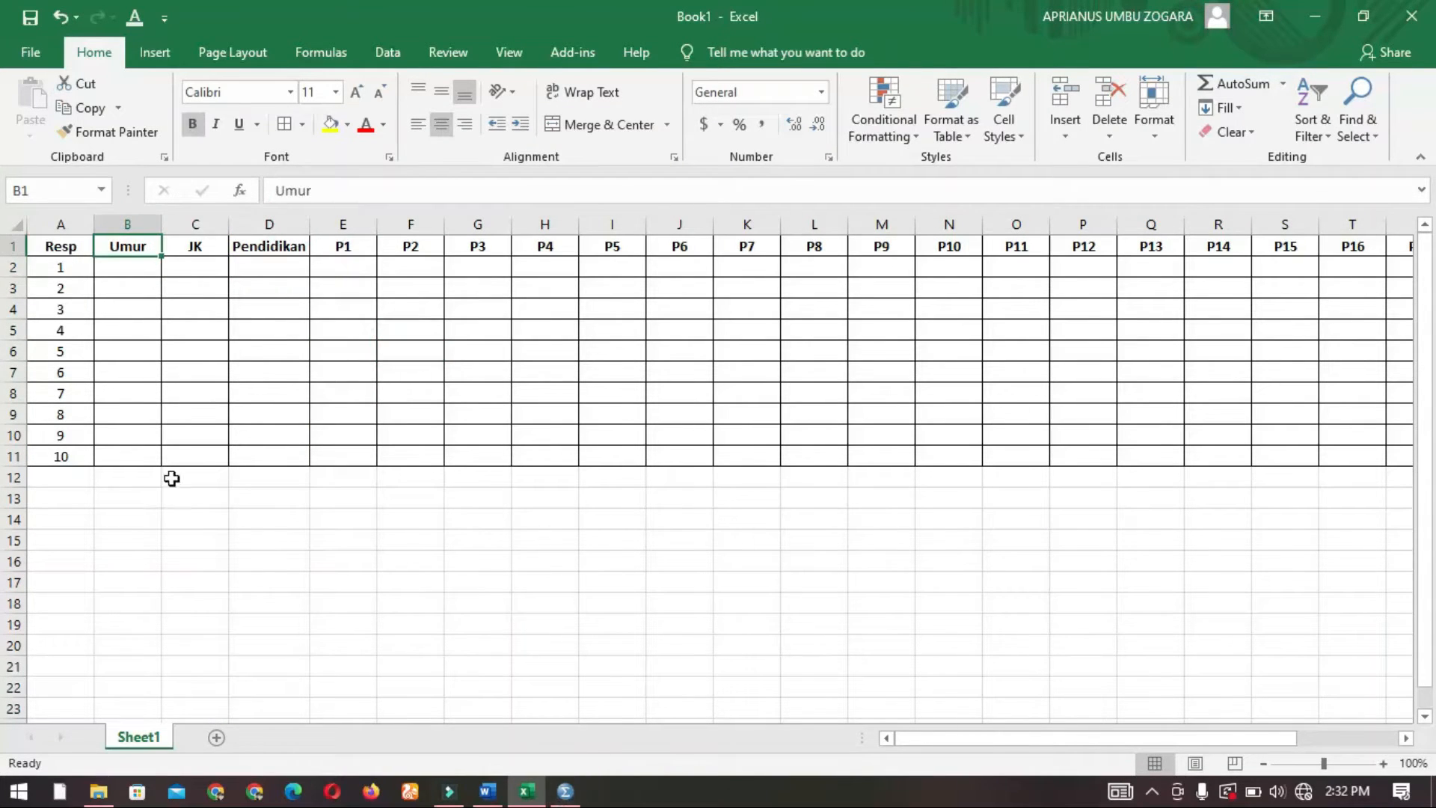
click(488, 792)
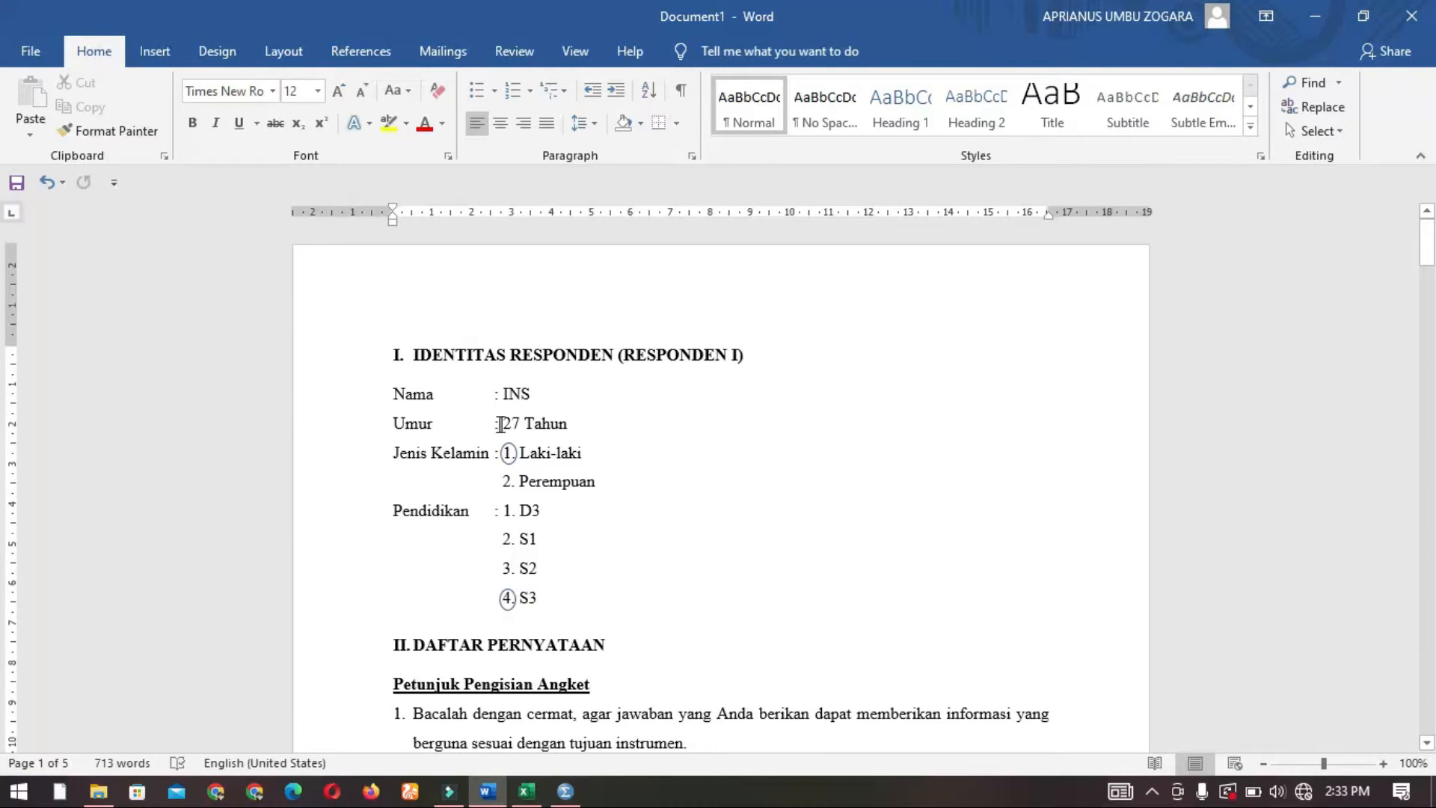
click(526, 791)
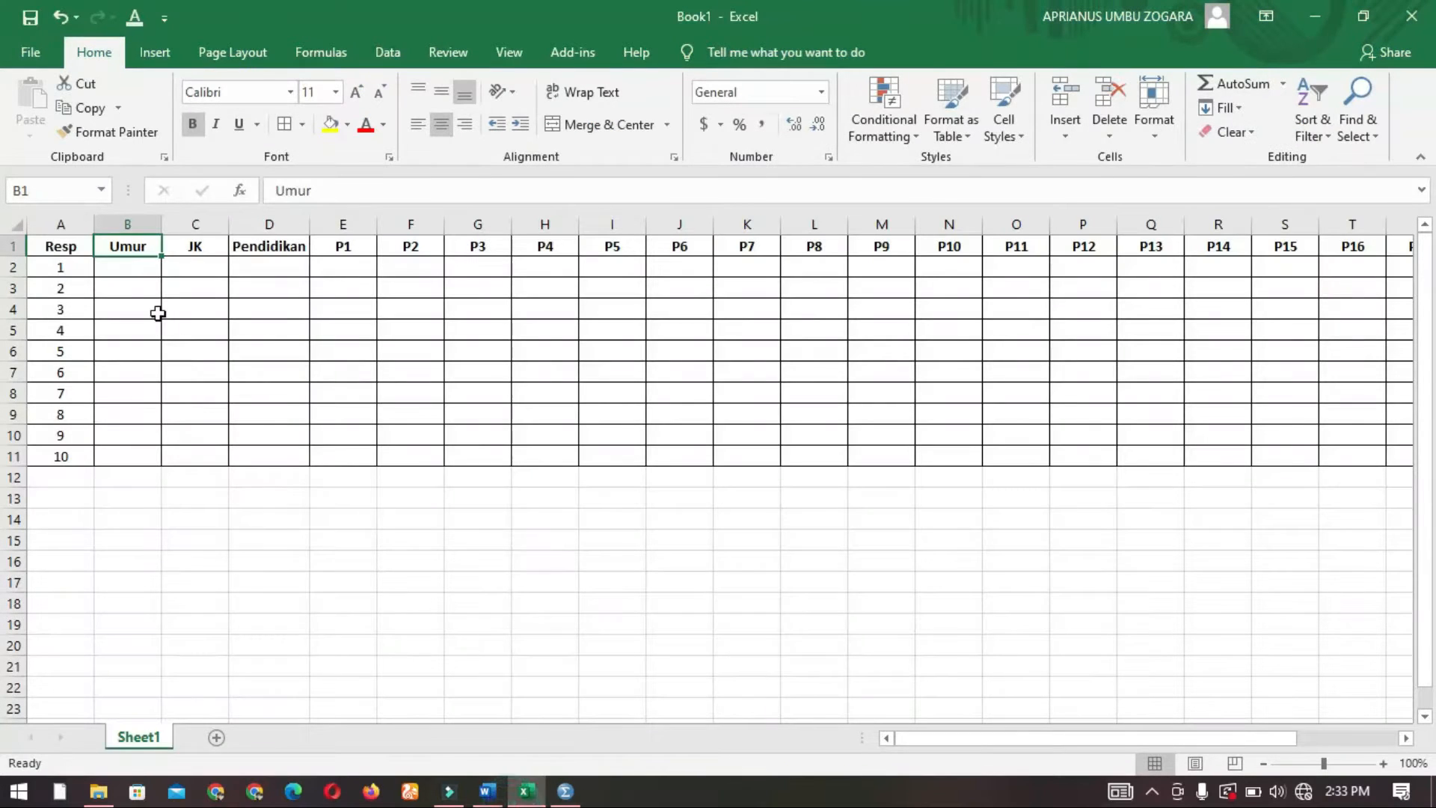
click(129, 266)
text(27)
key(Return)
Look up the first respondent's Jenis Kelamin answer in Word and enter code 1 under JK in C2 of the Excel sheet
click(216, 270)
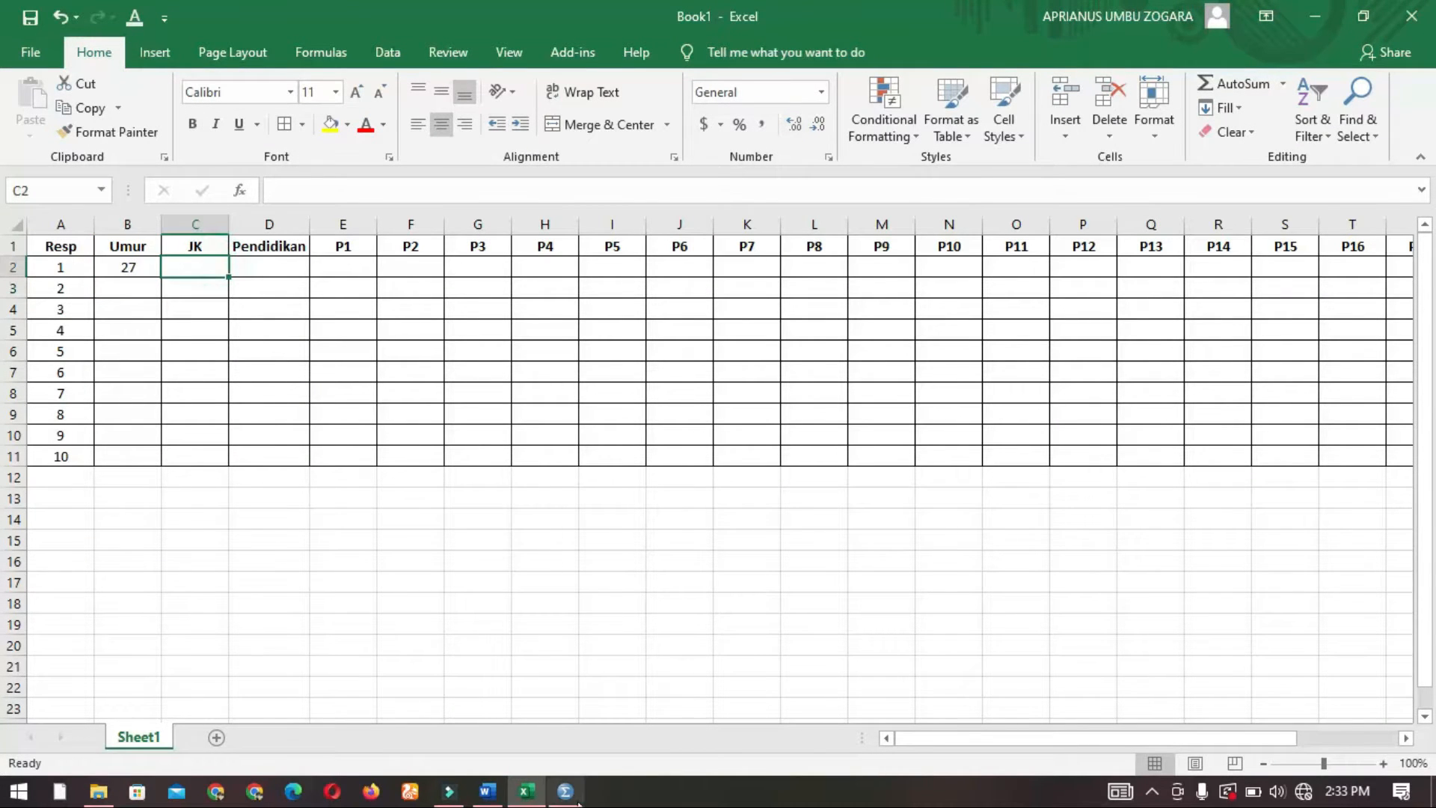
click(490, 791)
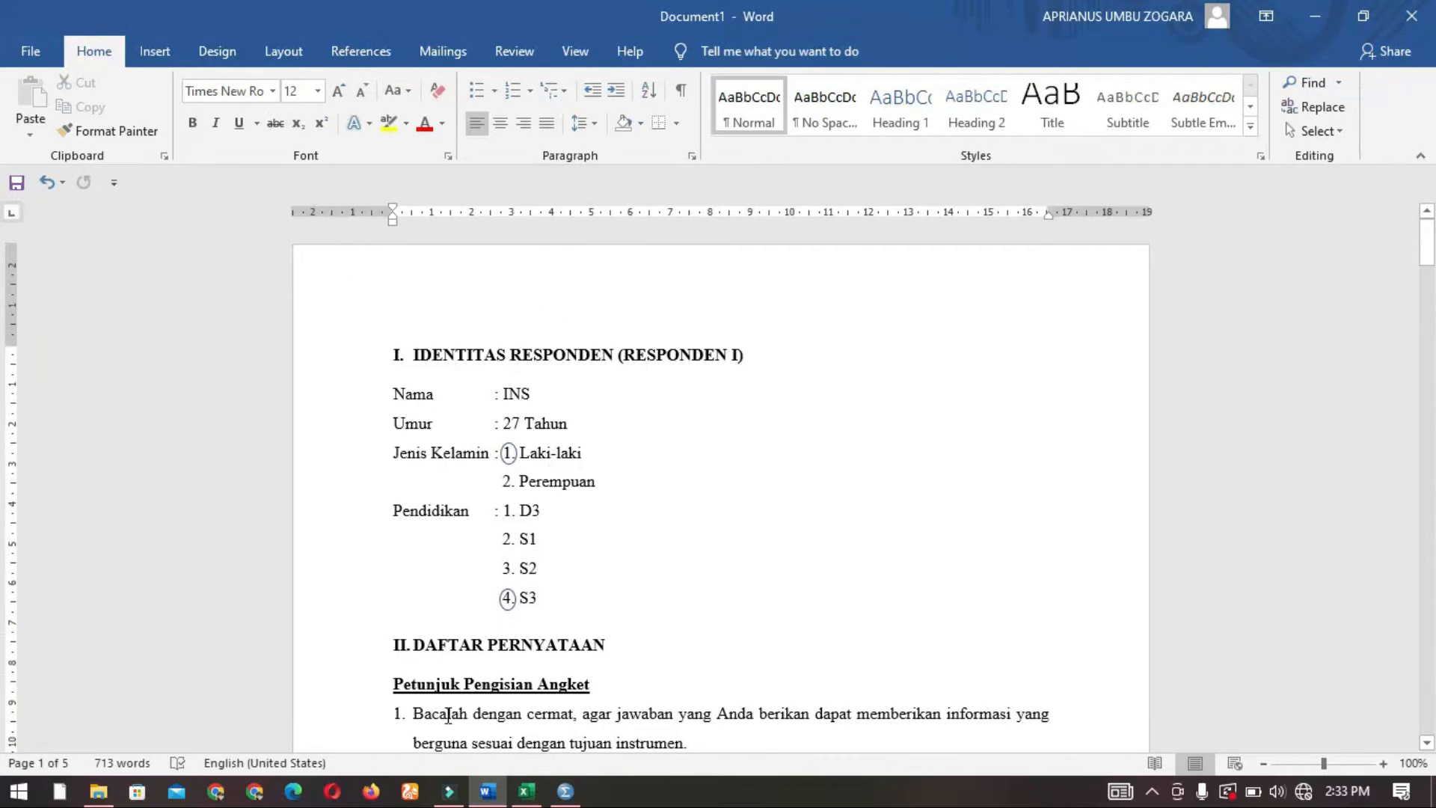
click(526, 791)
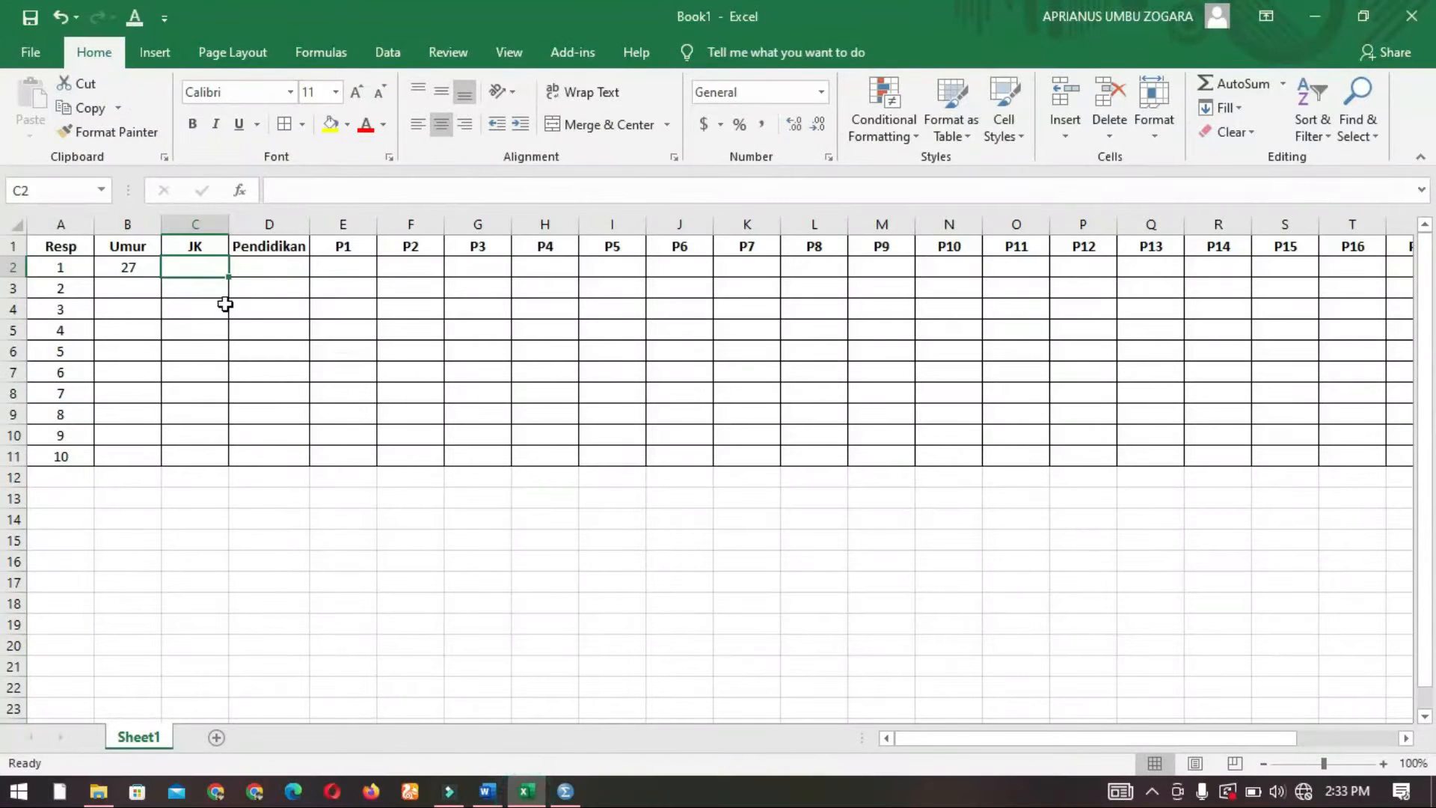
click(487, 790)
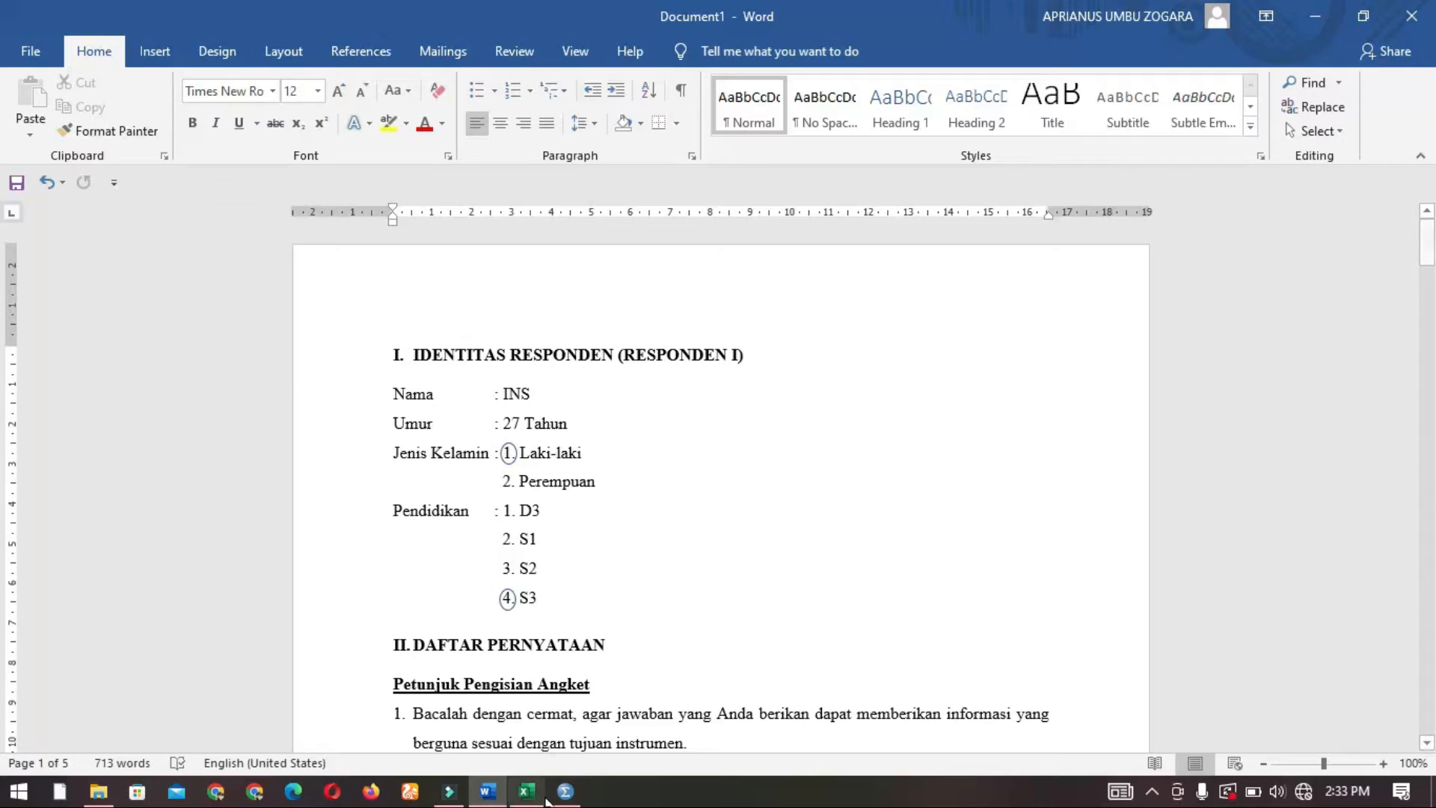
click(526, 791)
text(1)
In the first respondent's Word questionnaire, move the circle marking the Pendidikan answer onto option 2, S1
click(270, 275)
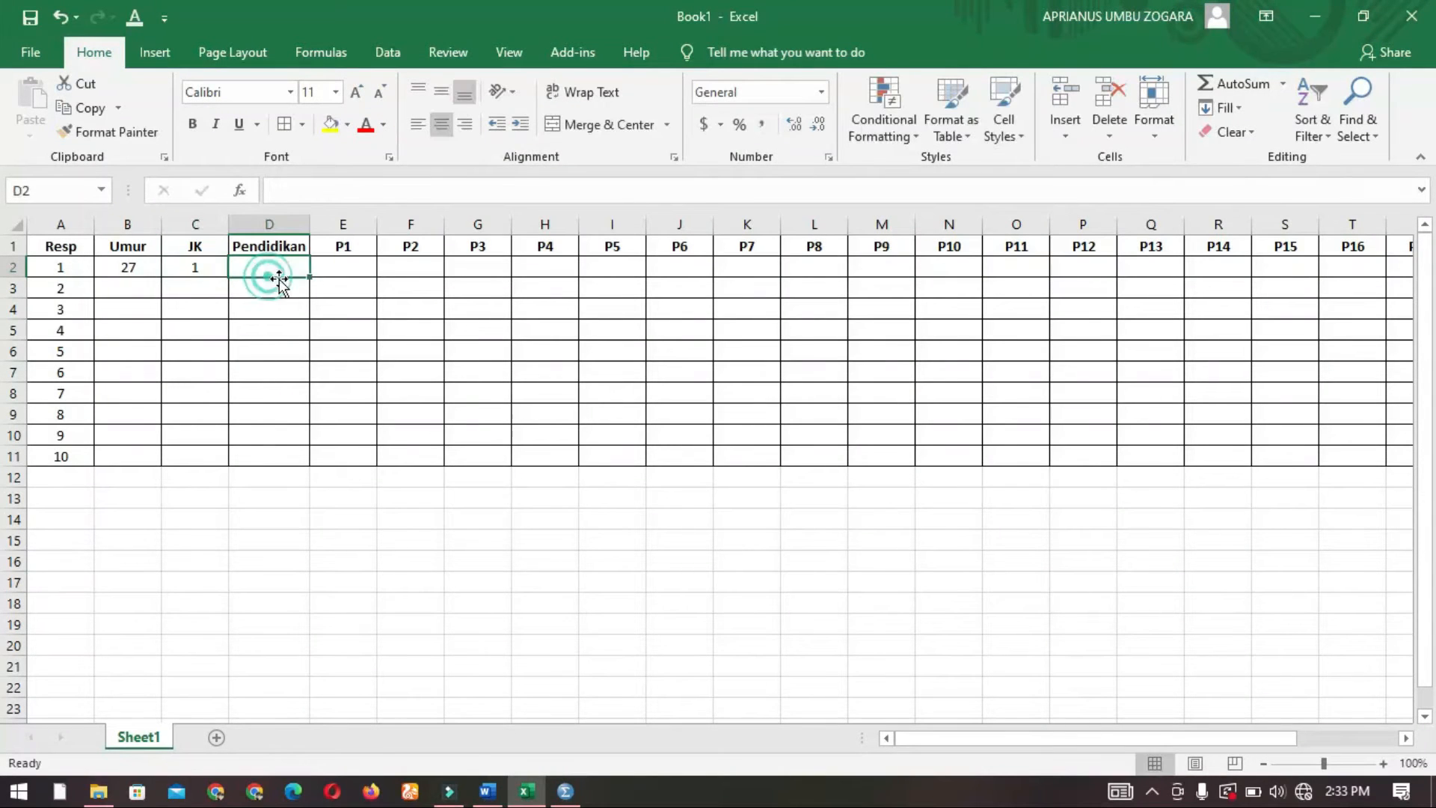
click(487, 790)
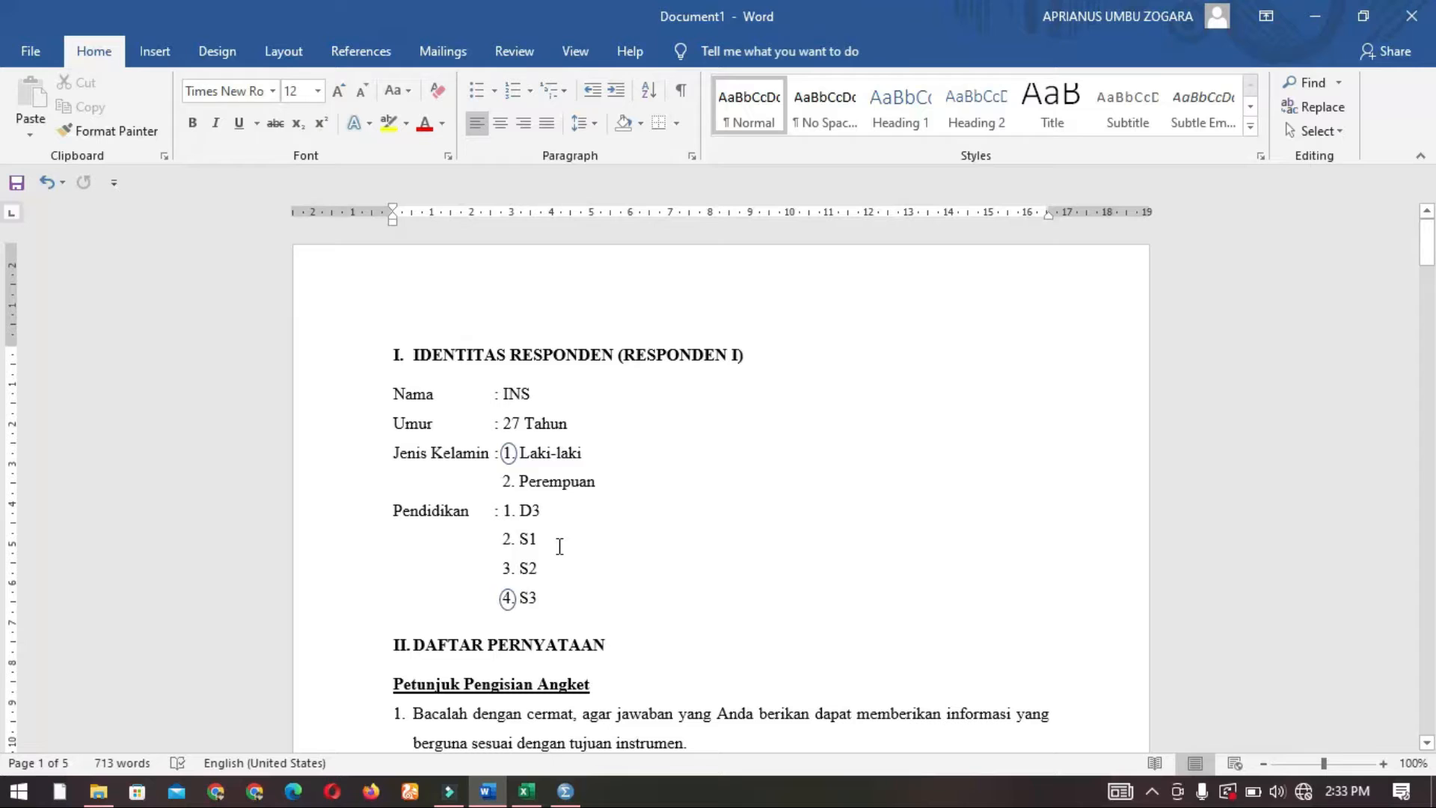
mouse_move(516, 599)
mouse_down()
mouse_move(506, 564)
mouse_move(509, 598)
mouse_up()
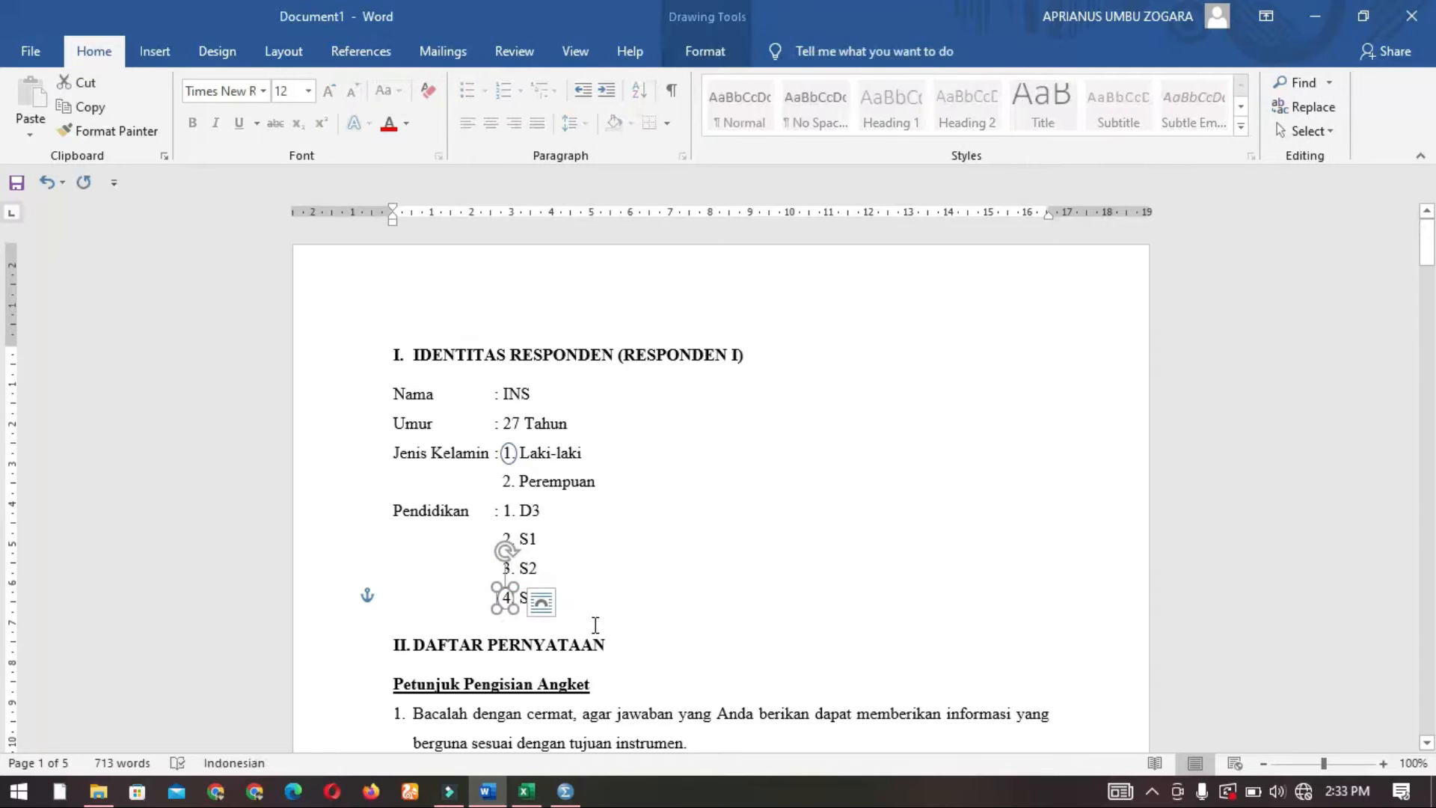
key(Up)
key(Up)
key(Up)
key(Up)
key(Up)
key(Up)
key(Up)
key(Up)
key(Up)
key(Up)
key(Up)
key(Up)
key(Down)
key(Down)
key(Down)
key(Down)
key(Down)
key(Down)
key(Down)
key(Down)
key(Down)
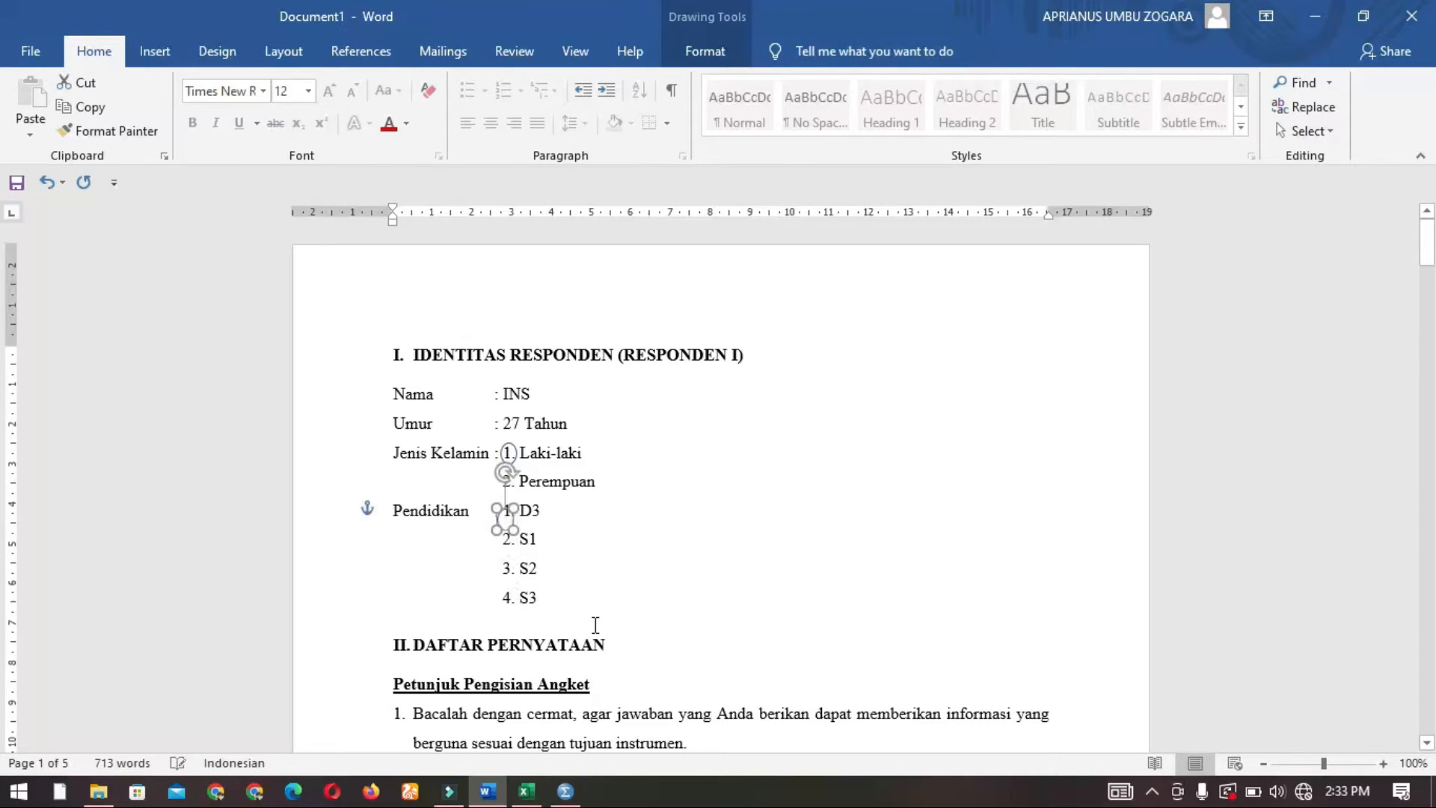
key(Down)
key(Down)
key(Down)
key(Down)
key(Down)
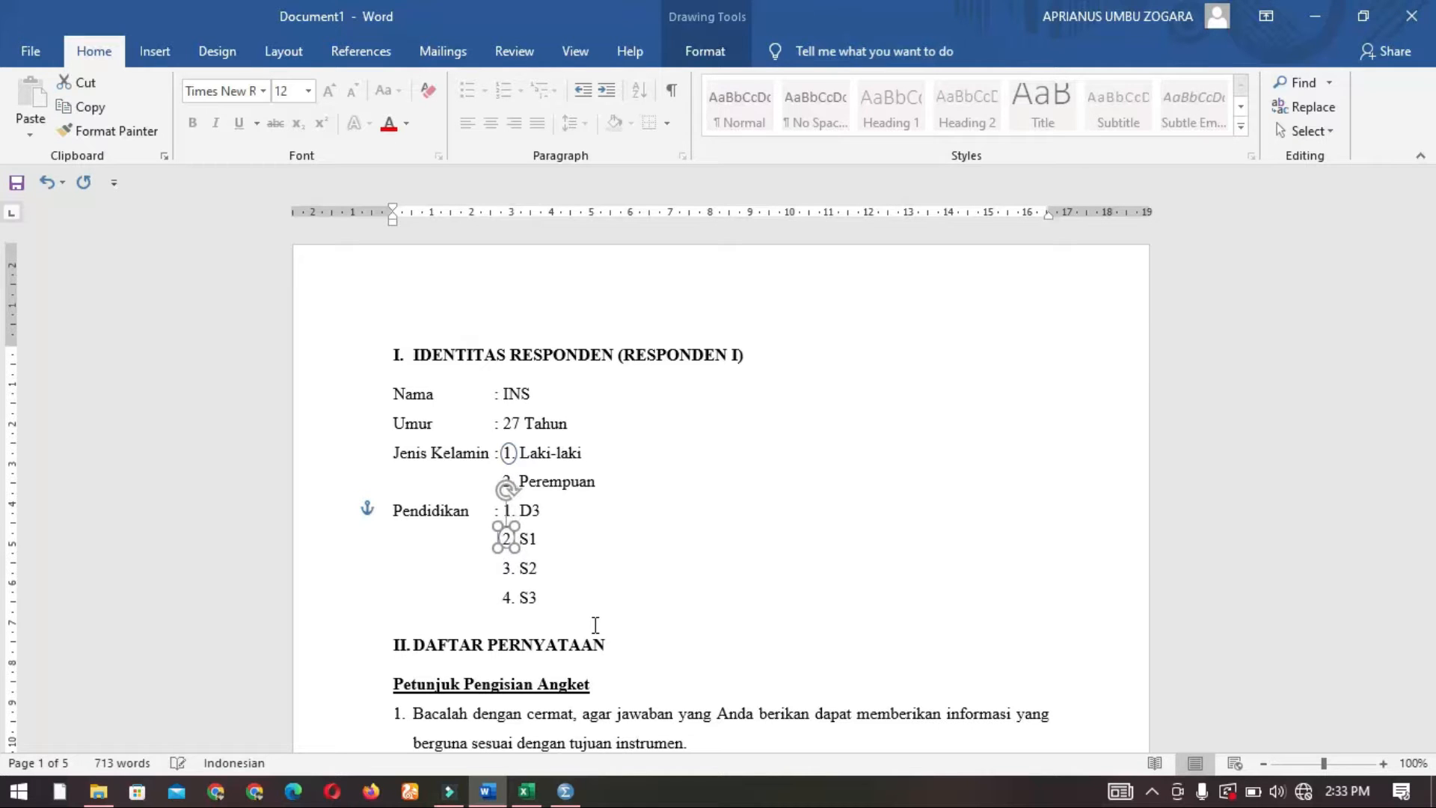
click(579, 631)
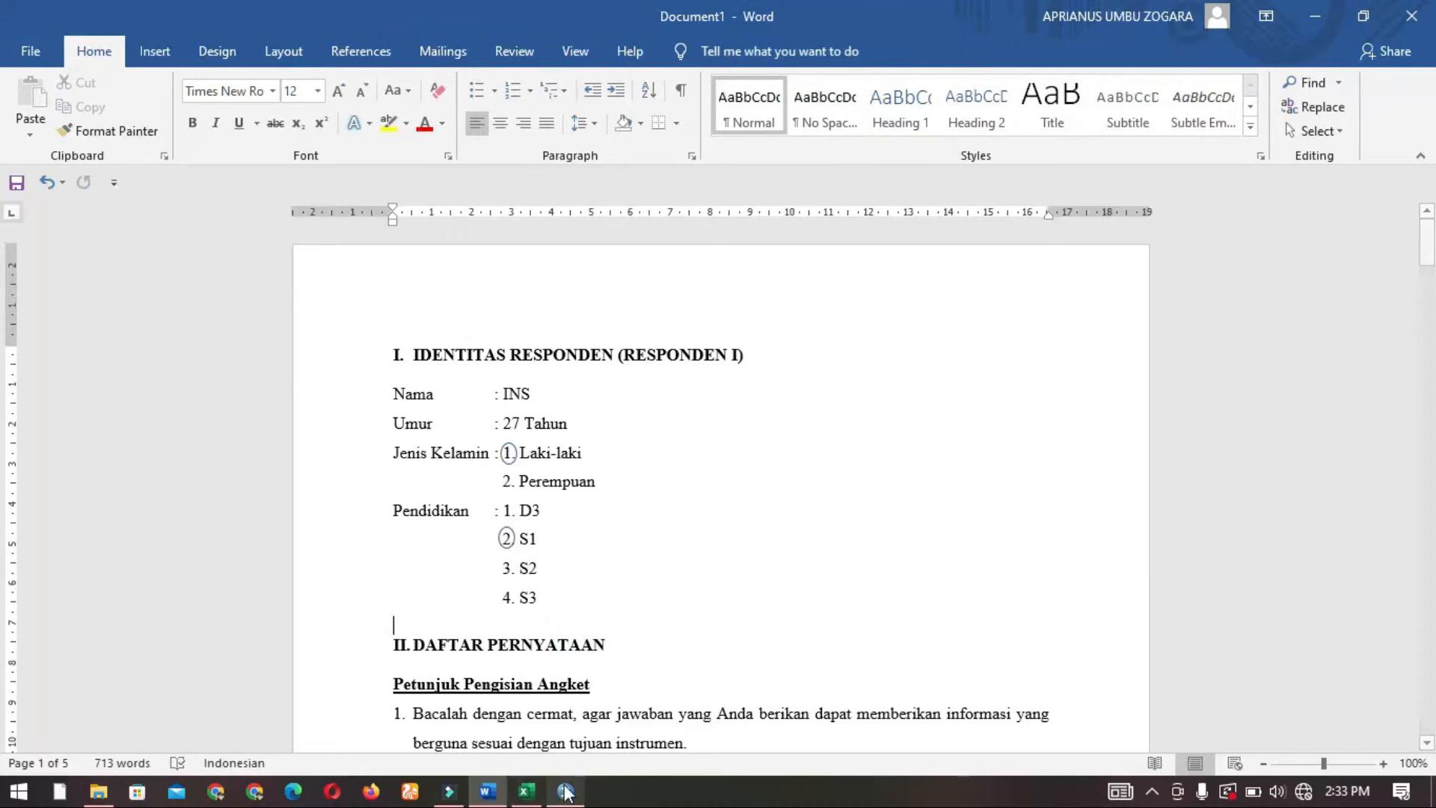
Switch to Excel and enter code 2 under Pendidikan in D2 for the first respondent
click(527, 791)
text(2)
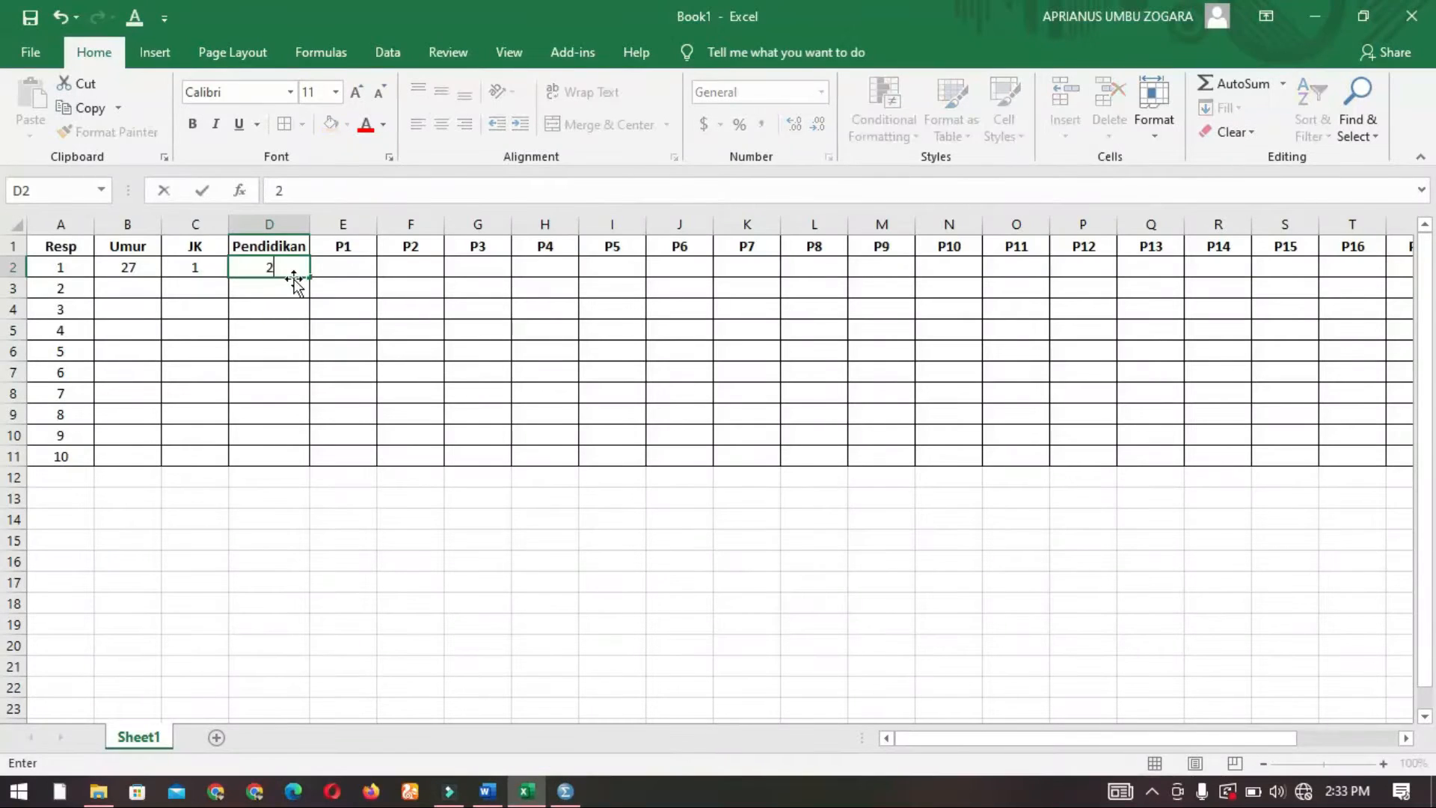
key(Tab)
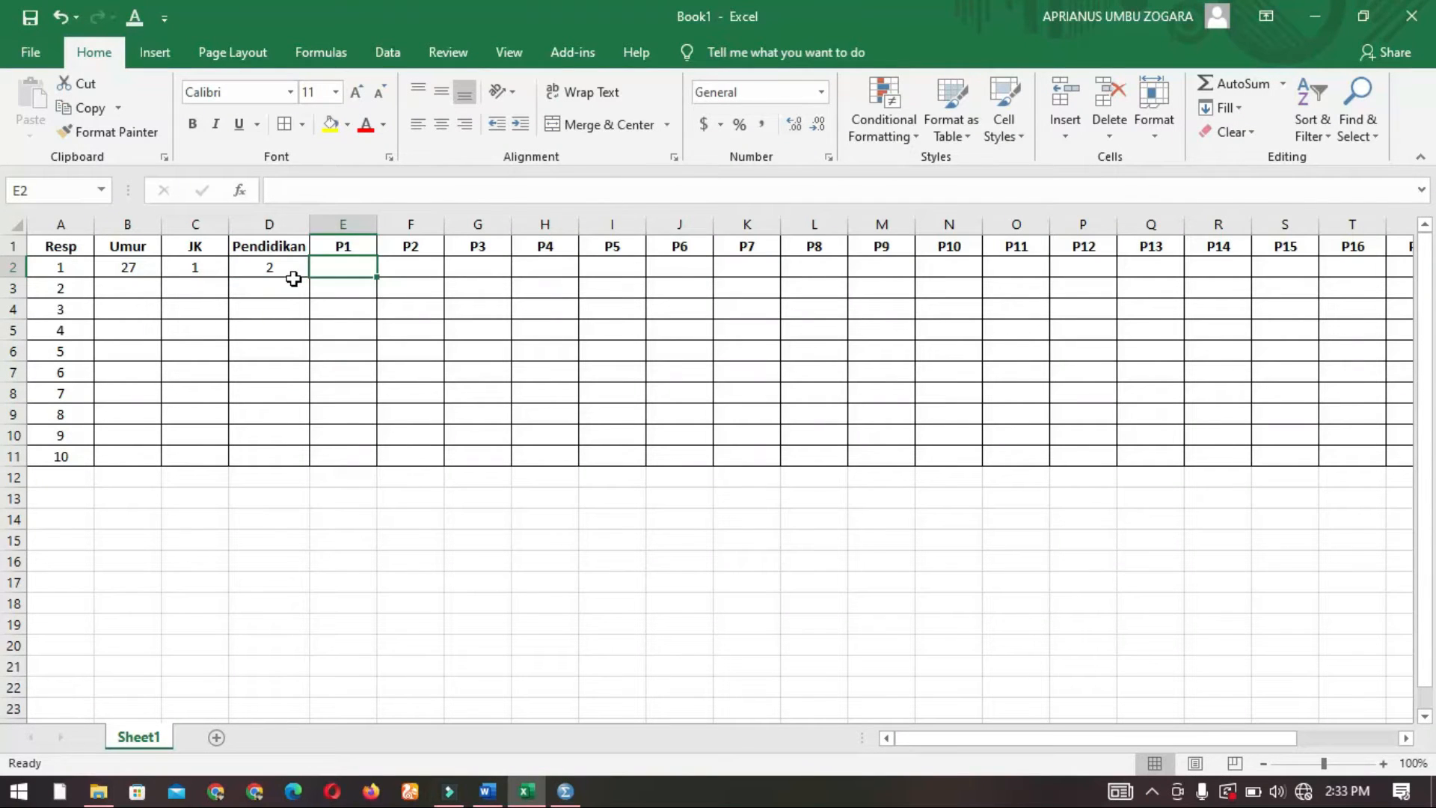
click(80, 266)
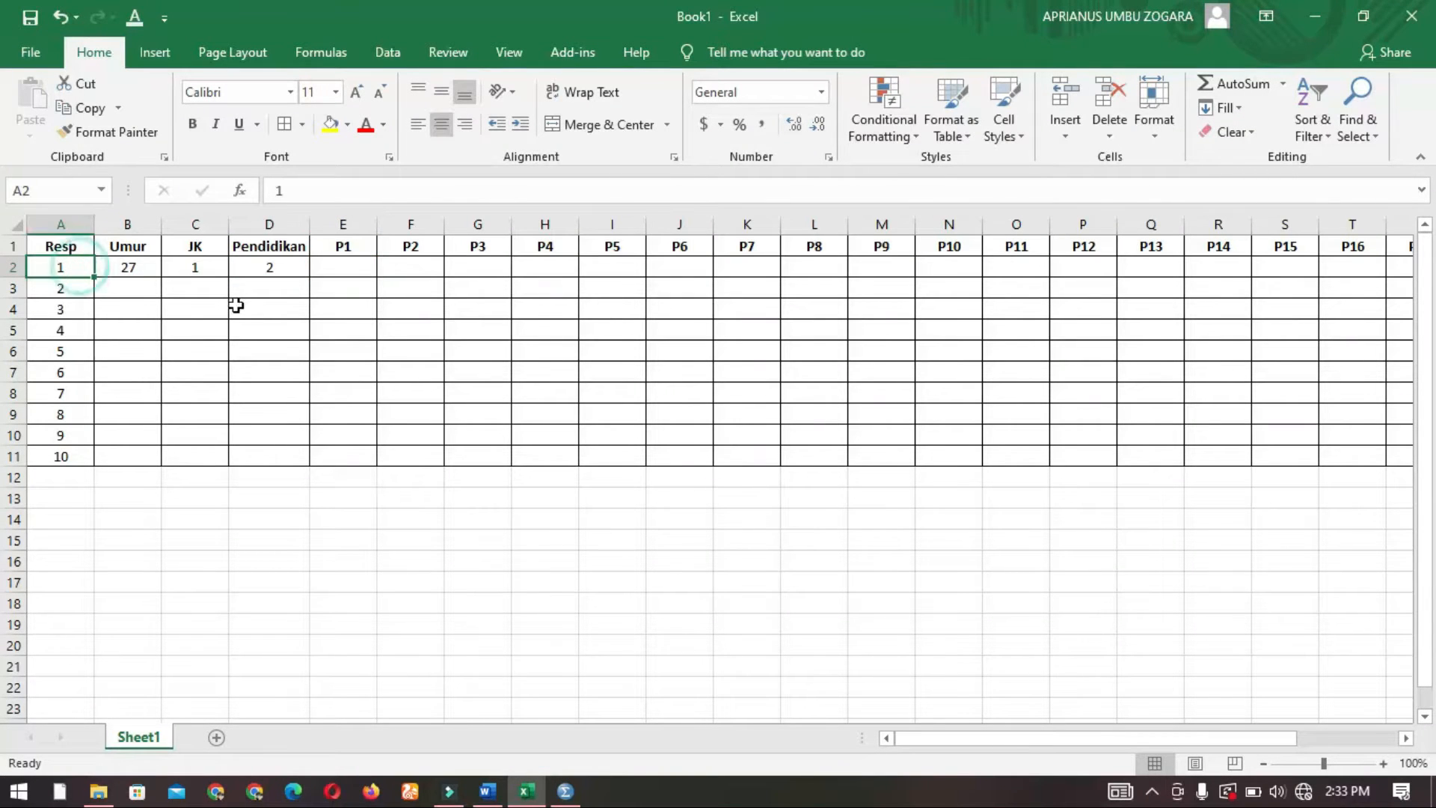
Look up the answer to statement 1 and the score key in Word, and enter 5 under P1 in E2 of the Excel sheet
click(487, 792)
scroll(783, 501, down, 8)
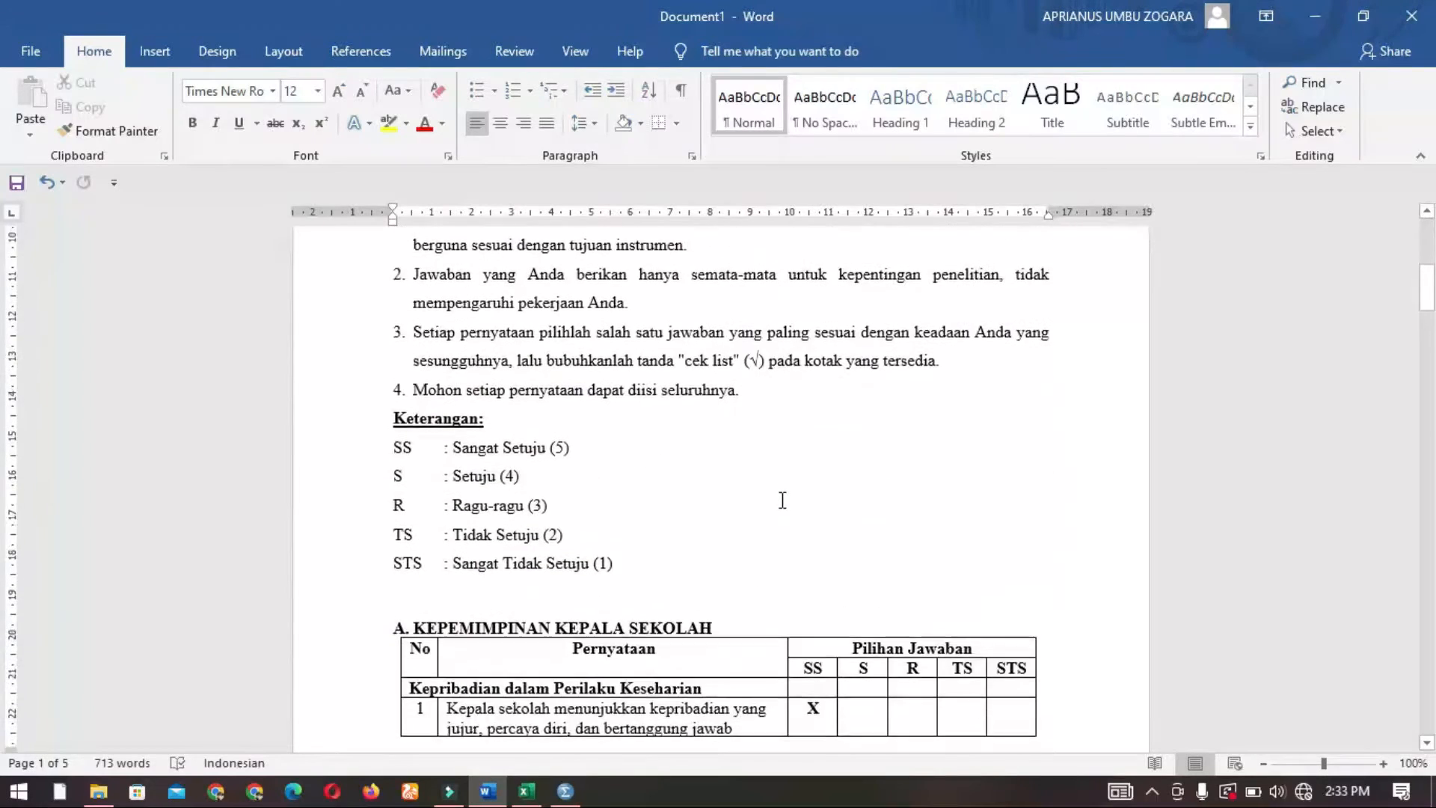
click(822, 517)
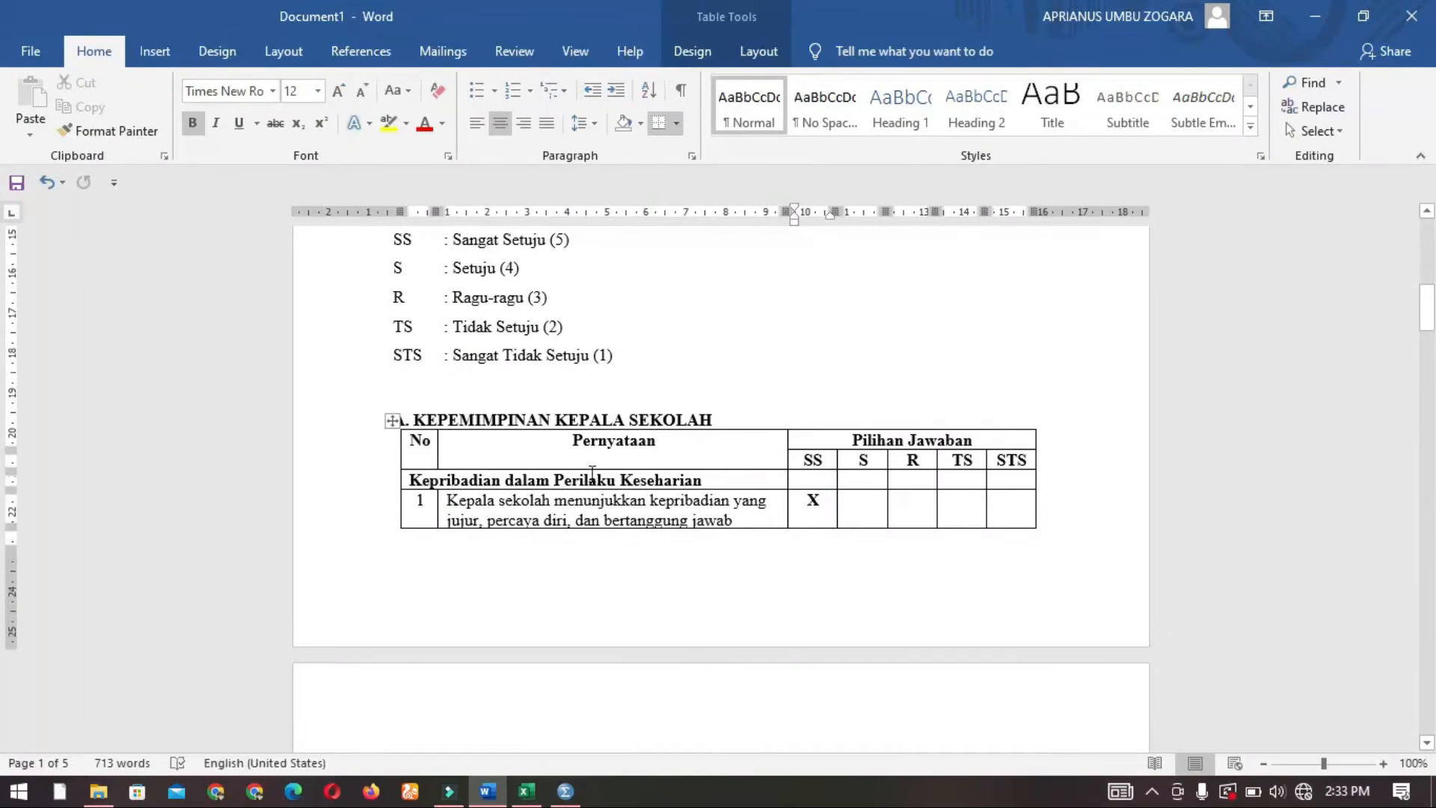
scroll(593, 474, up, 1)
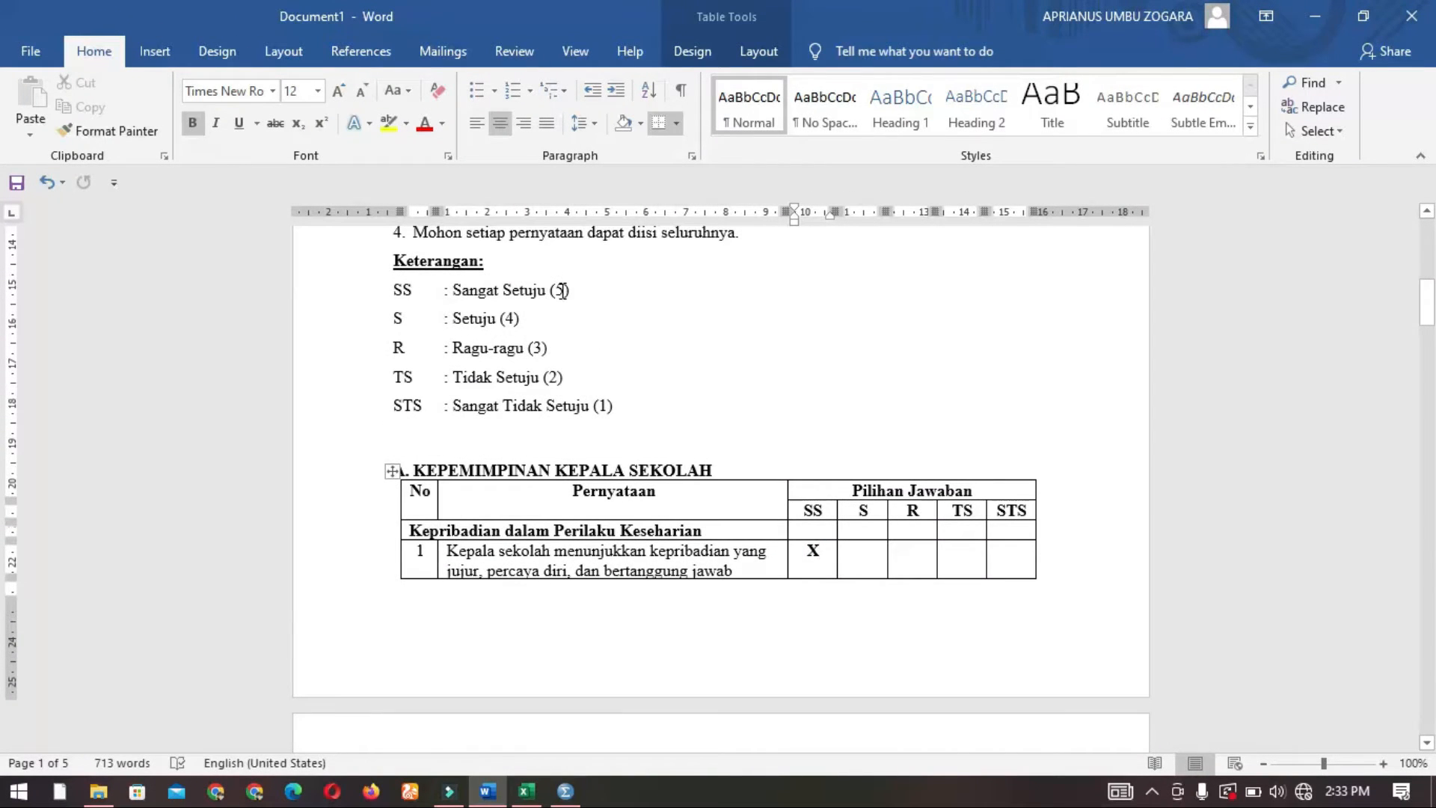
click(527, 792)
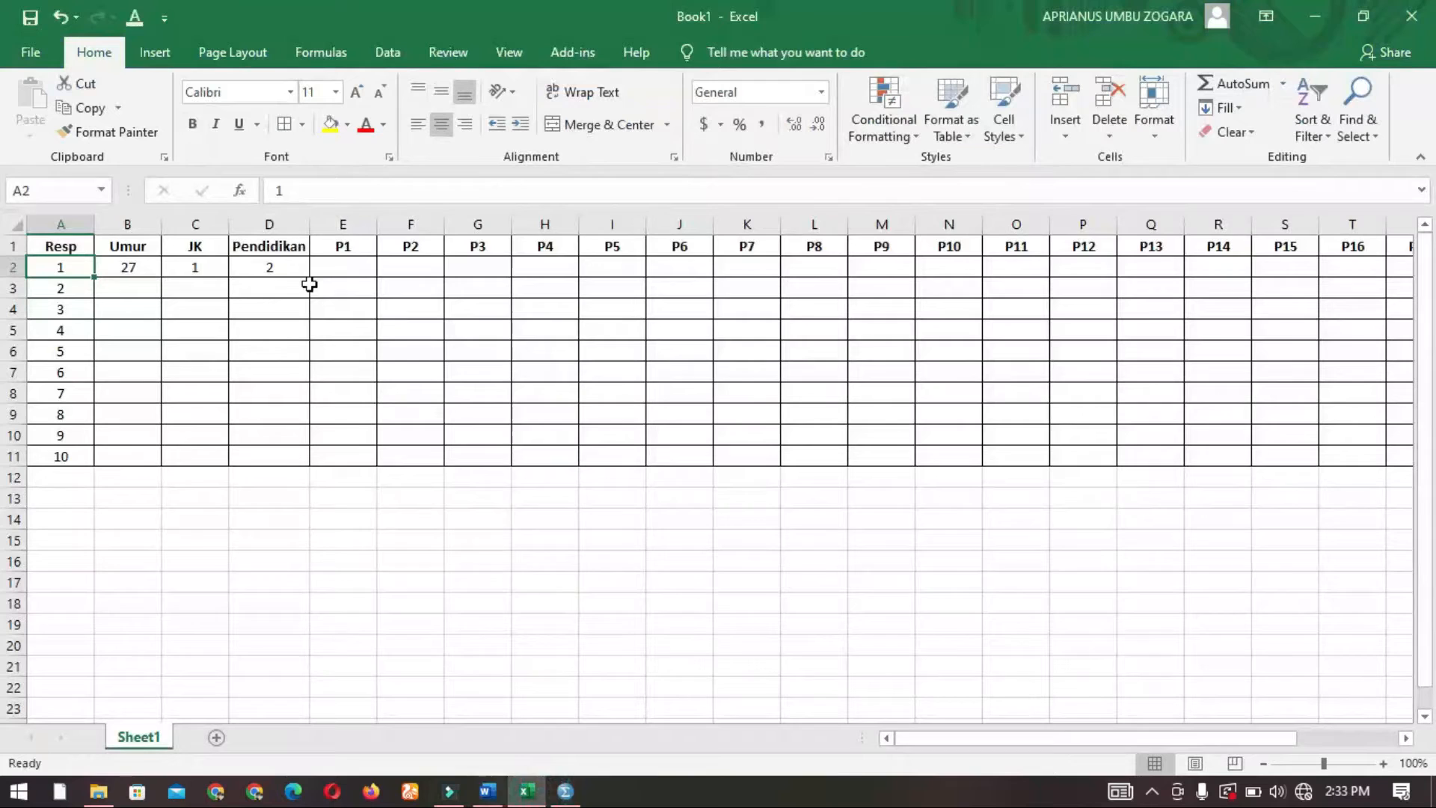
click(346, 265)
text(5)
click(424, 273)
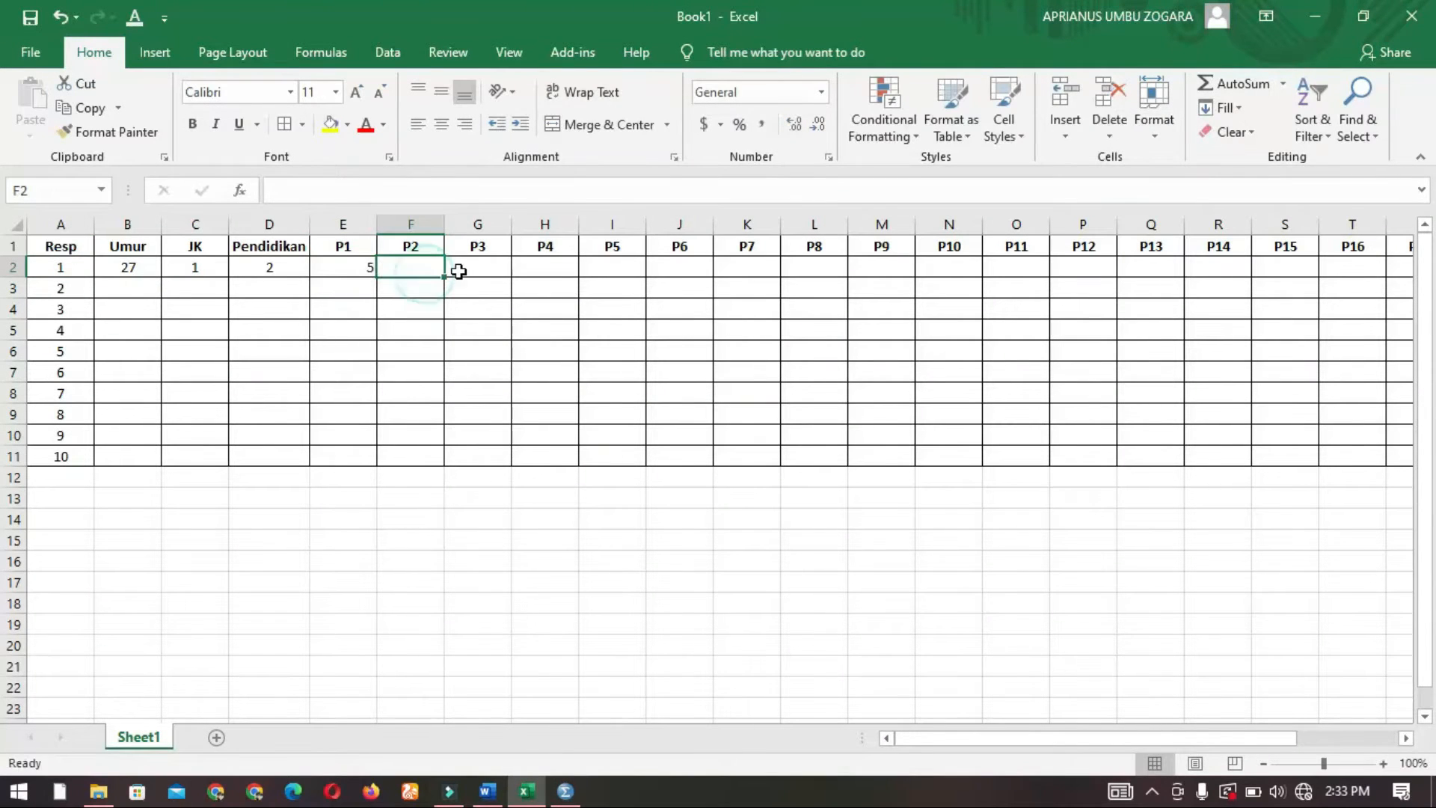
Look up the answers to statements 2 and 3 in Word and enter 4 under both P2 and P3 in row 2 of the Excel sheet
click(487, 791)
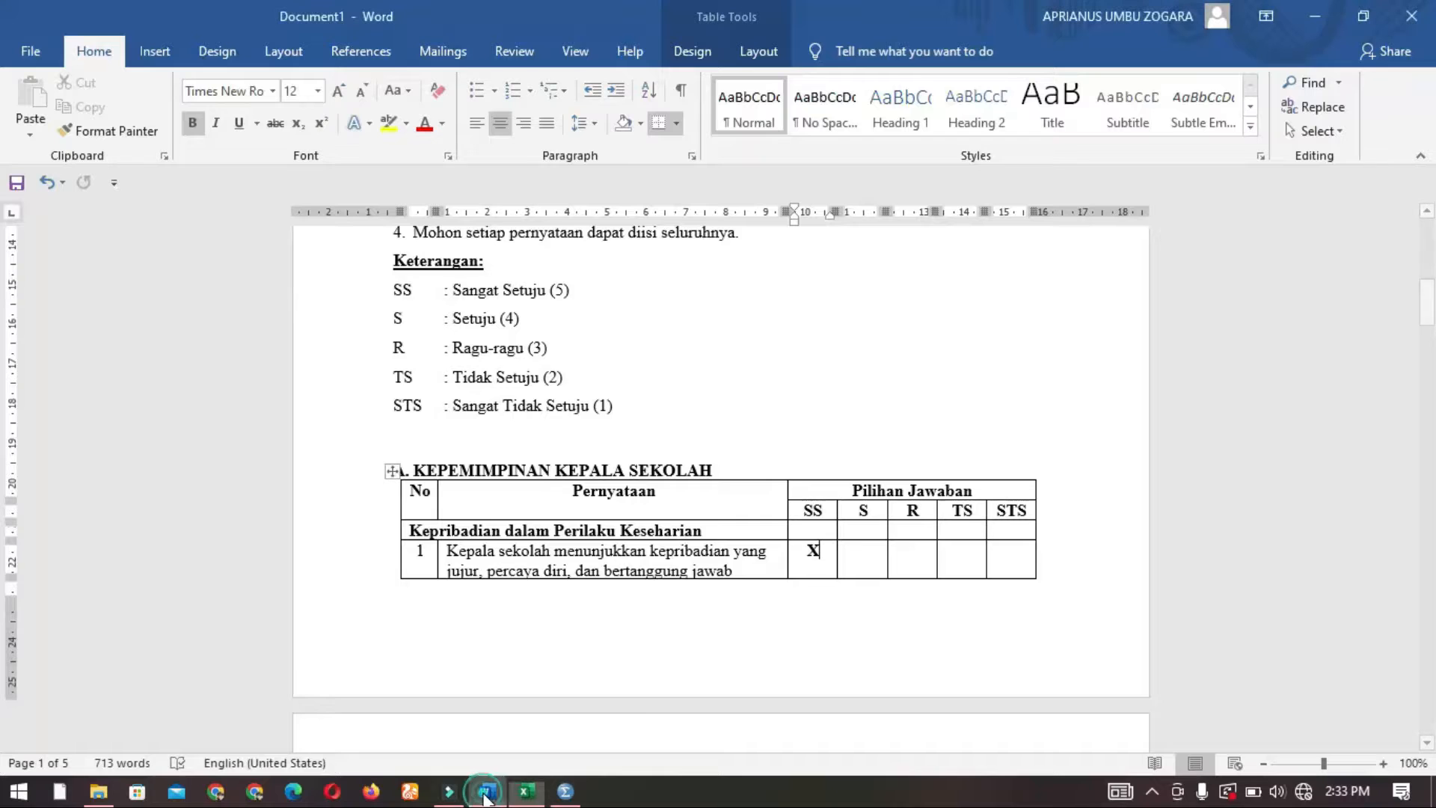
scroll(819, 550, down, 5)
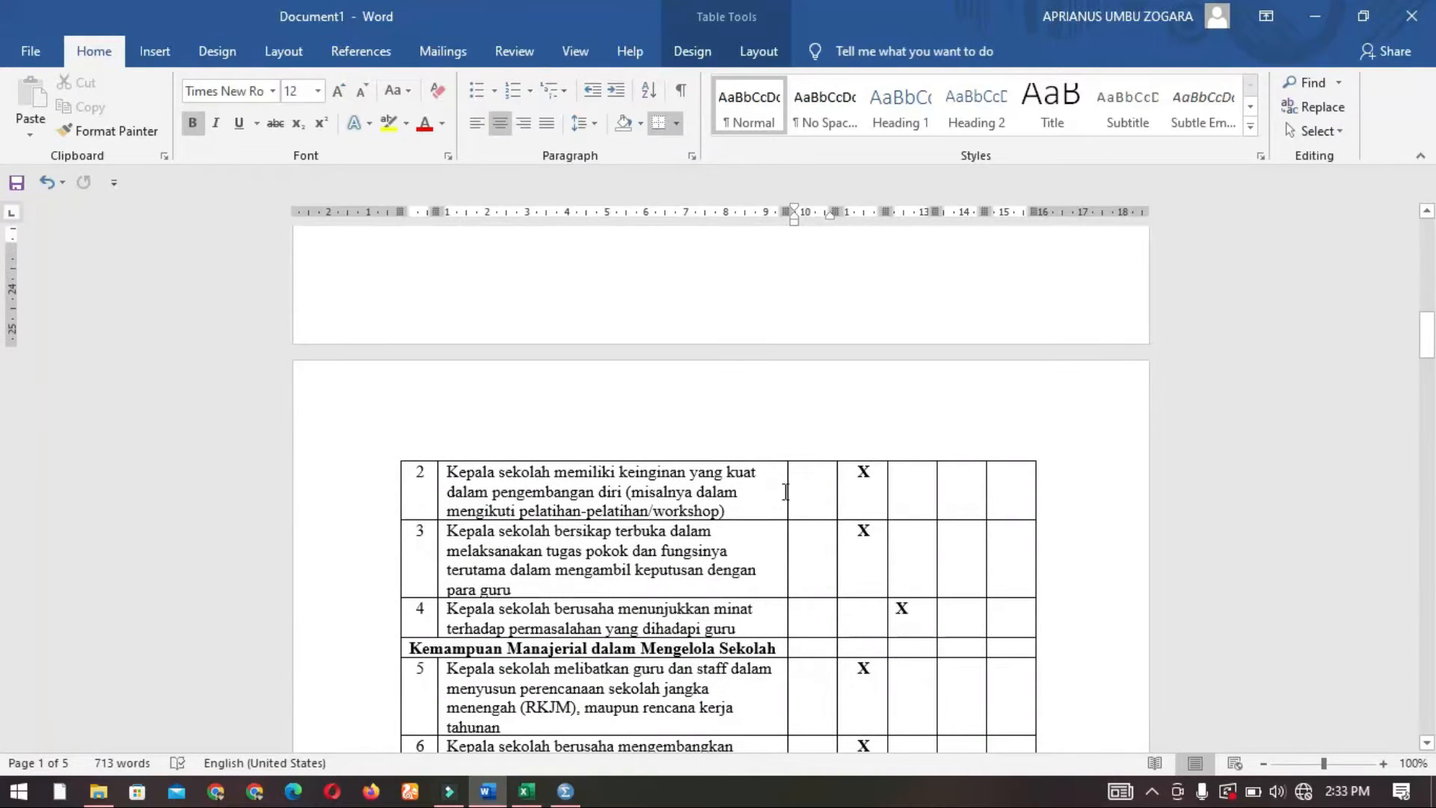
scroll(852, 551, up, 4)
scroll(853, 551, down, 3)
click(527, 792)
text(4)
key(Tab)
text(4)
key(Tab)
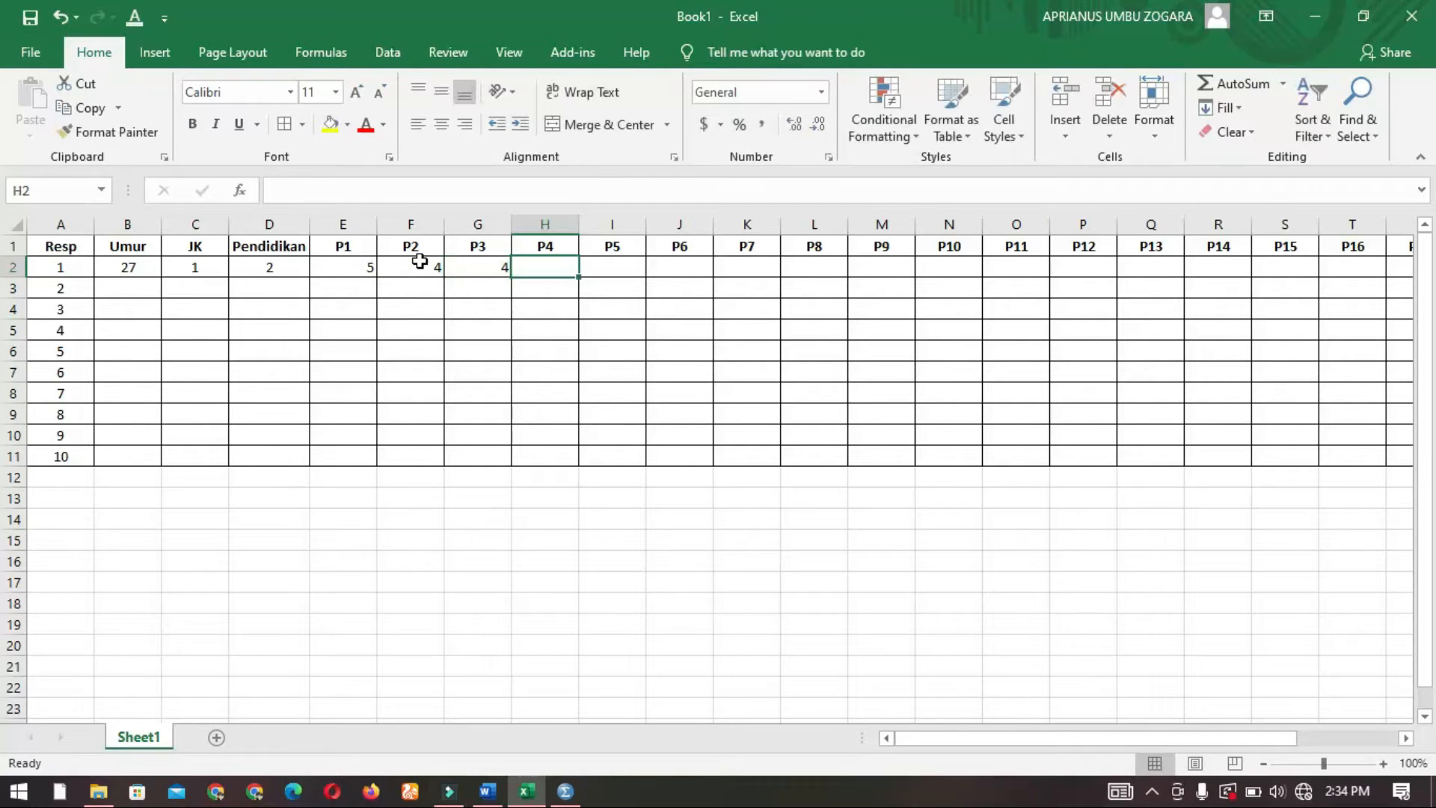
Look up the answer to statement 4 in Word and enter 3 under P4 in H2 of the Excel sheet
click(488, 792)
scroll(833, 388, down, 1)
scroll(853, 408, down, 1)
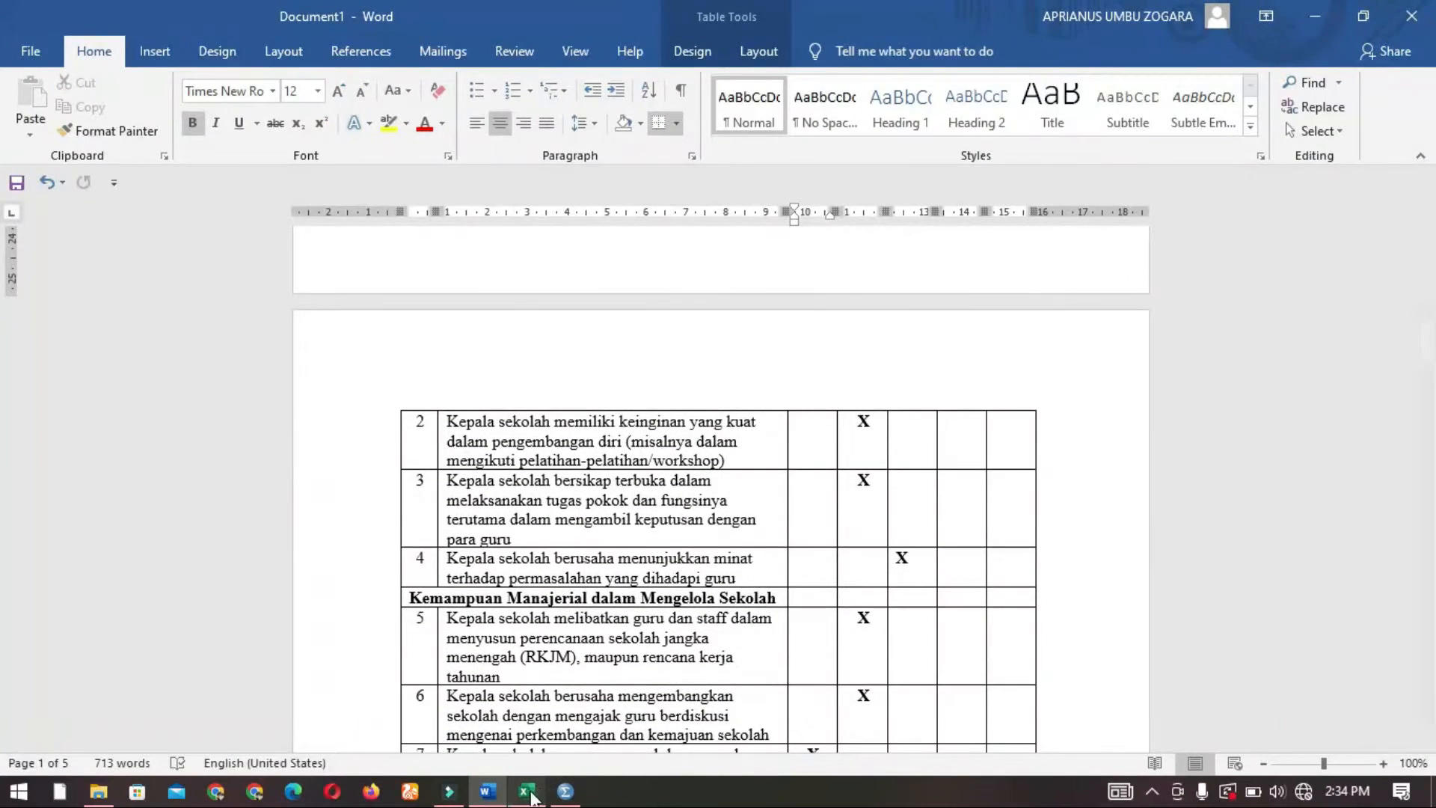
click(527, 792)
text(3)
key(Tab)
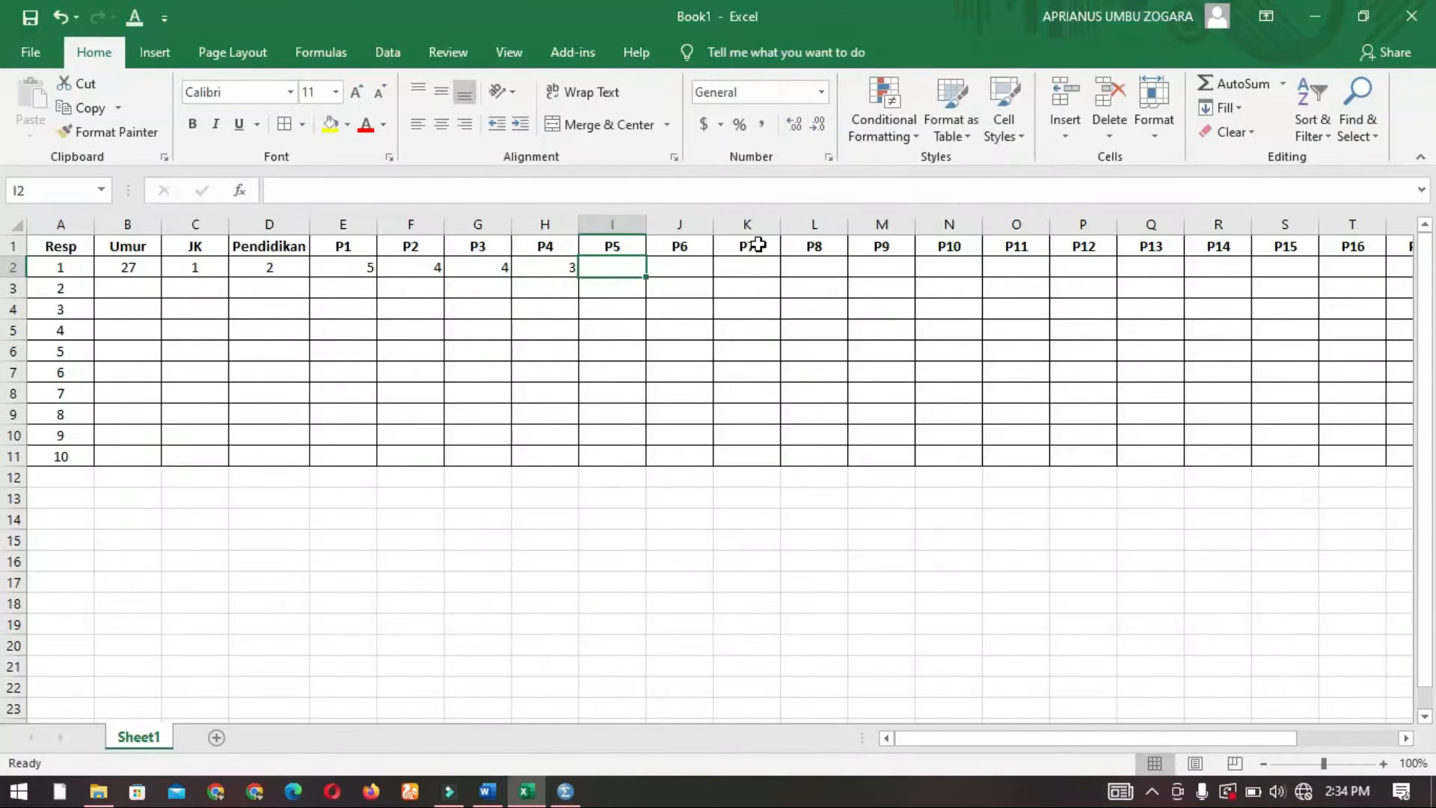
Look up the answers to statements 5 and 6 in Word and enter 4 under both P5 and P6 in Excel row 2
click(488, 792)
scroll(852, 482, down, 2)
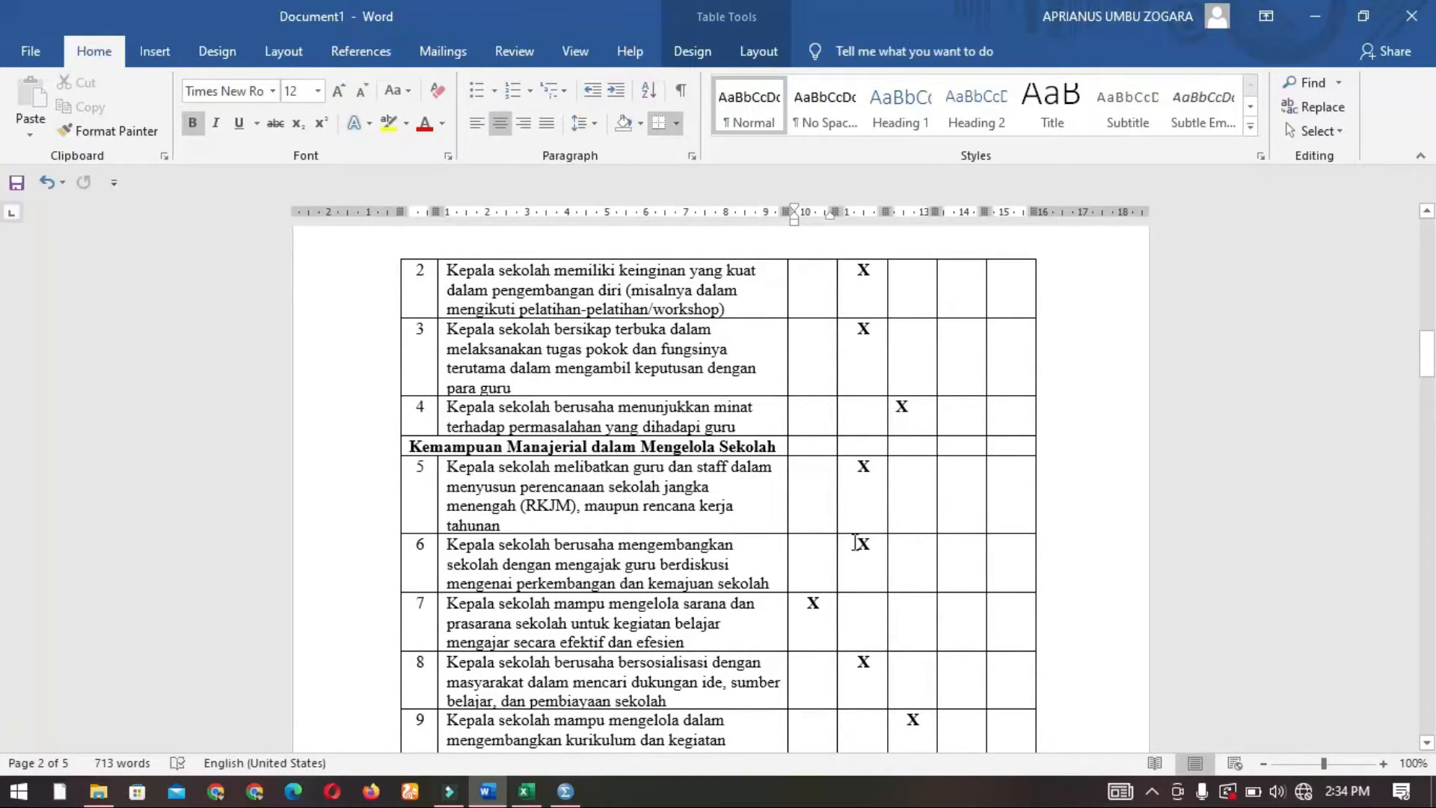
click(526, 792)
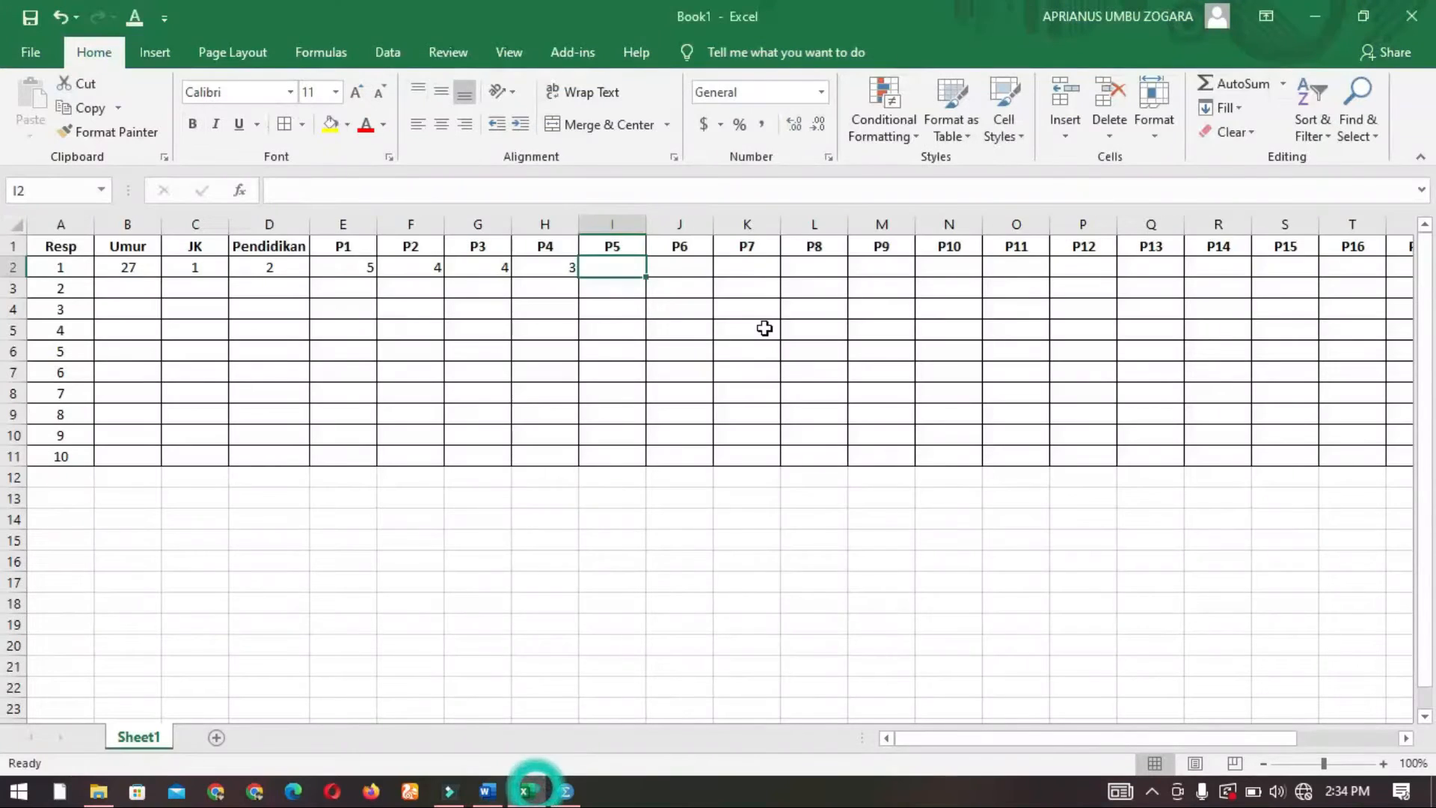
text(4)
key(Tab)
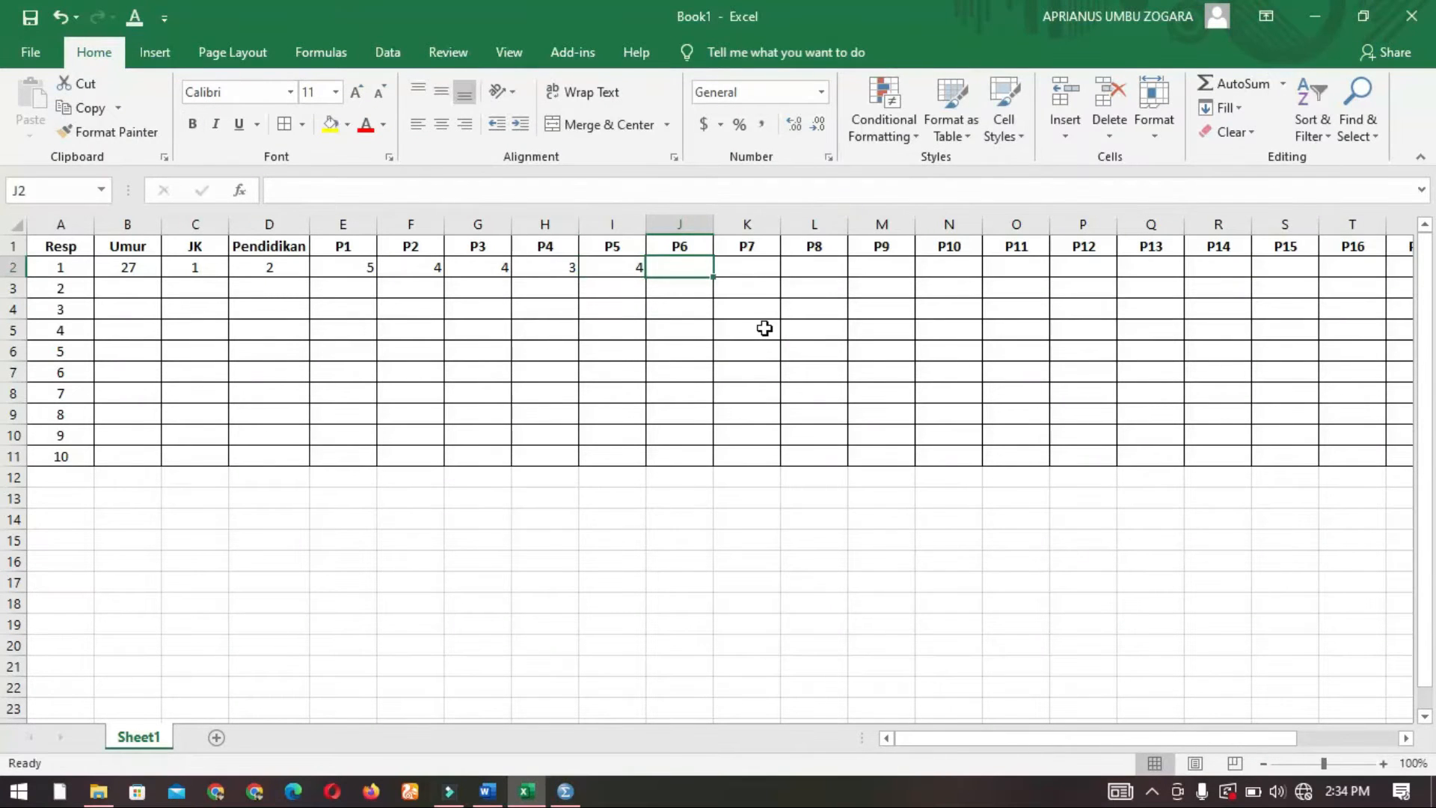
text(4)
key(Tab)
Look up the answers to statements 7 to 9 in Word and enter 5, 4 and 3 under P7, P8 and P9 in Excel row 2
click(488, 791)
scroll(827, 464, down, 1)
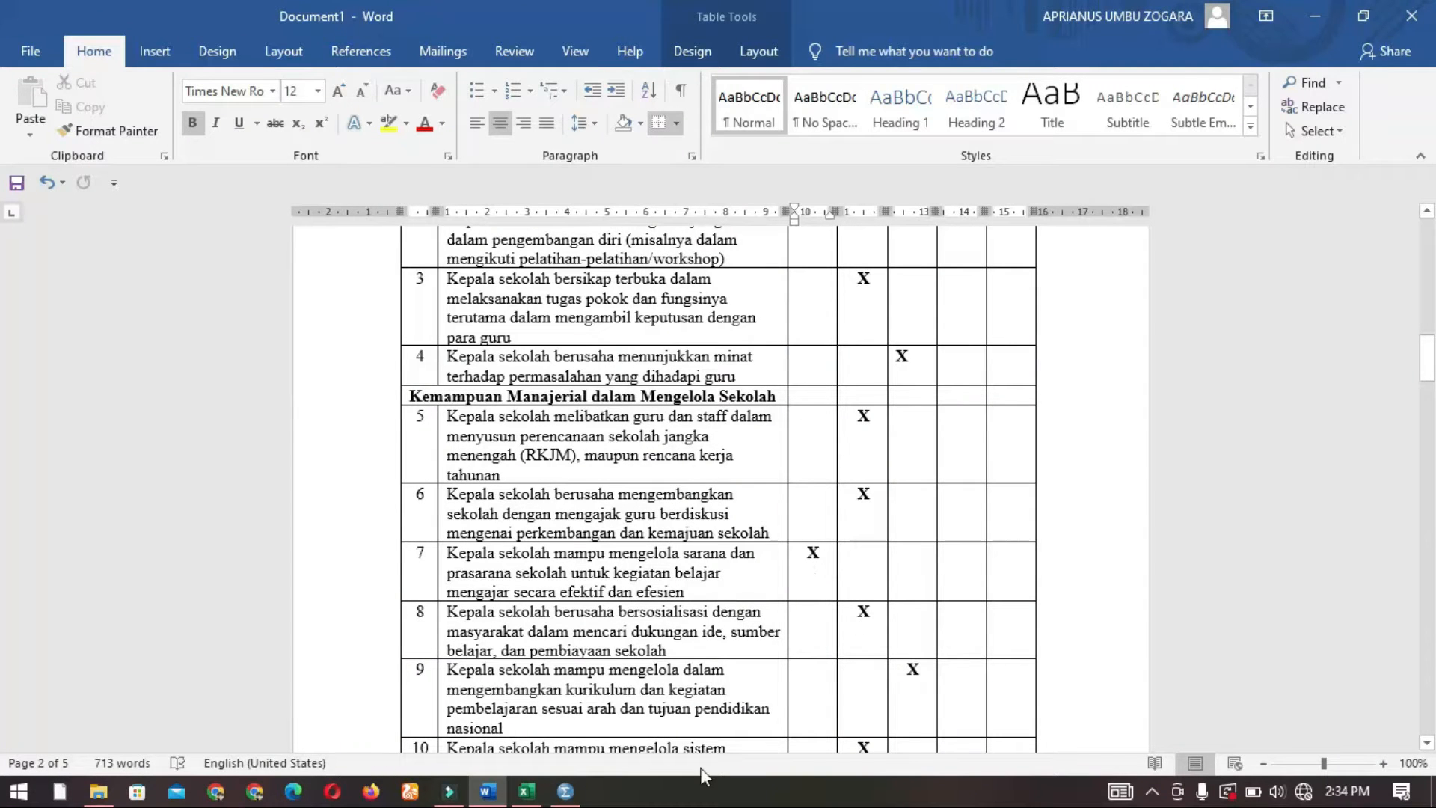
mouse_move(526, 792)
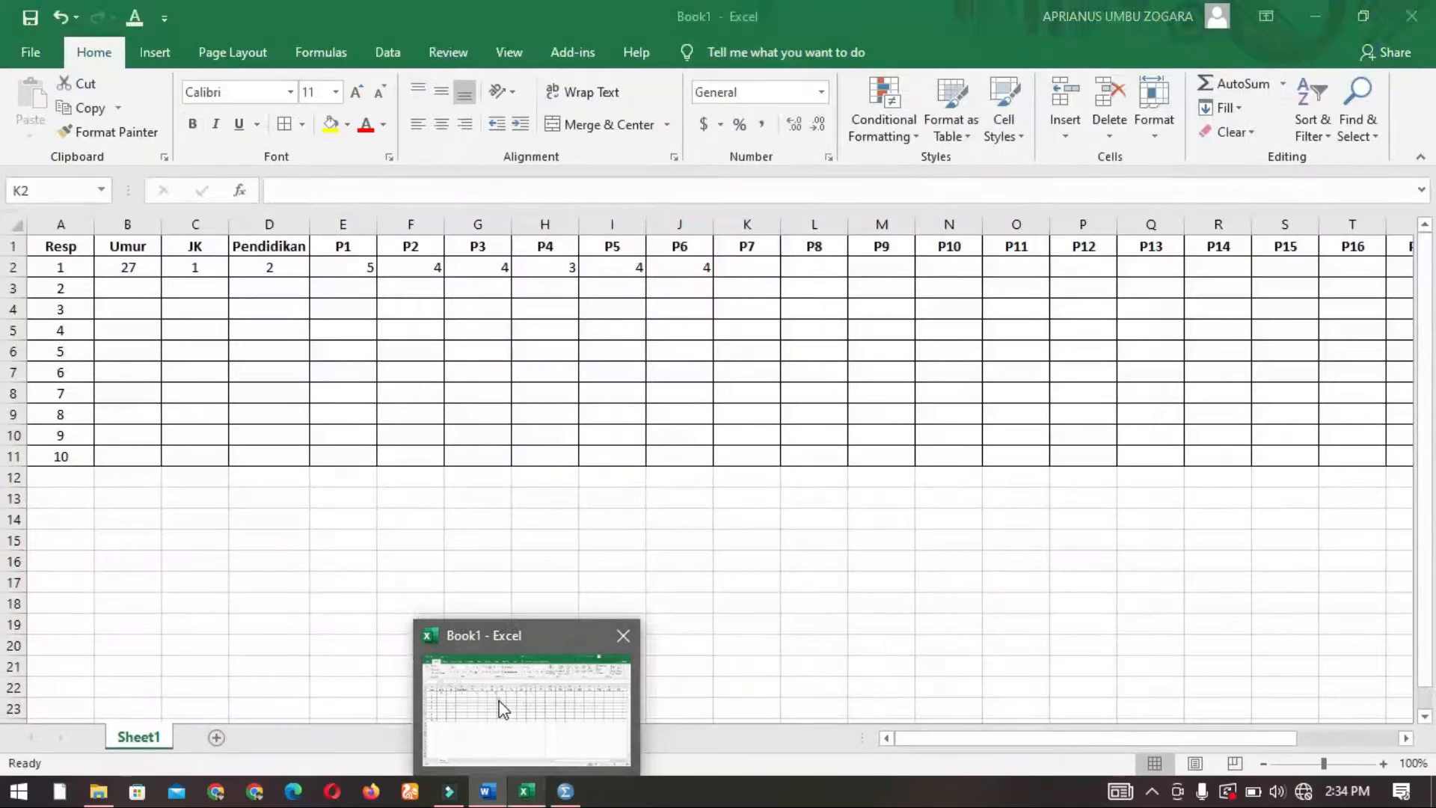
click(501, 707)
text(5)
key(Tab)
text(4)
key(Tab)
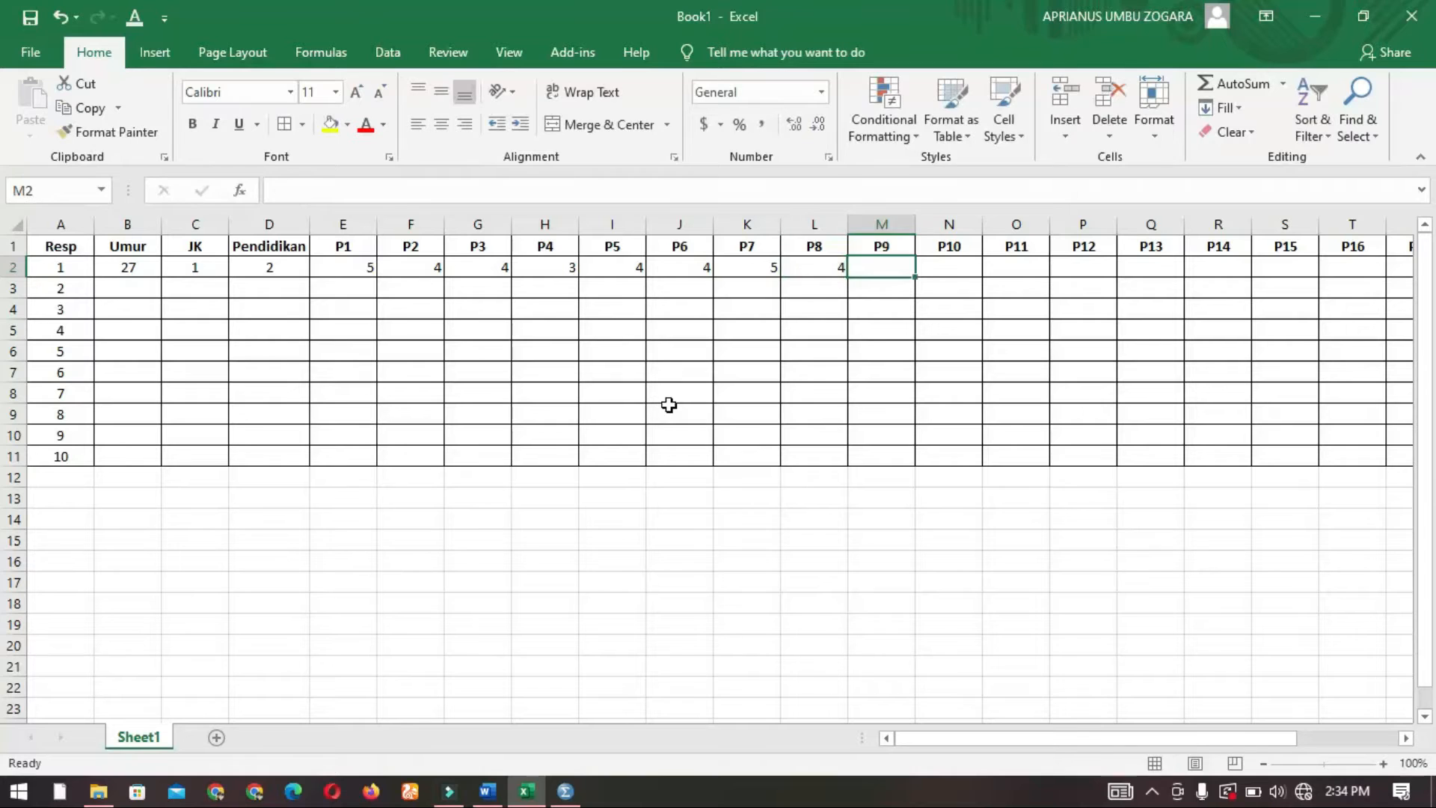
text(3)
key(Tab)
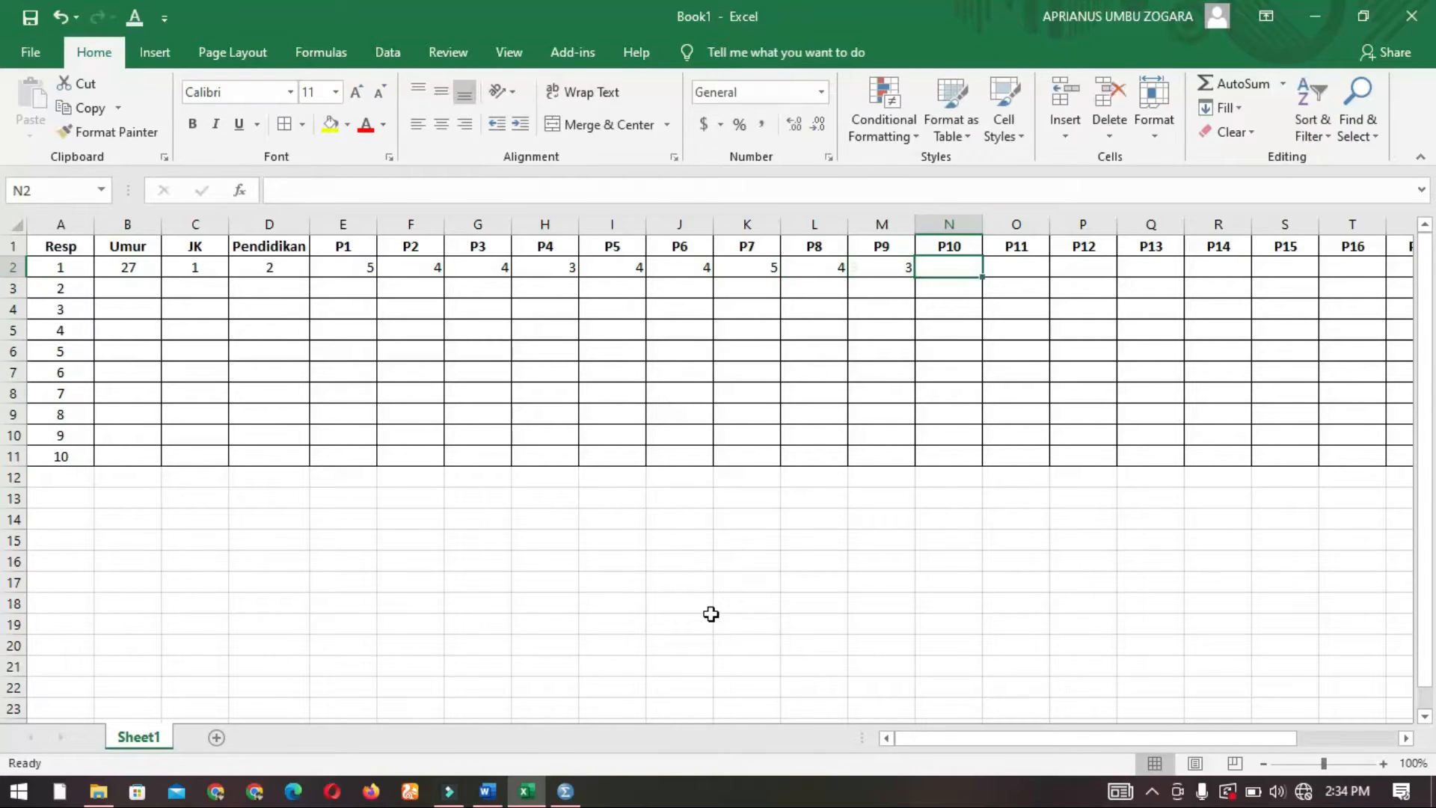
Look up the answers to statements 10 to 12 in Word and enter 4, 4 and 5 under P10, P11 and P12 in Excel row 2
click(488, 791)
scroll(867, 650, down, 2)
scroll(866, 651, up, 1)
scroll(866, 651, down, 5)
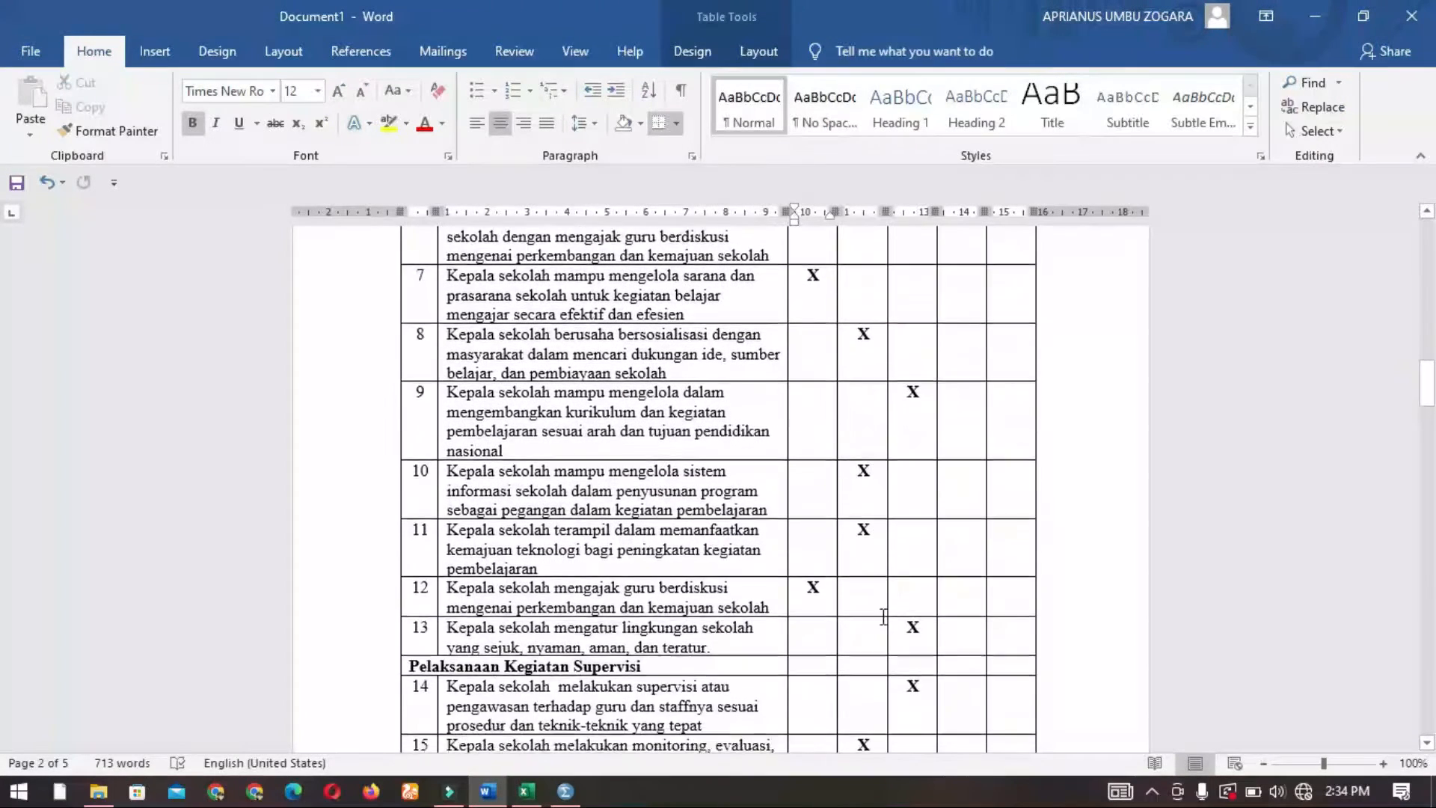
click(526, 791)
text(4)
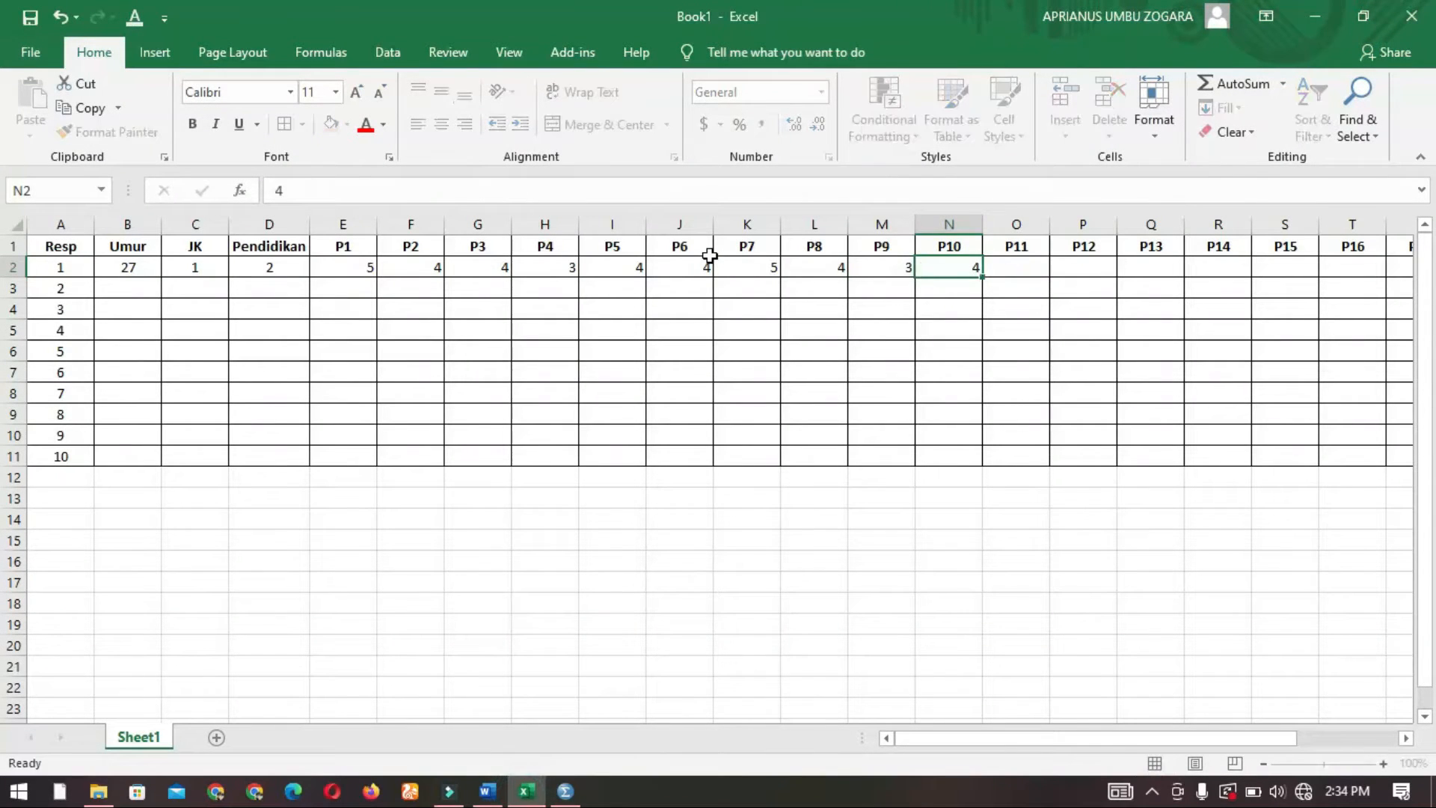
key(Tab)
text(4)
key(Tab)
text(5)
key(Tab)
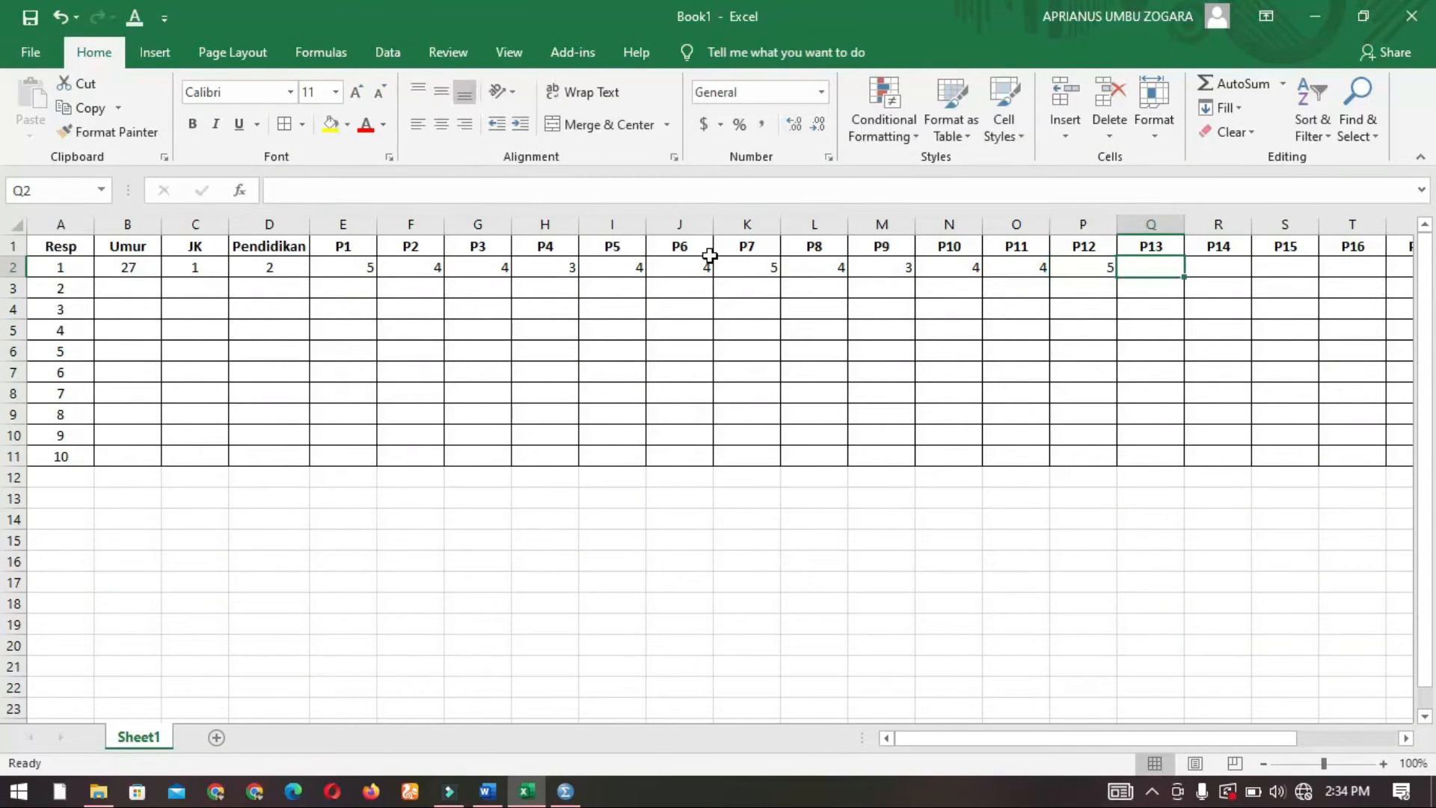
Look up the answers to statements 13 to 15 in Word and enter 3, 3 and 4 under P13, P14 and P15 in Excel row 2
click(487, 792)
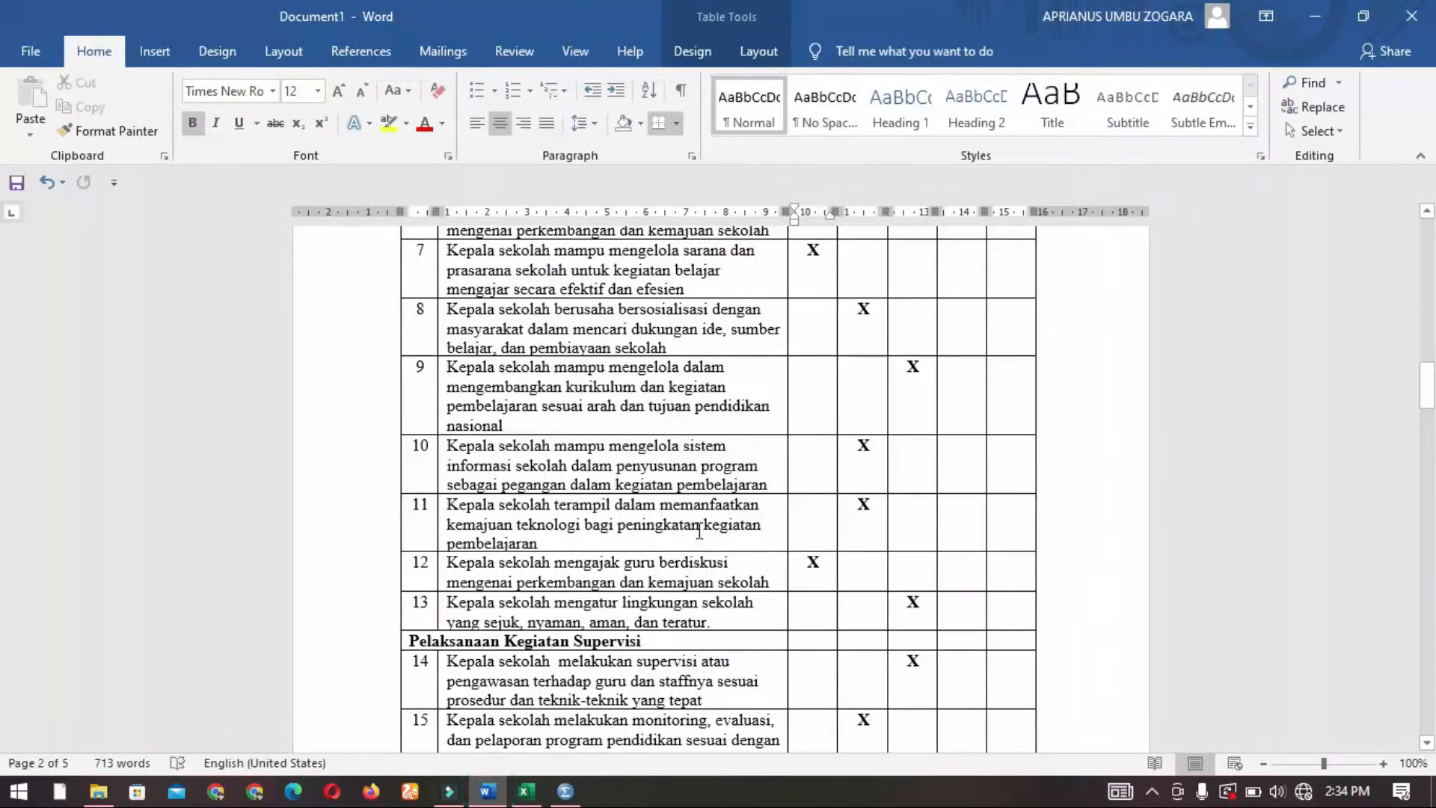
scroll(819, 492, down, 1)
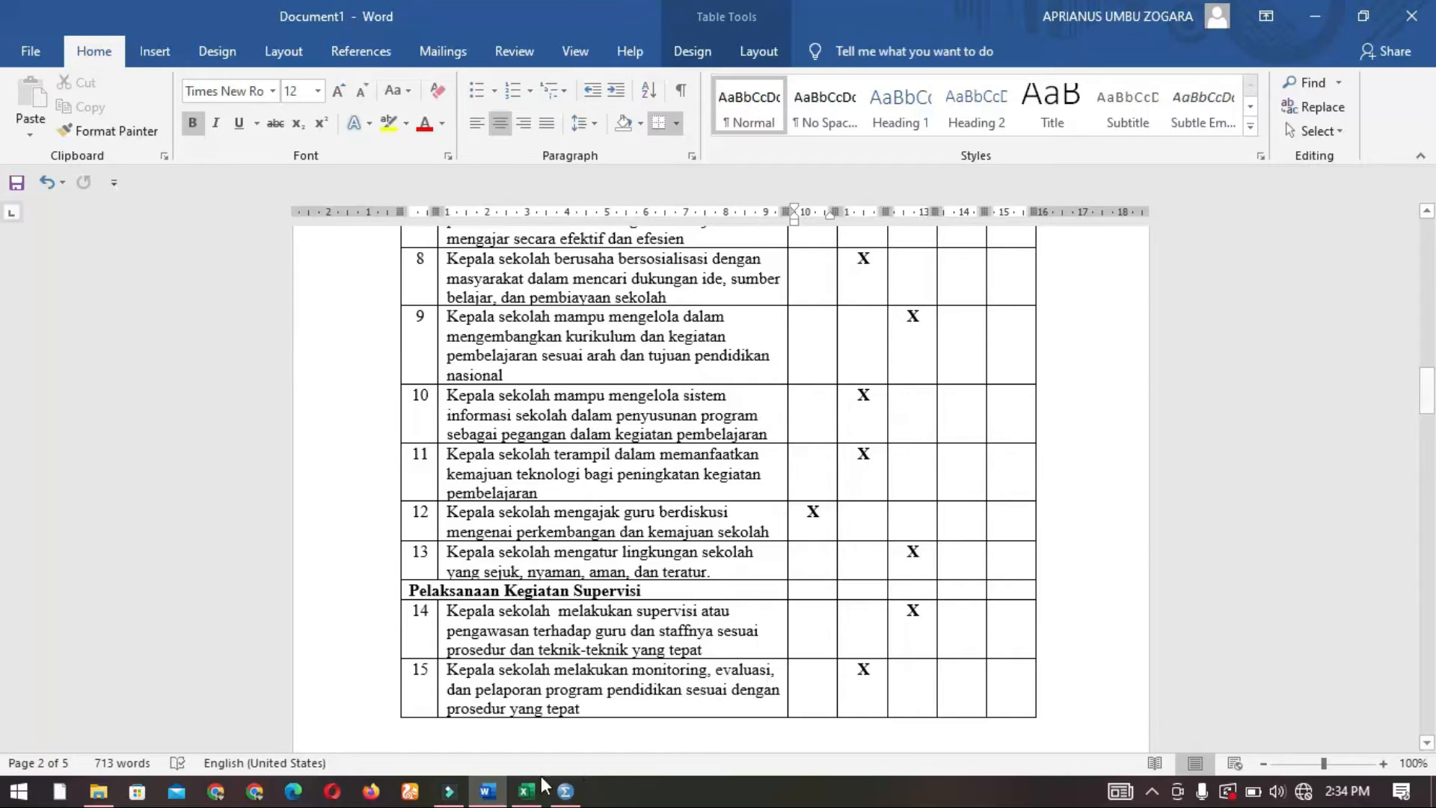
click(527, 791)
text(3)
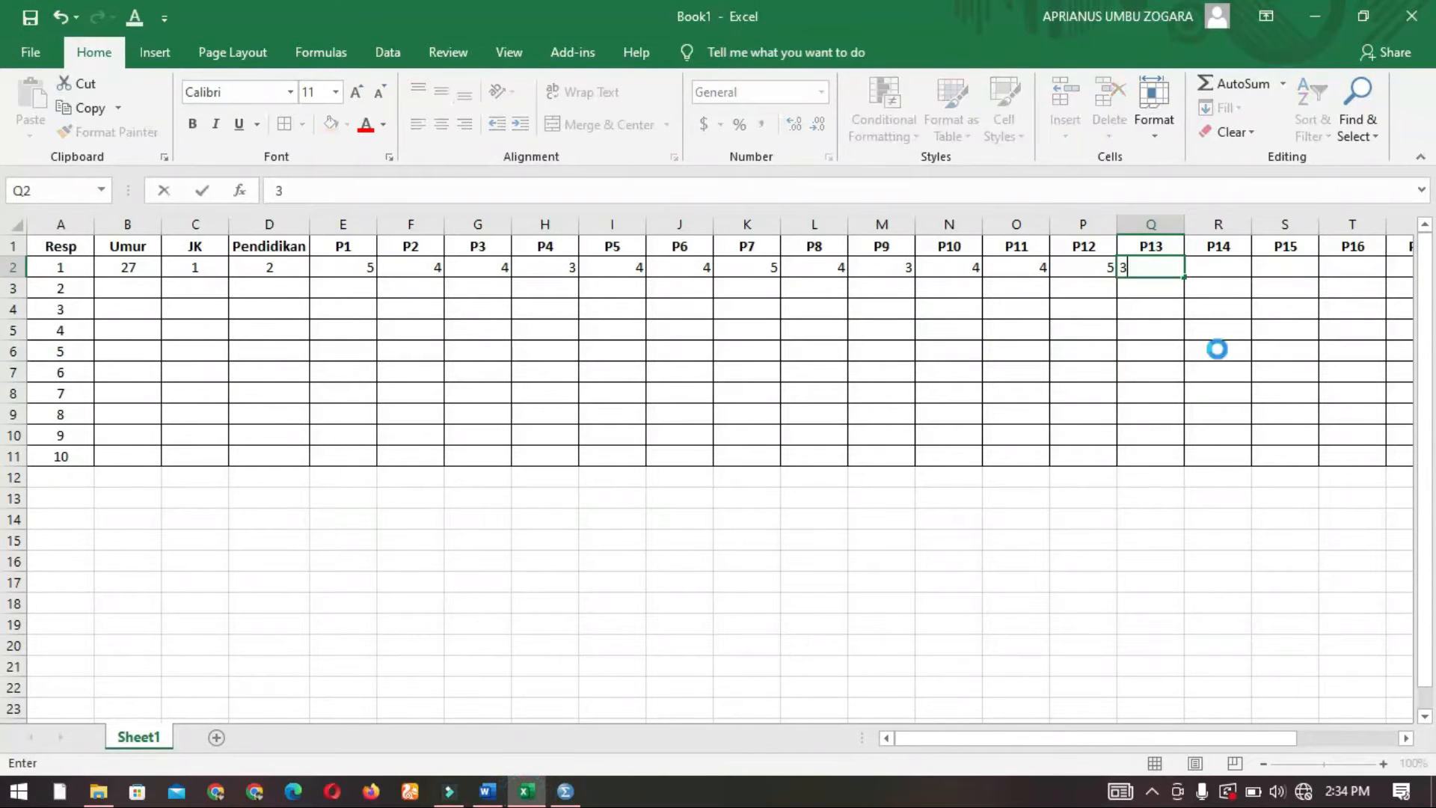
key(Tab)
text(3)
key(Tab)
text(4)
key(Tab)
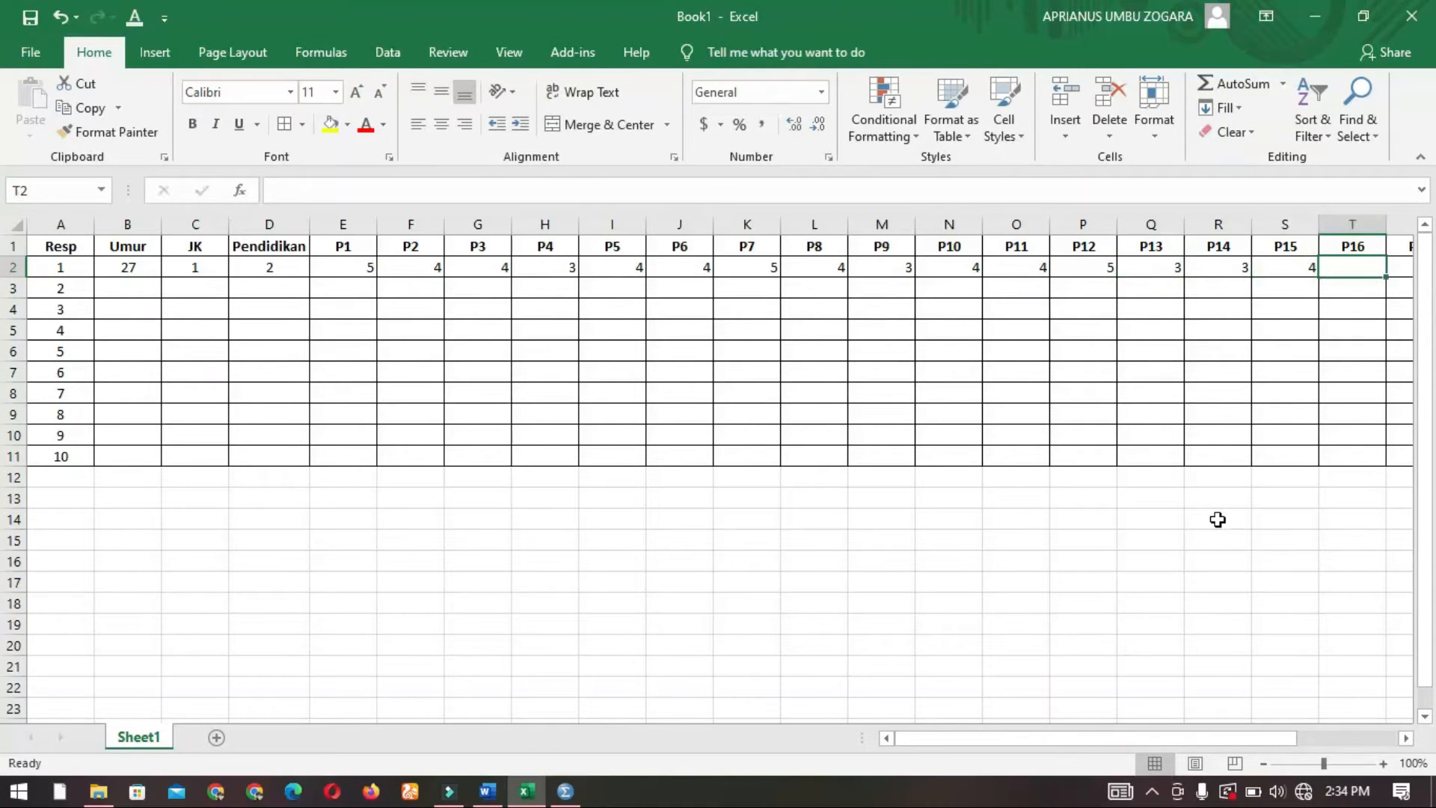
Look up the answers to statements 16 to 18 in Word and enter 3, 5 and 5 under P16, P17 and P18 in Excel row 2
click(488, 791)
scroll(868, 382, down, 5)
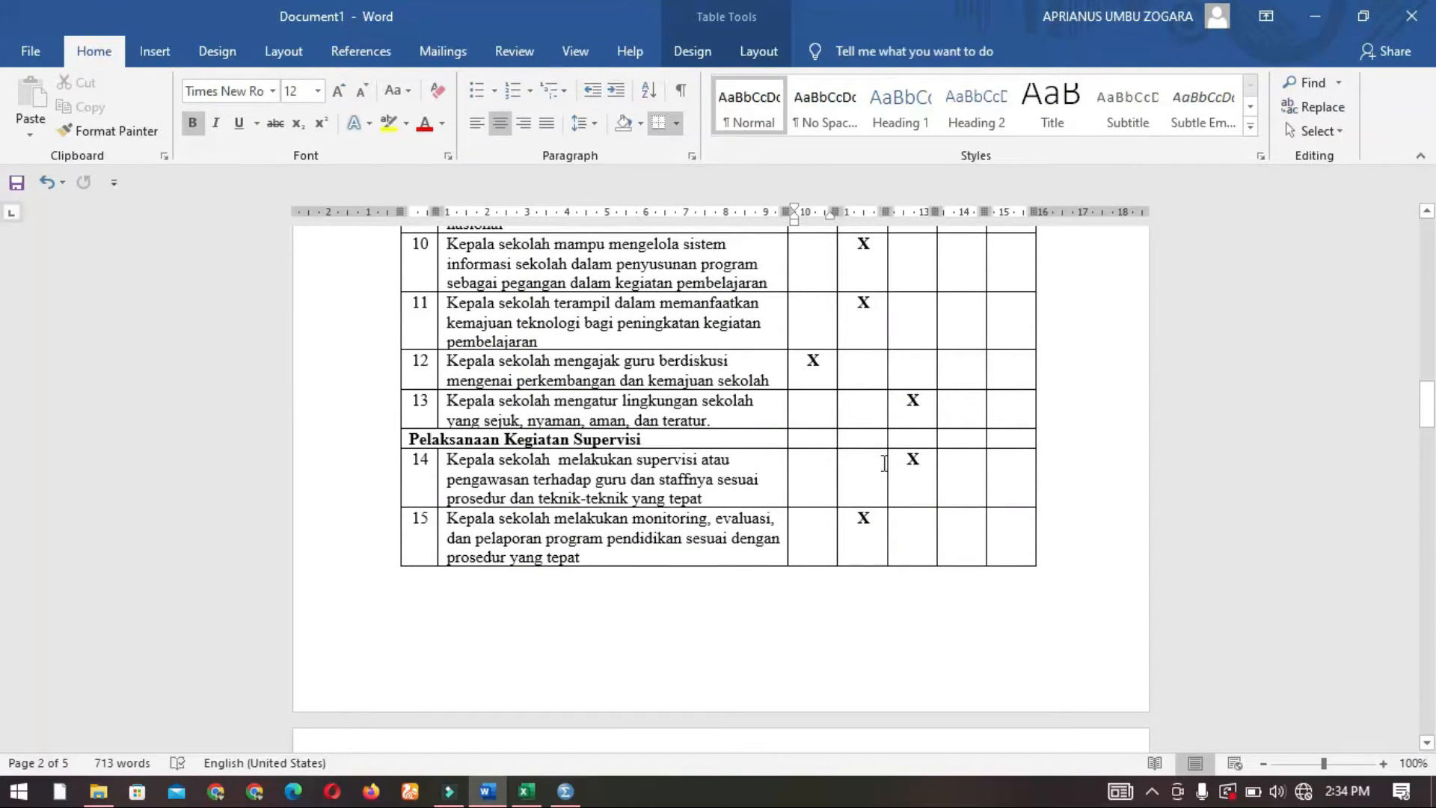
scroll(897, 447, down, 6)
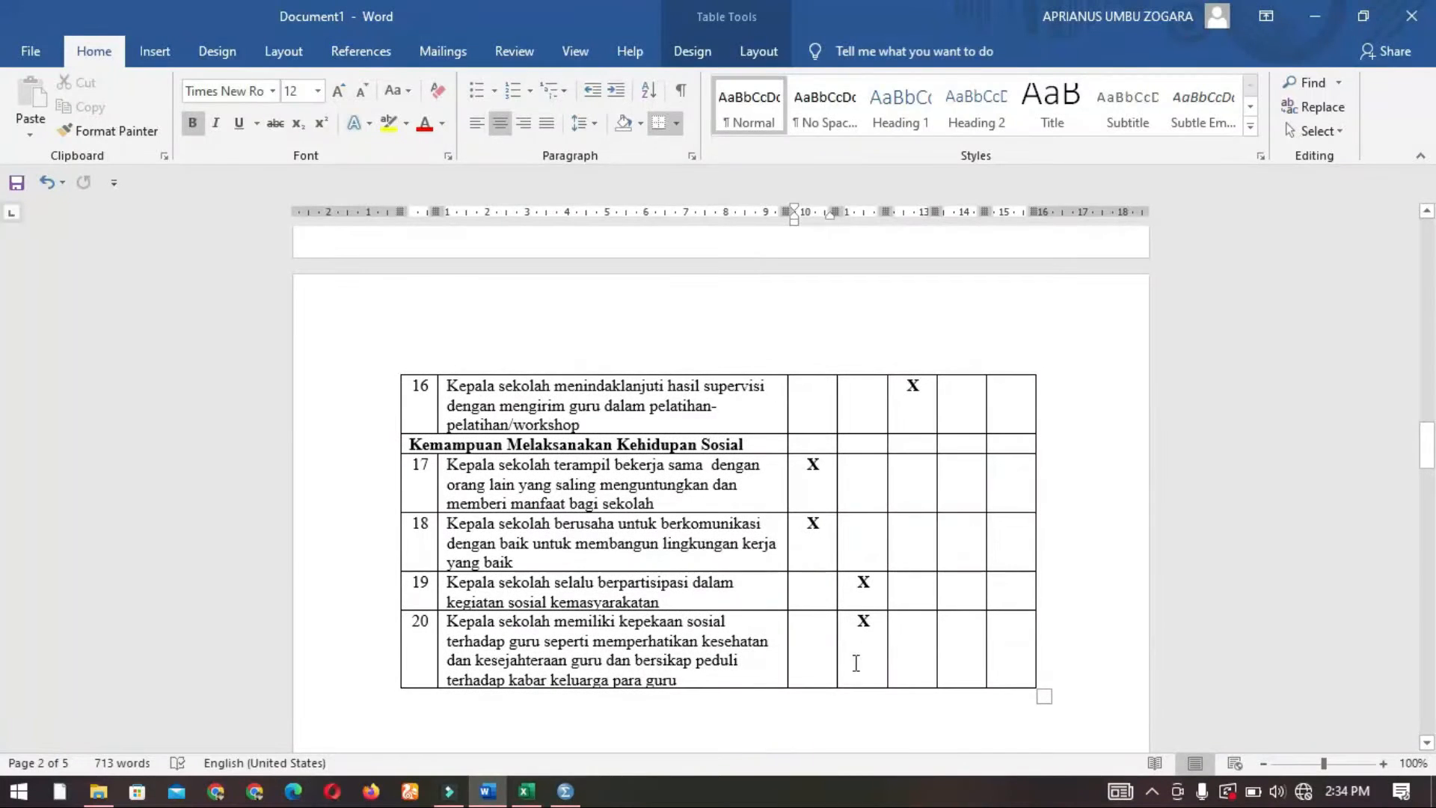
click(526, 790)
text(3)
key(Tab)
text(5)
key(Tab)
text(5)
key(Tab)
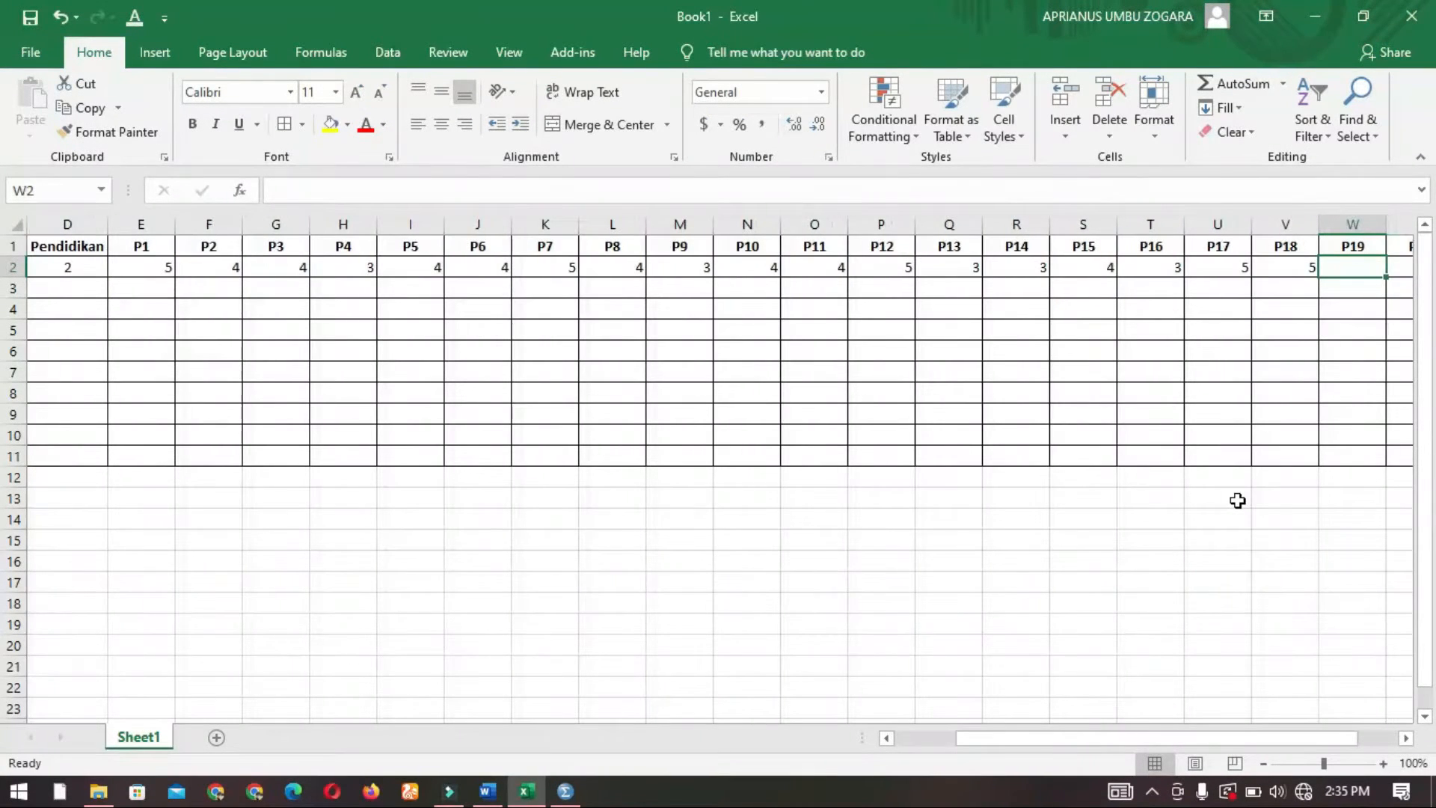
Enter 4 under both P20 and TOTAL in row 2, and check the answers to statements 19 and 20 in Word
key(Tab)
text(4)
key(Tab)
text(4)
key(Tab)
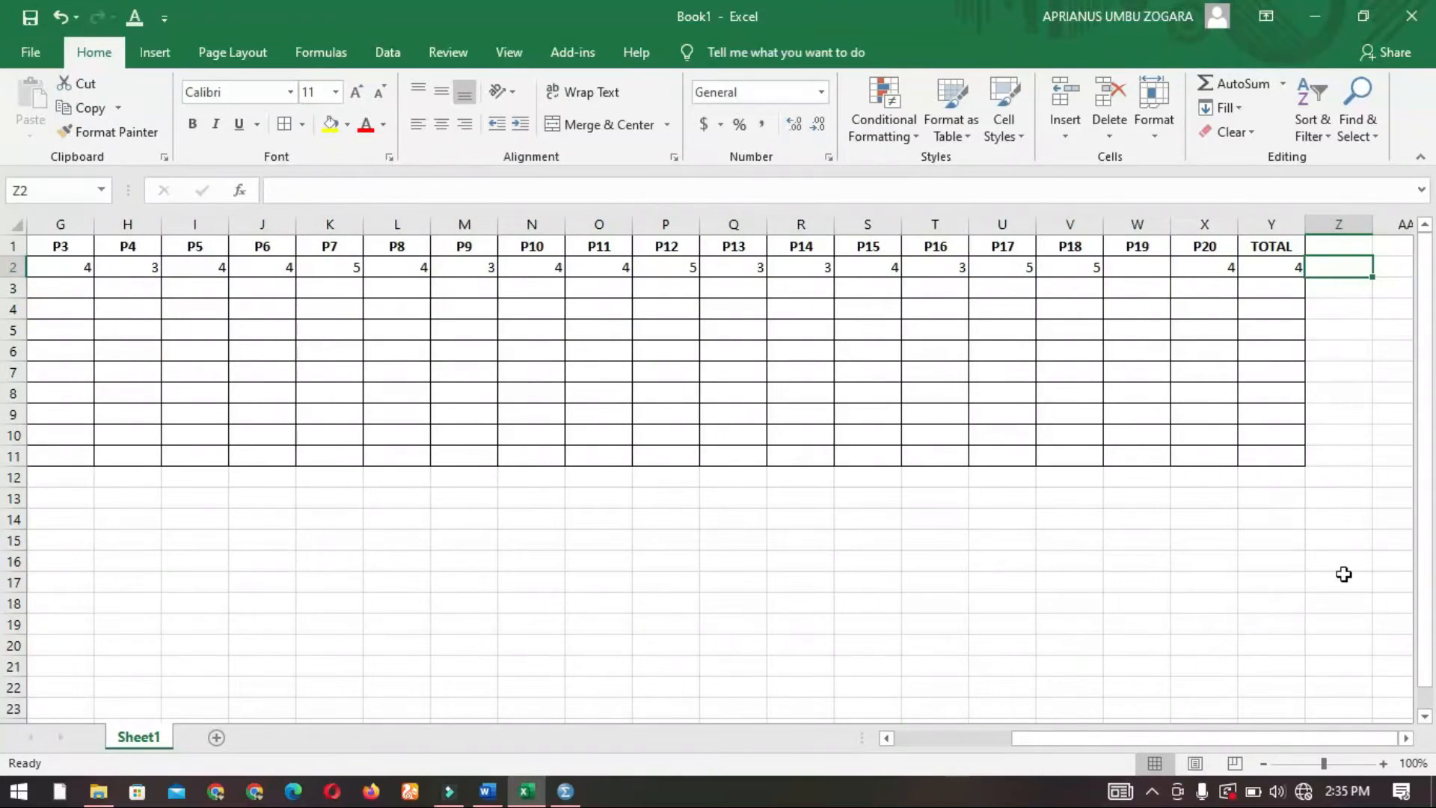
click(487, 790)
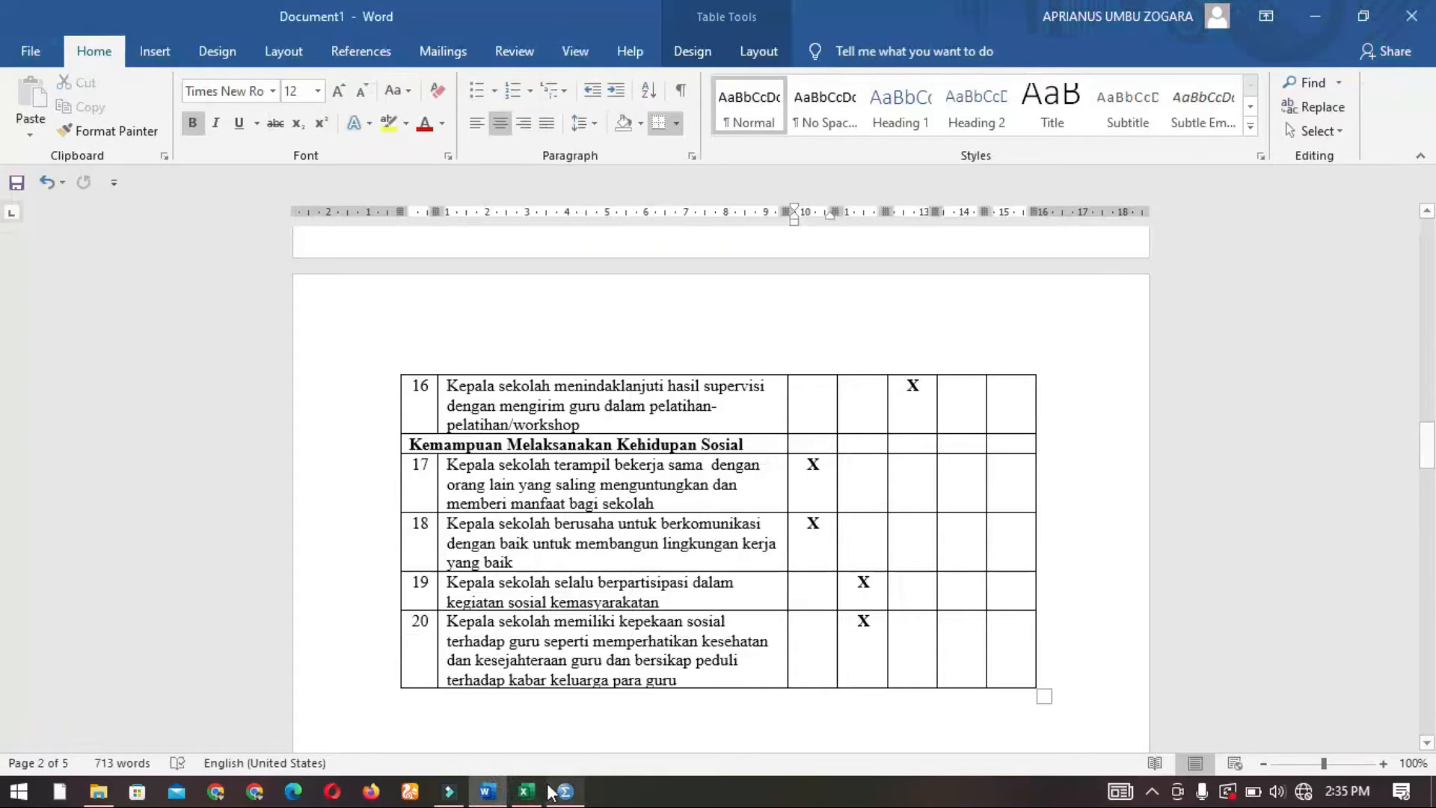
click(525, 793)
Center the answer values from P1 to P20 in row 2
drag(1050, 740, 897, 741)
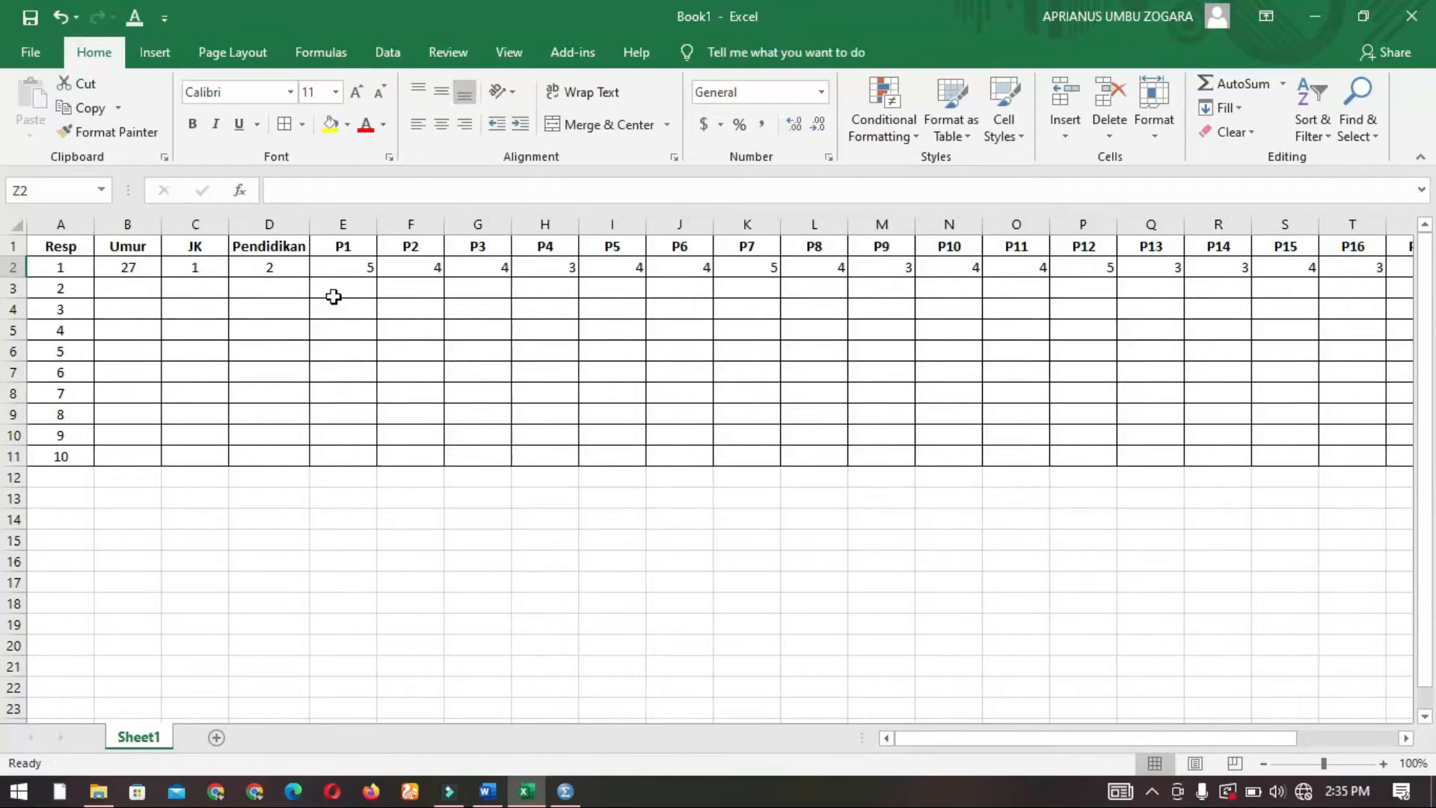
drag(332, 266, 1355, 268)
click(442, 126)
click(1006, 431)
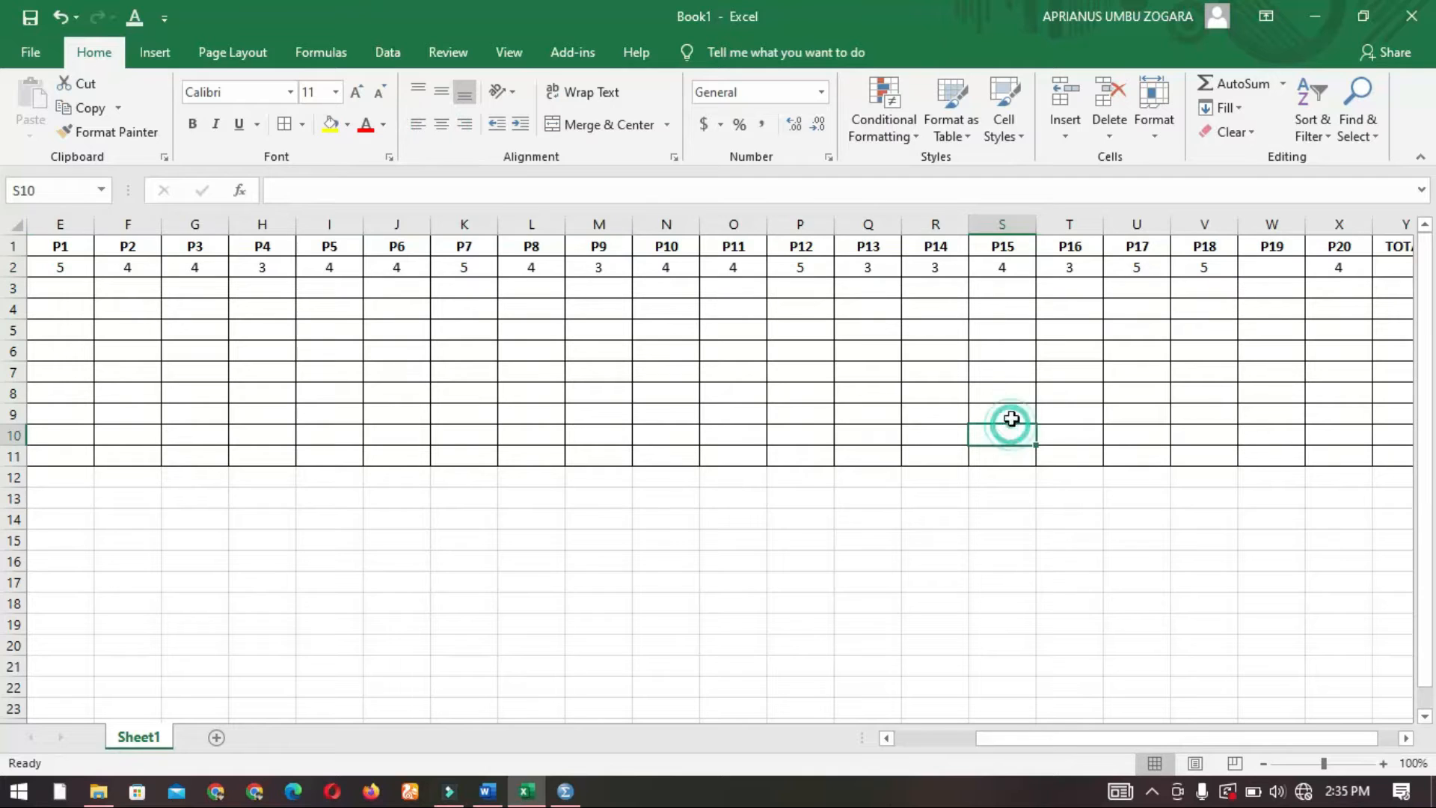
Enter the missing 4 under P19 in row 2 and clear the value under TOTAL
drag(1081, 739, 1101, 739)
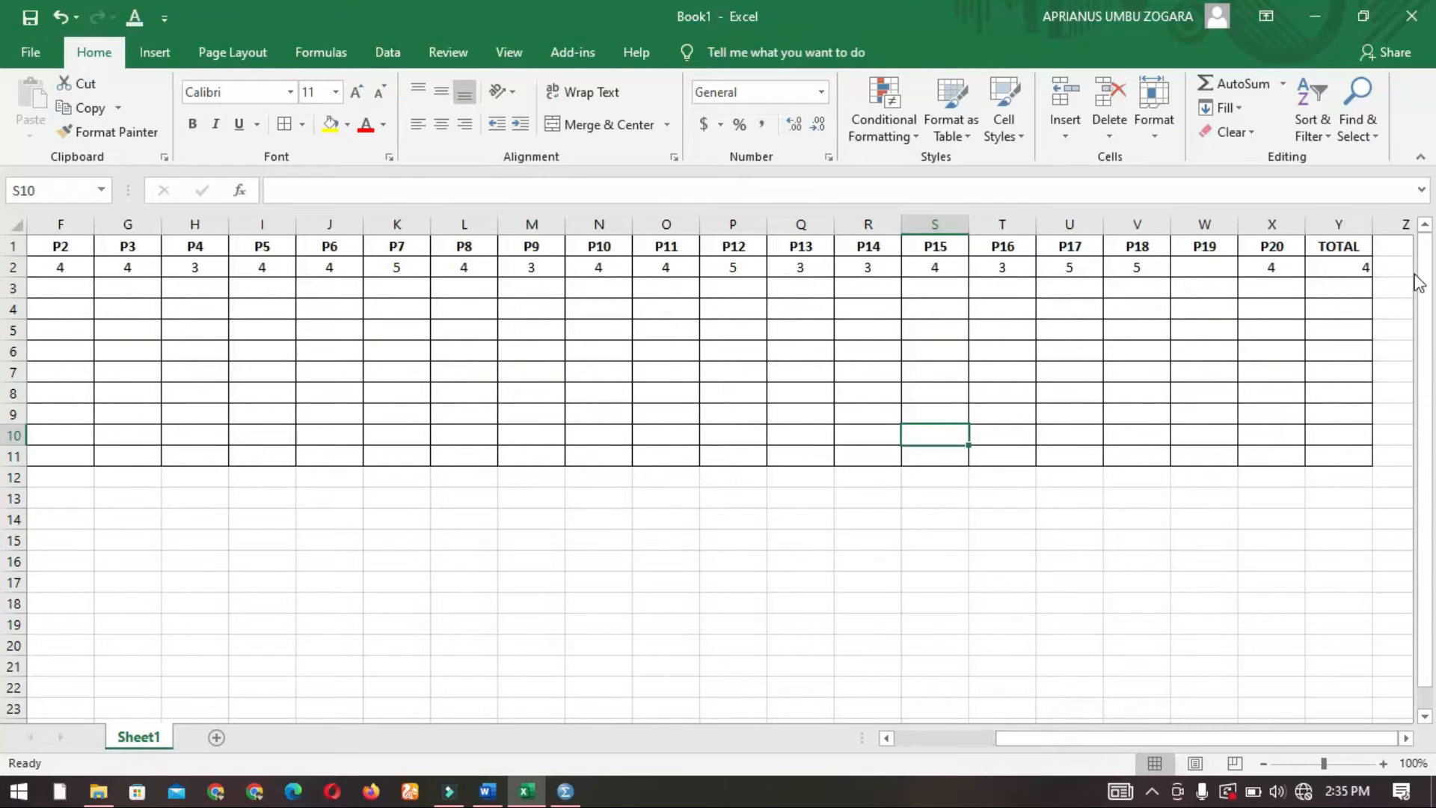
click(1357, 270)
click(1202, 269)
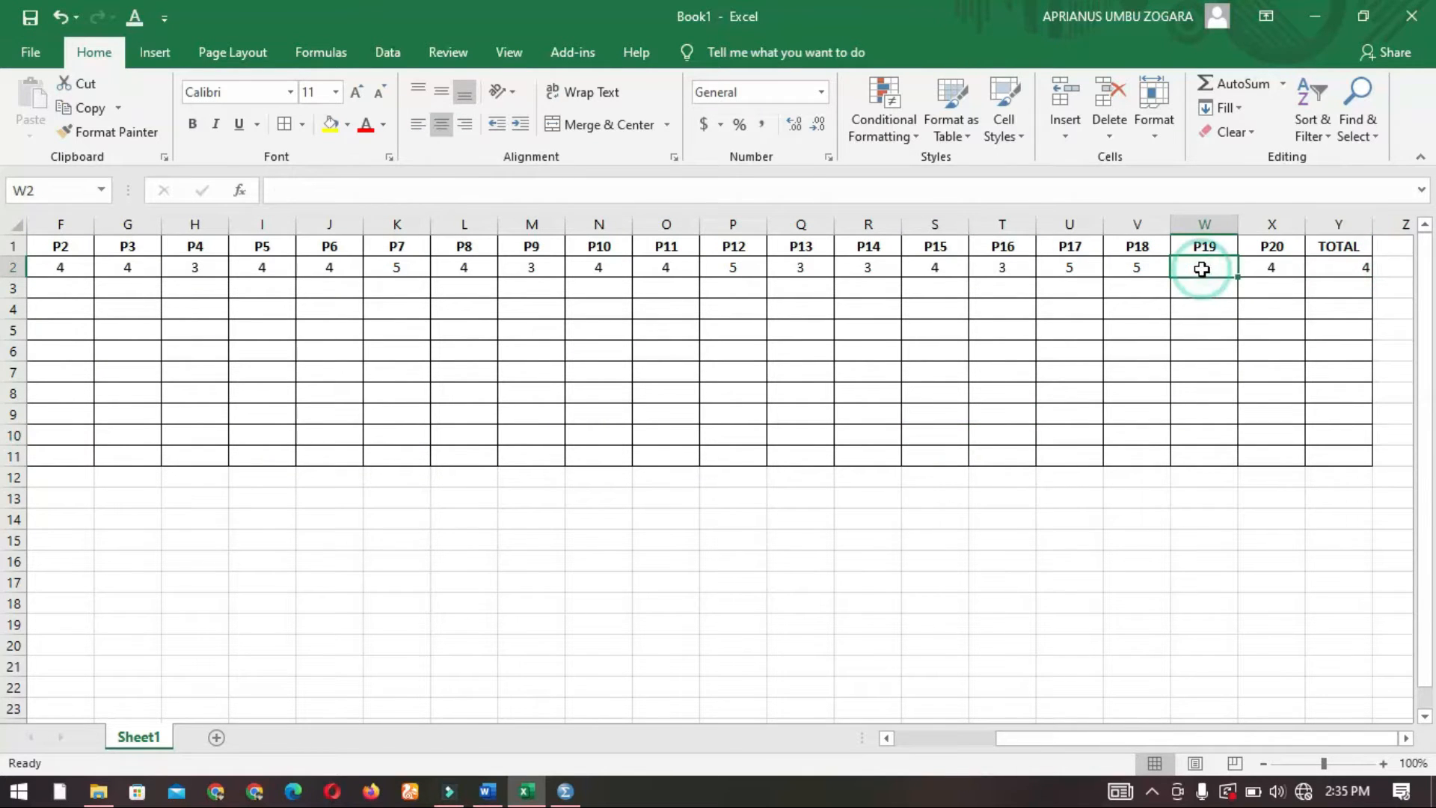
text(4)
key(Tab)
click(1358, 274)
key(Delete)
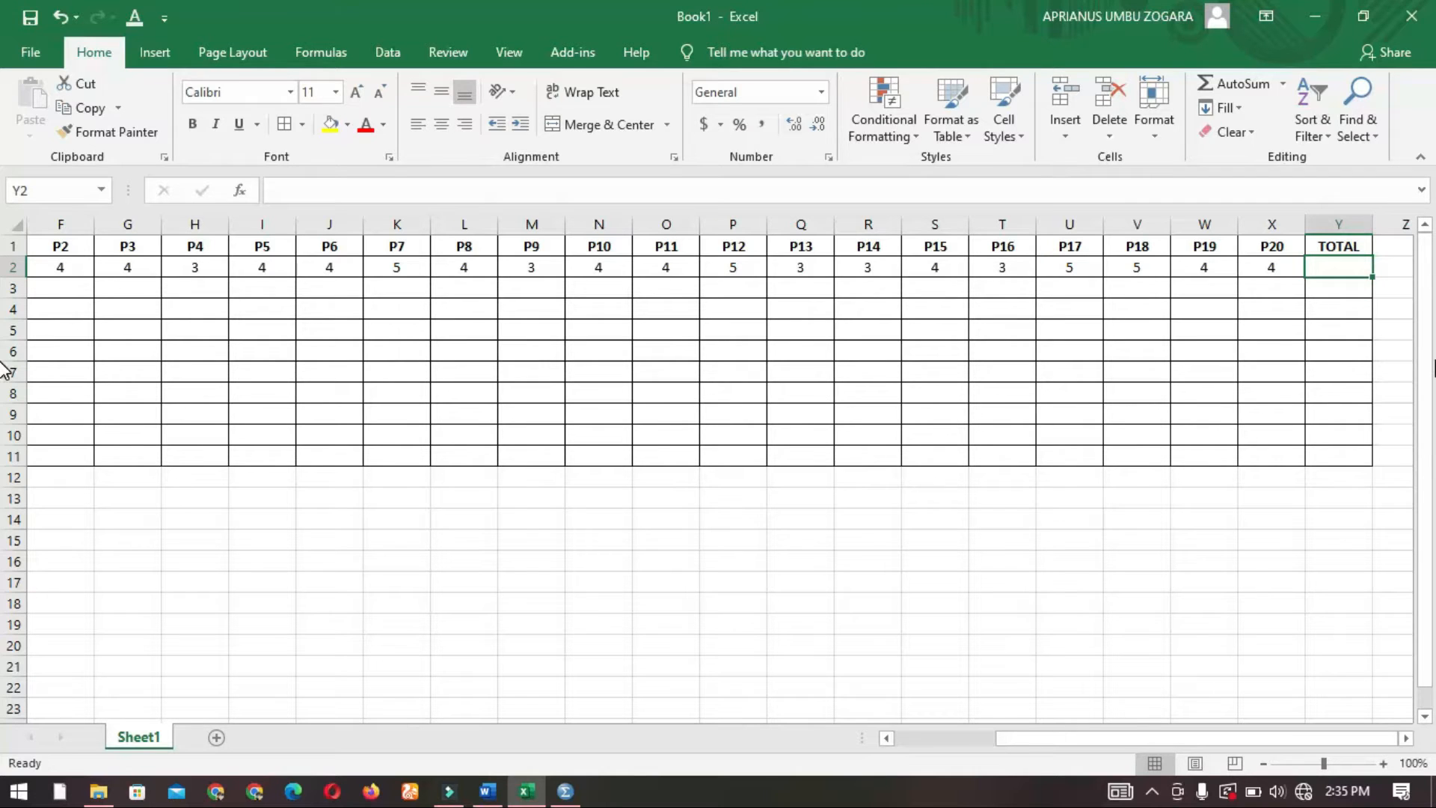
Sum the P1 to P20 answers of row 2 under TOTAL with the formula =SUM(E2:X2)
text(=sum()
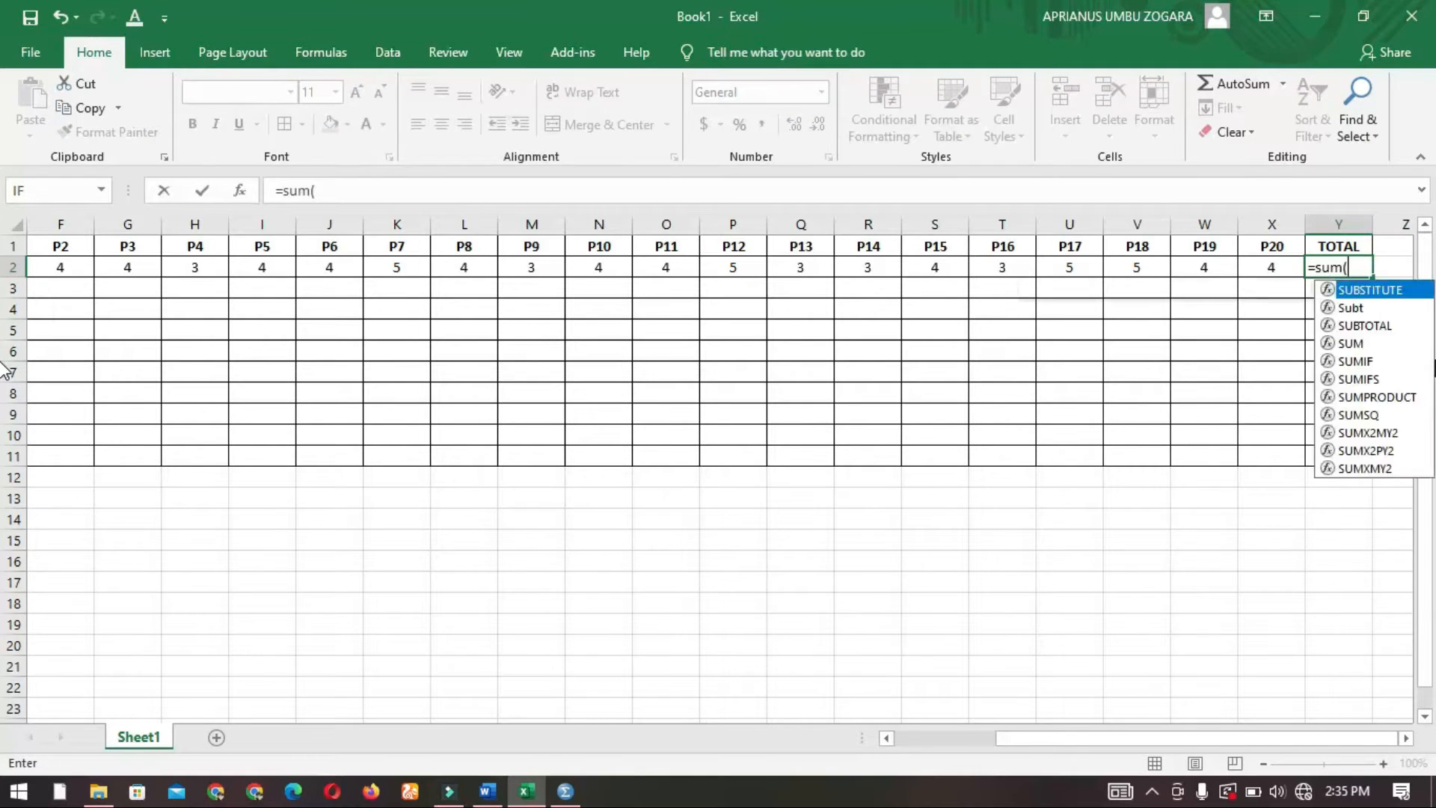
drag(1197, 739, 1085, 738)
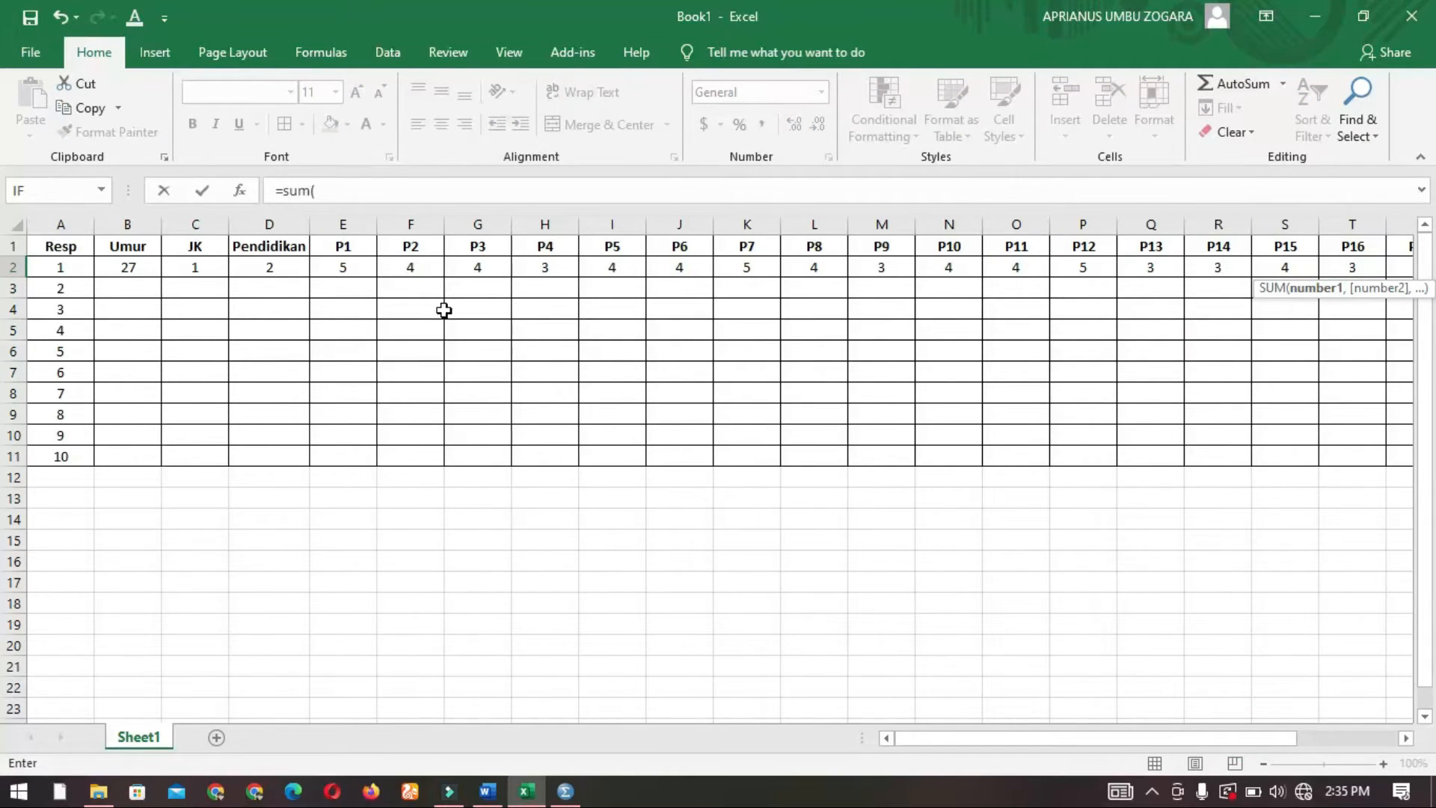
drag(341, 267, 1241, 275)
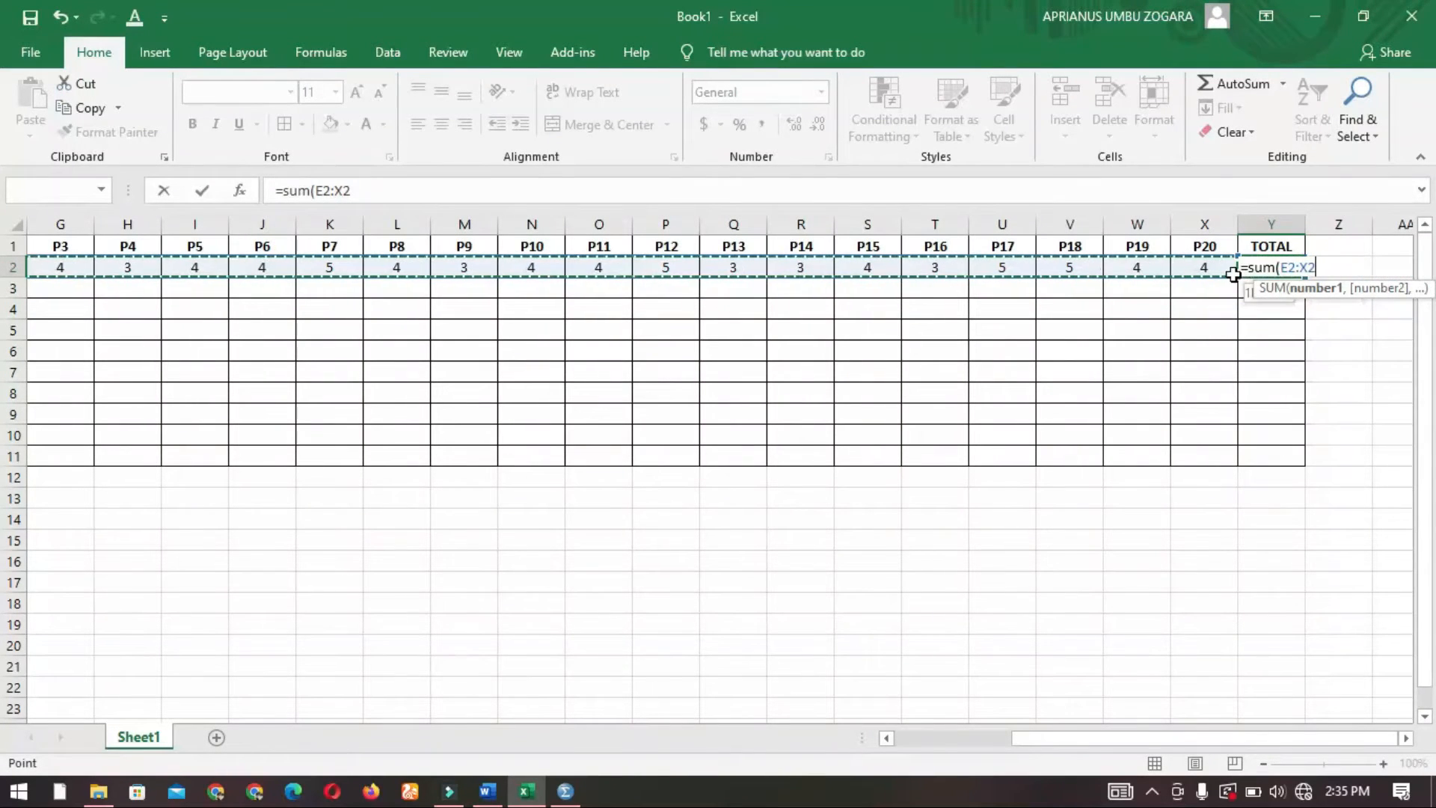
text())
key(Return)
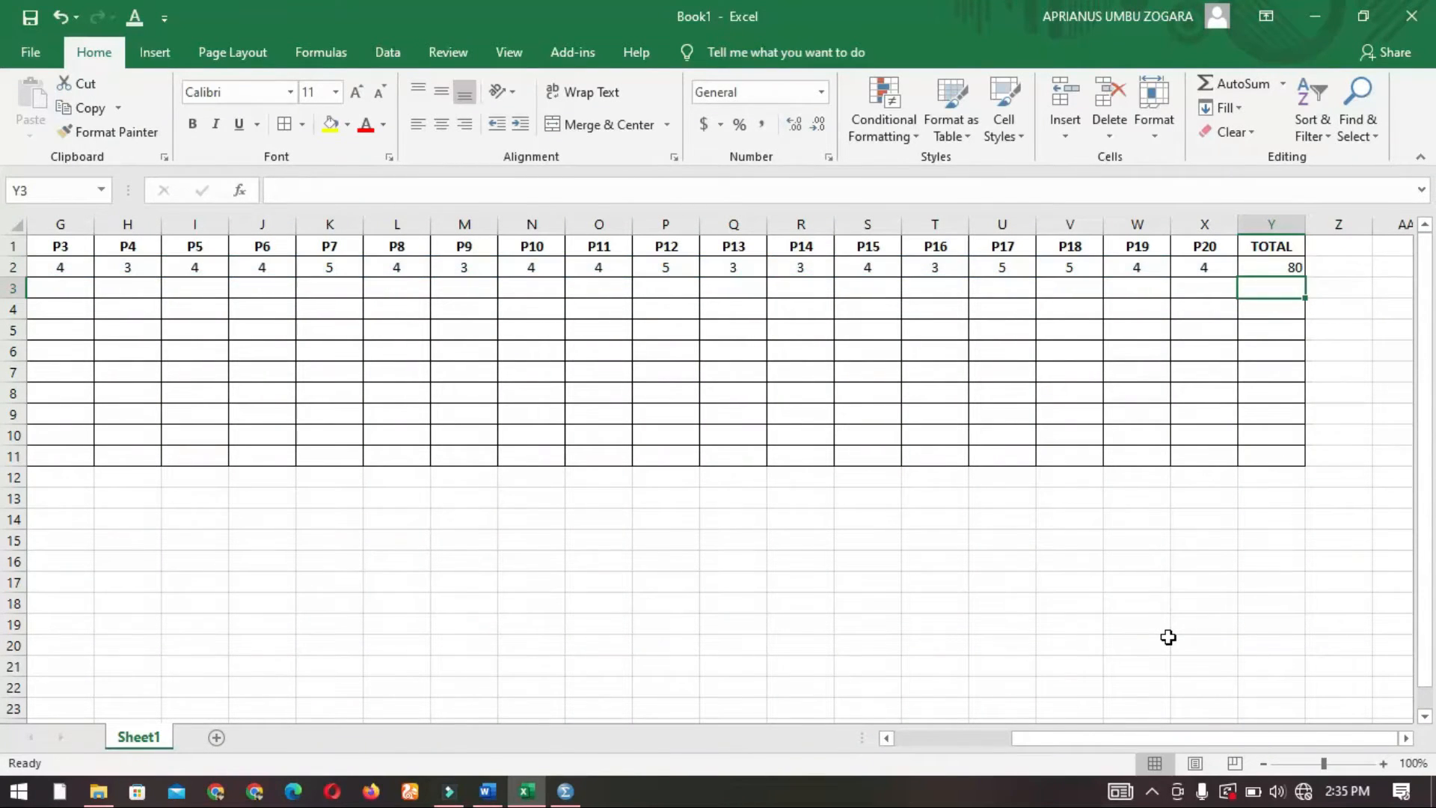
Center the sum in Y2 and toggle centering for the whole TOTAL column
click(1250, 263)
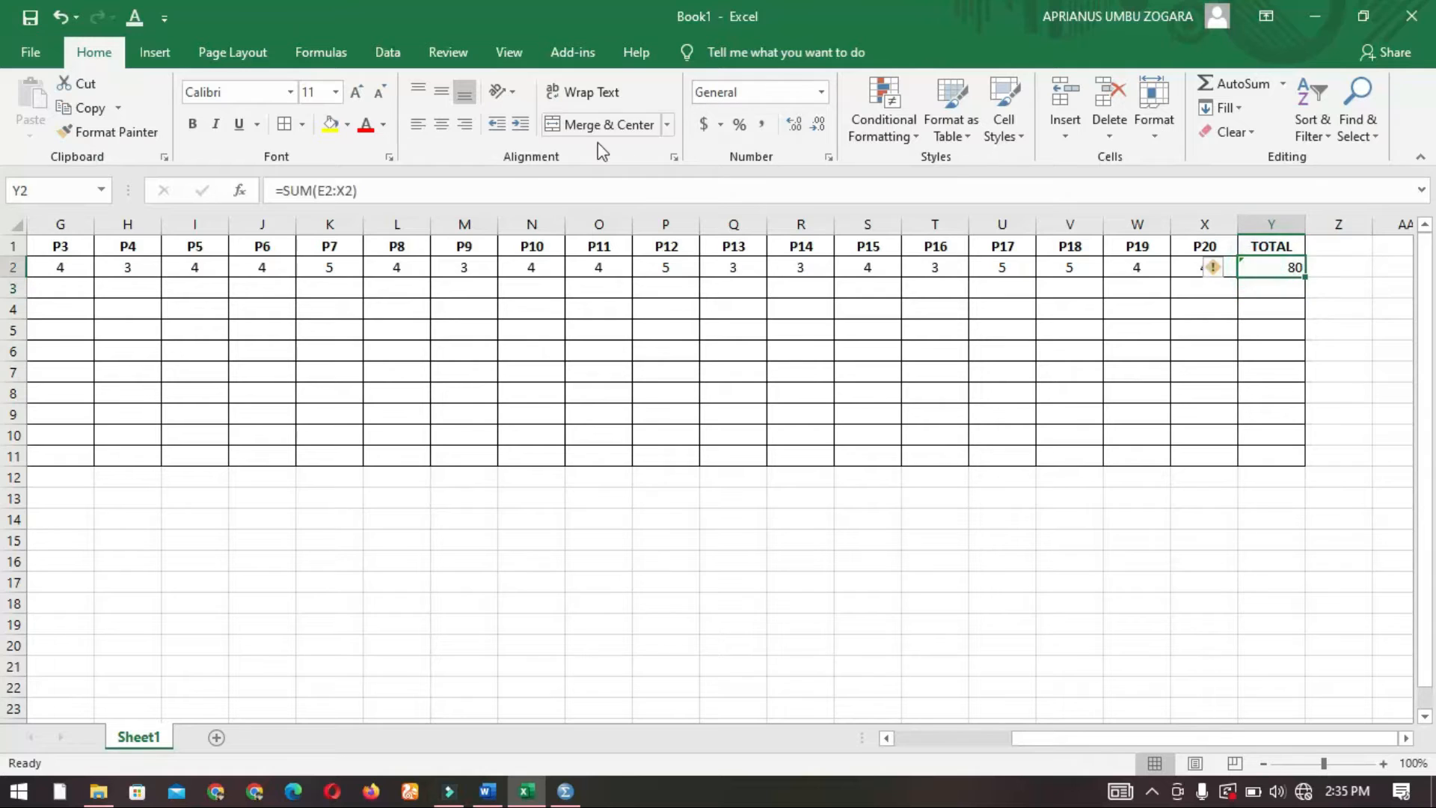
click(442, 124)
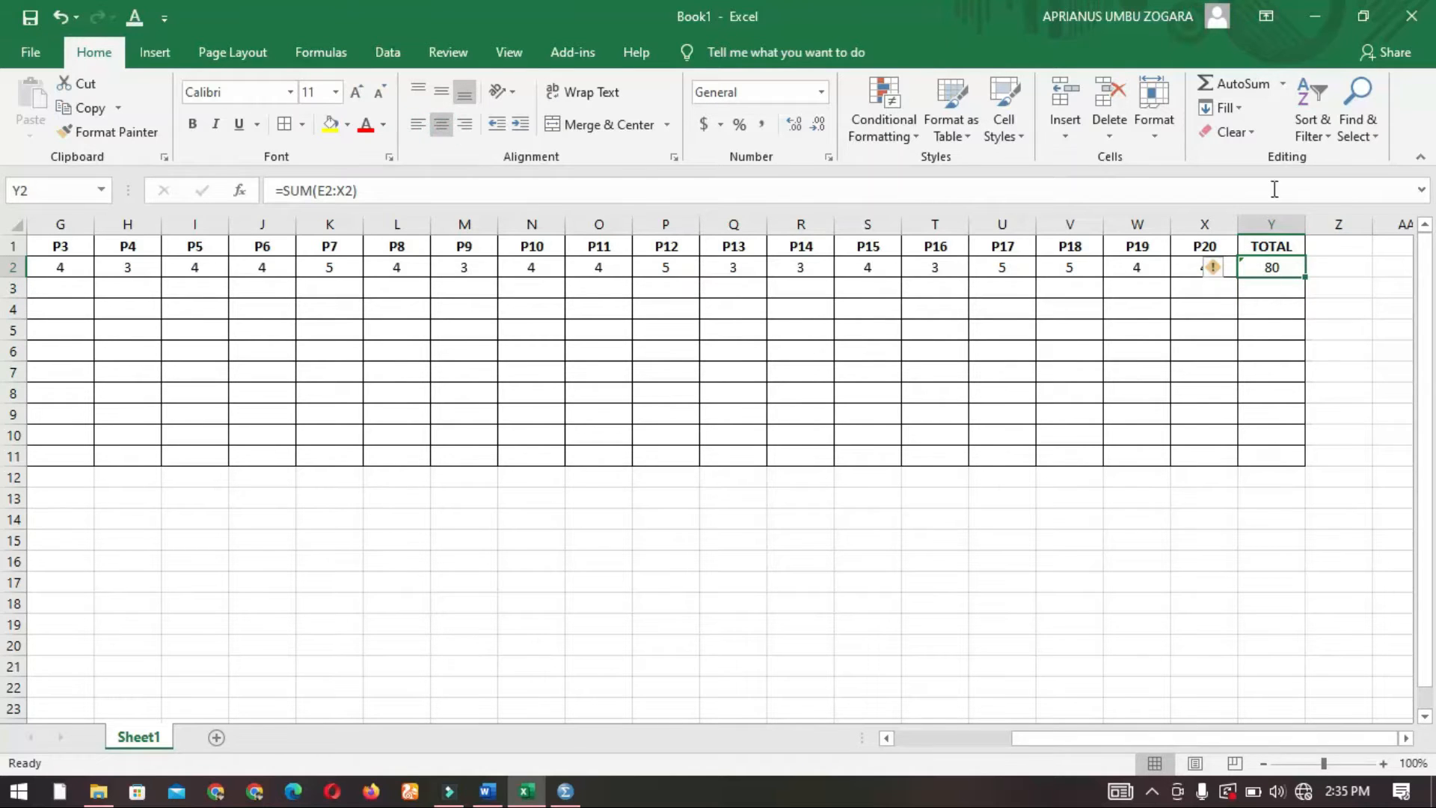
click(1274, 217)
click(441, 124)
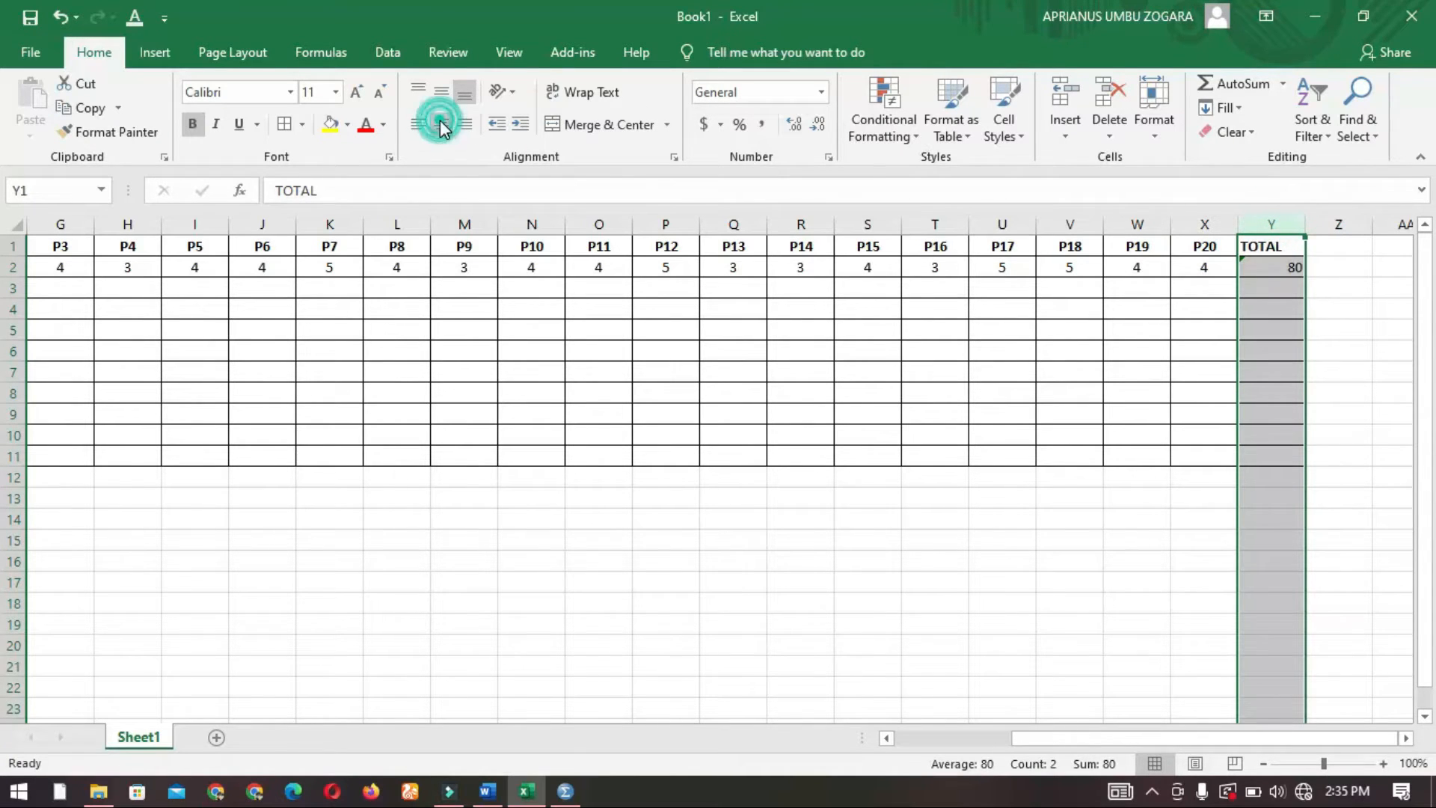
click(980, 372)
Examine the first respondent's coded row in Excel and statements 15 to 20 of the Word questionnaire
drag(1227, 737, 732, 719)
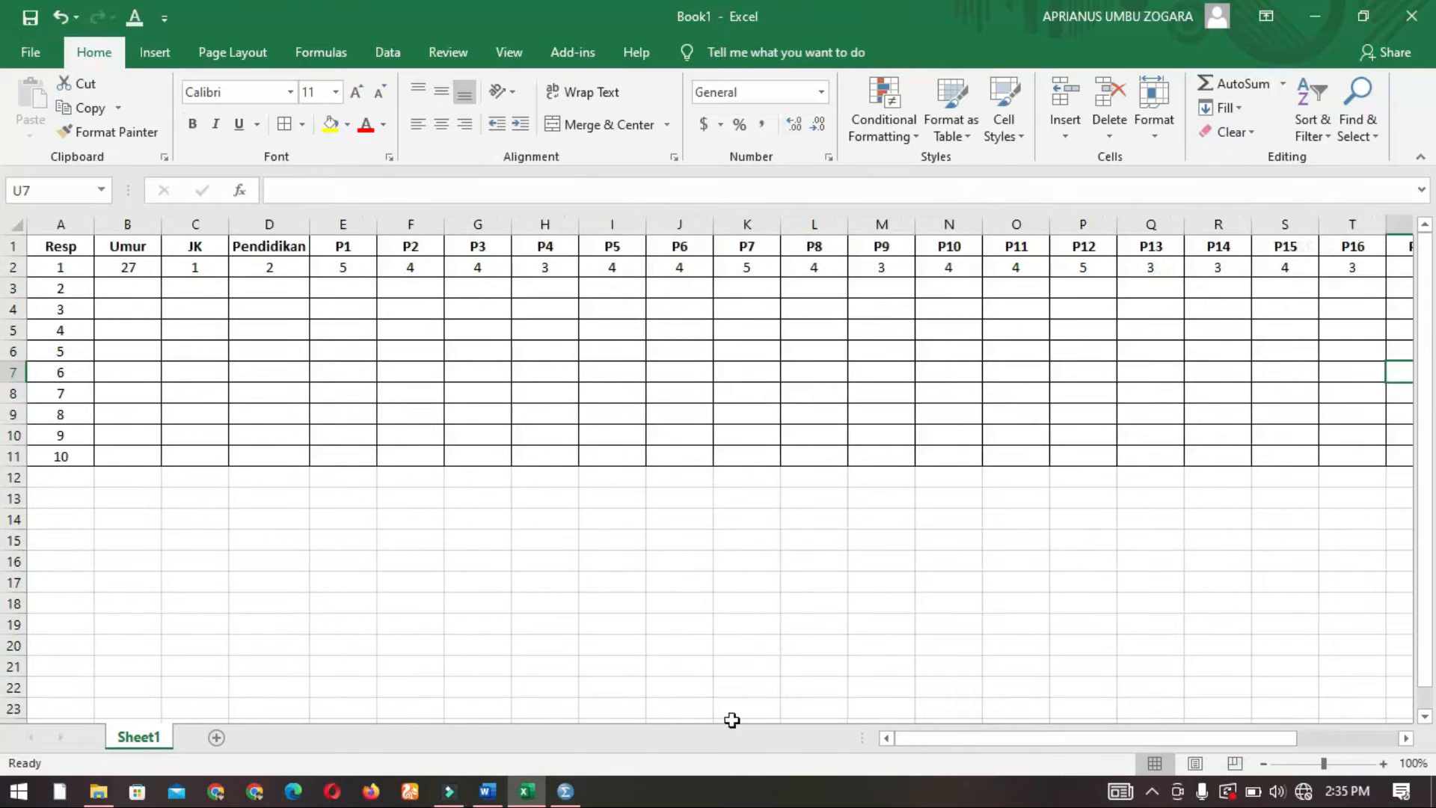
click(278, 290)
click(343, 288)
click(488, 791)
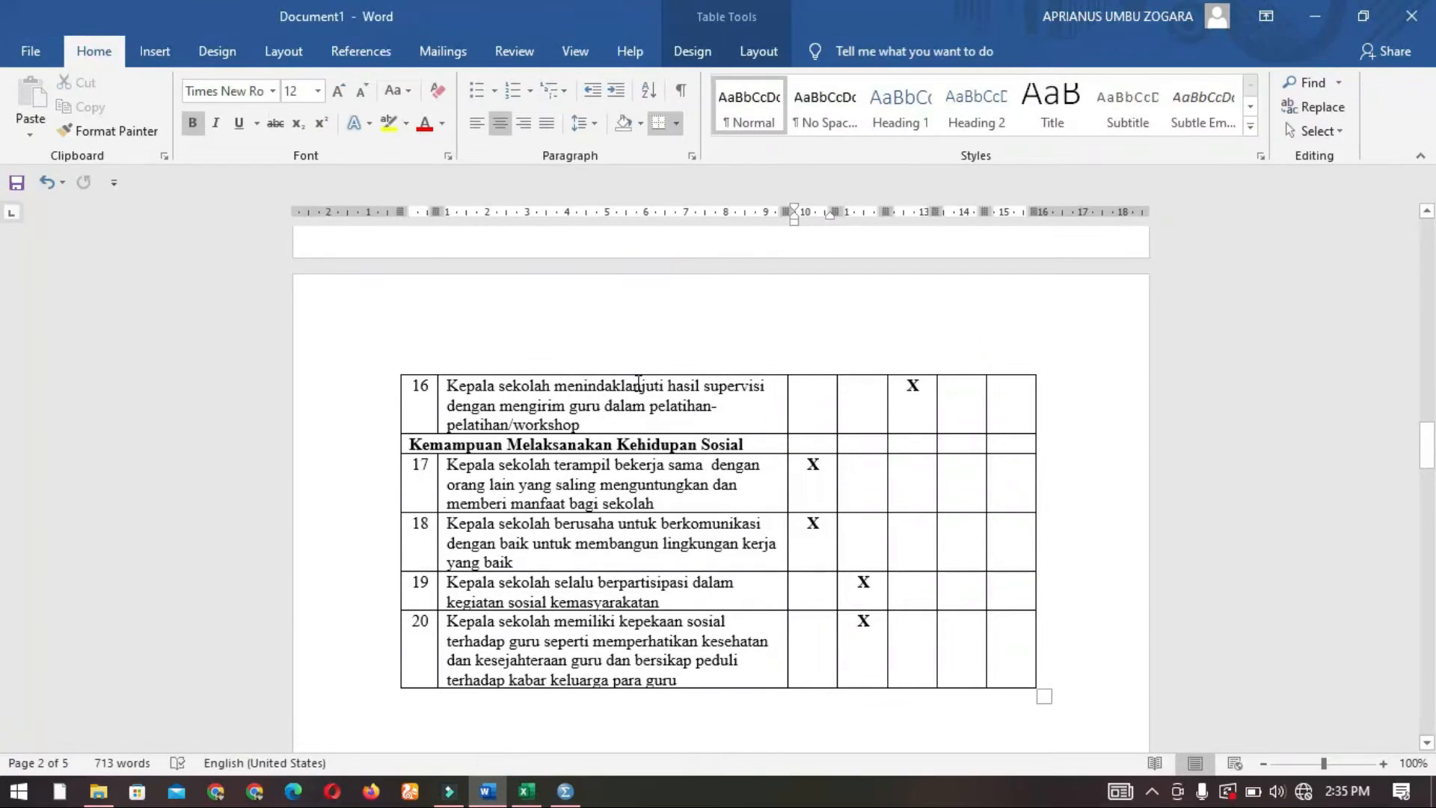
click(638, 384)
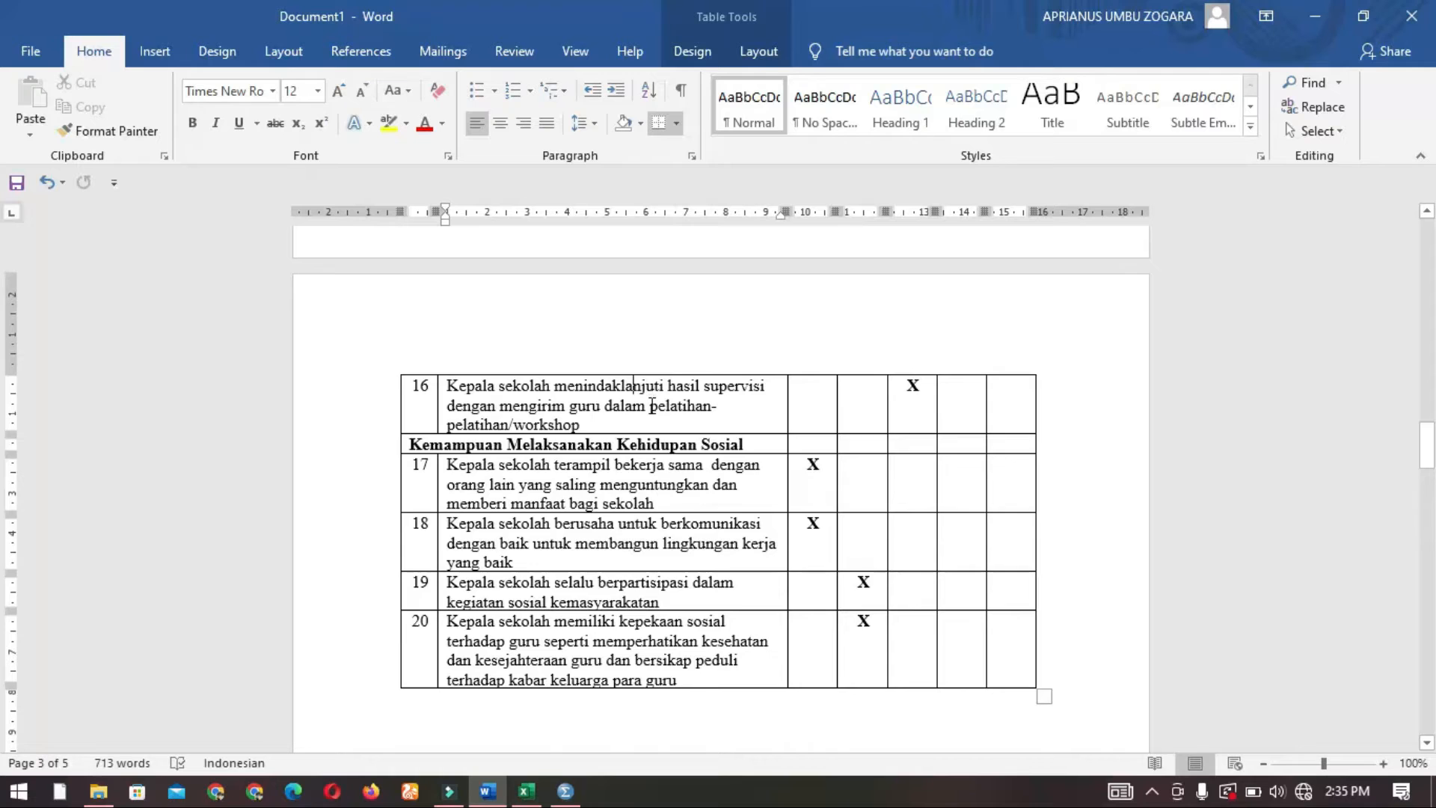
scroll(652, 406, up, 5)
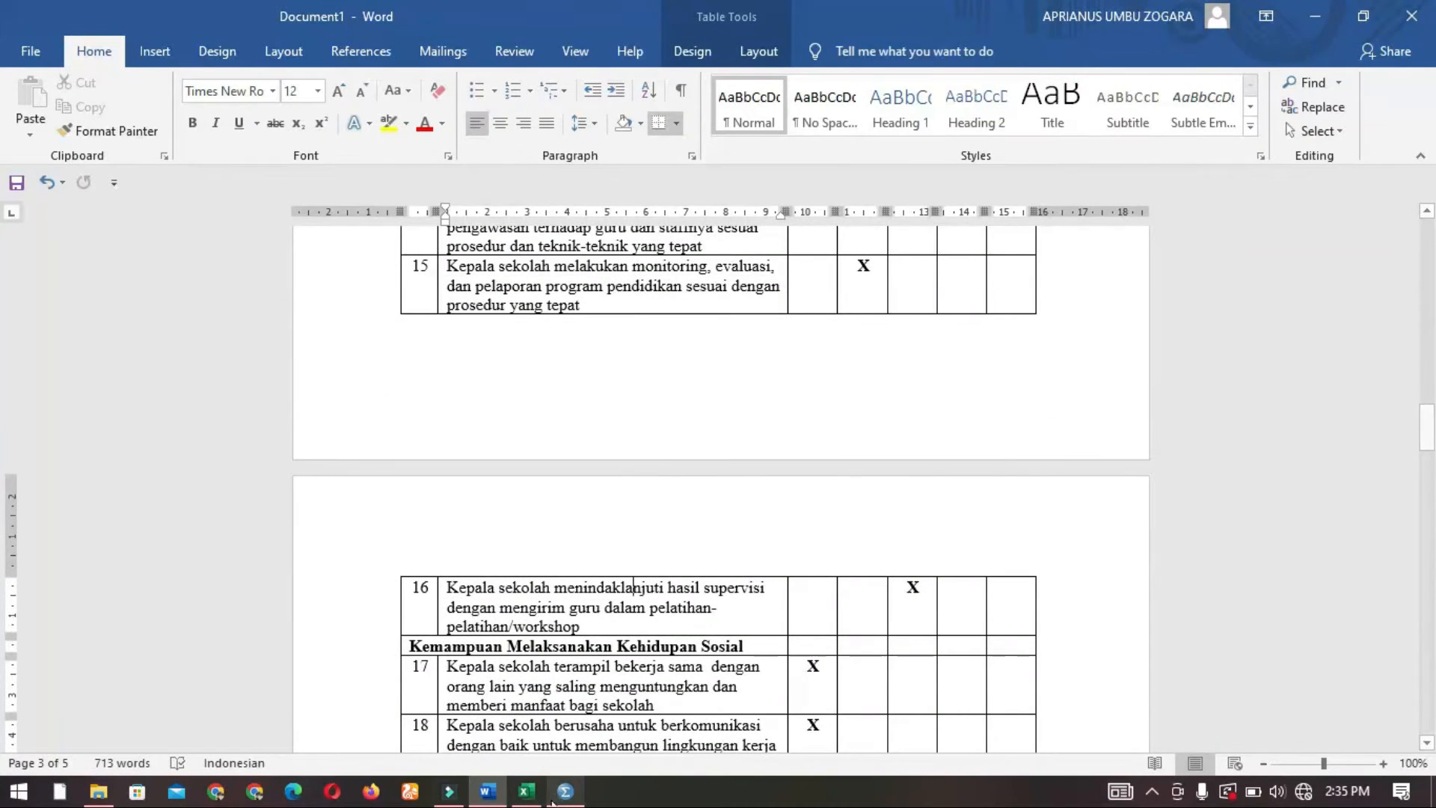
click(526, 792)
drag(1030, 739, 932, 762)
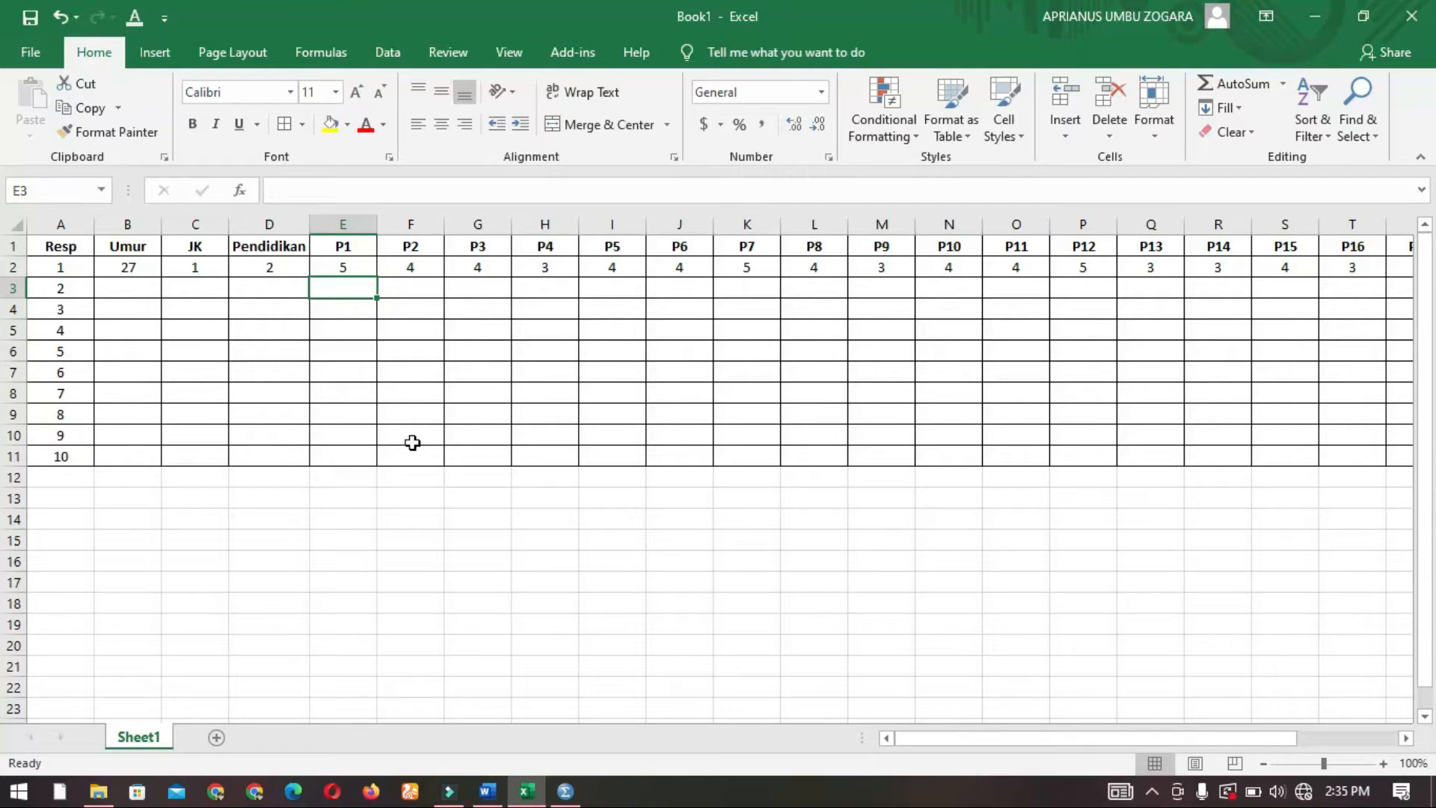
click(388, 329)
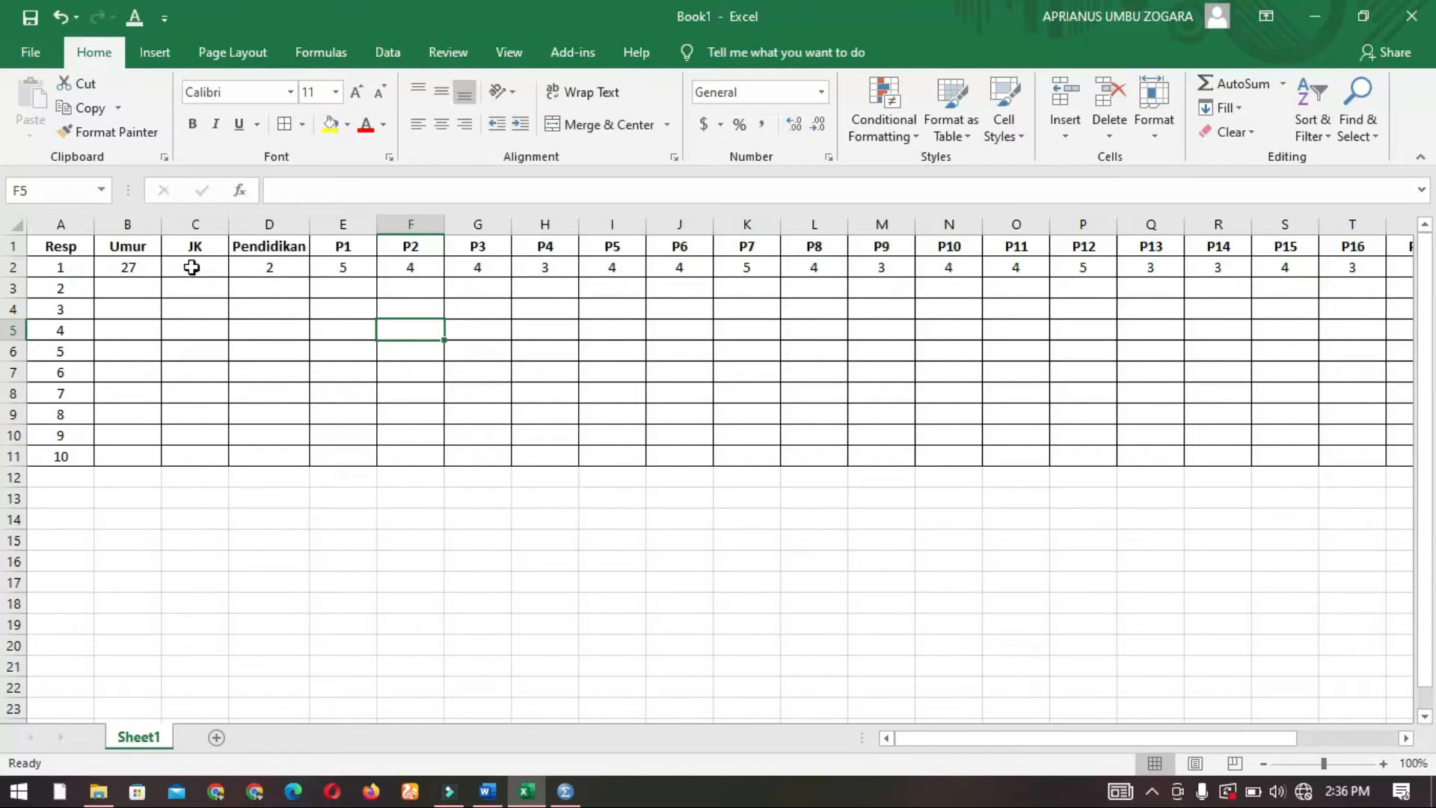
click(139, 283)
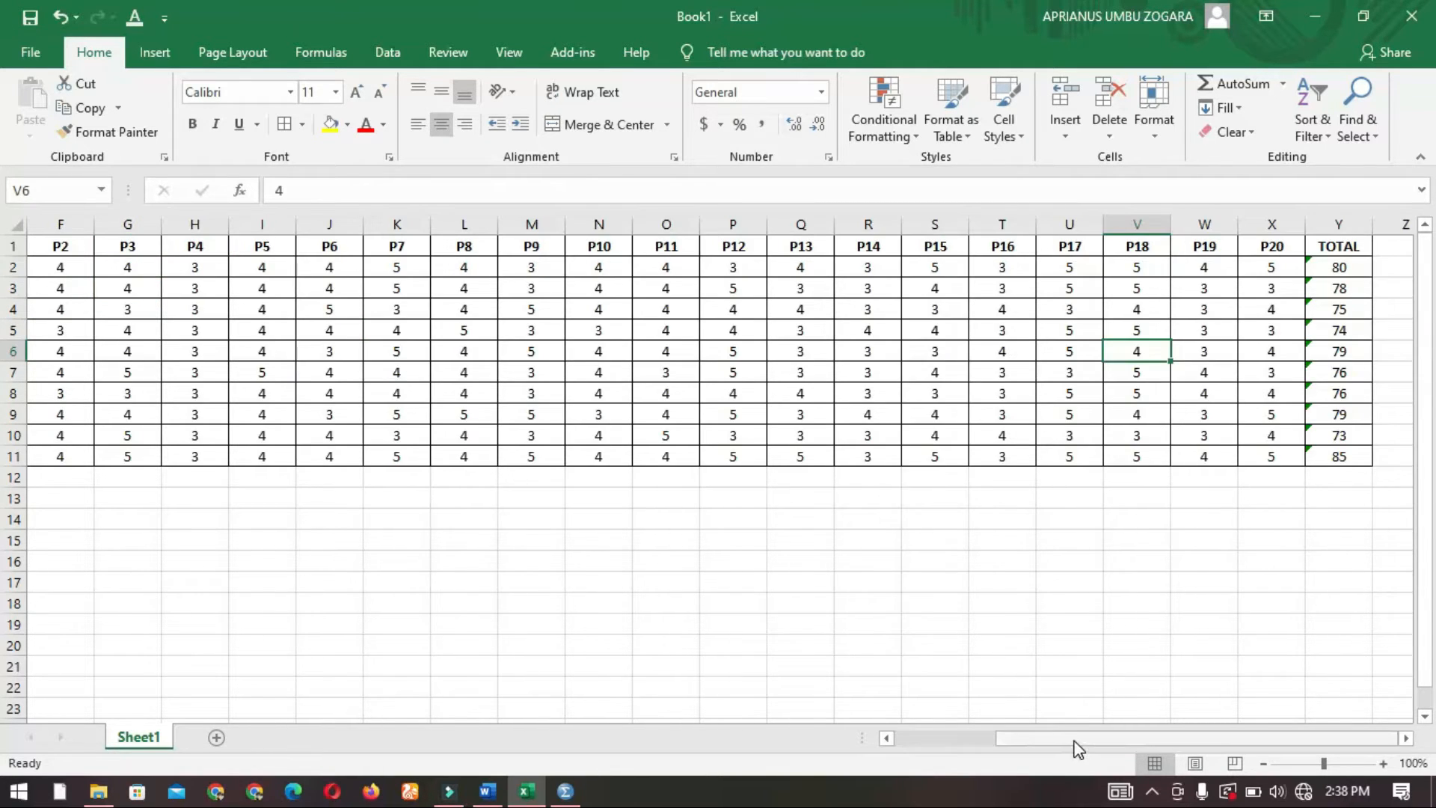
Review the coded data of all ten respondents in Excel and look over the questionnaire in Word
drag(1076, 741, 922, 743)
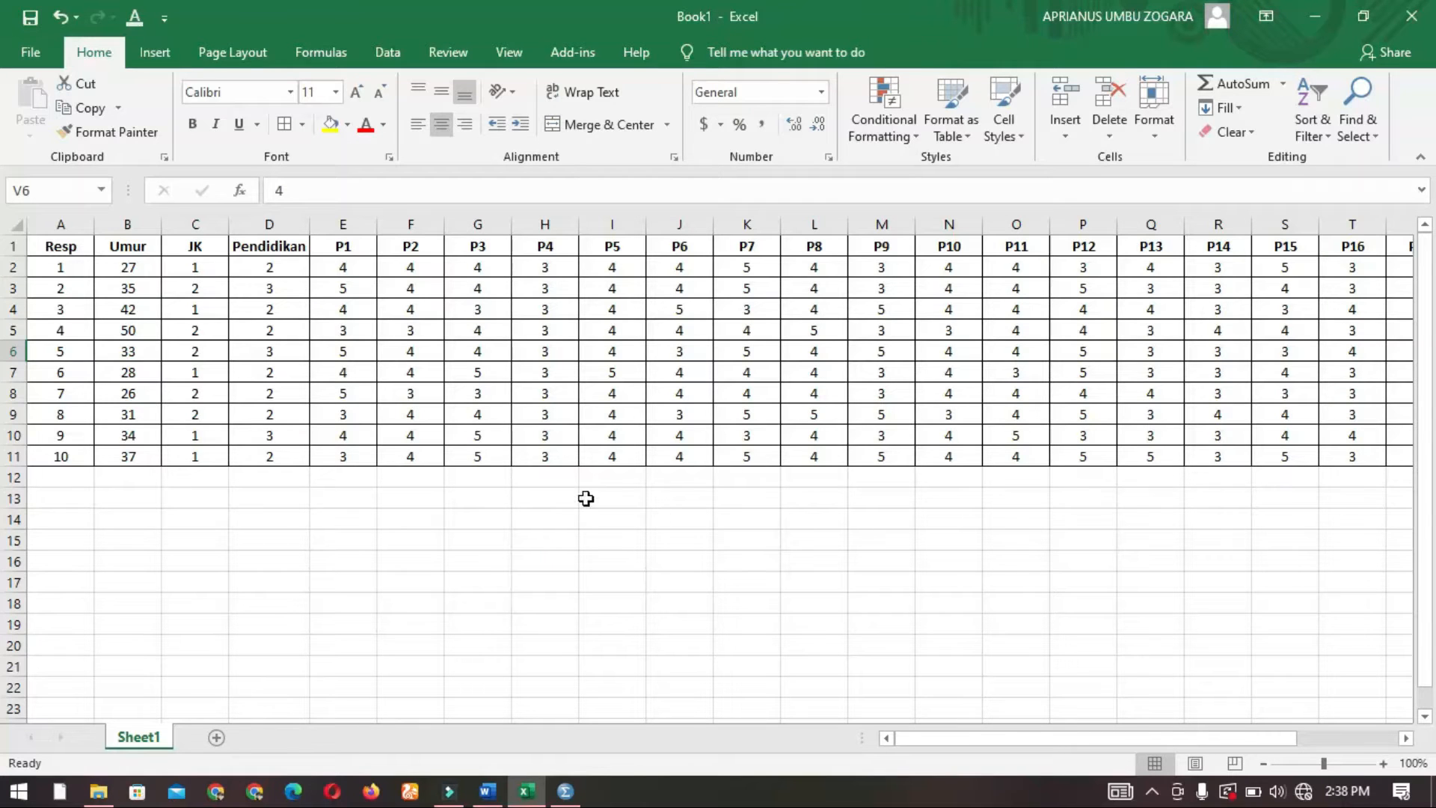
drag(141, 271, 882, 415)
drag(1017, 743, 919, 729)
click(1101, 404)
click(444, 345)
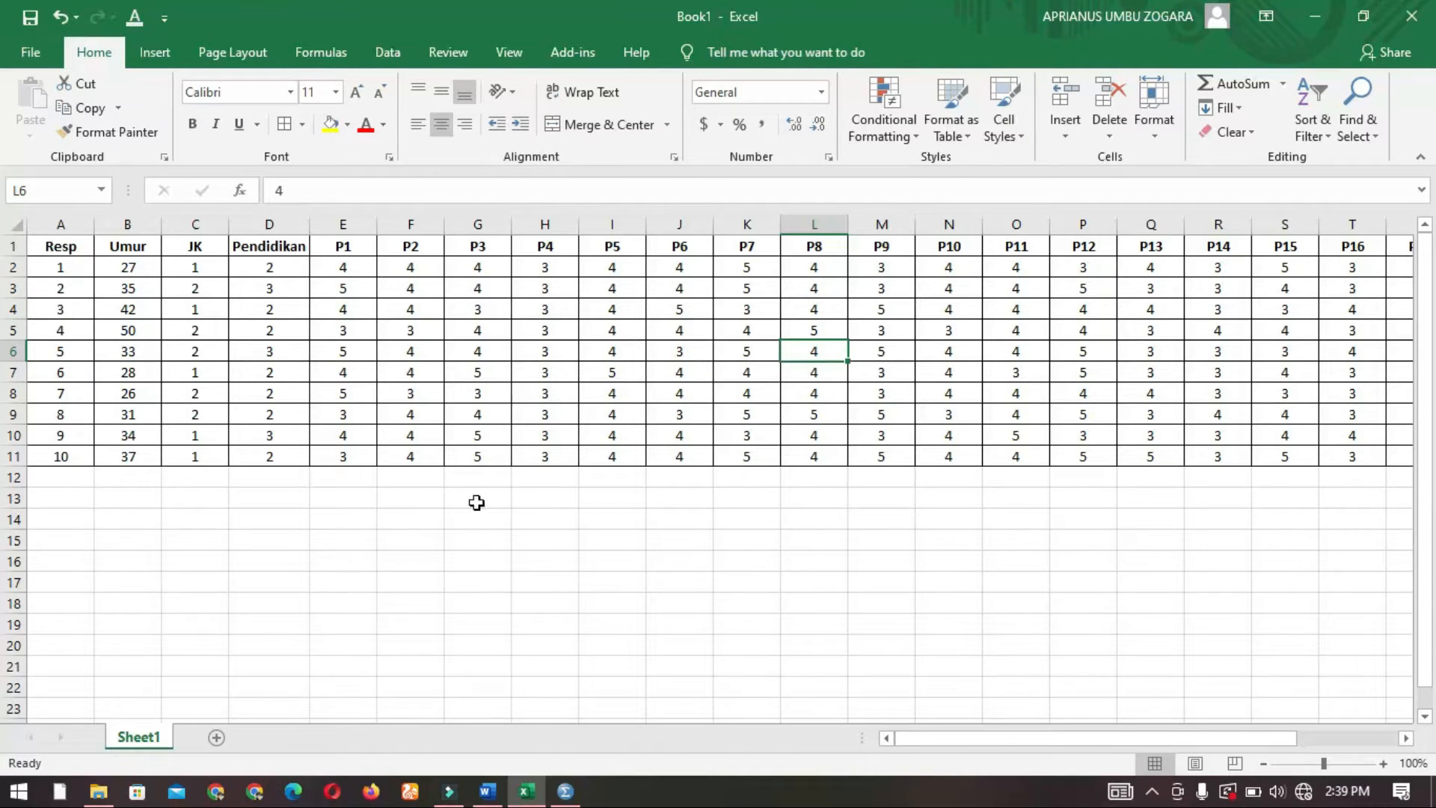
click(487, 790)
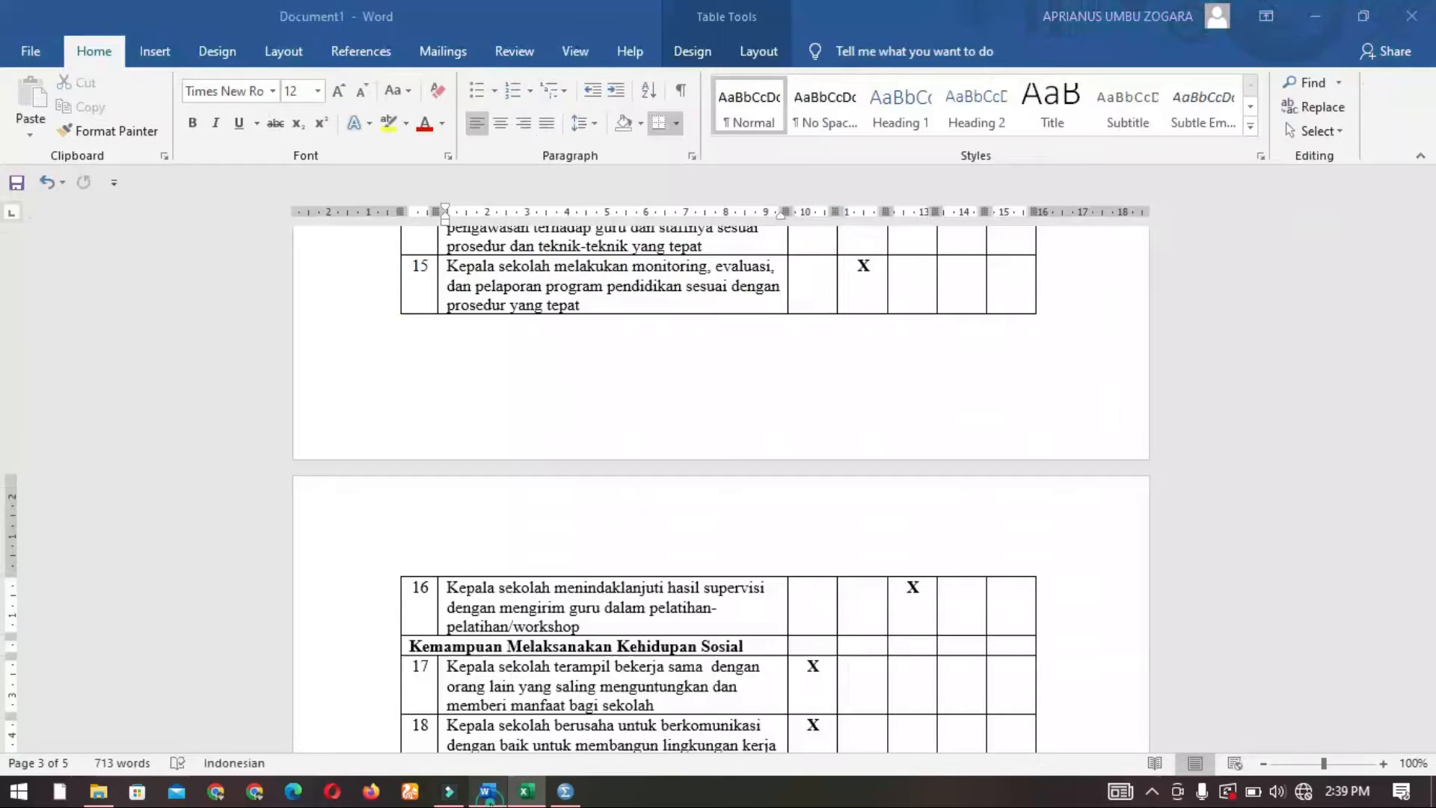
scroll(617, 527, down, 15)
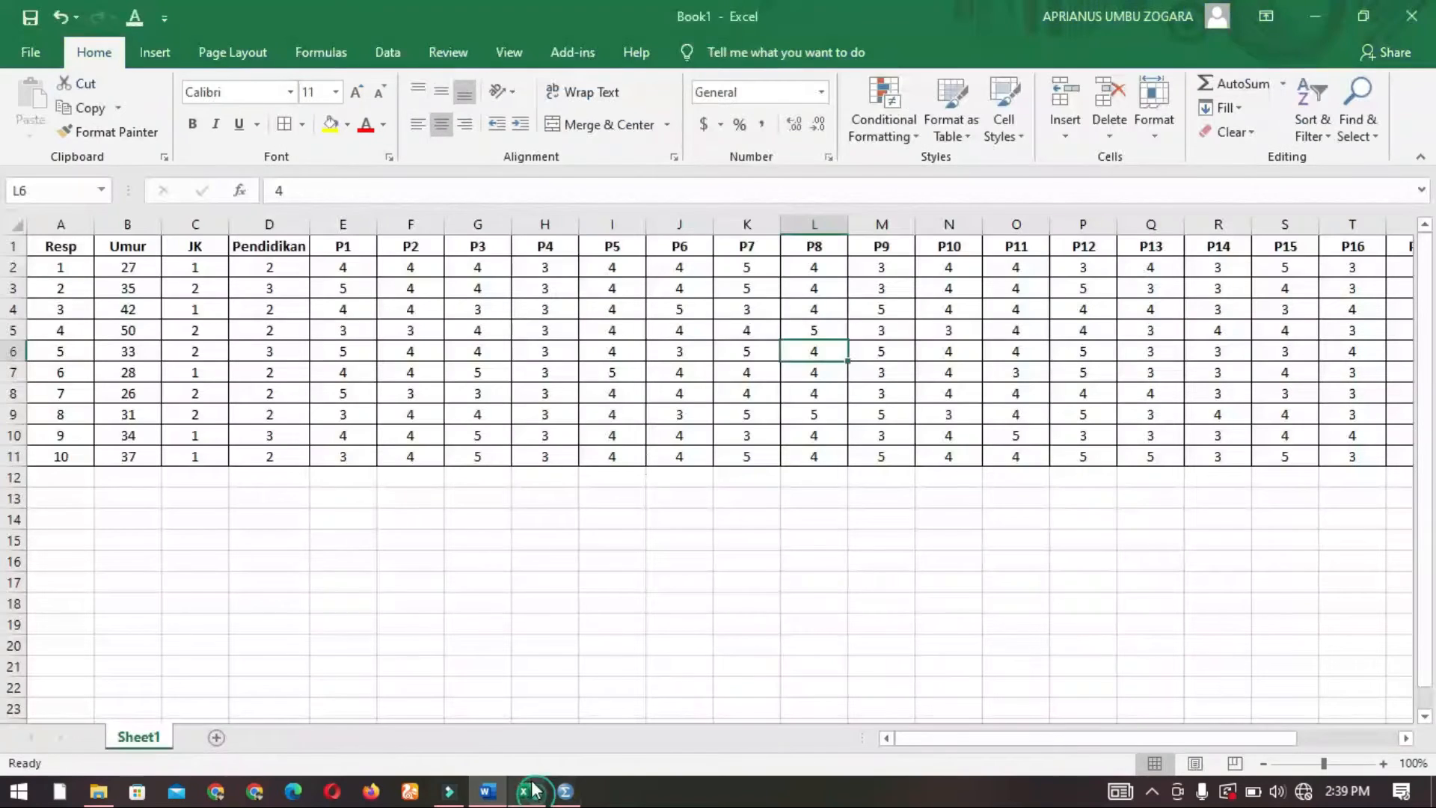
click(526, 790)
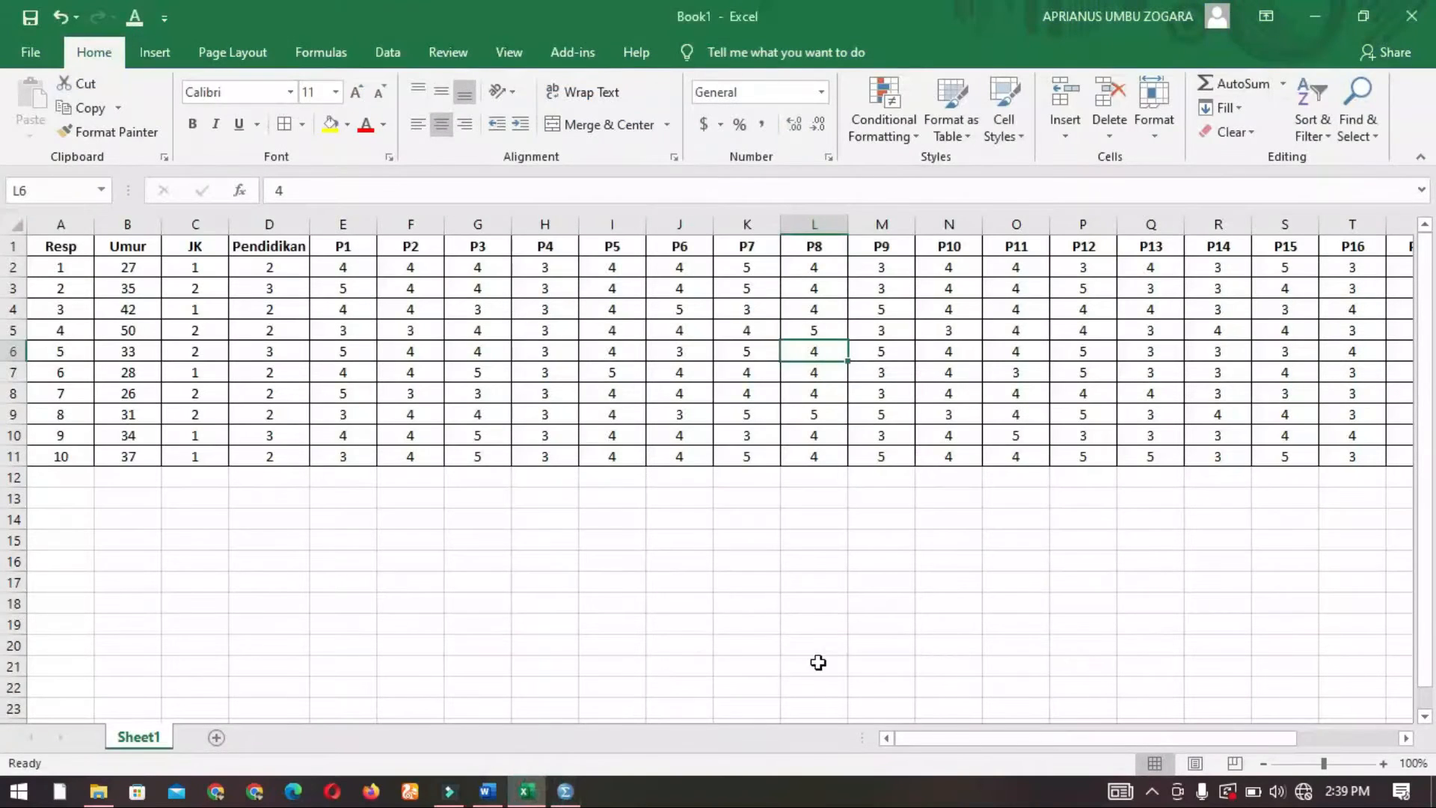
Examine the TOTAL column in Excel and the empty area beside it around column AA
drag(939, 751, 1040, 752)
click(1390, 267)
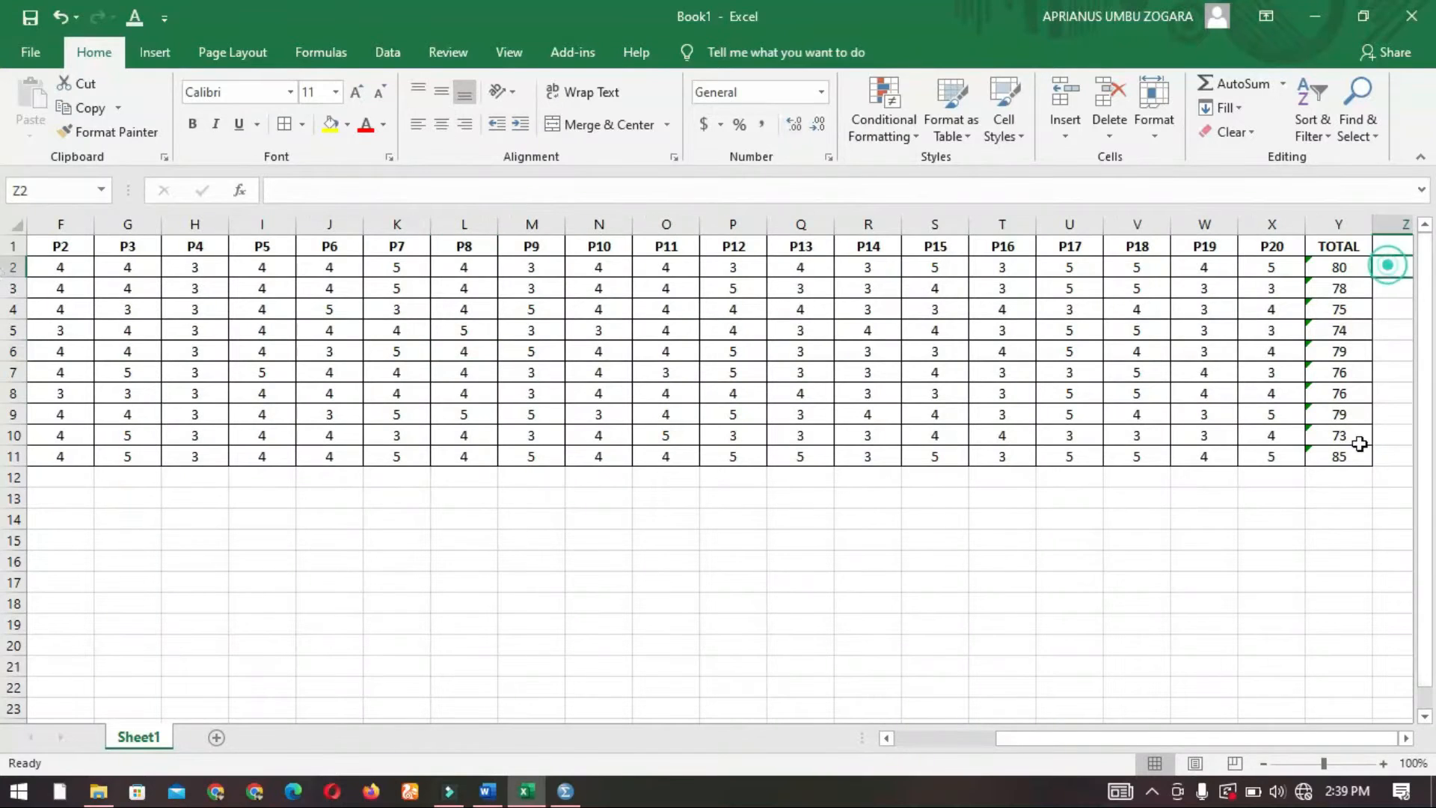
click(1406, 738)
click(1406, 738)
click(1182, 266)
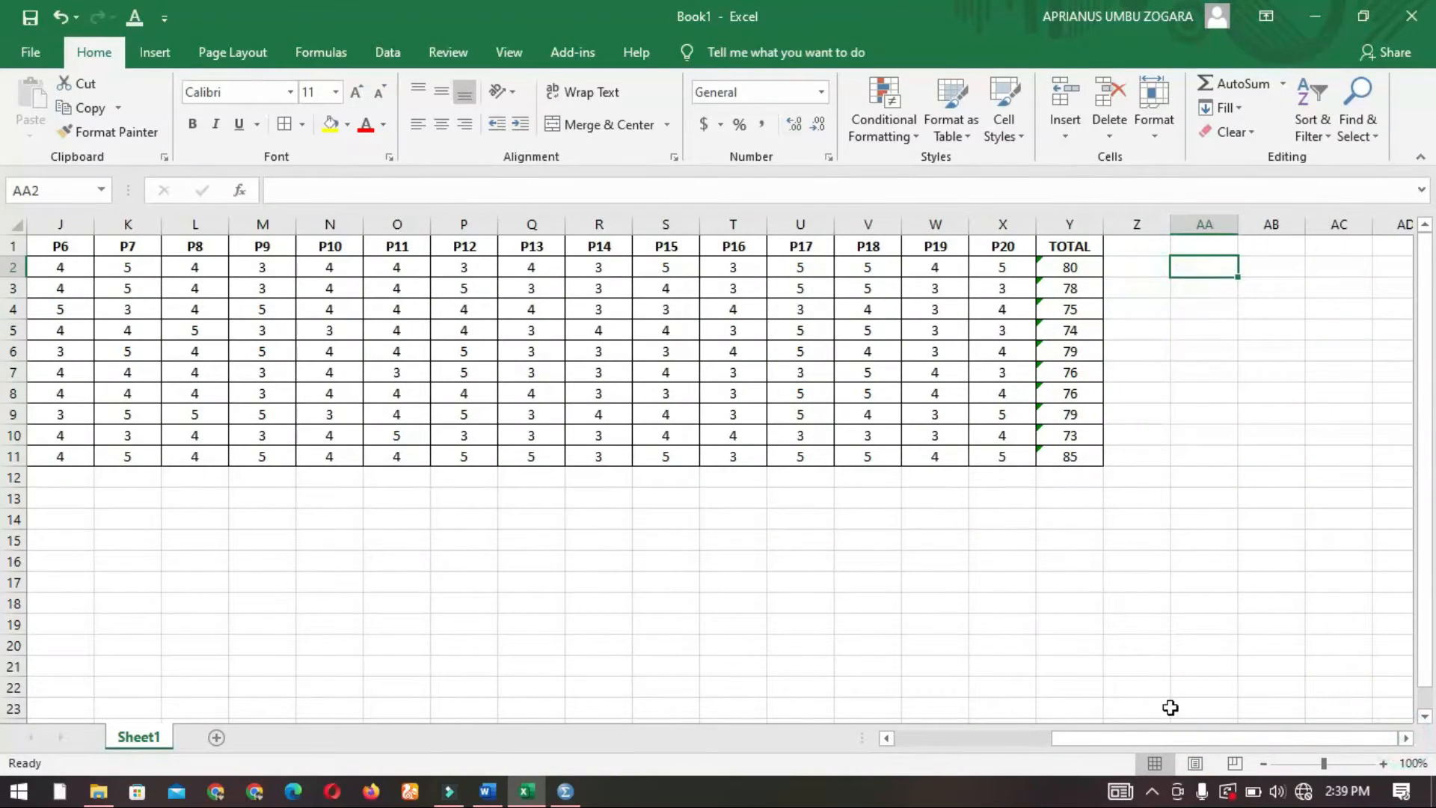
drag(1179, 734, 1160, 737)
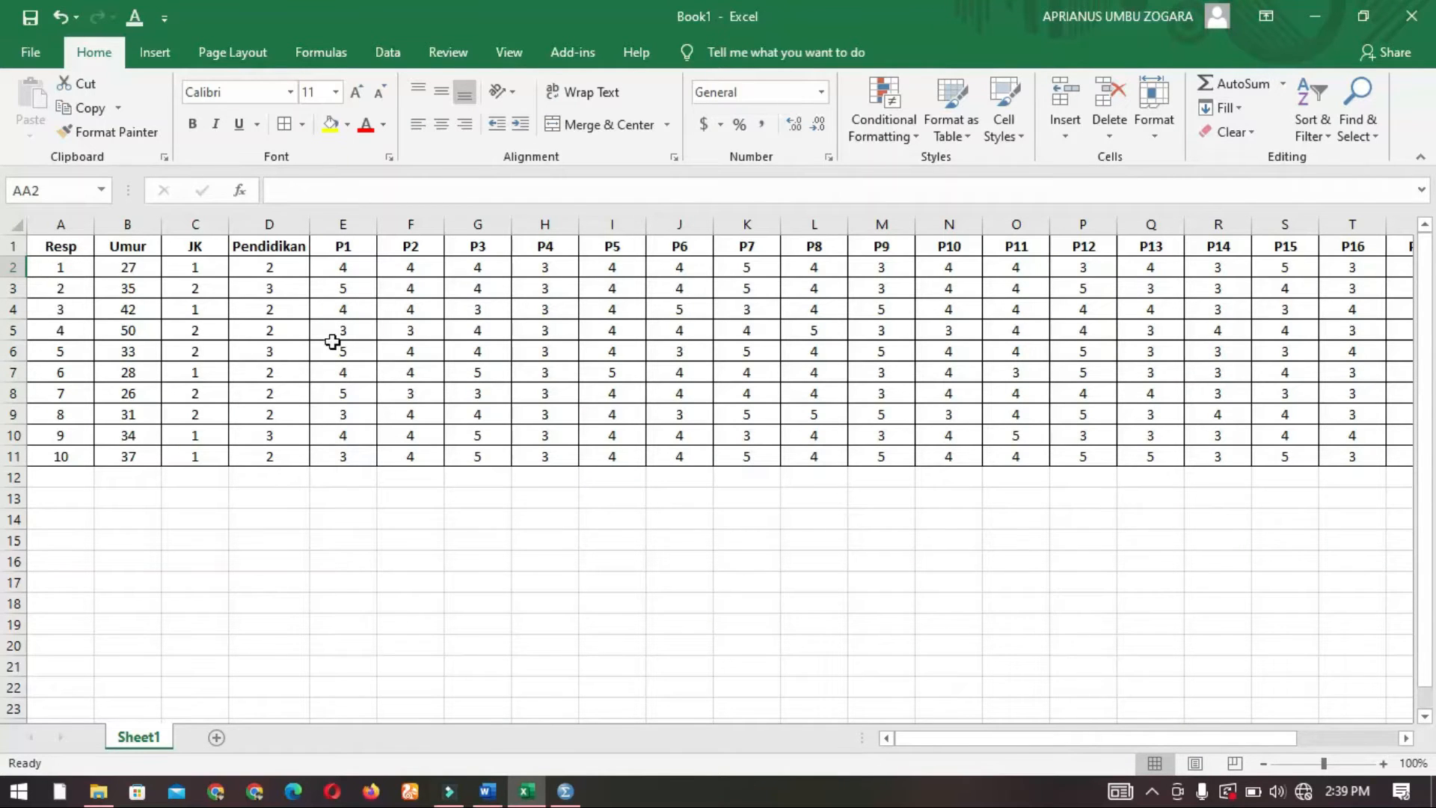
drag(1026, 735, 1151, 745)
click(1407, 737)
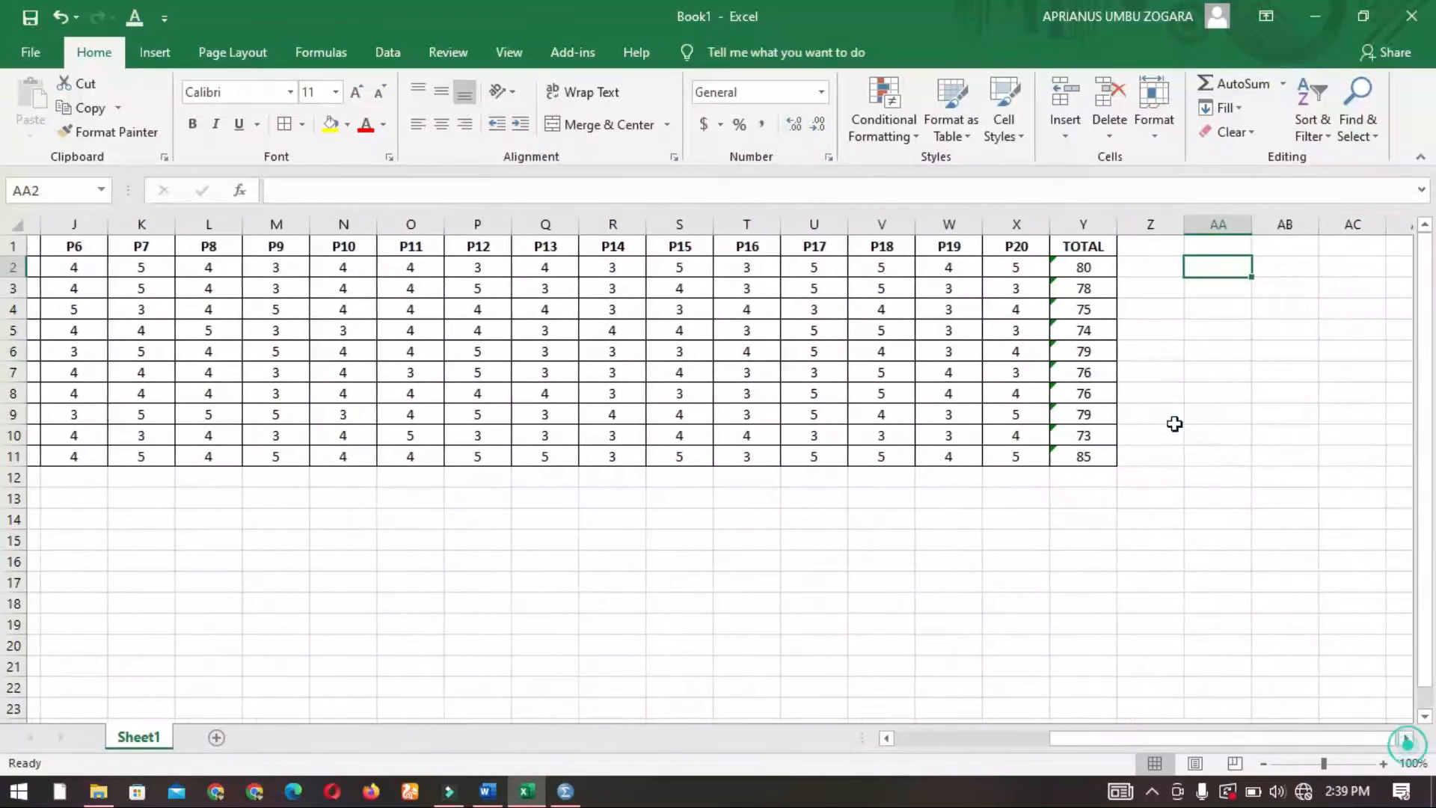
Copy the header cells from P1 to TOTAL (E1:Y1) and paste them starting at AA1
drag(1192, 743, 1189, 738)
drag(373, 247, 1344, 246)
key(ctrl+c)
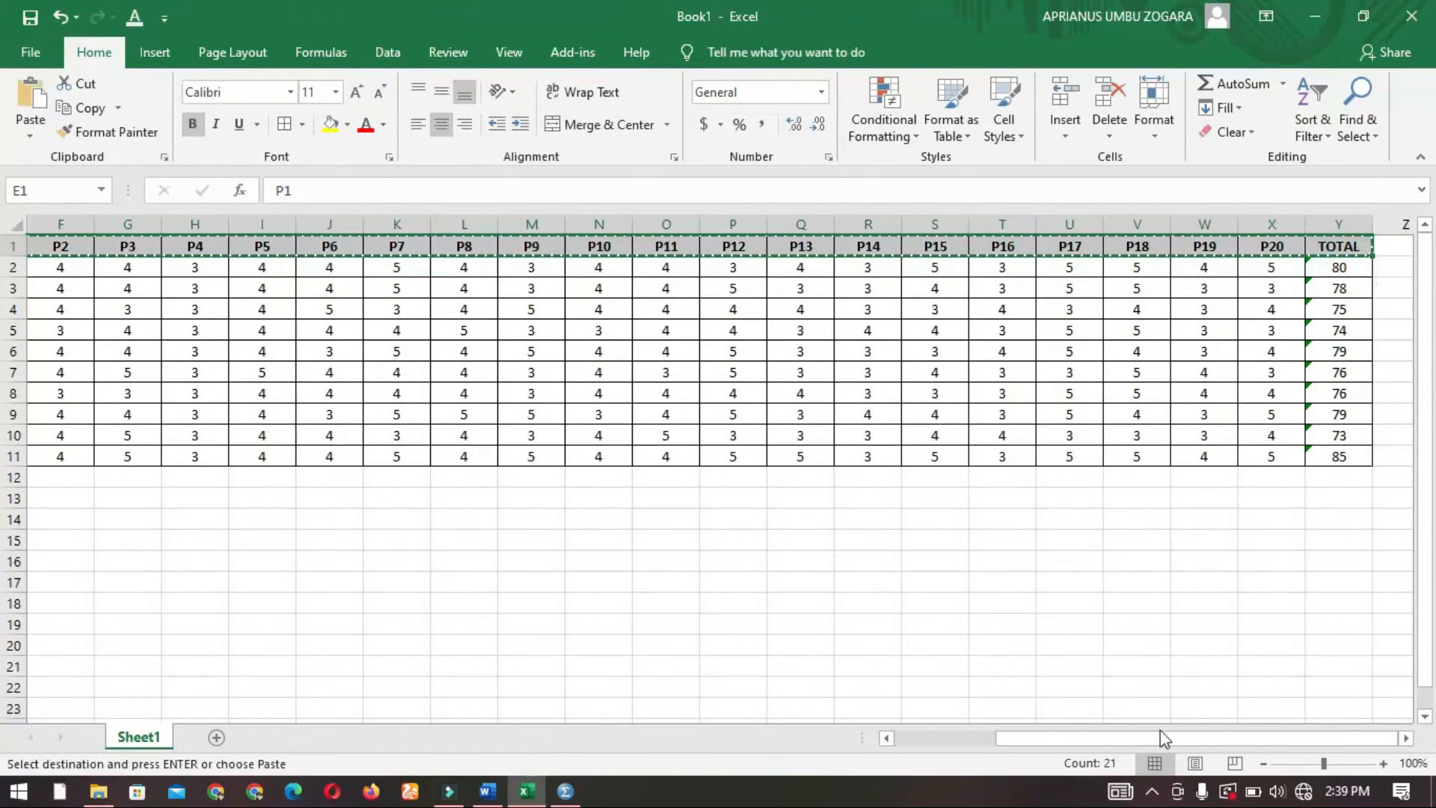
drag(1406, 738, 1406, 738)
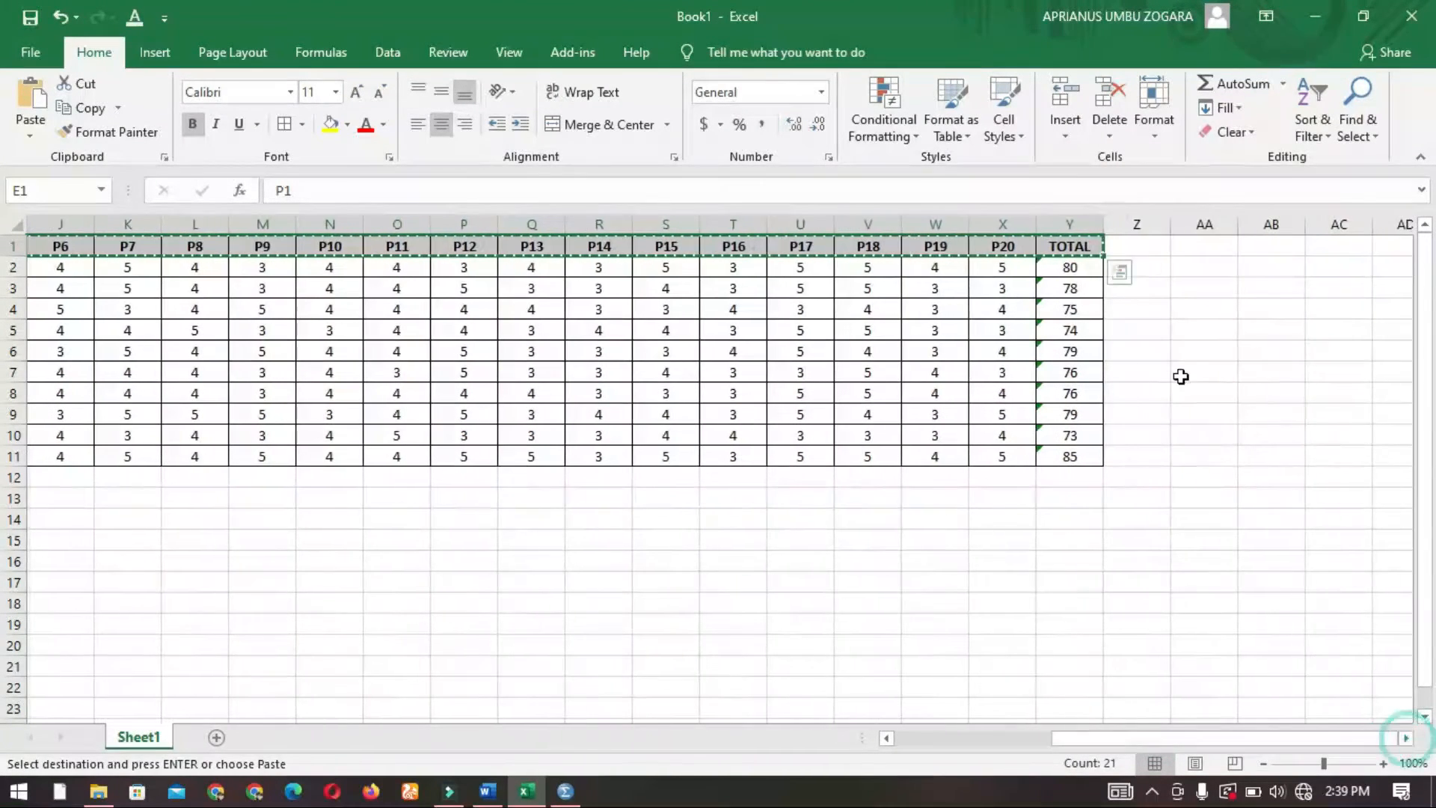
click(1202, 244)
key(ctrl+v)
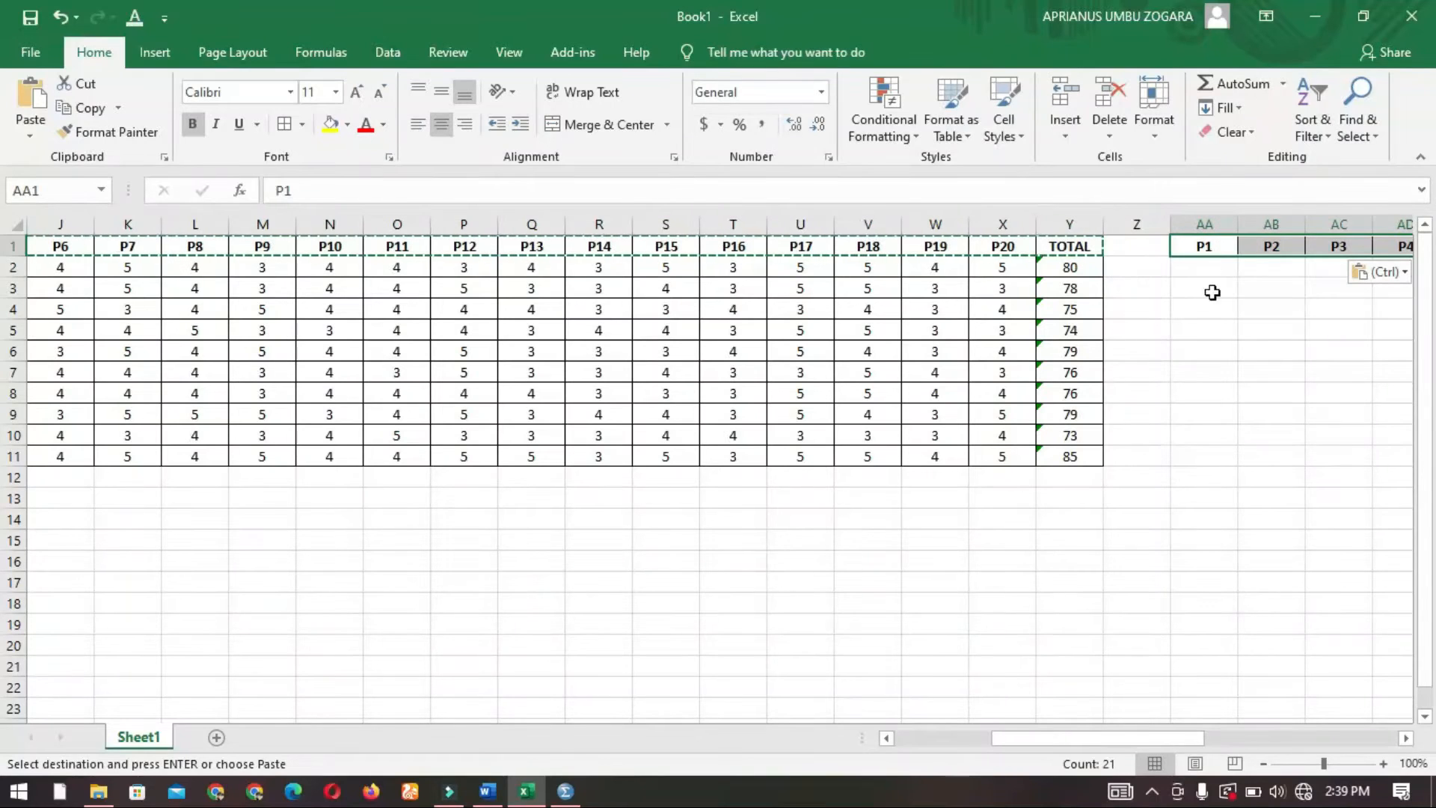
Add borders to the new table's cells, from the pasted headers down to row 11 of the TOTAL column
drag(1158, 739, 1294, 749)
shift+click(1340, 456)
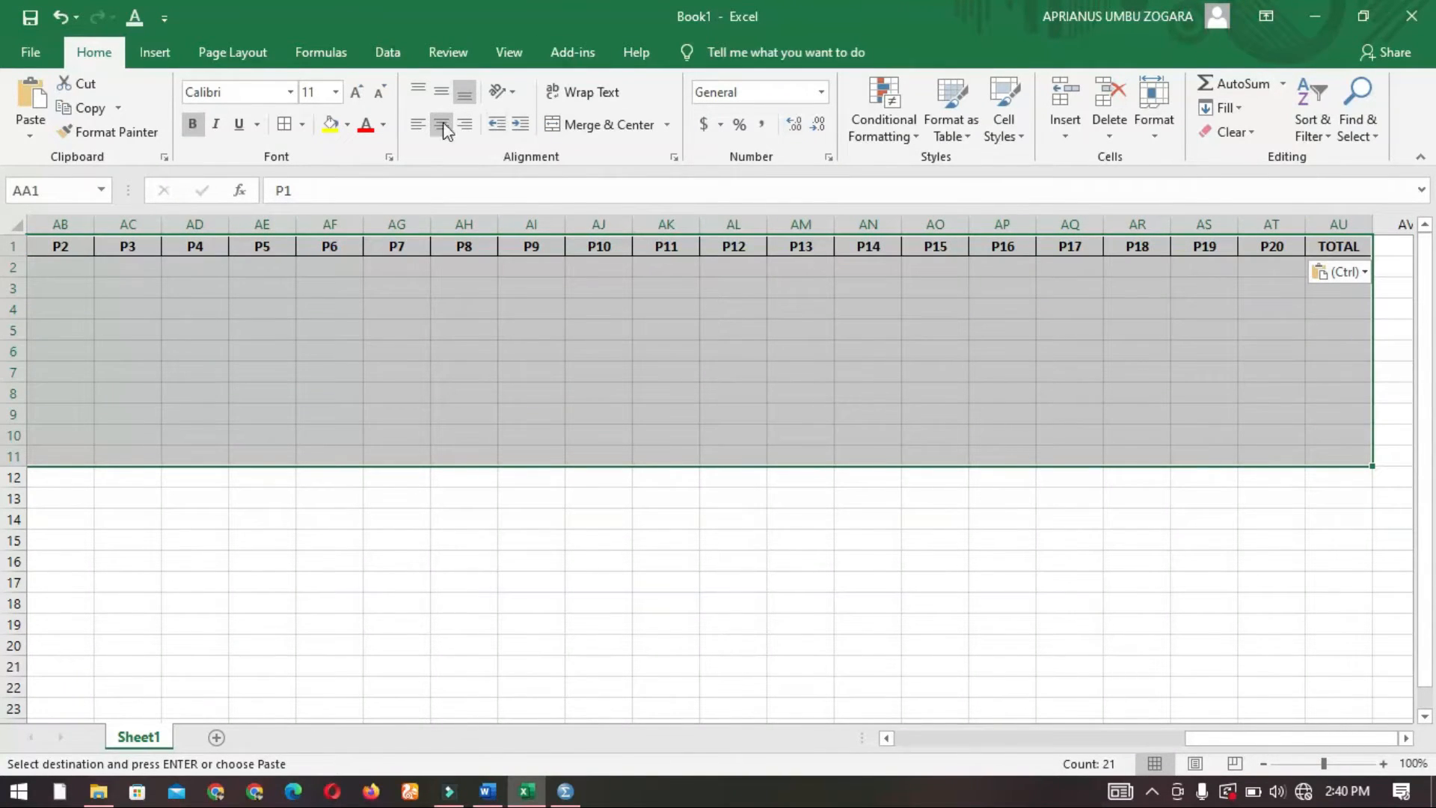
click(286, 127)
scroll(662, 264, left, 4)
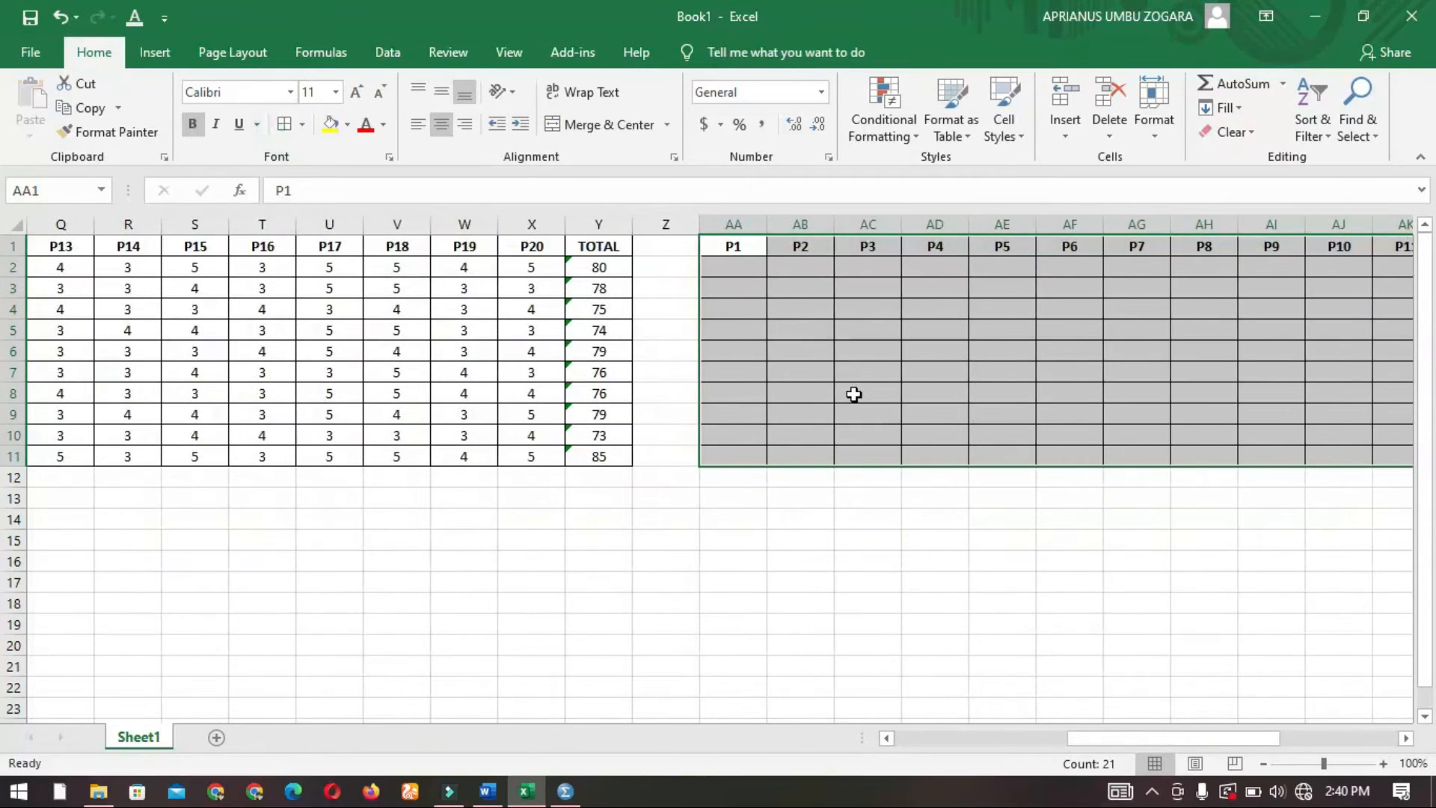
click(853, 394)
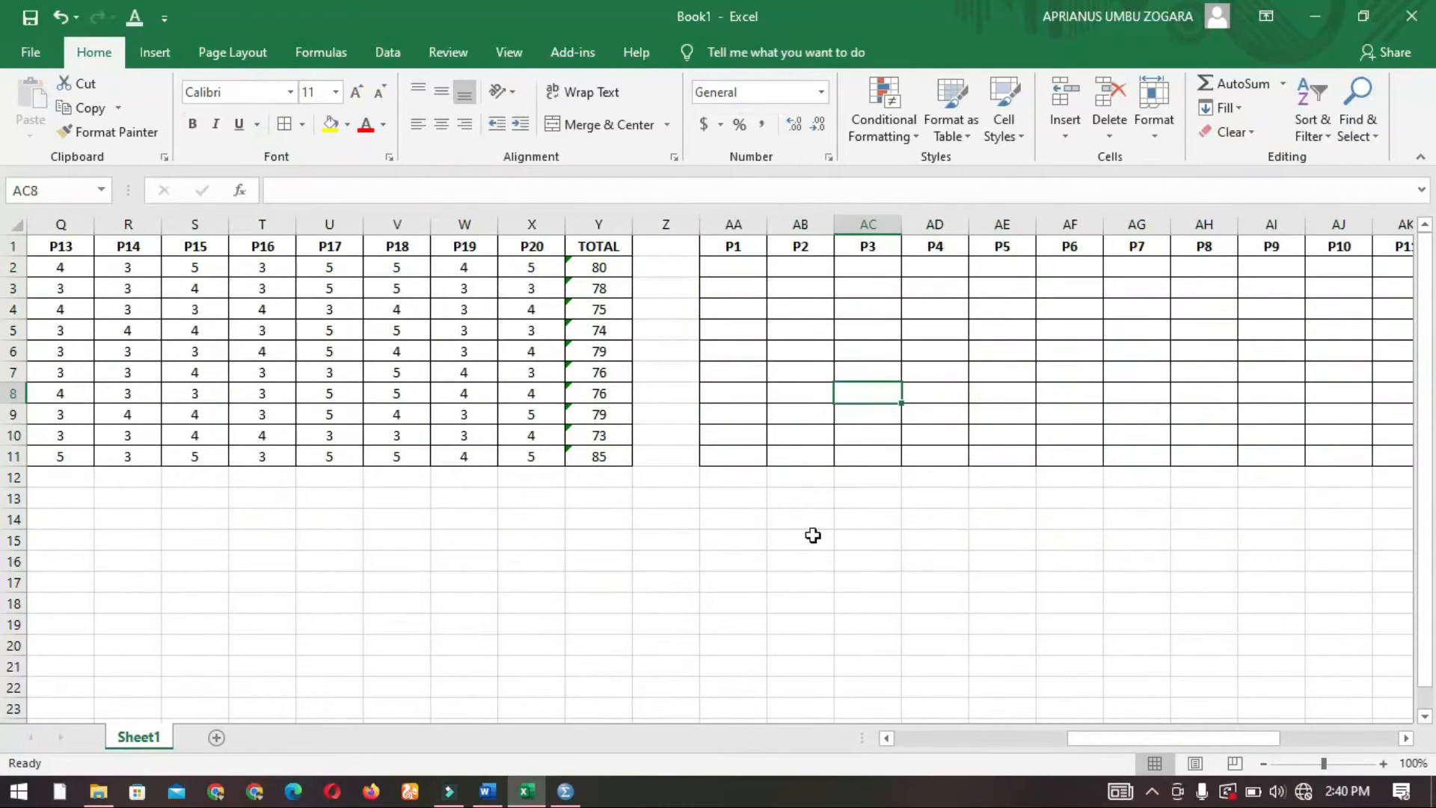
Look up the first KINERJA GURU answers in Word and enter 4 for P1 and 4 for P2 in row 2 of the new Excel table
click(747, 273)
click(885, 289)
click(737, 272)
drag(1100, 748, 1066, 748)
click(488, 790)
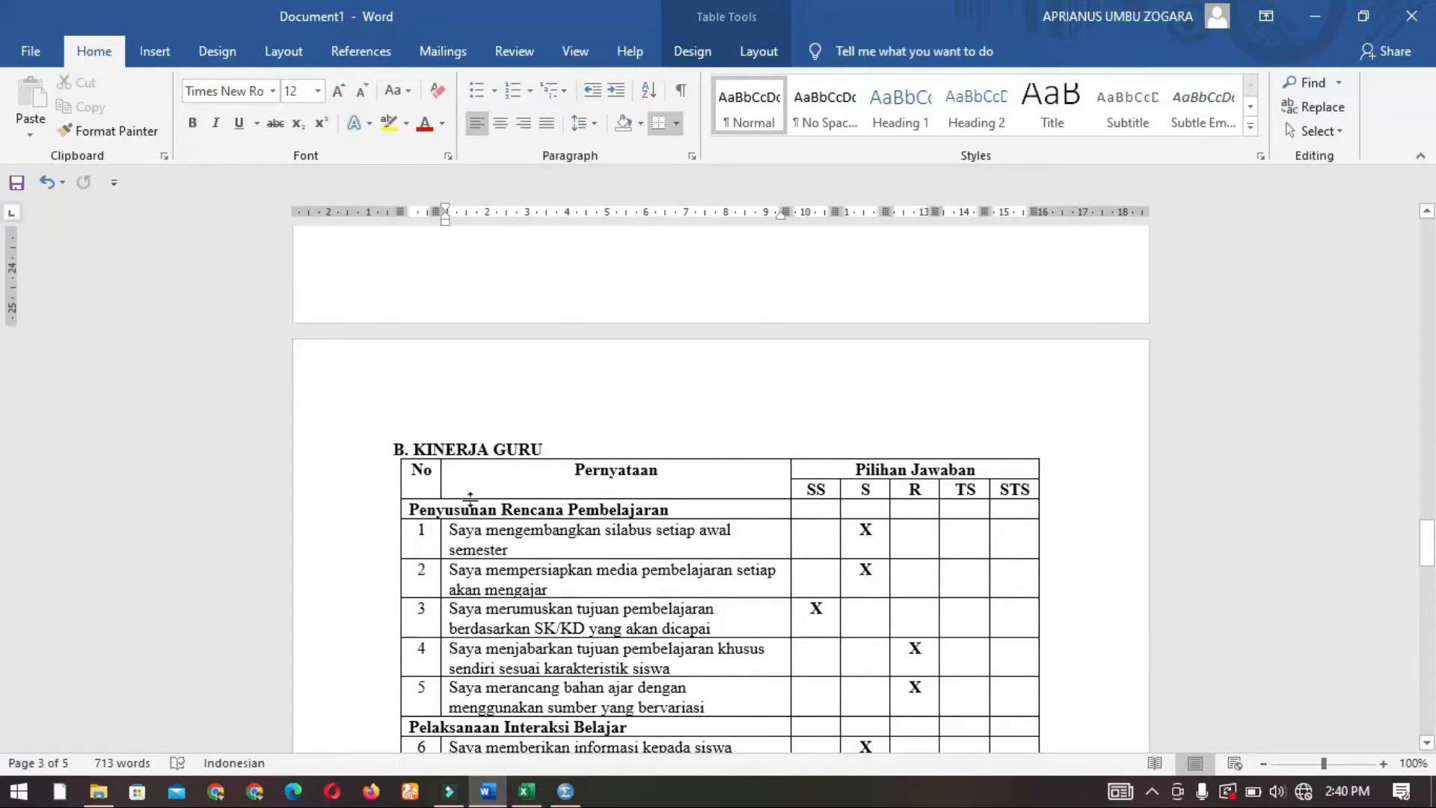
click(860, 533)
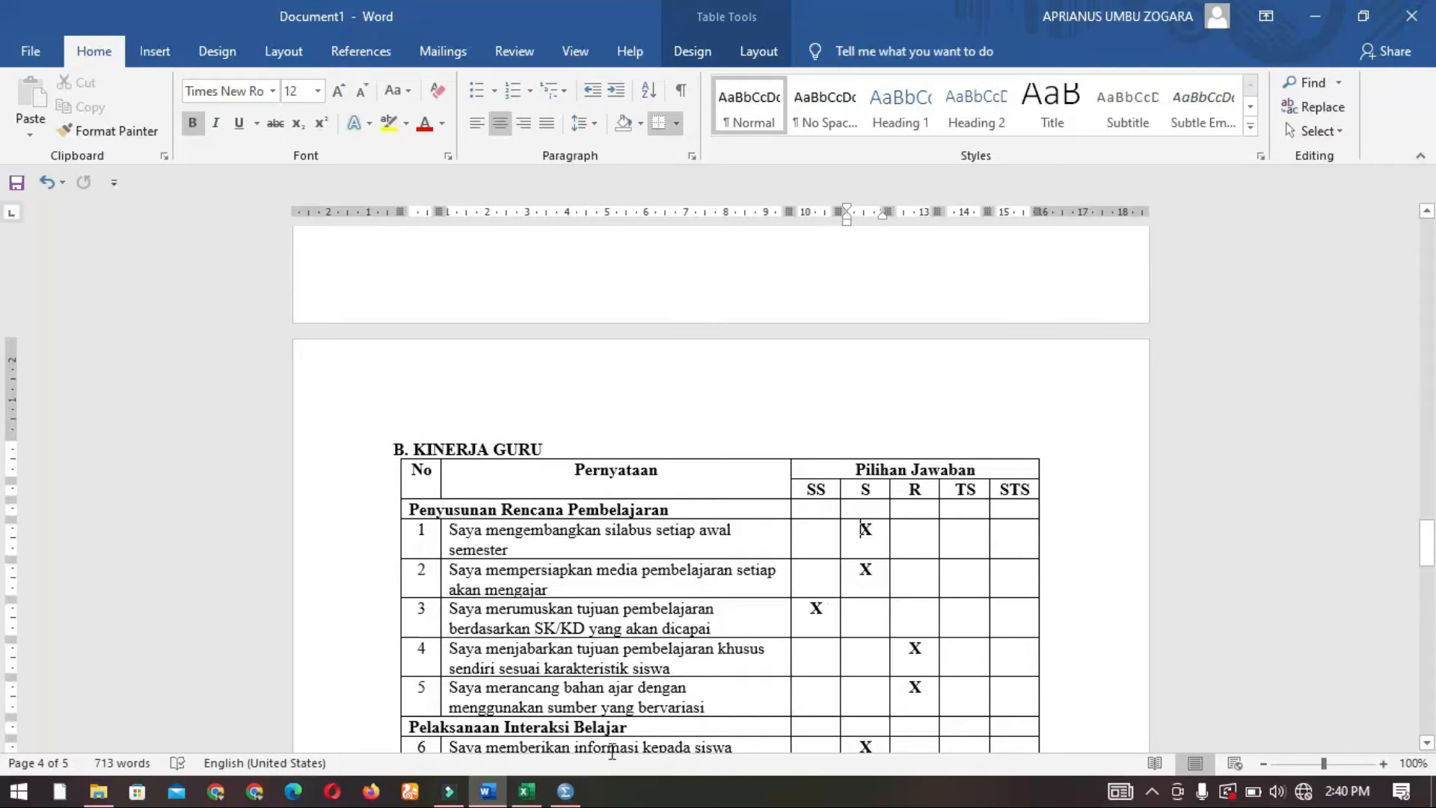
click(526, 791)
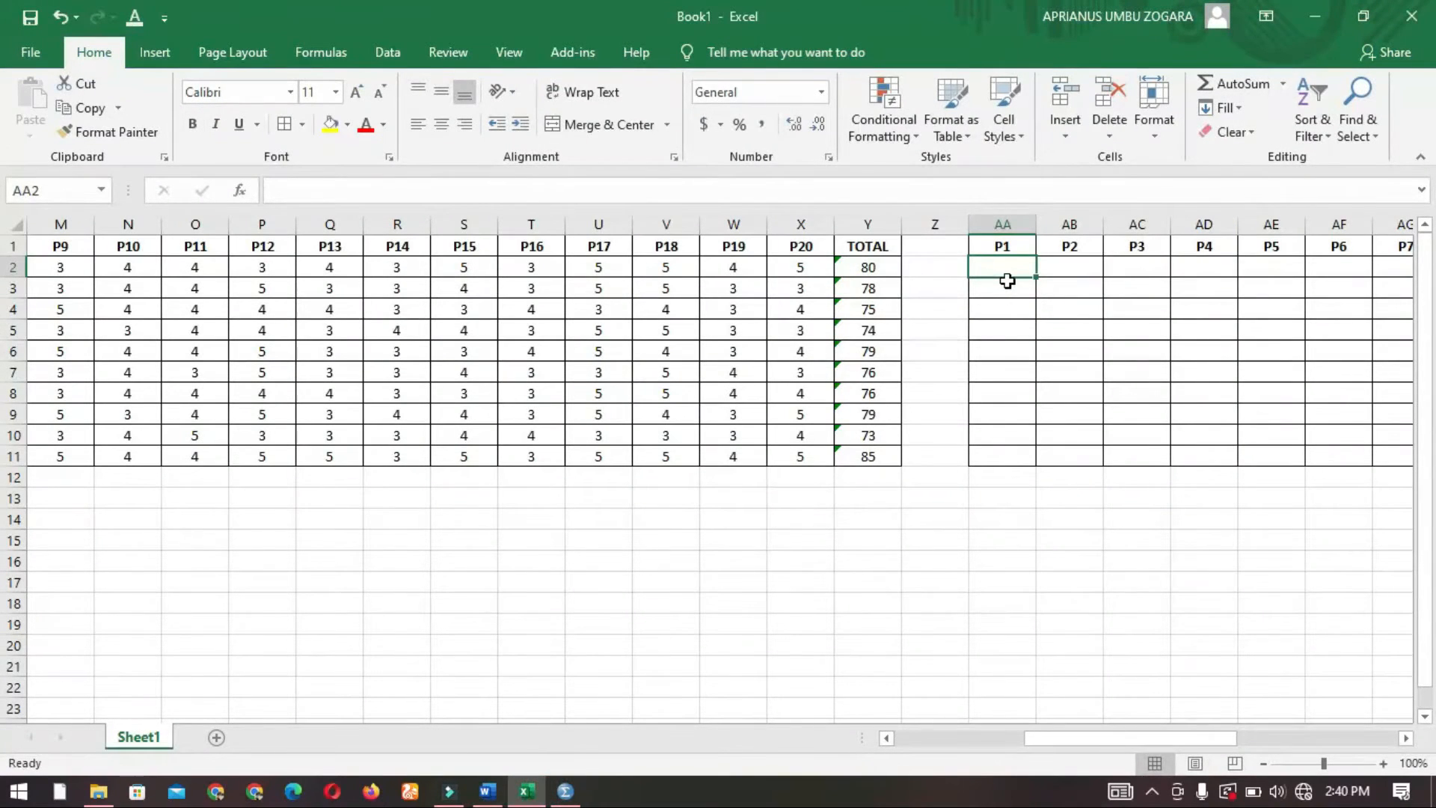
text(4)
key(Tab)
text(4)
key(Tab)
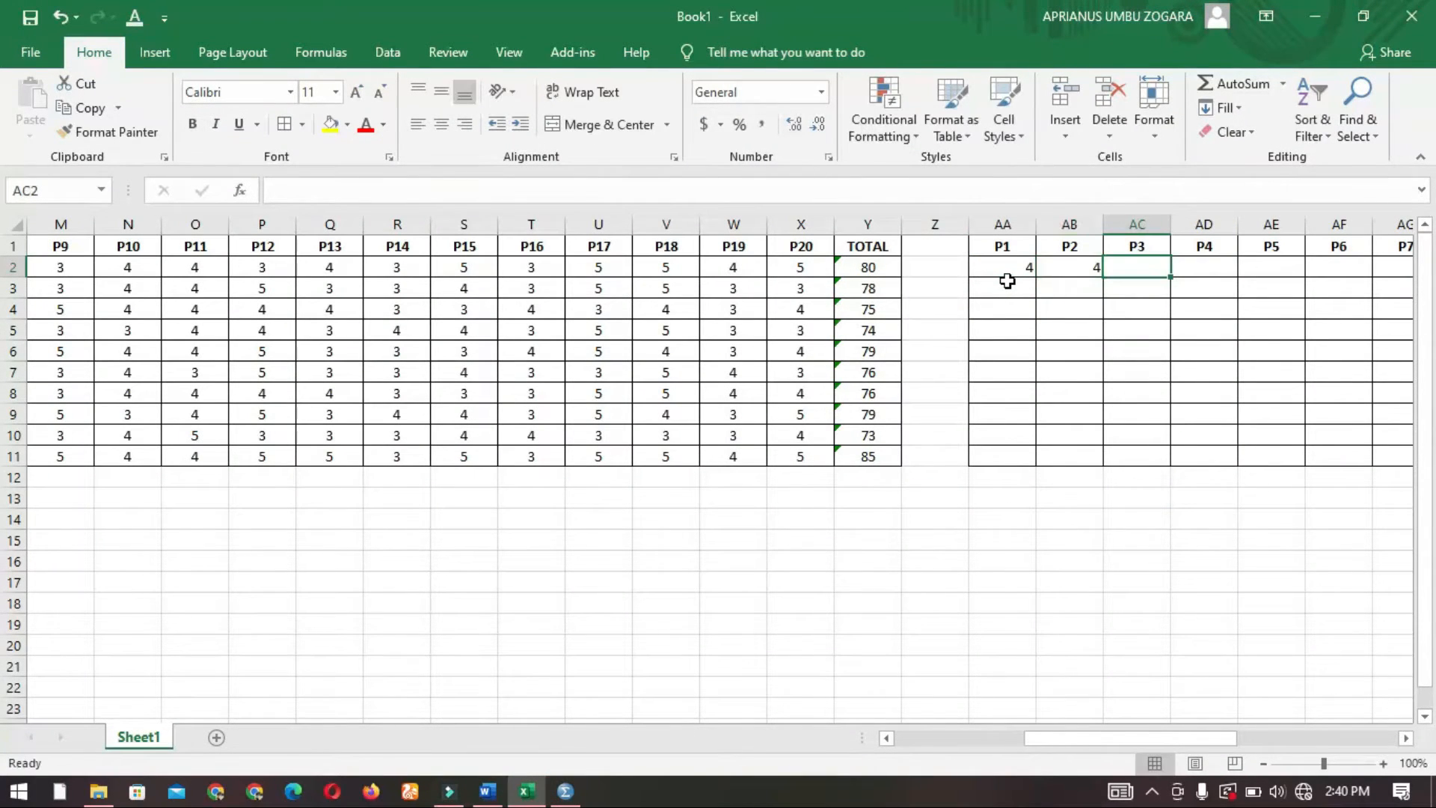
Check statements 3 to 5 in Word and enter 5 for P3, 3 for P4 and 3 for P5 in row 2 of the new Excel table
click(487, 791)
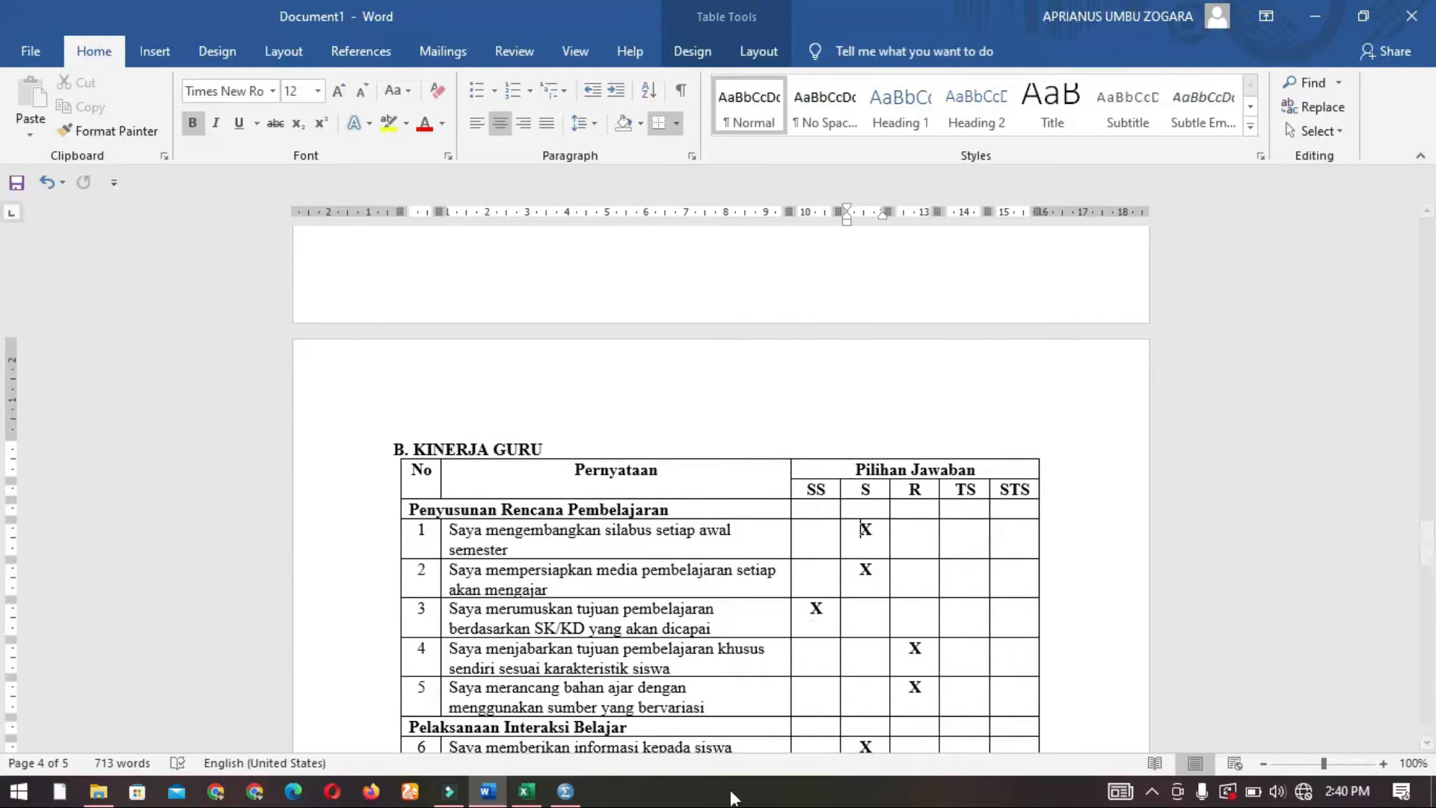
click(528, 790)
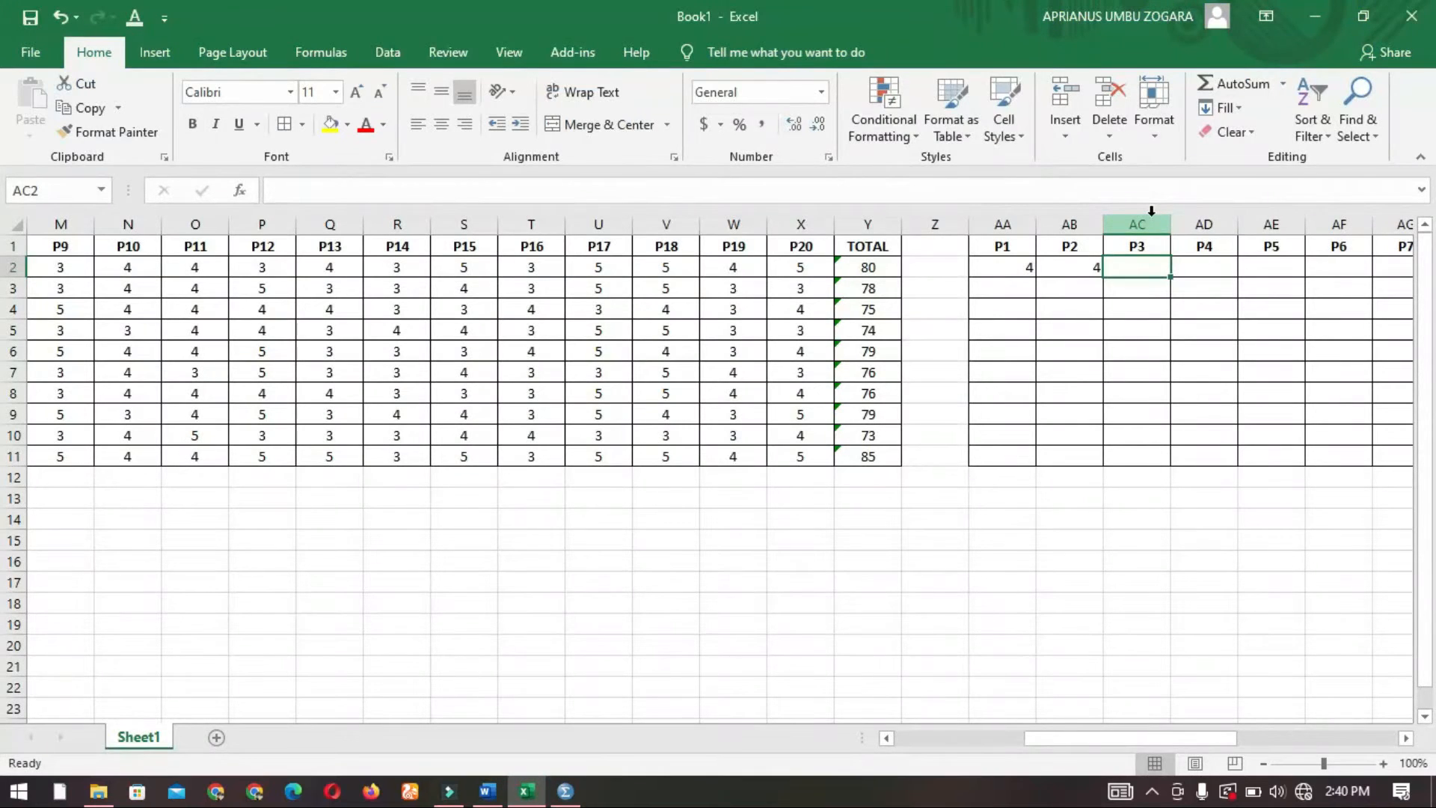
text(5)
key(Tab)
text(3)
key(Tab)
text(3)
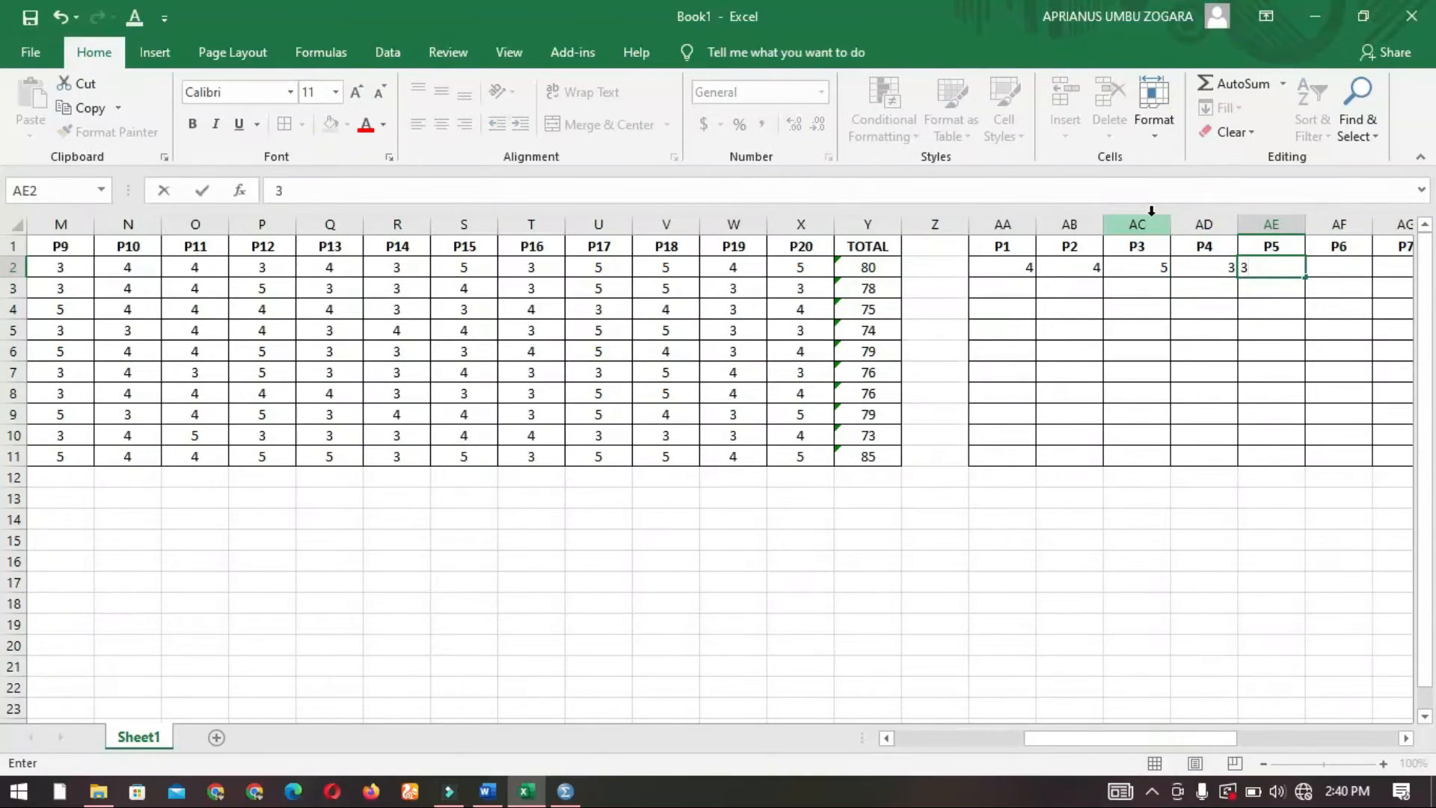
click(1183, 388)
Review the coded respondent data in Excel and the empty data grid of the SPSS Data Editor
drag(1047, 740, 889, 774)
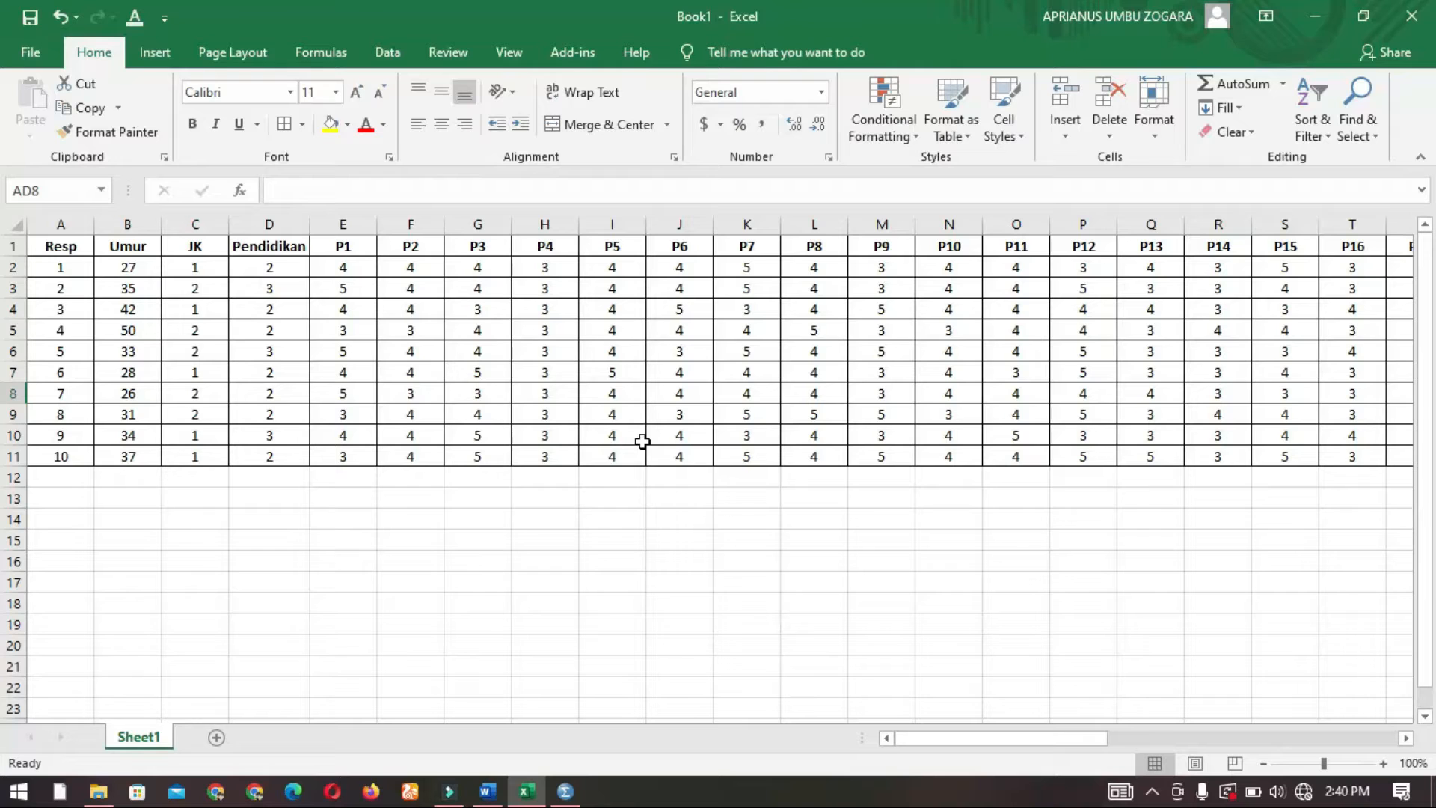
click(317, 355)
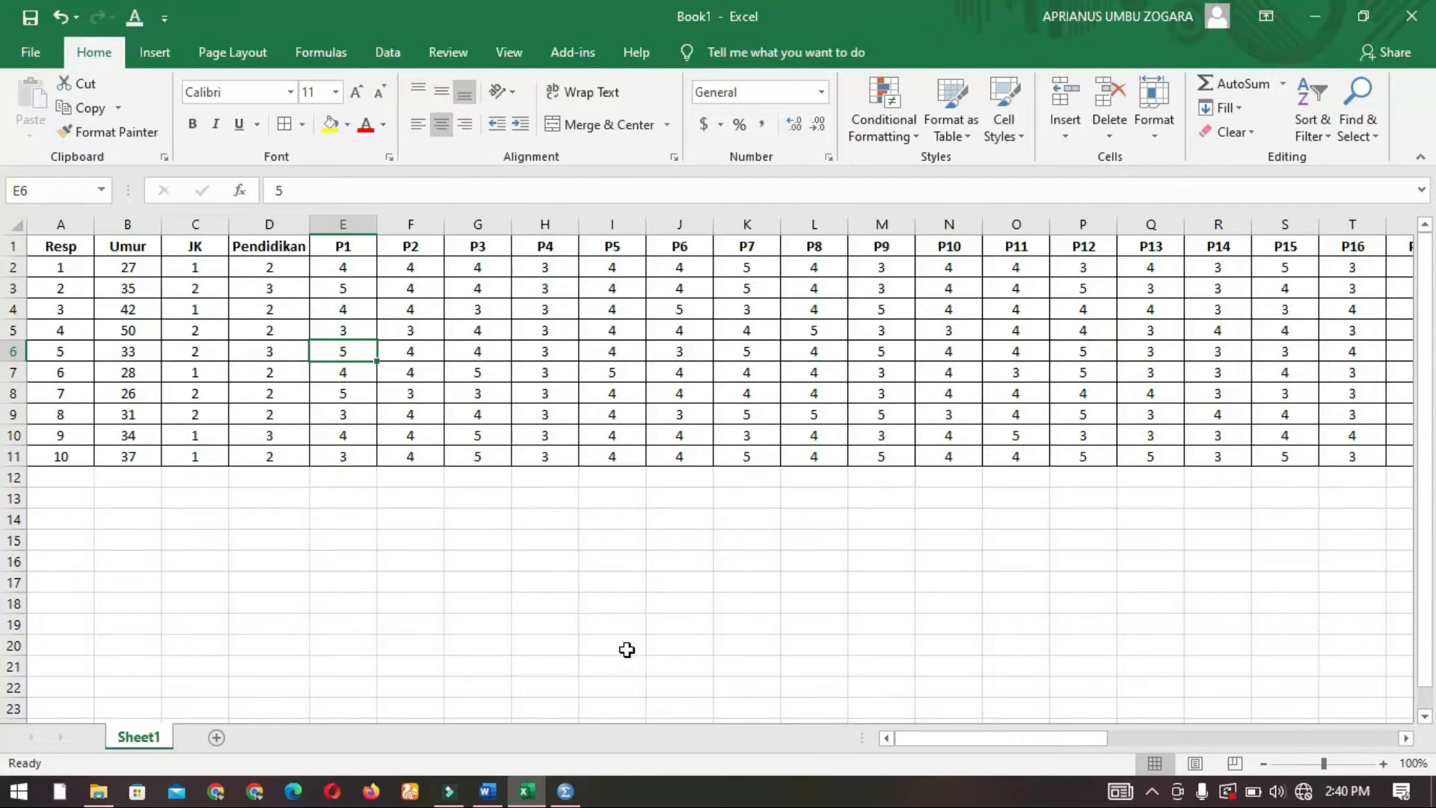
mouse_move(577, 791)
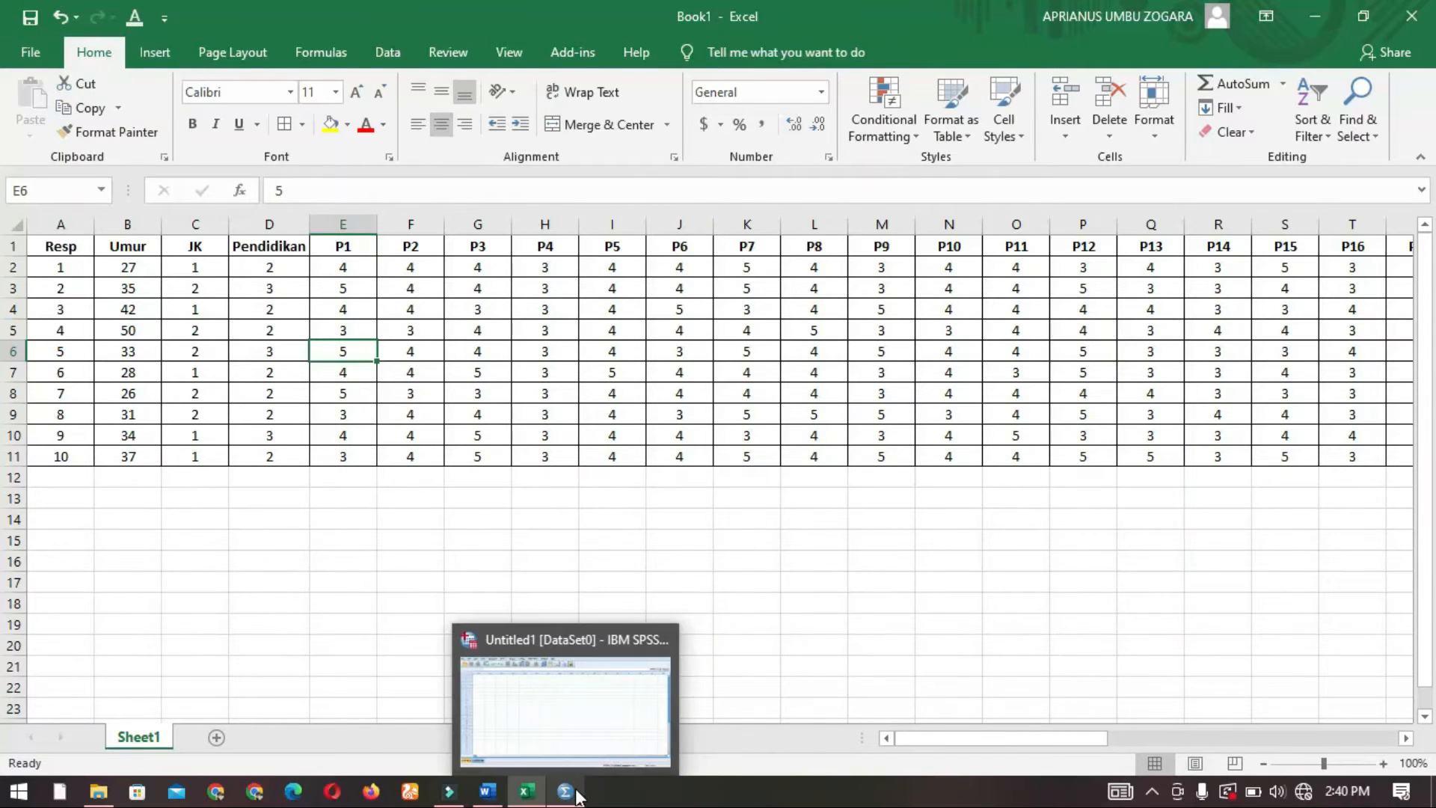
click(580, 730)
click(306, 252)
click(143, 155)
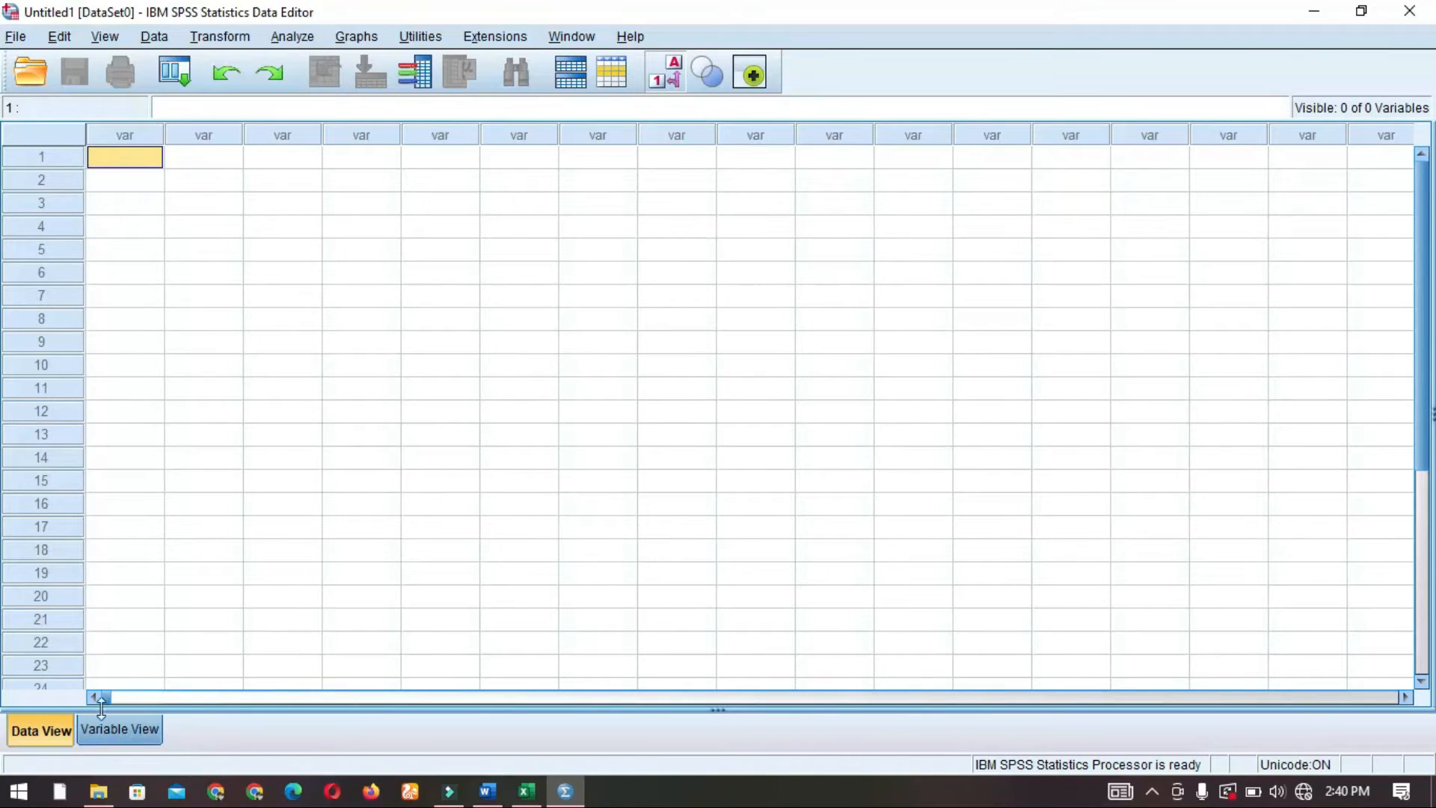
click(219, 270)
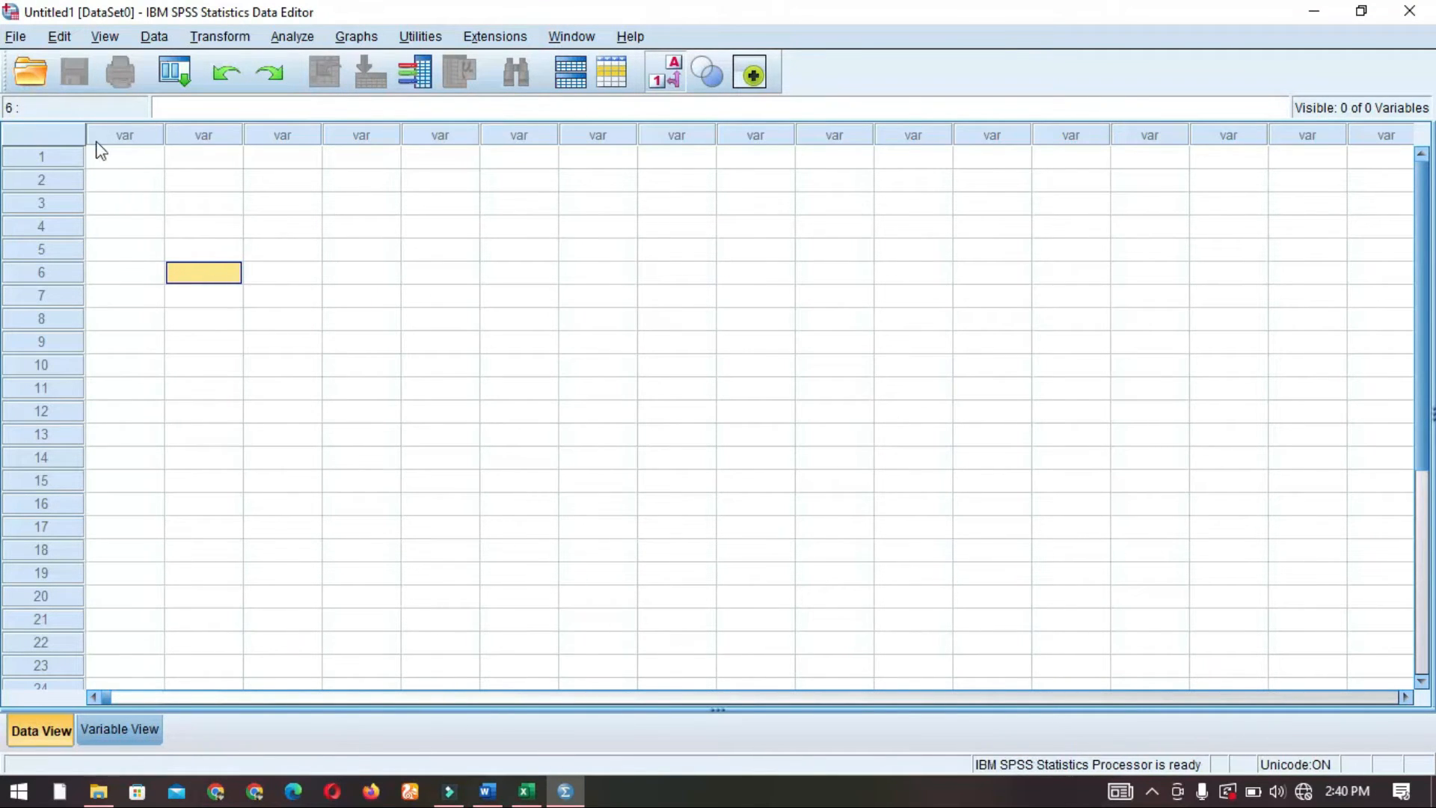
click(120, 157)
click(524, 792)
click(524, 792)
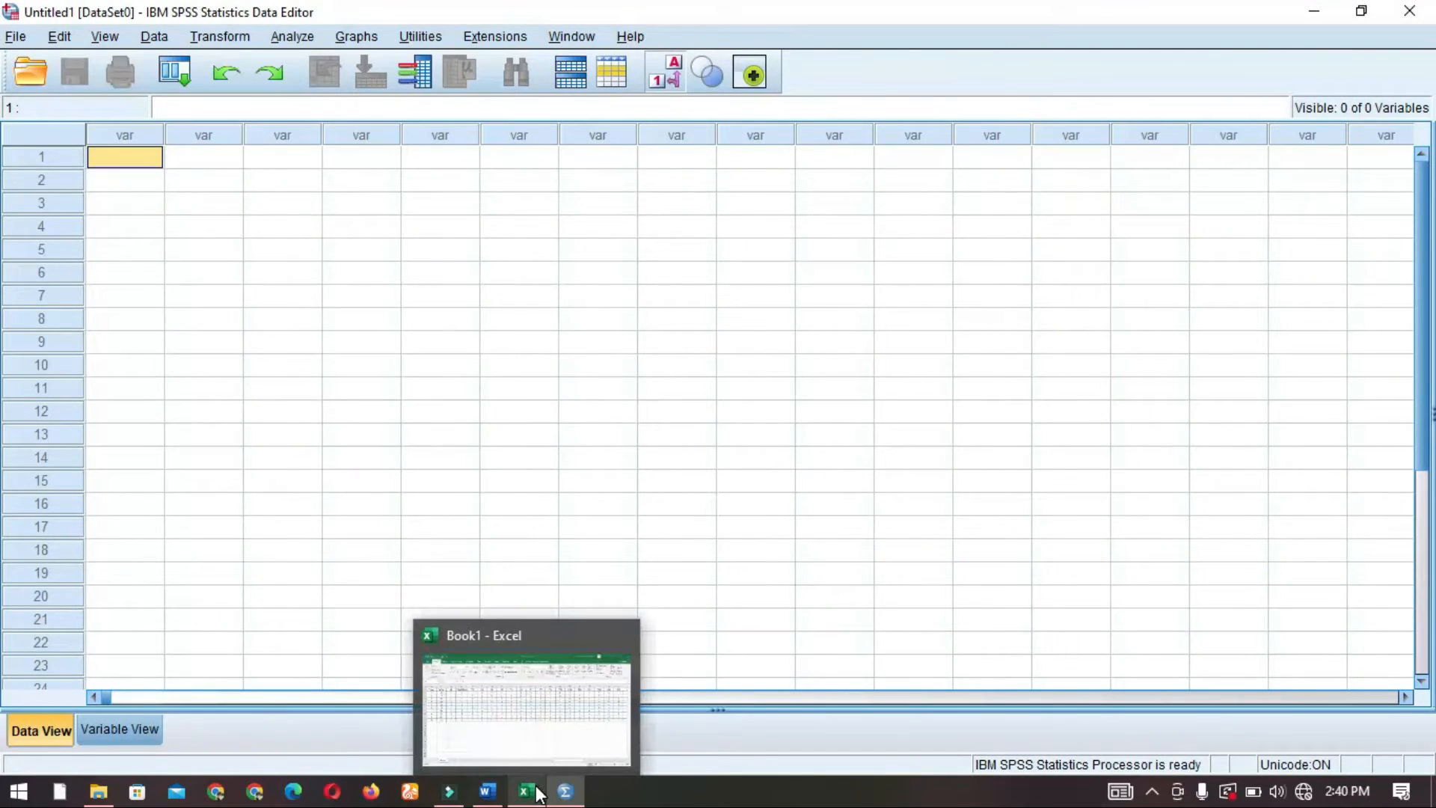
click(537, 794)
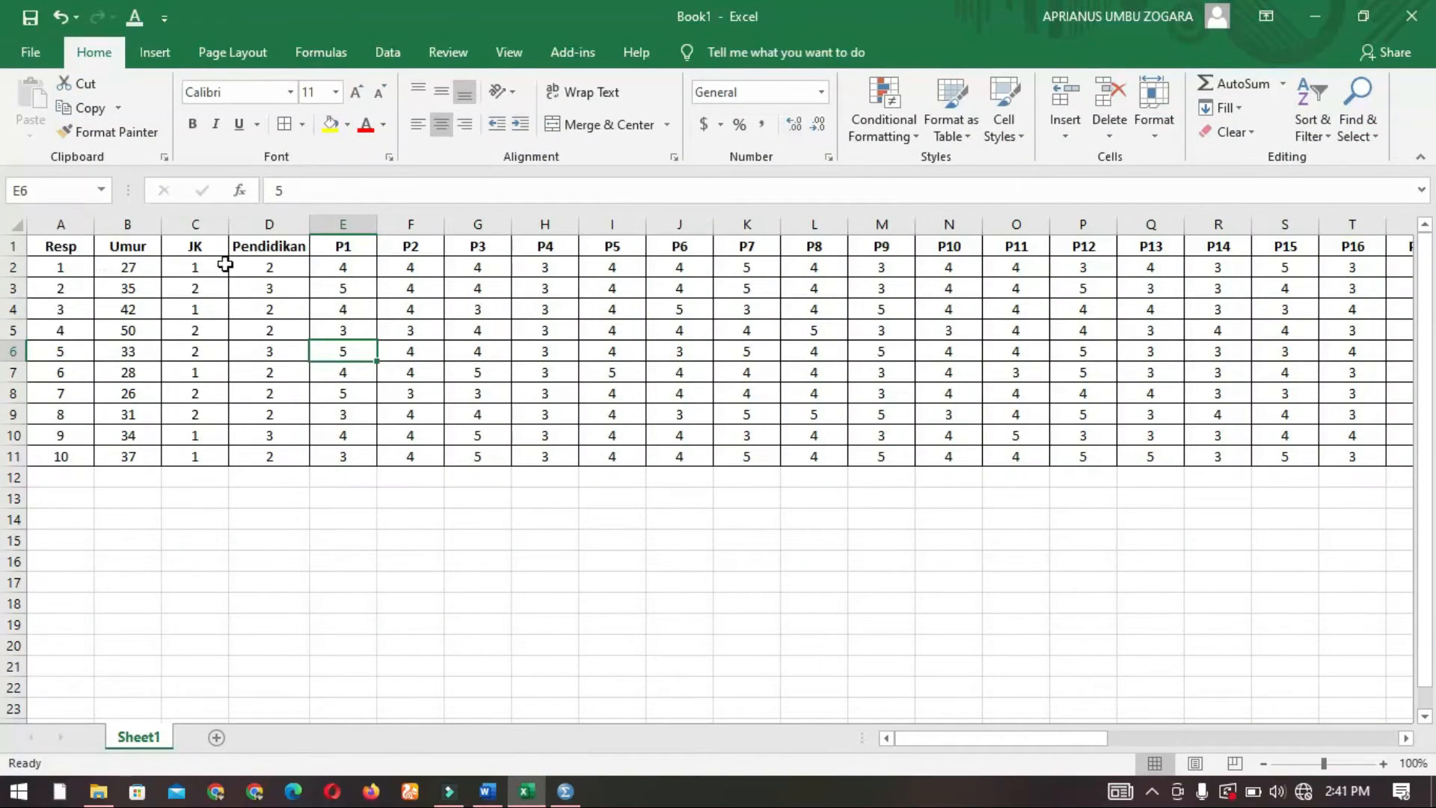
Switch to SPSS and define the first three variables as Umur, JK and Pendidikan
click(566, 792)
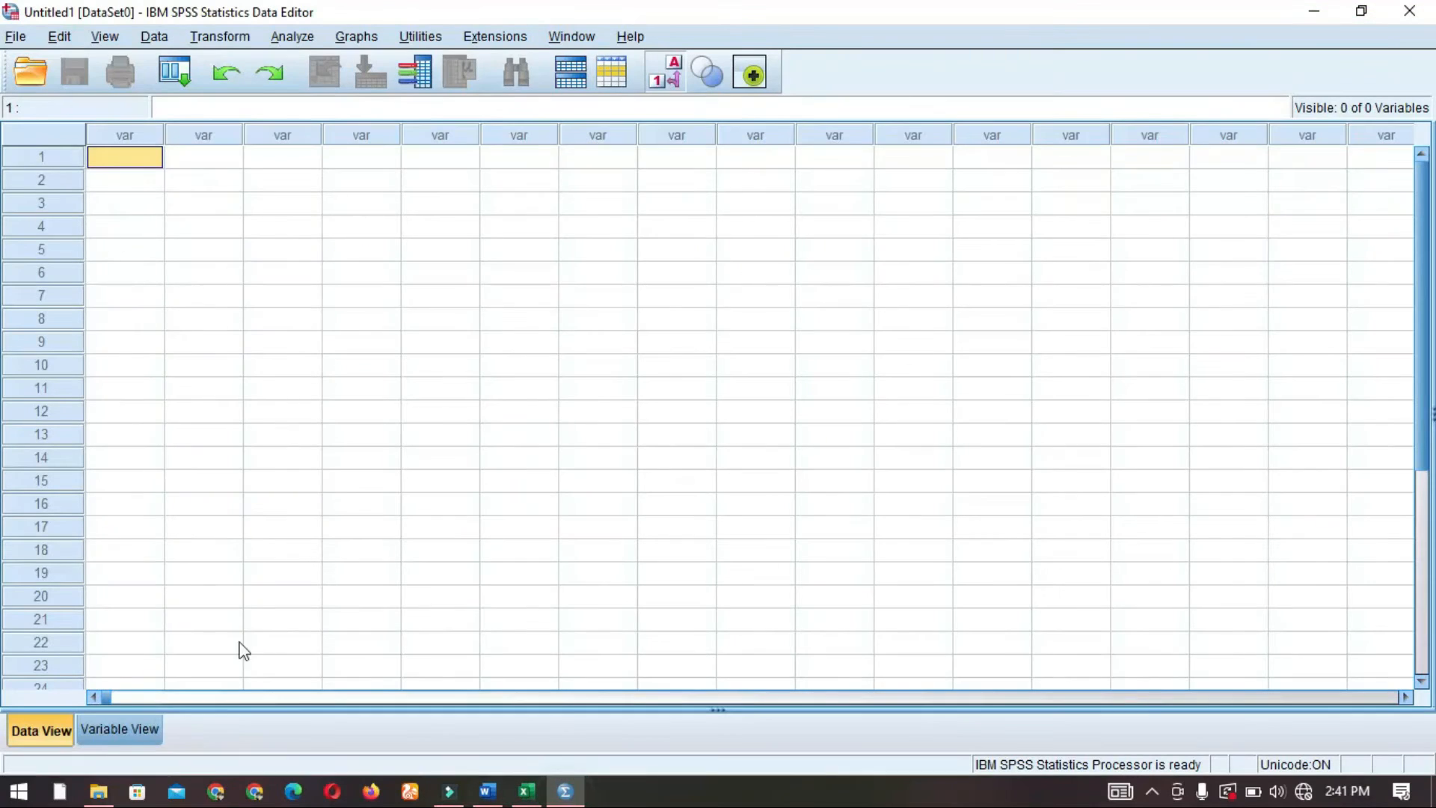
click(121, 729)
click(129, 131)
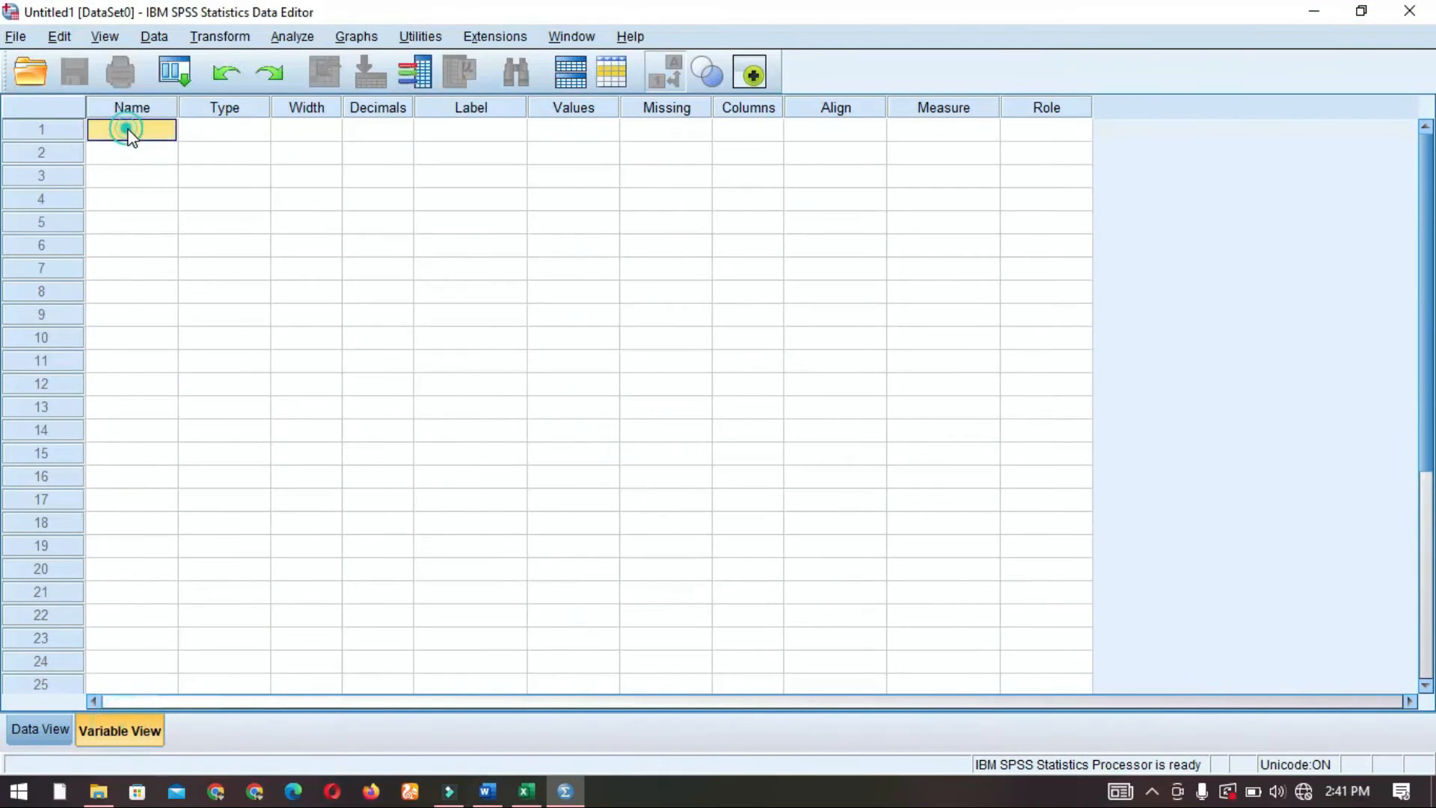
text(Umur)
key(Return)
text(JK)
key(Return)
text(Pendidikan)
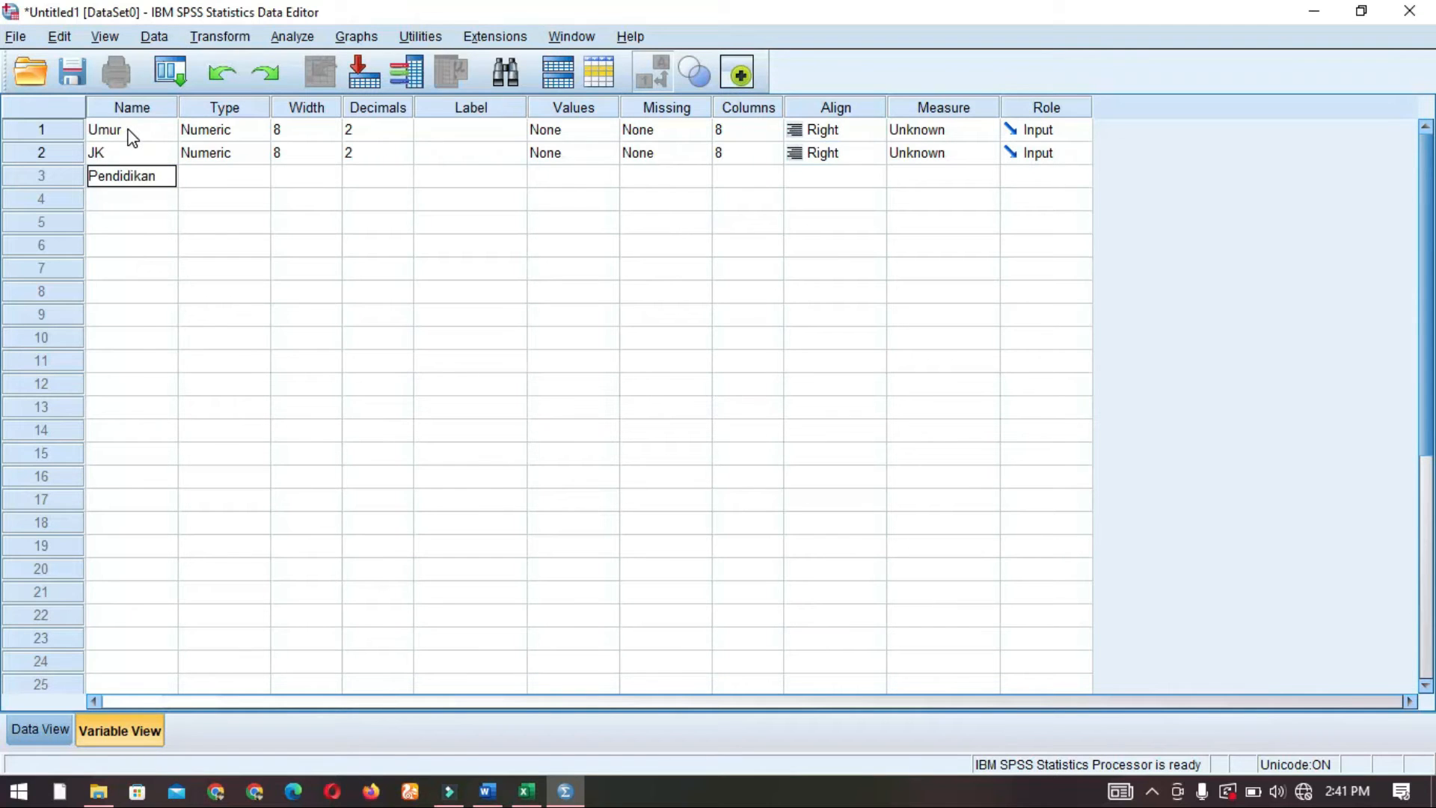
key(Return)
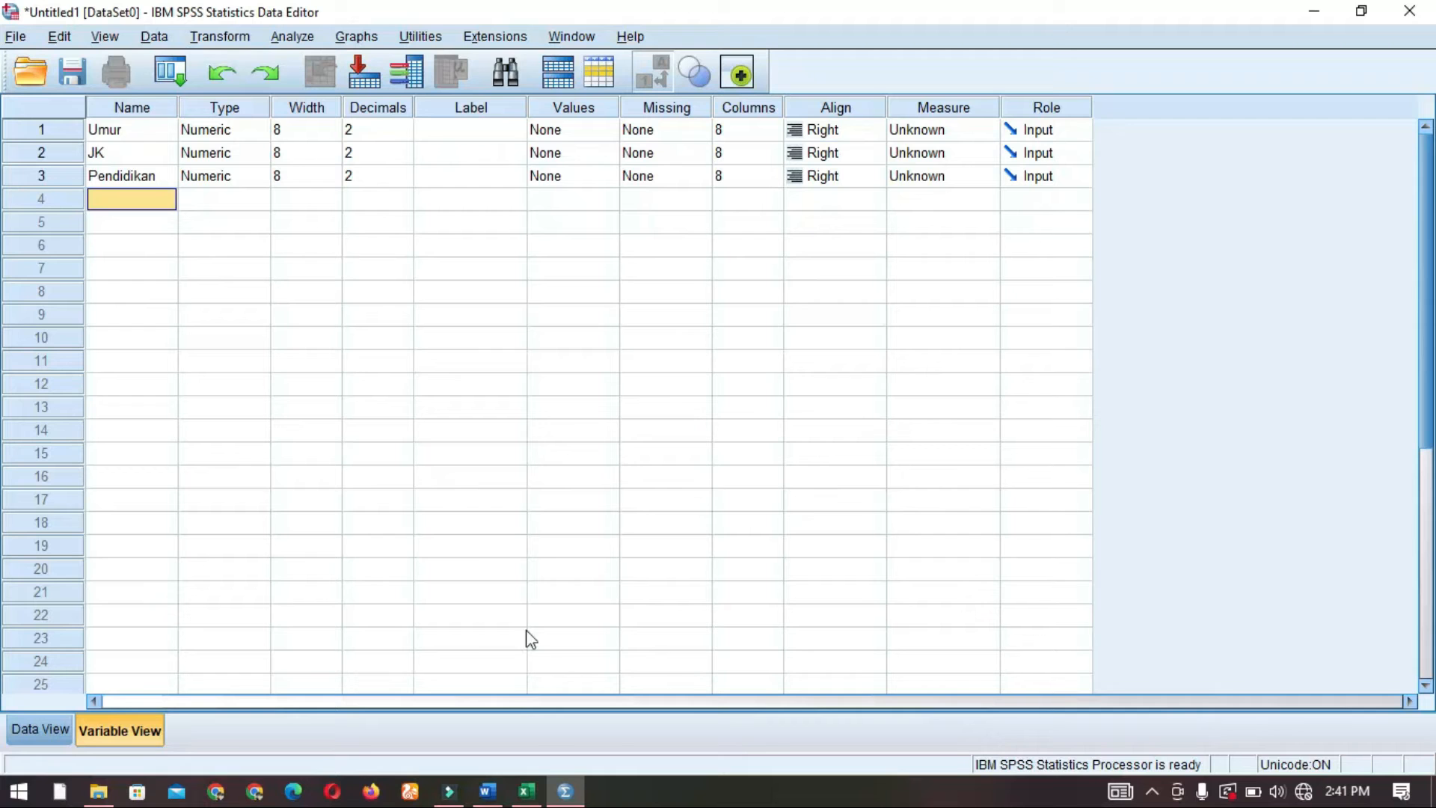
Check the column headers in Excel, add a fourth SPSS variable named Kepemimpinan and widen the Name column
click(529, 792)
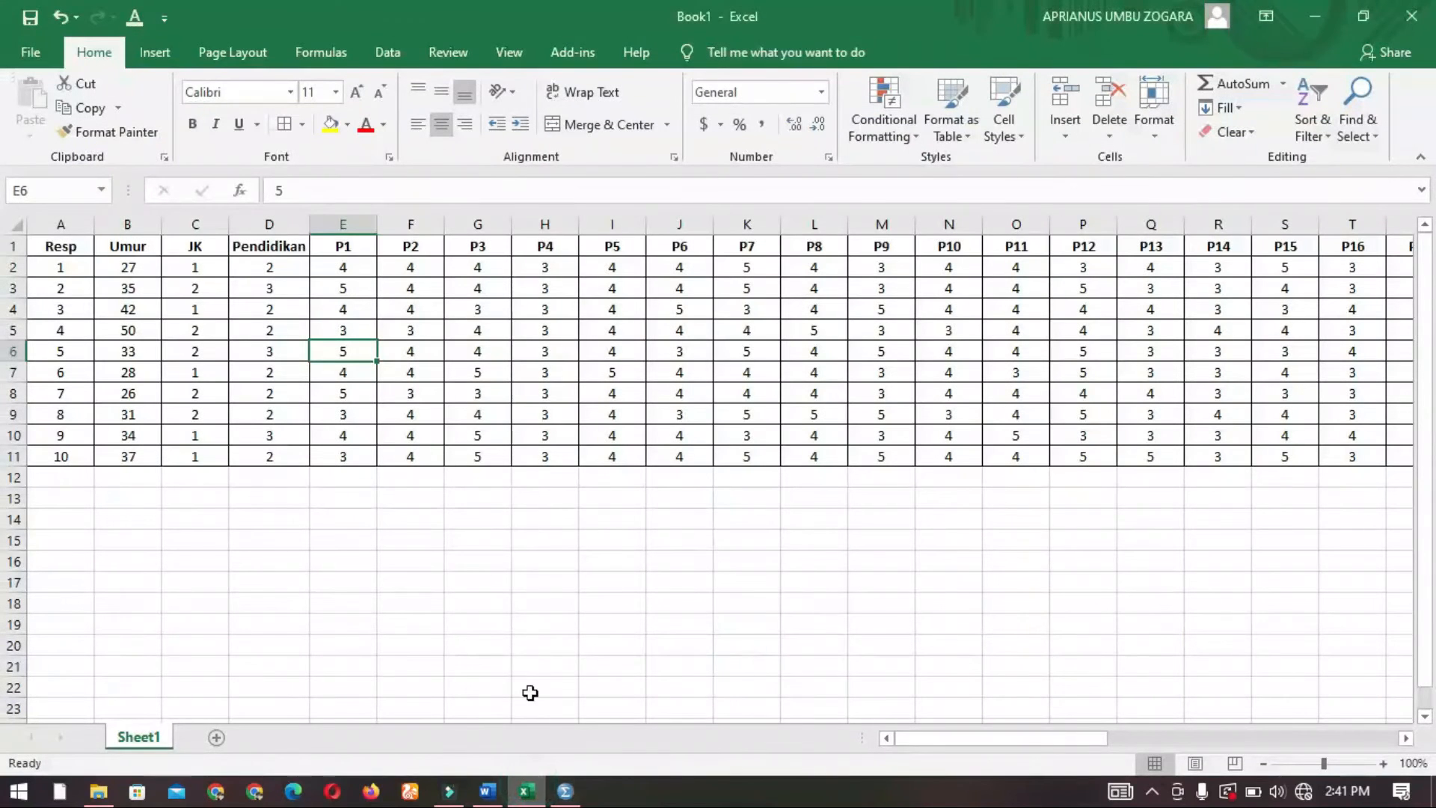
click(566, 795)
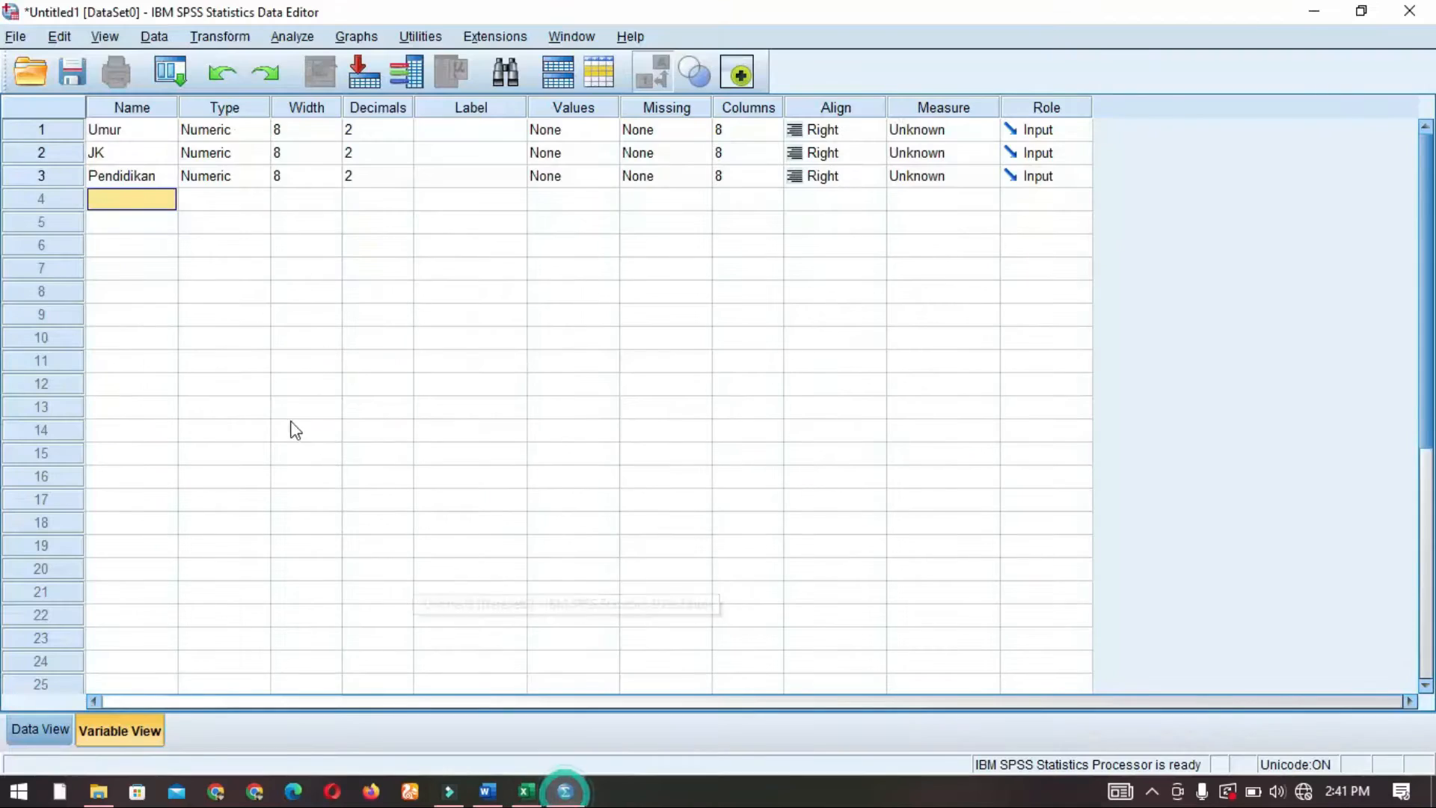
text(Kepemimpinan)
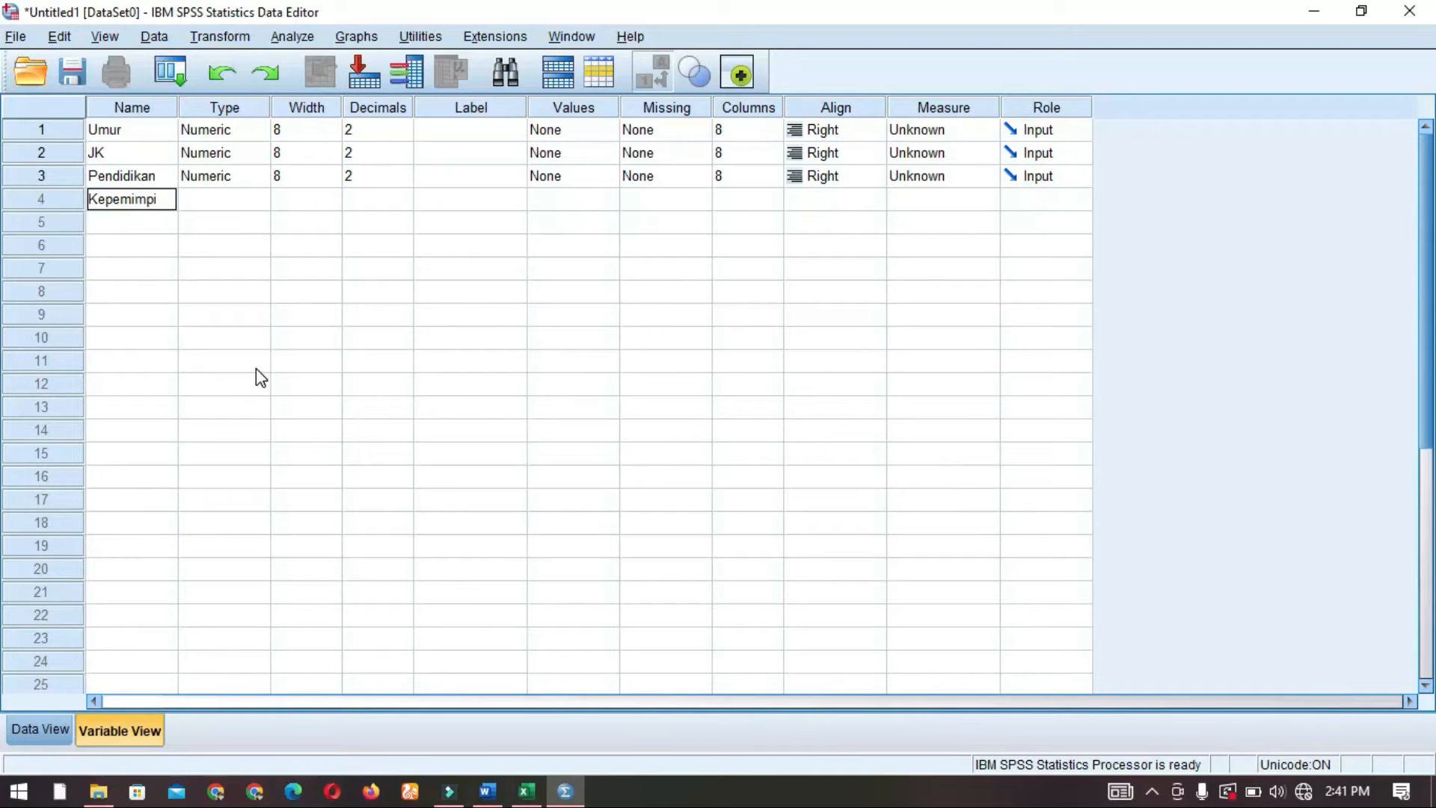
click(457, 241)
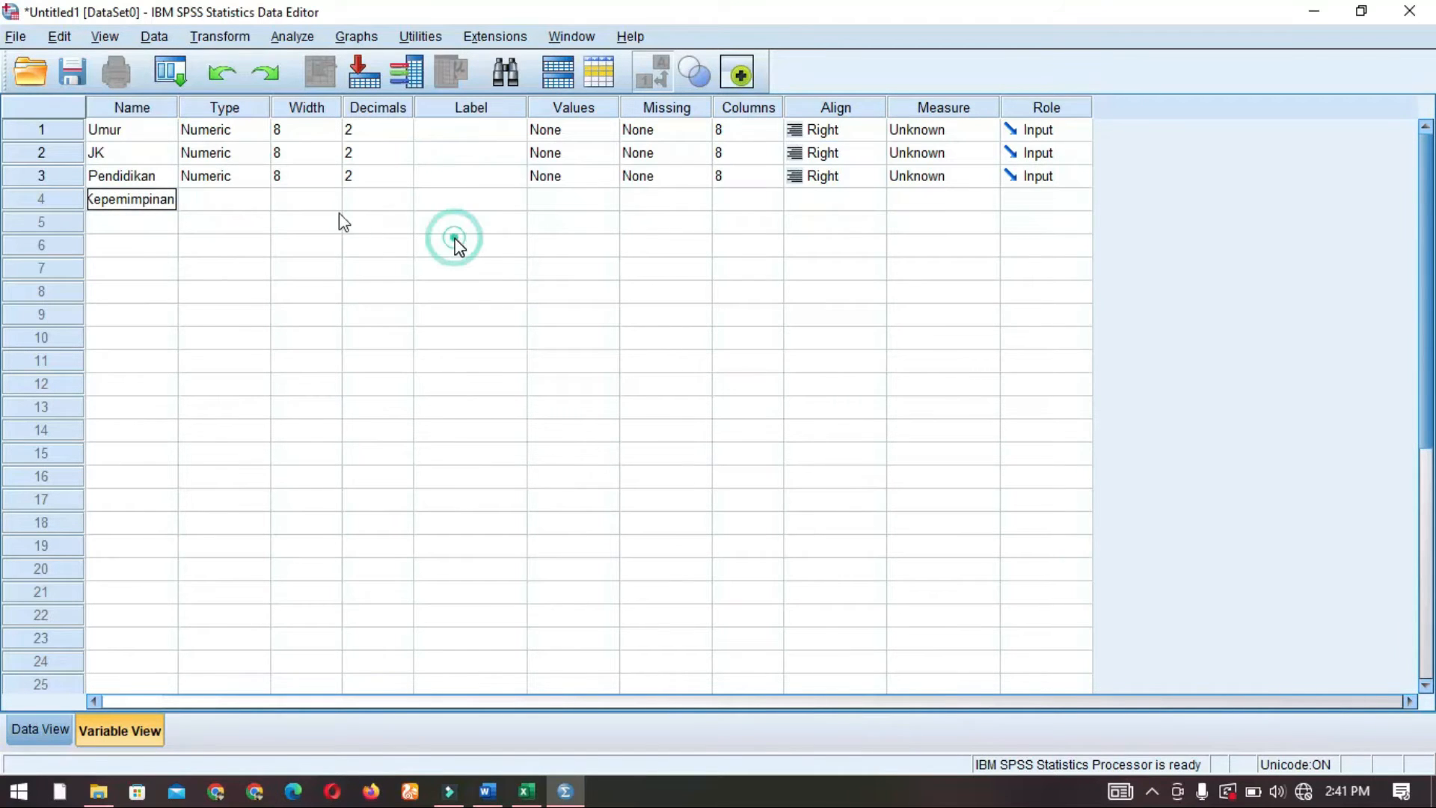
click(148, 201)
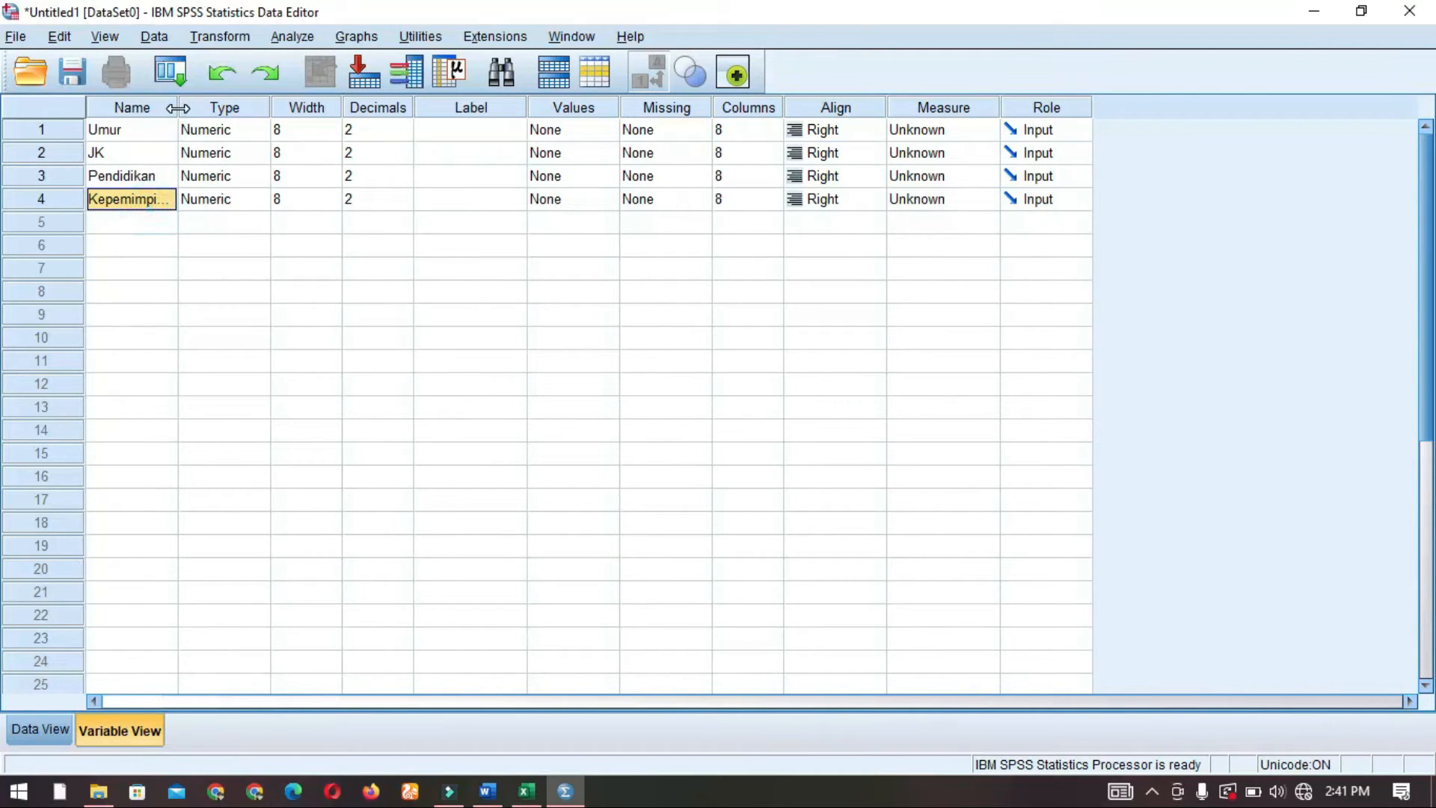
drag(177, 109, 207, 118)
Set the decimals of all four variables to 0
click(436, 135)
double_click(437, 136)
click(438, 158)
double_click(437, 157)
click(437, 182)
click(438, 182)
click(438, 182)
click(437, 205)
double_click(438, 205)
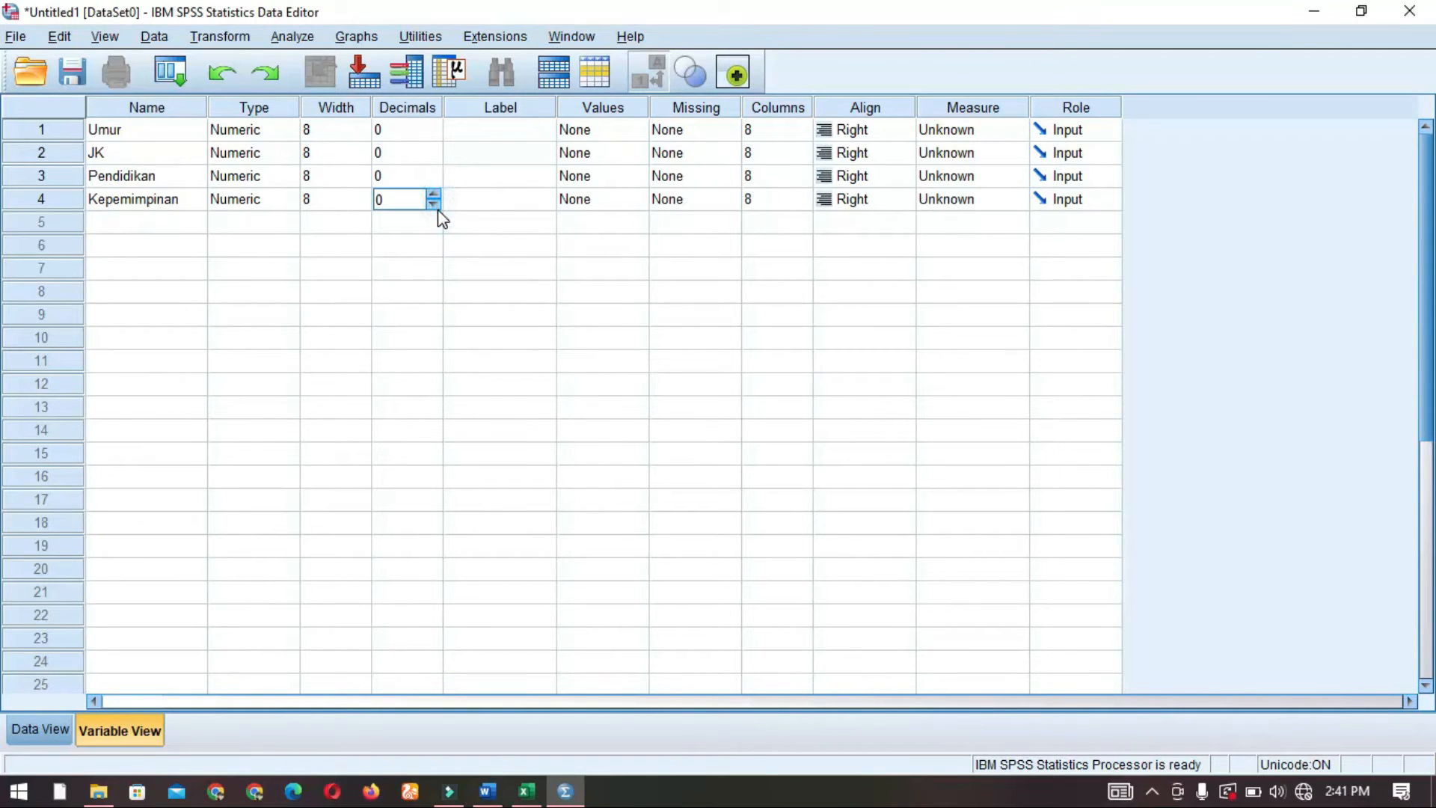
click(434, 204)
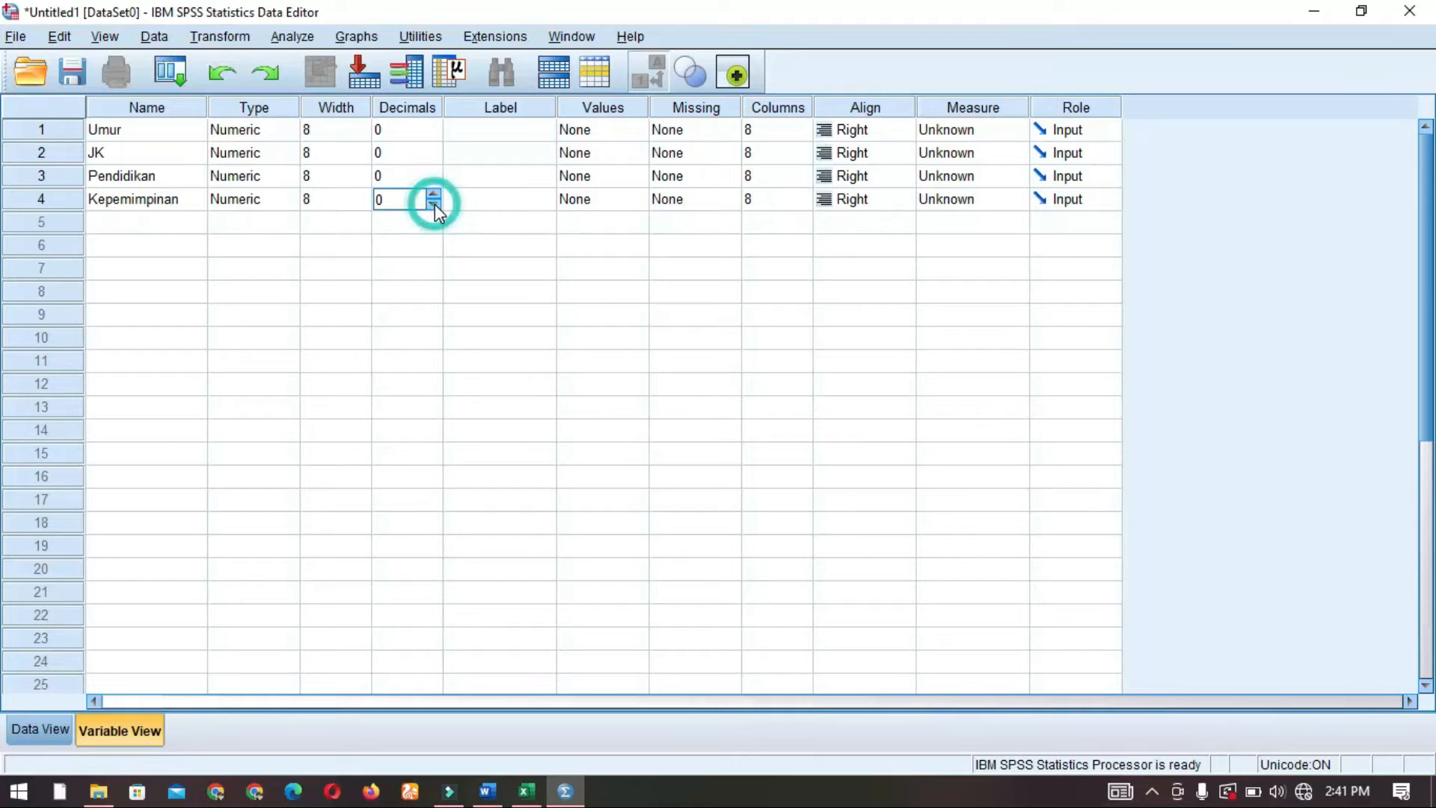
Rename the fourth variable as P1 and add the variables P2, P3 and P4 below it
click(188, 203)
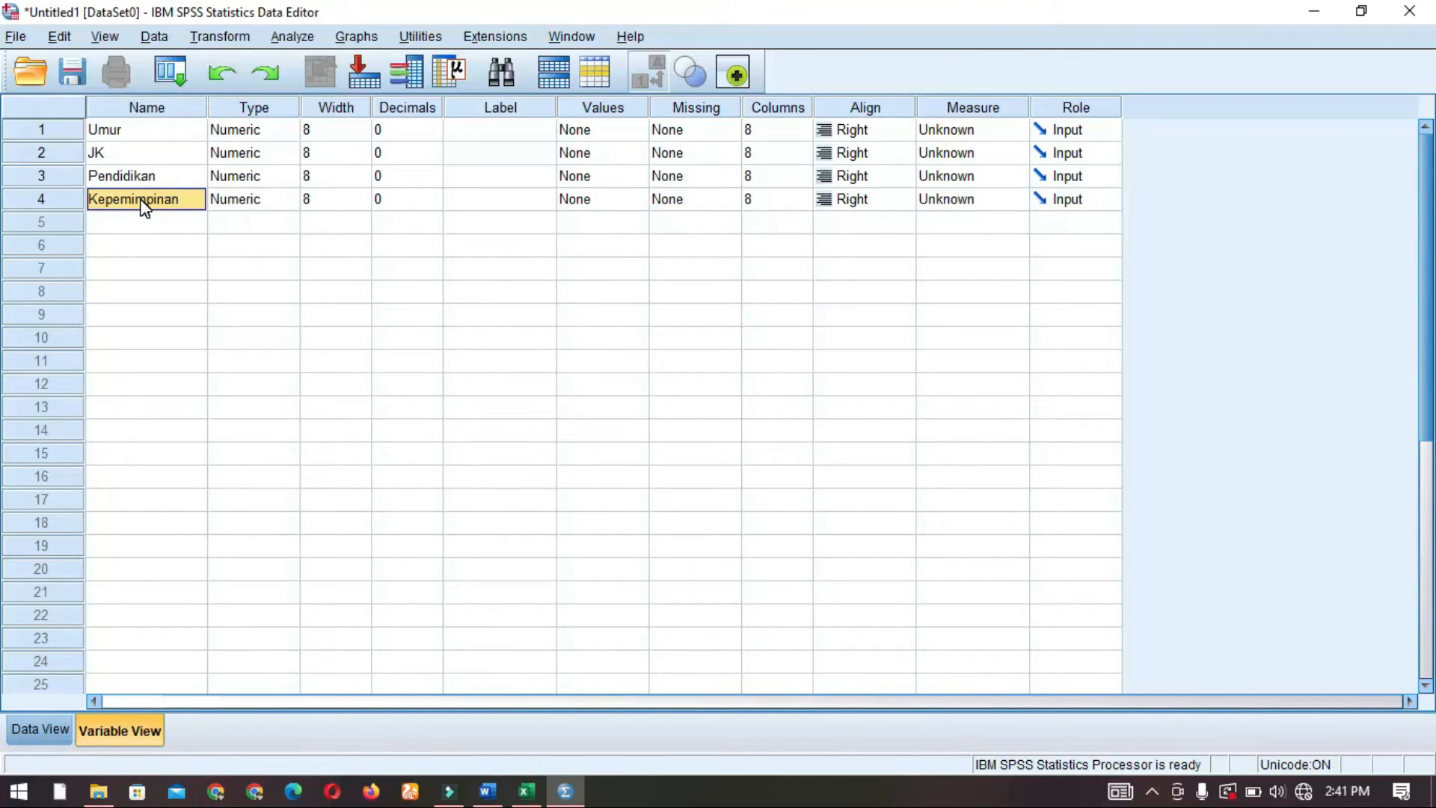
text(P1)
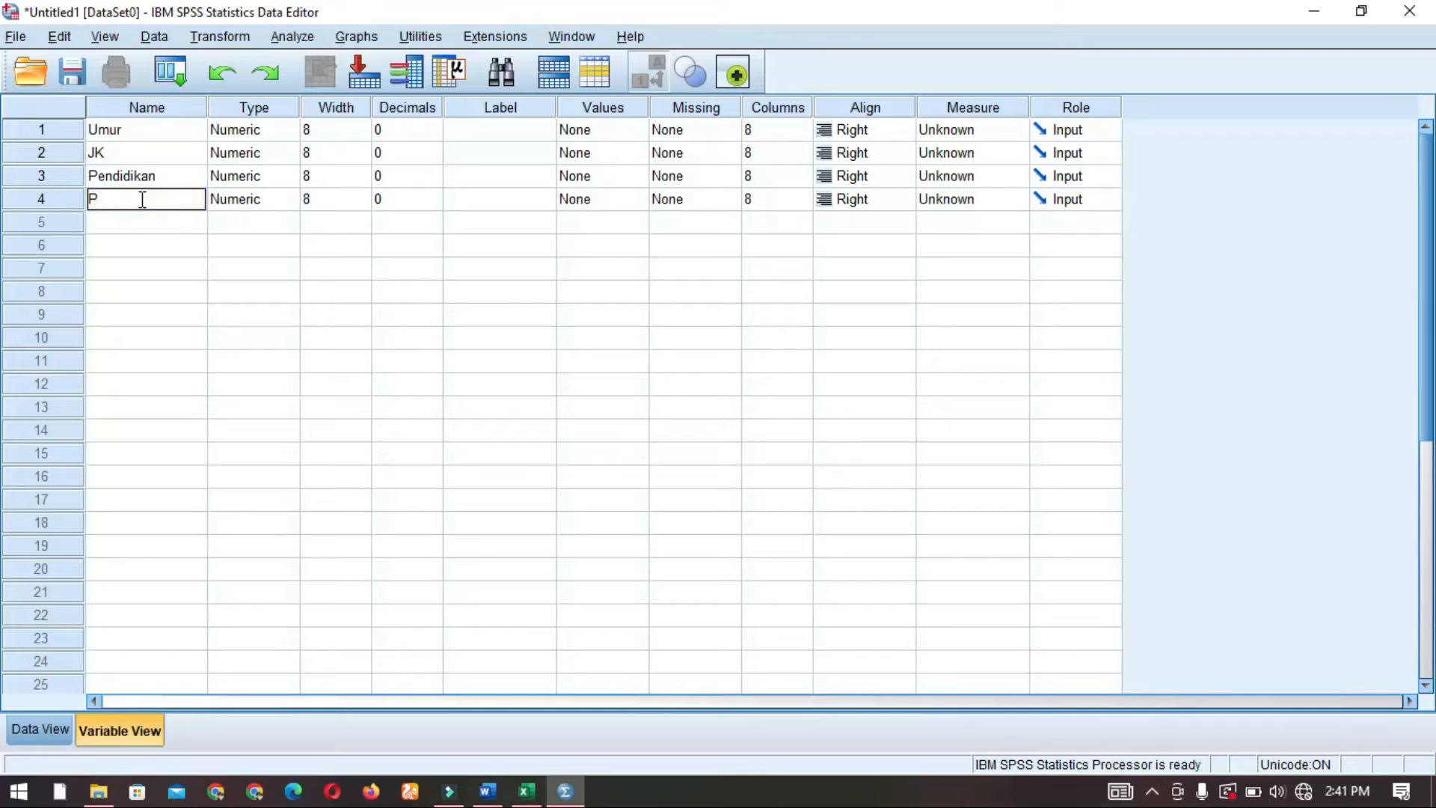
key(Return)
text(P2)
key(Return)
text(P3)
key(Return)
text(P4)
key(Return)
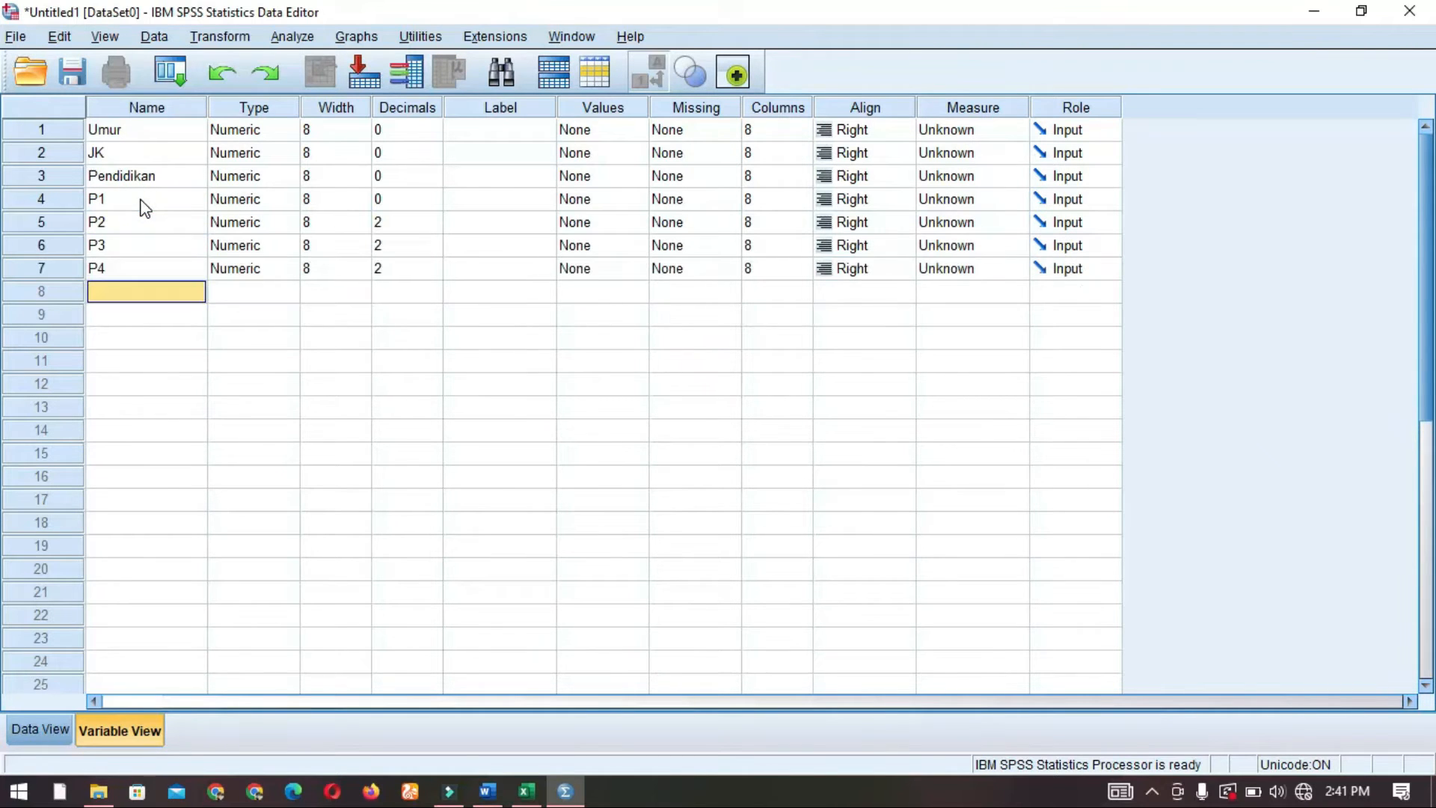
Add the variables P5, P6 and P7 below P4
text(P5)
key(Return)
text(P6)
key(Return)
text(P7)
key(Return)
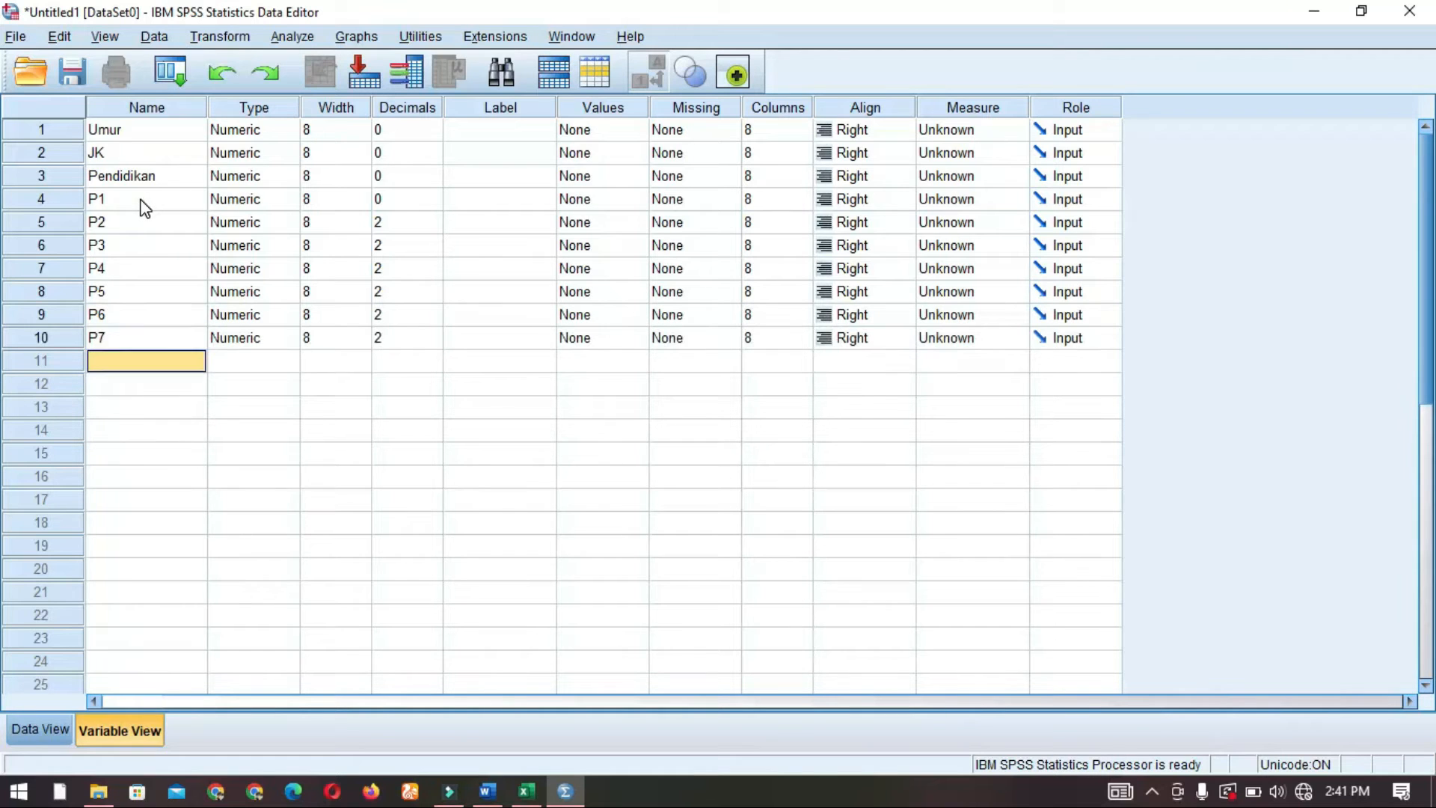
Add the variables P8, P9 and P10 below P7
text(P8)
key(Return)
text(P9)
key(Return)
text(P10)
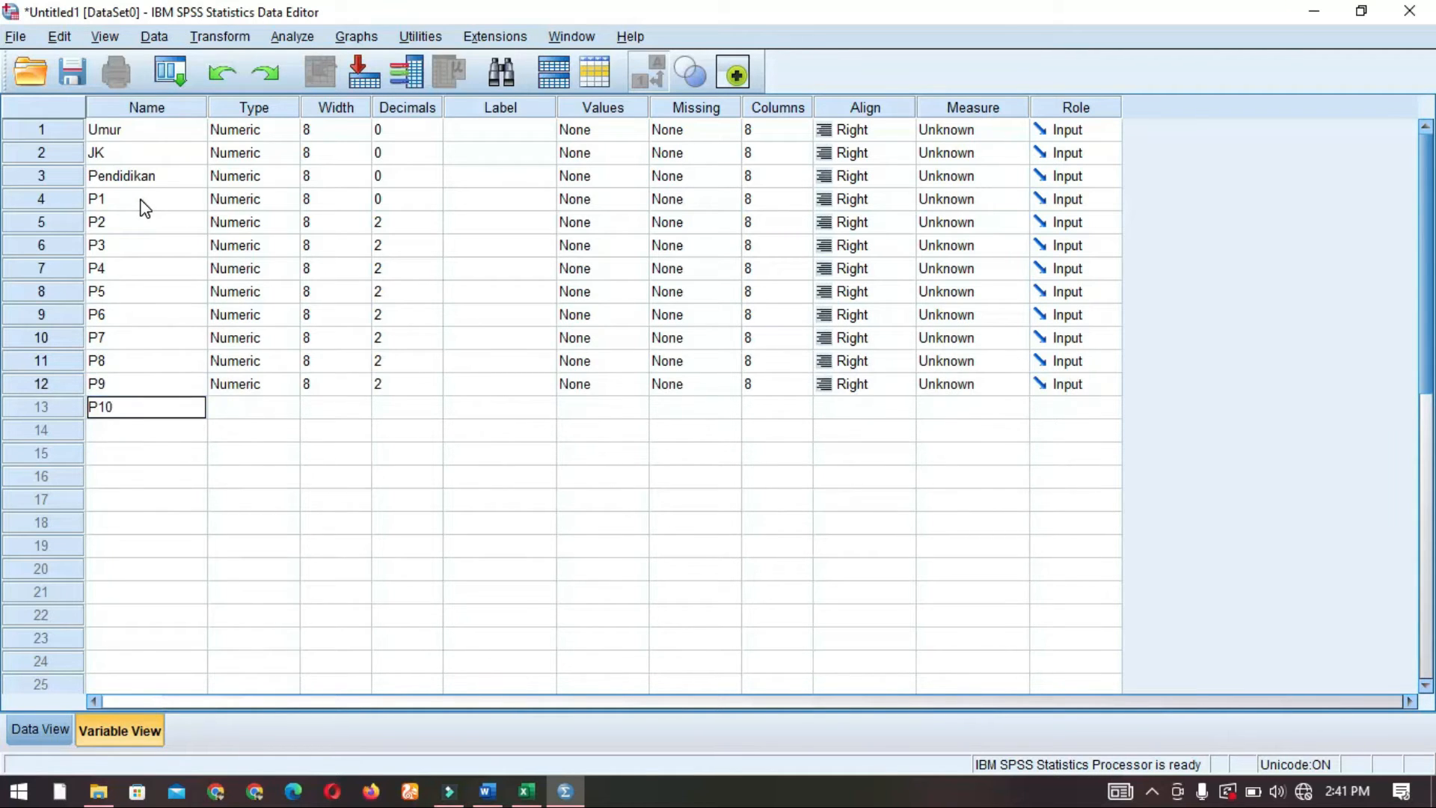
key(Return)
Add the variables P11, P12, P13, P14 and P15 below P10
text(P11)
key(Return)
text(P12)
key(Return)
text(P13)
key(Return)
text(P14)
key(Return)
text(P15)
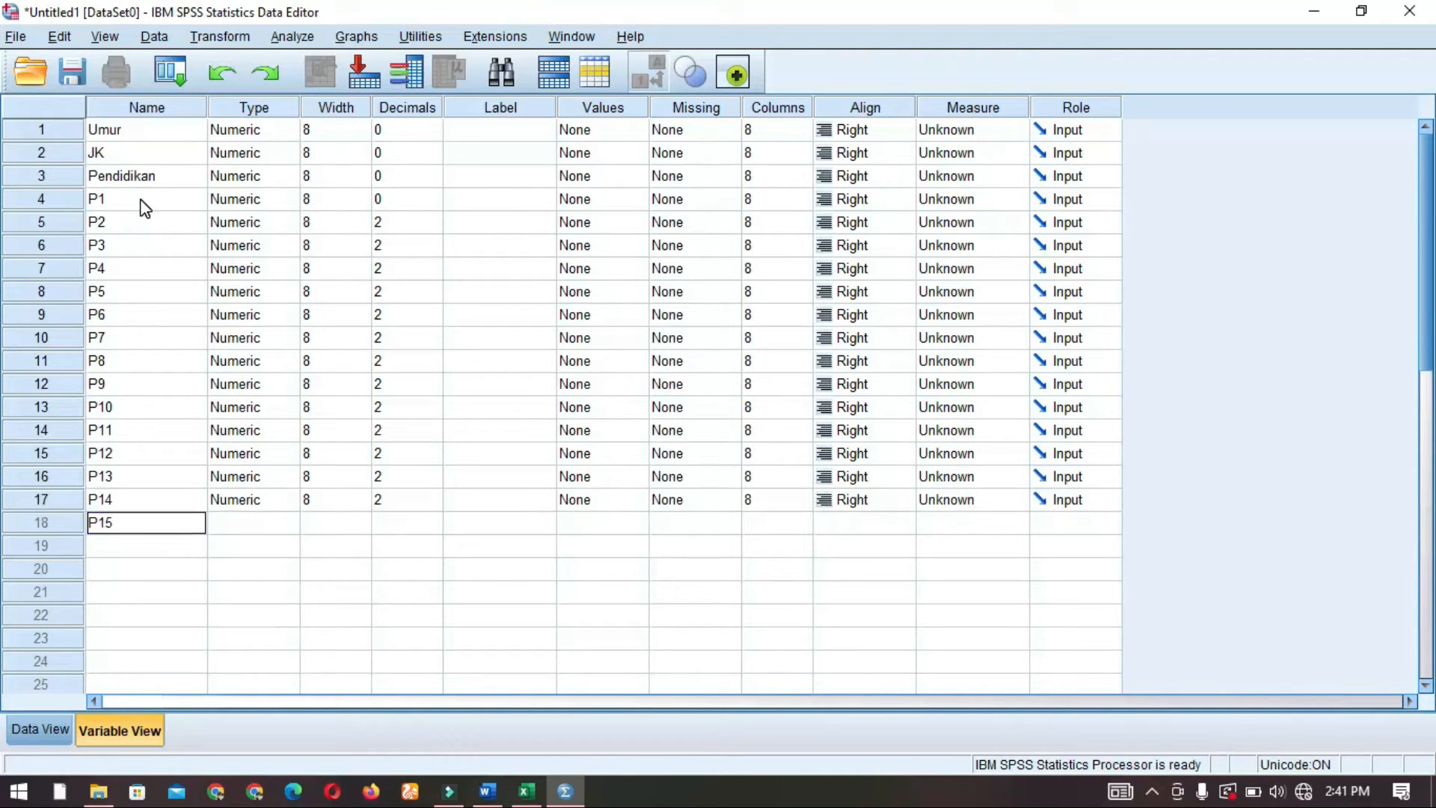
key(Return)
Add the variables P16, P17, P18, P19 and P20 below P15
text(P16)
key(Return)
text(P17)
key(Return)
text(P18)
key(Return)
text(P19)
key(Return)
text(P20)
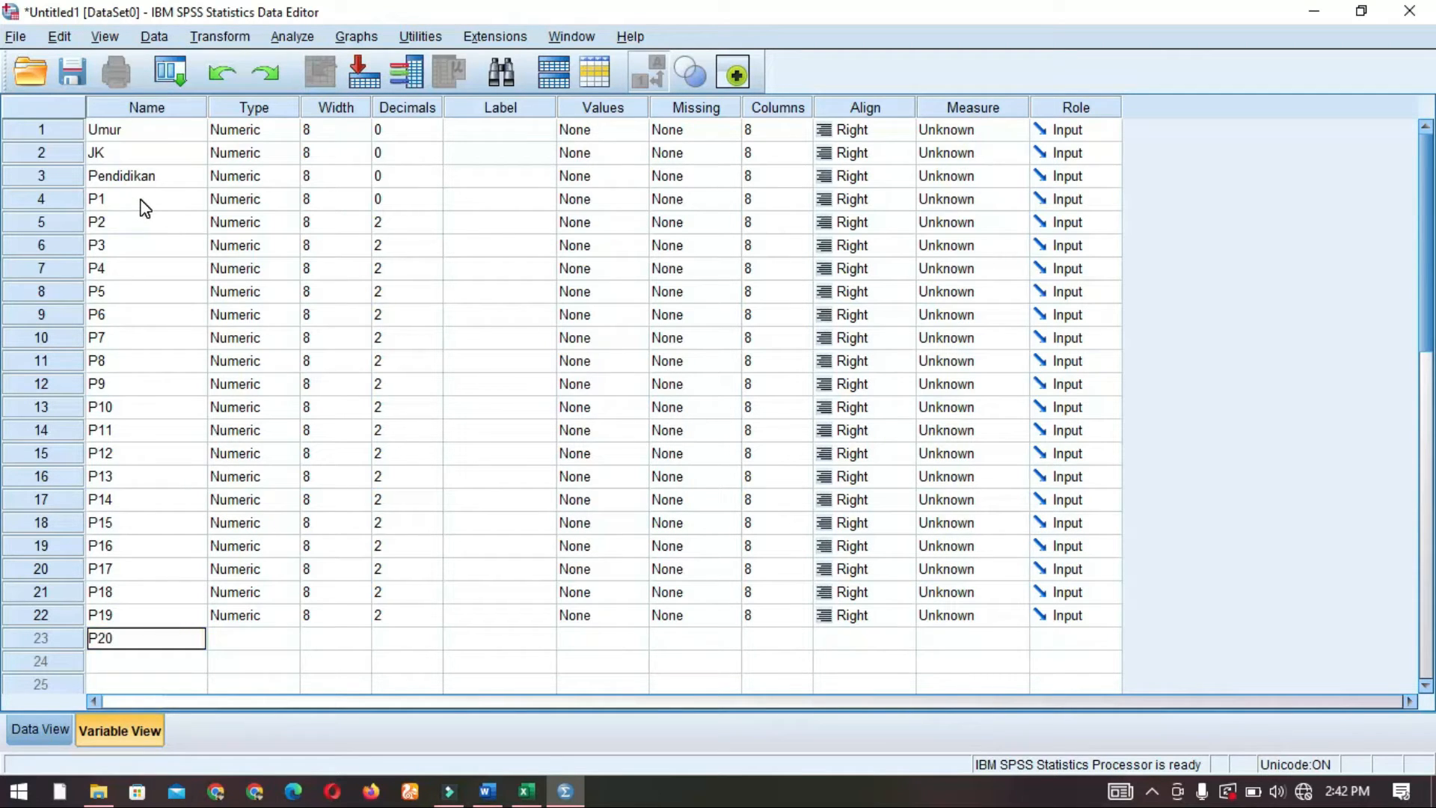
key(Return)
Add the variable TOTAL below P20 and set the decimals of P2 through TOTAL to 0
text(TOTAL)
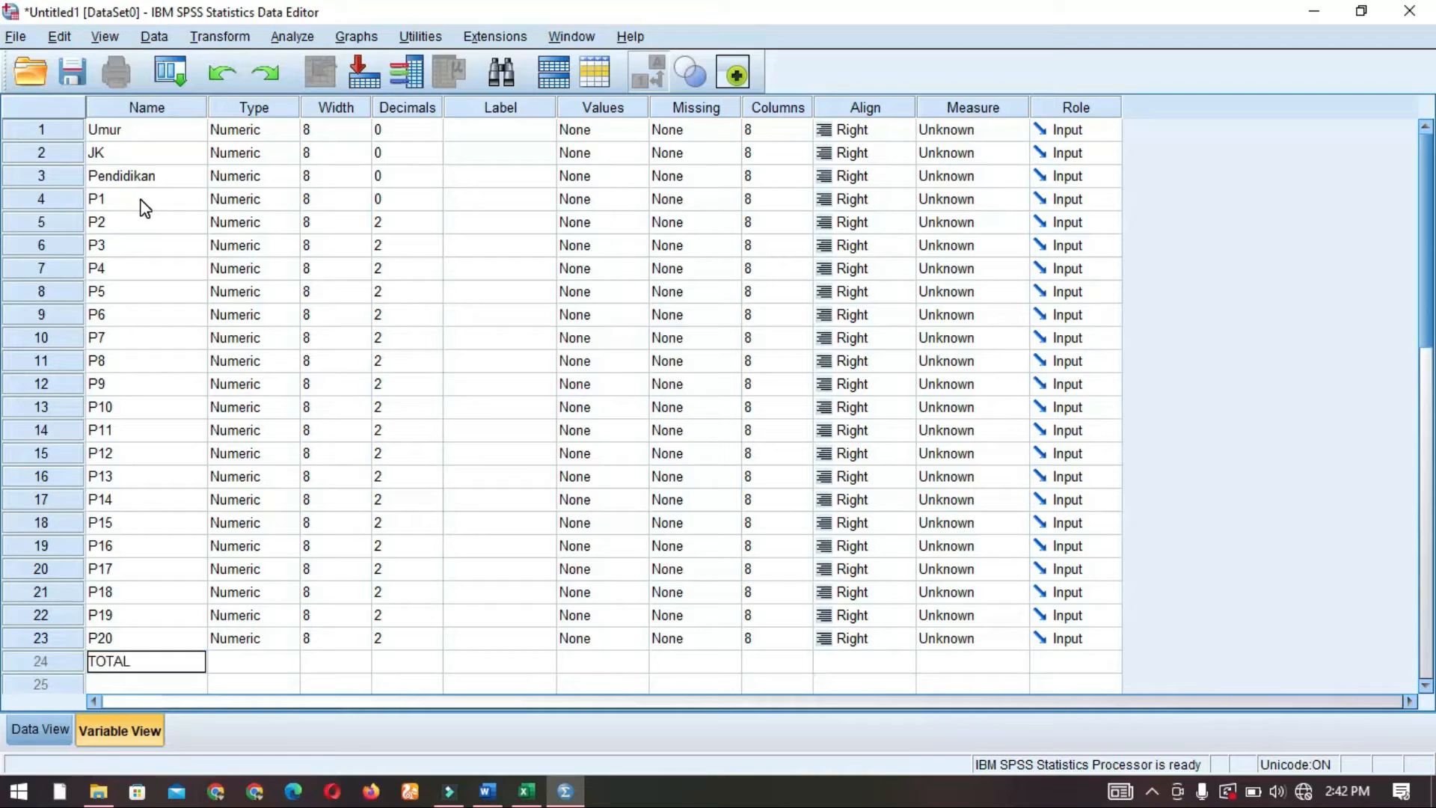
click(417, 314)
click(419, 134)
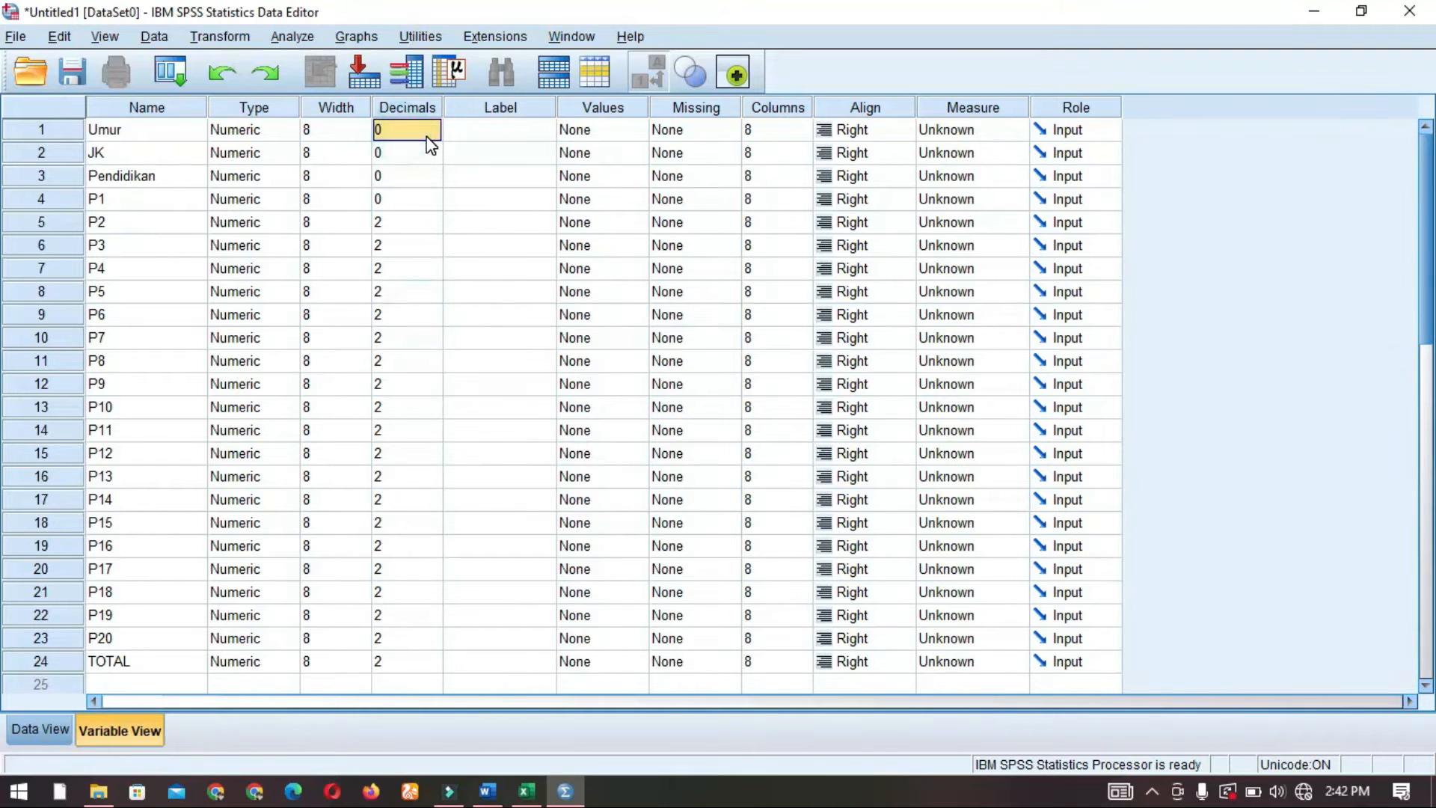
drag(417, 226, 420, 668)
text(0)
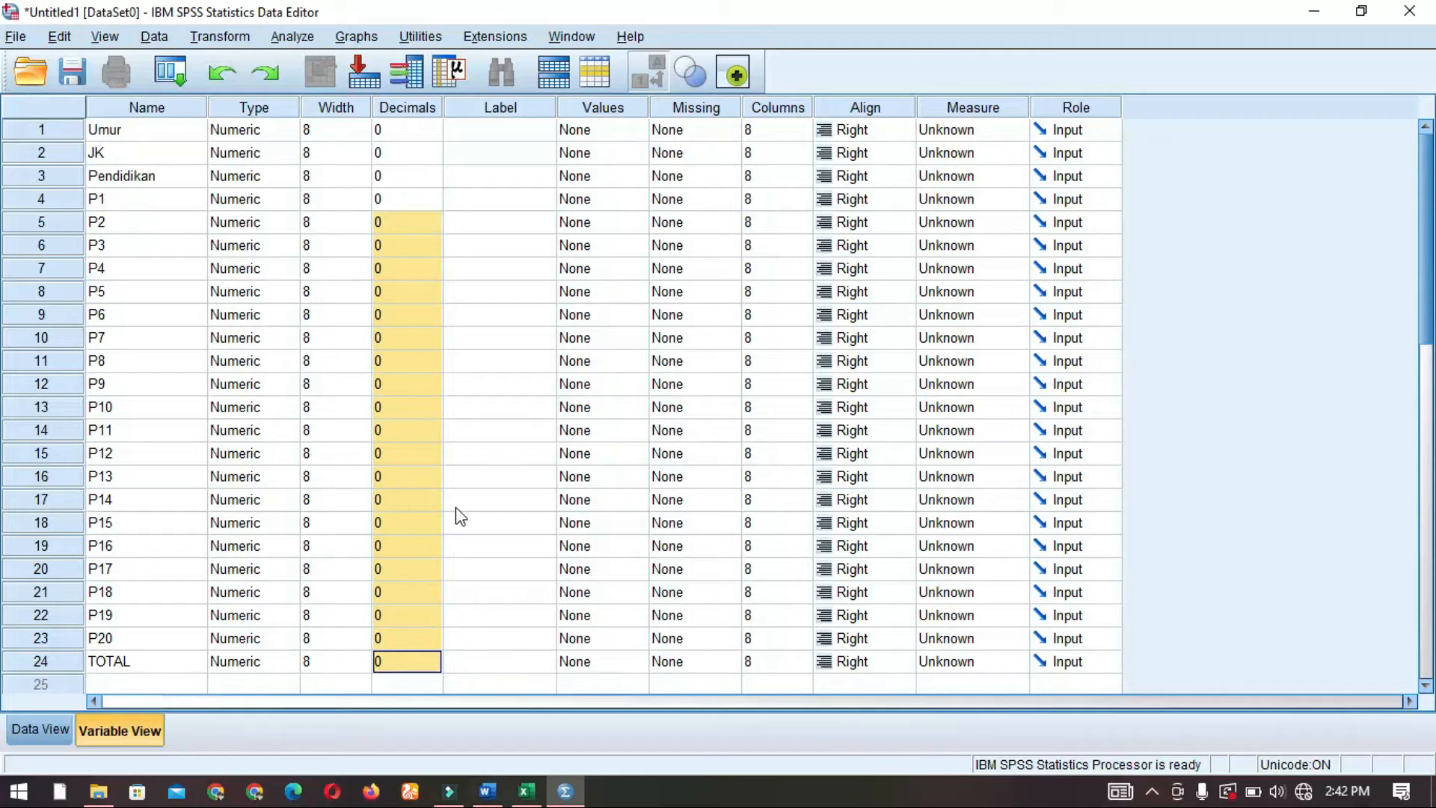
Widen the Pendidikan column in the data view so that its name fits on one line
click(39, 730)
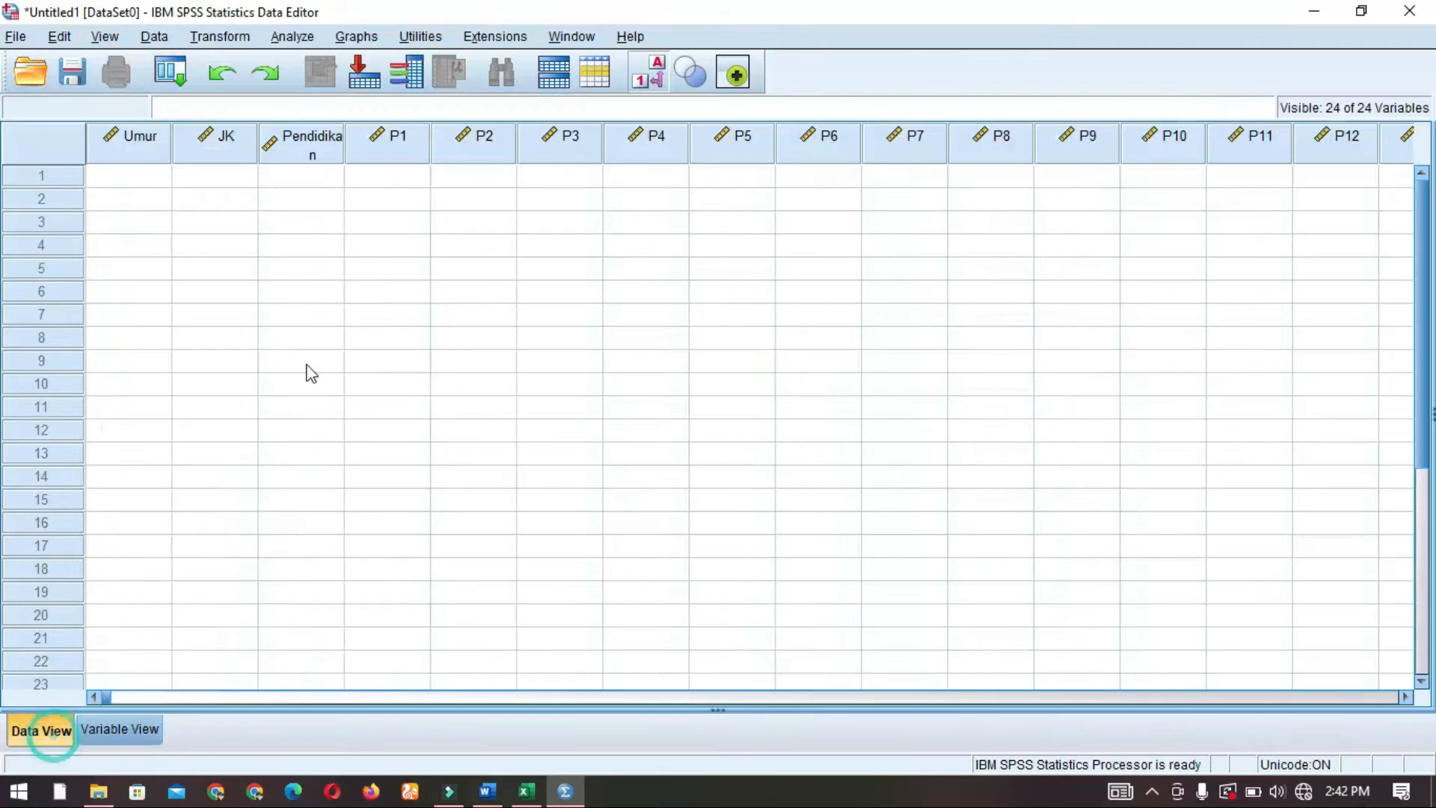
double_click(344, 142)
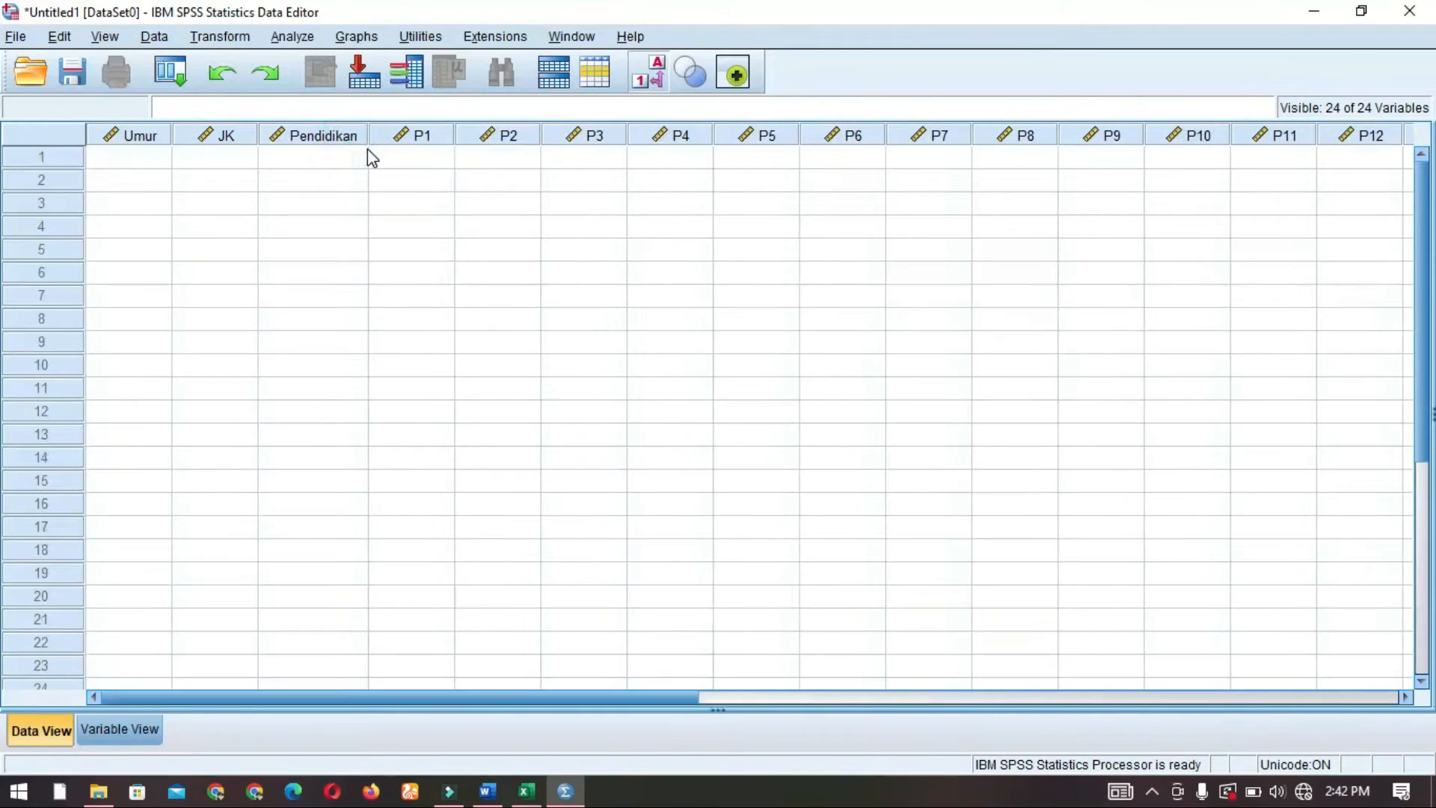
click(393, 158)
Switch to Excel and copy the ten respondents' rows from the Resp column through TOTAL, A2:Y11
click(526, 791)
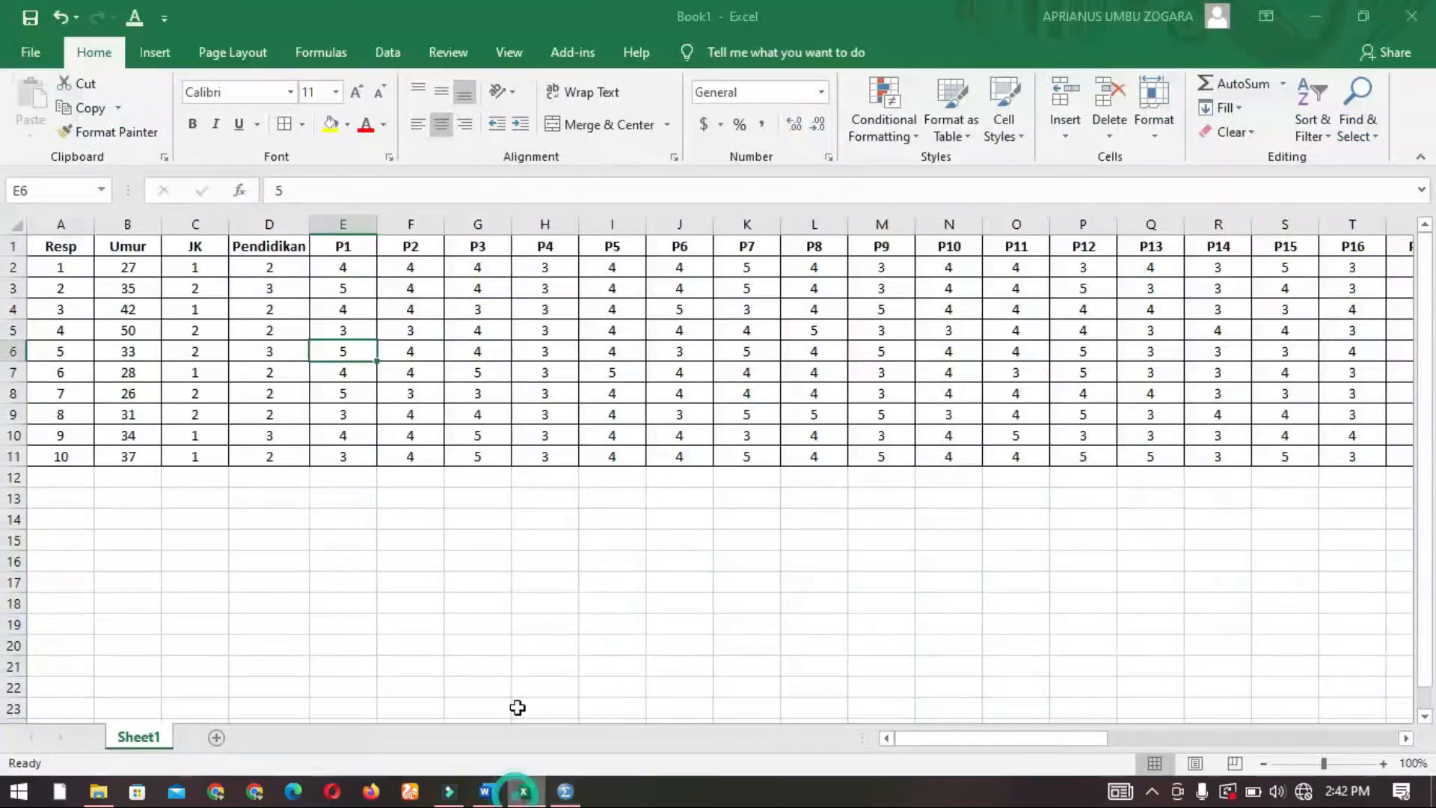
drag(121, 266, 1134, 449)
click(1134, 449)
drag(64, 268, 1131, 433)
drag(1431, 431, 1272, 438)
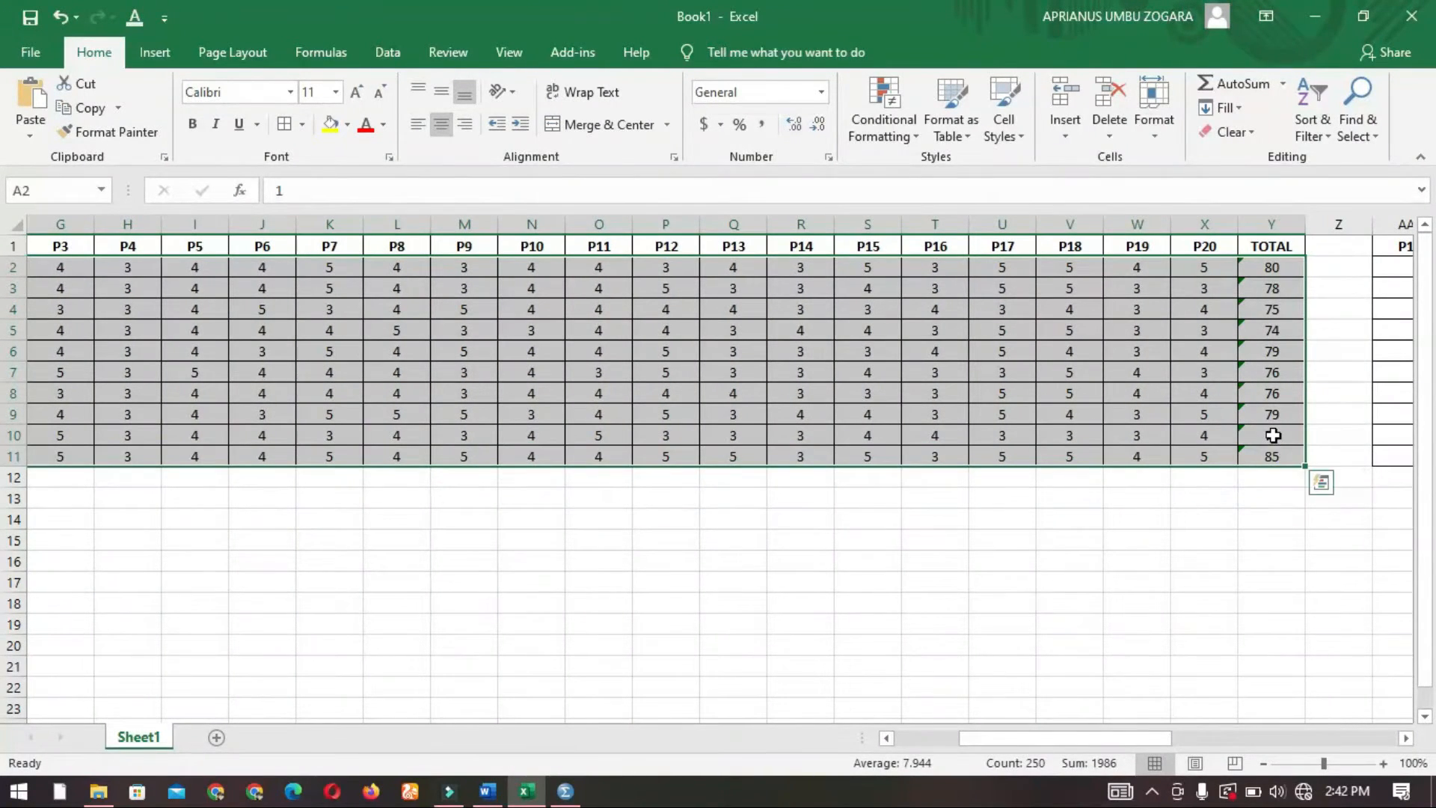
key(ctrl+c)
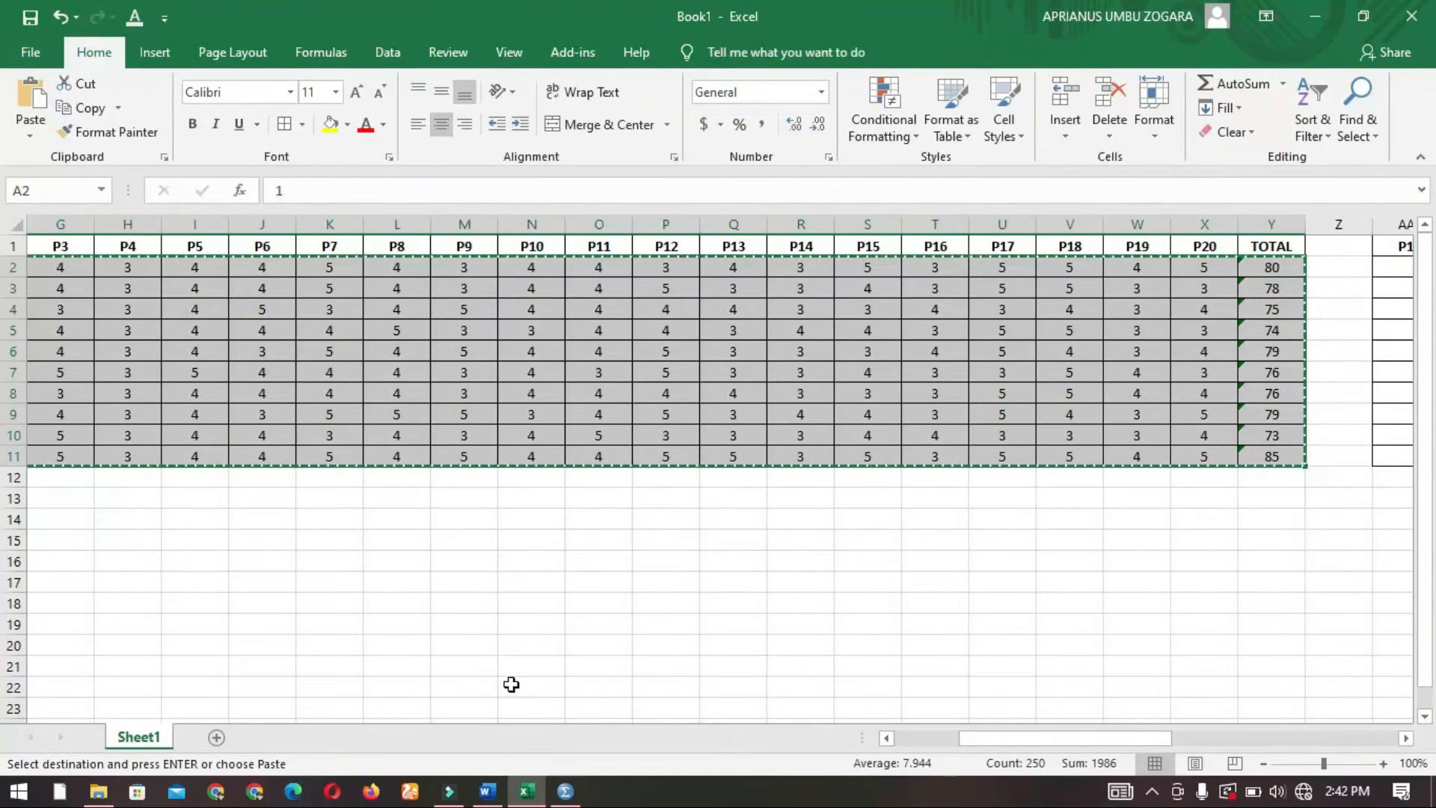
Switch to SPSS, try pasting the copied rows from the first Umur cell, and undo the paste
click(565, 791)
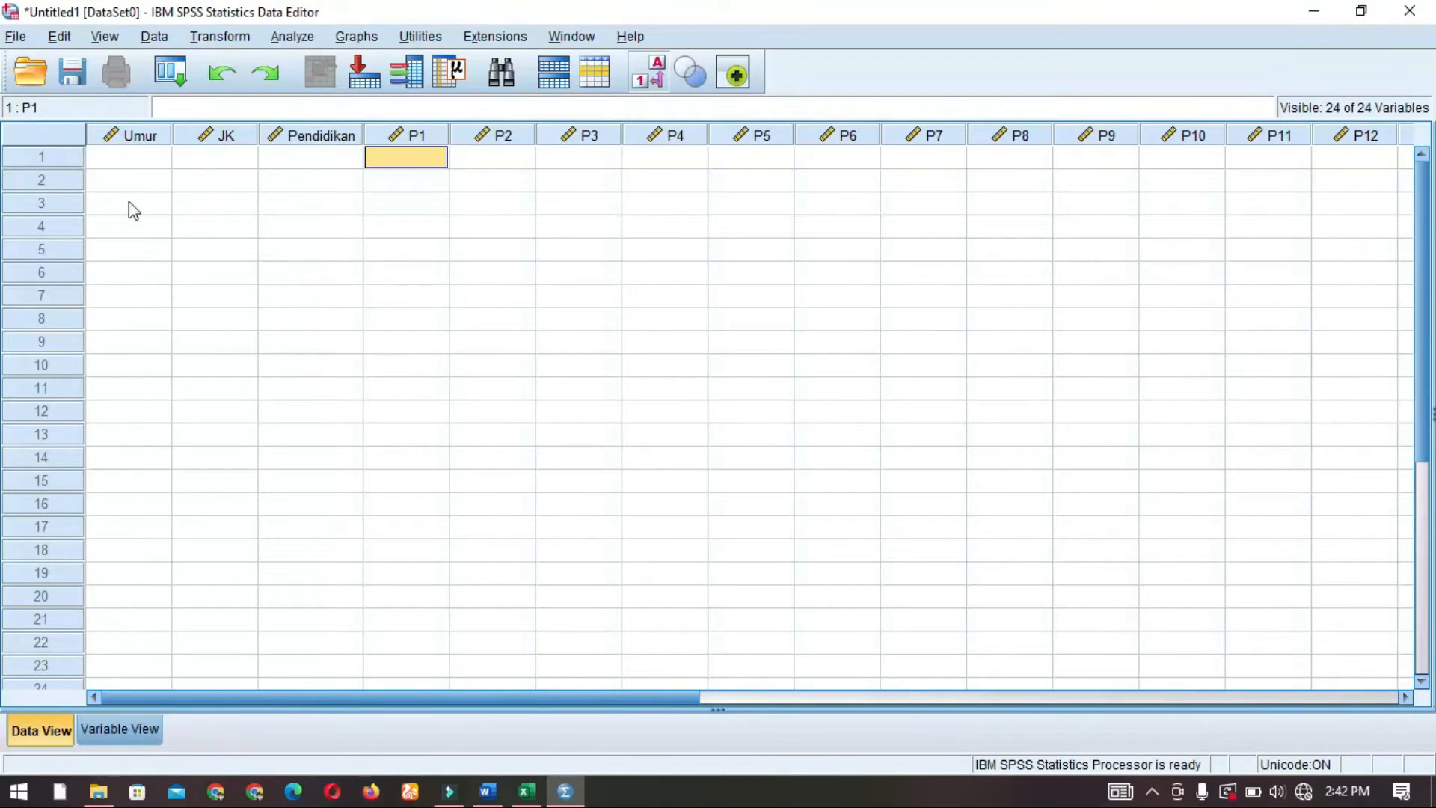
click(129, 159)
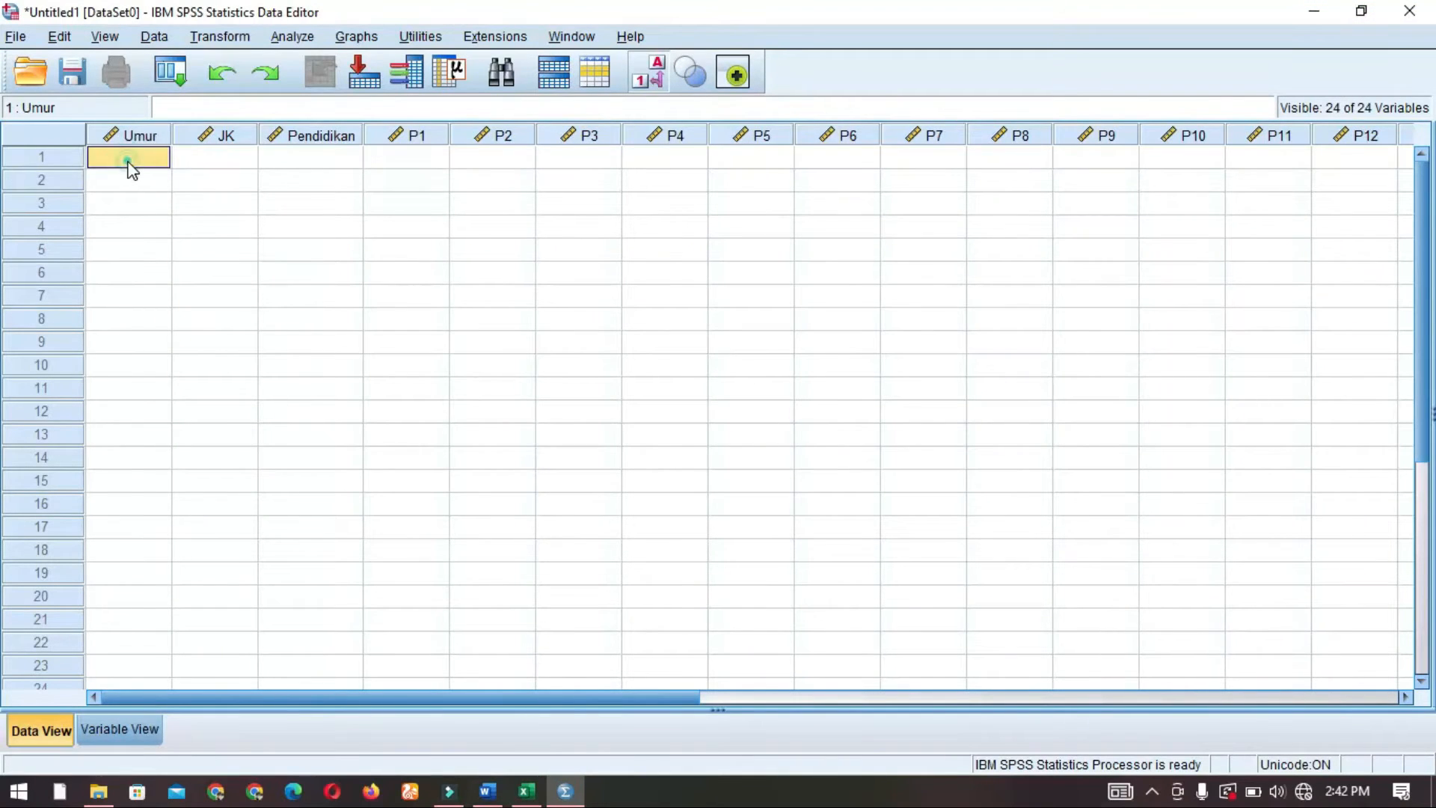
click(129, 730)
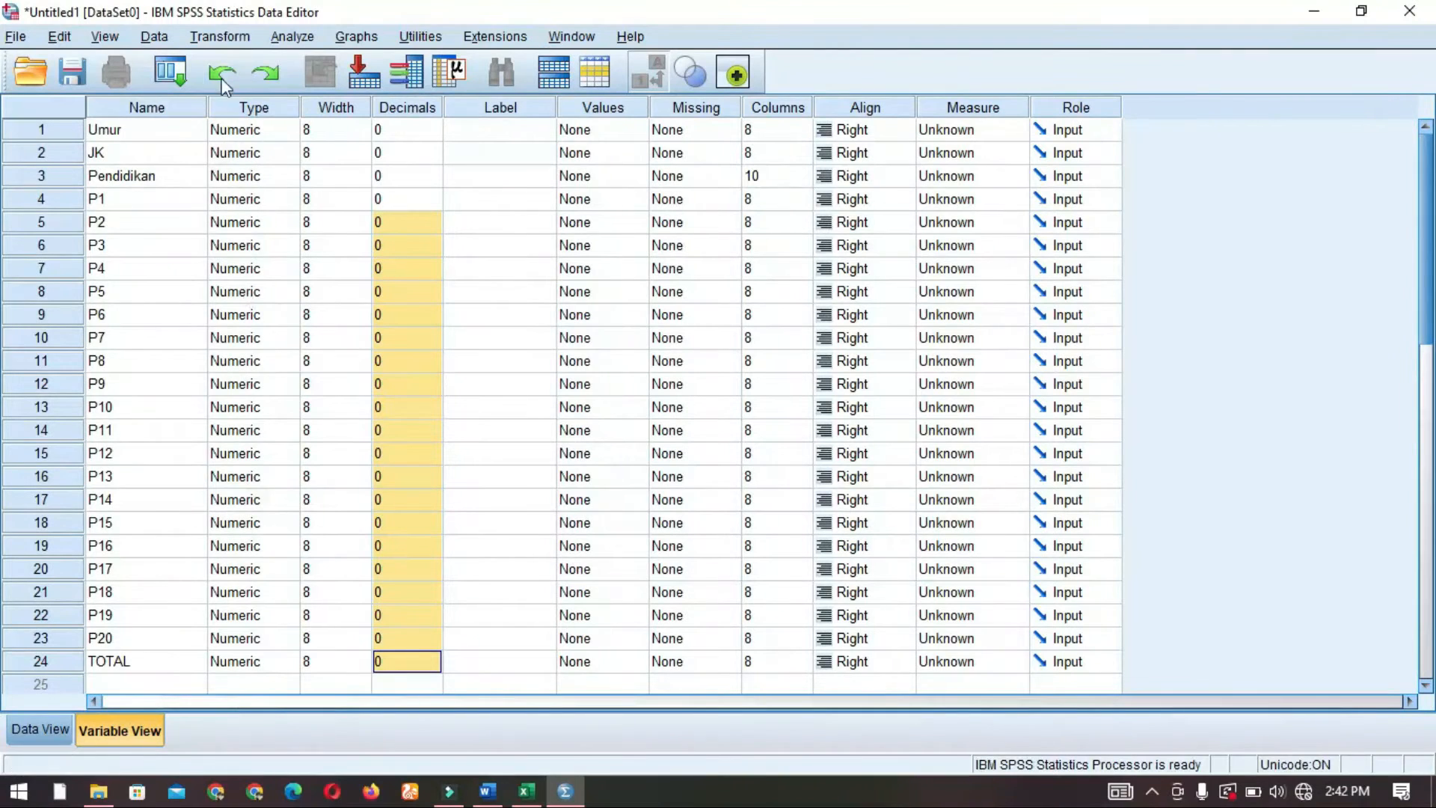
click(39, 730)
click(222, 158)
click(145, 157)
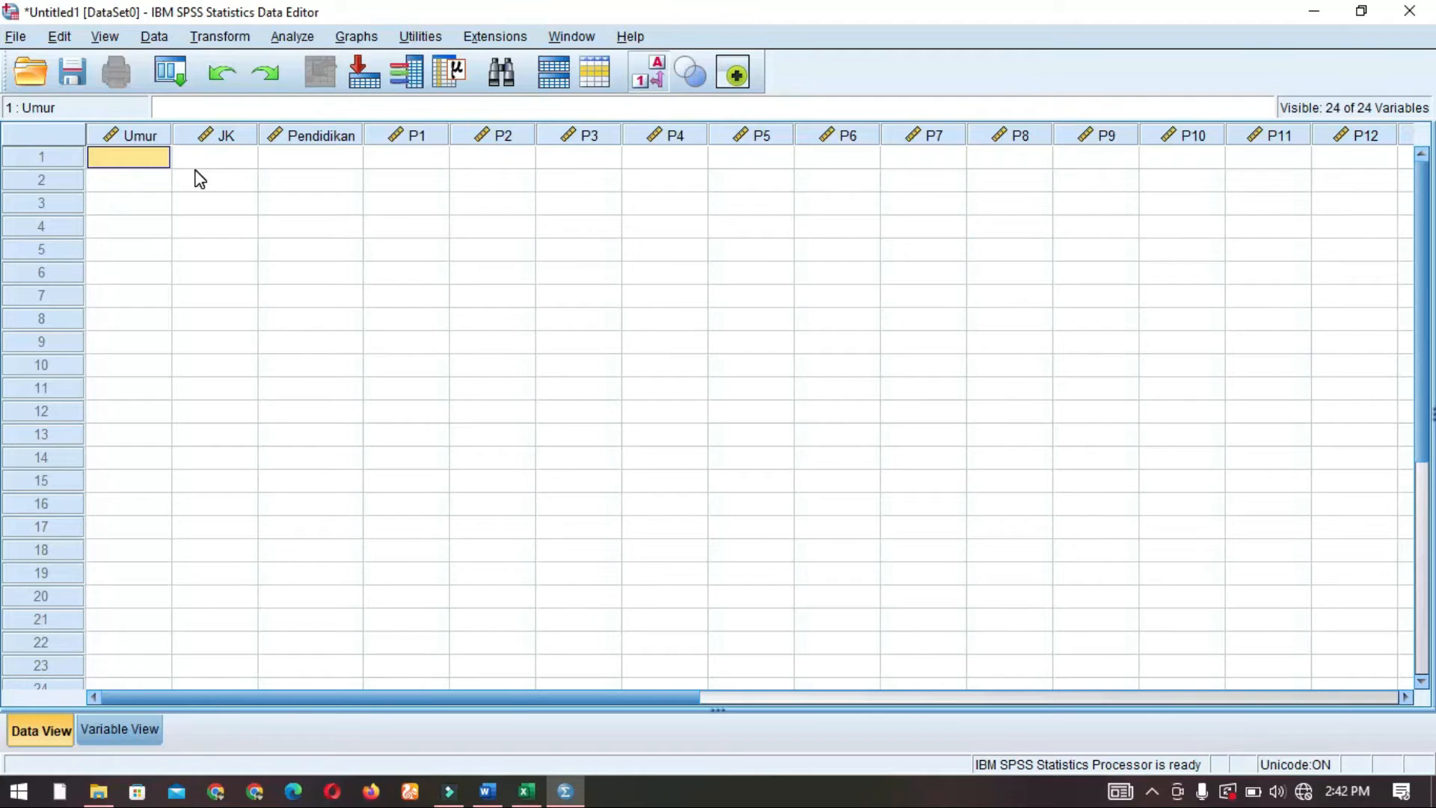
key(ctrl+v)
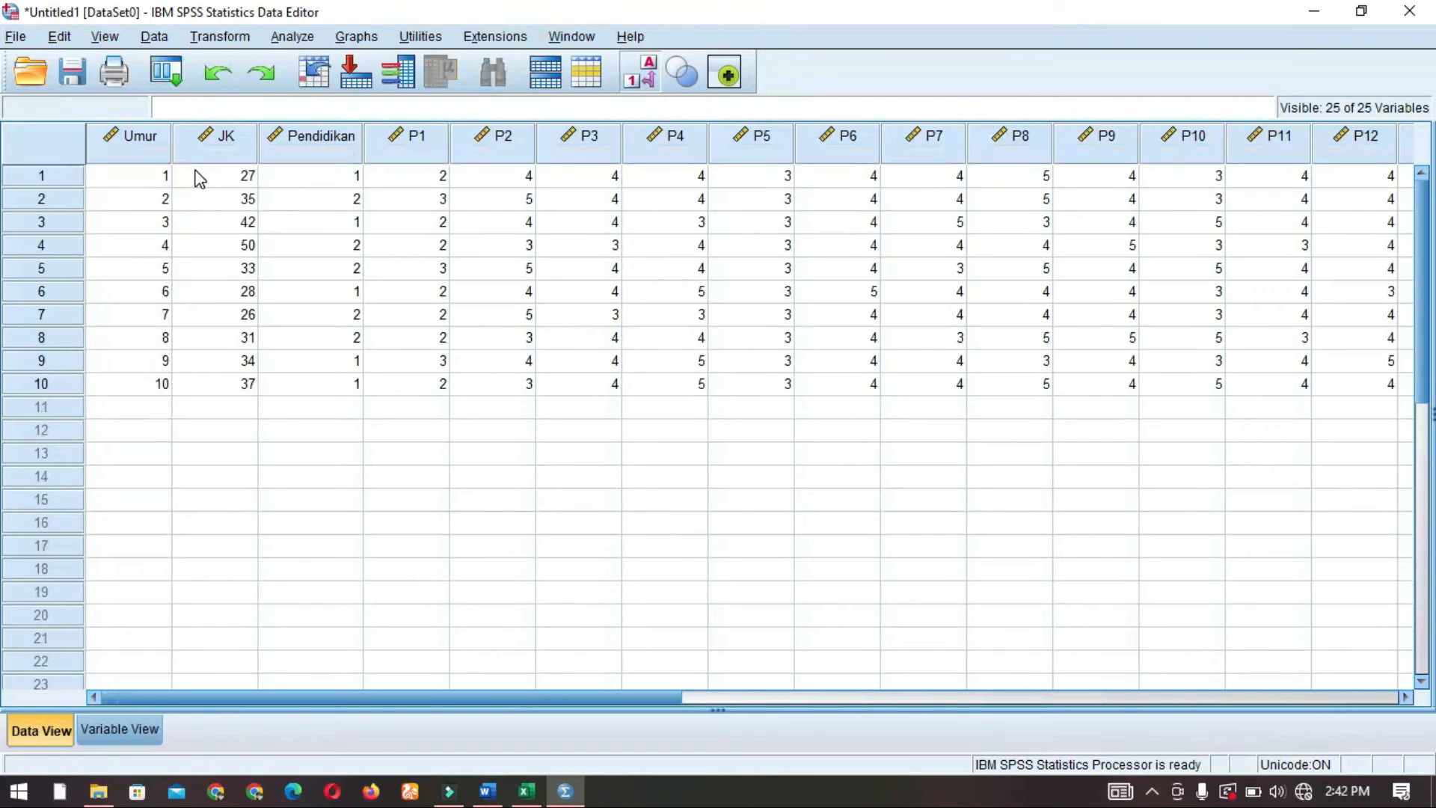
click(286, 272)
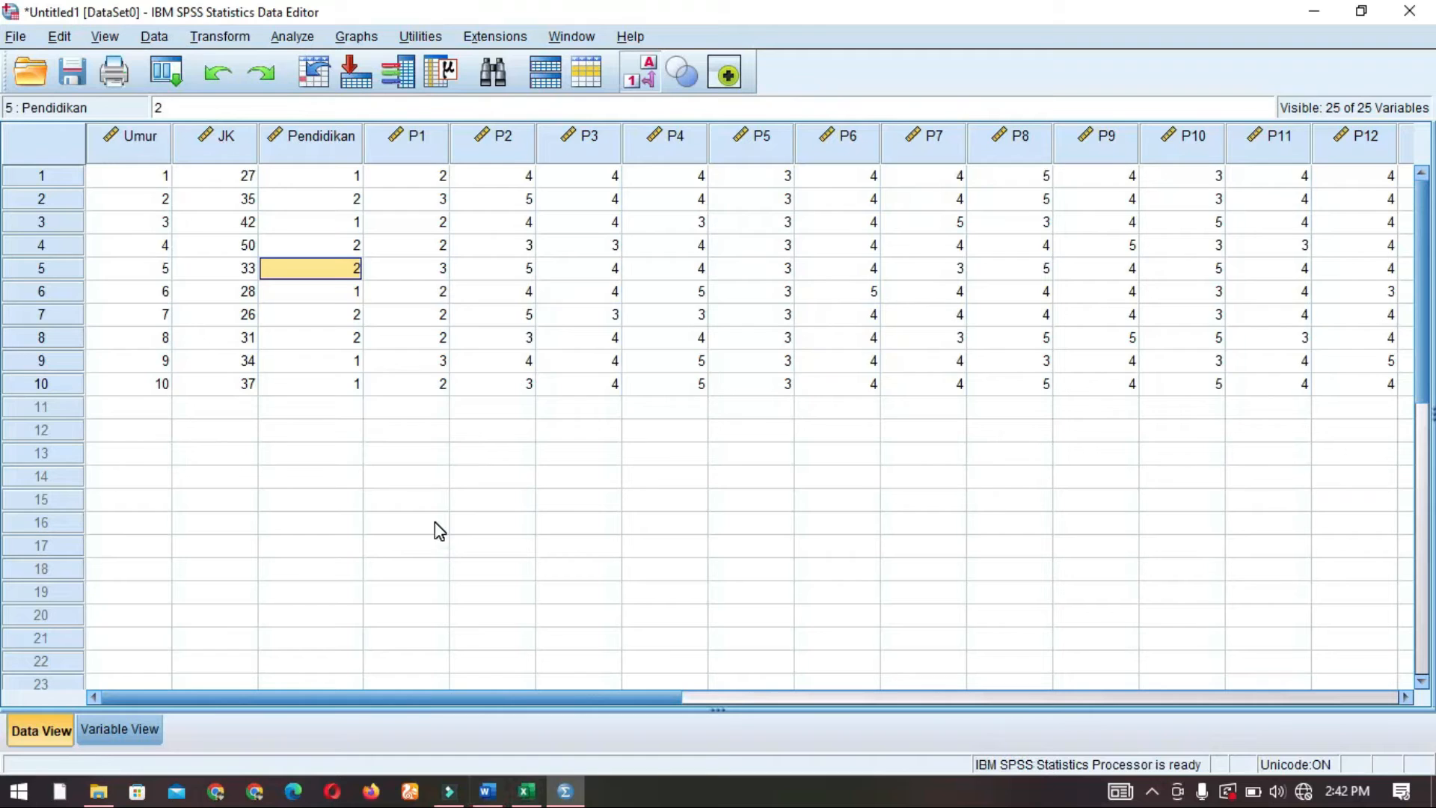
key(ctrl+z)
click(717, 438)
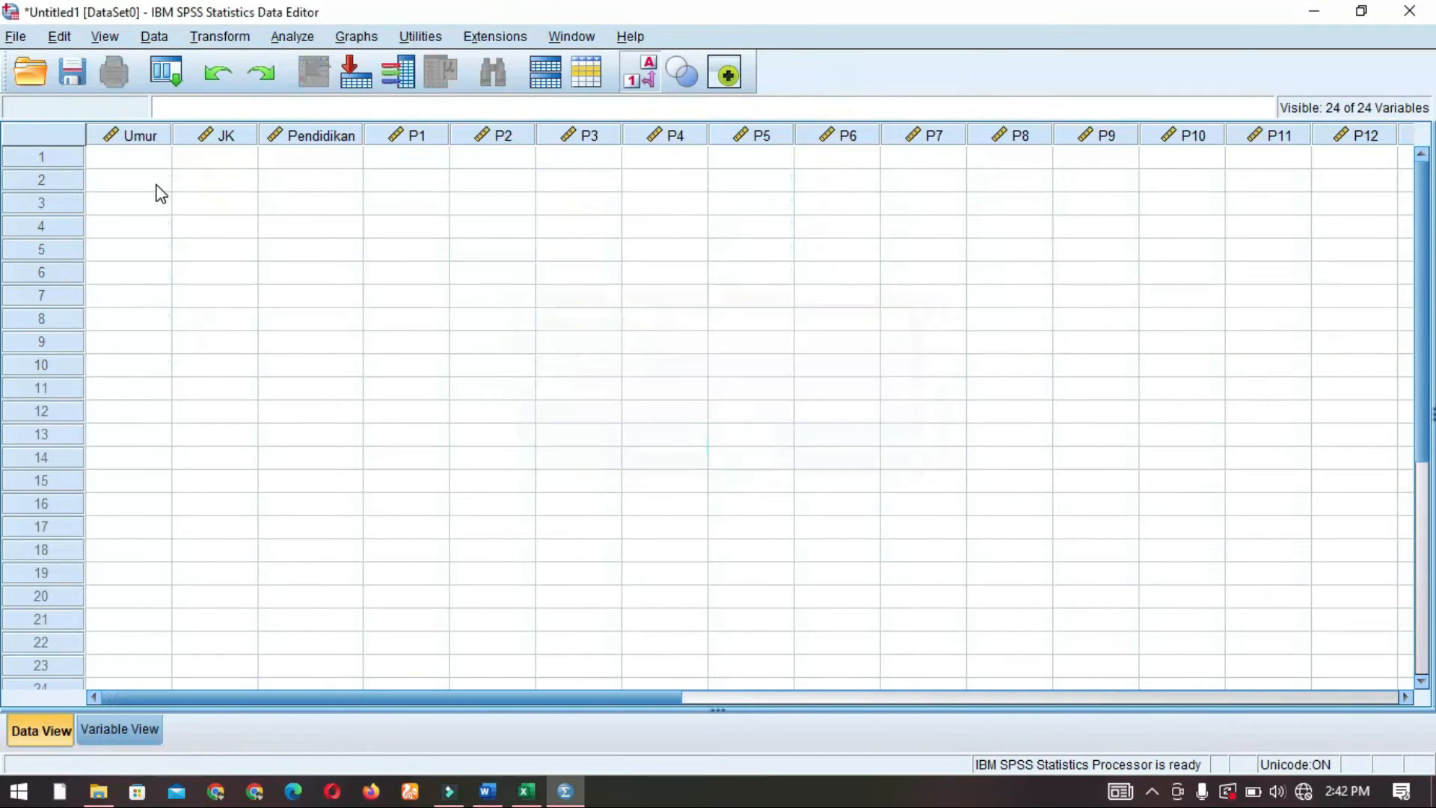
Switch to Excel and copy the ten respondents' rows without the Resp column, from Umur through TOTAL, B2:Y11
click(526, 791)
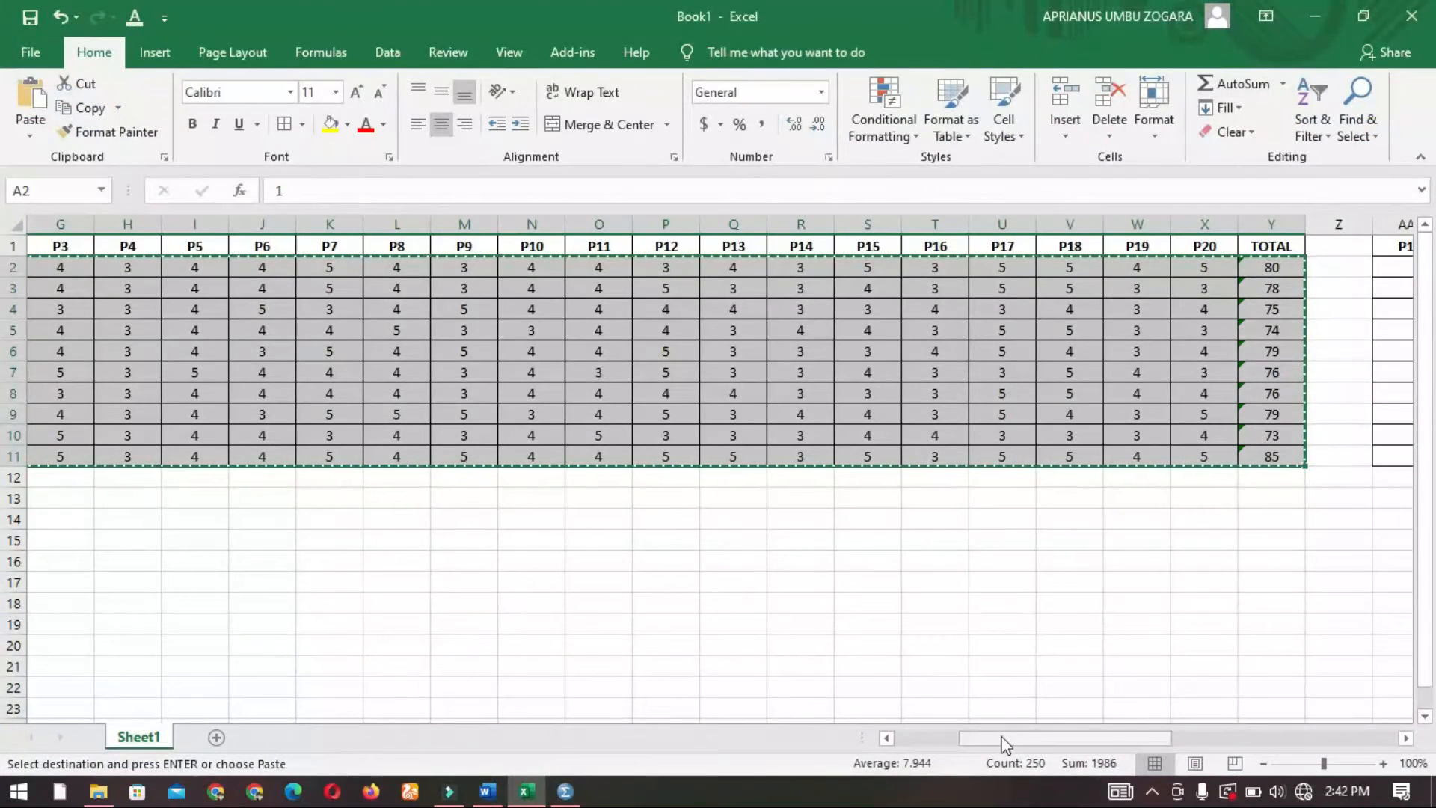
drag(1006, 743, 942, 741)
click(190, 436)
click(100, 270)
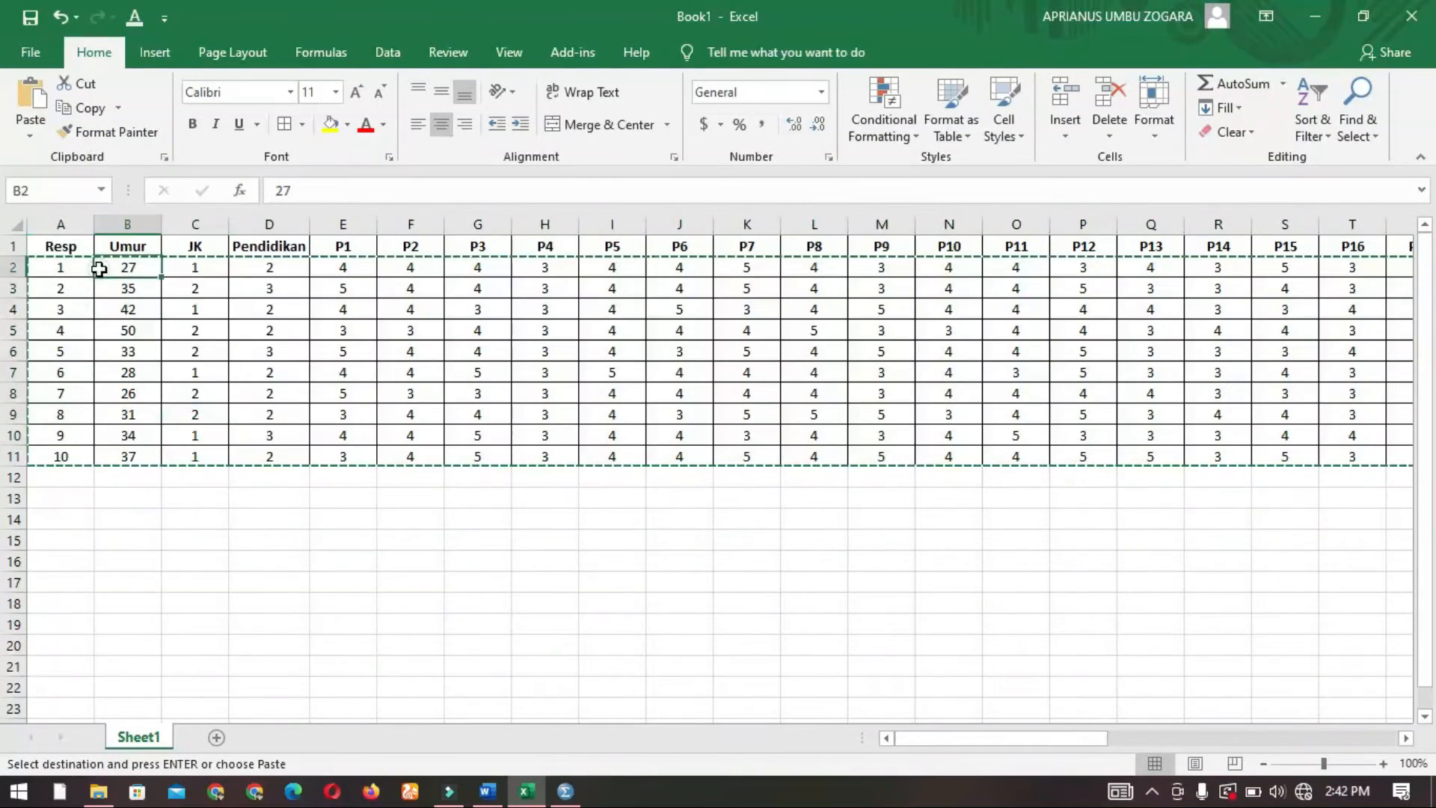
key(Escape)
drag(153, 271, 1275, 457)
key(ctrl+c)
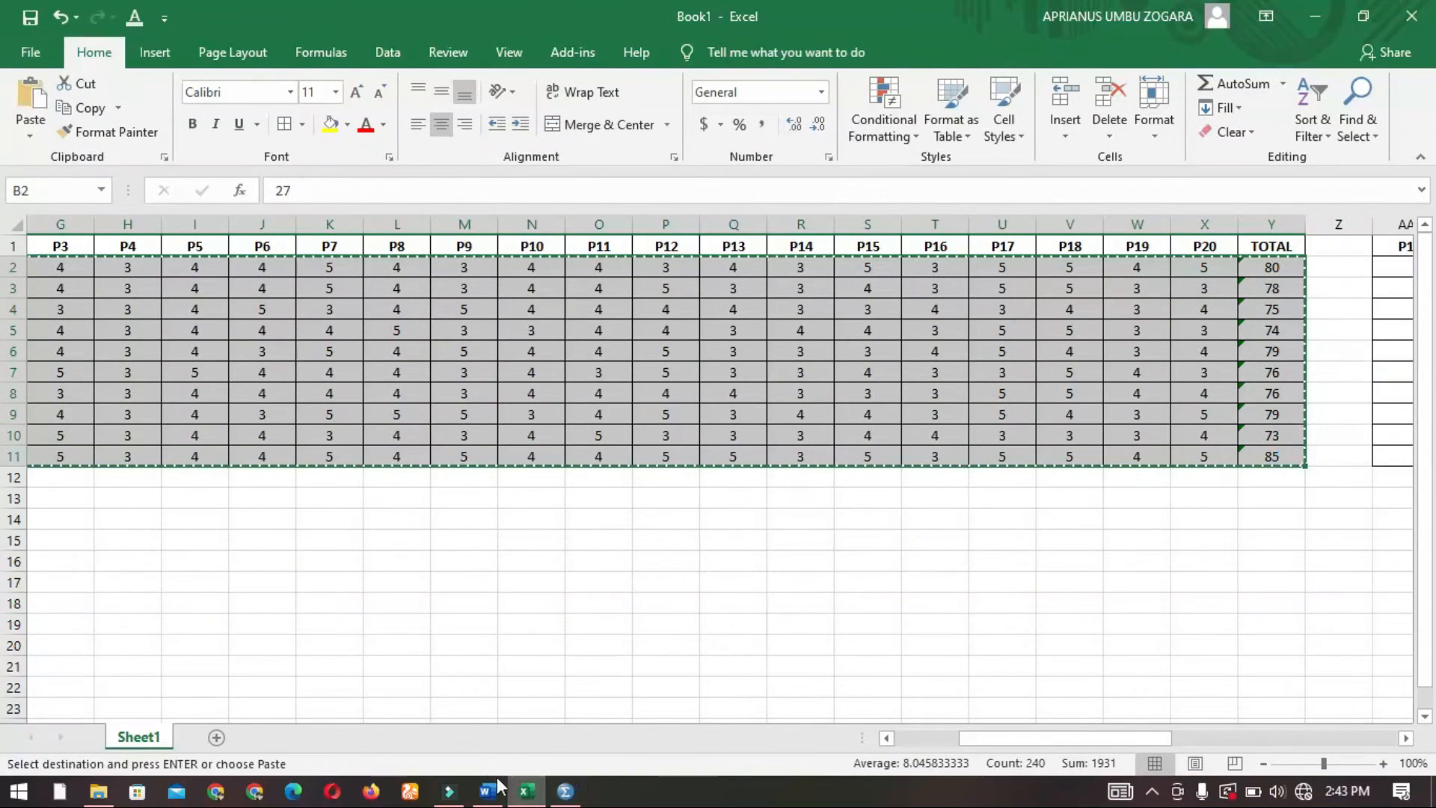
Switch to SPSS and paste the copied rows into the data view starting at the first Umur cell
click(566, 791)
click(131, 157)
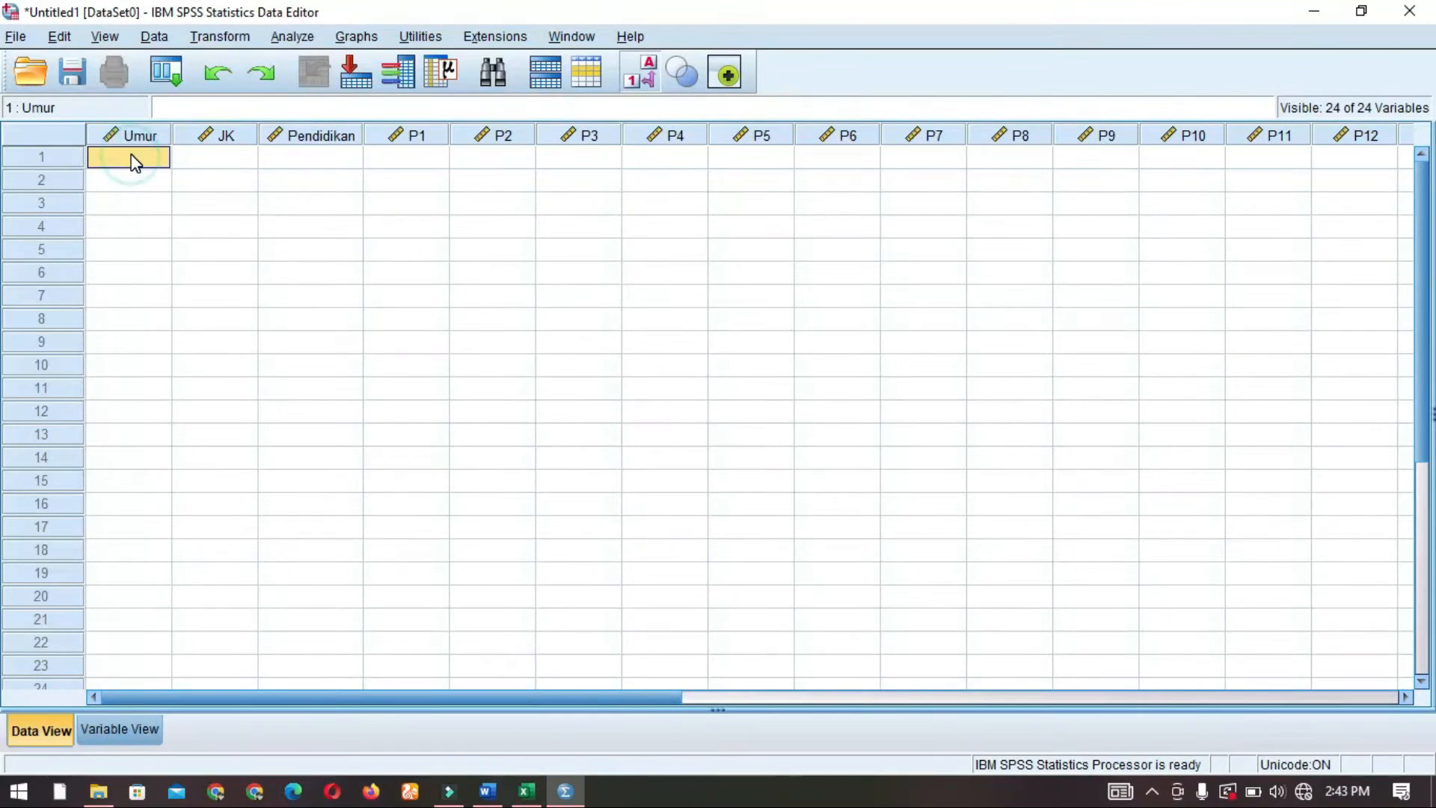
key(ctrl+v)
click(290, 298)
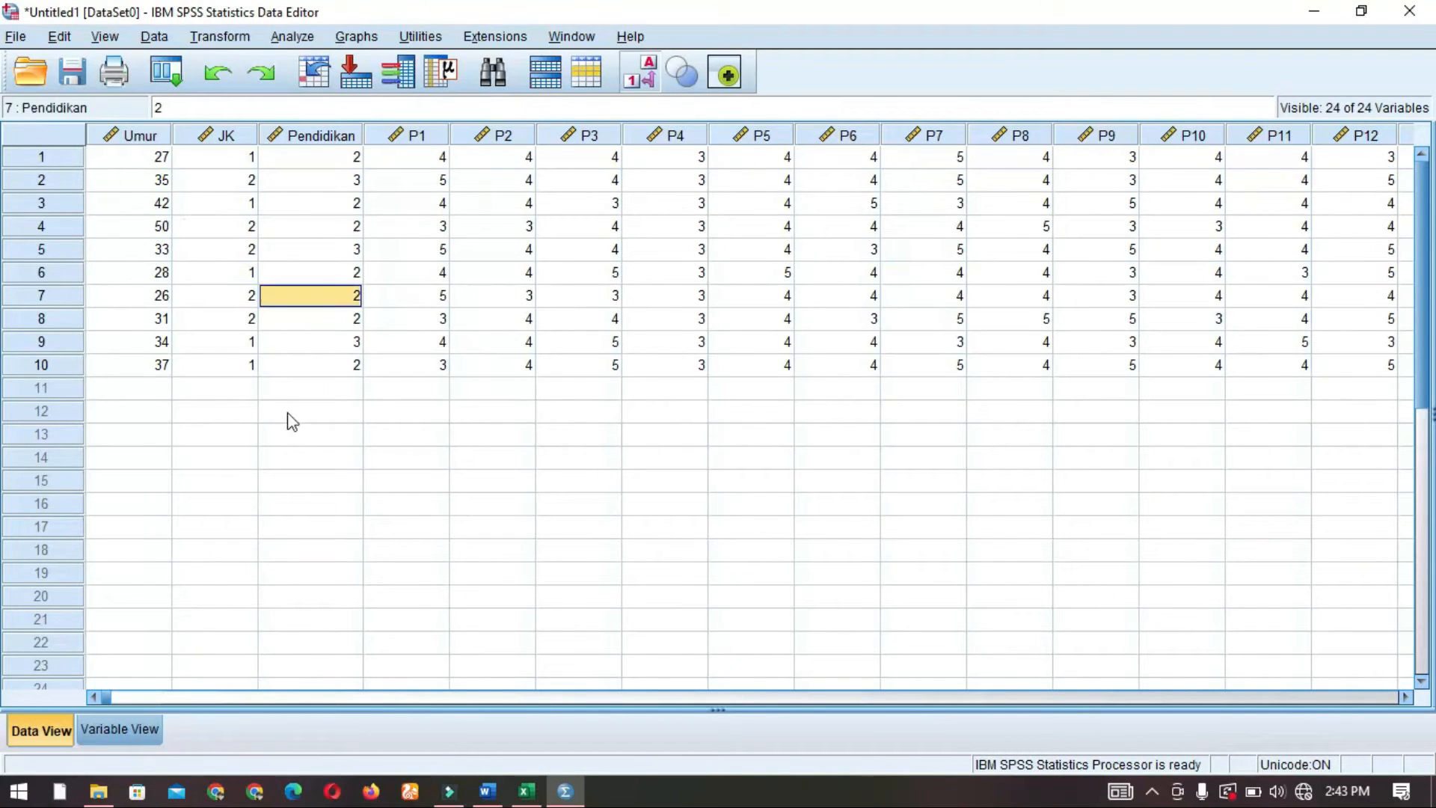
Set the Umur variable's alignment to Center and its measure to Scale
click(127, 733)
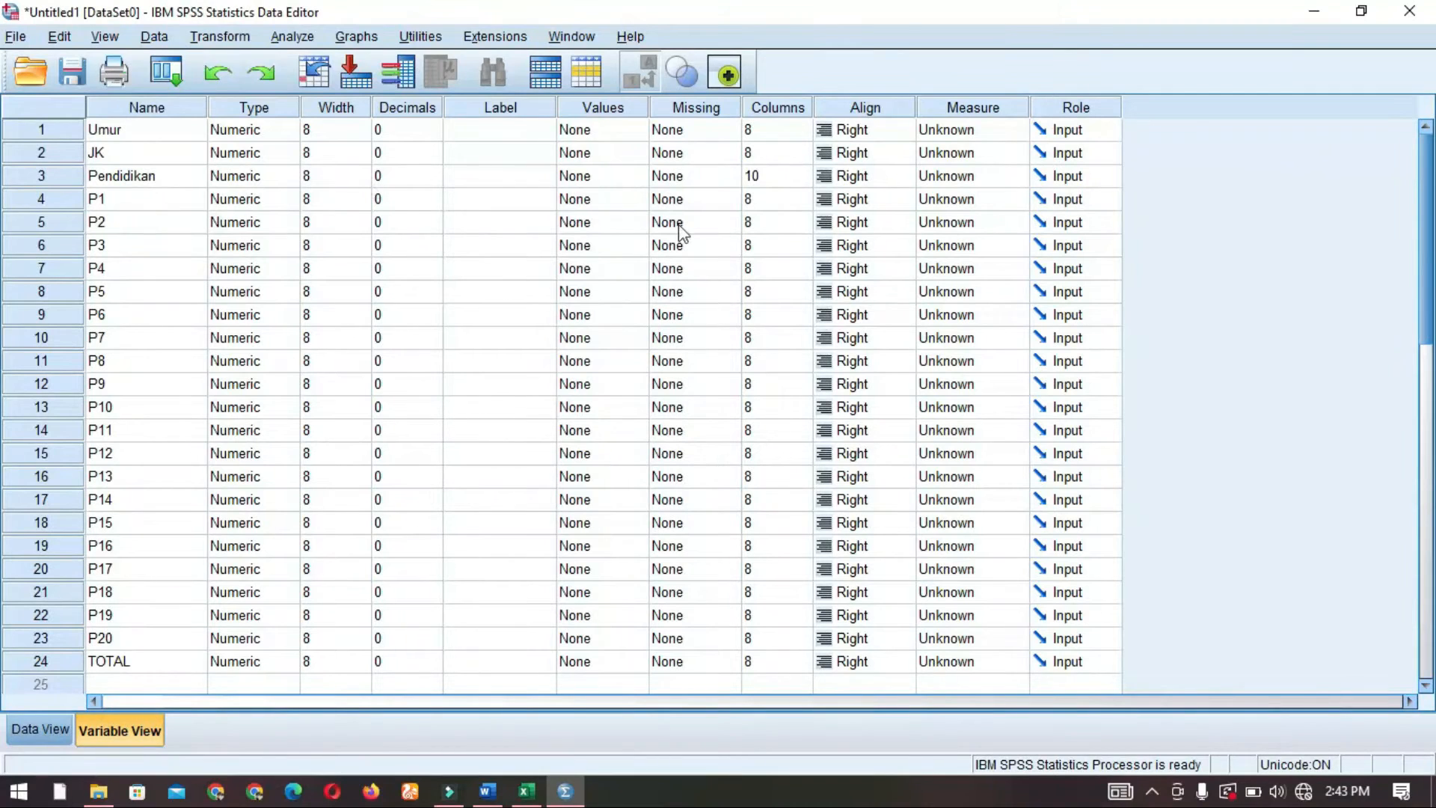
click(900, 130)
click(899, 129)
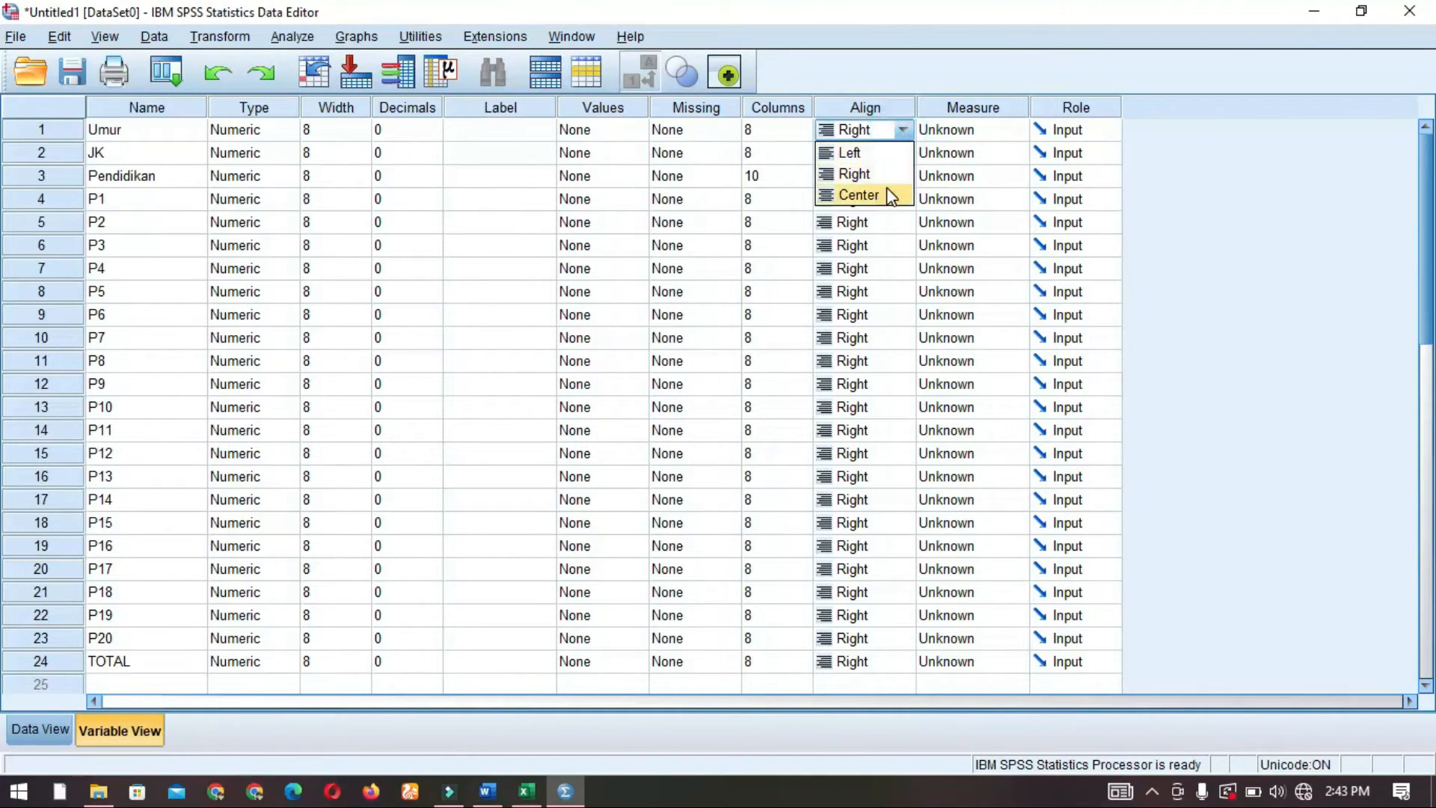
click(887, 194)
double_click(935, 138)
click(863, 152)
Copy Umur's Center alignment to the variables JK through TOTAL and check it in the data view
click(848, 132)
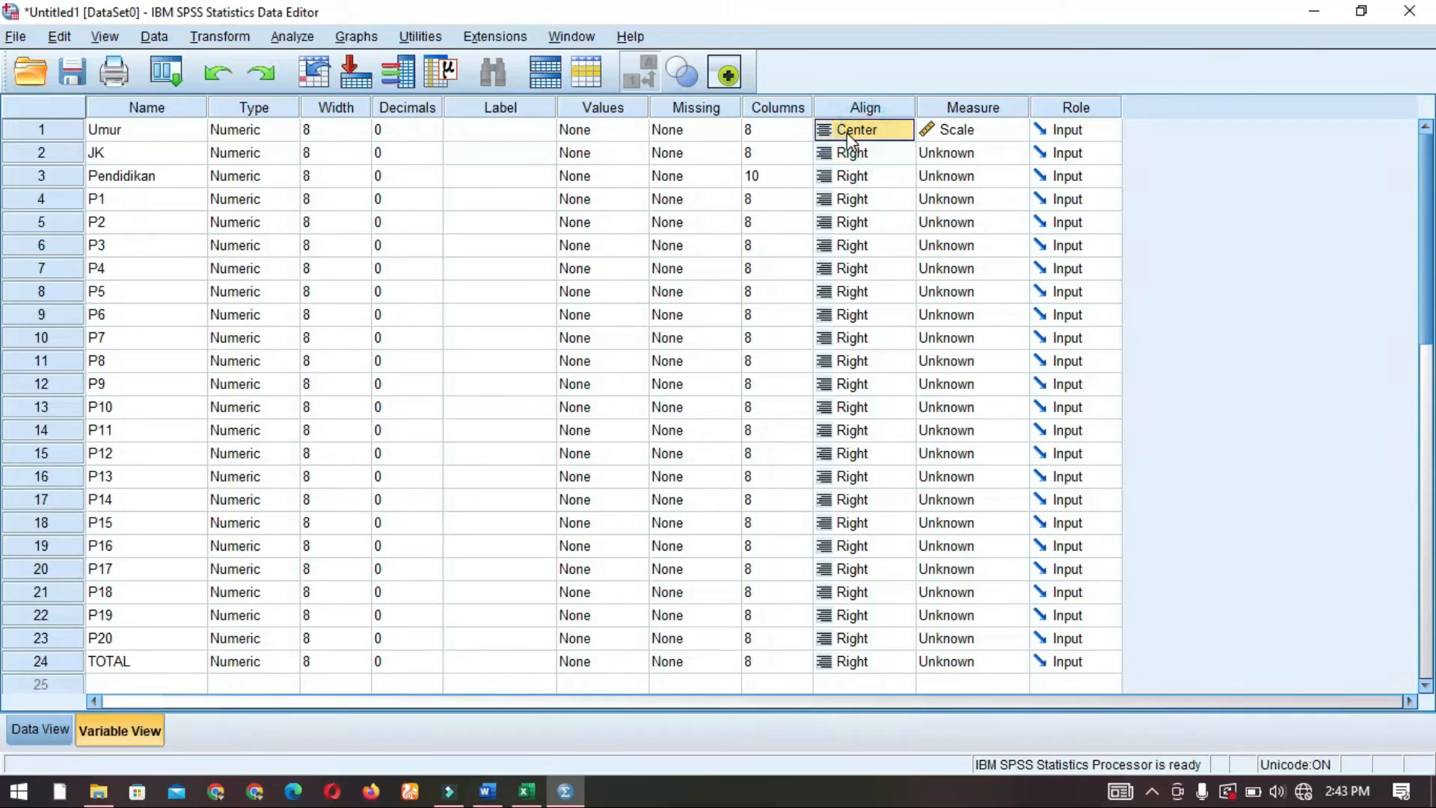
drag(885, 154, 882, 666)
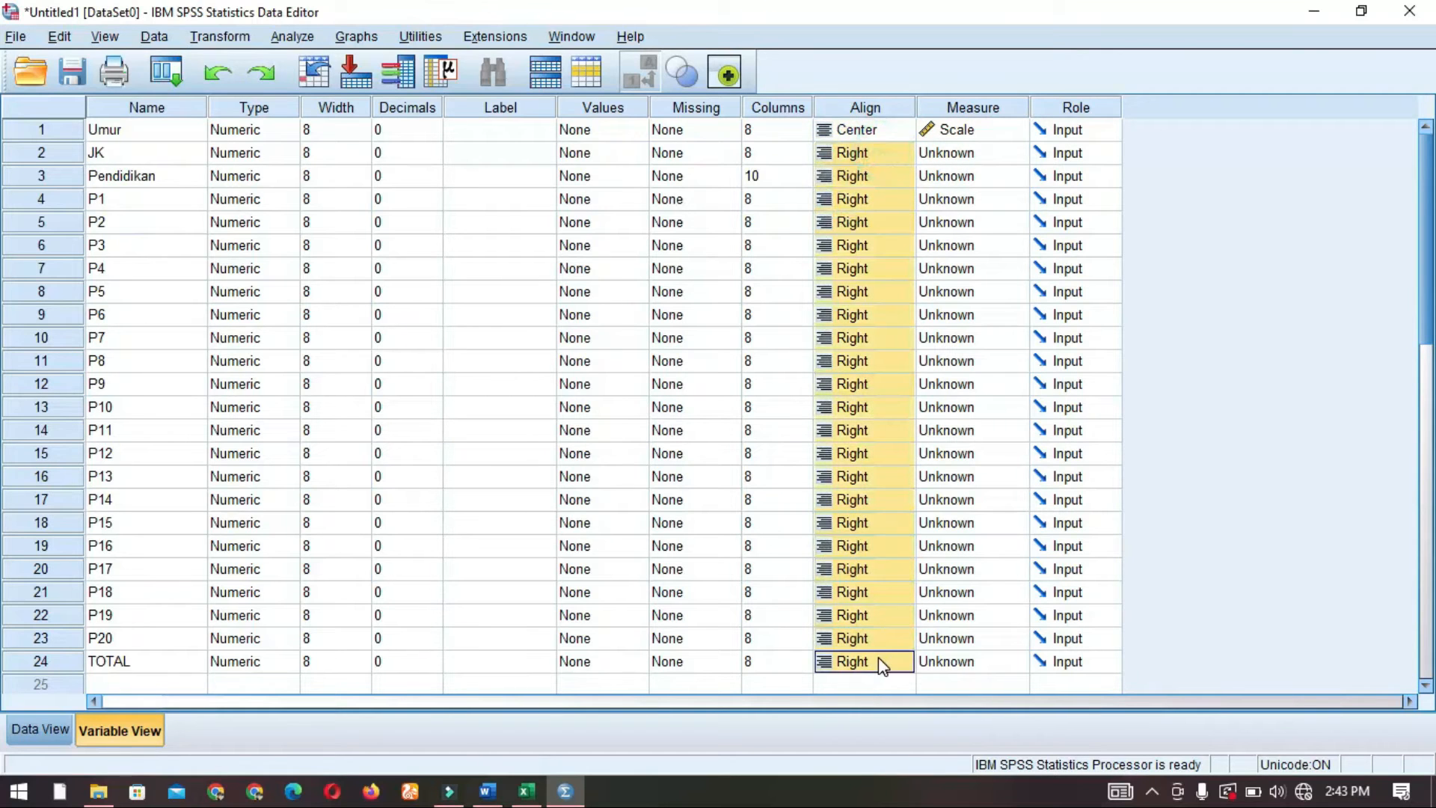
key(ctrl+v)
click(40, 730)
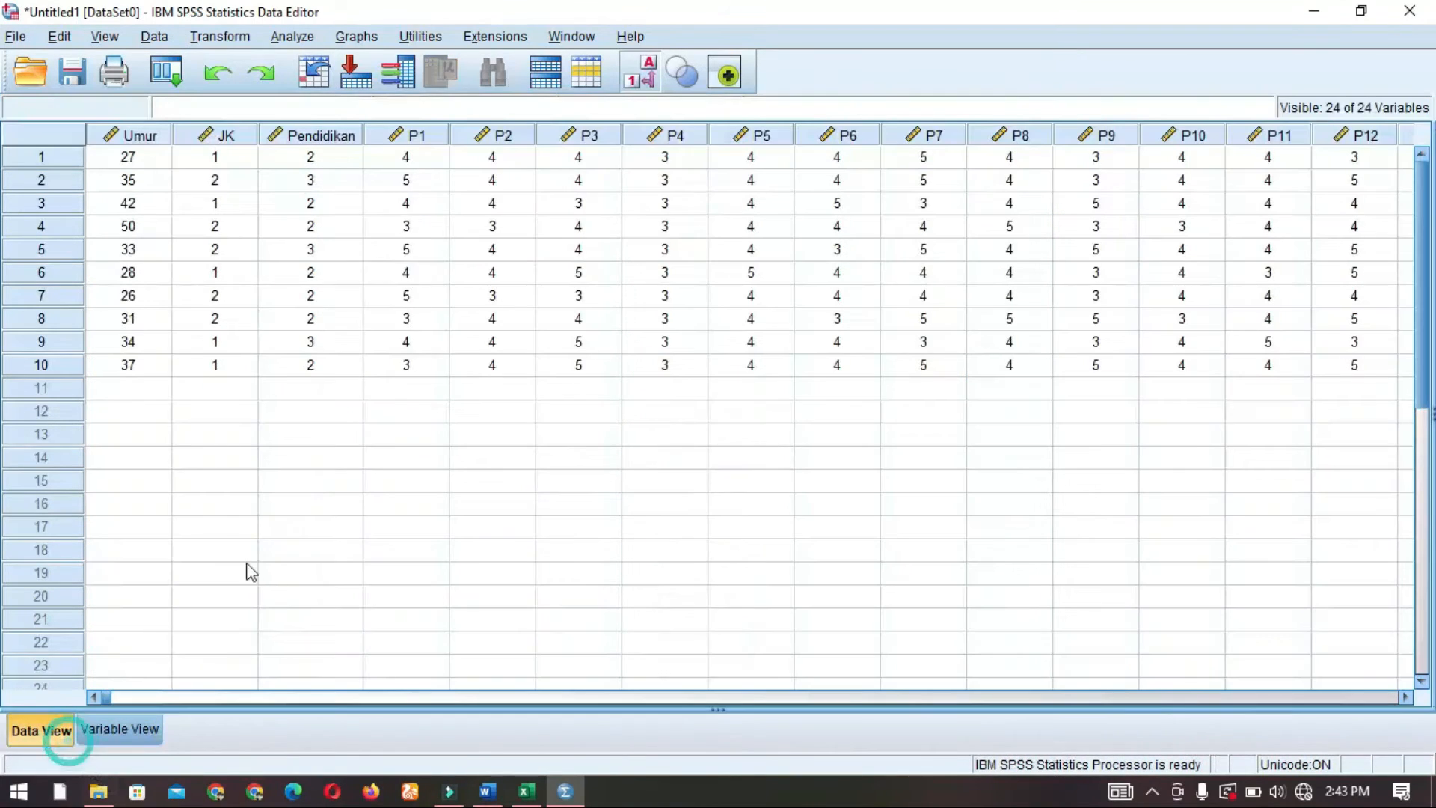
Examine the coded answers in the data view, especially the JK and Pendidikan columns for all ten respondents
click(419, 225)
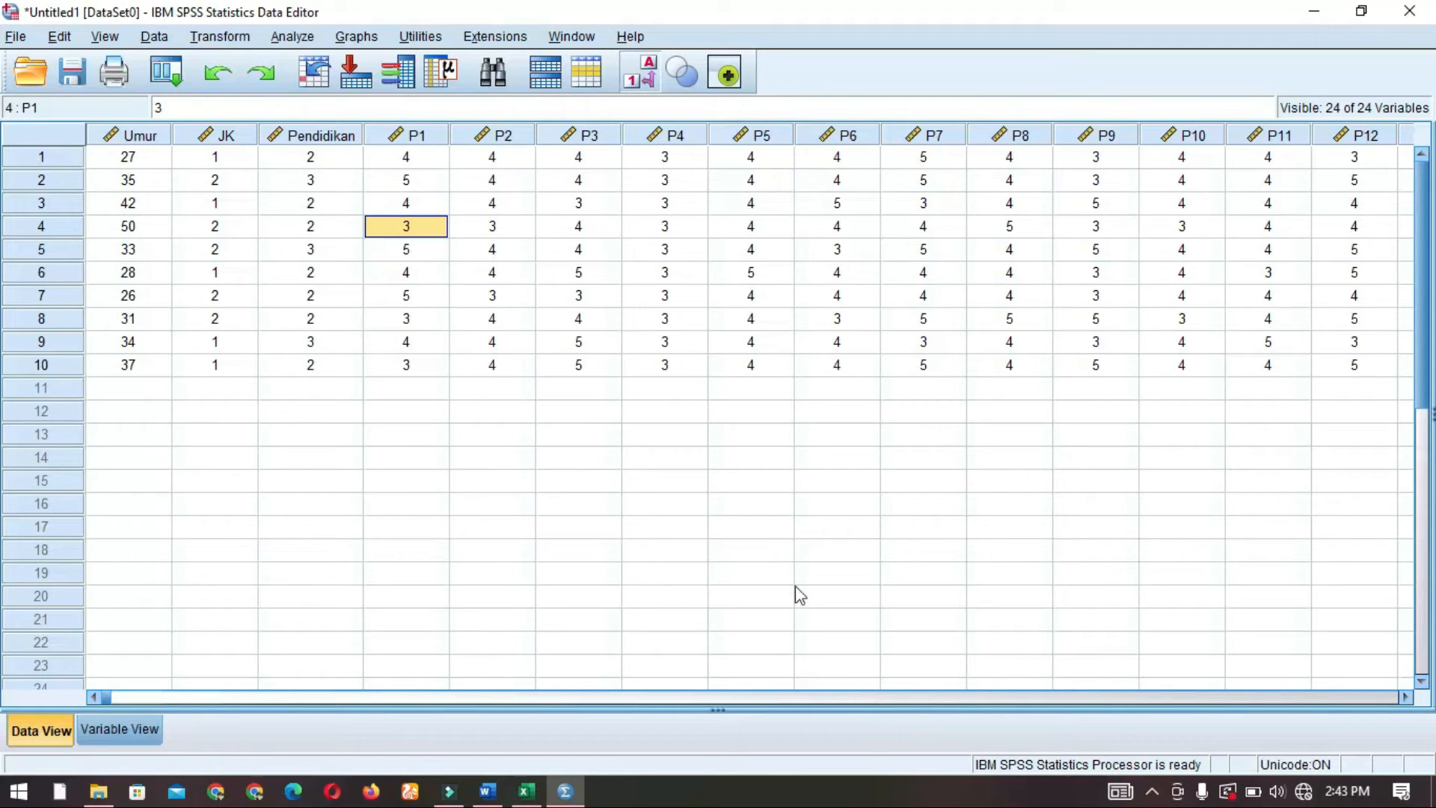
click(577, 226)
click(323, 271)
drag(214, 158, 301, 366)
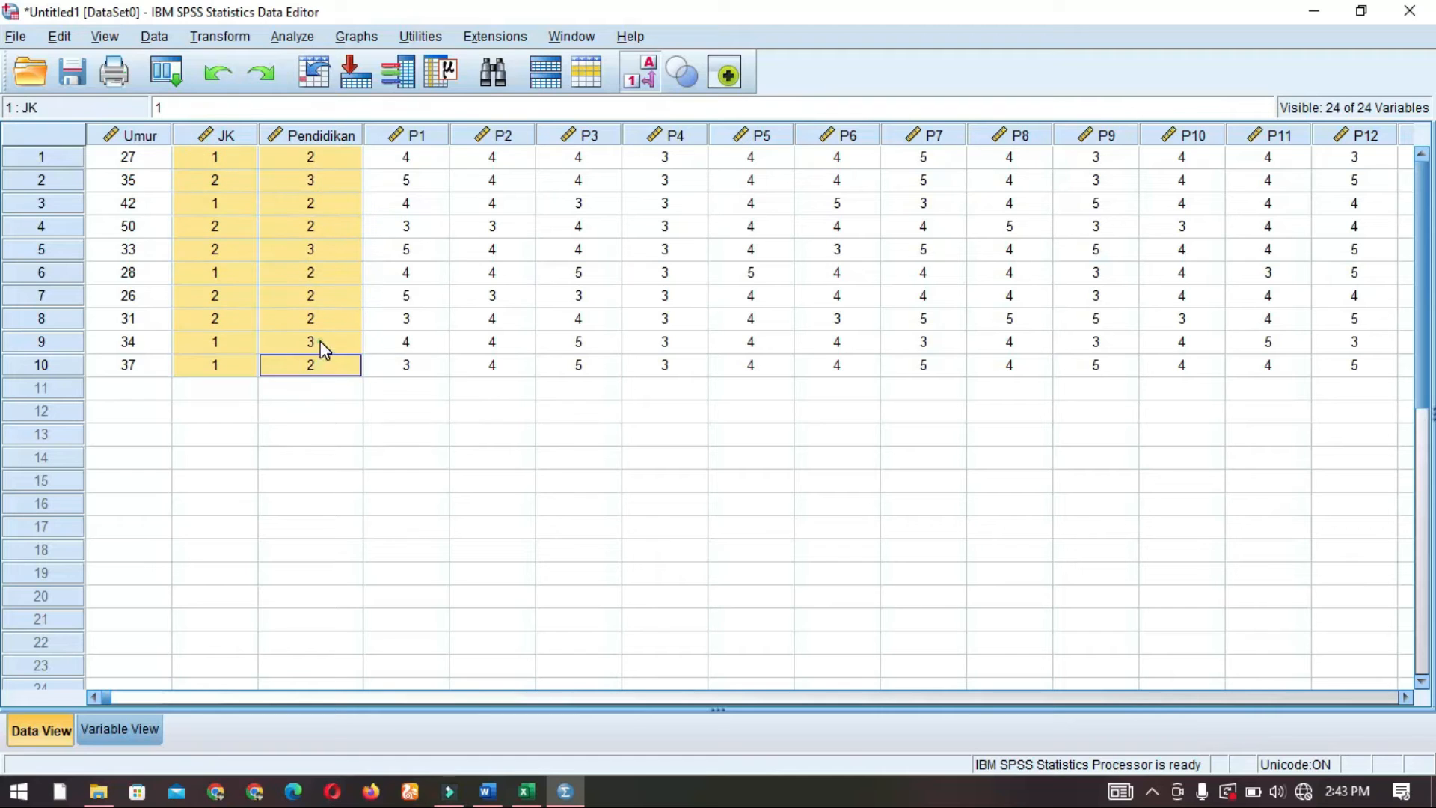
click(324, 345)
click(217, 160)
click(276, 178)
drag(214, 156, 336, 381)
click(332, 318)
drag(223, 165, 332, 378)
click(225, 204)
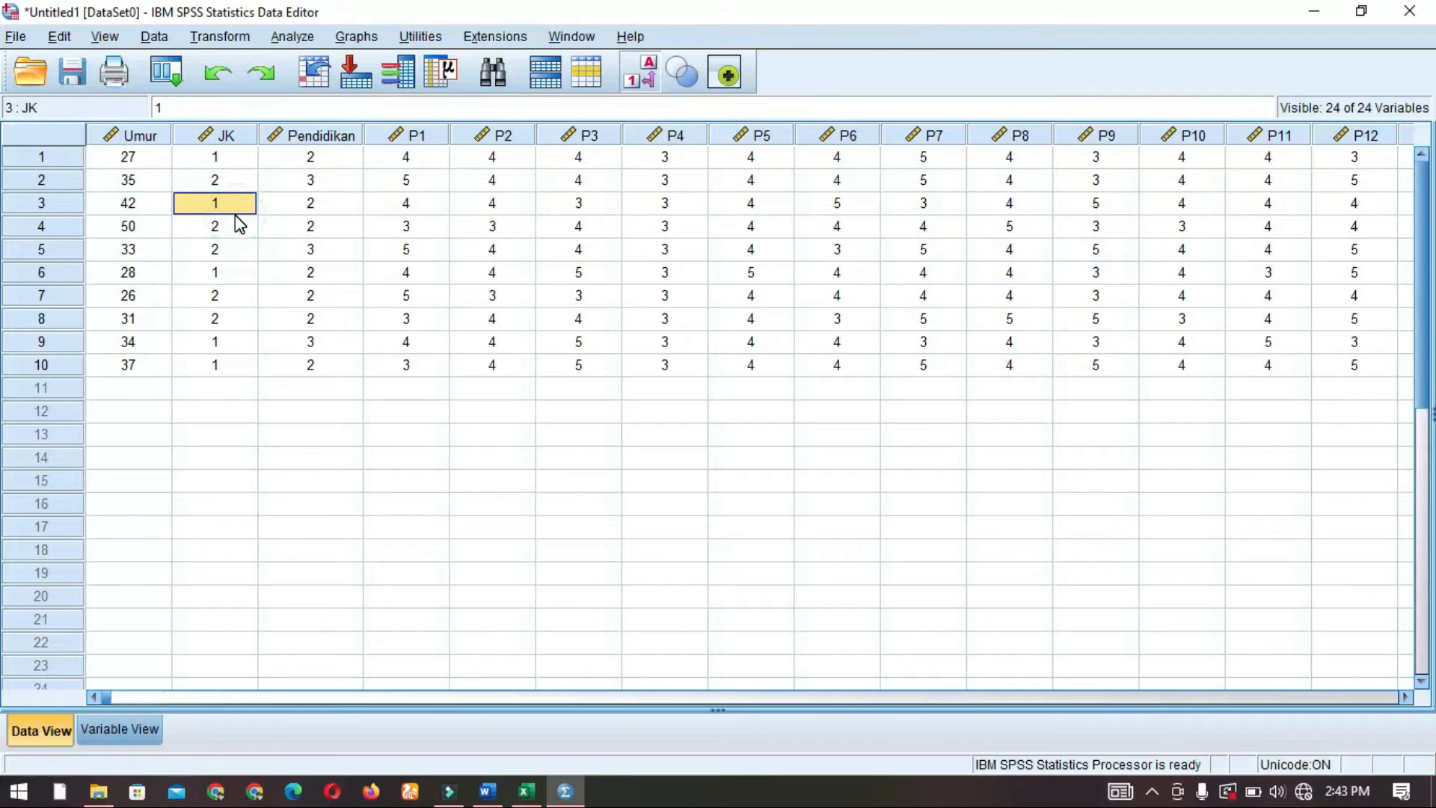
Give the JK variable the label Jenis Kelamin
click(125, 727)
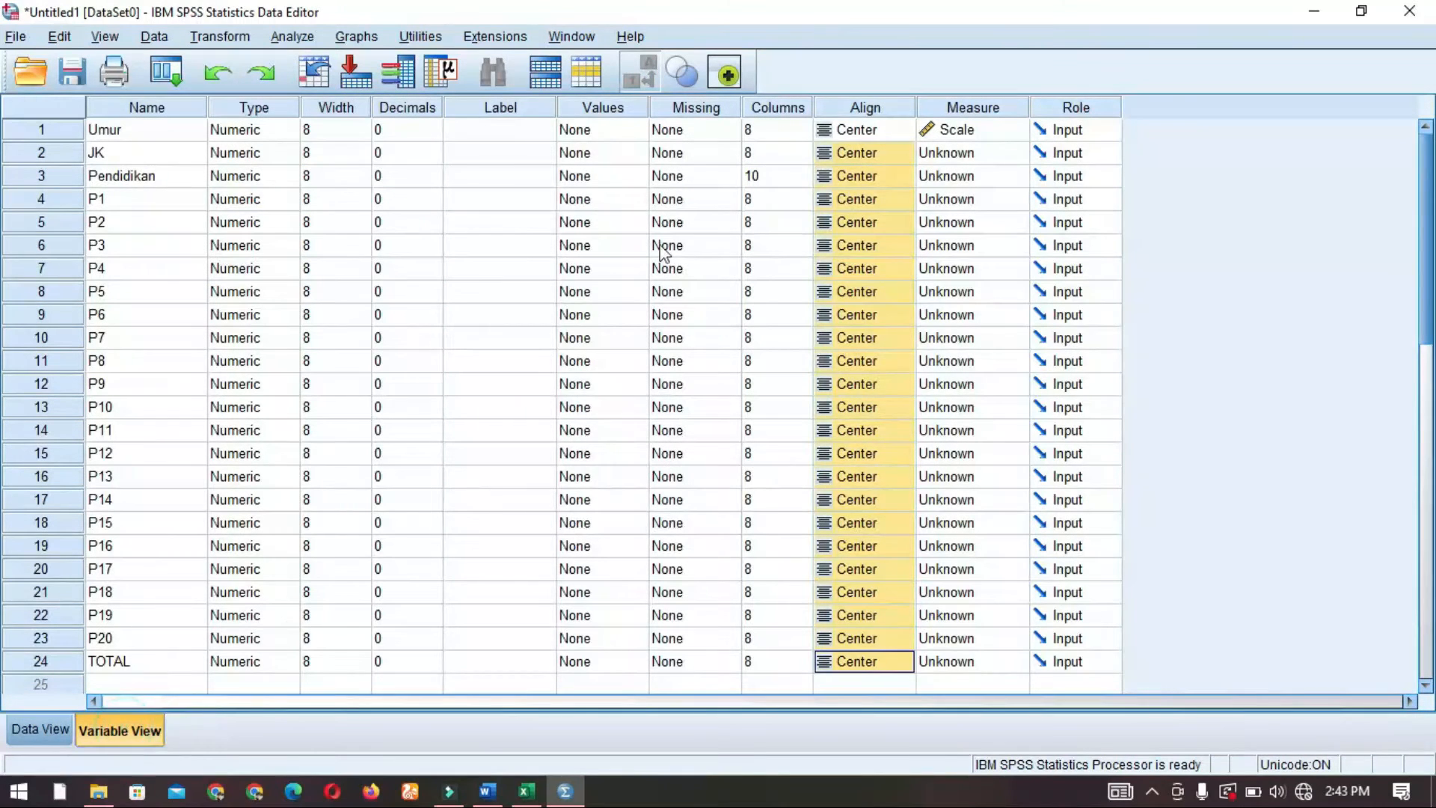
click(112, 157)
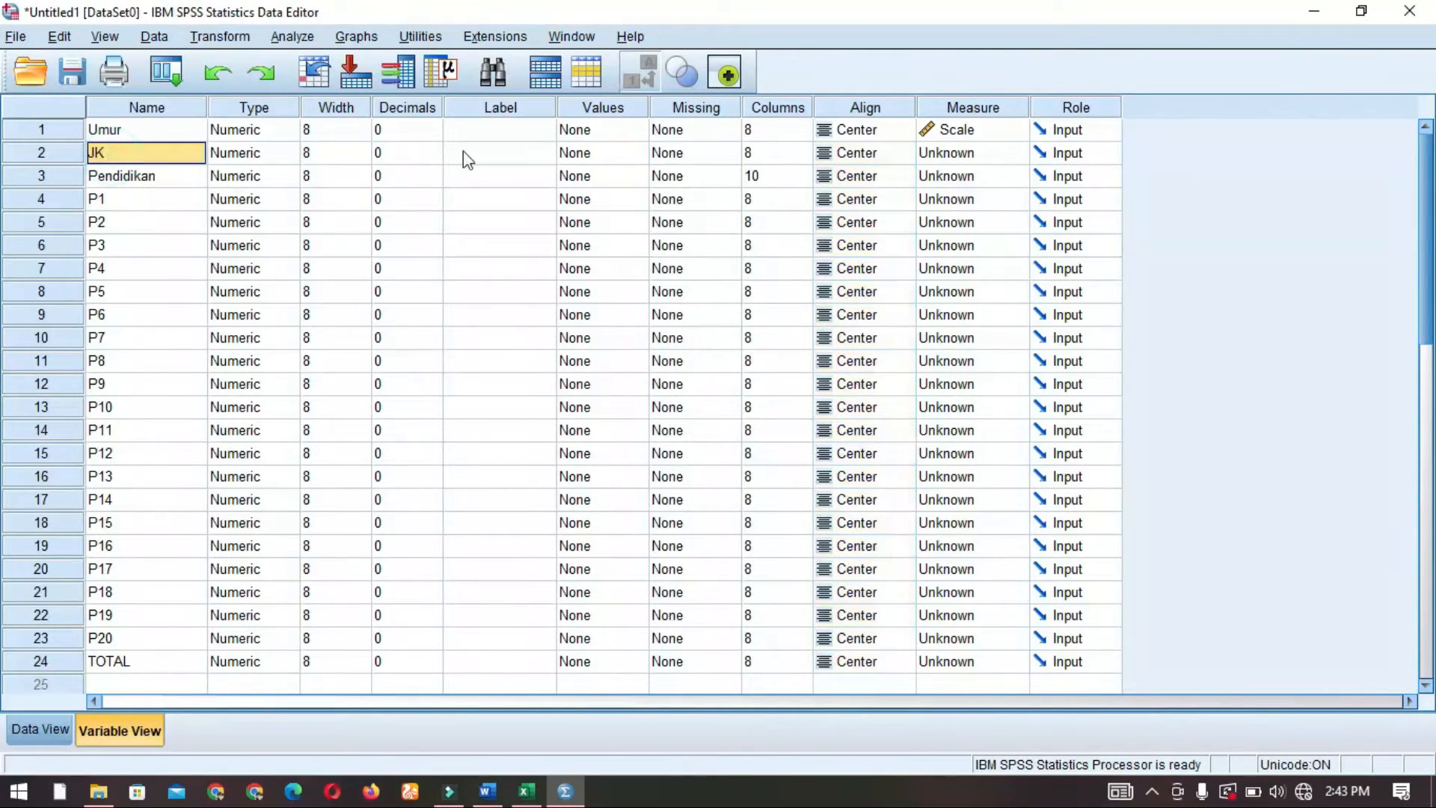
double_click(485, 149)
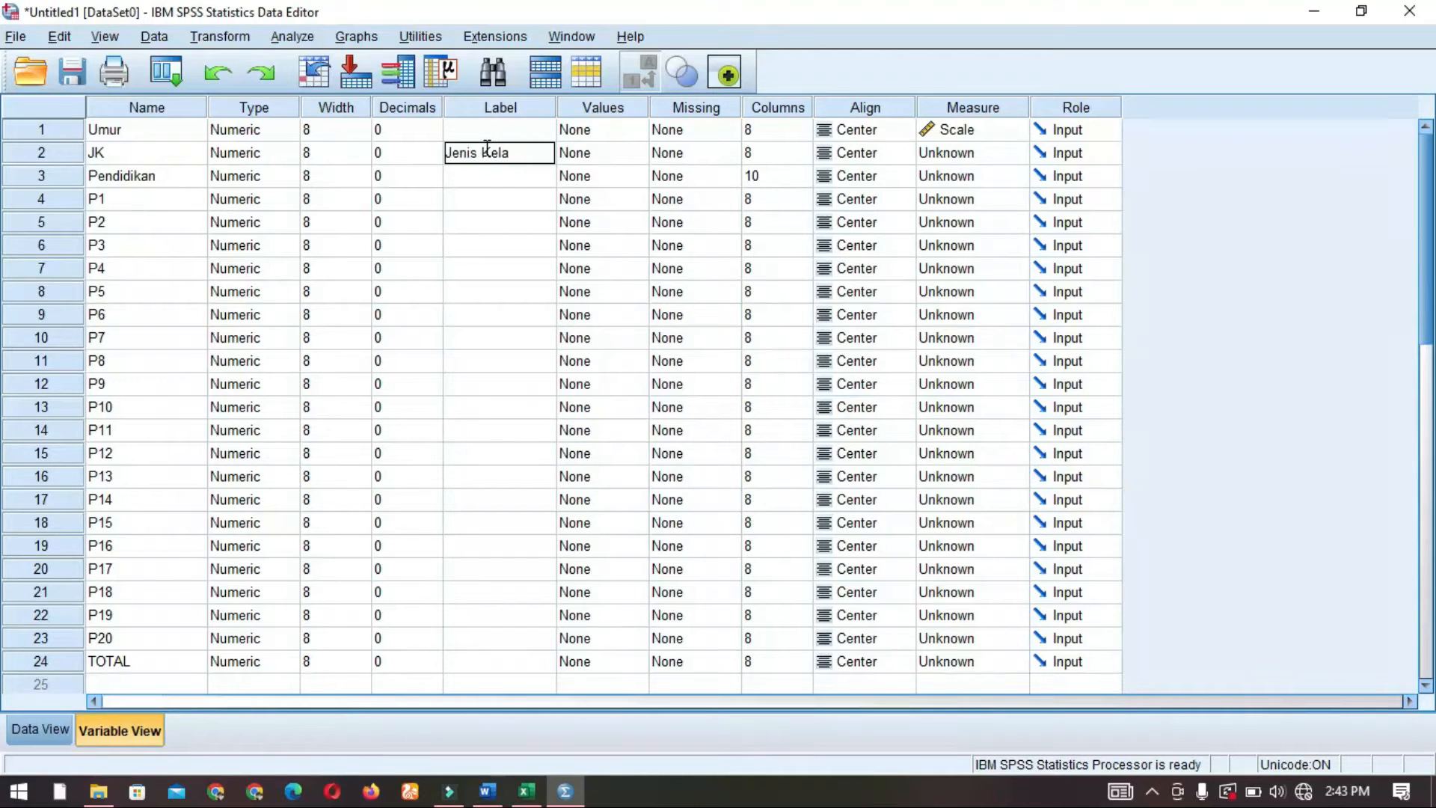
key(Return)
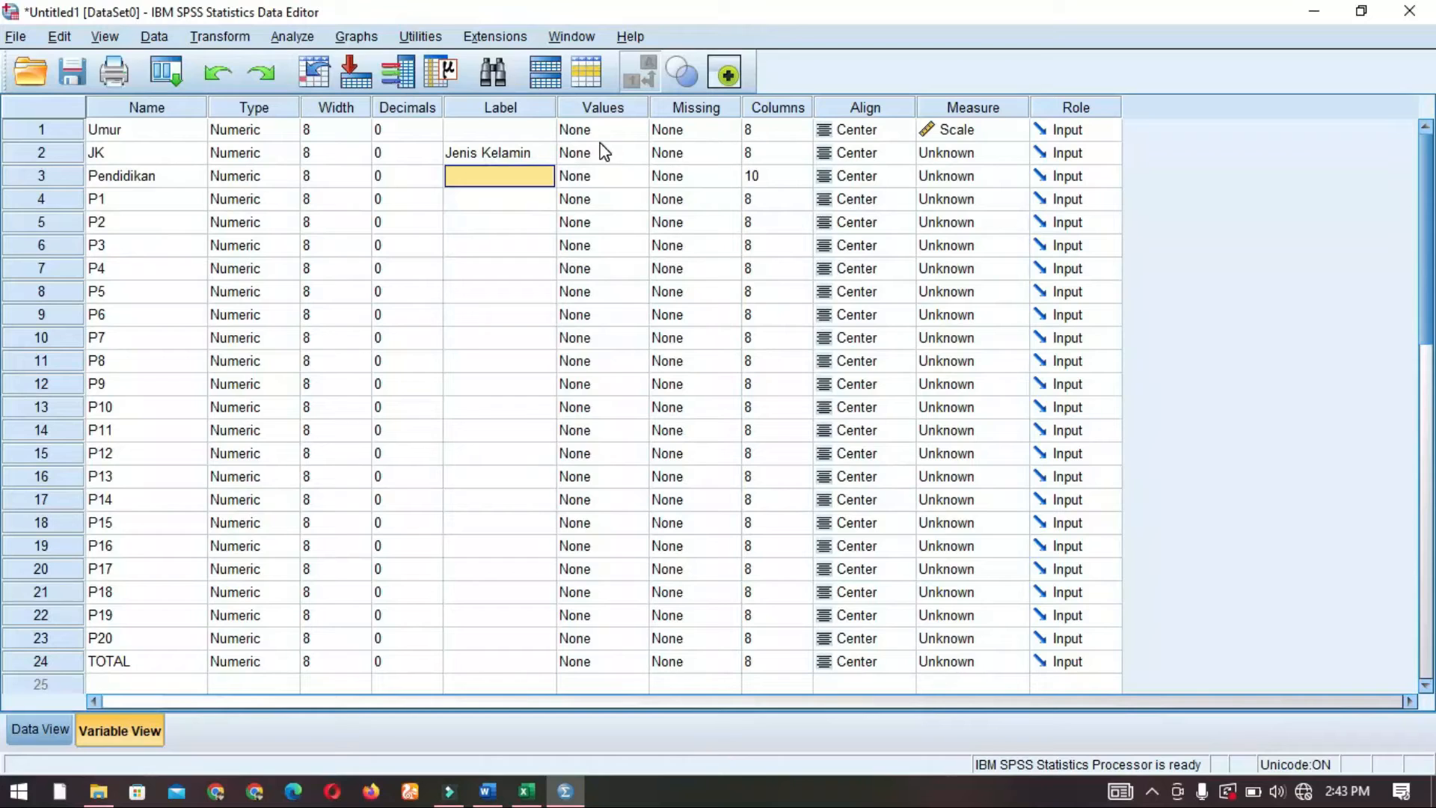
Define the JK variable's value labels as 1 = Laki-laki and 2 = Perempuan
double_click(641, 154)
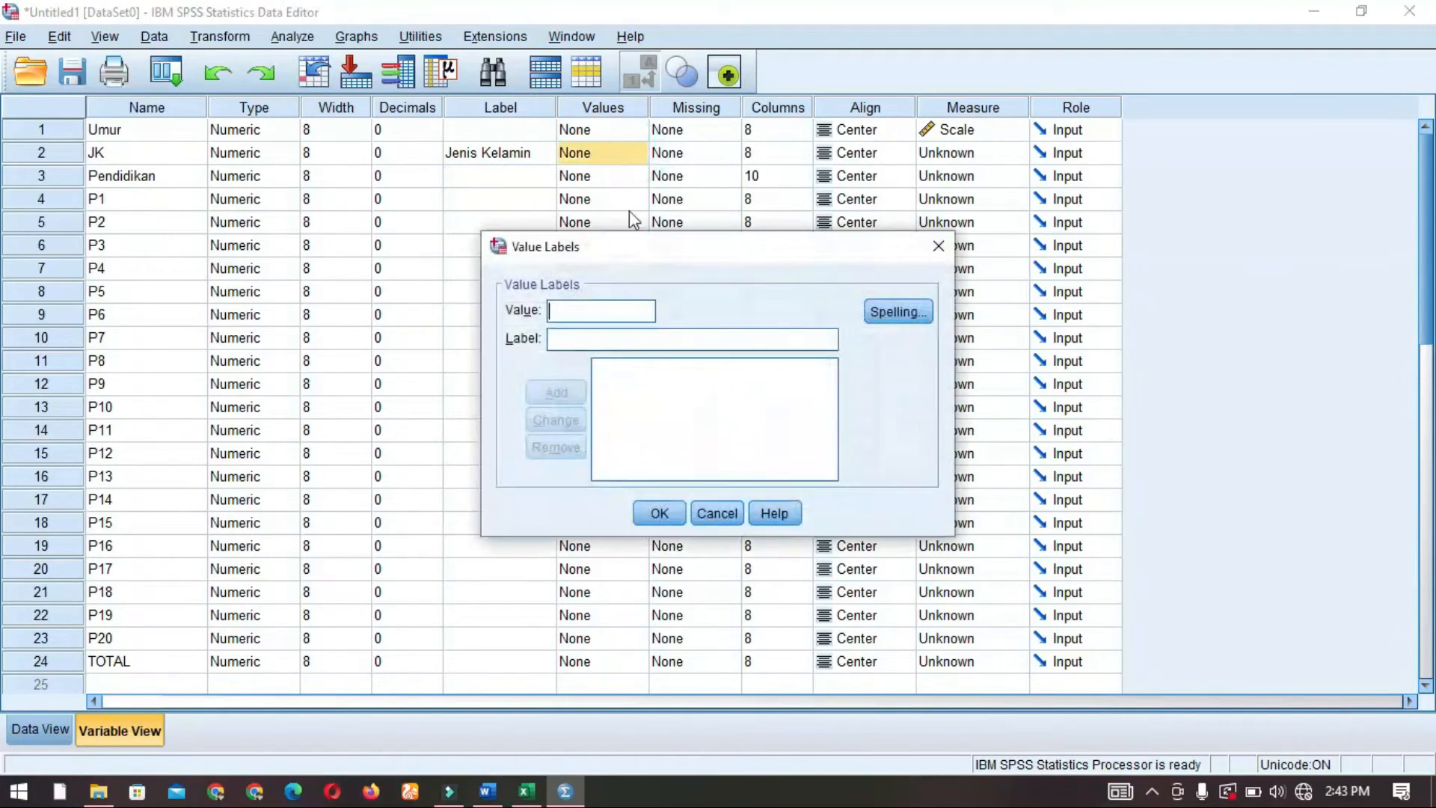
text(1)
click(591, 338)
text(Lak)
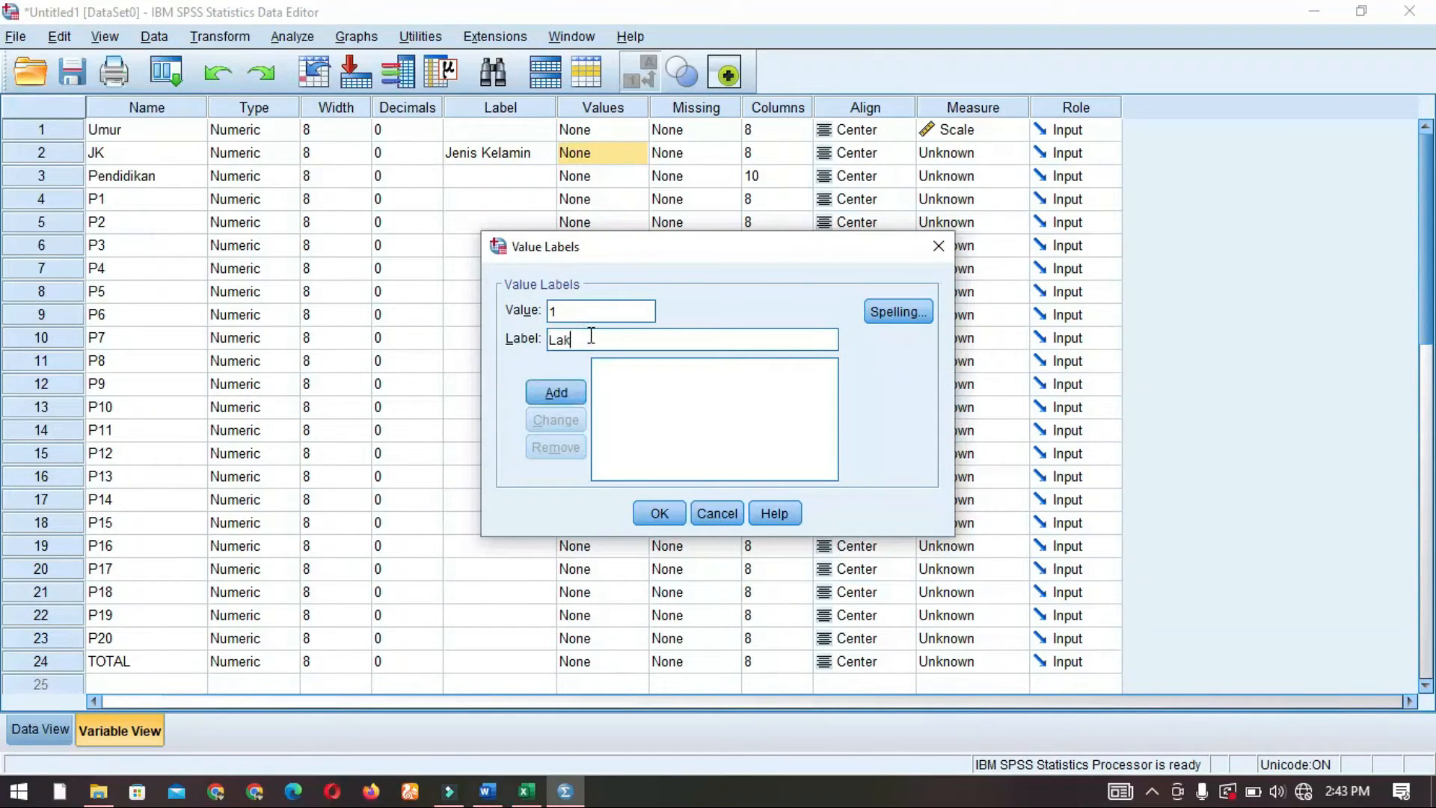
text(i-laki)
key(Return)
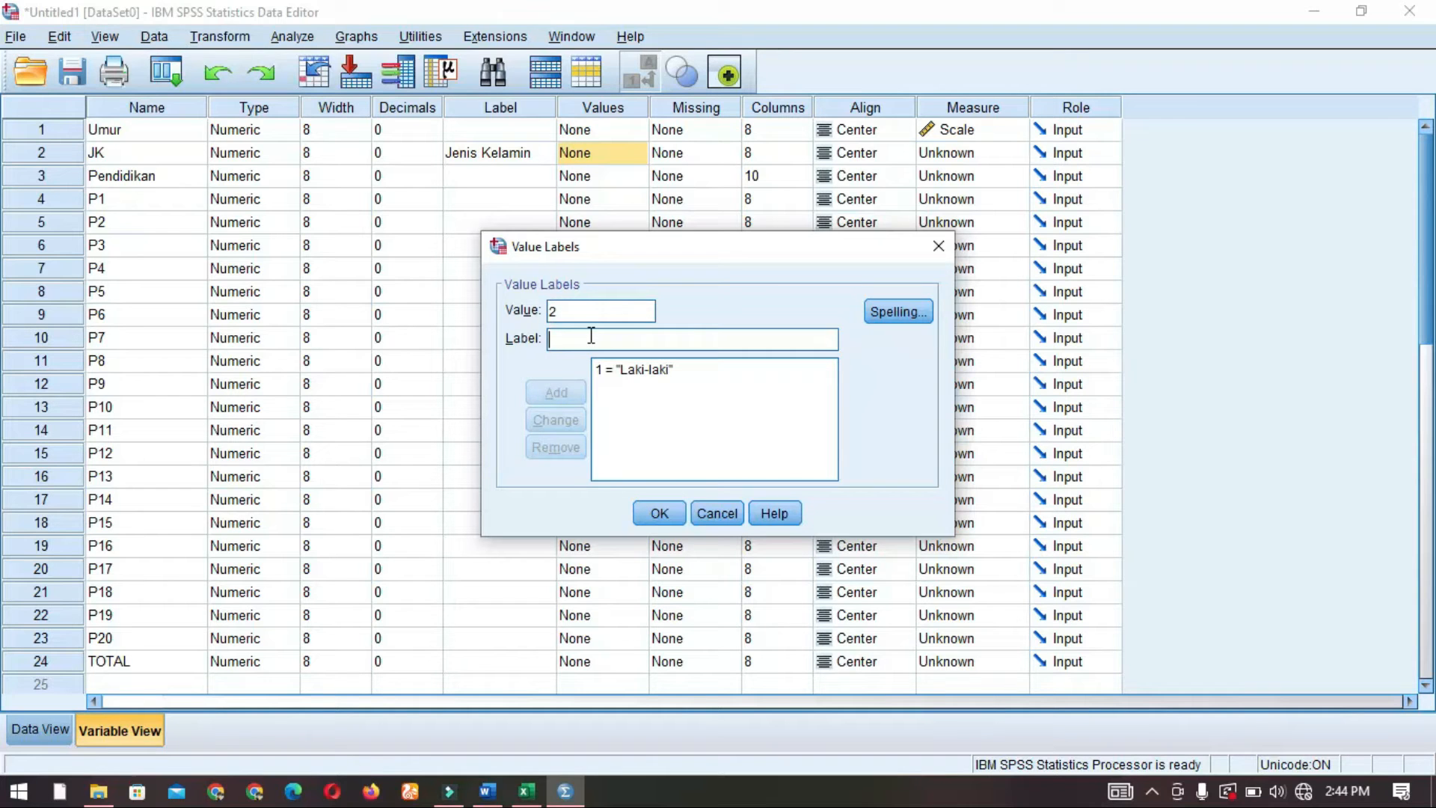
text(Perempuan)
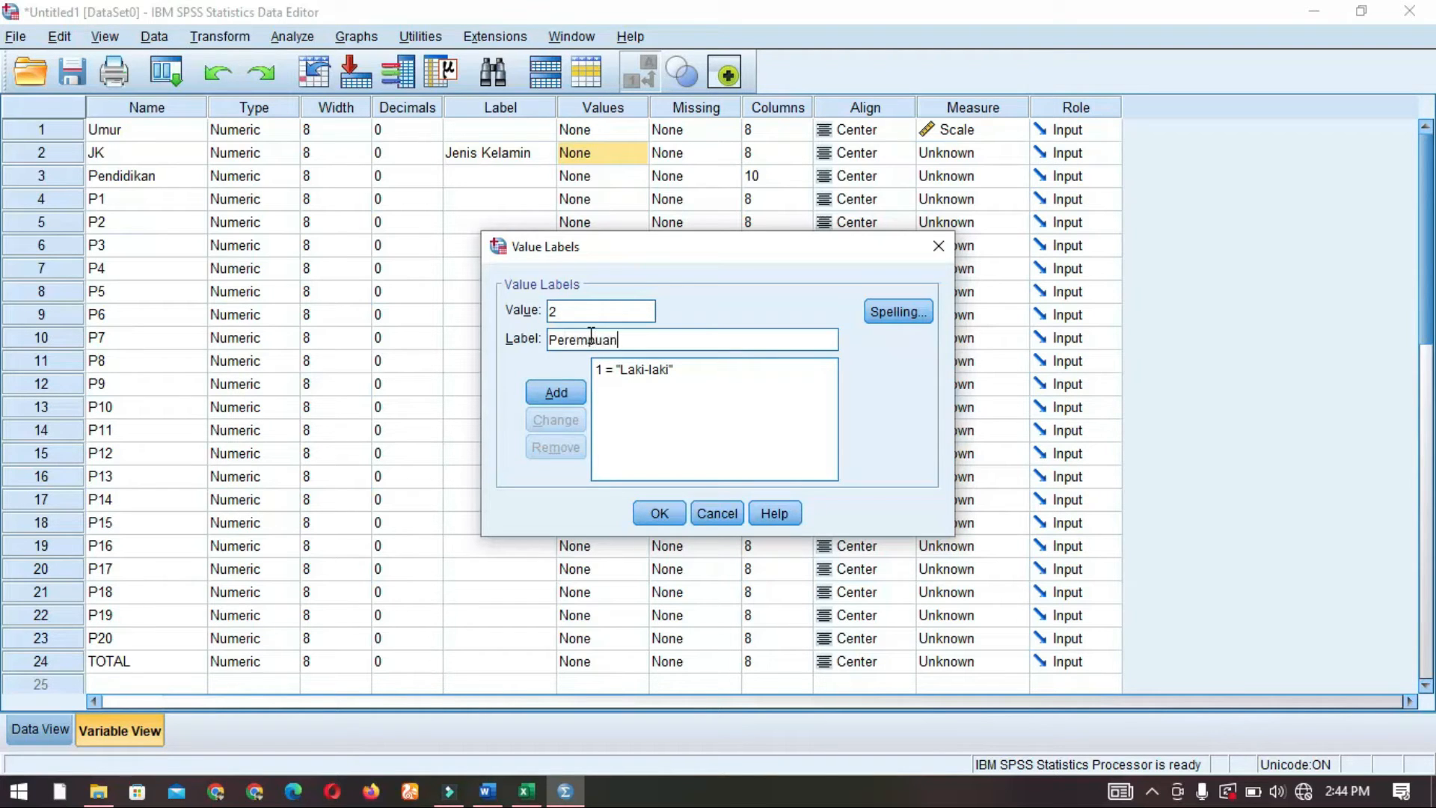
key(Return)
click(659, 513)
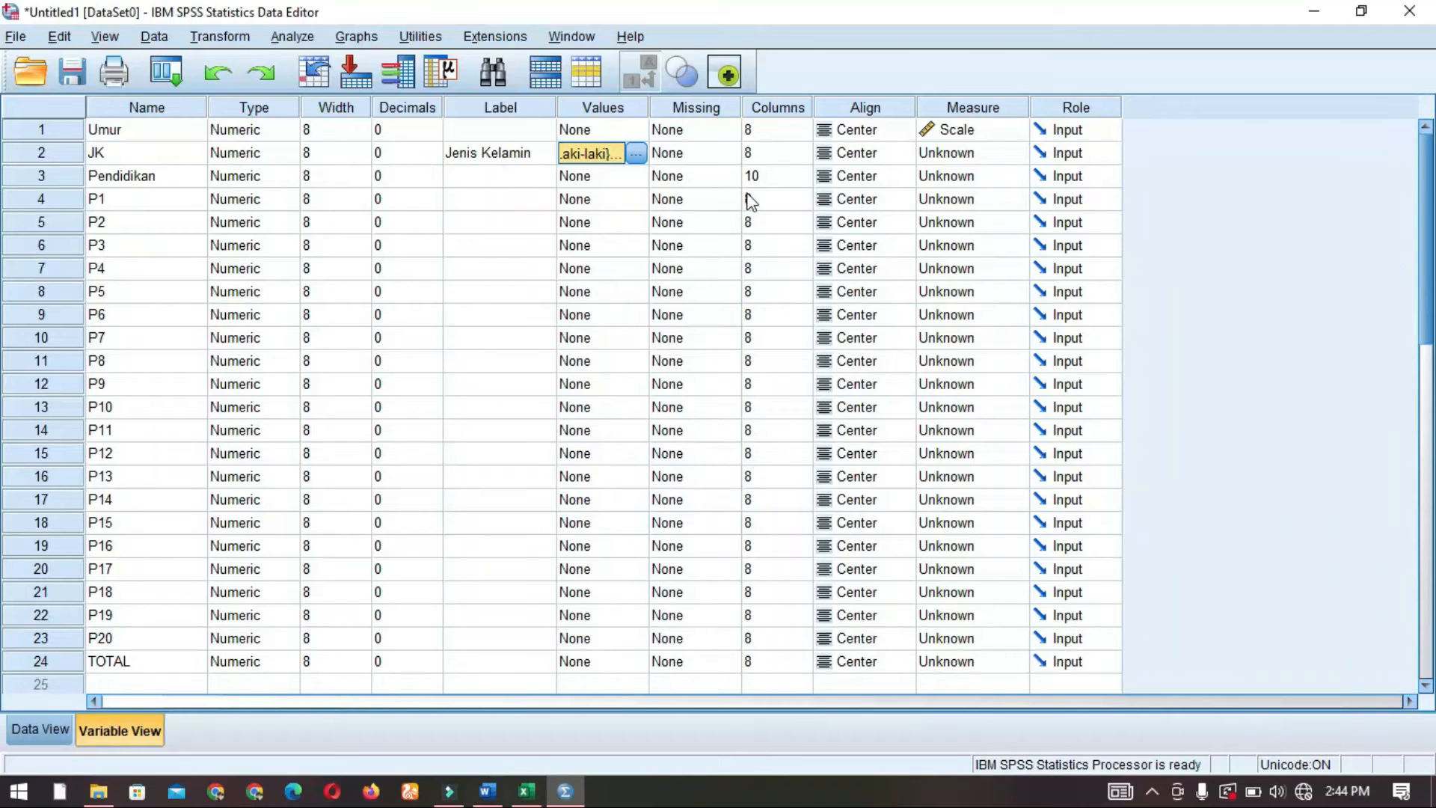
Add the value label 1 = D3 to the Pendidikan variable, consulting the education codes in the Word questionnaire
click(628, 176)
click(637, 177)
text(1)
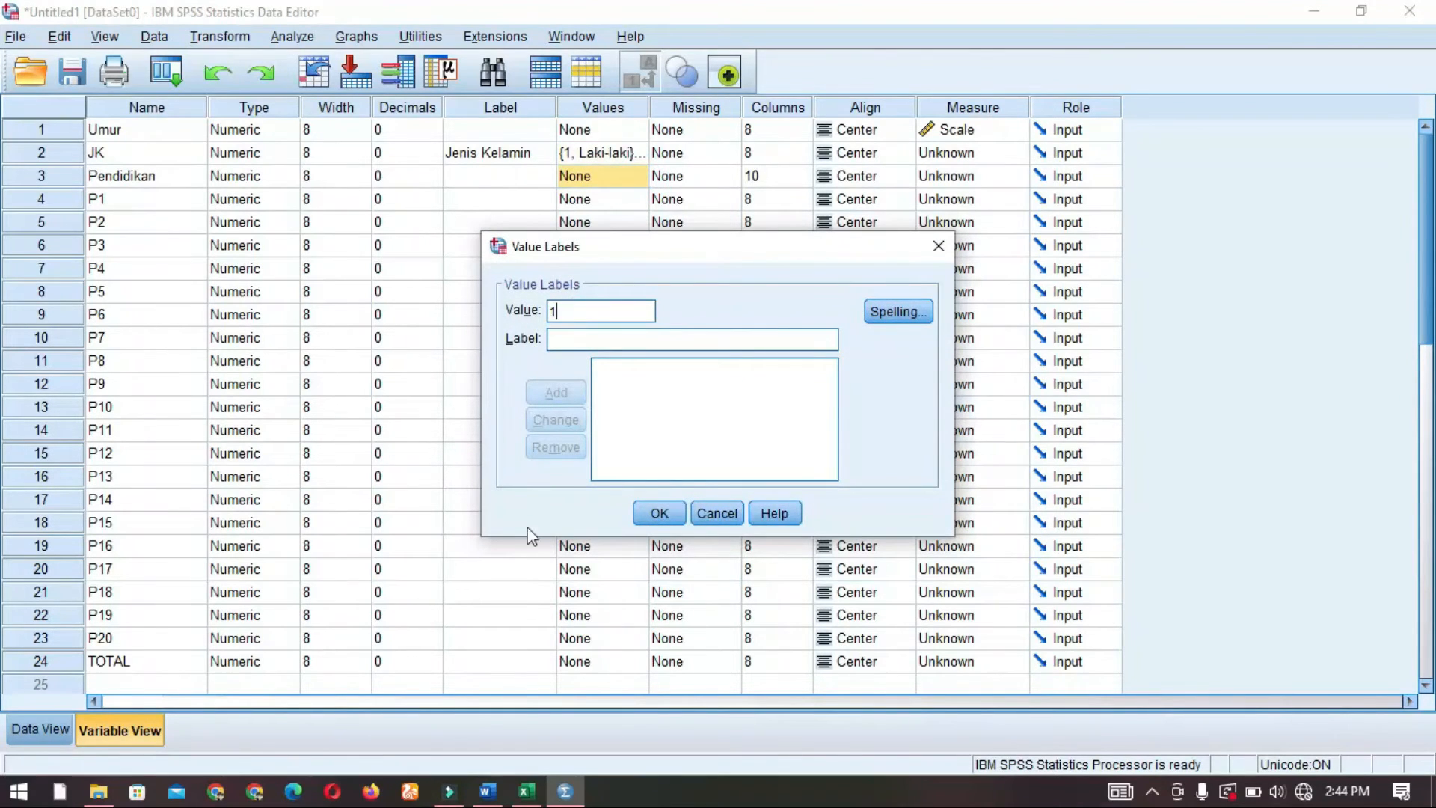
click(488, 791)
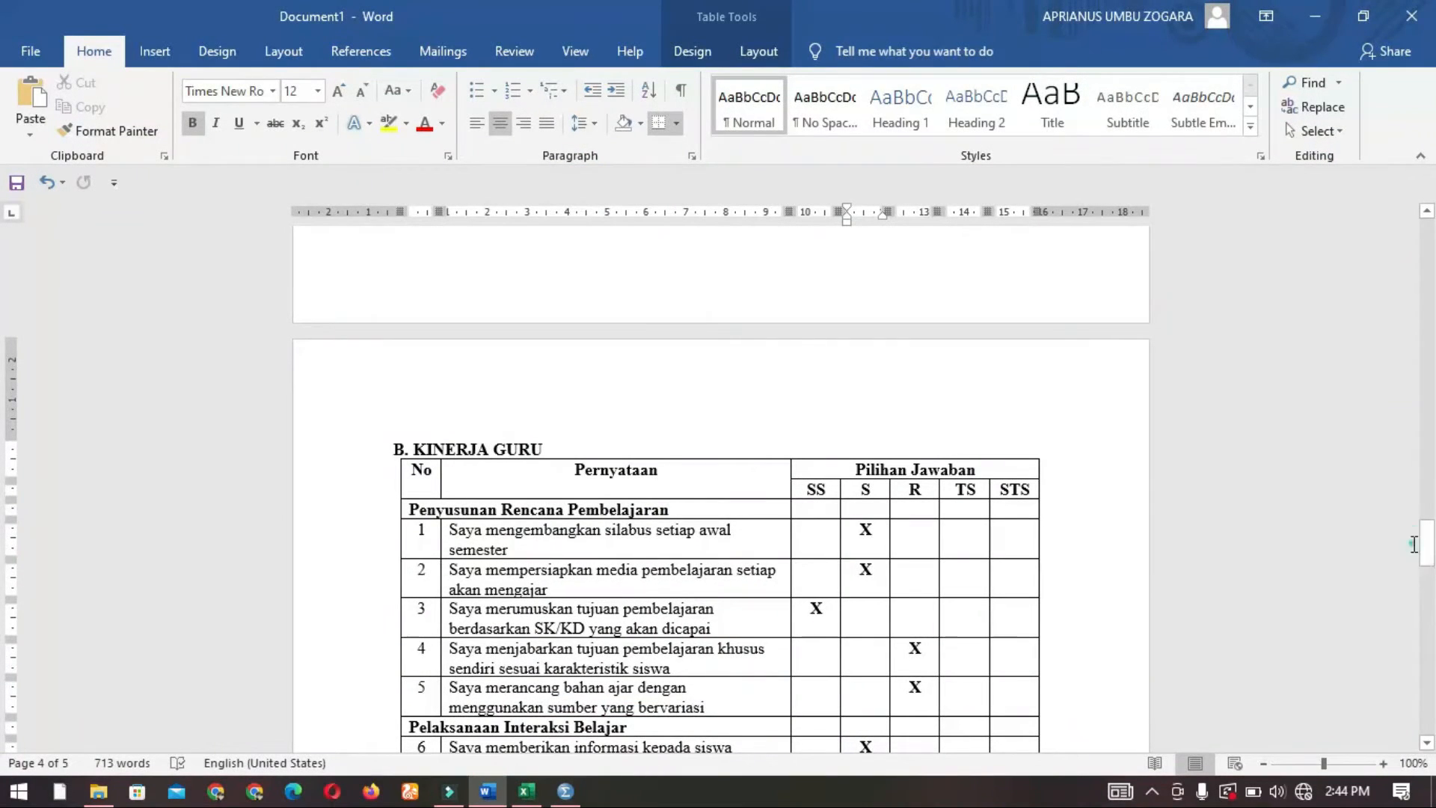
click(1414, 545)
drag(1430, 558, 1409, 217)
click(498, 556)
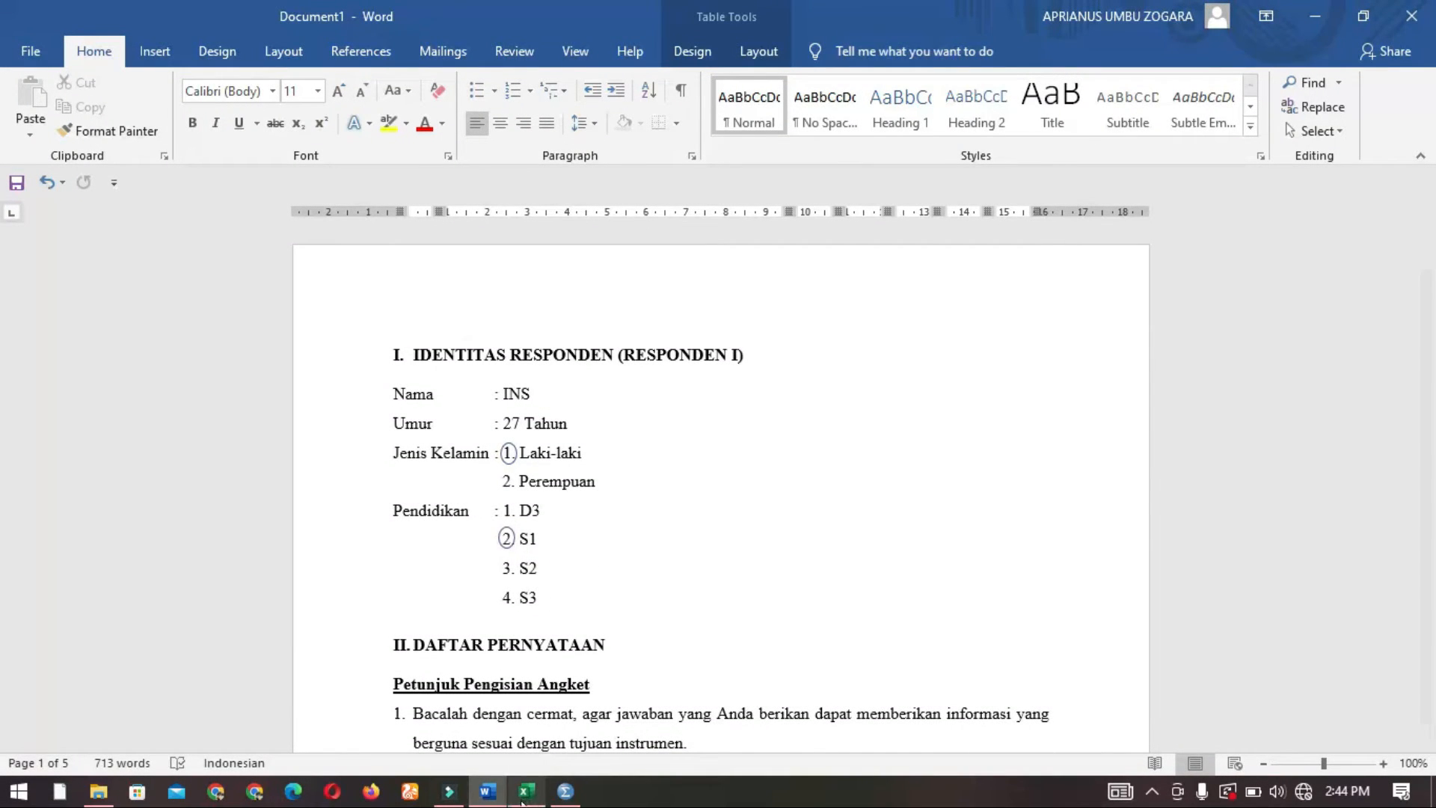
click(565, 791)
click(573, 340)
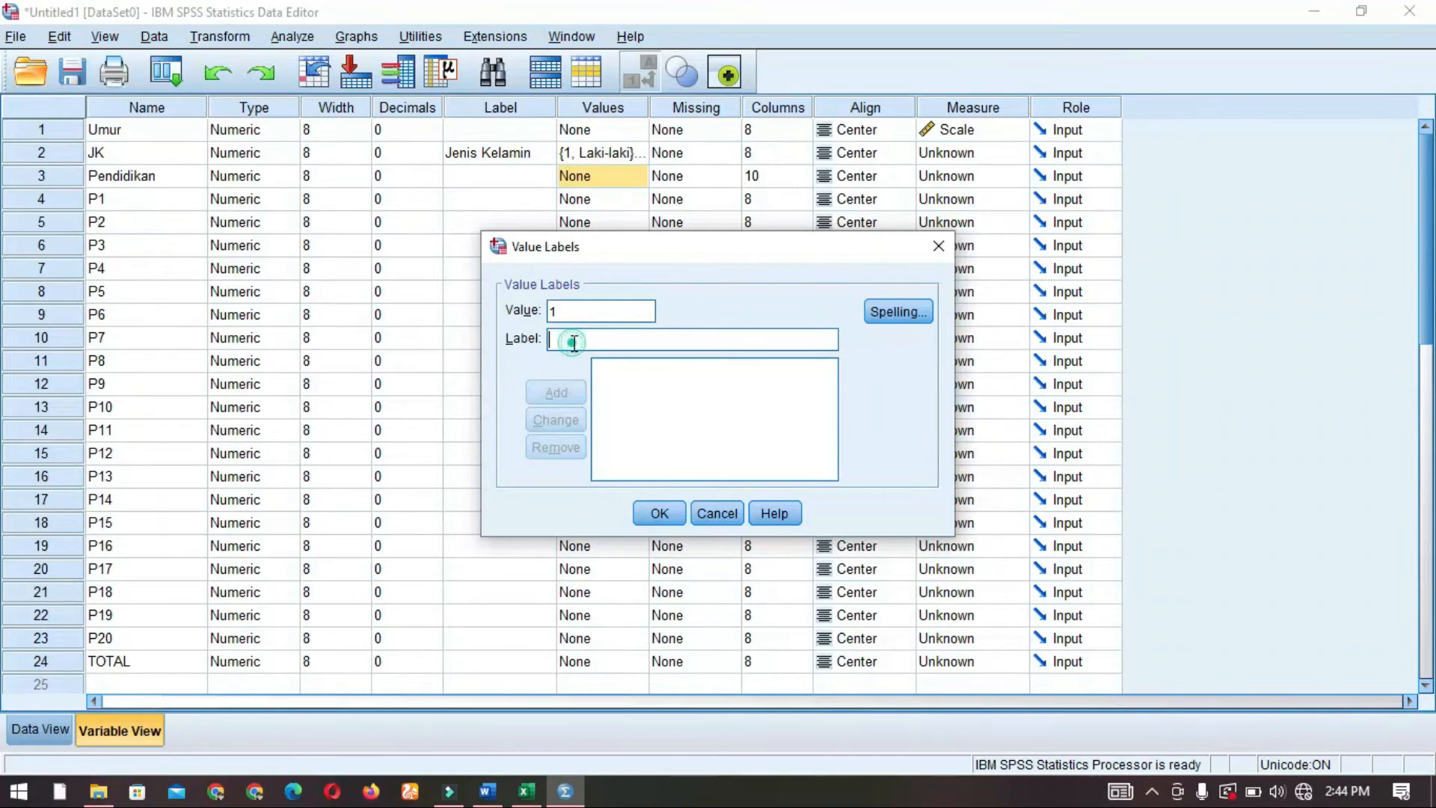
text(D3)
click(572, 403)
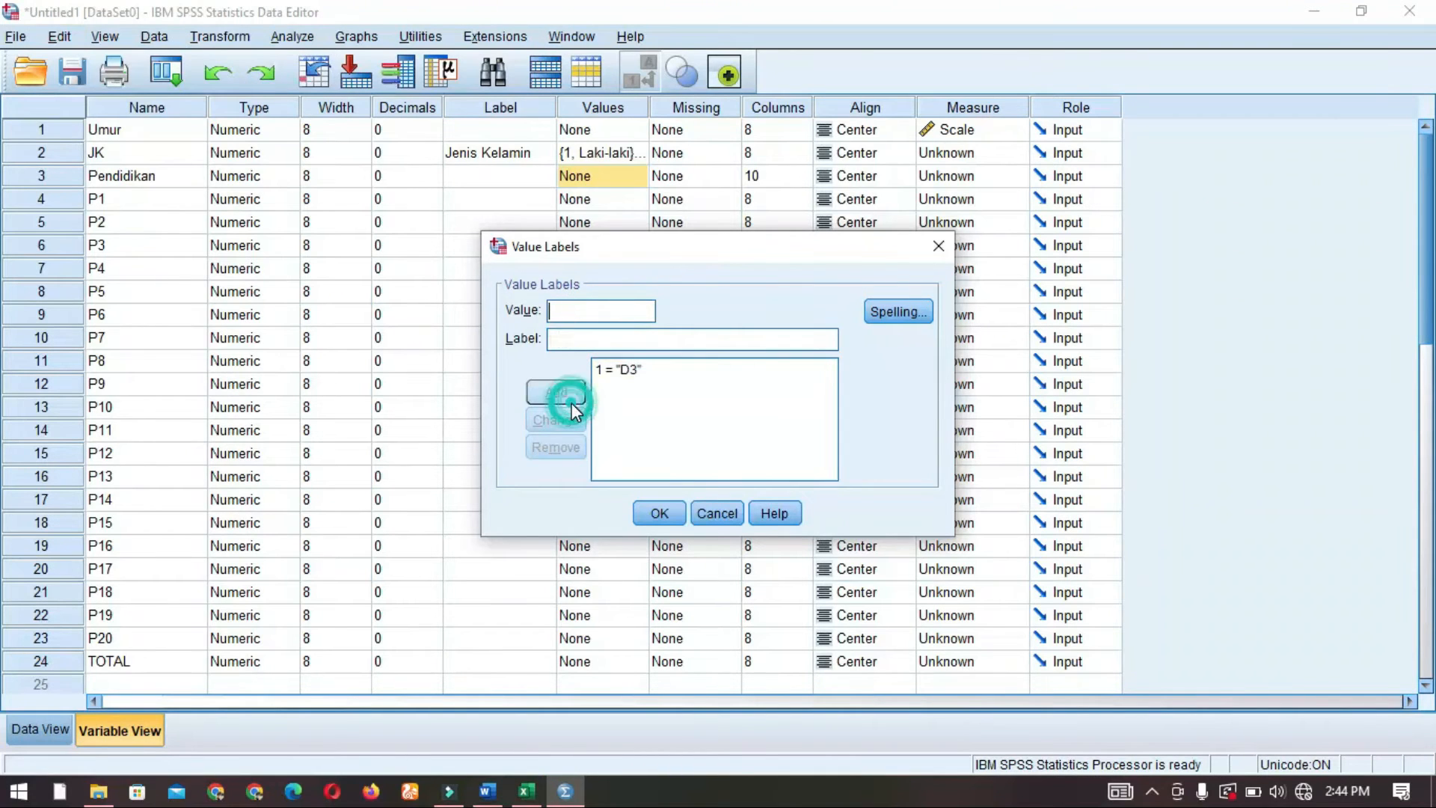
Add the value labels 2 = S1, 3 = S2 and 4 = S3 to Pendidikan and confirm them
text(2)
click(615, 333)
text(S1)
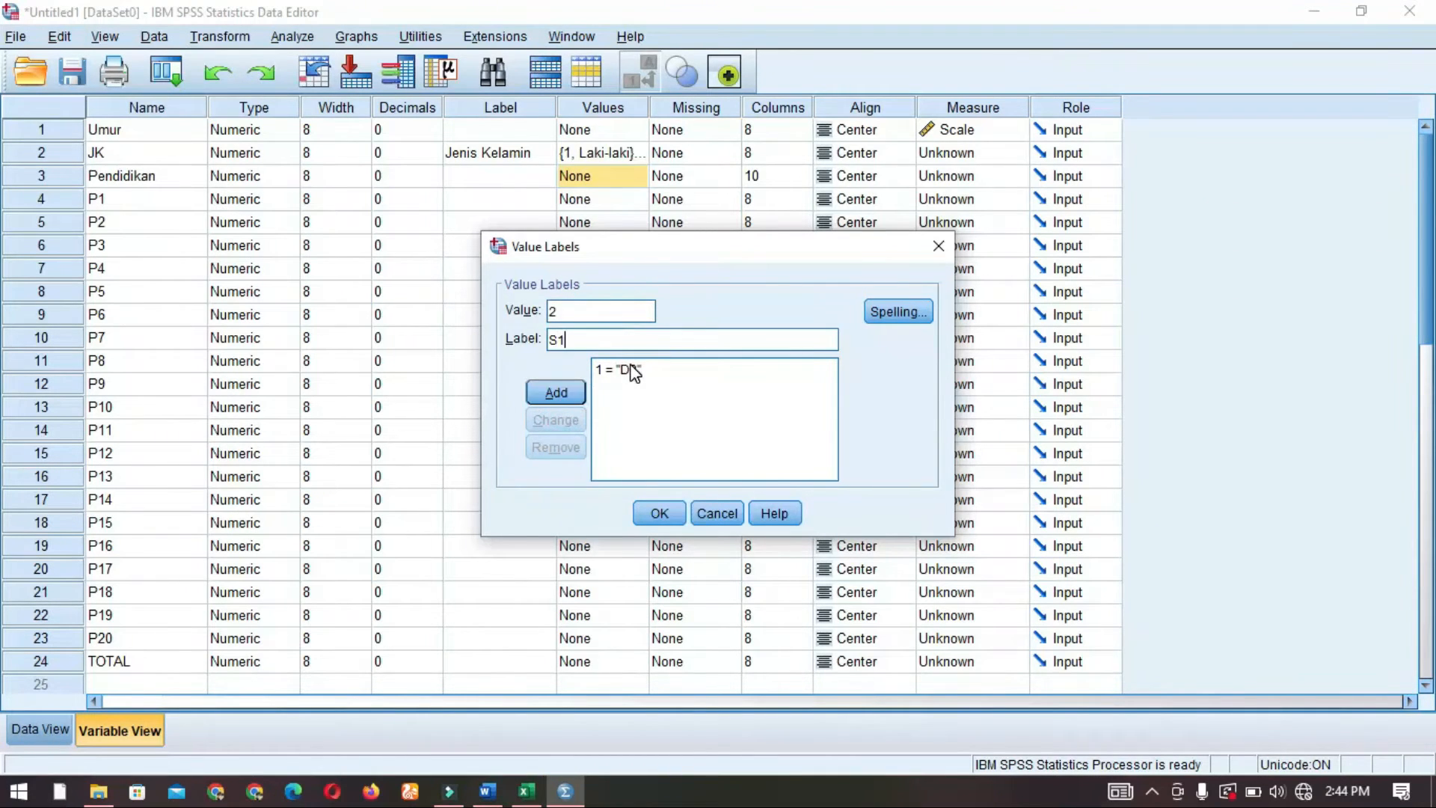
click(555, 392)
text(3)
click(587, 336)
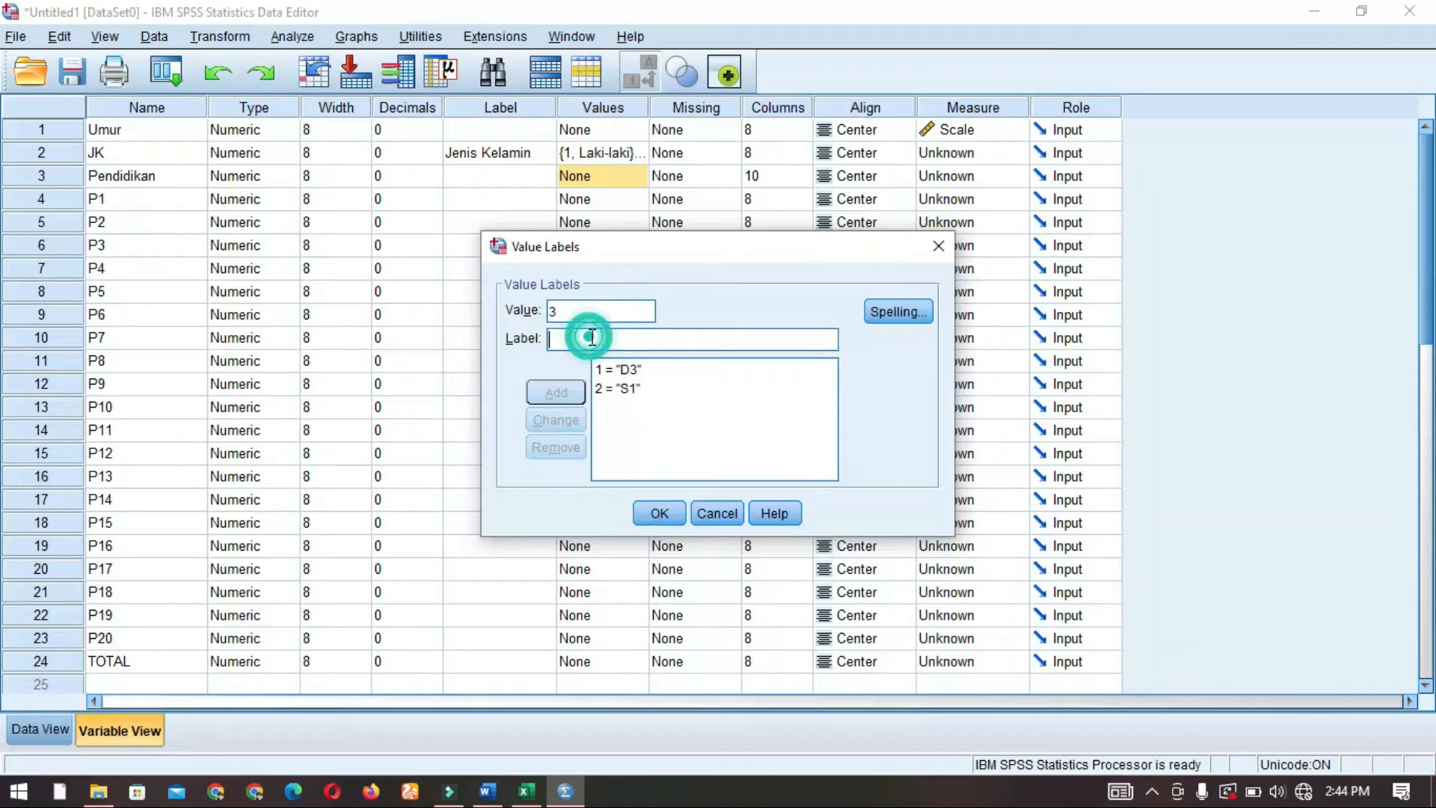
text(S2)
click(558, 392)
text(3)
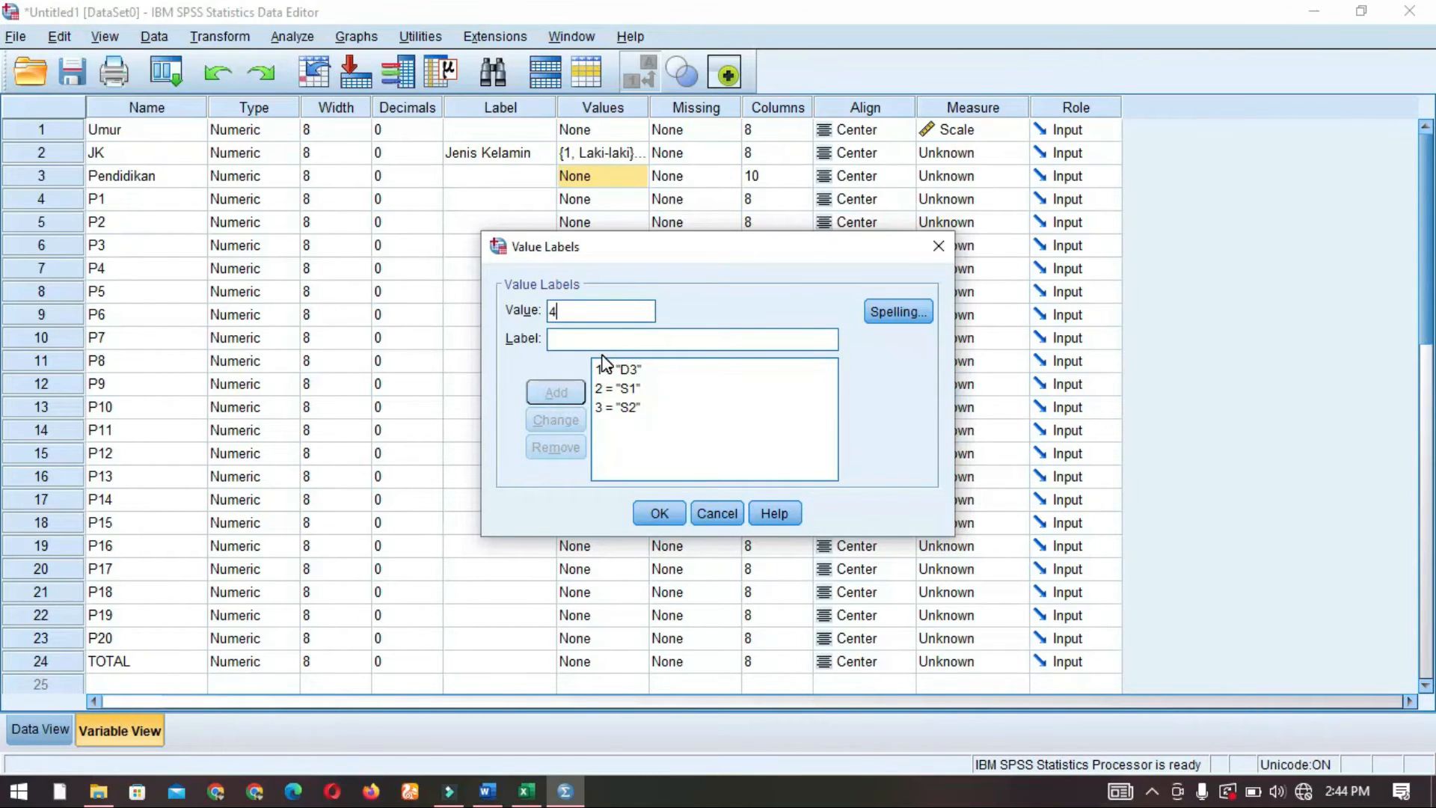
click(609, 340)
text(S3)
click(557, 394)
click(659, 513)
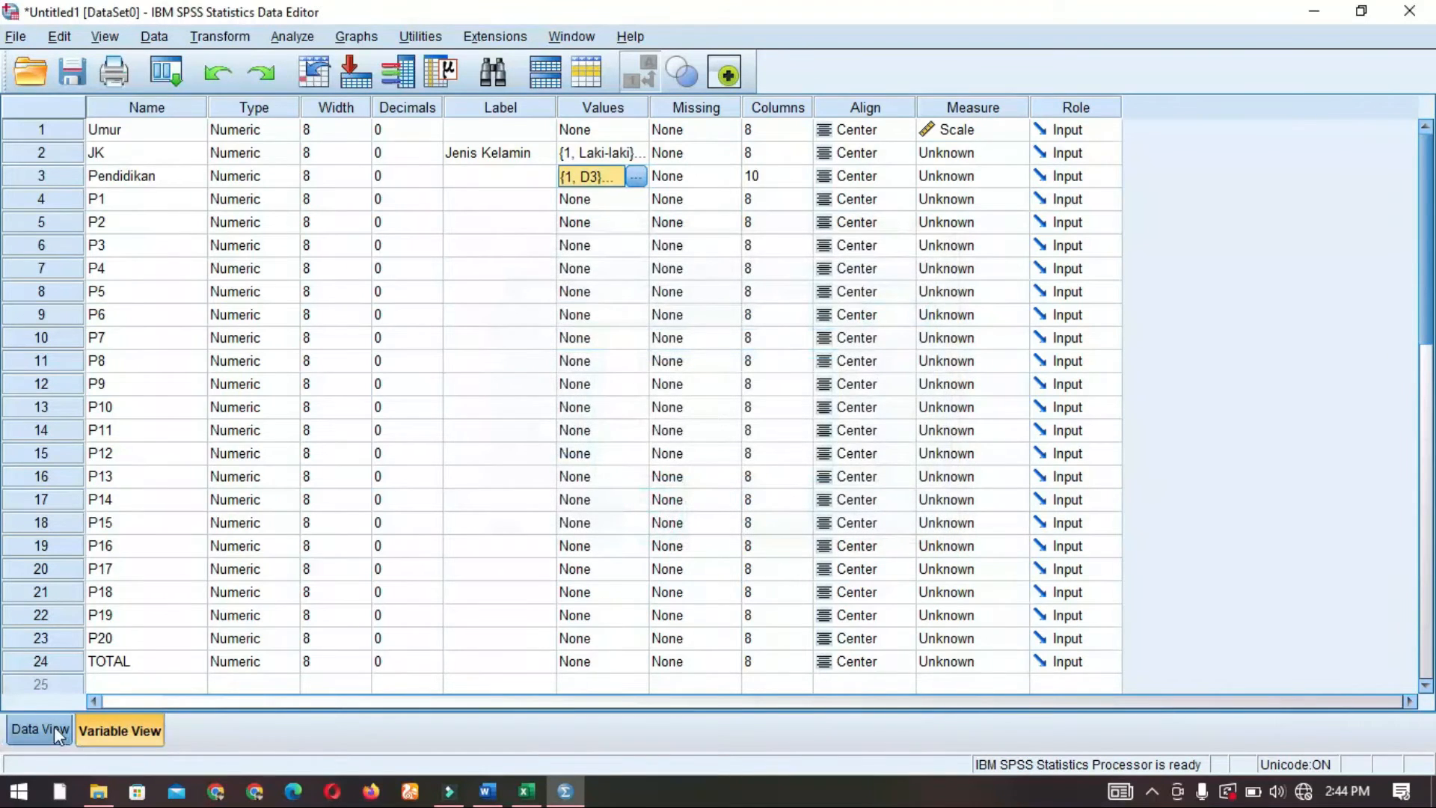
Check the value labels in the JK and Pendidikan columns of the data view for all ten respondents
click(54, 726)
drag(213, 159, 314, 368)
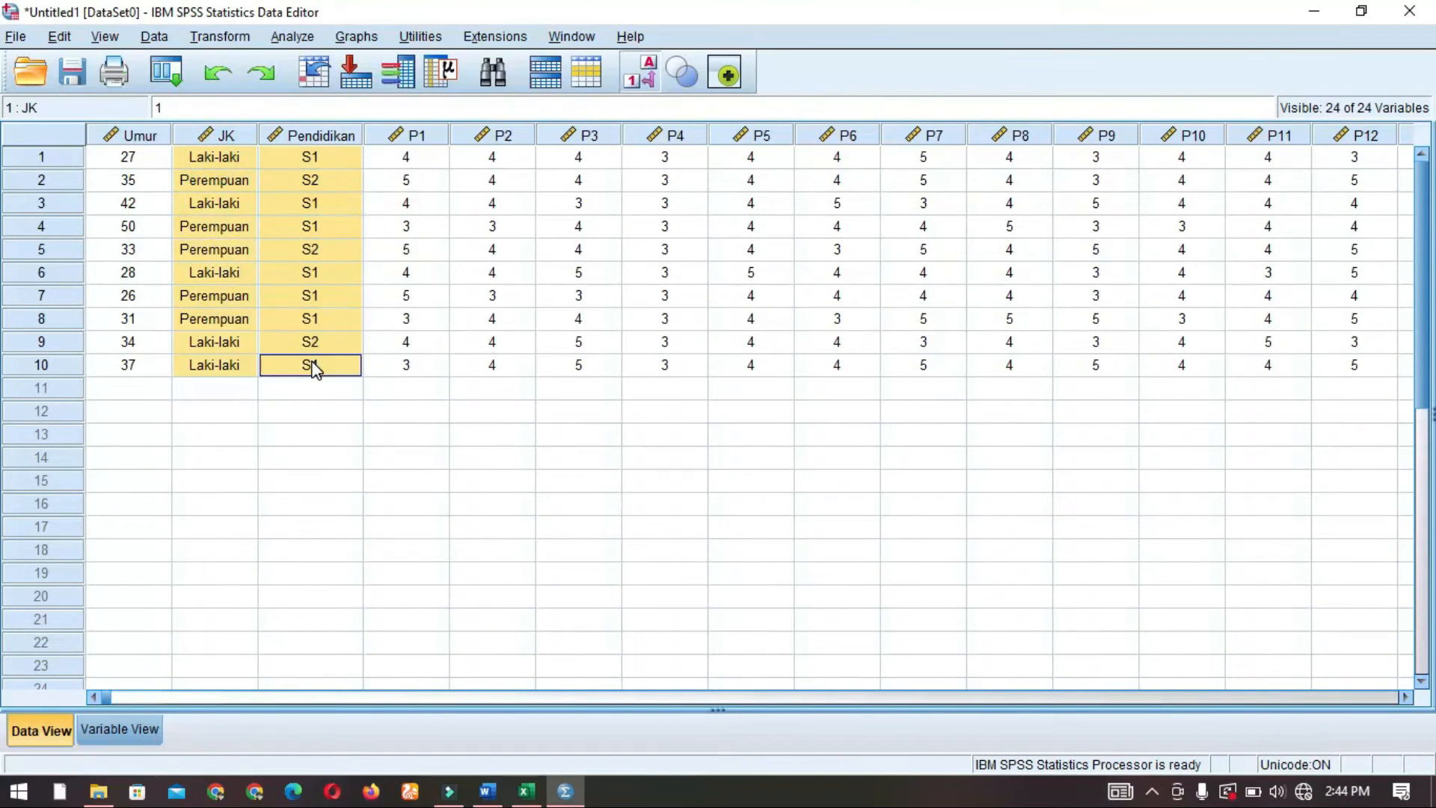
click(289, 202)
click(371, 279)
click(336, 282)
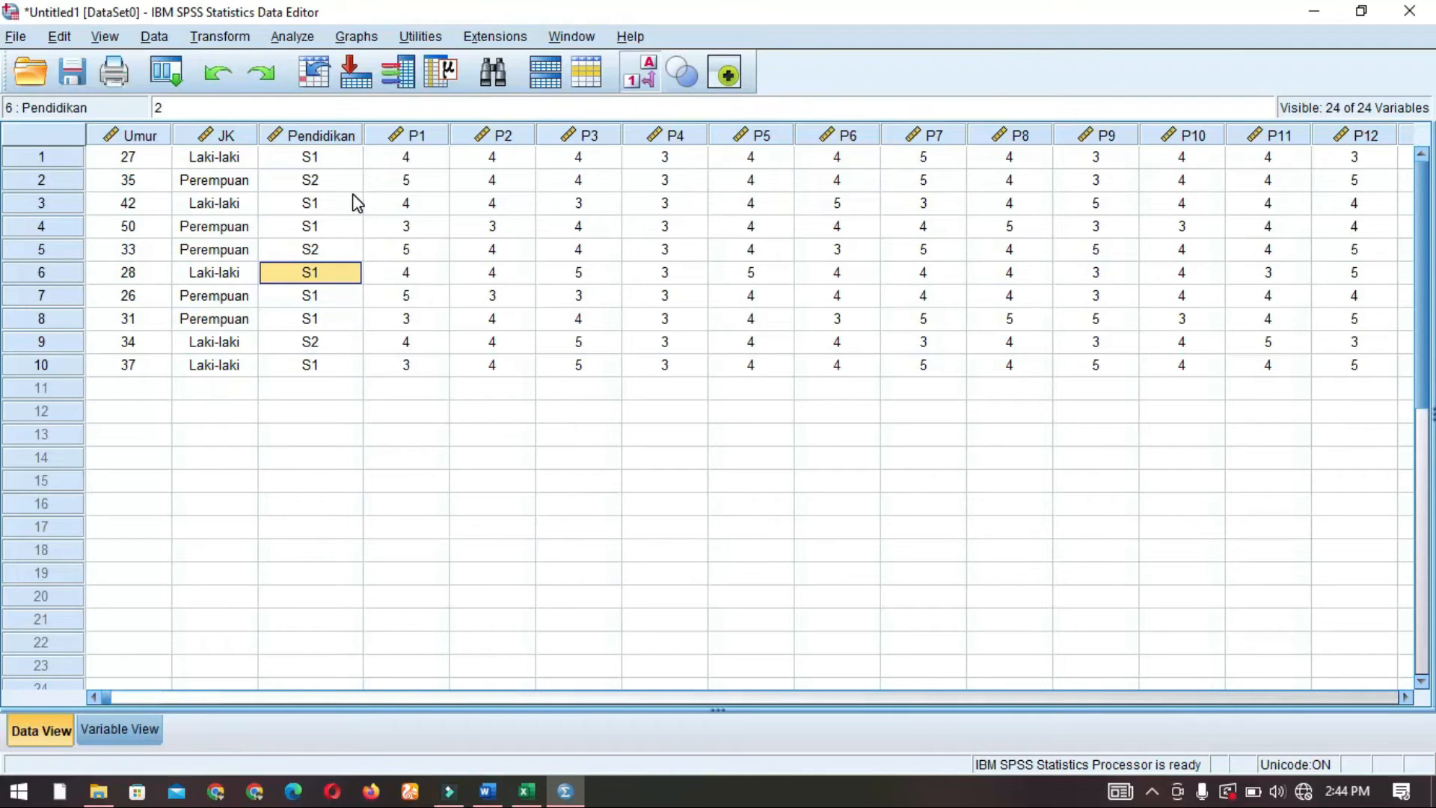
click(404, 182)
click(542, 226)
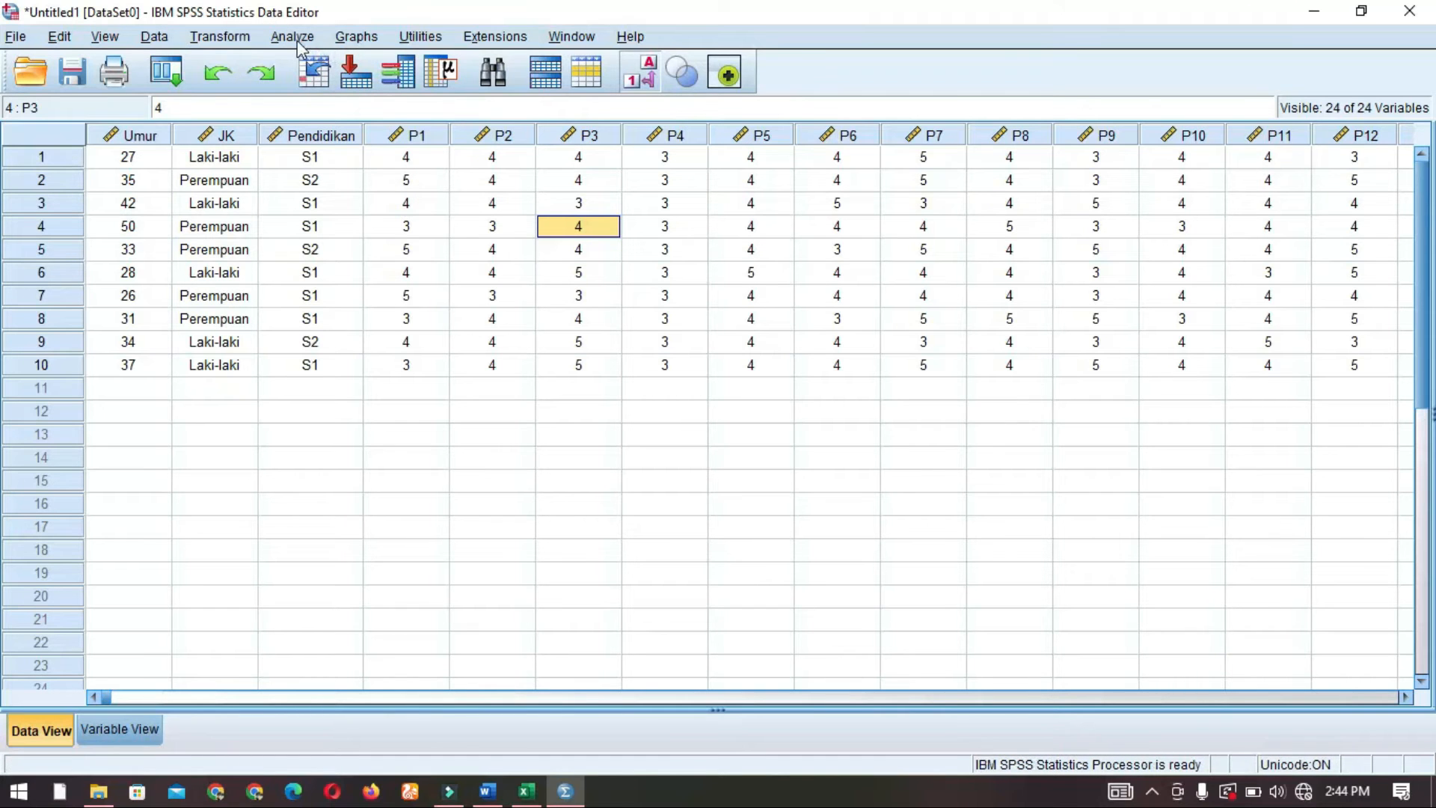
Add the value labels 1 = STS and 2 = TS to the P1 variable
click(137, 727)
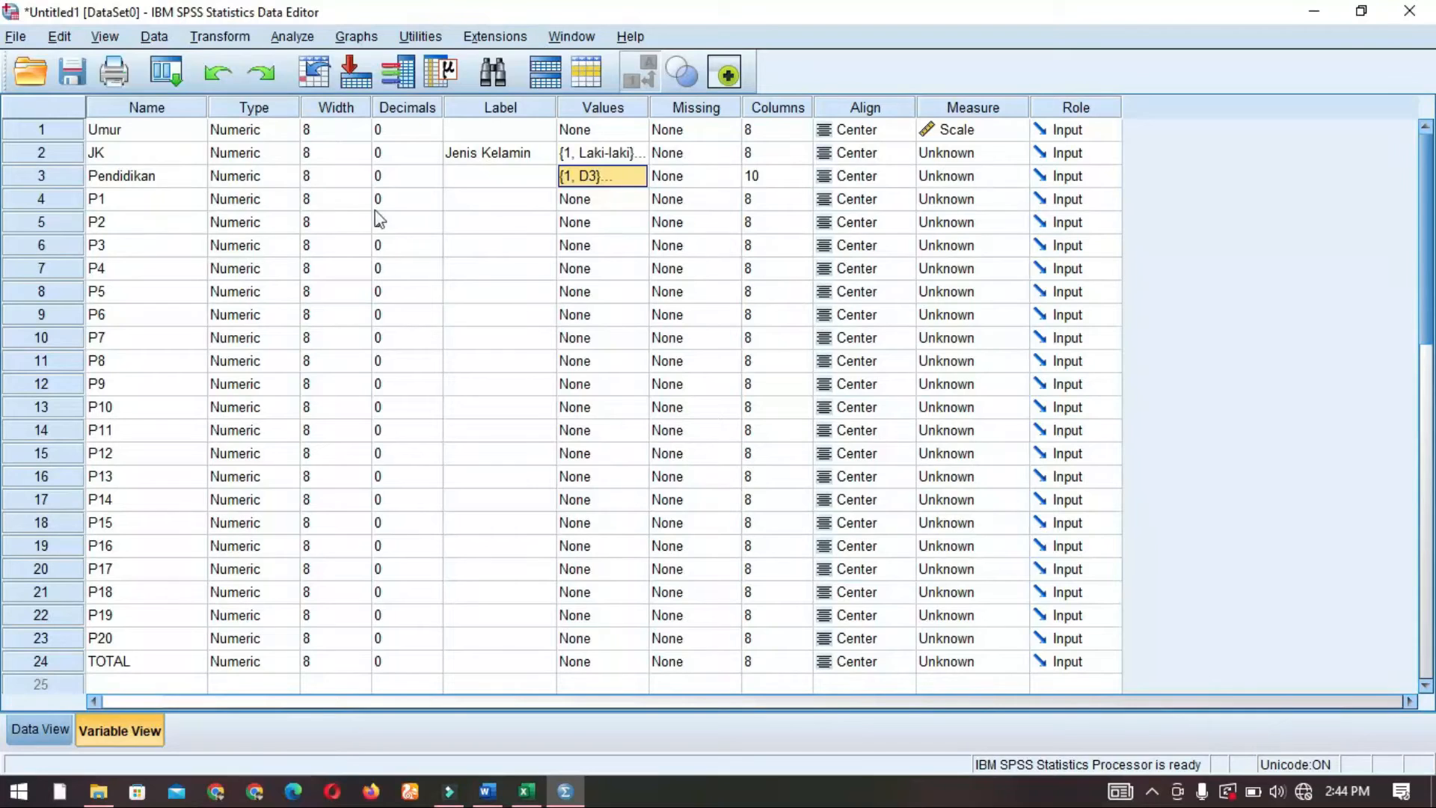
double_click(645, 199)
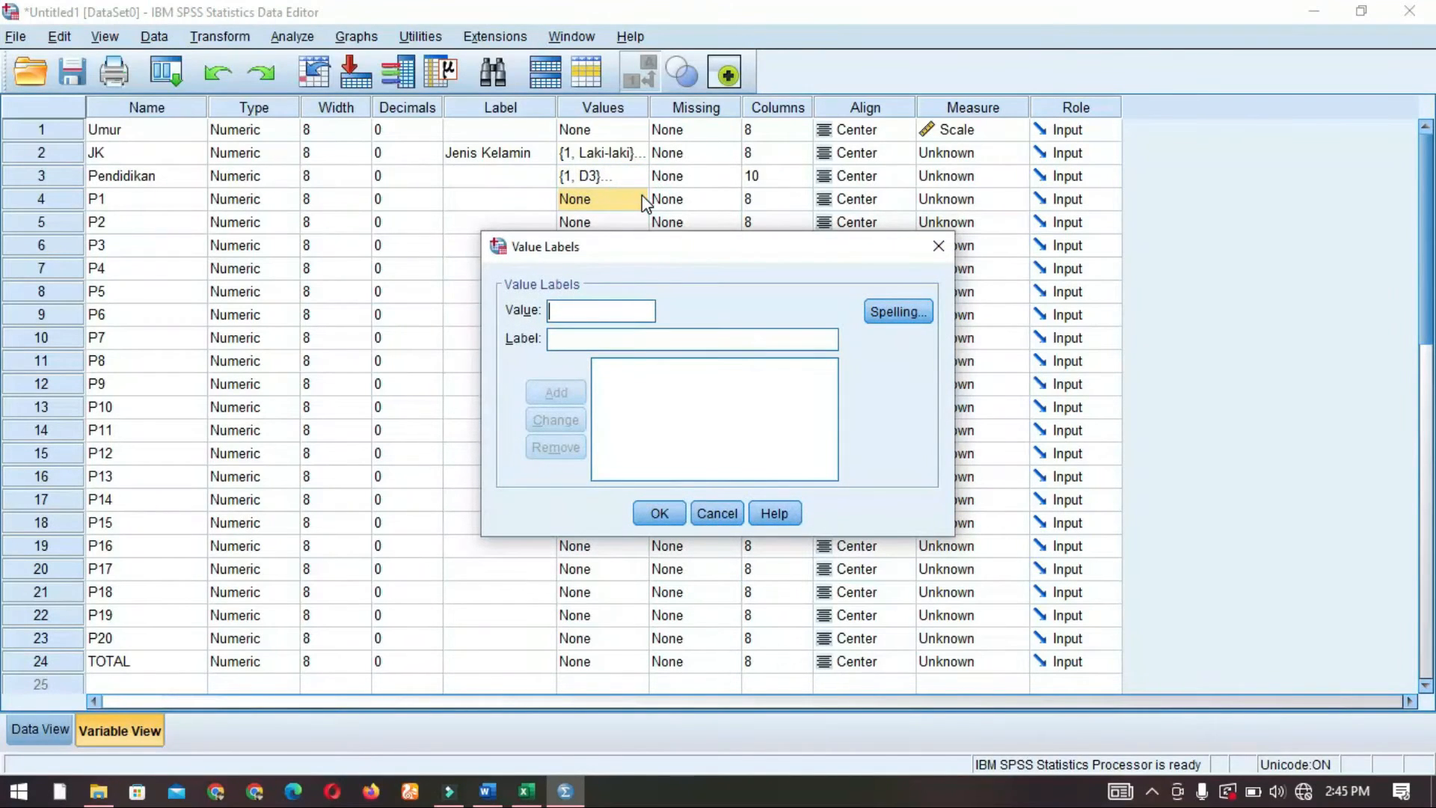
text(1)
text(STS)
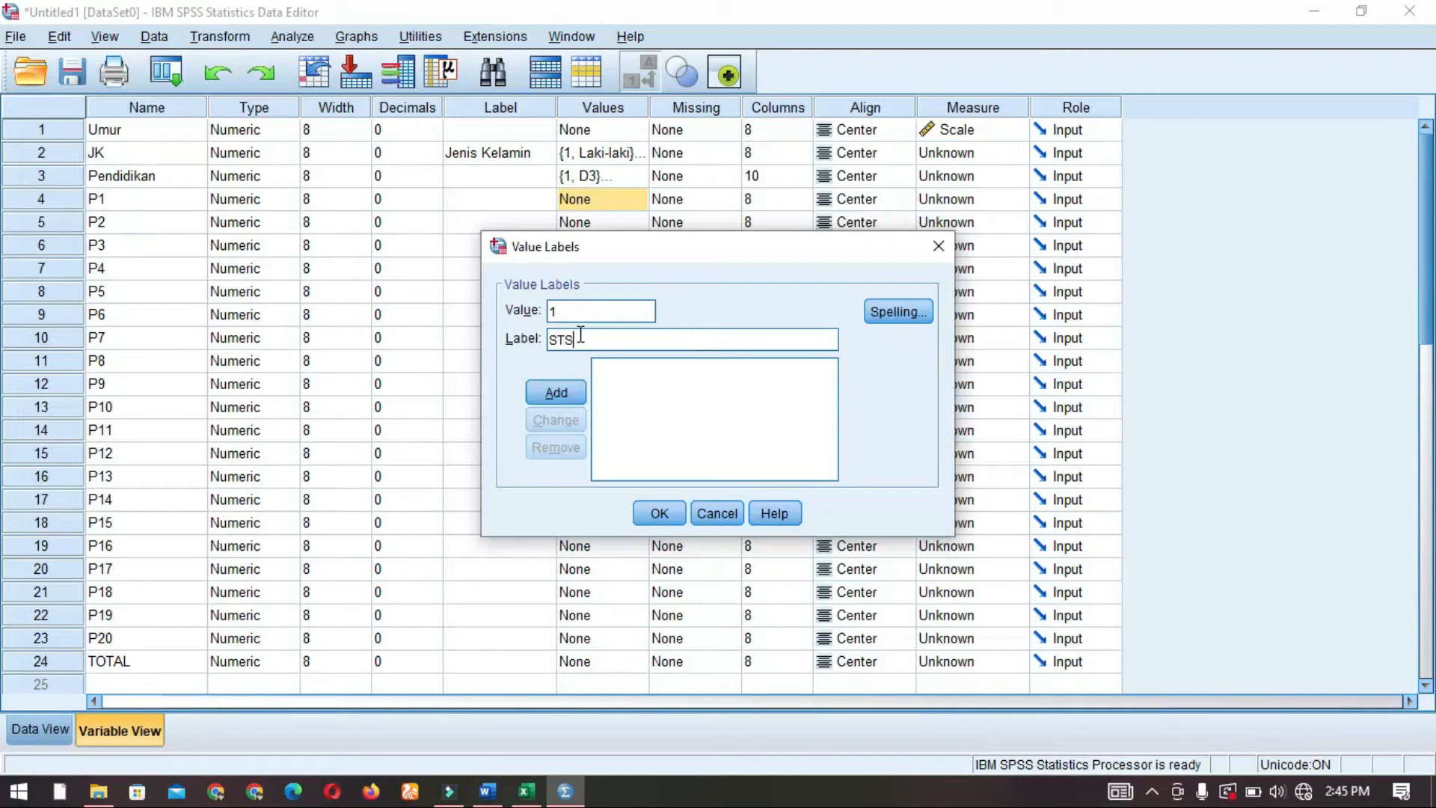
click(570, 394)
text(2)
click(620, 340)
text(TS)
click(555, 392)
Add the value label 3 = R to P1, checking the answer options' order in the Word questionnaire
text(3)
click(603, 342)
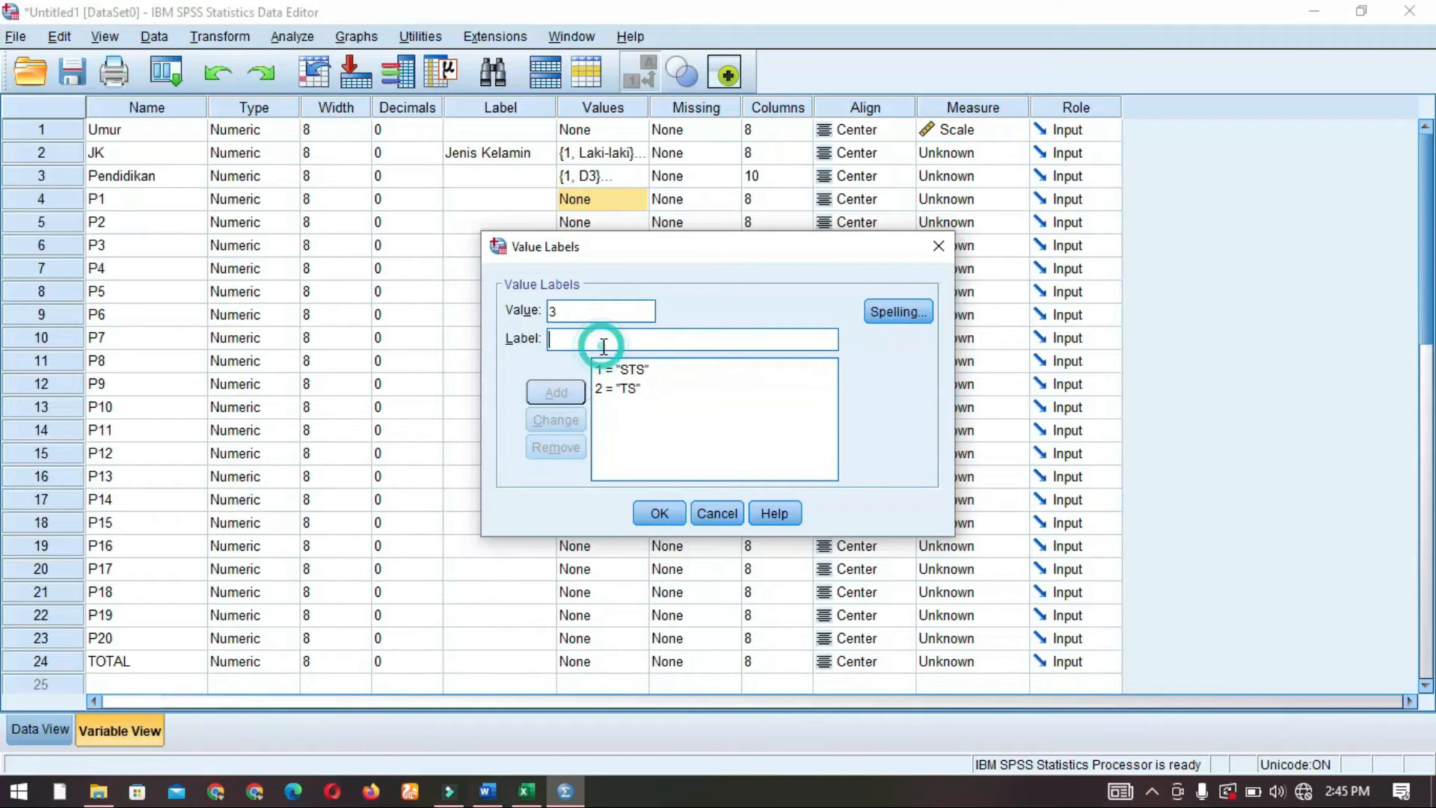
text(R)
click(488, 790)
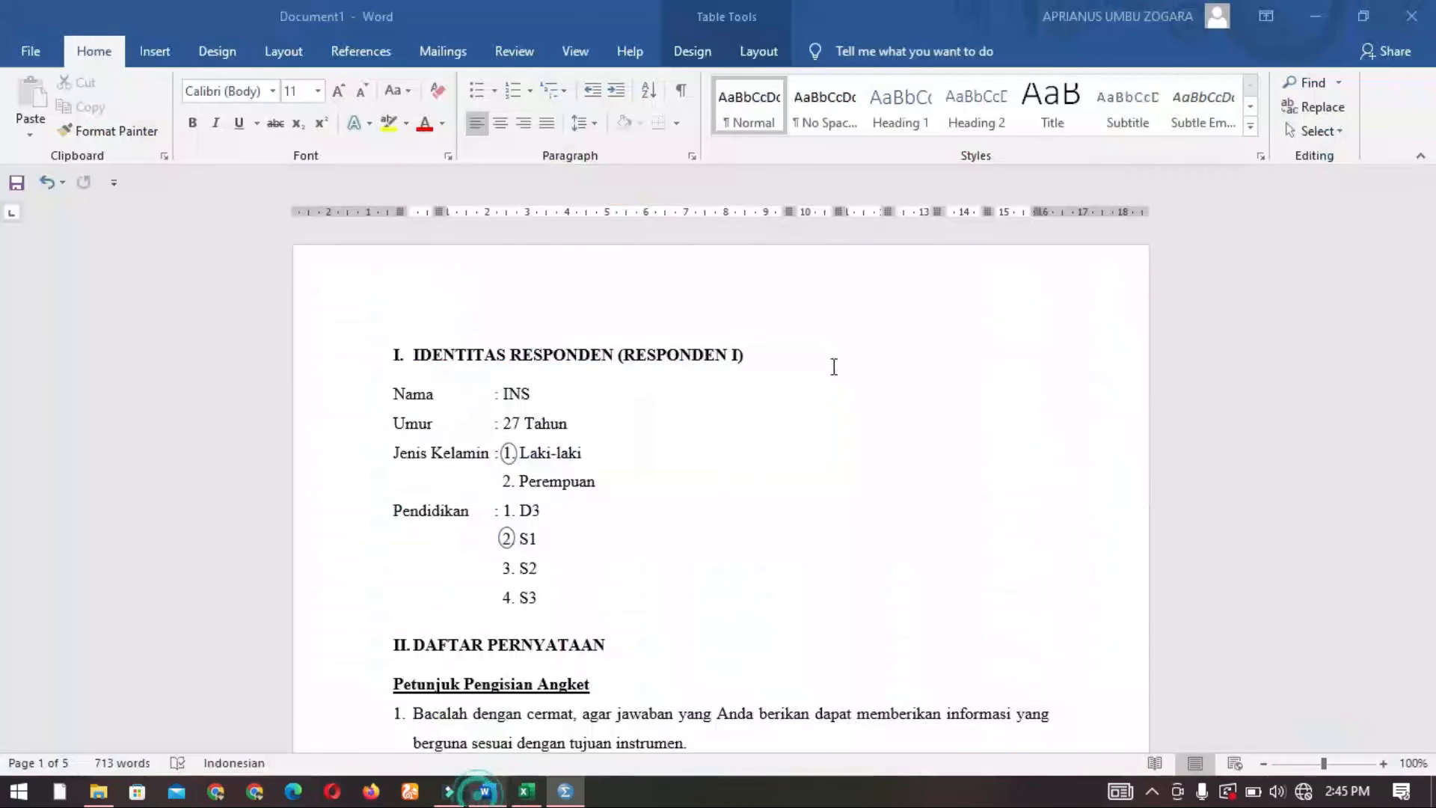
scroll(803, 408, down, 10)
scroll(804, 409, down, 5)
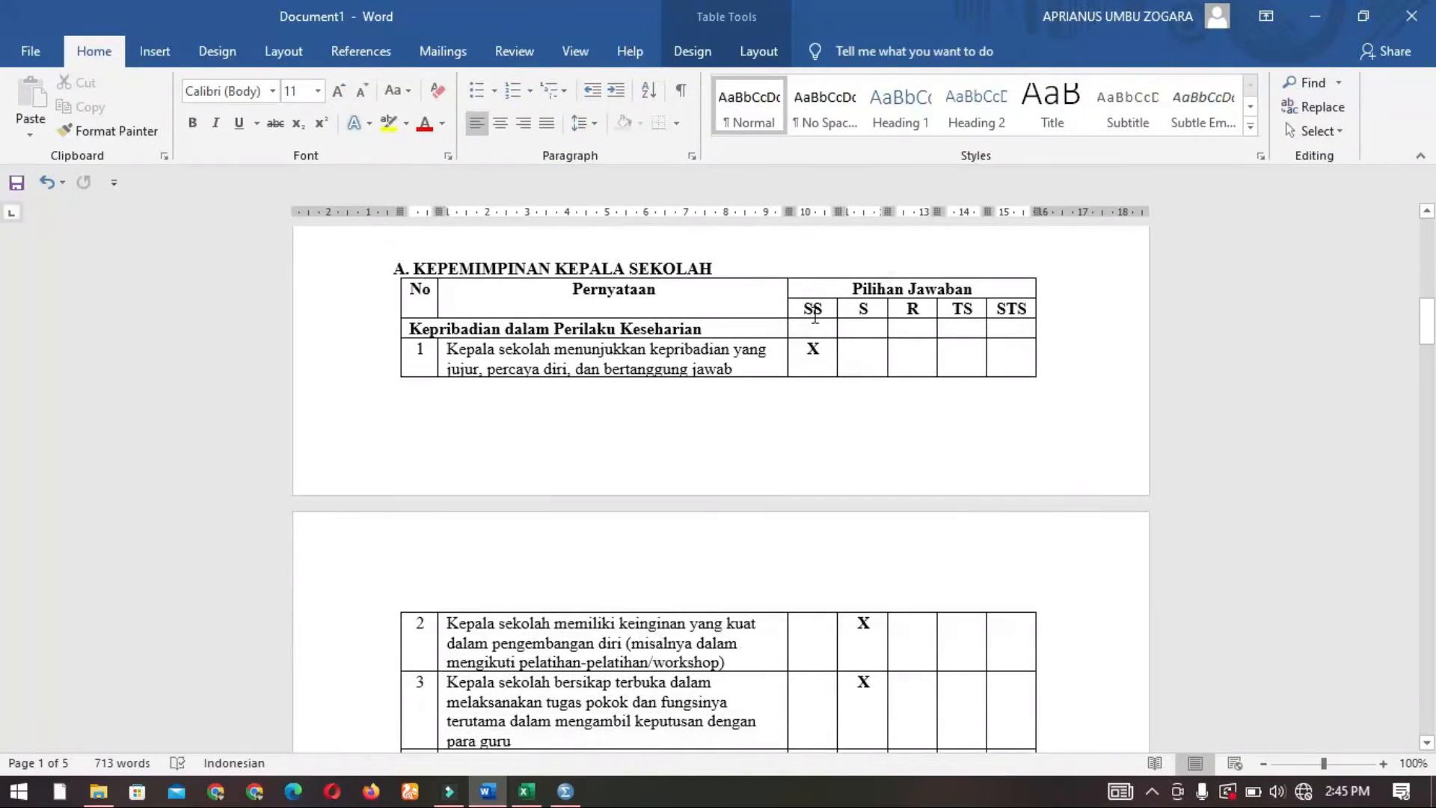
drag(814, 311, 1011, 309)
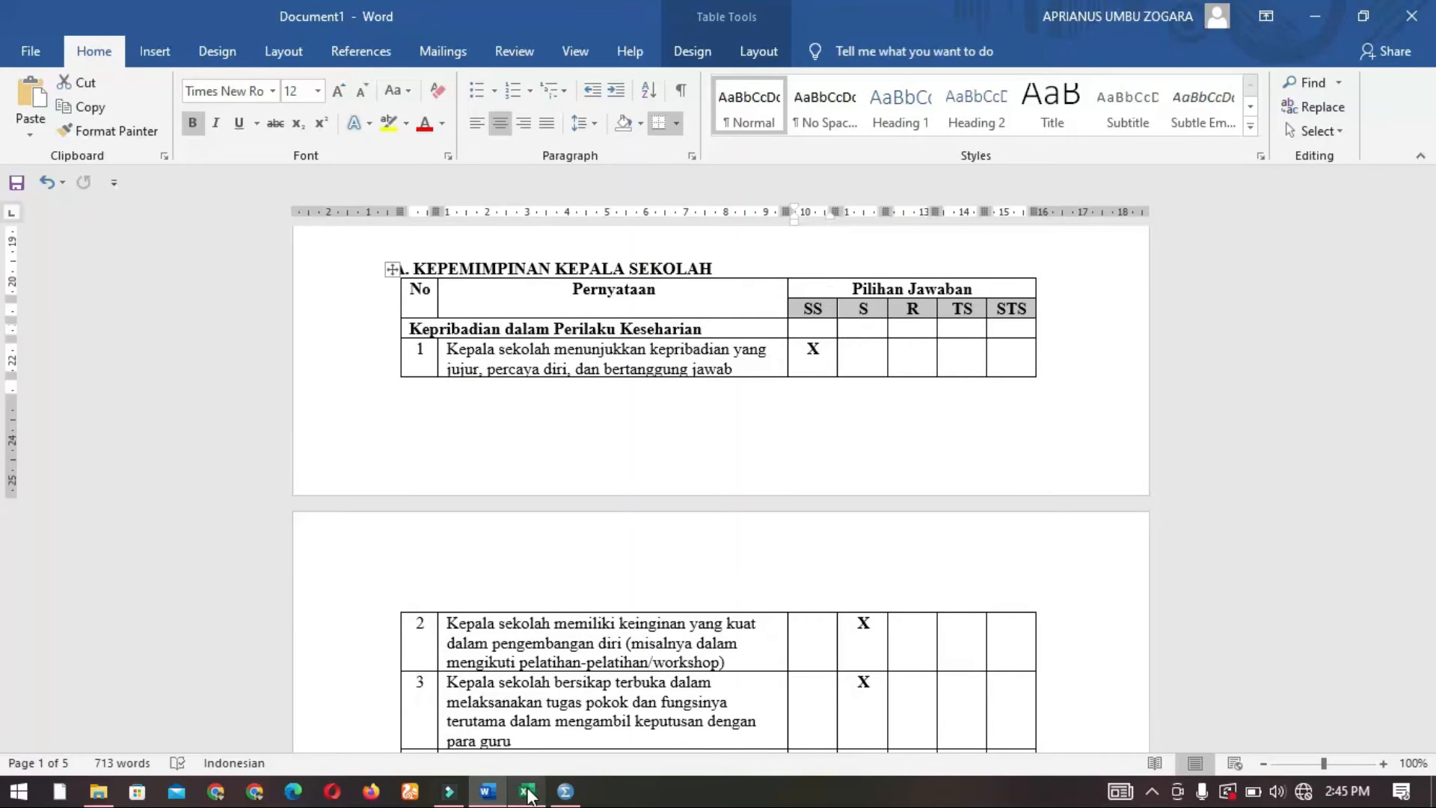
click(566, 791)
click(556, 392)
Add the value labels 4 = S and 5 = SS to P1 and confirm the set
click(602, 314)
text(4)
click(612, 343)
text(S)
click(557, 391)
click(589, 308)
text(5)
click(600, 338)
text(SS)
click(563, 397)
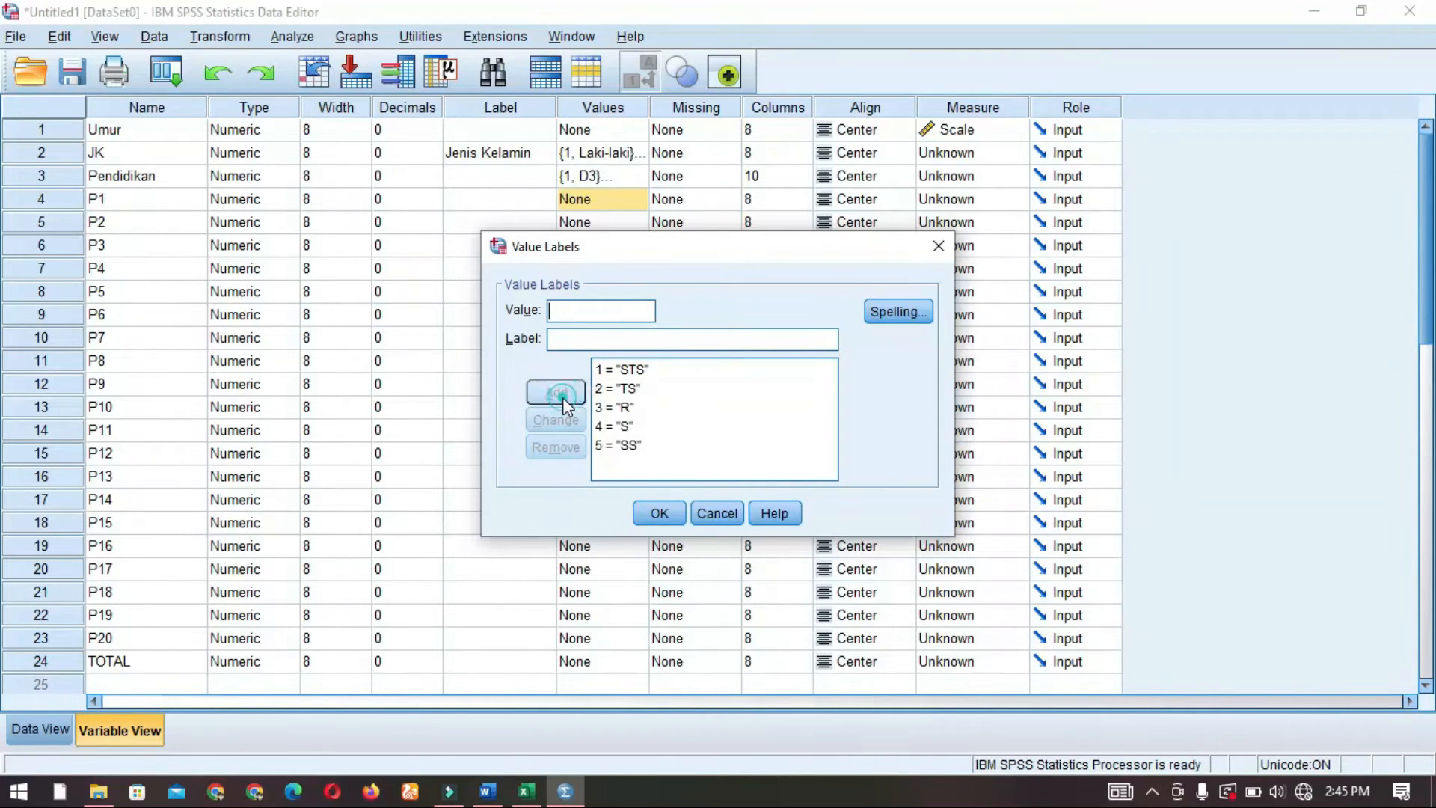
click(659, 513)
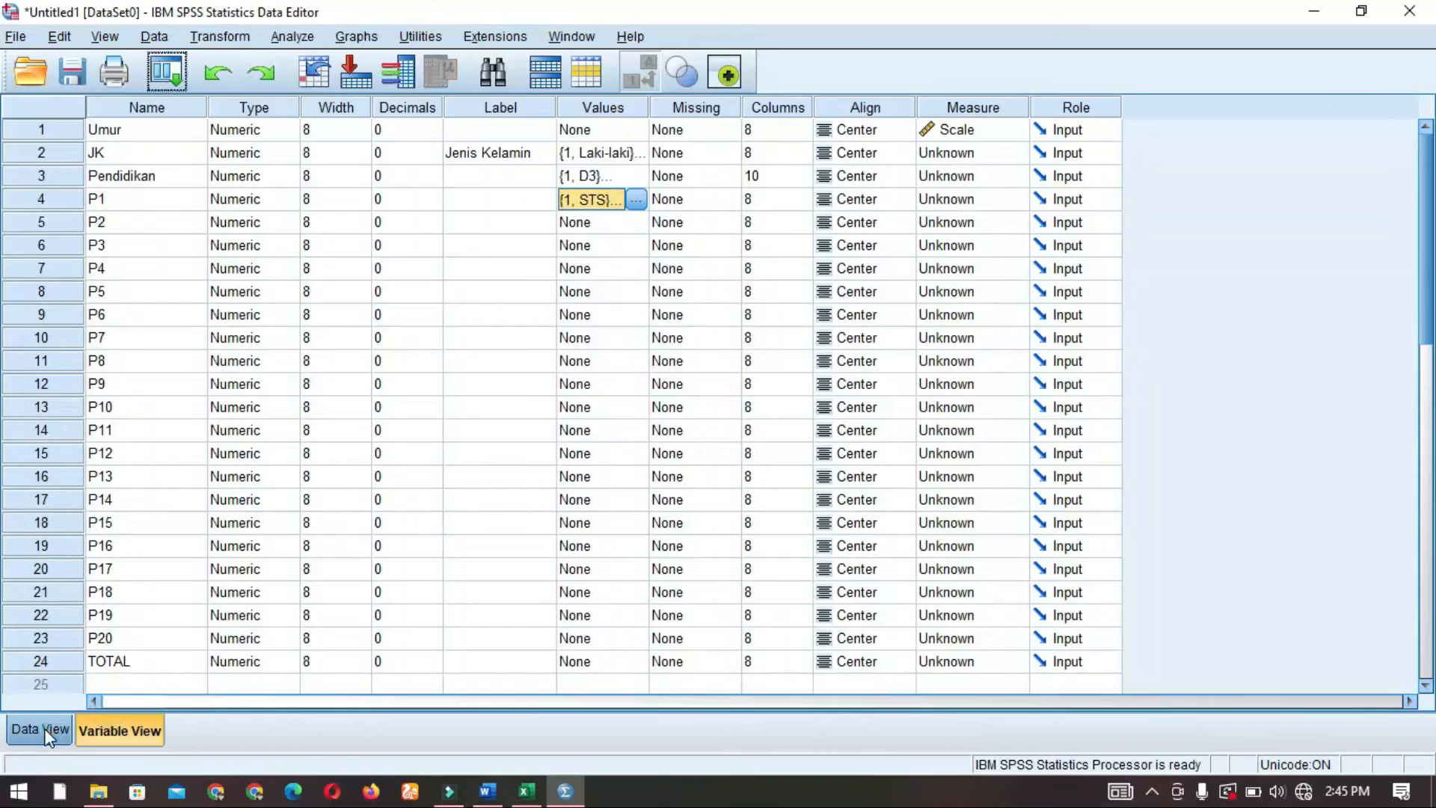
Check the P1 column's value labels in the data view, and return to the variable view
click(45, 732)
click(417, 185)
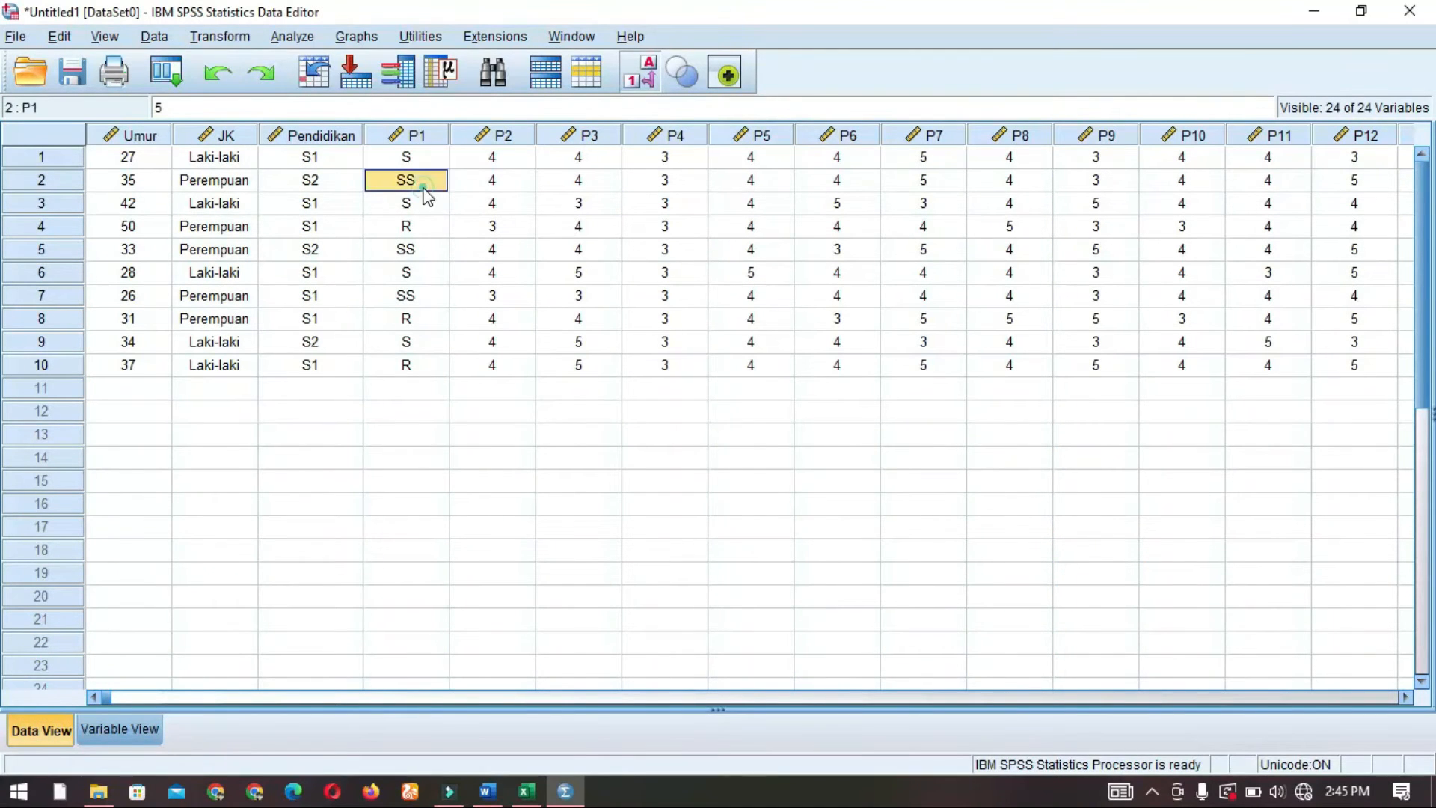
click(421, 163)
drag(420, 160, 426, 380)
click(497, 370)
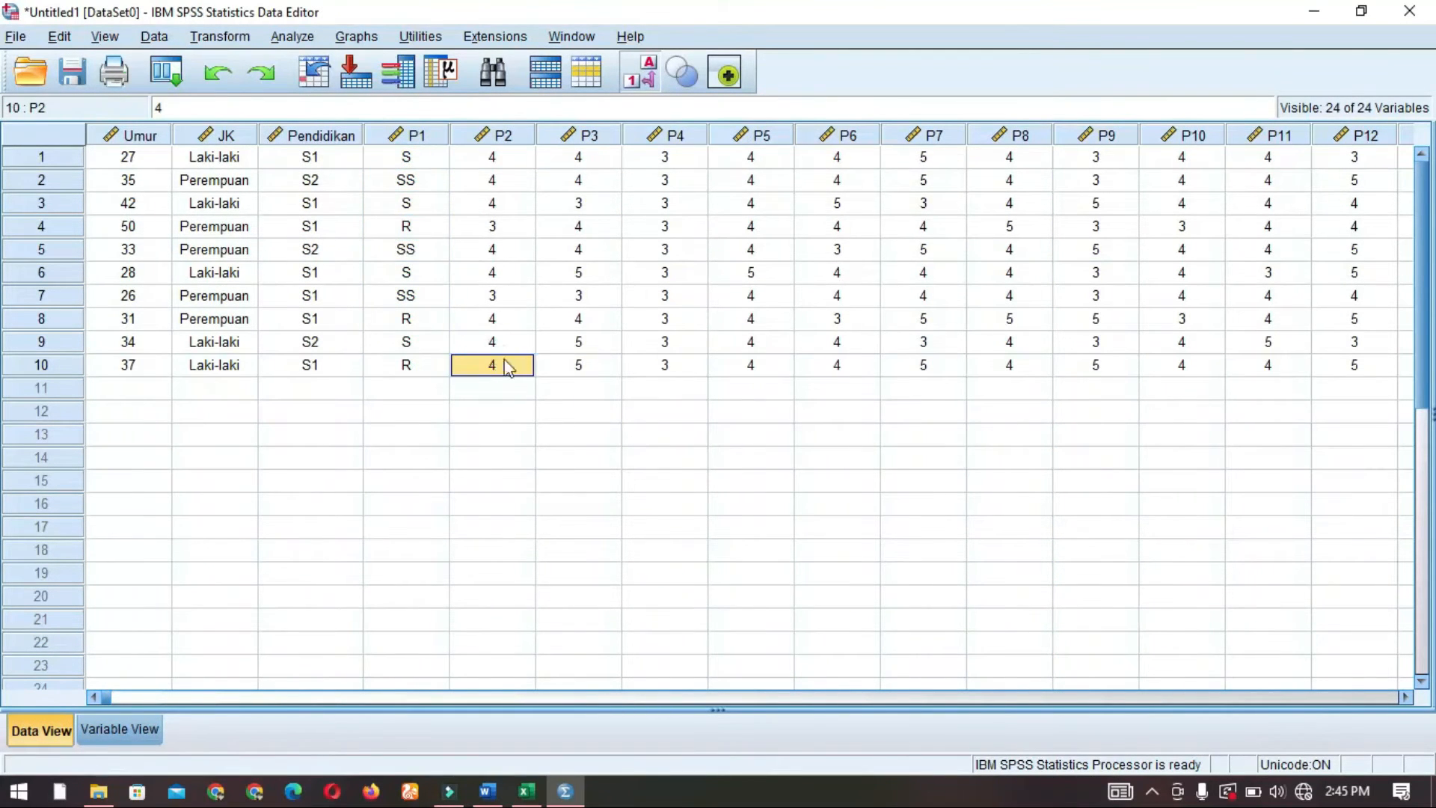
click(139, 730)
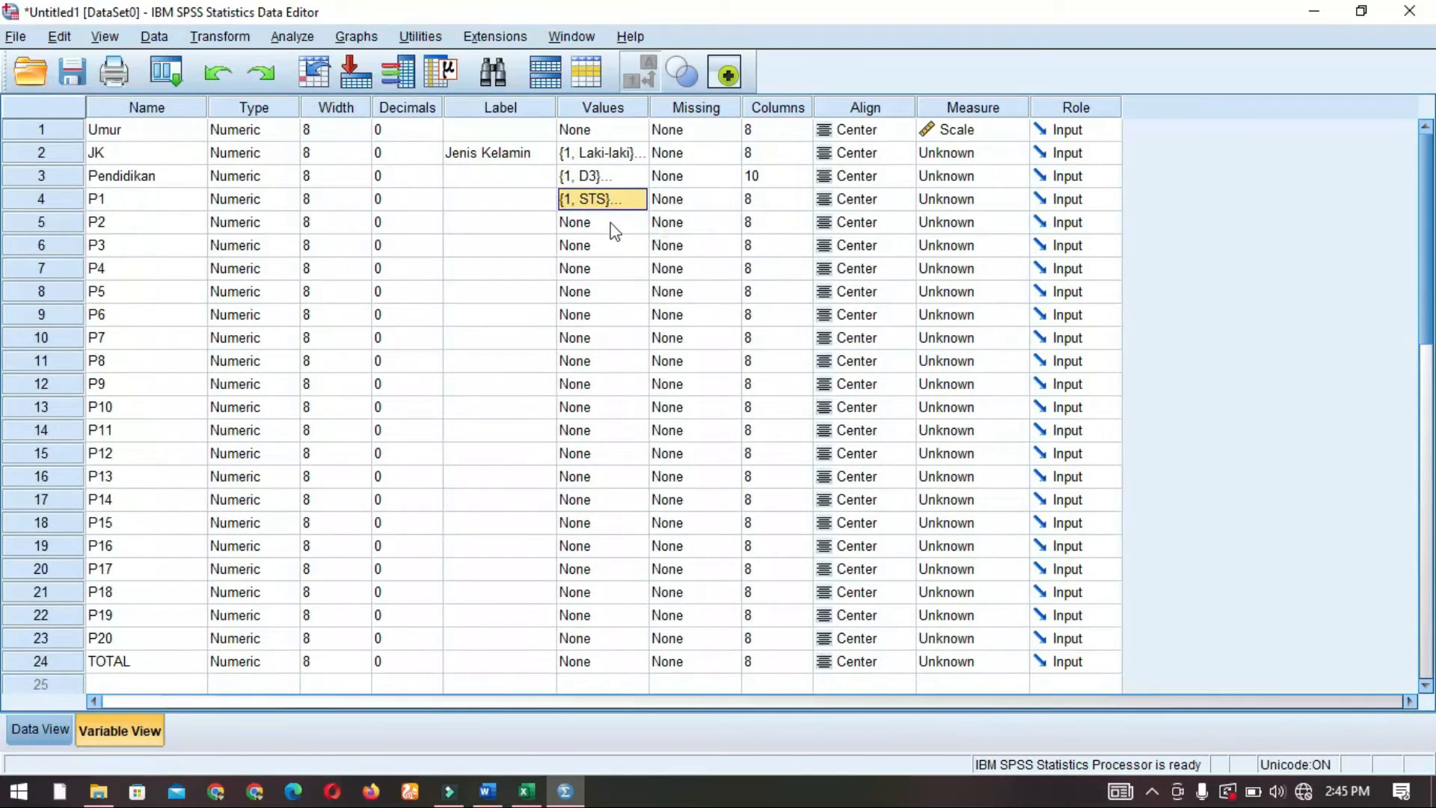
click(642, 244)
click(636, 245)
click(937, 244)
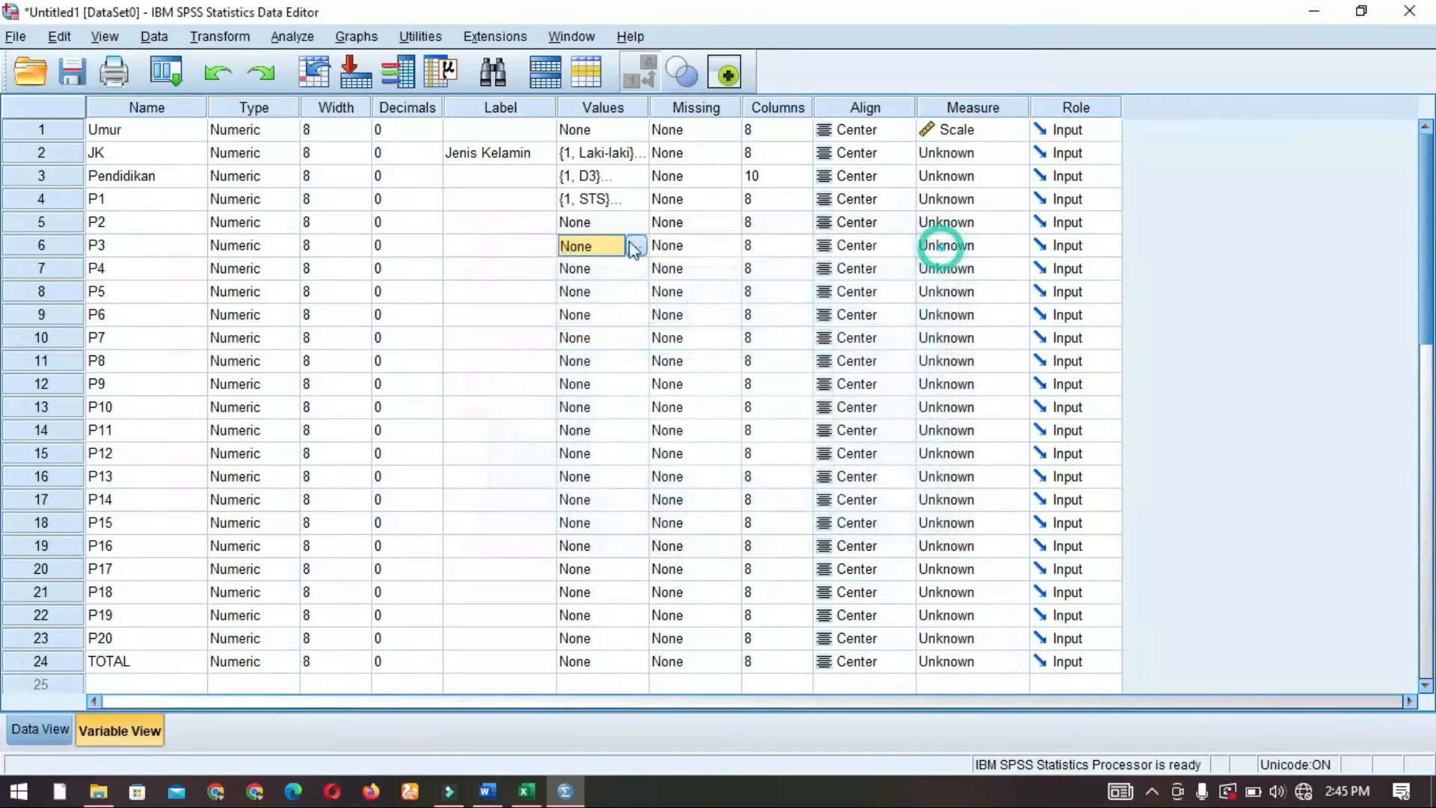
click(593, 200)
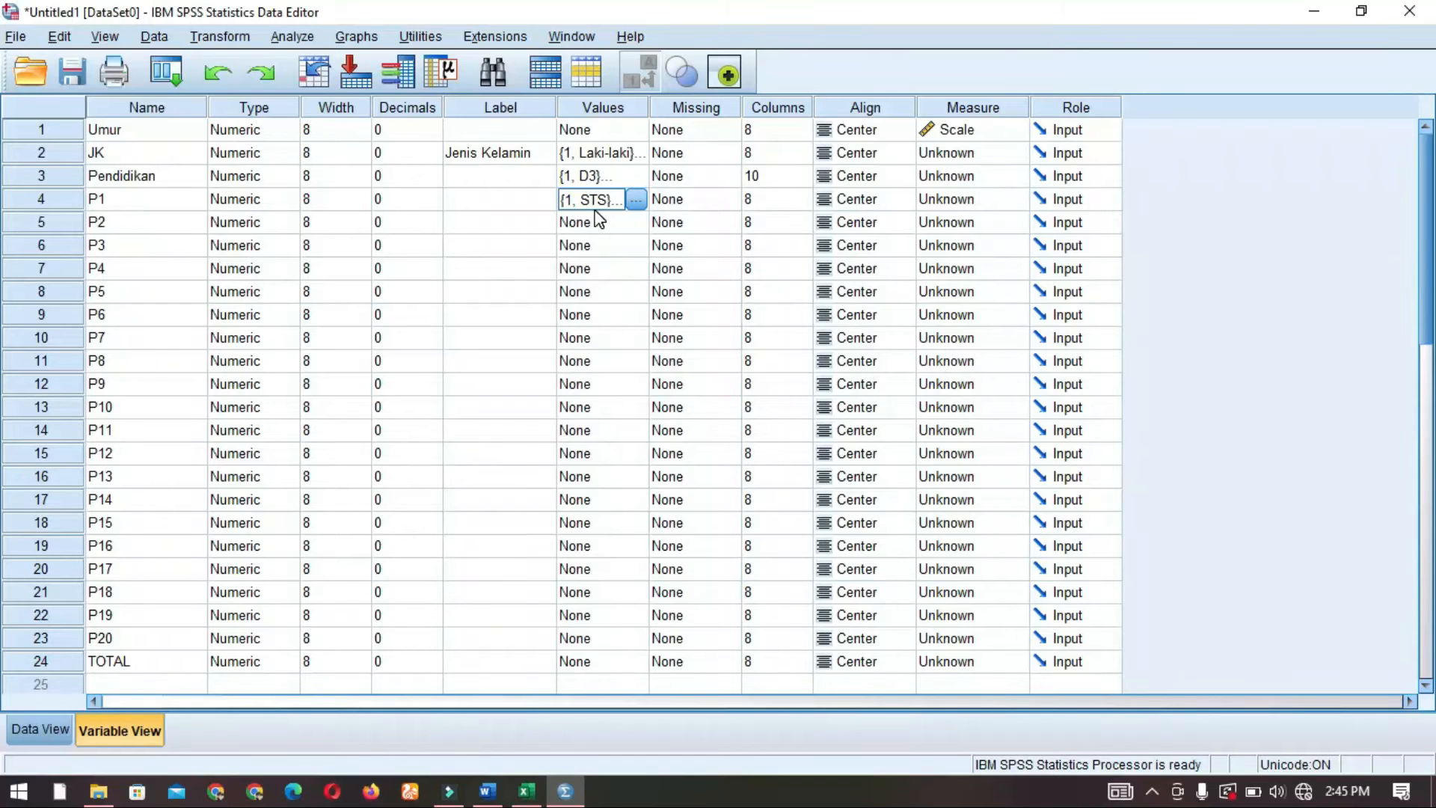
drag(597, 230, 612, 608)
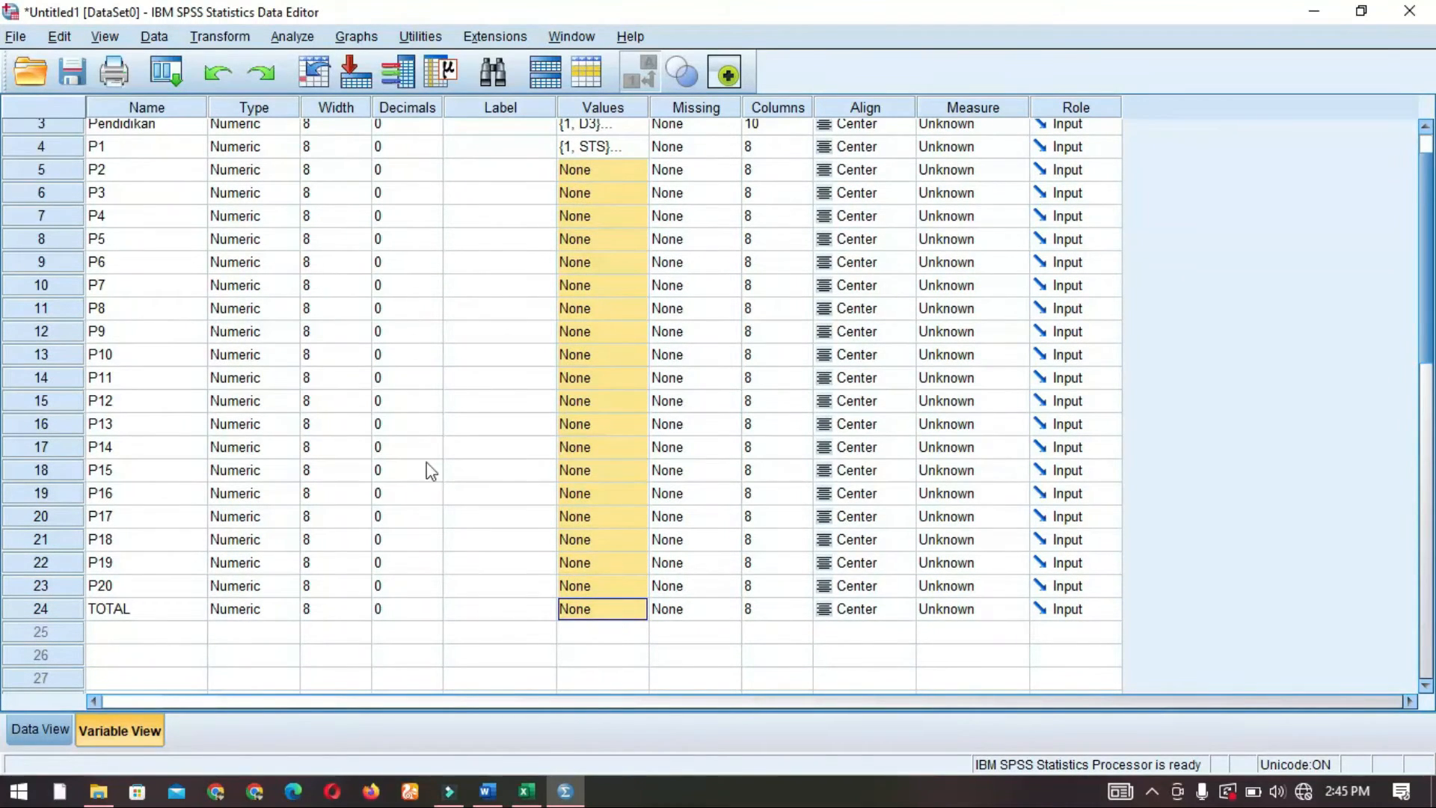
click(579, 585)
scroll(609, 321, up, 1)
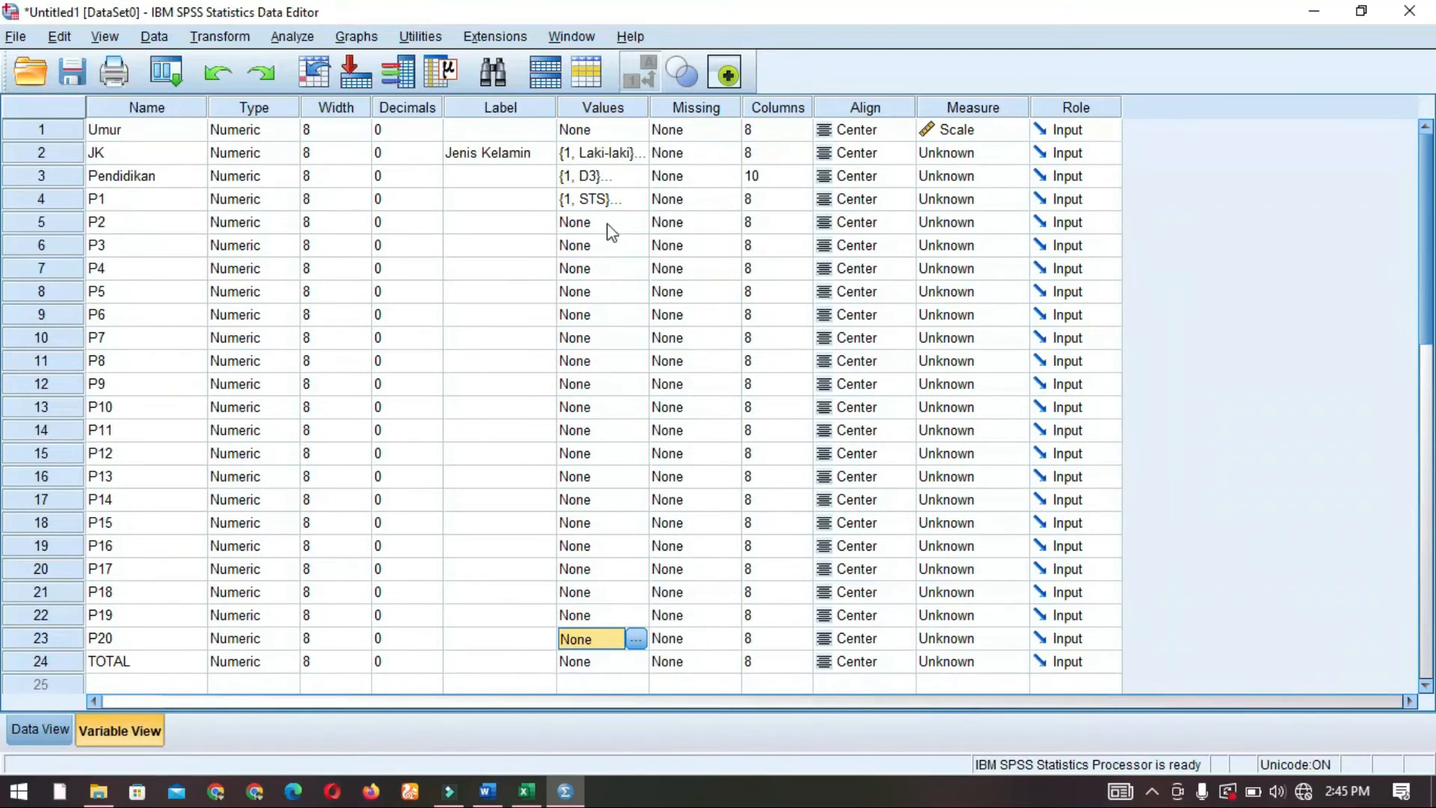
Copy the value labels of P1 to all question variables from P2 through P20
click(601, 200)
click(603, 204)
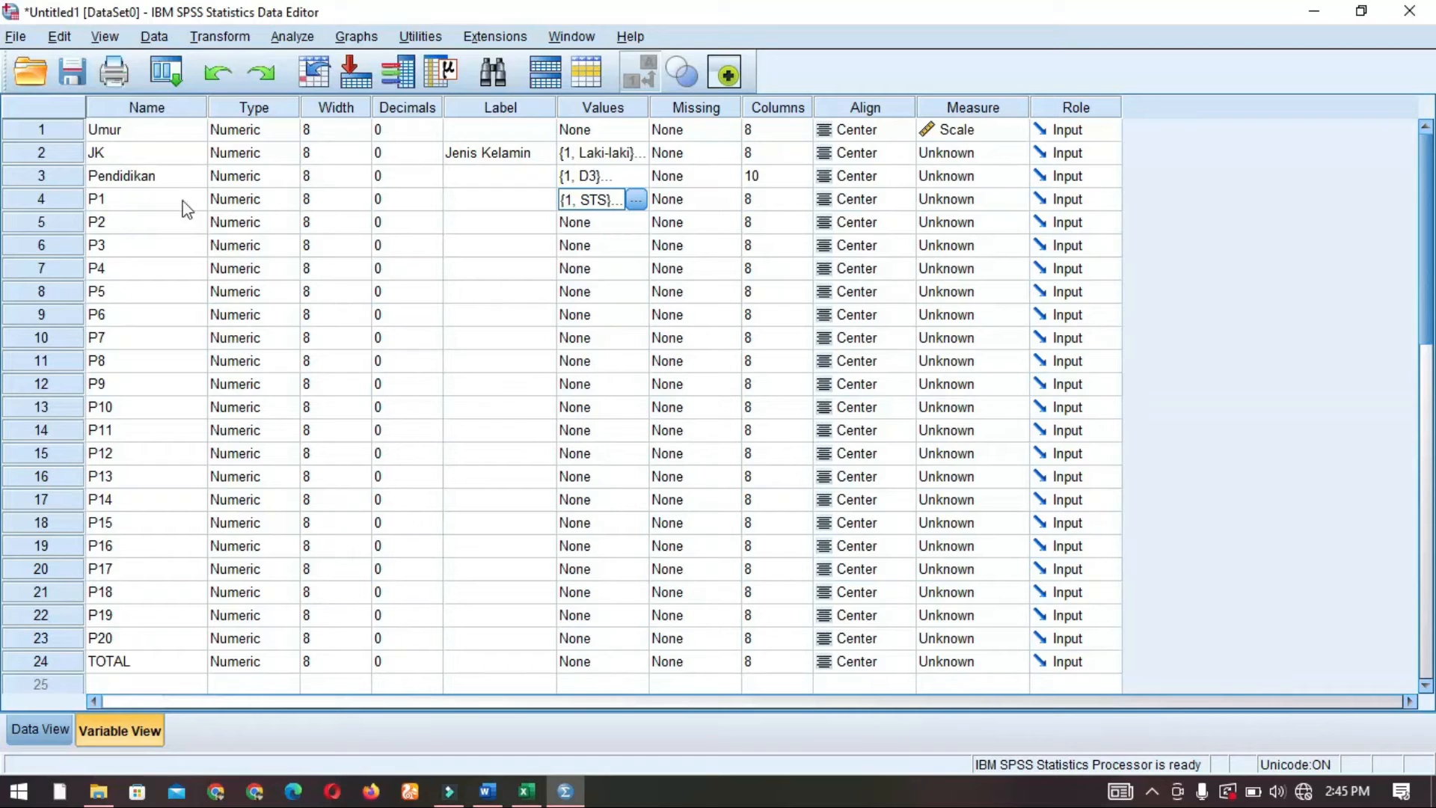
drag(599, 224, 615, 645)
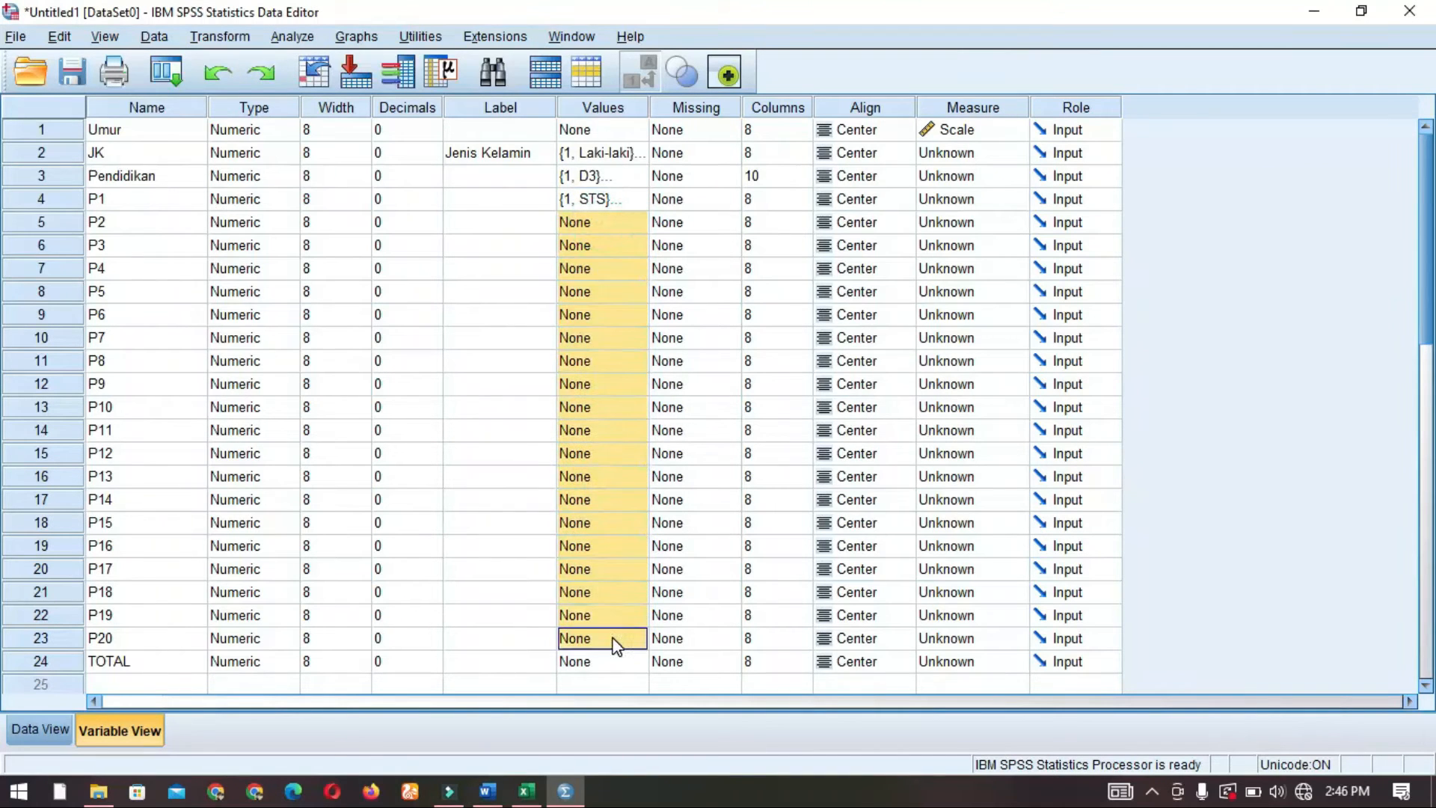
key(ctrl+v)
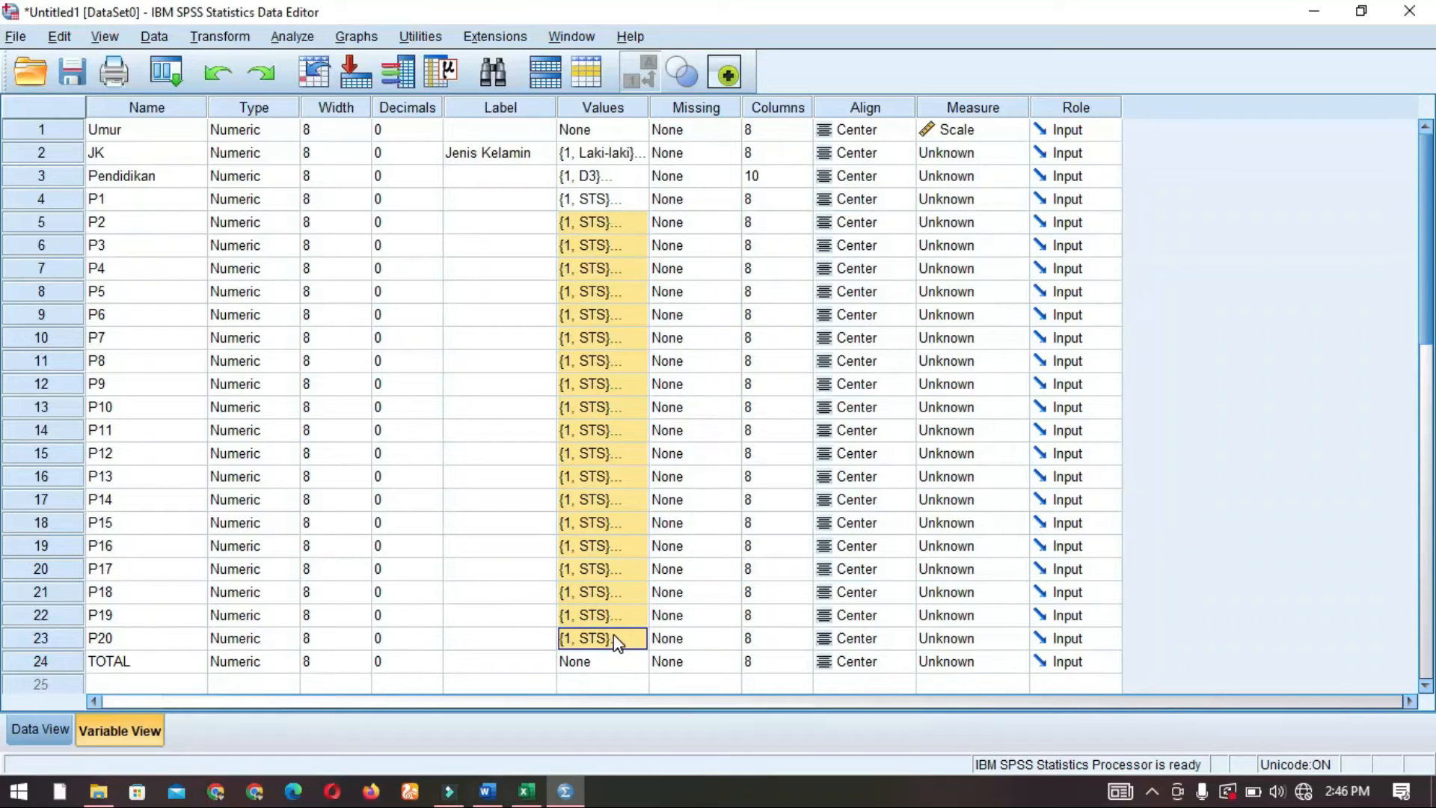
Check the labelled answers across the question columns up to P20 and TOTAL in the data view
click(51, 728)
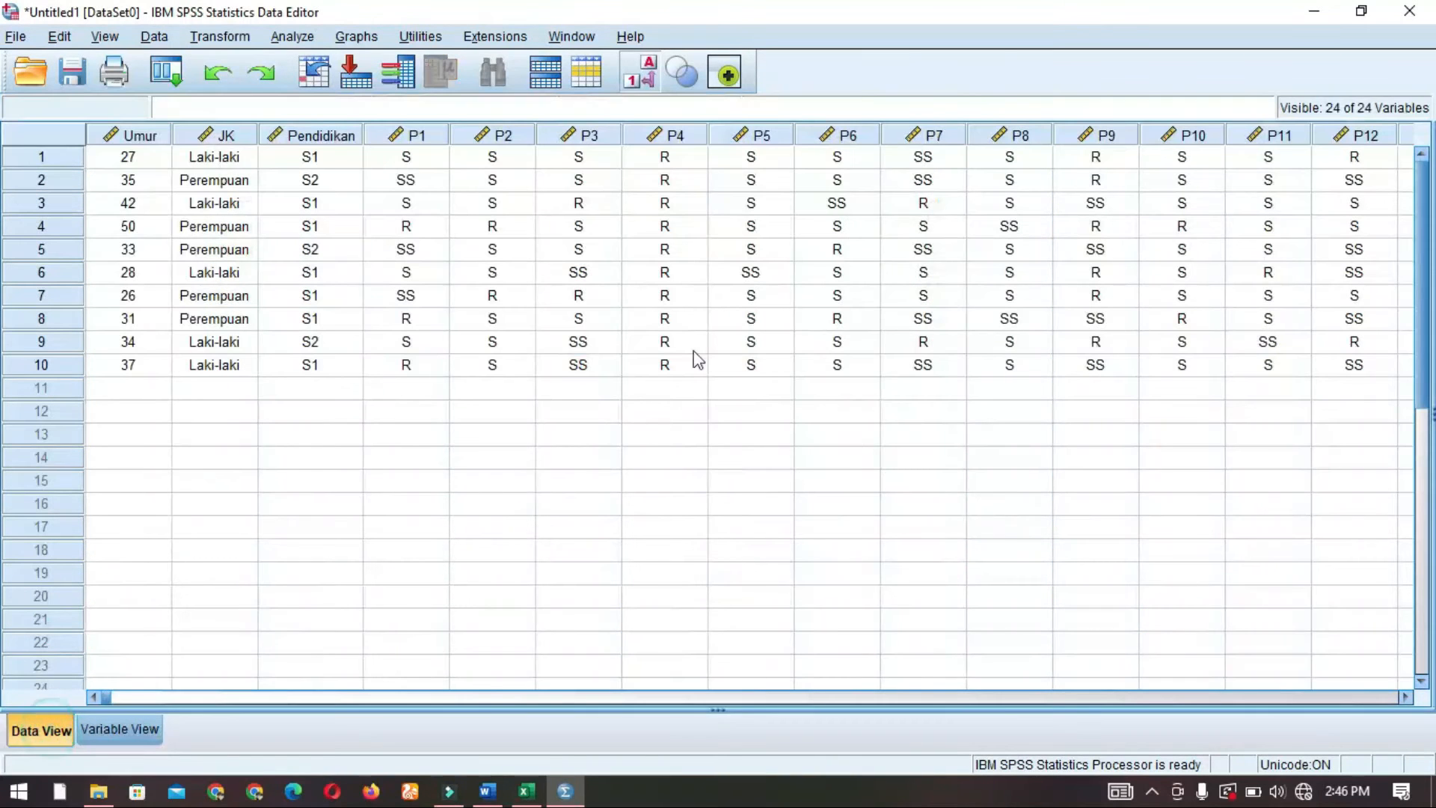
click(864, 695)
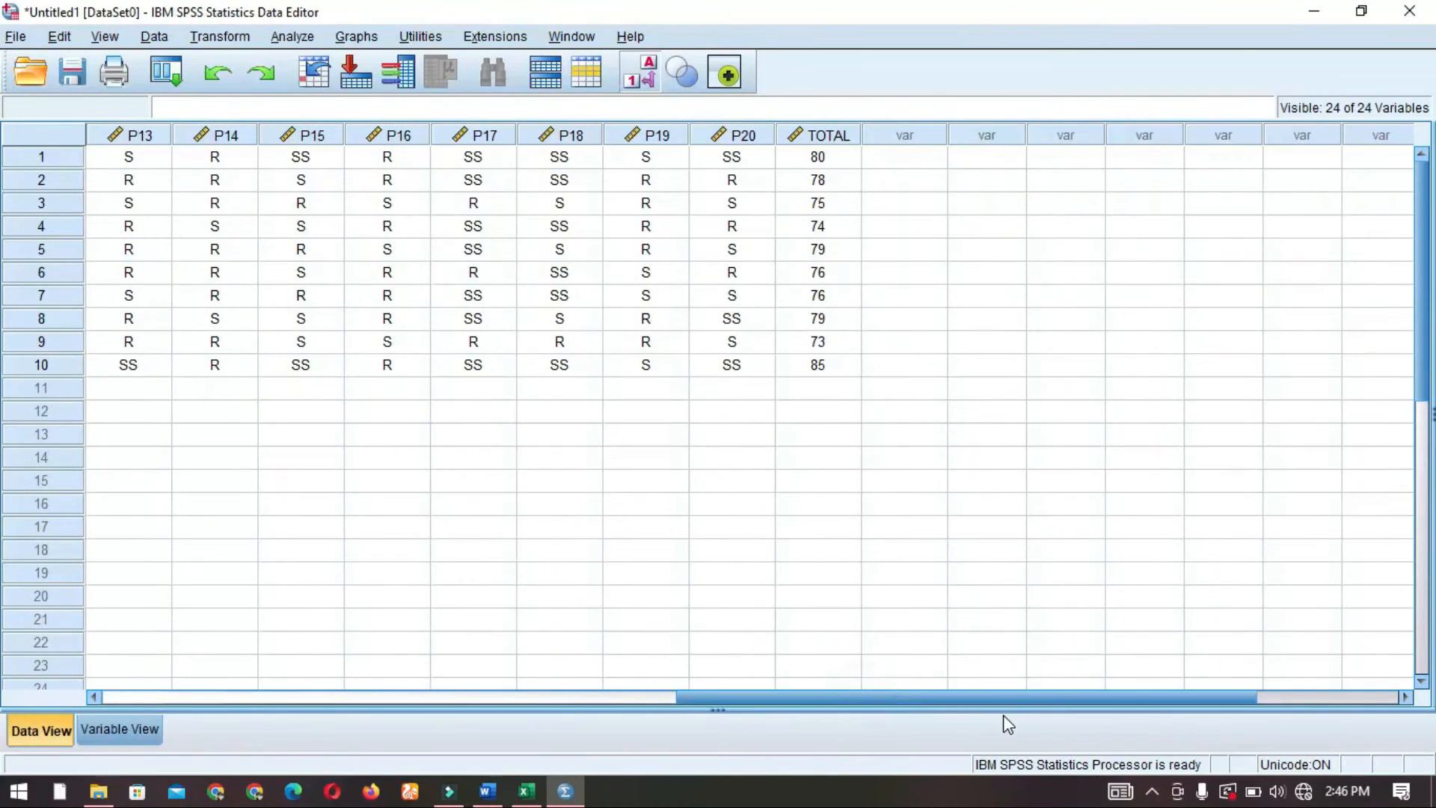
drag(1016, 699, 528, 700)
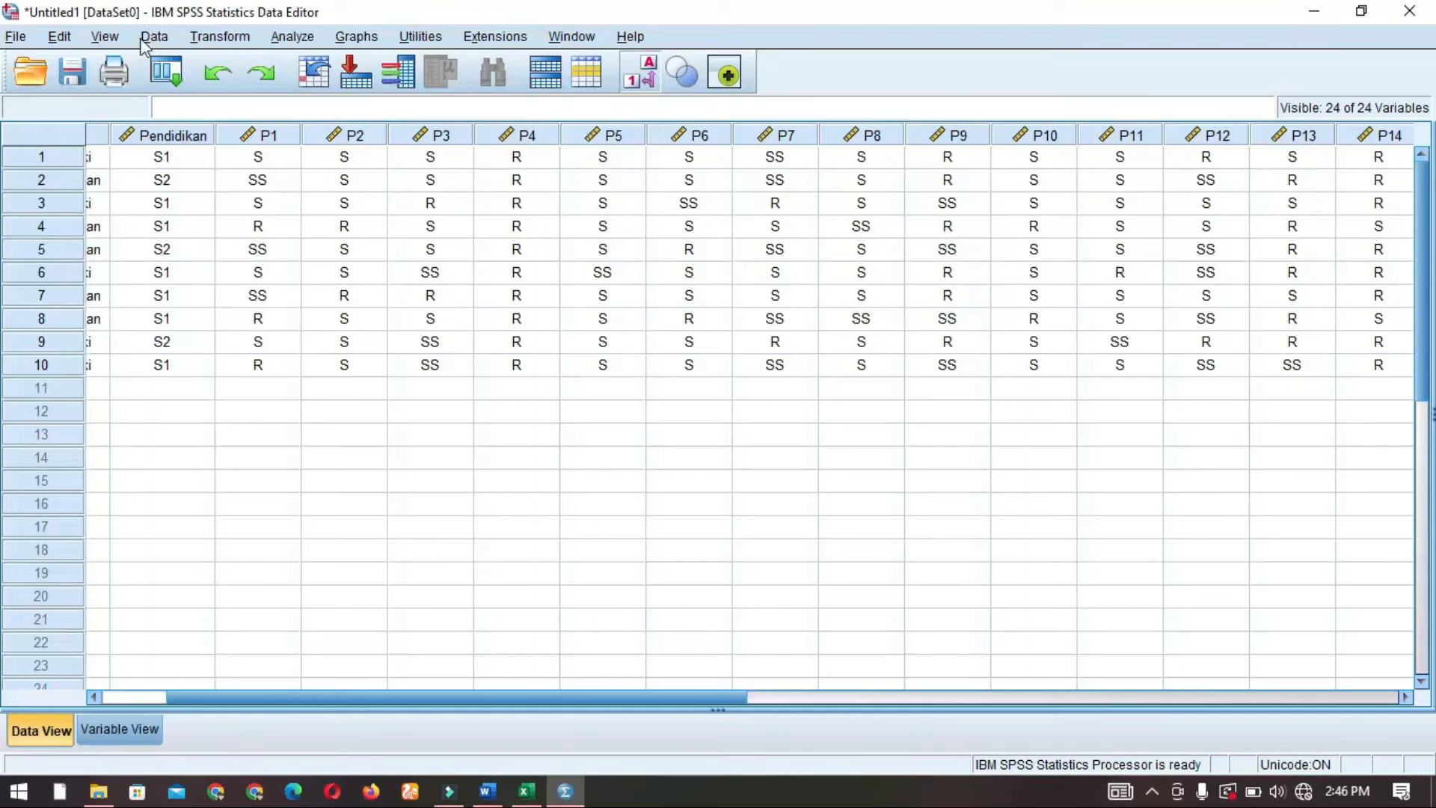
Turn off the value labels display and review the numeric codes of JK, Pendidikan and the question columns
click(105, 38)
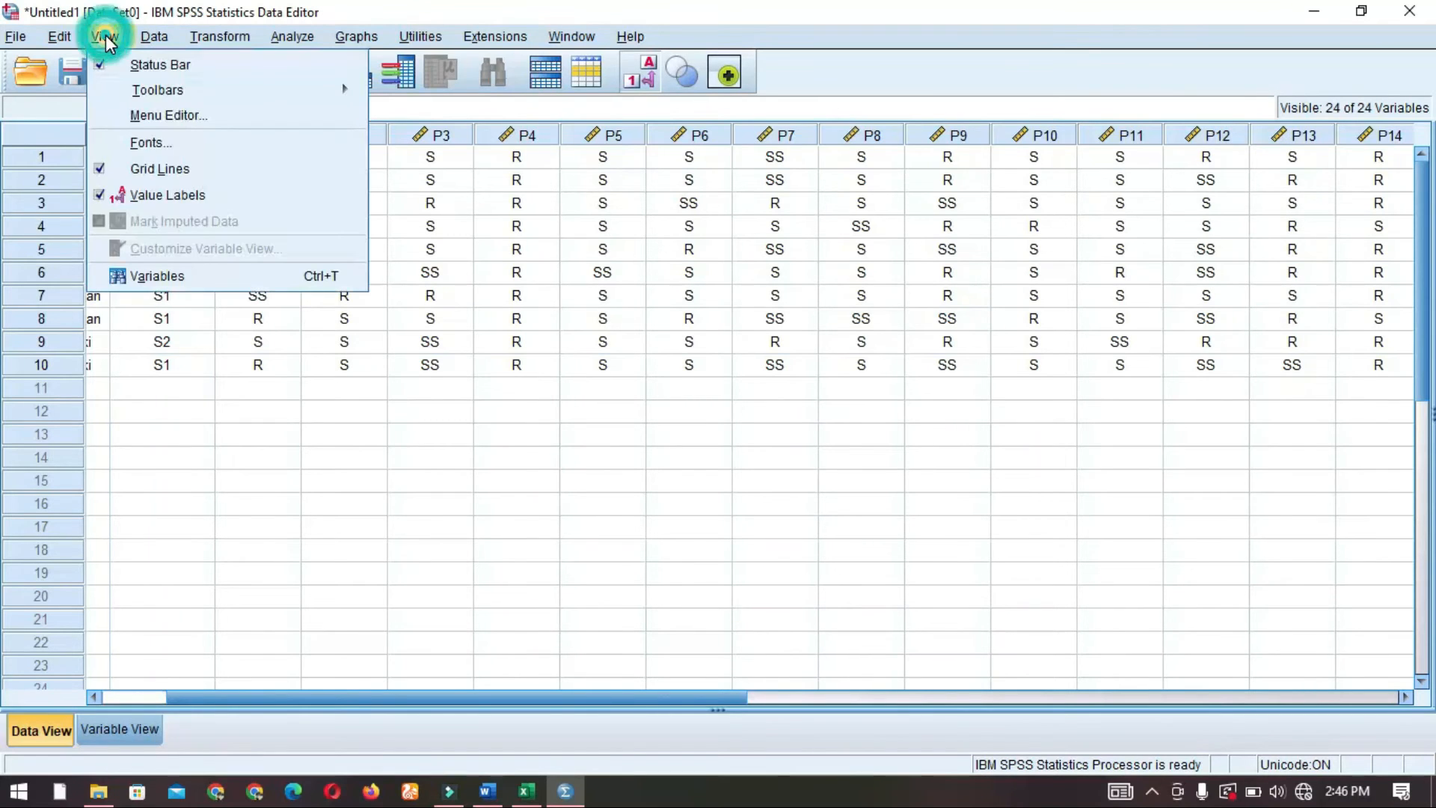
click(104, 198)
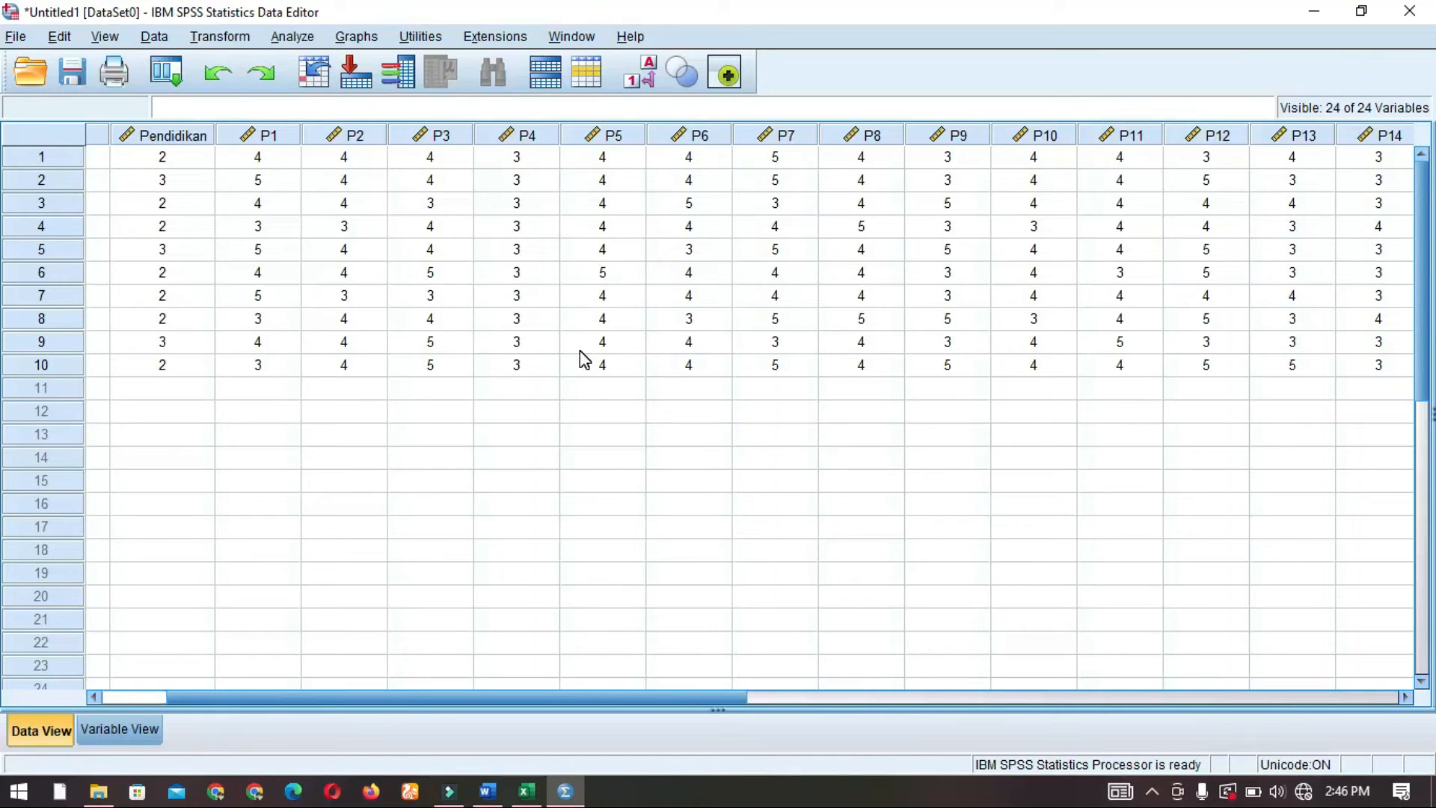
drag(553, 697, 482, 702)
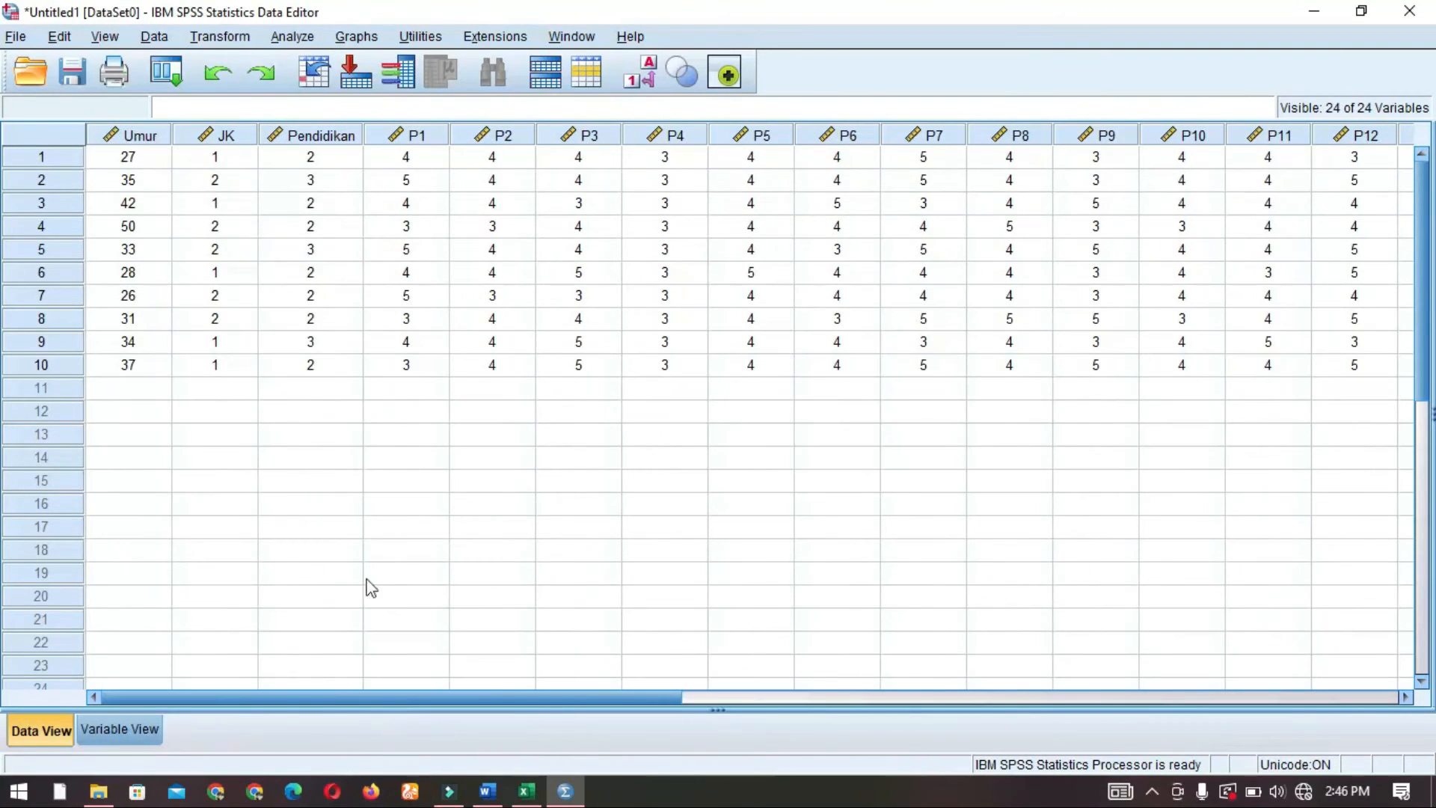
drag(212, 159, 324, 374)
click(419, 328)
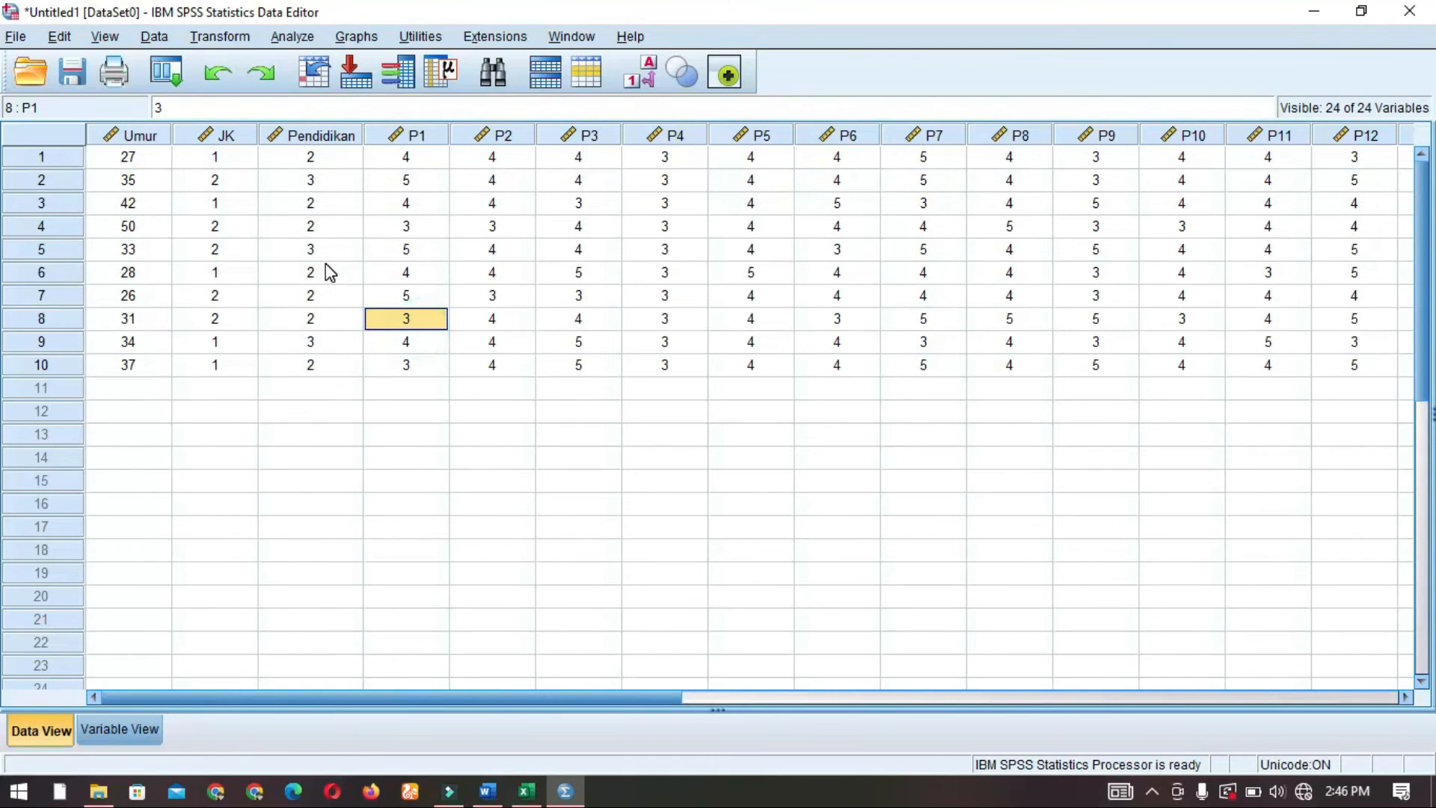
Turn the value labels display back on in the data view
click(107, 37)
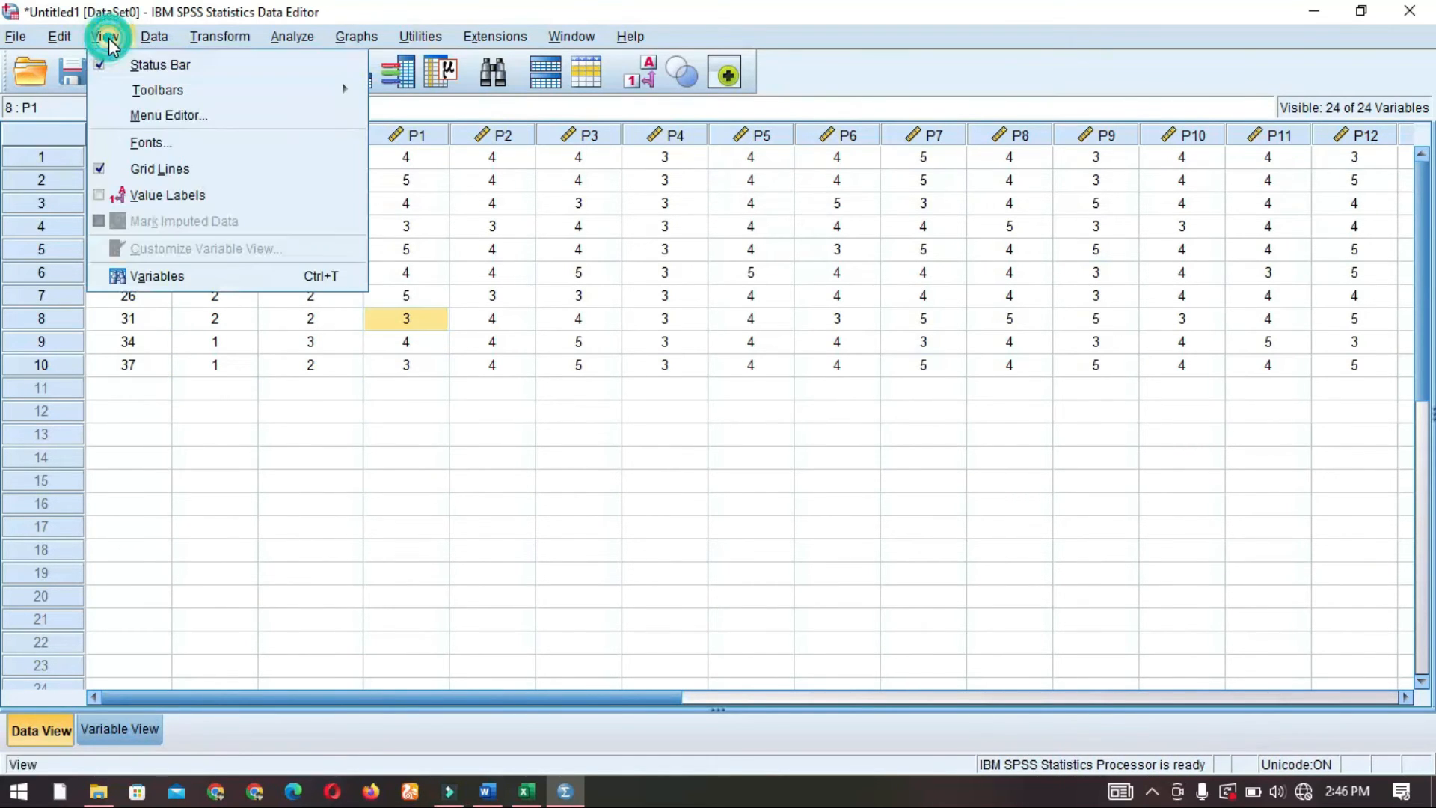
click(101, 200)
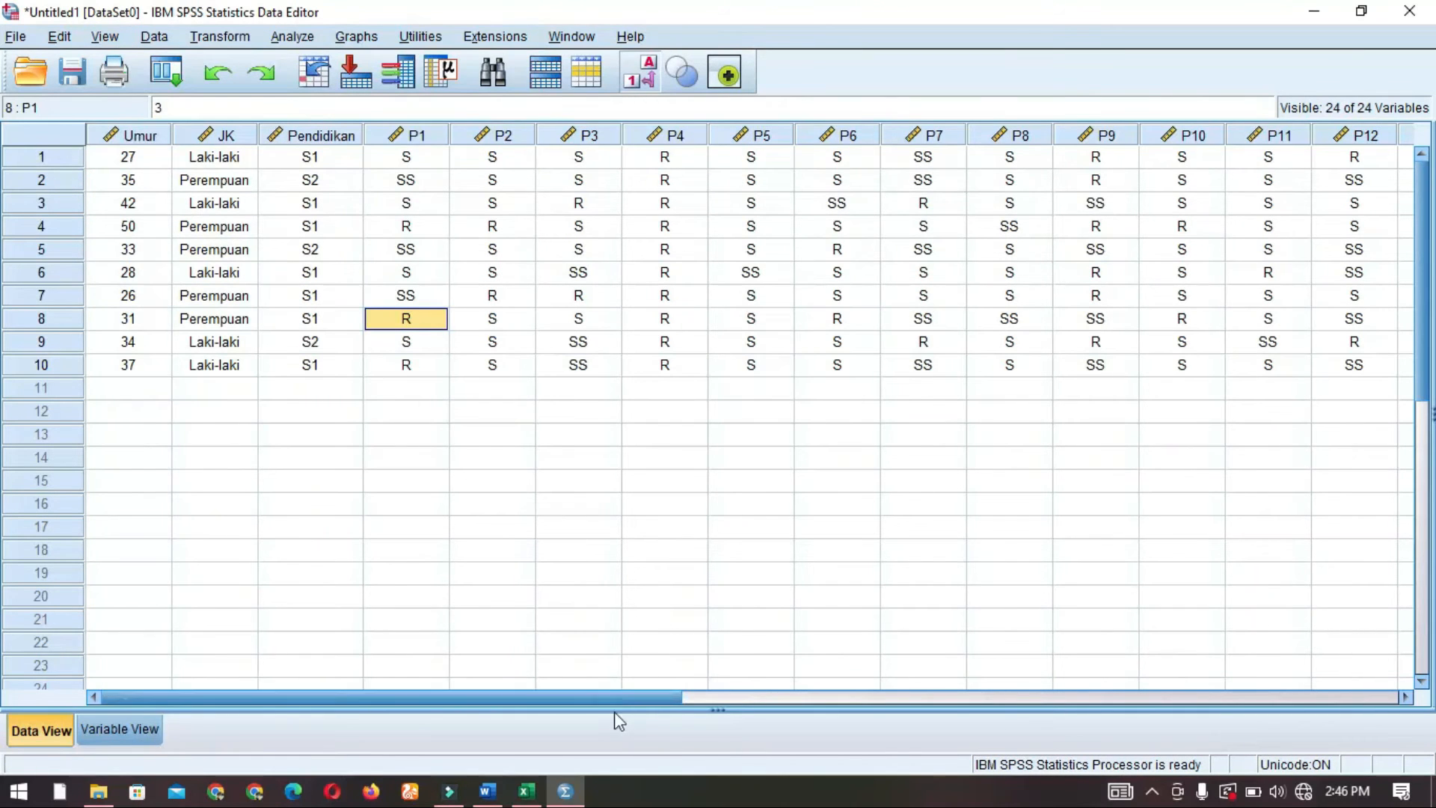
mouse_move(616, 707)
mouse_down()
mouse_move(1033, 712)
mouse_move(599, 727)
mouse_up()
click(617, 388)
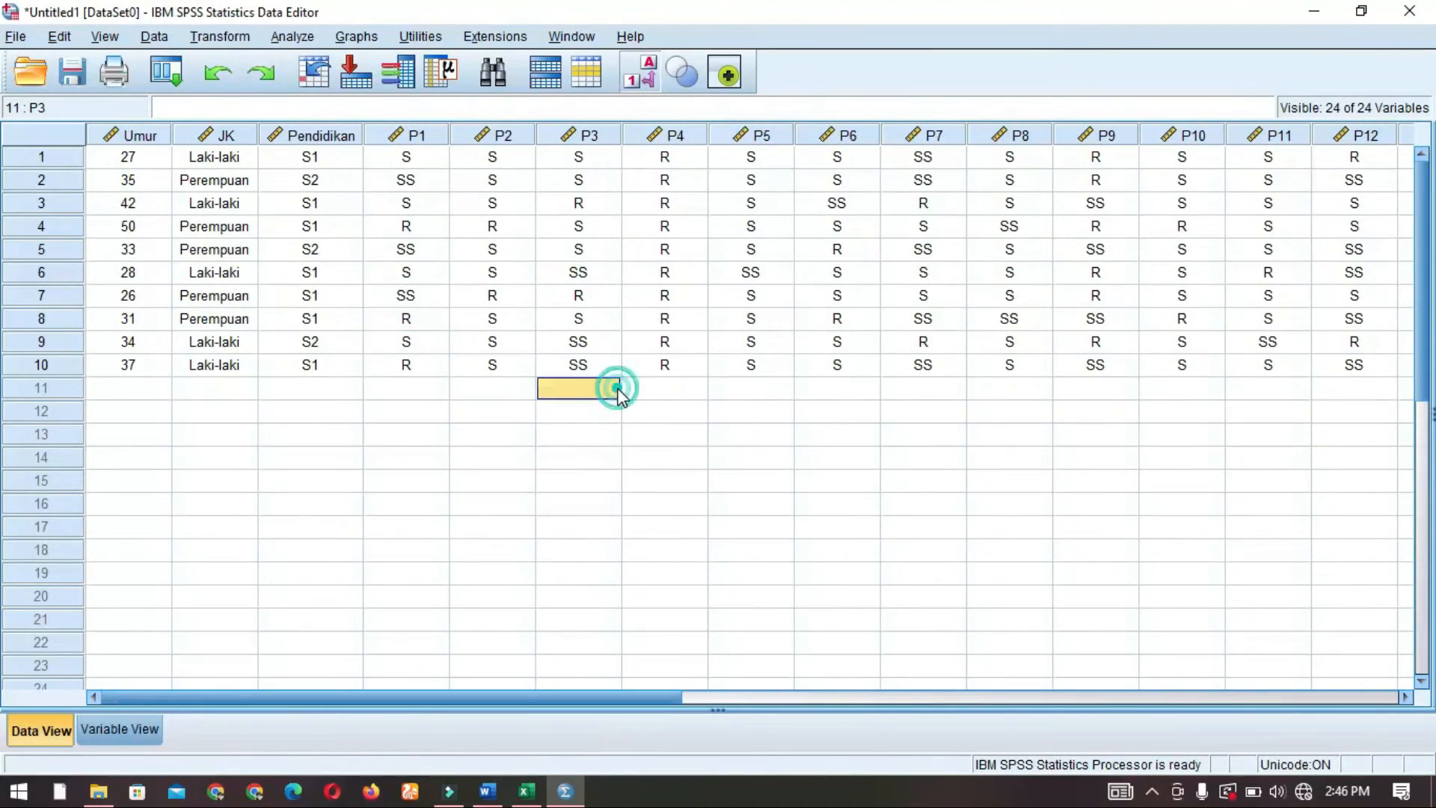
click(547, 294)
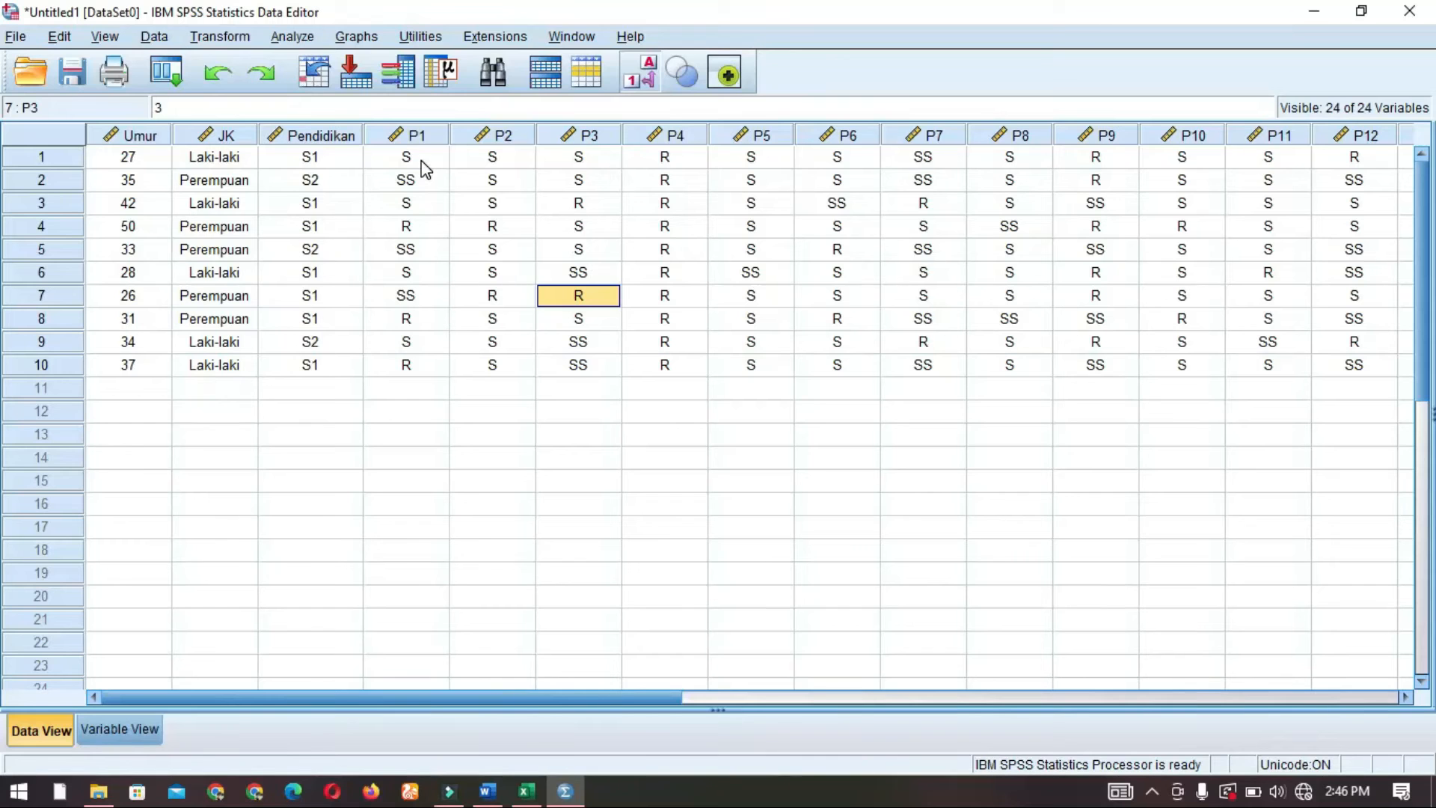
Inspect the value label set of P2 in the variable view and close it without changes
click(124, 726)
double_click(629, 221)
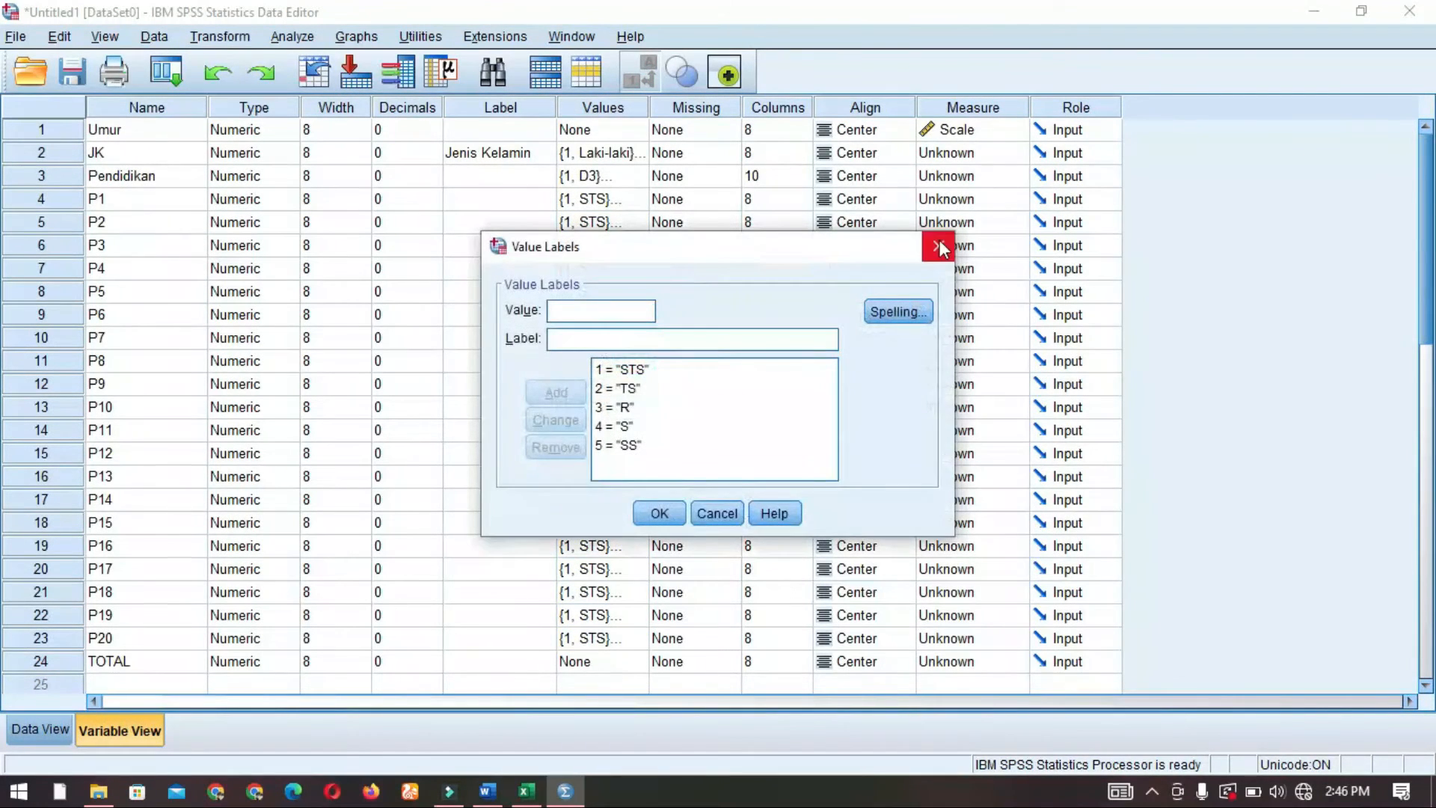
click(939, 247)
drag(608, 224, 613, 612)
Remove all five value labels from the P1 variable and confirm the empty set
double_click(629, 199)
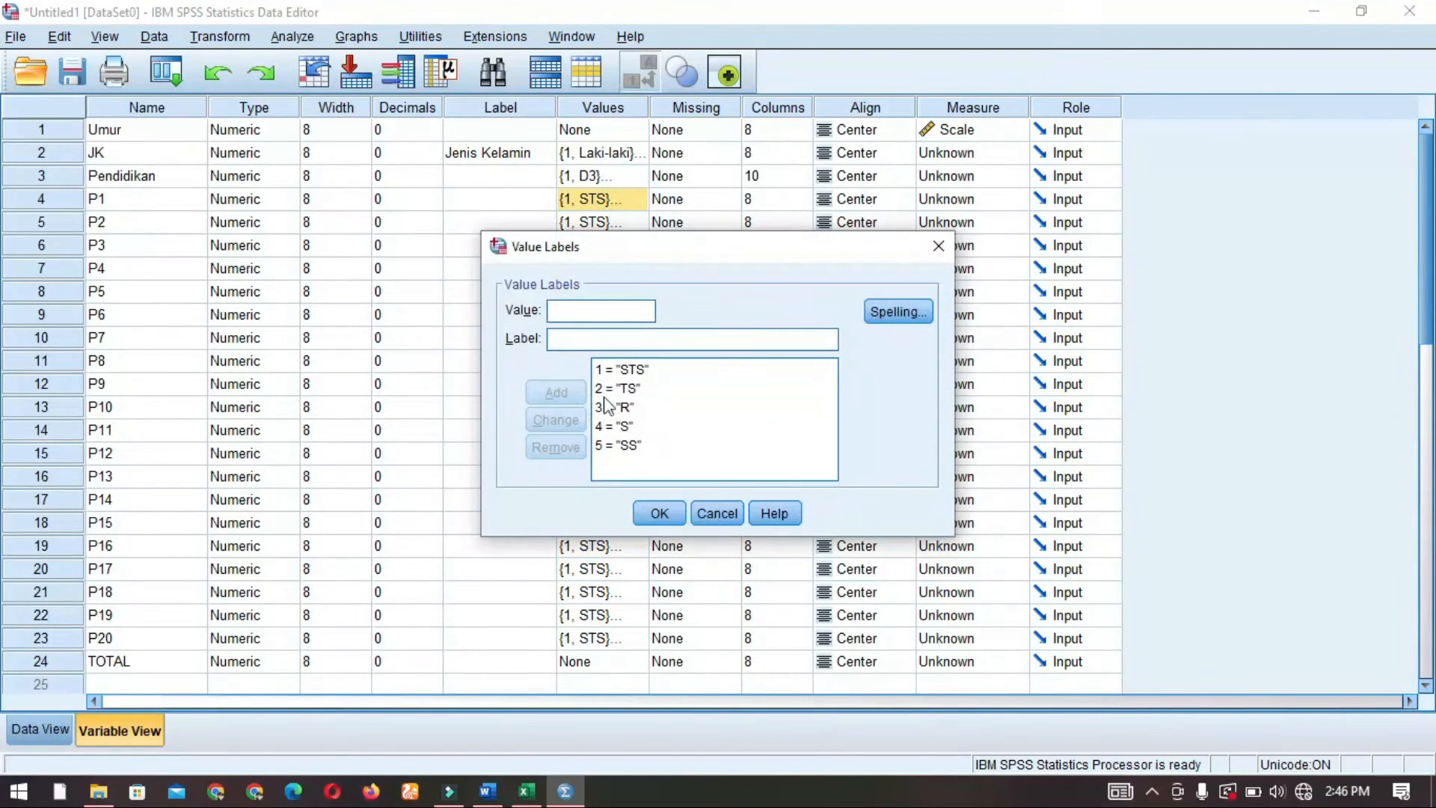
click(625, 369)
click(559, 449)
click(634, 406)
click(573, 448)
click(572, 448)
click(572, 448)
click(626, 371)
click(557, 449)
click(657, 513)
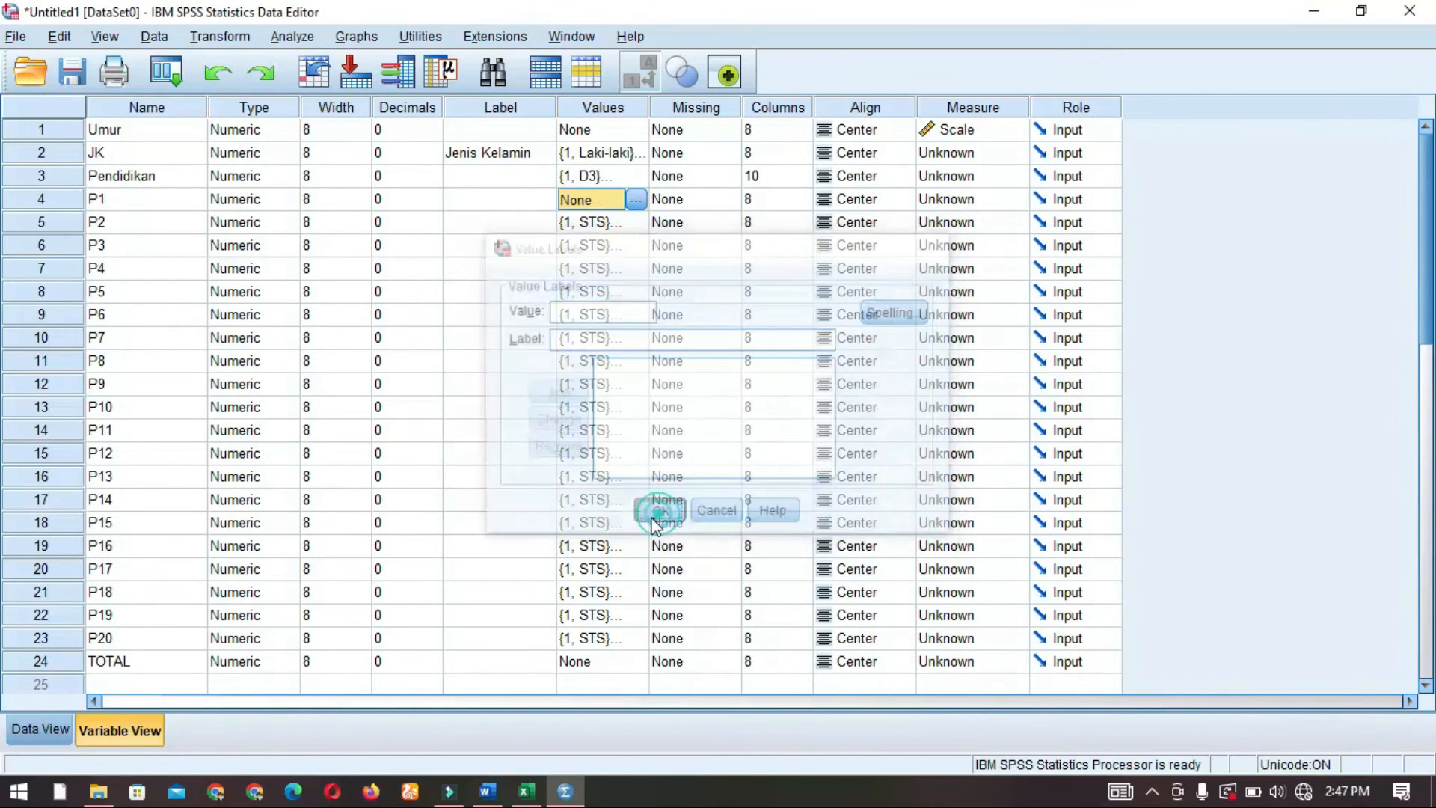
Compare the unlabelled P1 column with the labelled columns in the data view, and return to the variable view
click(41, 729)
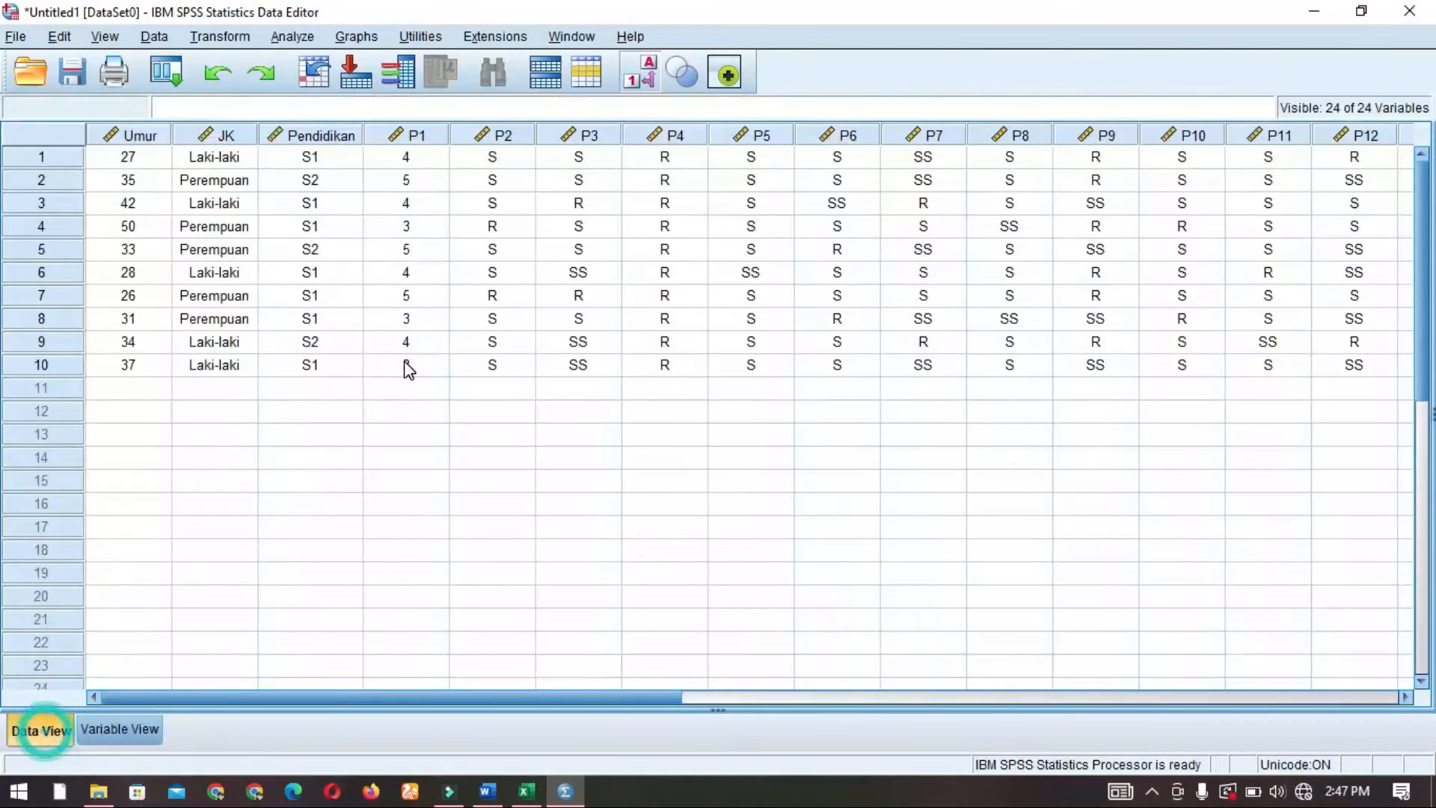
click(406, 157)
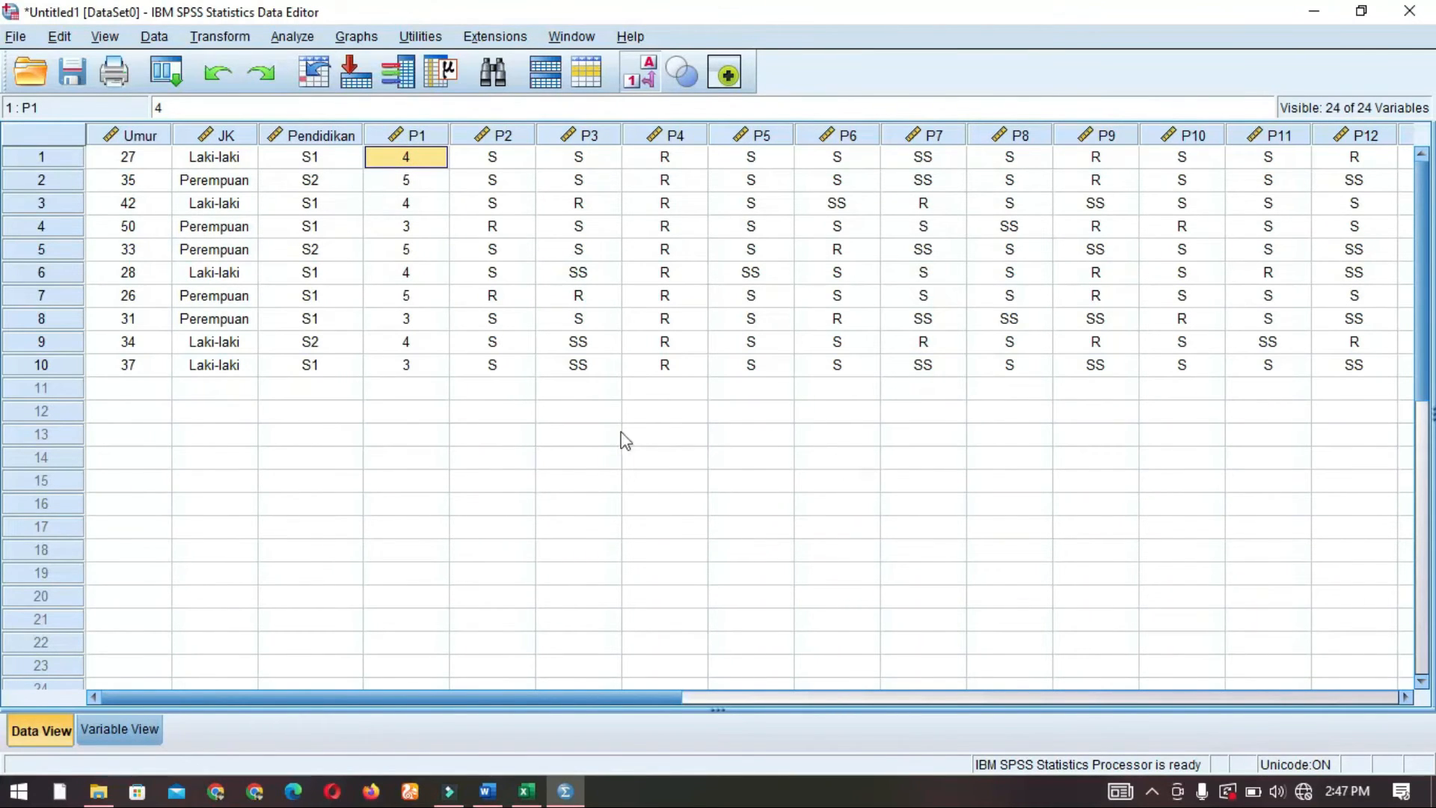
click(119, 730)
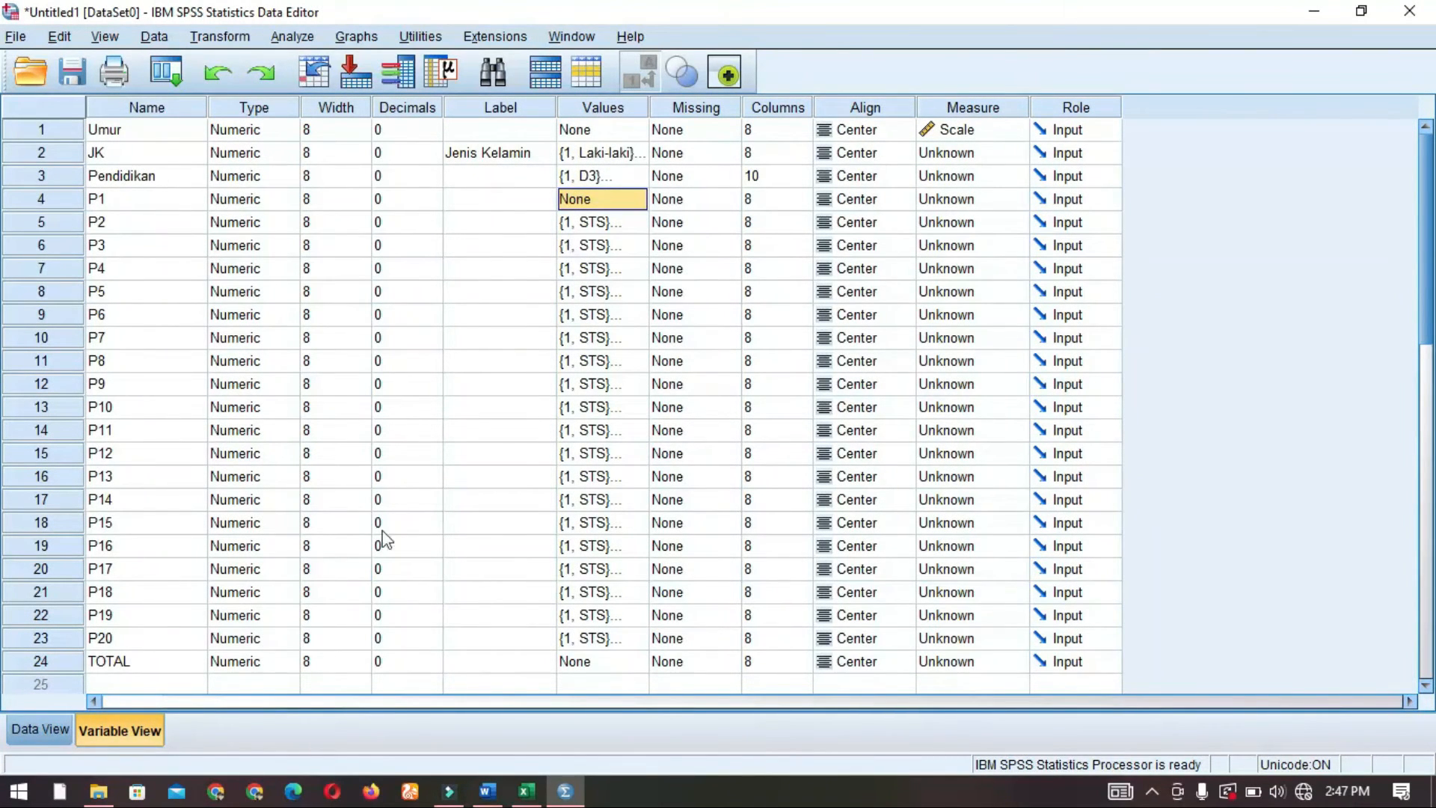
click(42, 729)
drag(482, 701, 366, 741)
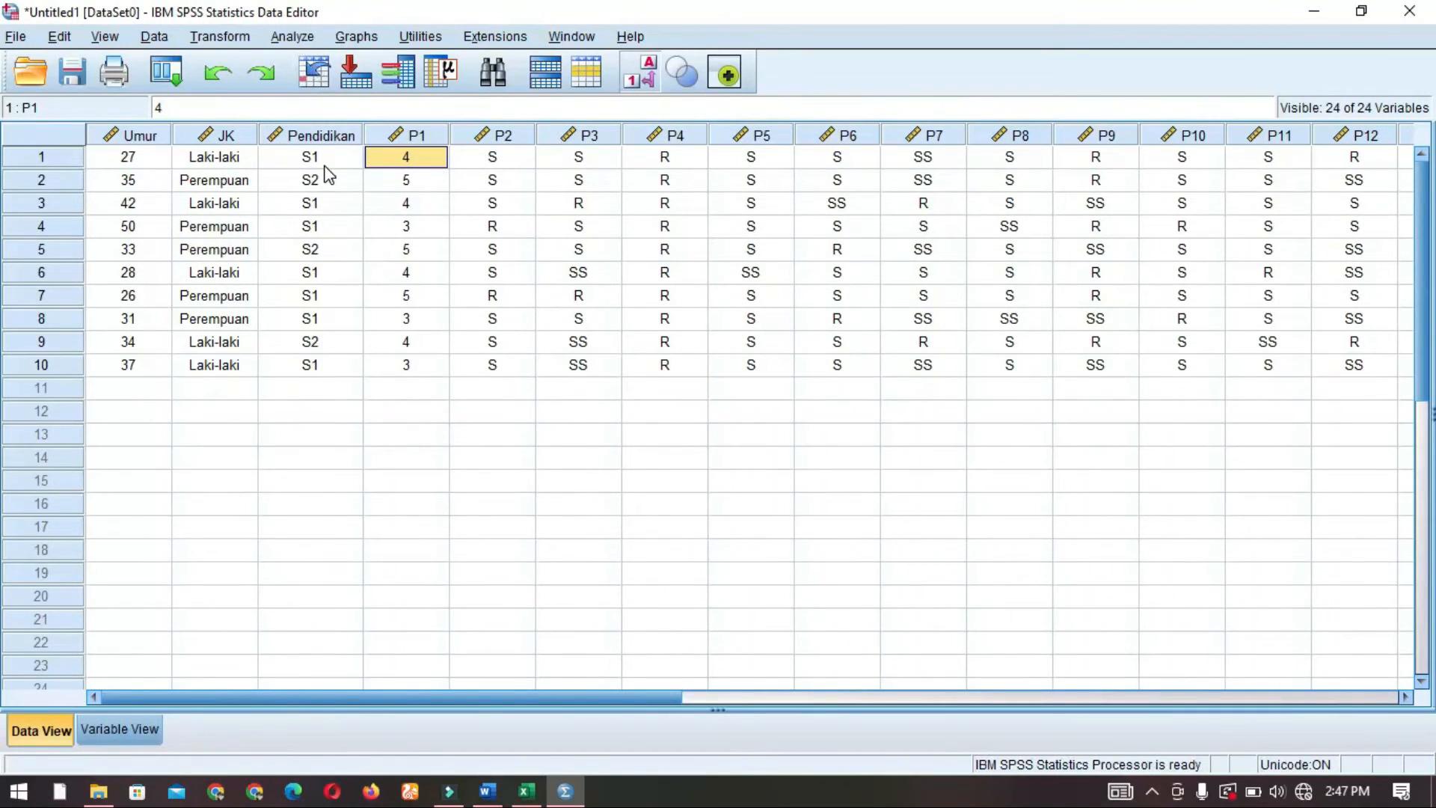
click(133, 722)
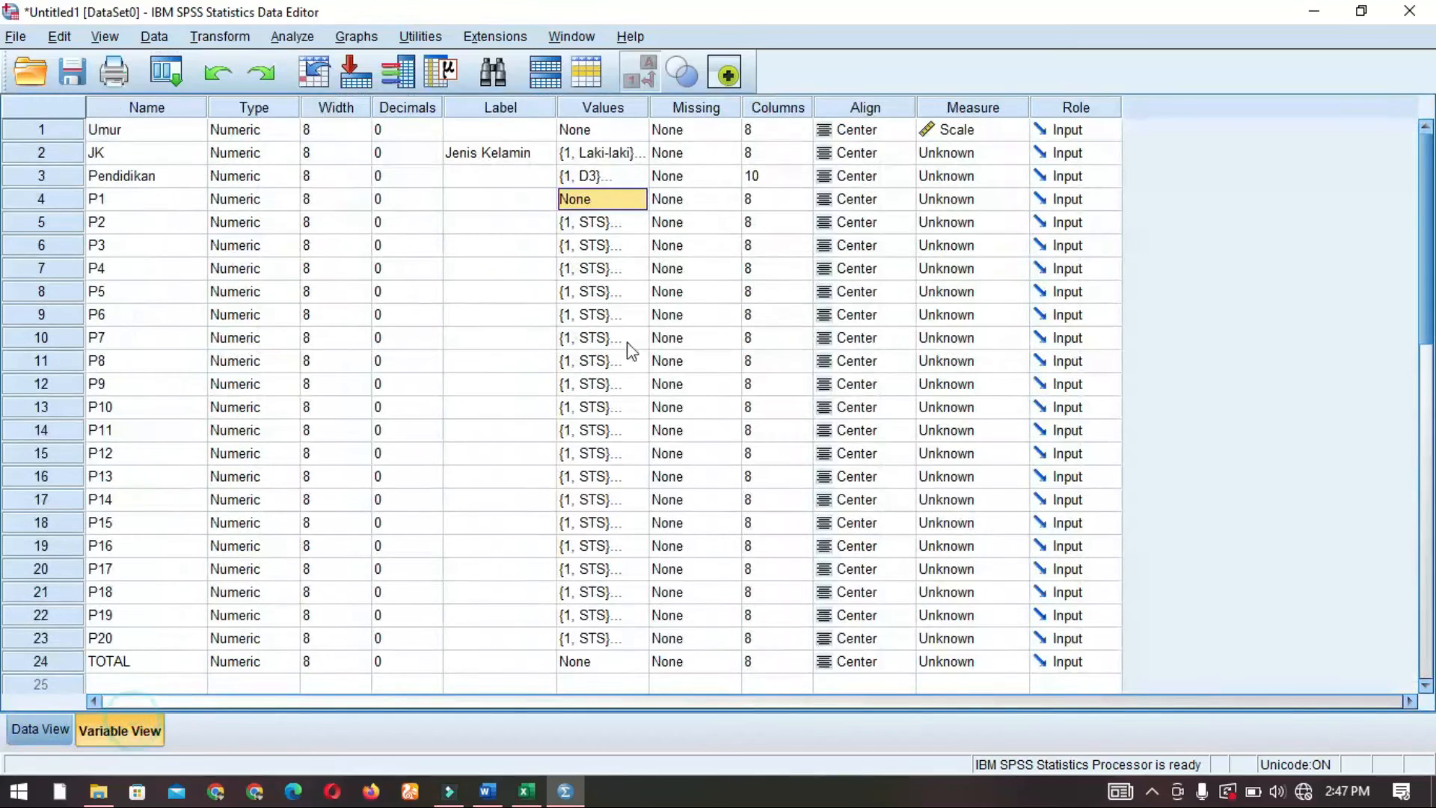
Copy the value labels of P2 back to the P1 variable
click(603, 225)
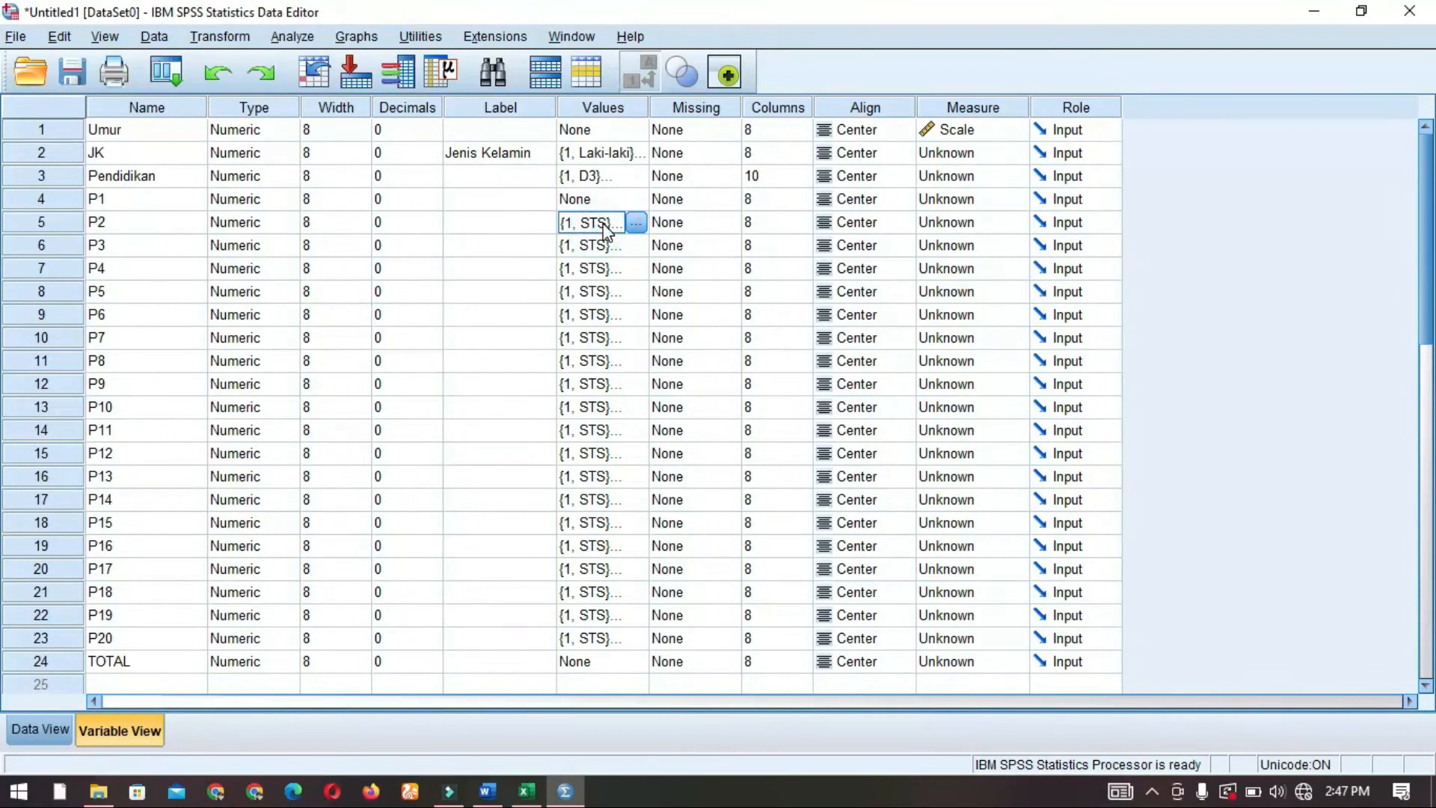
click(604, 198)
key(ctrl+v)
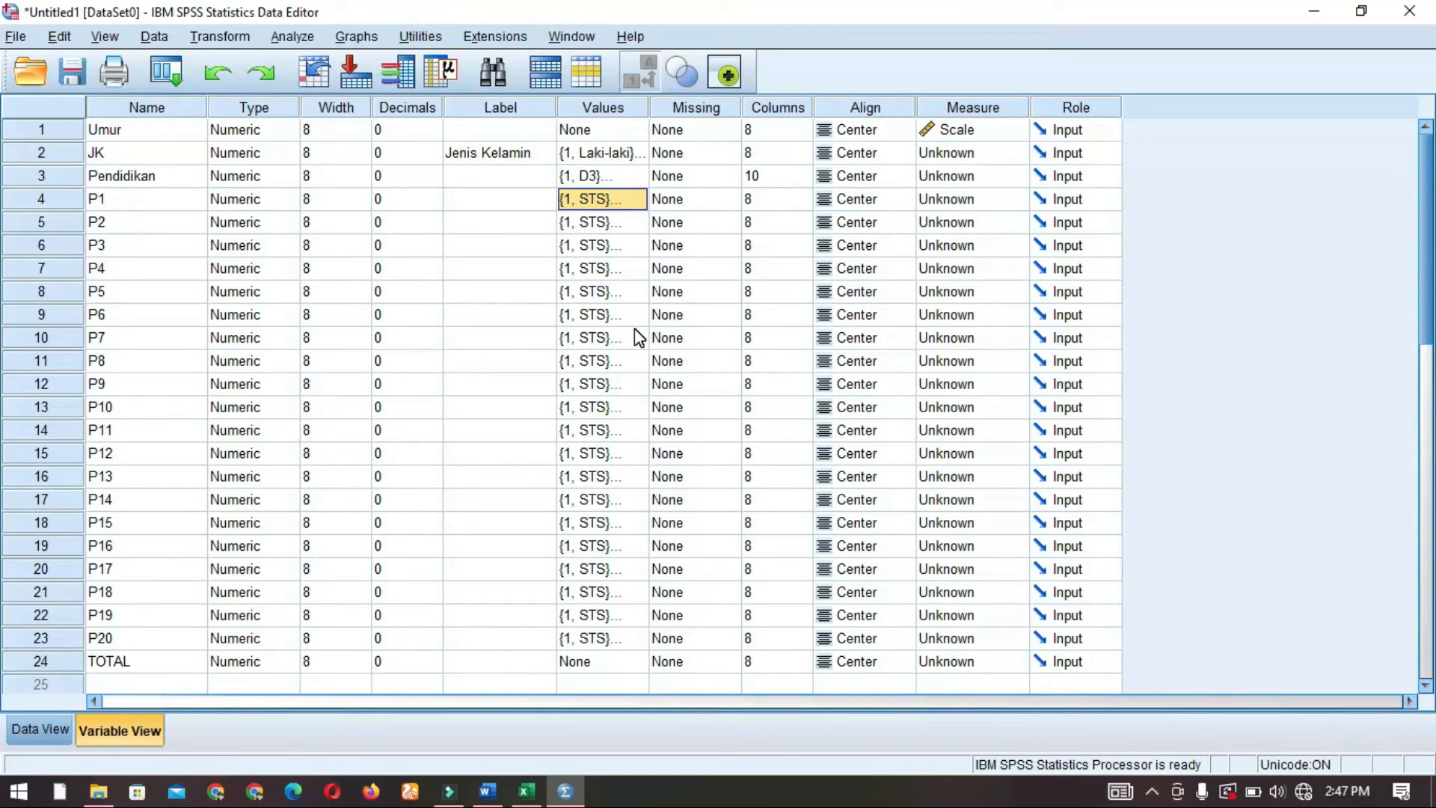
Run a Frequencies analysis with frequency tables for the Jenis Kelamin and Pendidikan variables
click(41, 730)
click(297, 41)
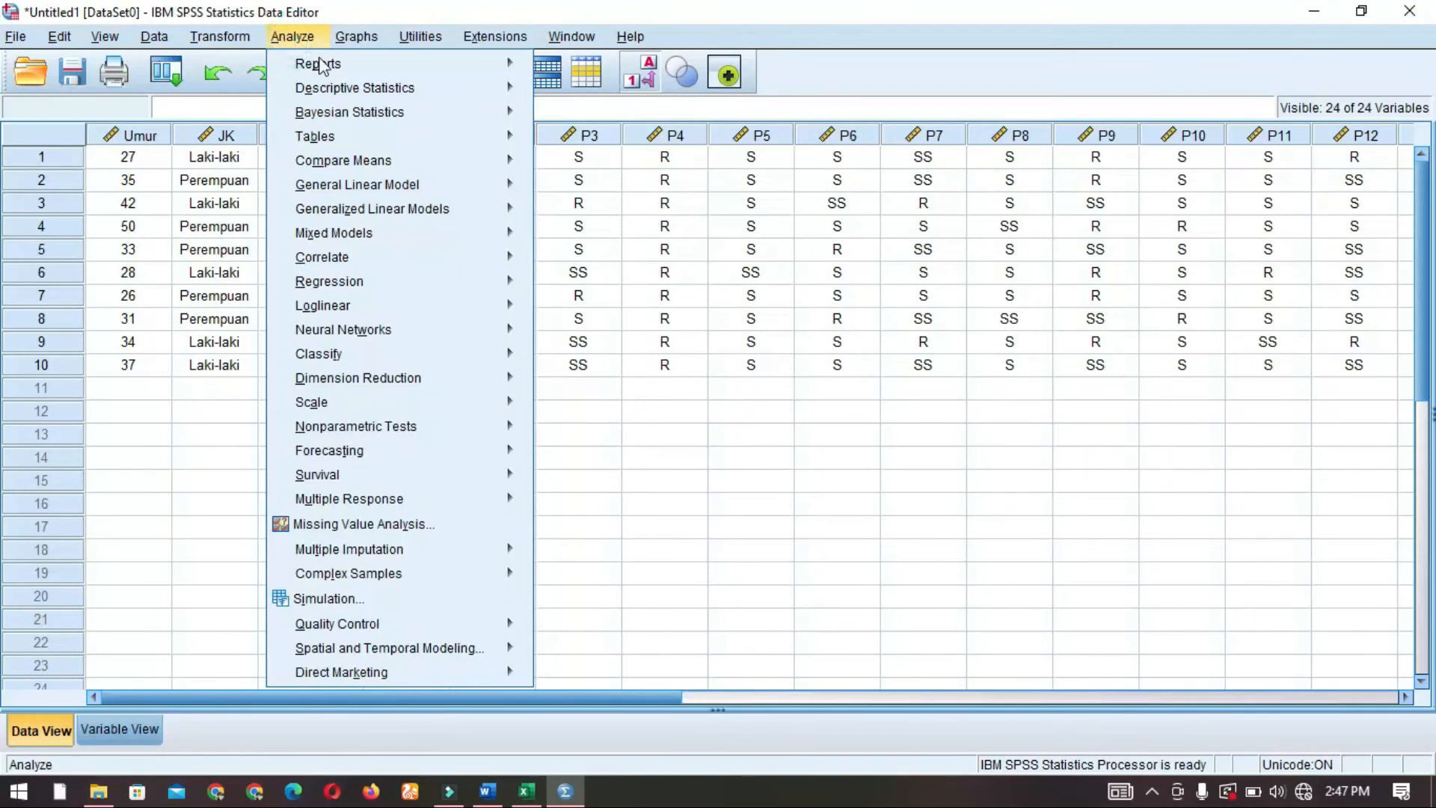
mouse_move(464, 88)
click(603, 90)
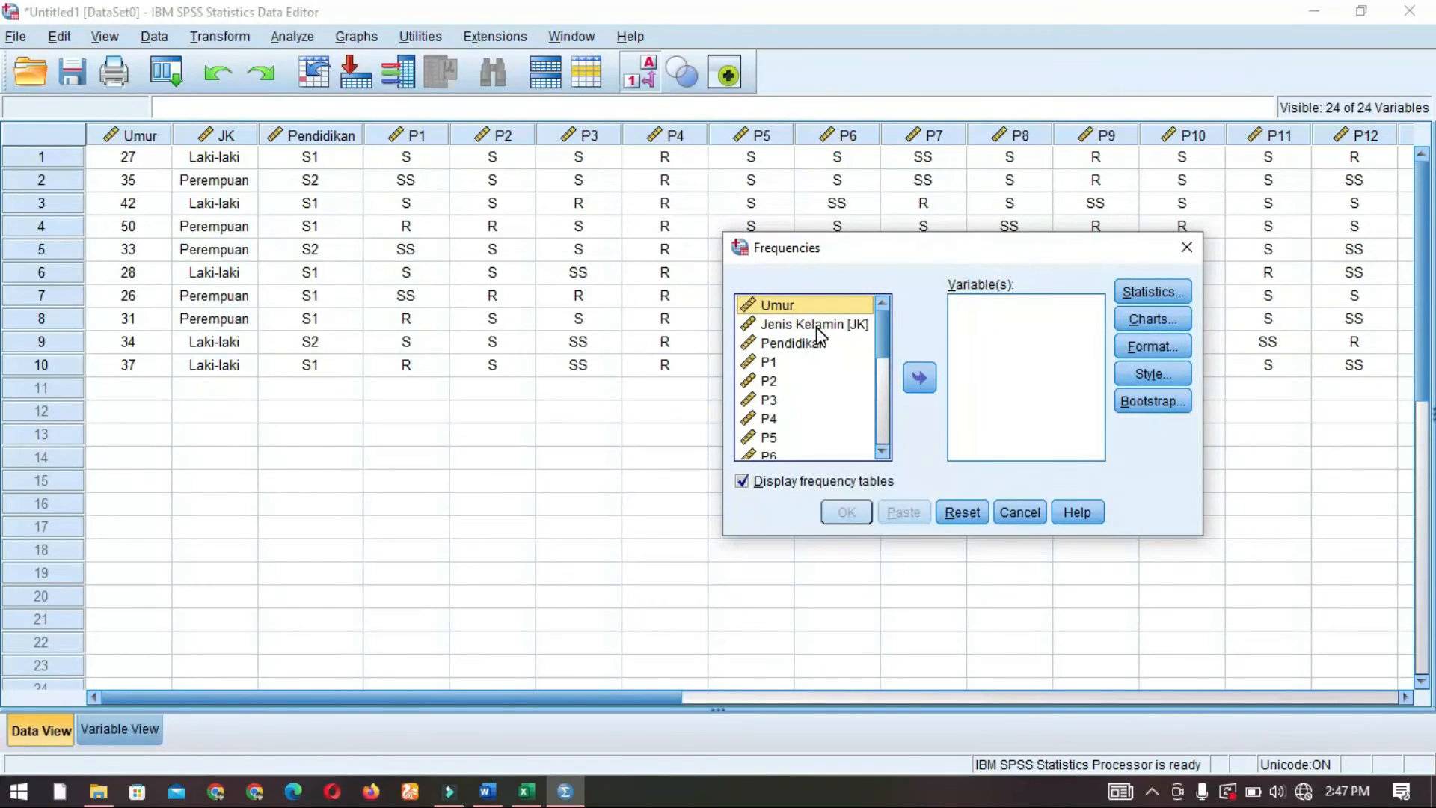
click(831, 327)
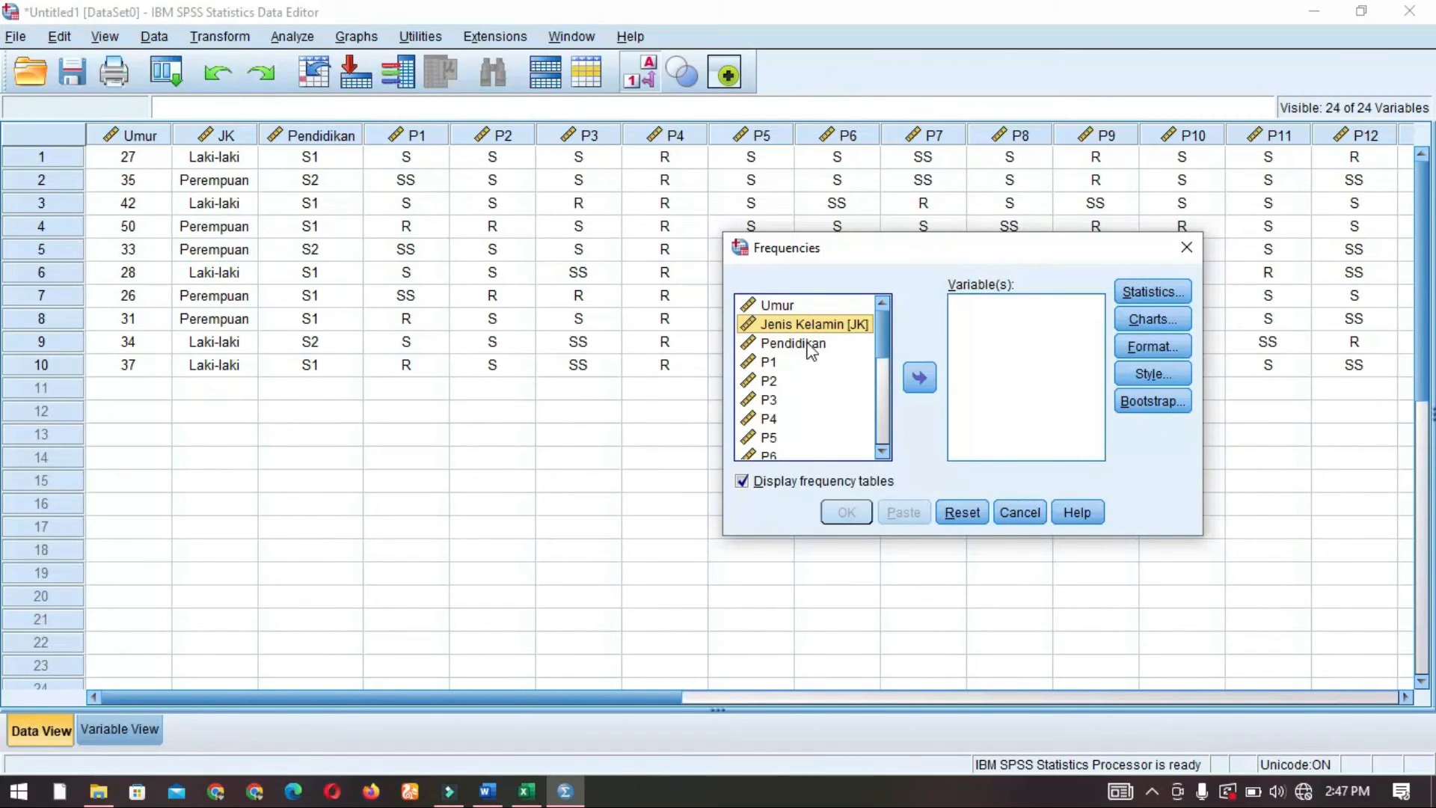
shift+click(810, 346)
click(919, 378)
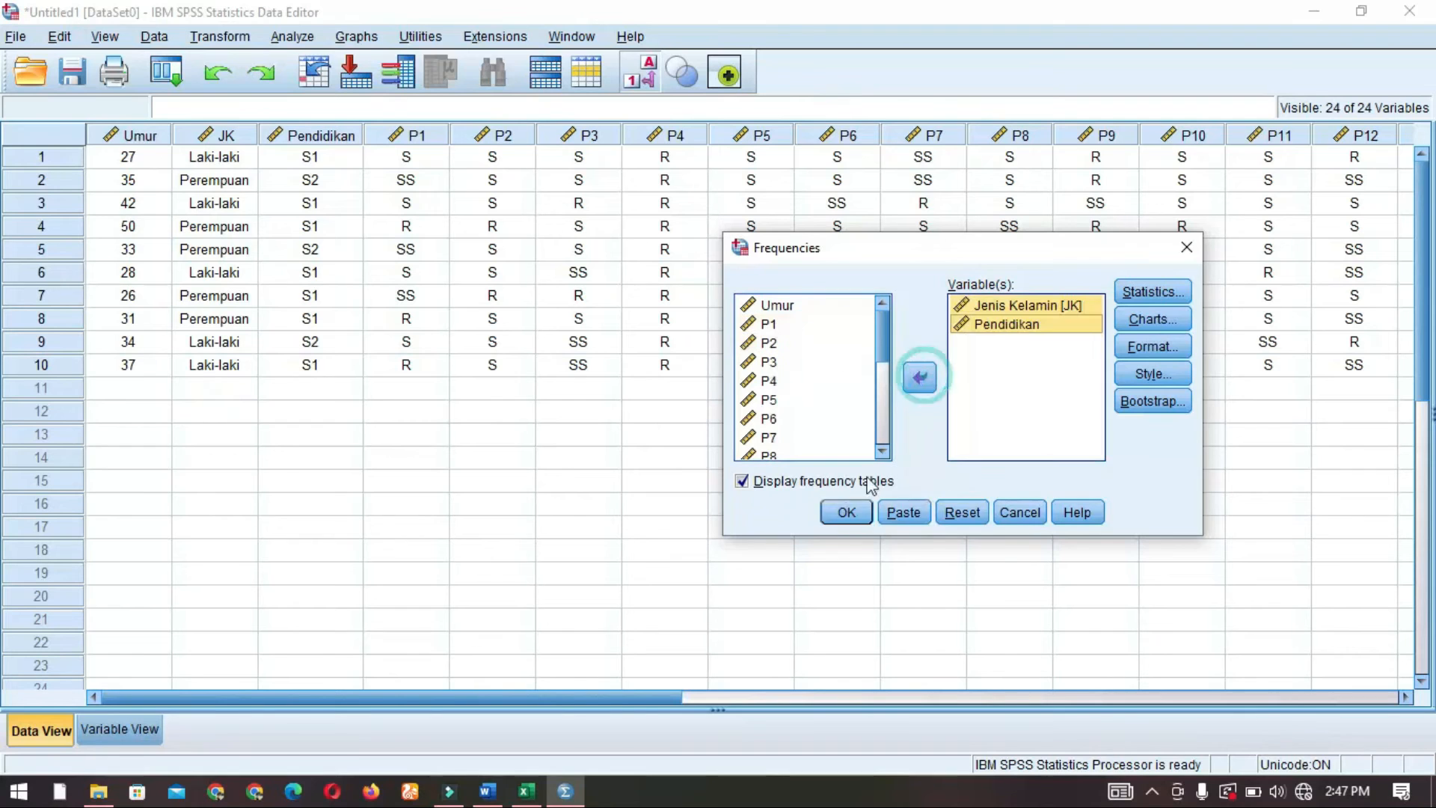
click(843, 515)
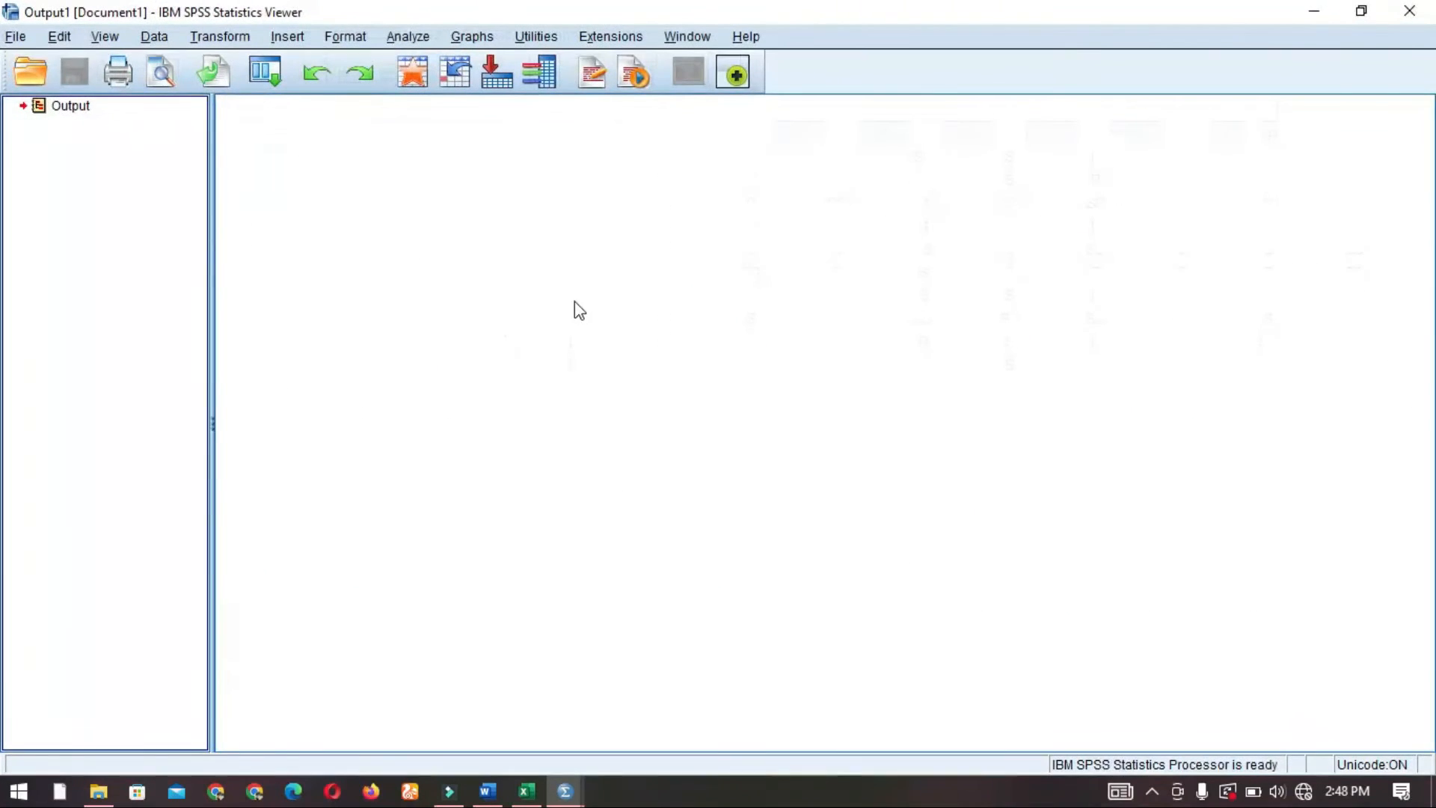
Examine the frequency tables for Jenis Kelamin and Pendidikan, and close the output without saving it
scroll(577, 249, down, 1)
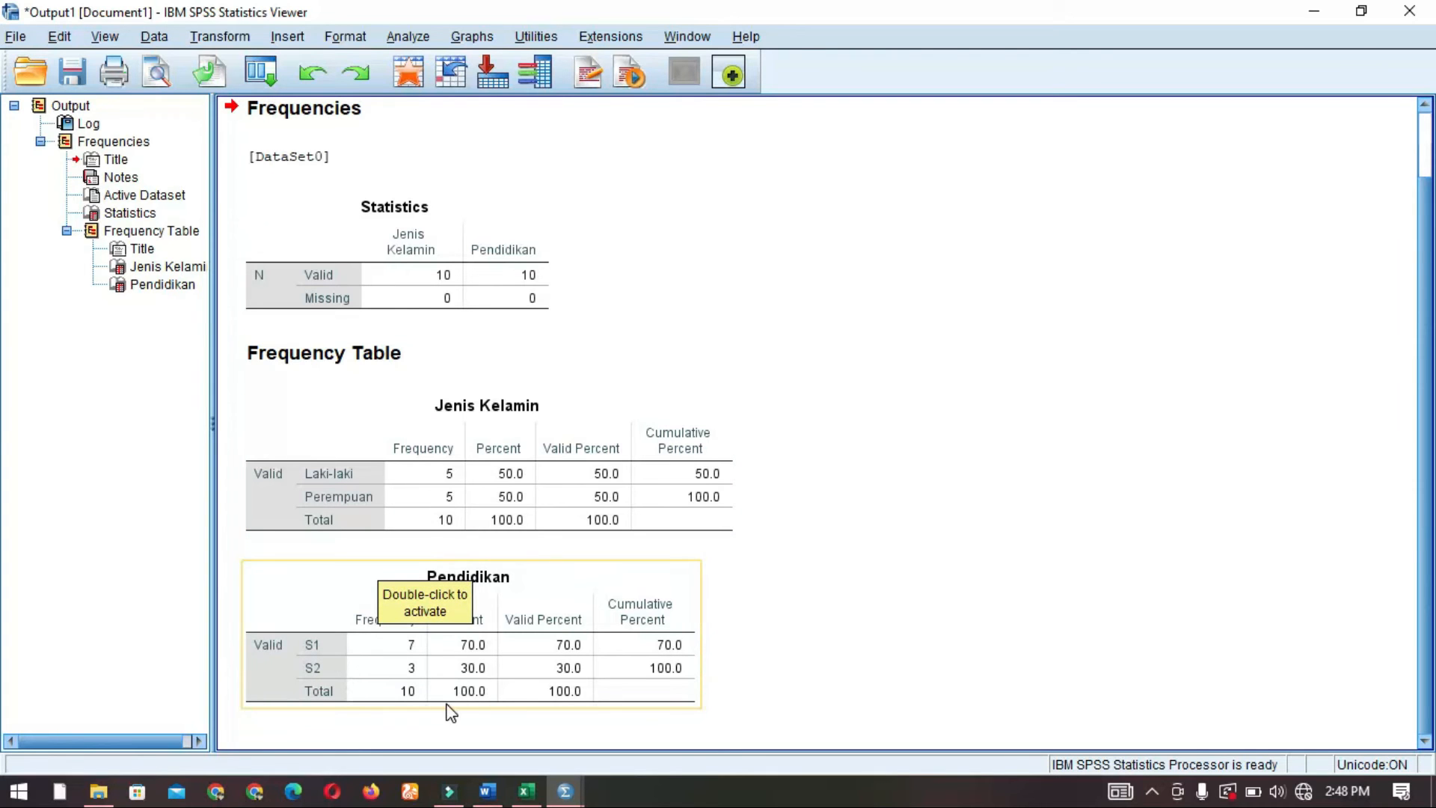
click(1409, 12)
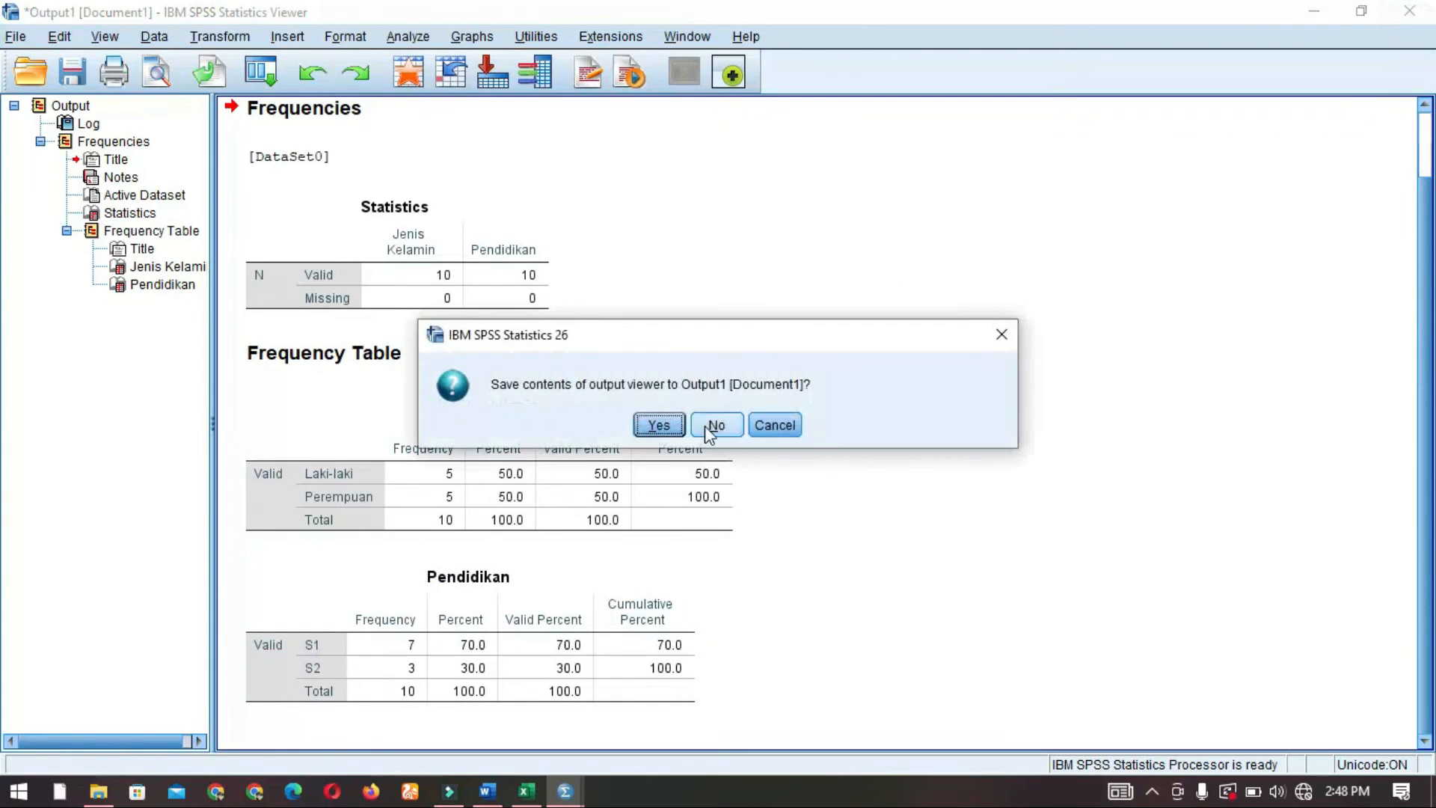
click(711, 425)
click(127, 180)
click(128, 157)
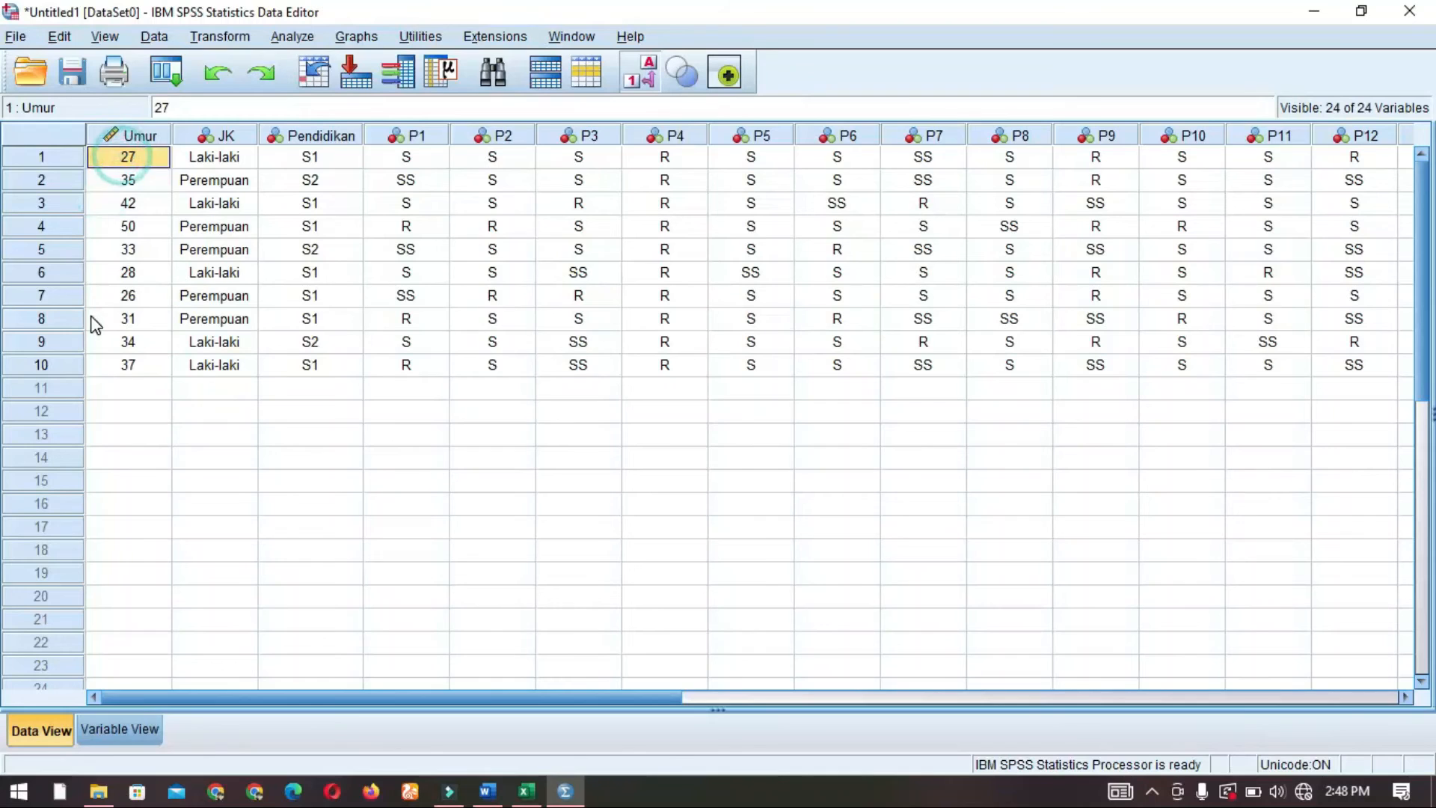
click(124, 318)
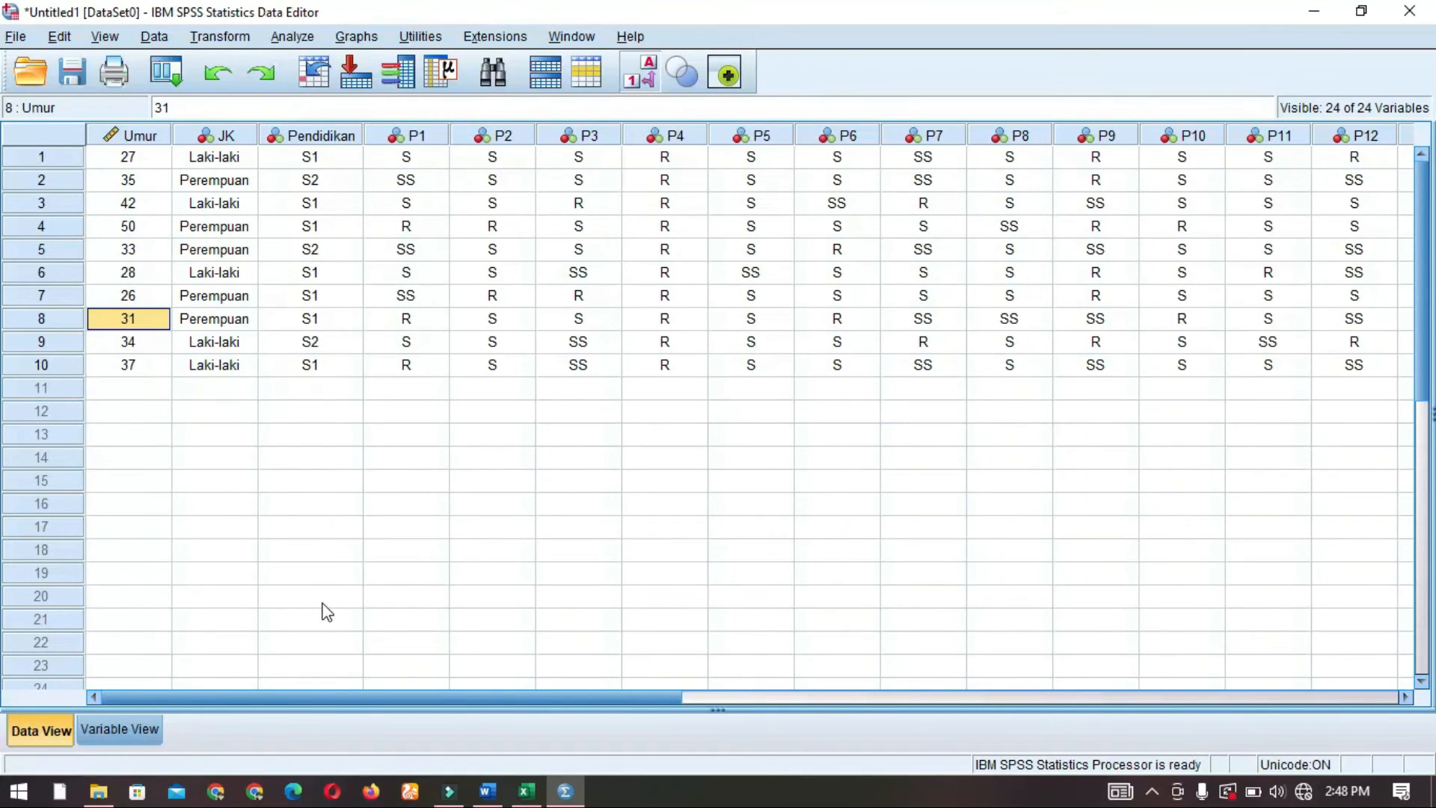
Open a blank Notepad document
key(super+r)
text(notepad)
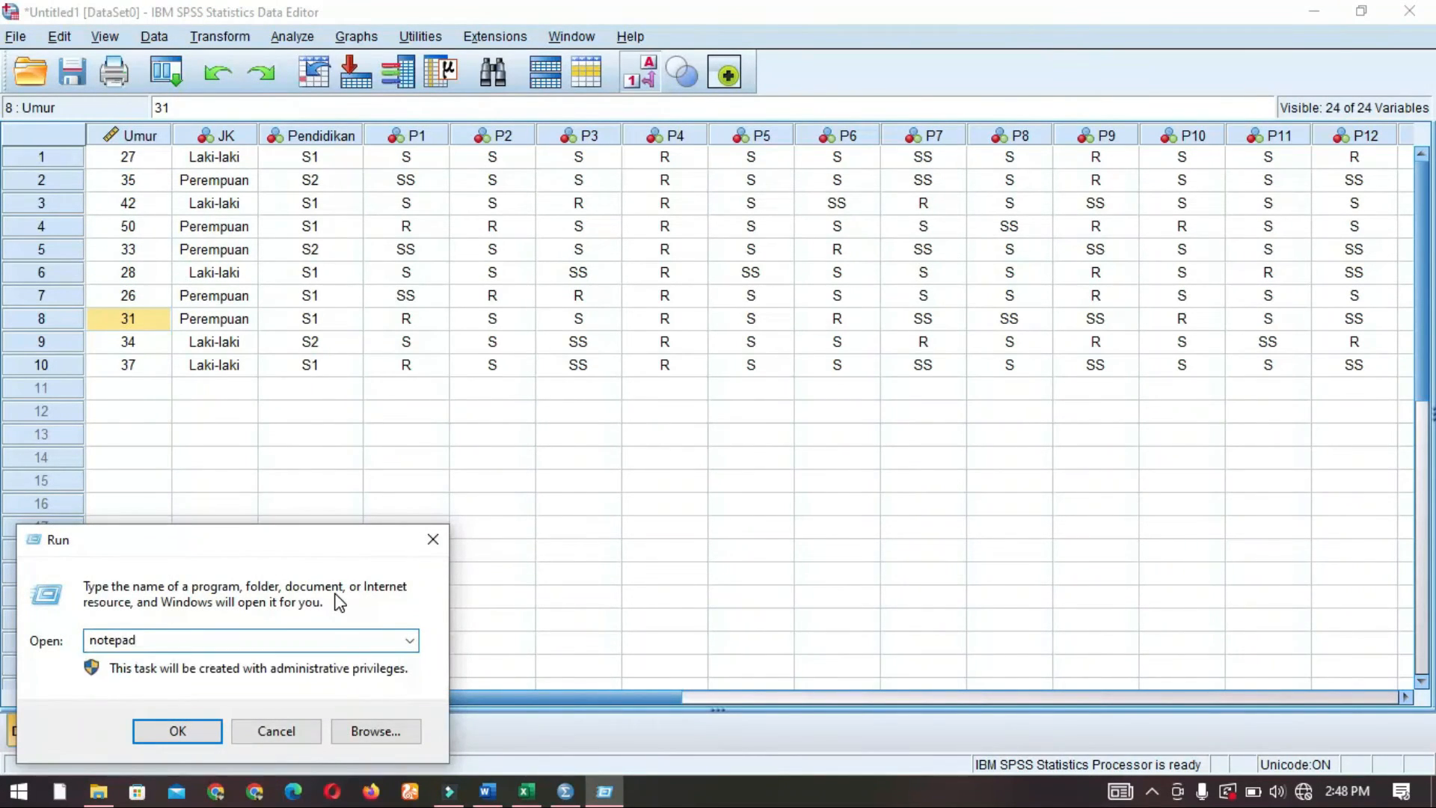
key(Return)
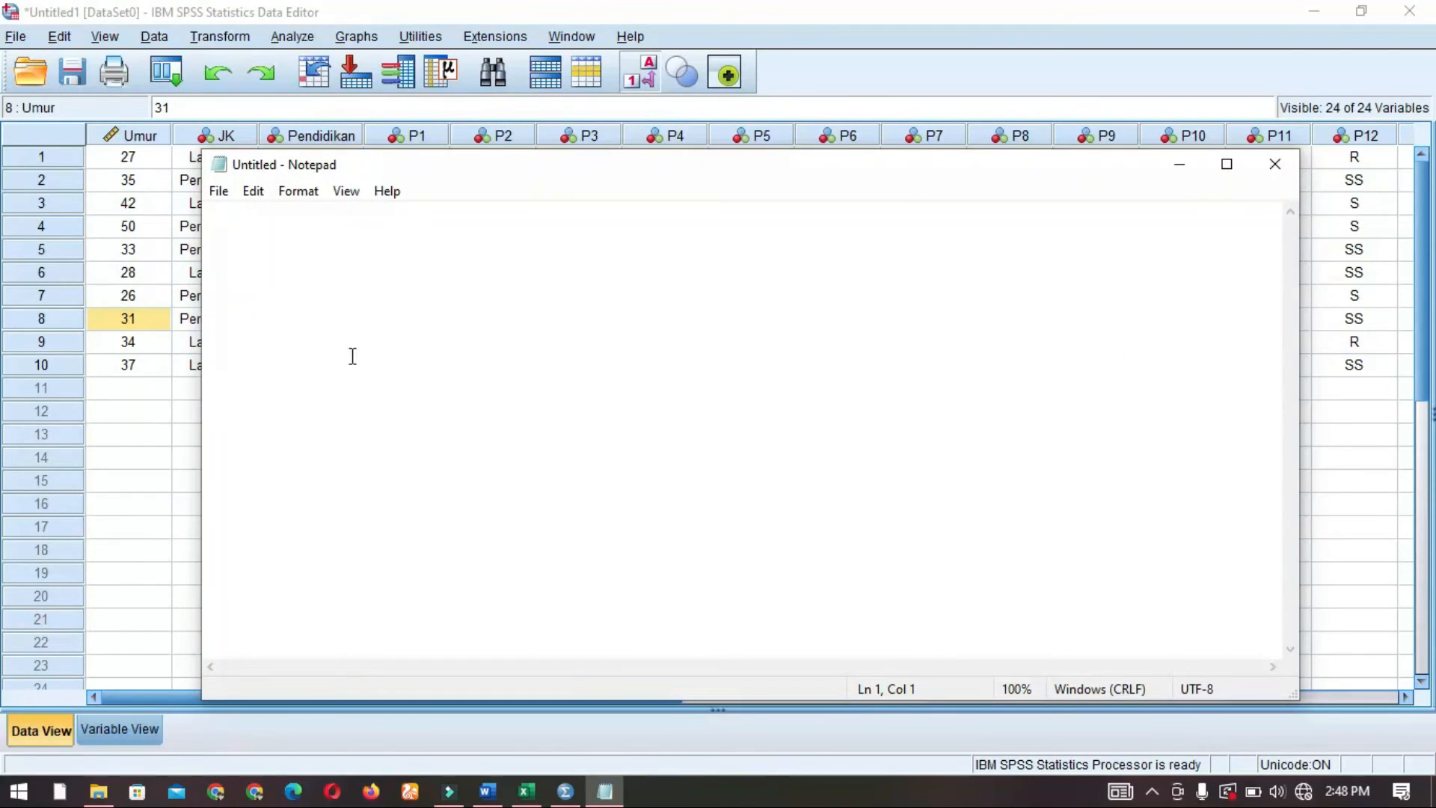
Write the heading "Umur:" in the note with the age groups "1. 20-30 tahun" and "2. 31-40 tahun" below it
text(Umu)
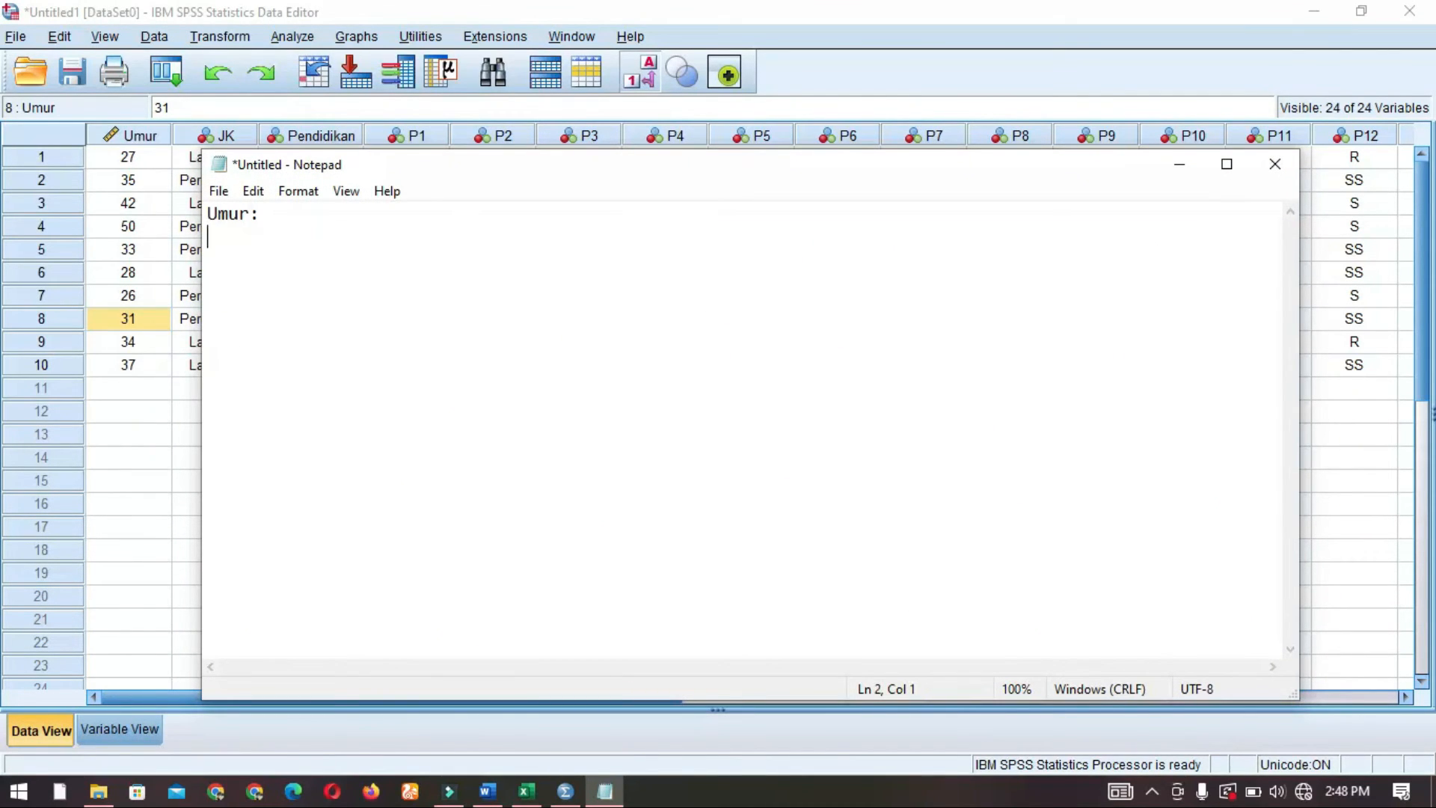
text(r:)
key(Return)
text(1. 20-30 tahu)
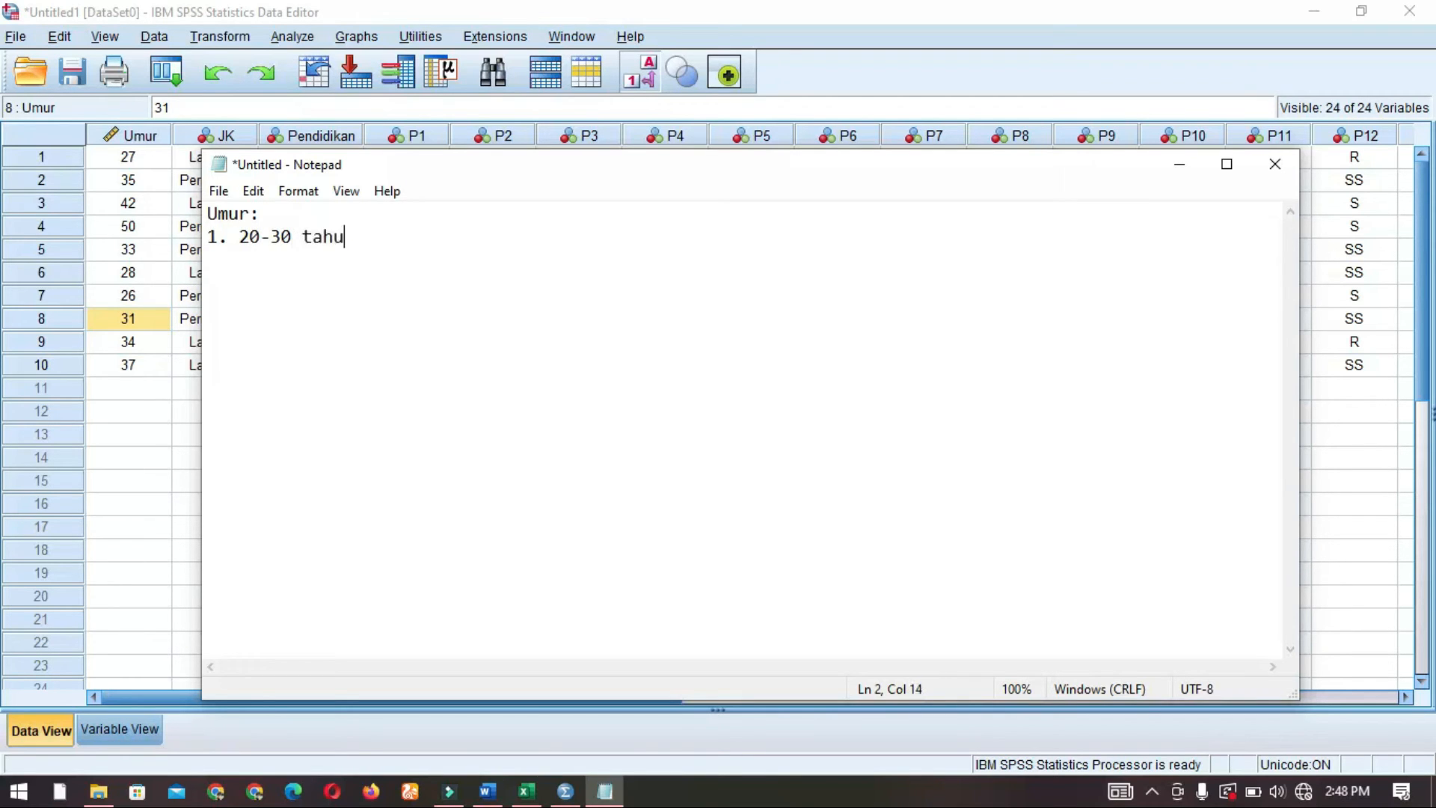
text(n 2. 31-40 tahun)
key(Return)
Add the age groups "3. 41-50 tahun" and "4. 51-60 tahun" to the list and return to the SPSS data
text(3)
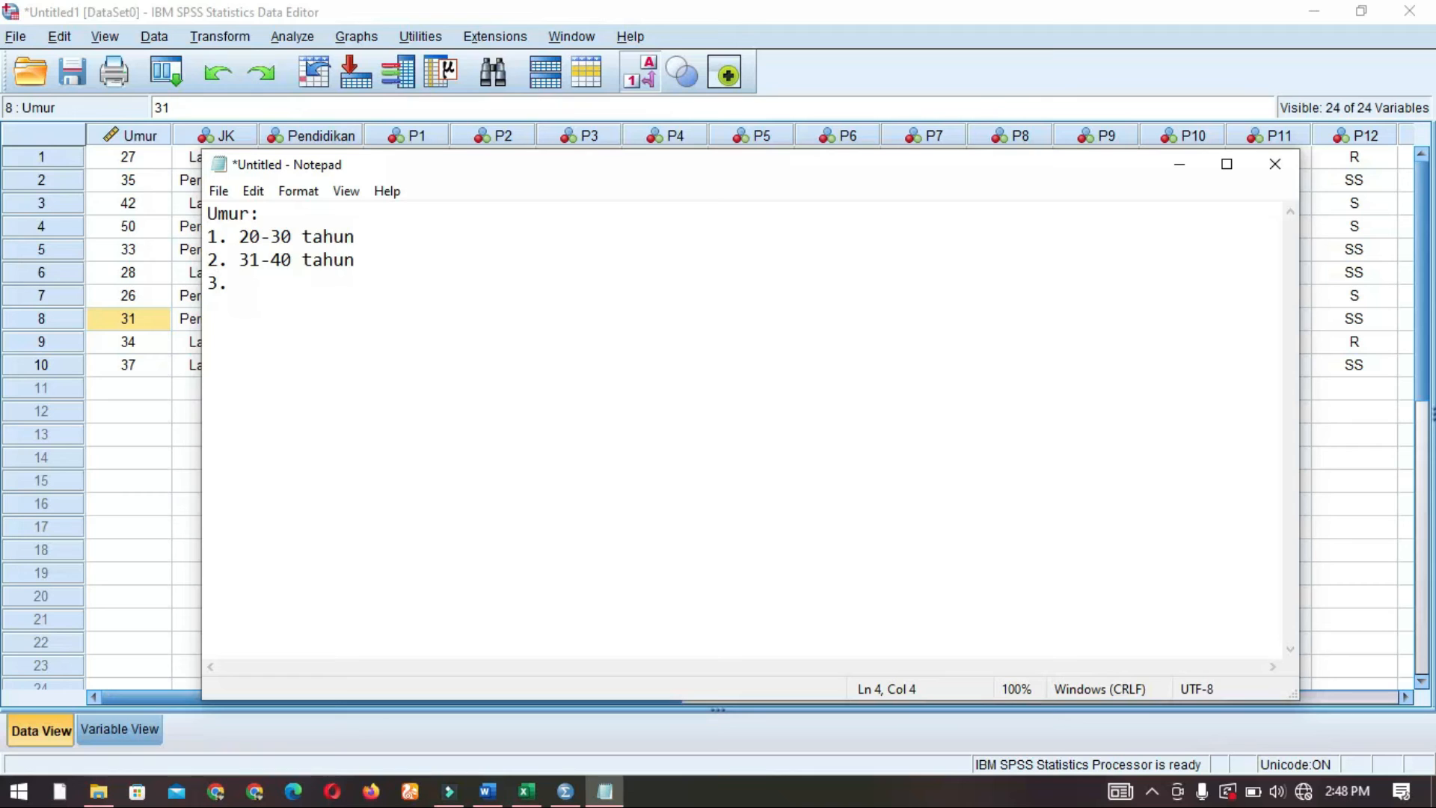
text(. > 40 tahun)
click(253, 281)
key(BackSpace)
key(Delete)
key(Delete)
key(Delete)
text(41-50)
click(380, 283)
key(Return)
text(4. 5)
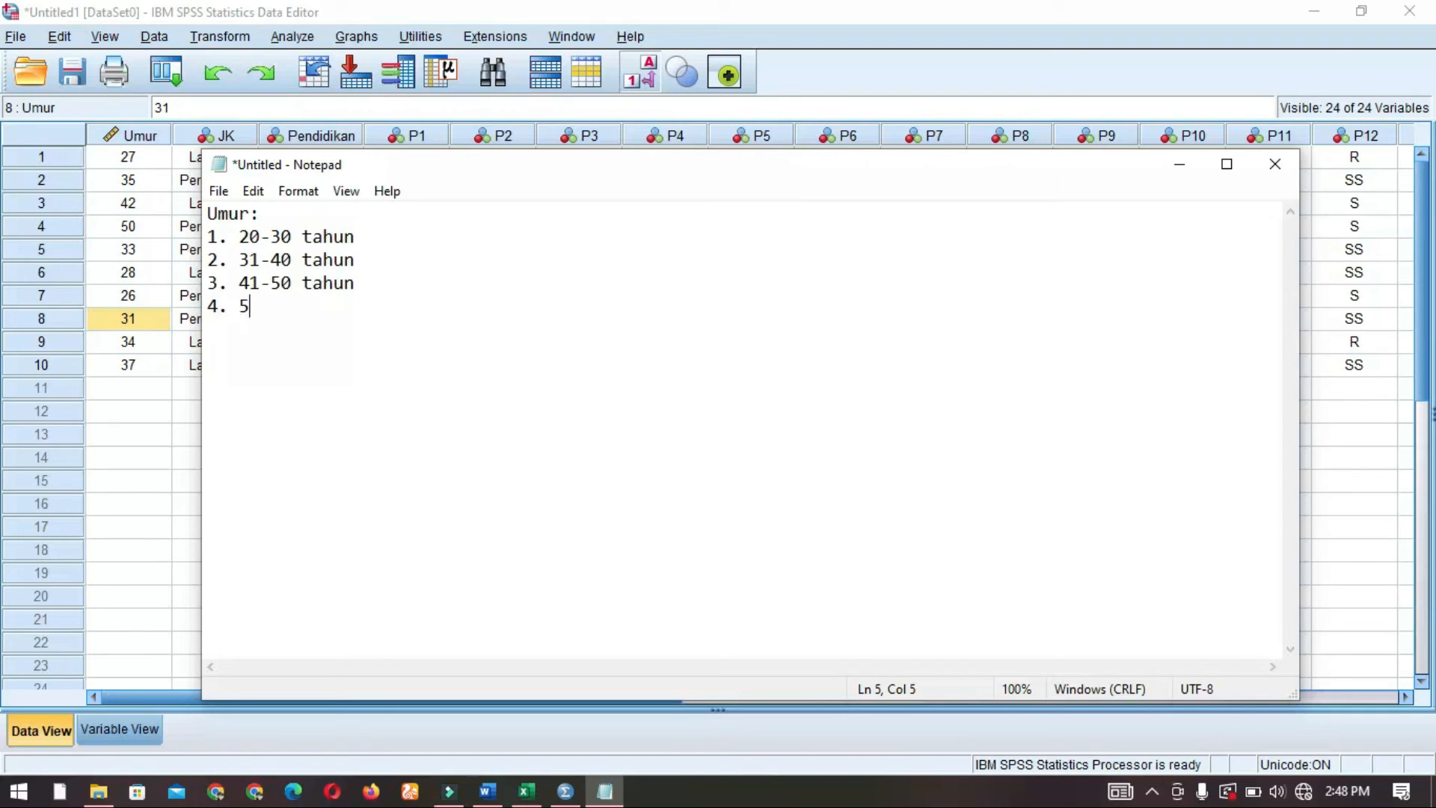
text(1-60 tahun)
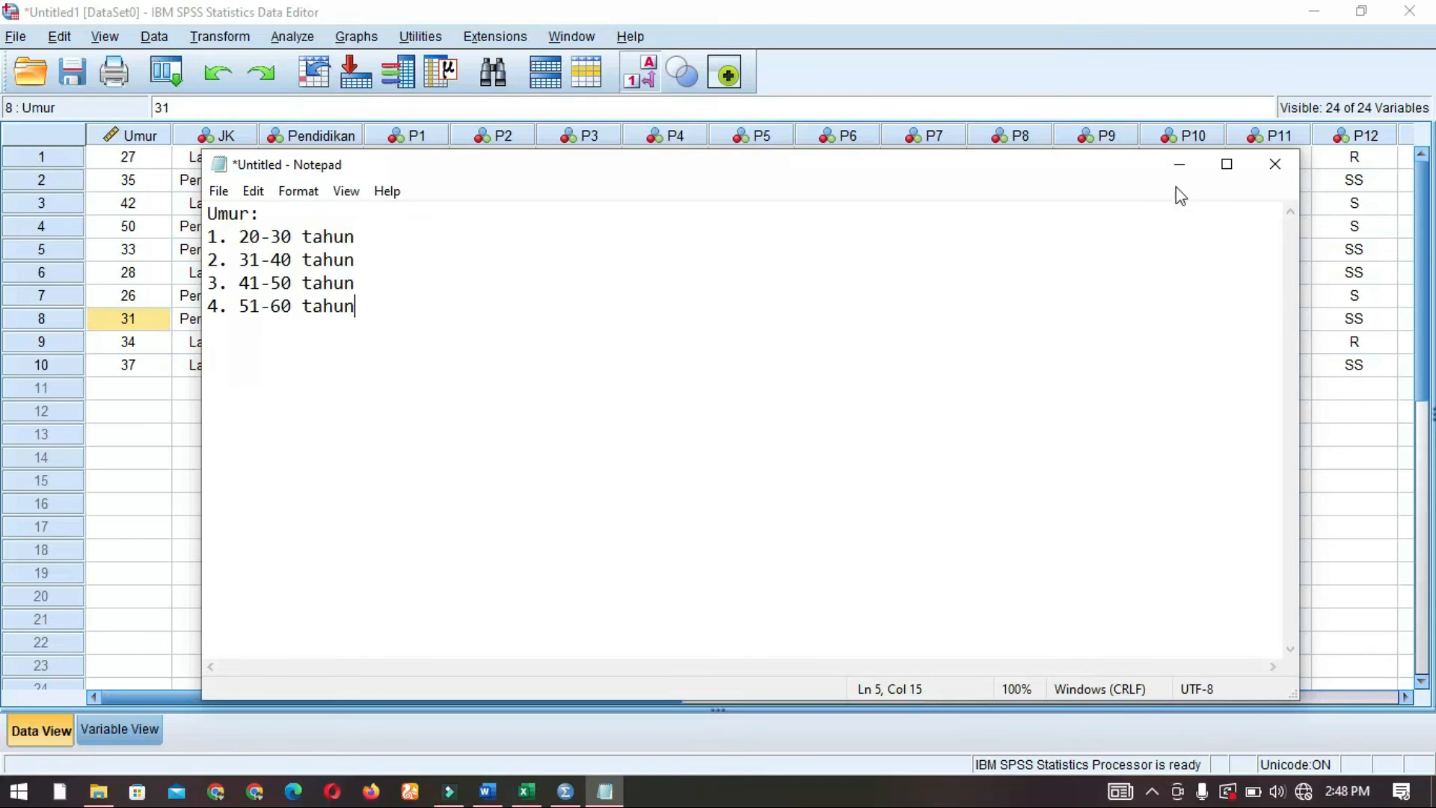
click(1180, 164)
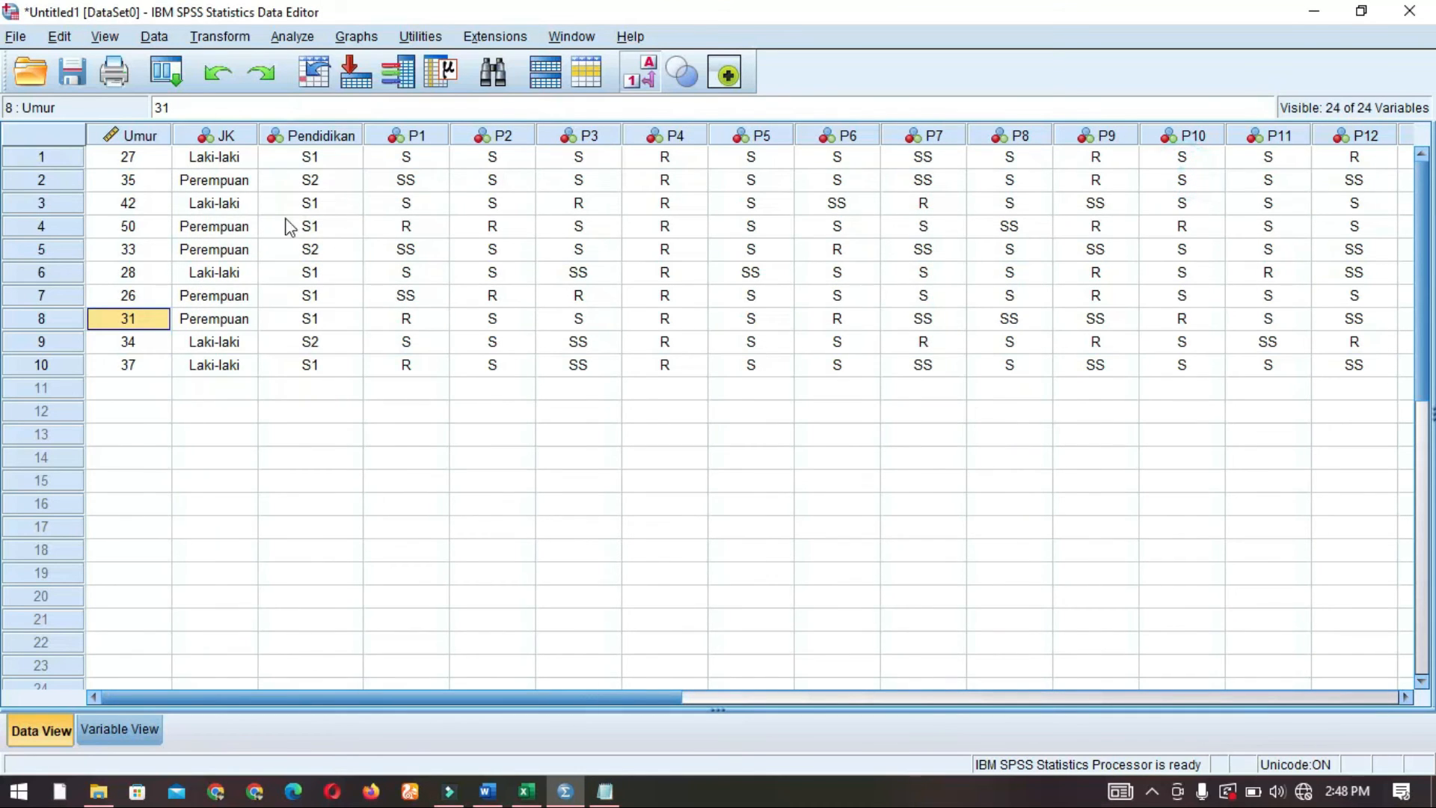
Set up a Recode into Different Variables for Umur with an output variable named Usia
click(217, 204)
click(139, 158)
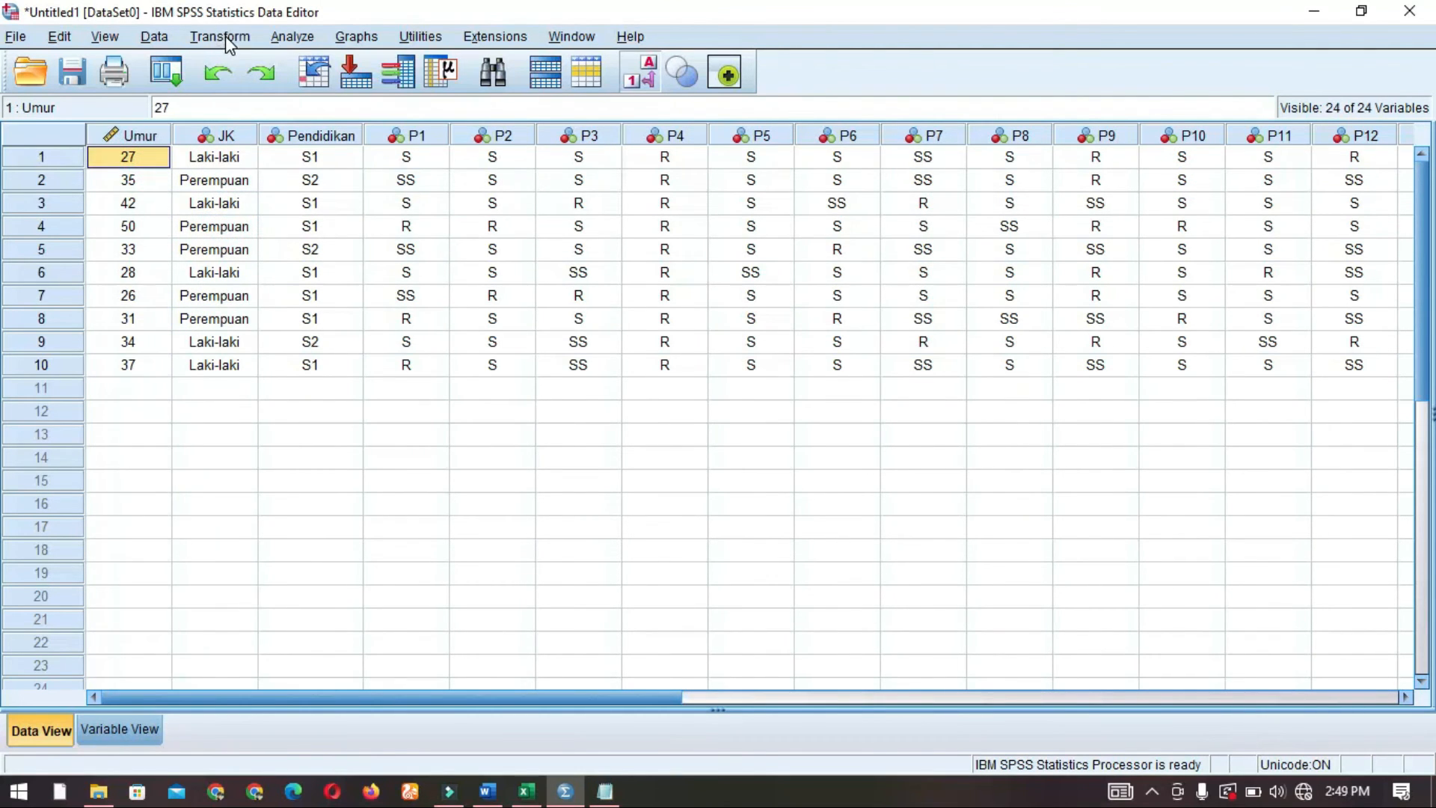
click(226, 36)
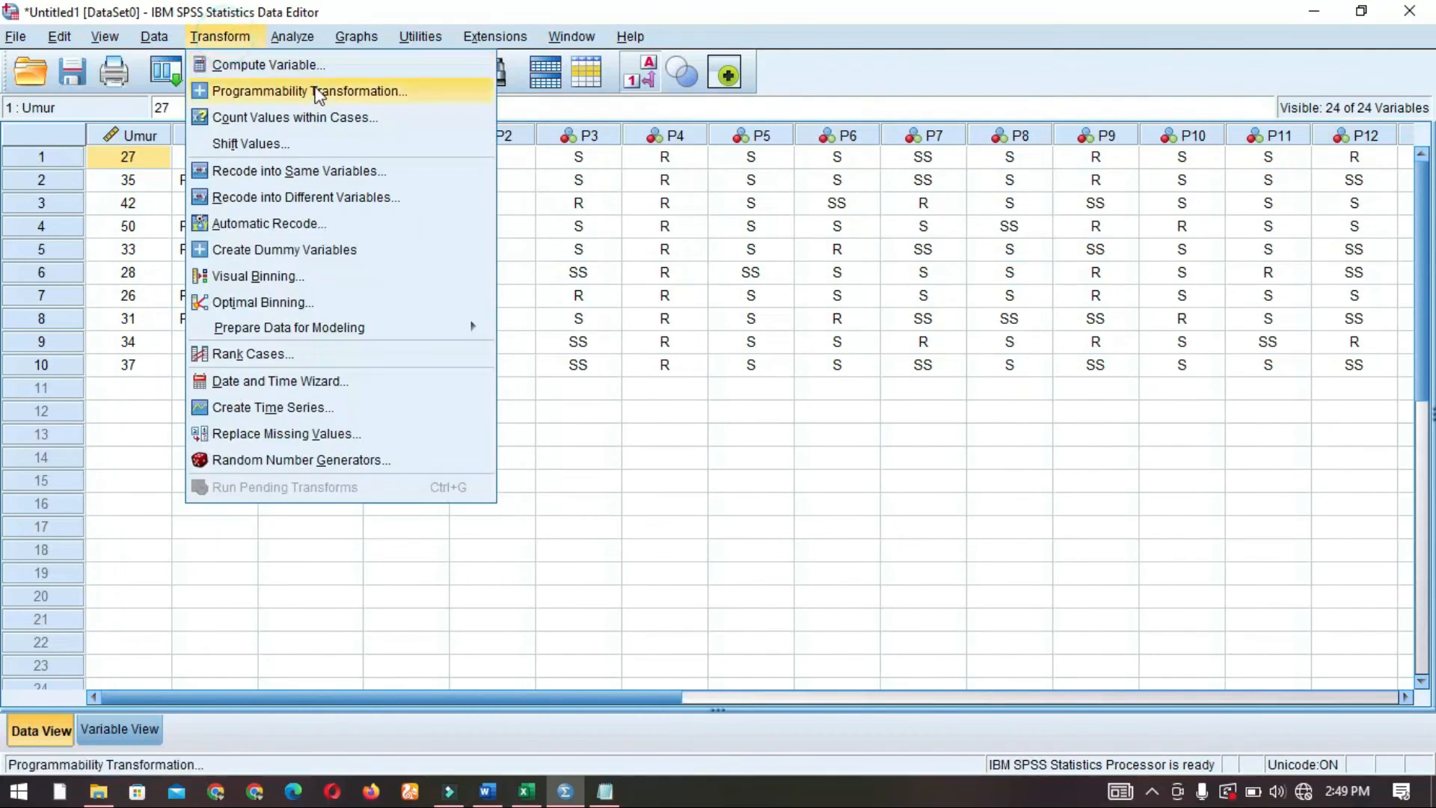
click(333, 200)
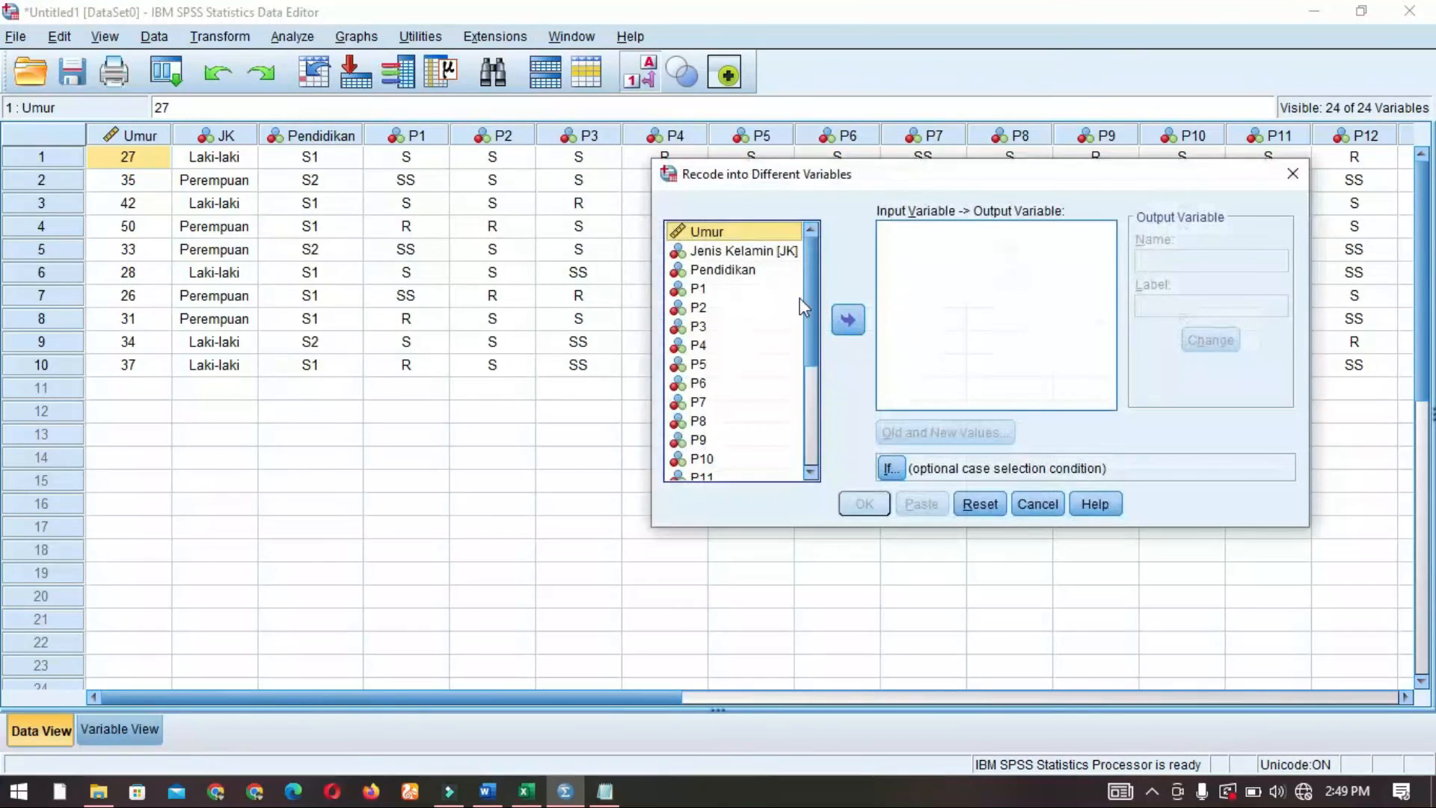
click(849, 319)
click(1168, 267)
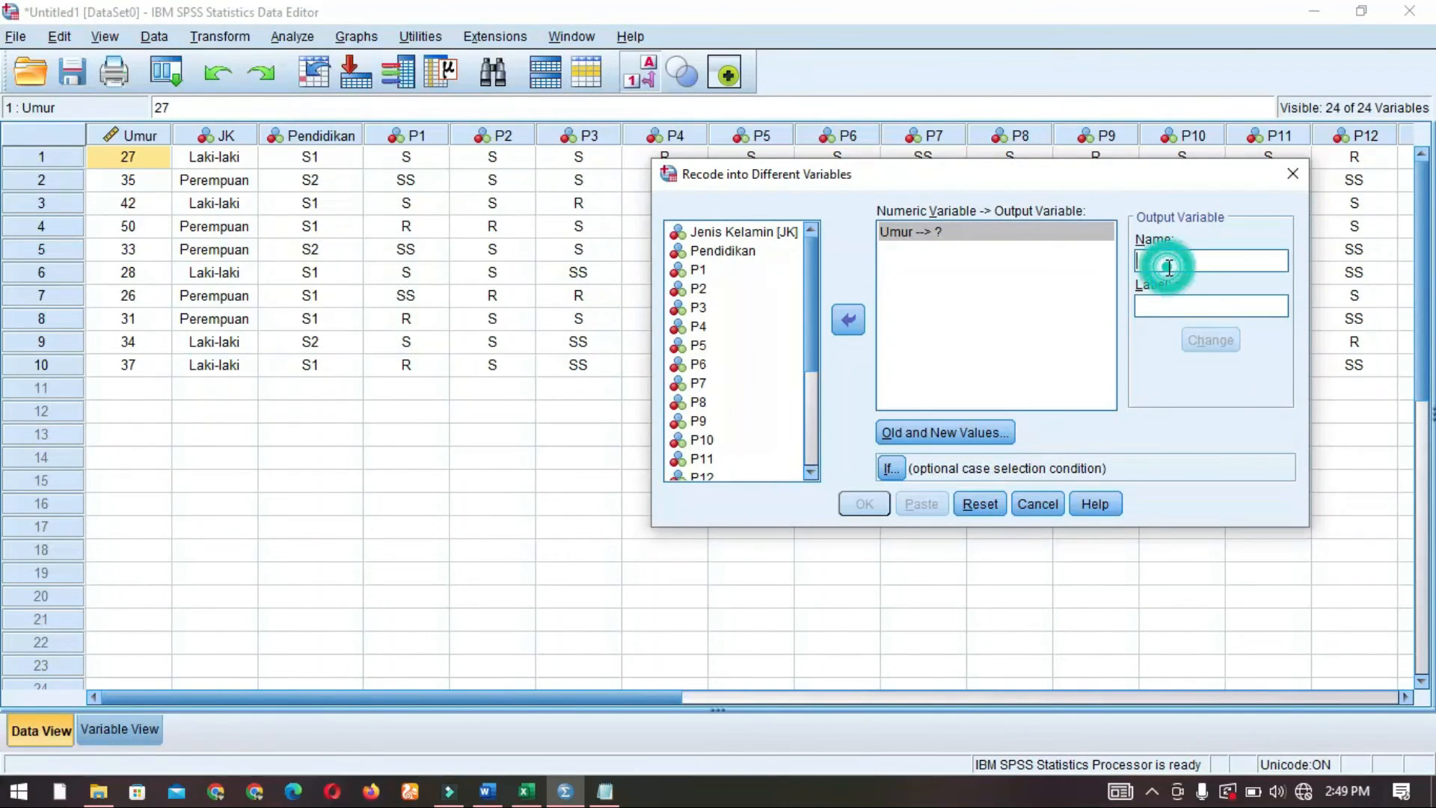
text(Usia)
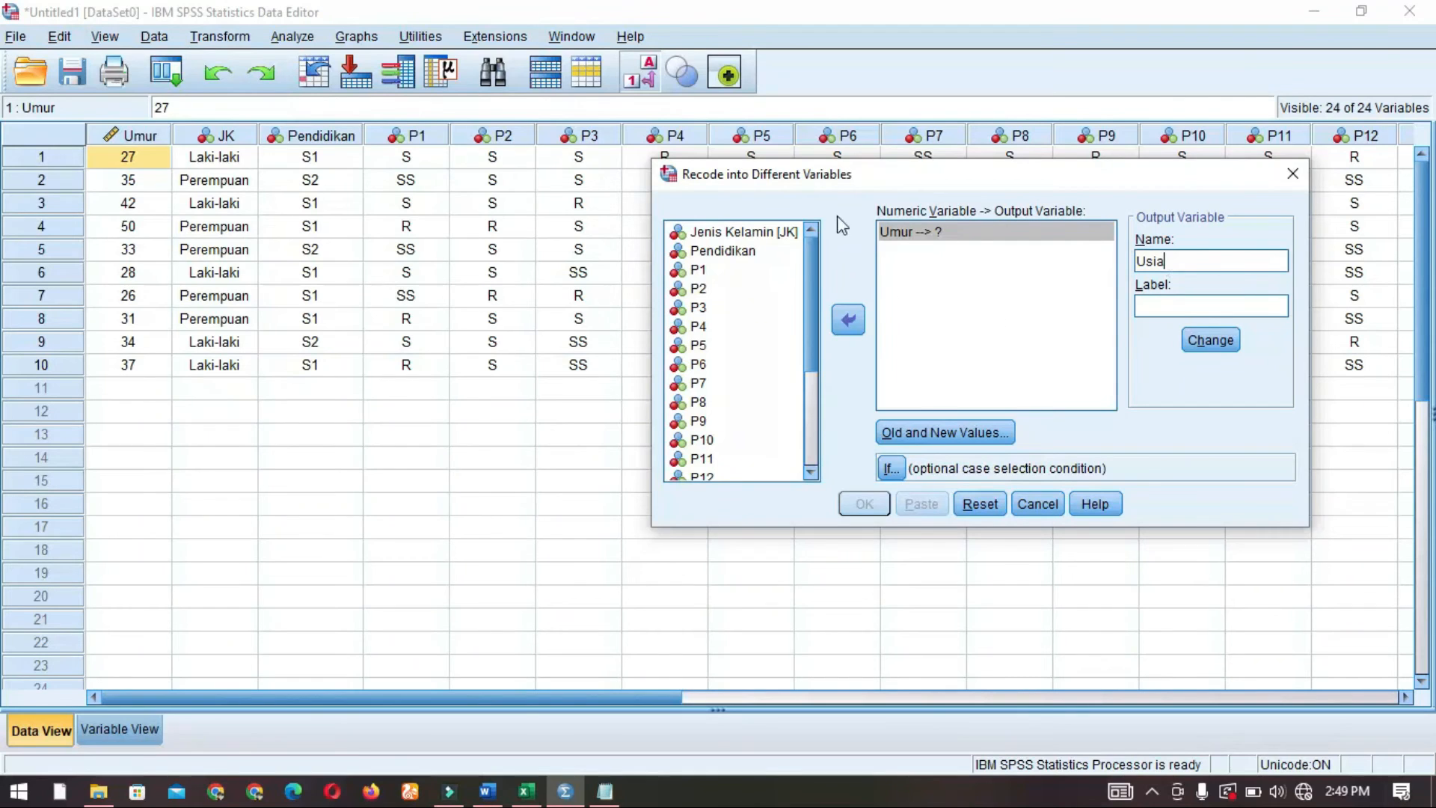
click(1210, 340)
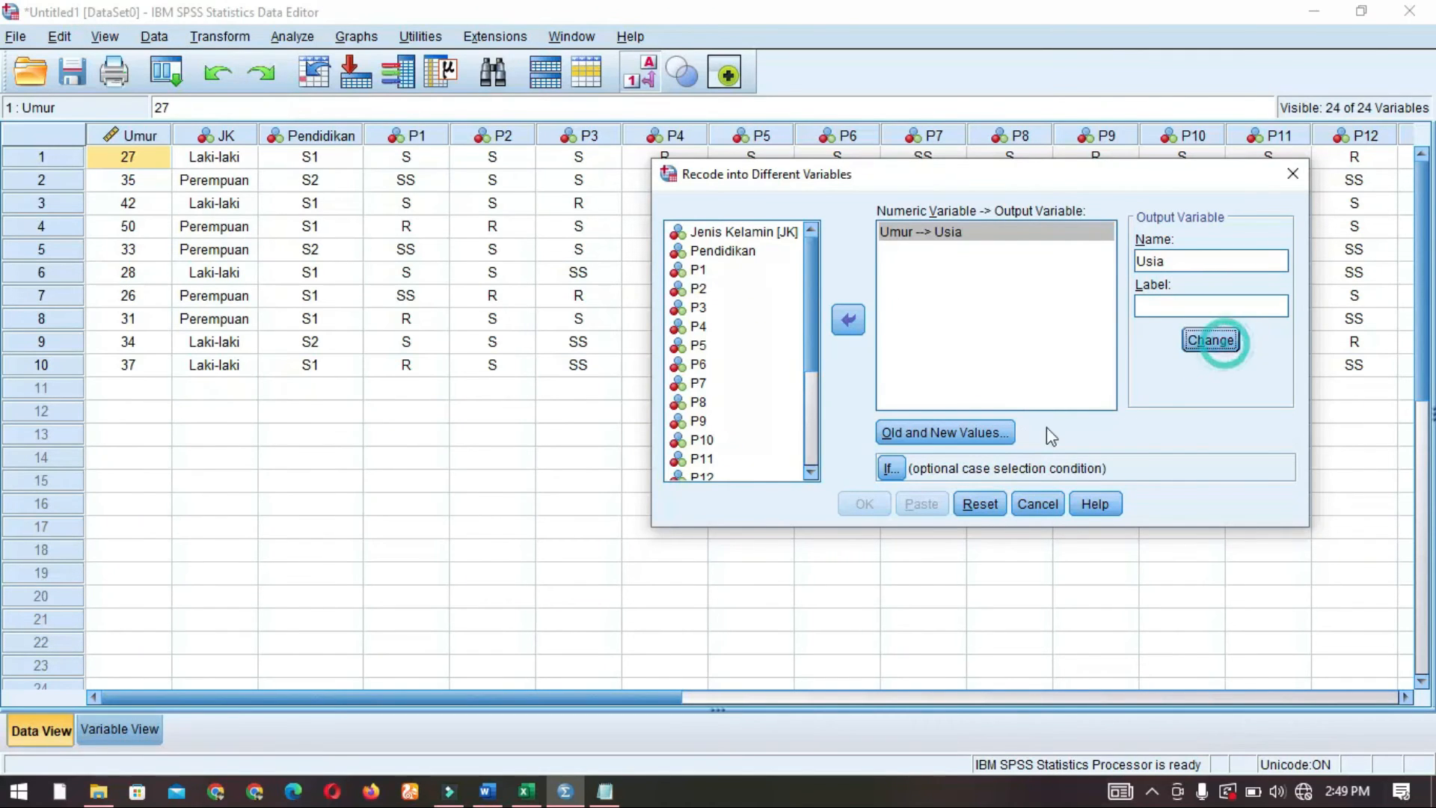
Define the recode rule that turns the age range 20 through 30 into the new value 1
click(977, 440)
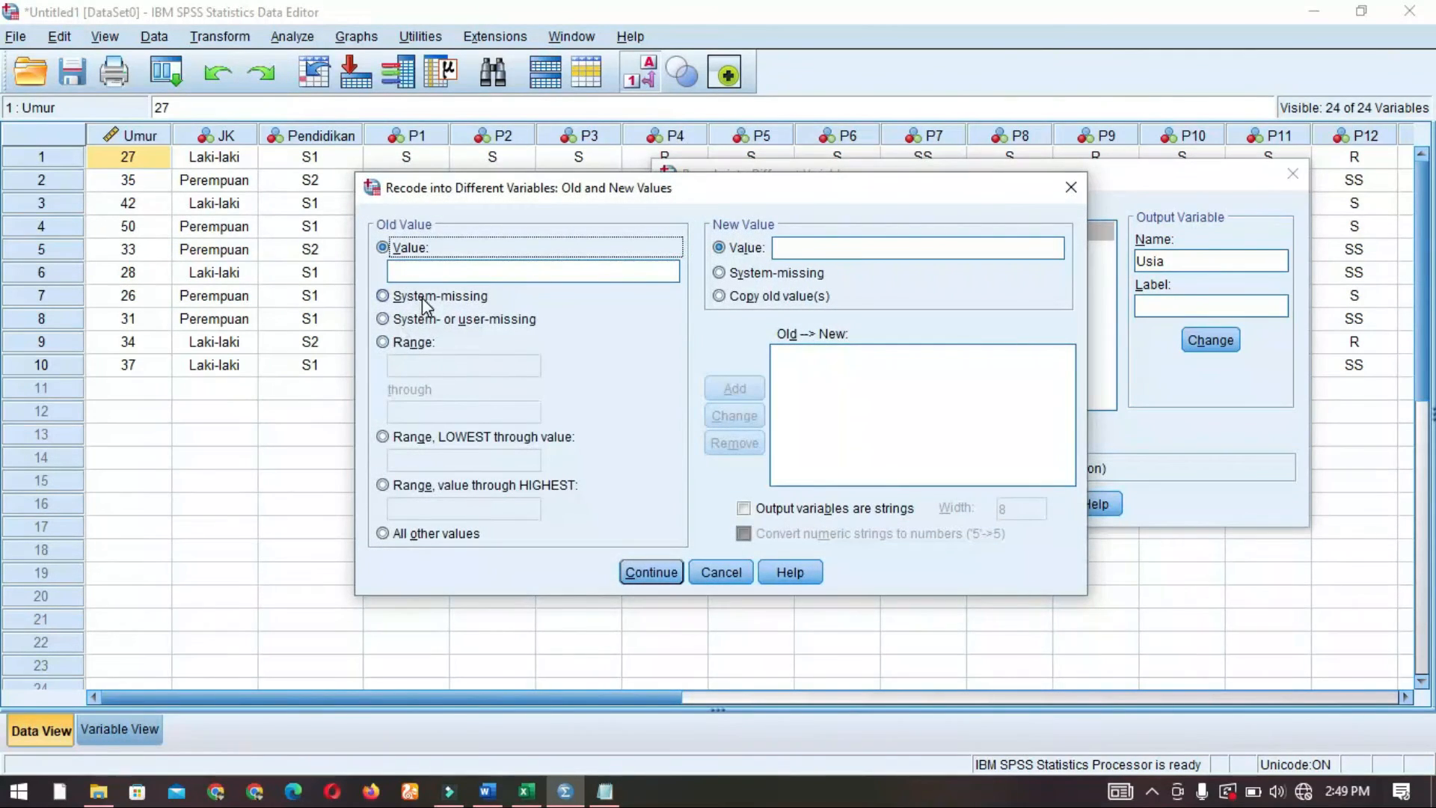
click(401, 344)
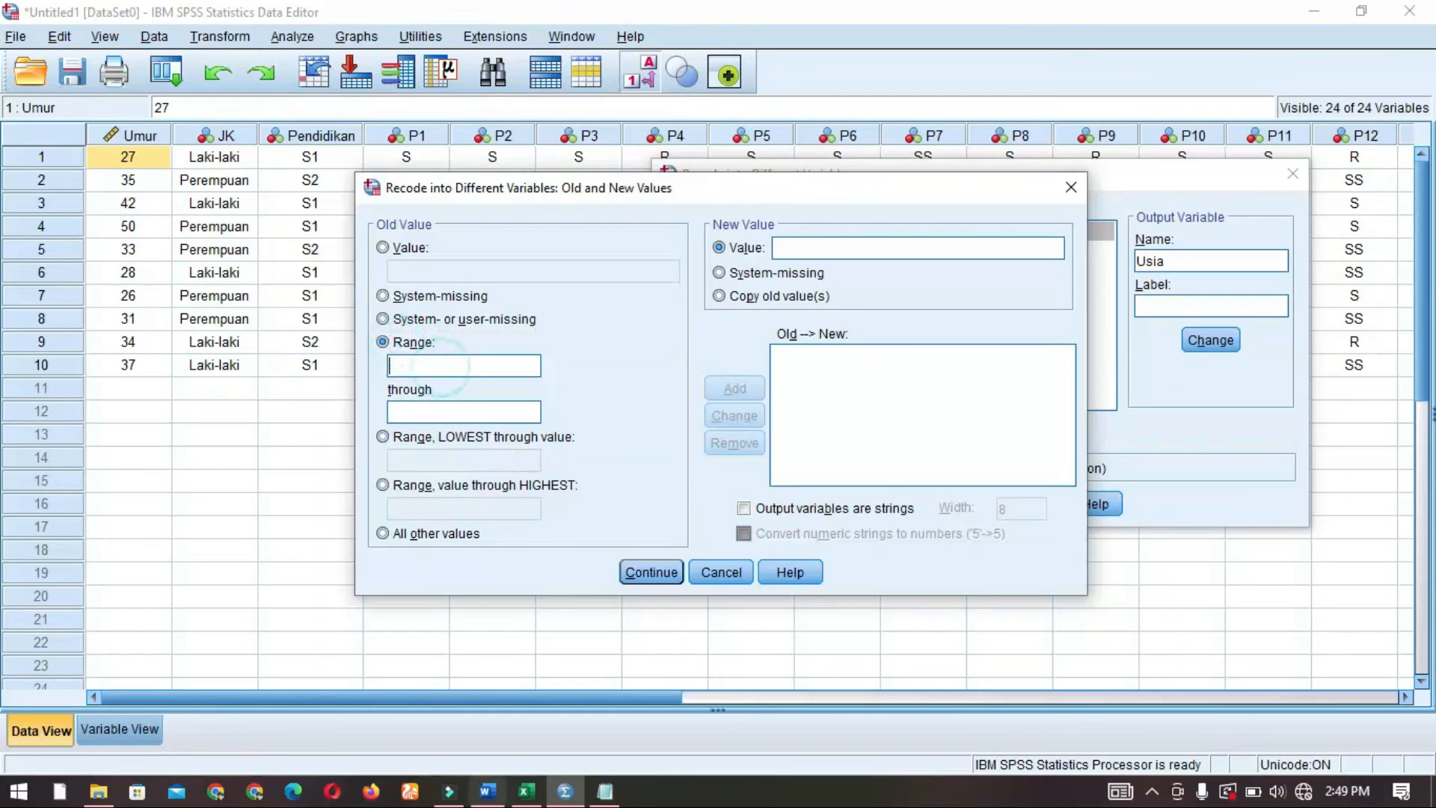
click(604, 791)
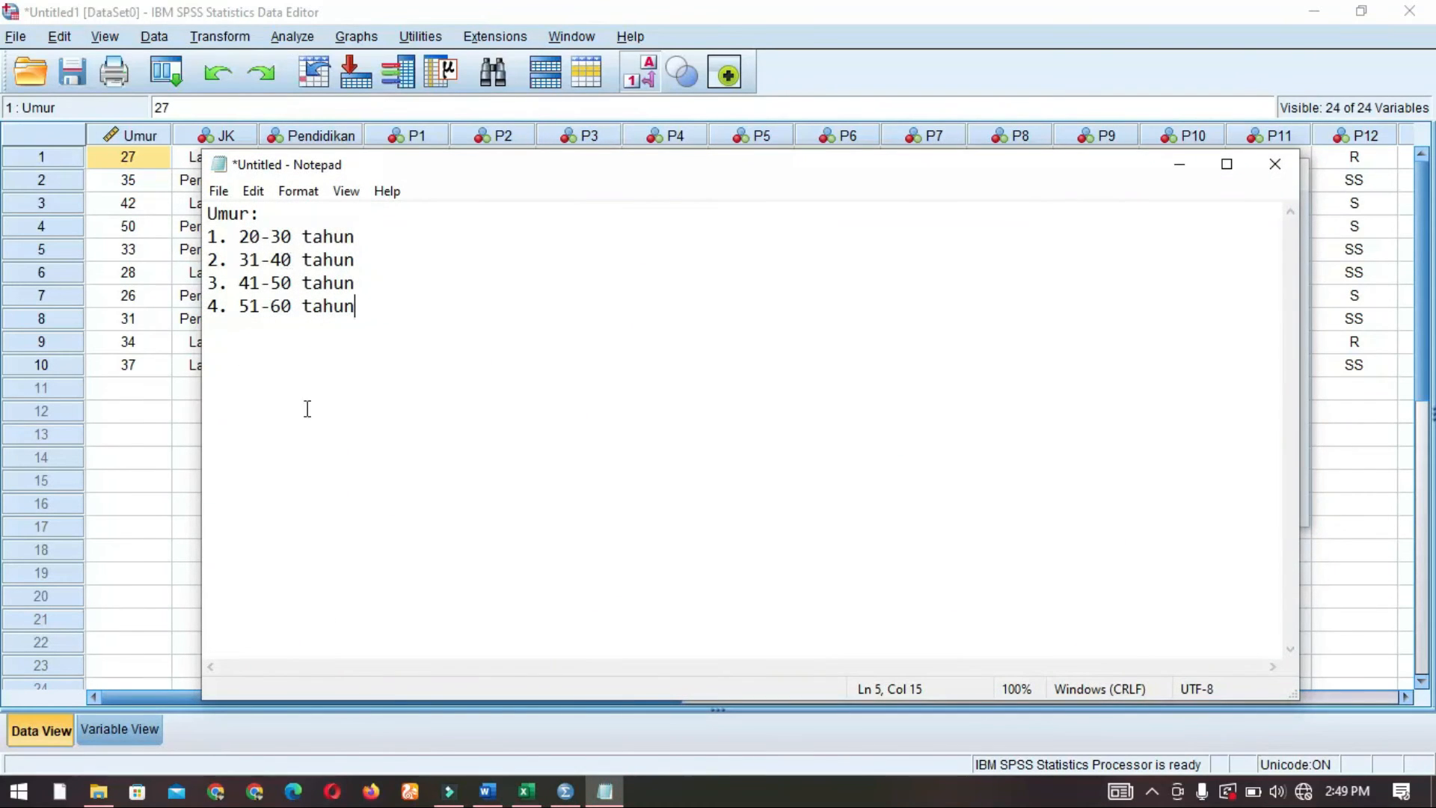
click(565, 791)
text(20)
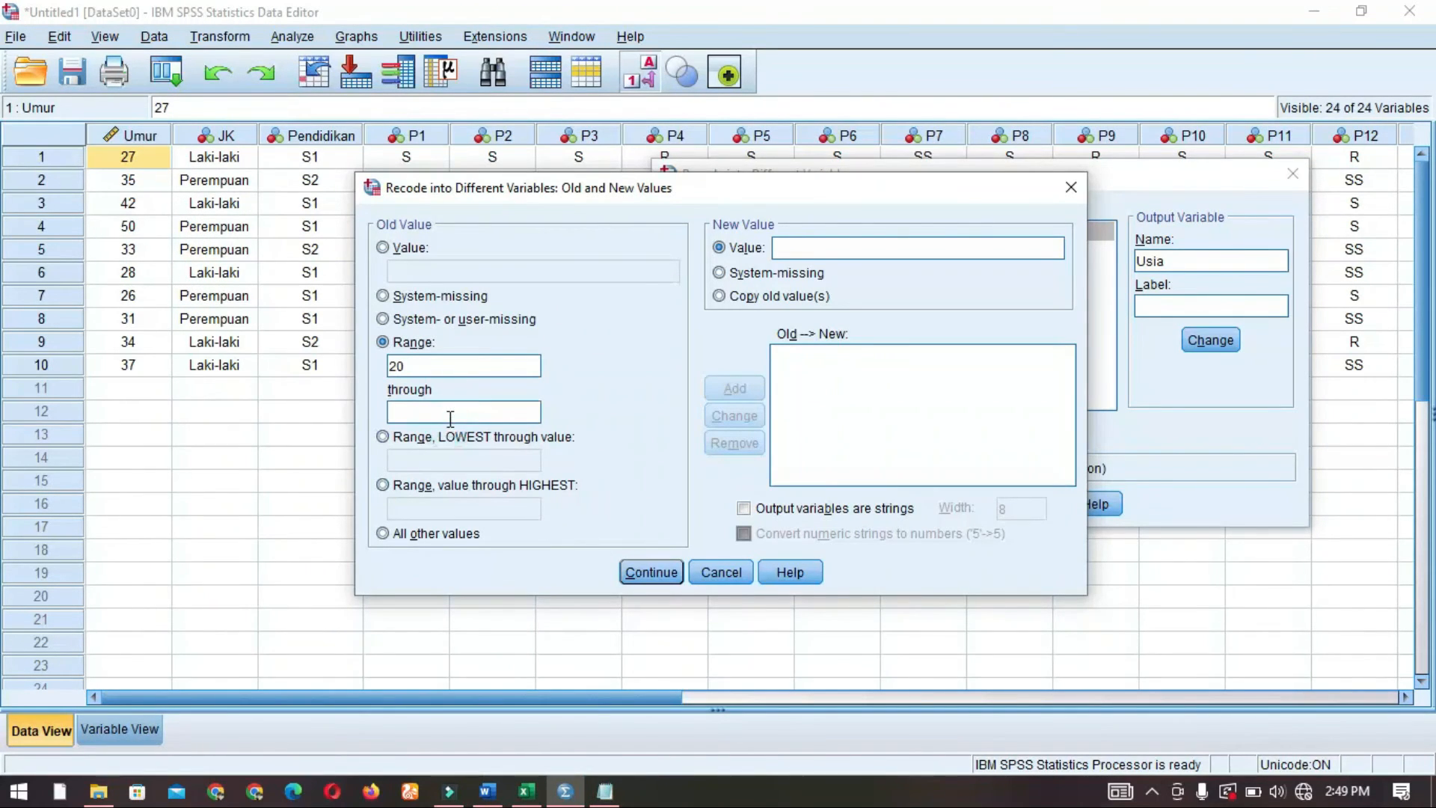
click(808, 238)
text(1)
click(725, 389)
Check the age groups in the note and add the rule recoding the range 31 through 40 as 2
click(605, 791)
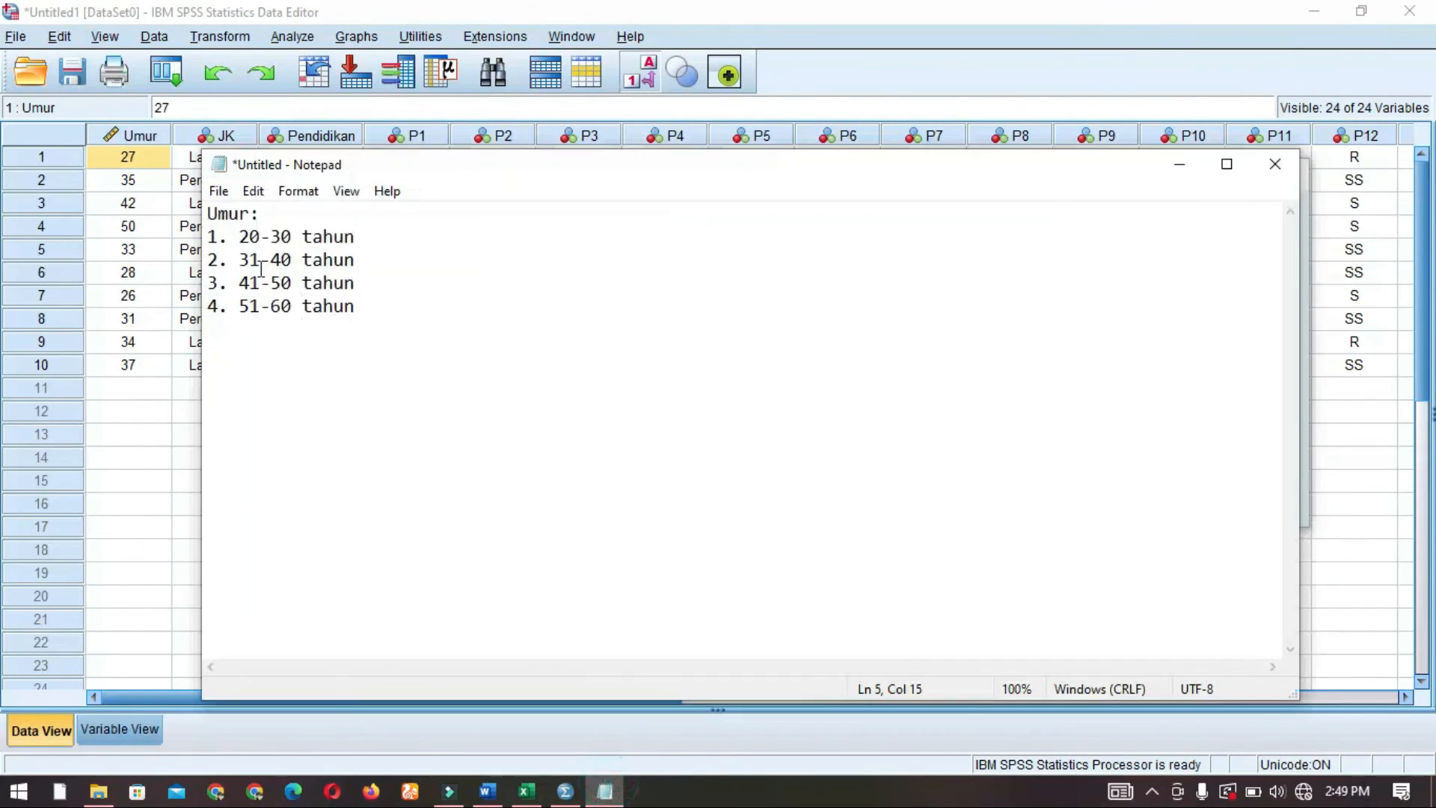
click(565, 792)
click(445, 364)
text(31)
click(426, 410)
text(40)
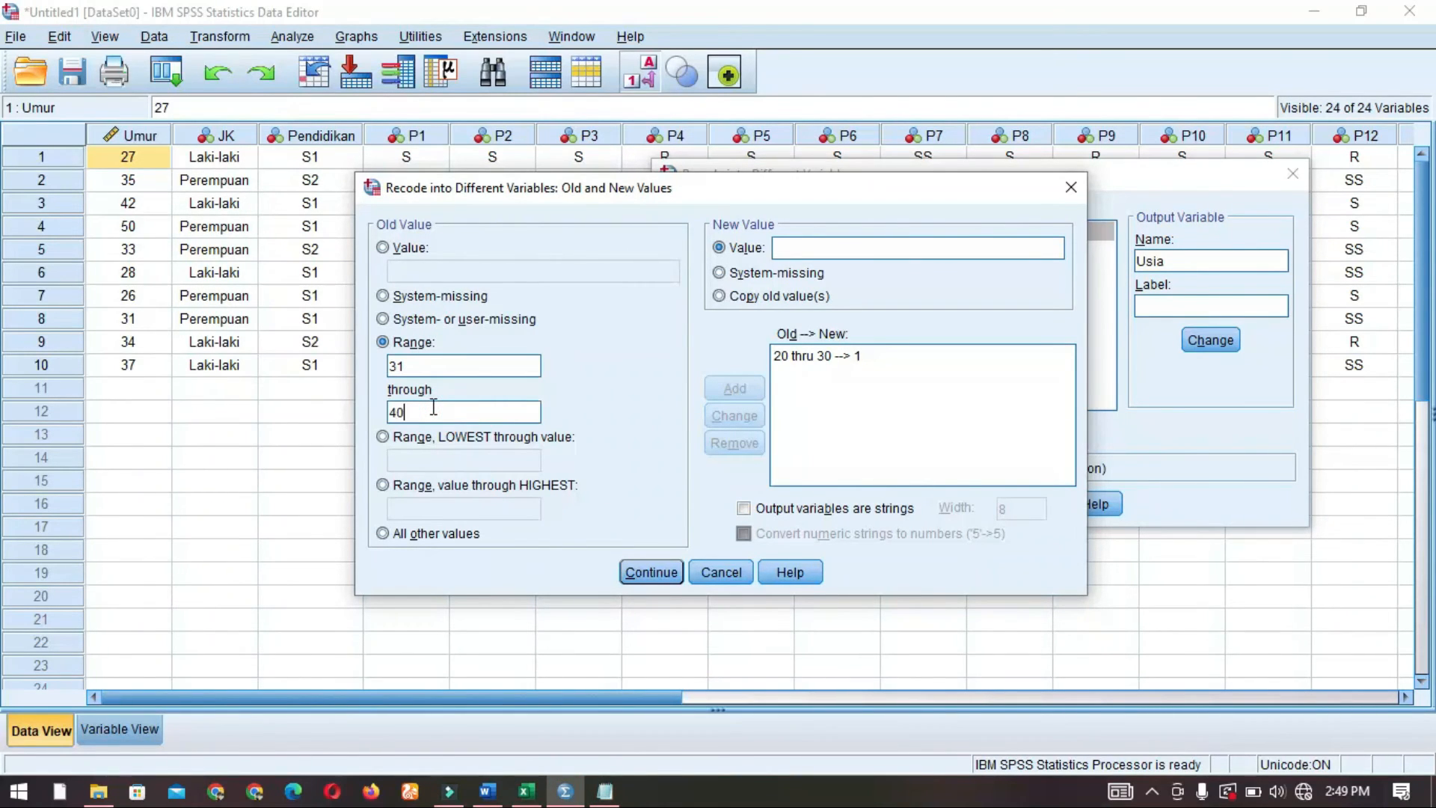
click(784, 238)
text(2)
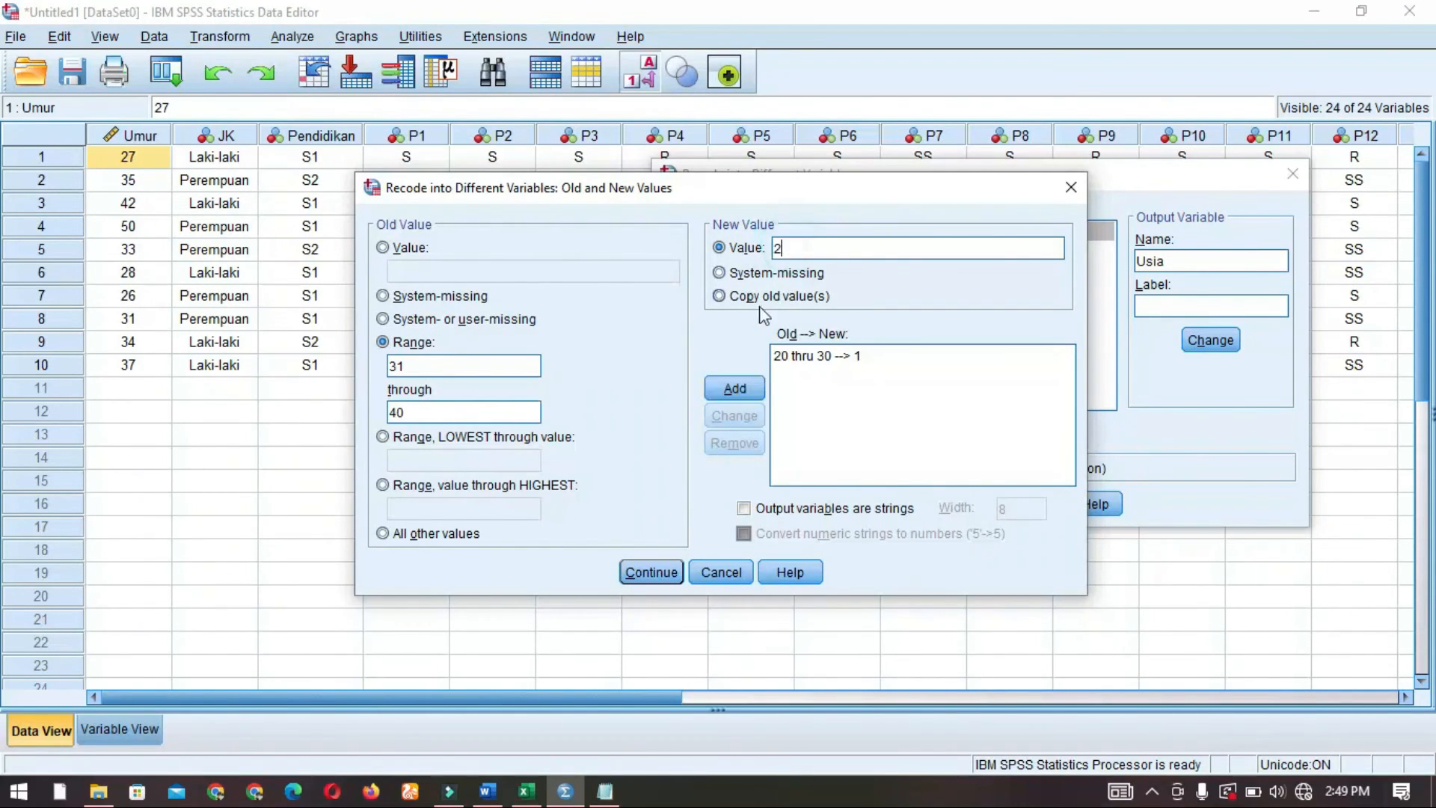
click(740, 388)
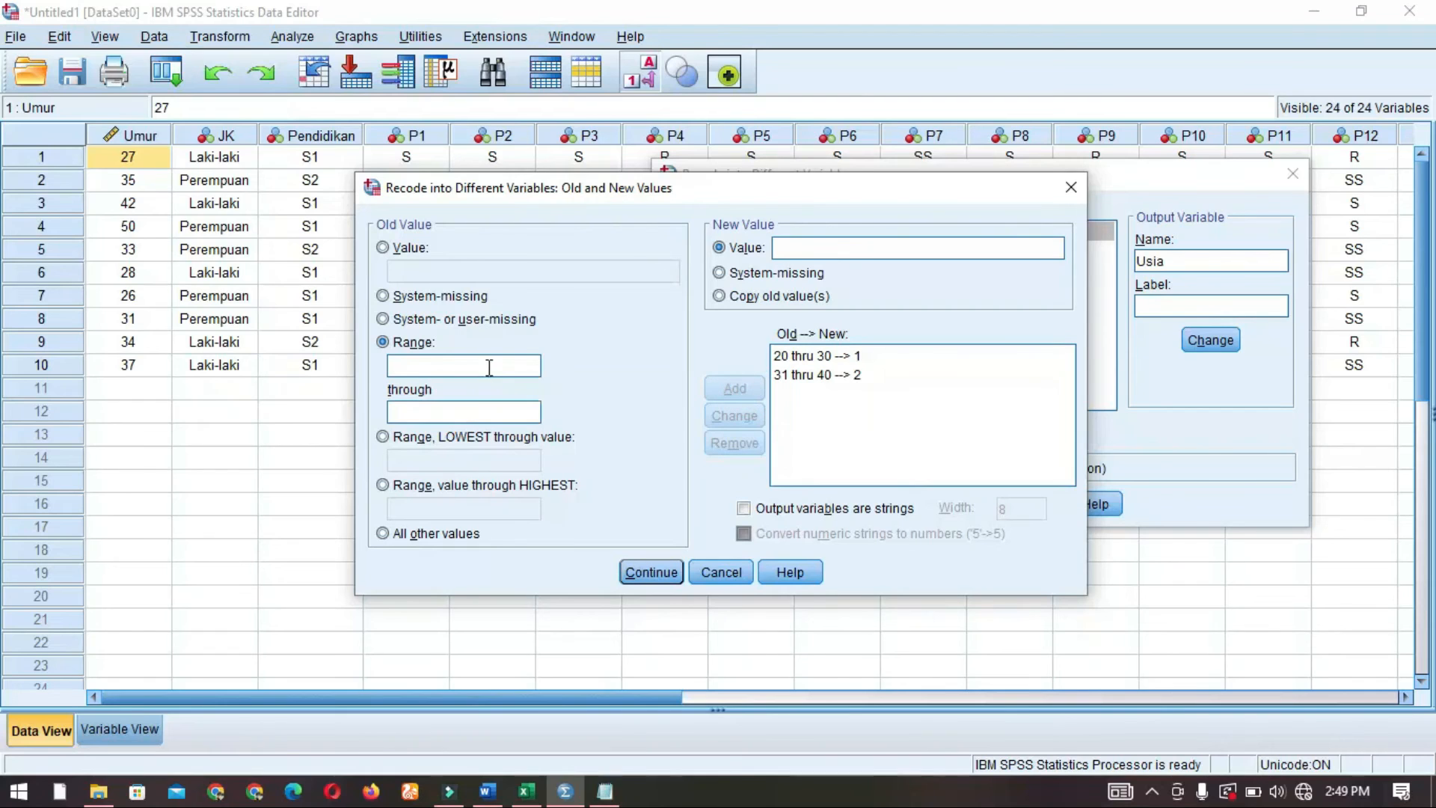
Add the rule recoding the range 41 through 50 as 3
click(445, 362)
text(41)
click(458, 404)
text(50)
click(839, 247)
text(3)
click(734, 388)
Add the rule recoding the range 51 through 60 as 4
click(482, 364)
text(51)
click(476, 409)
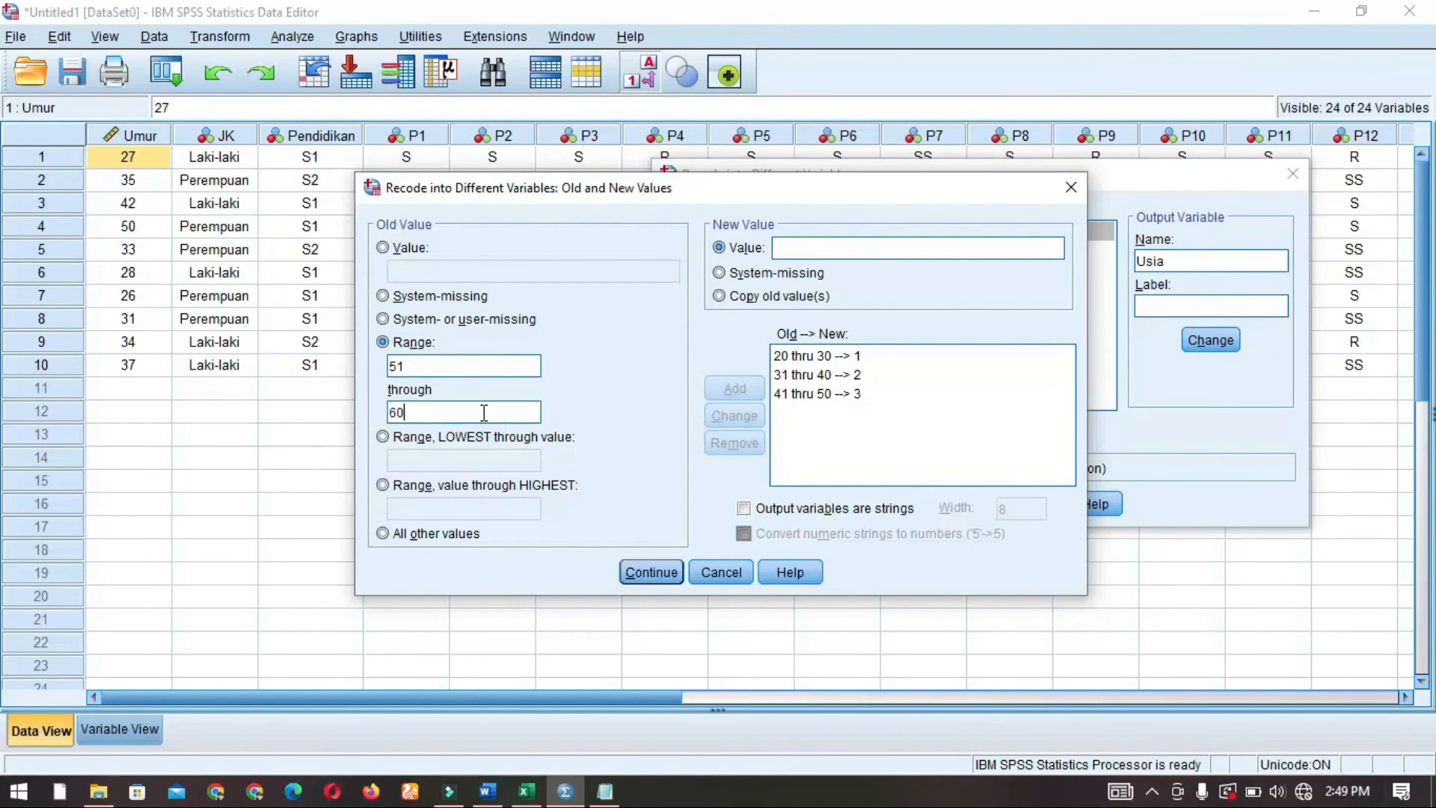
text(60)
click(805, 243)
text(4)
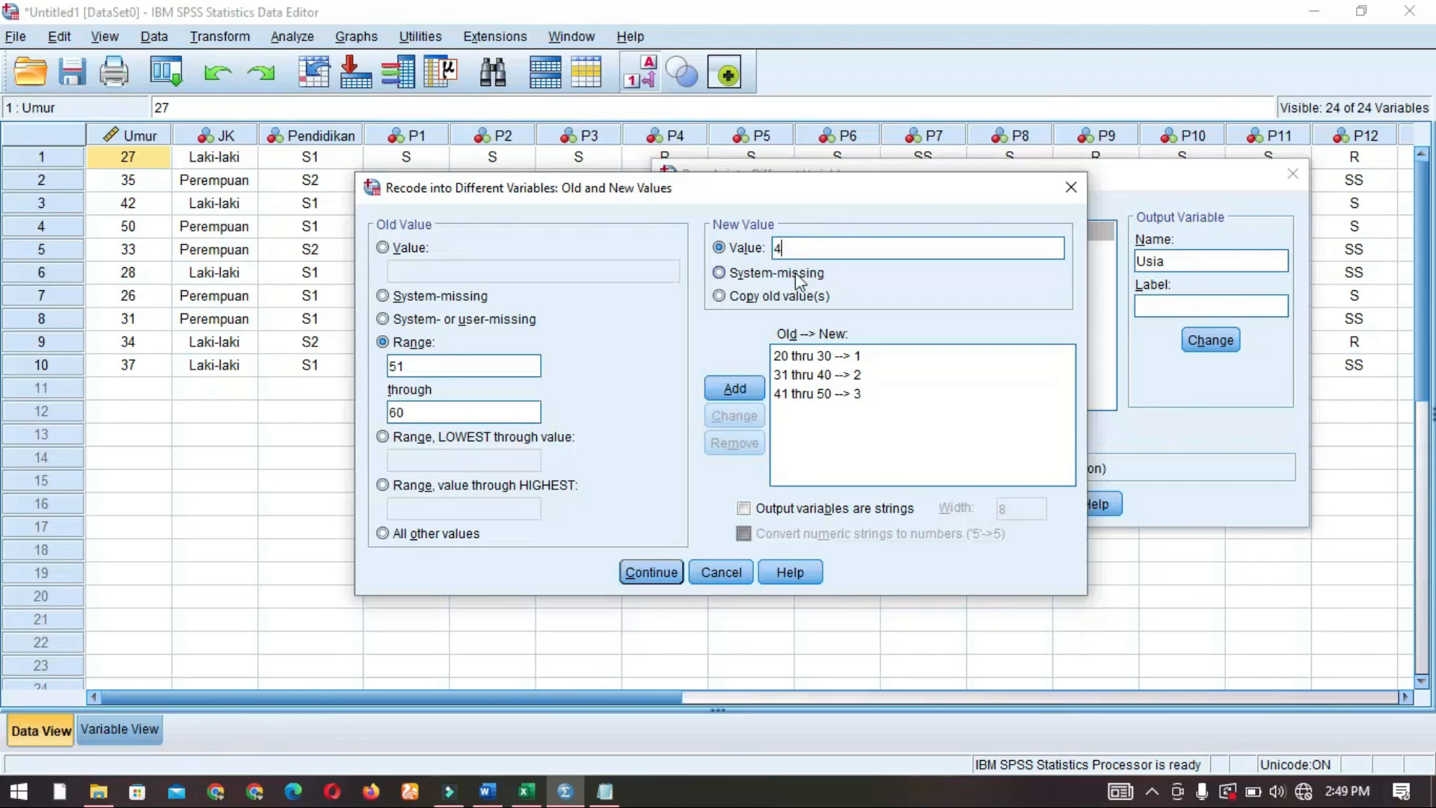
click(733, 391)
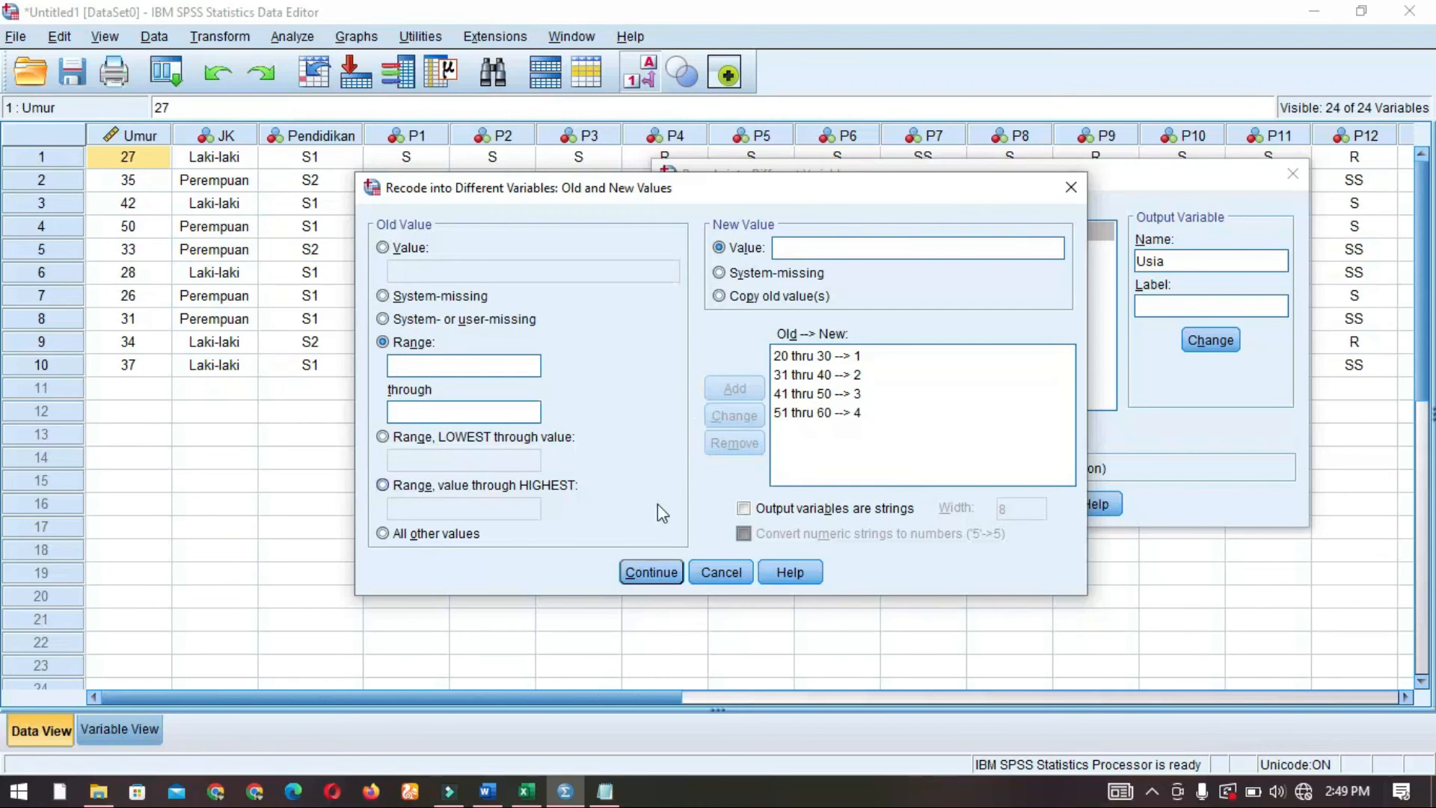
Run the recode of Umur into Usia and close the resulting output log without saving it
click(649, 572)
click(861, 504)
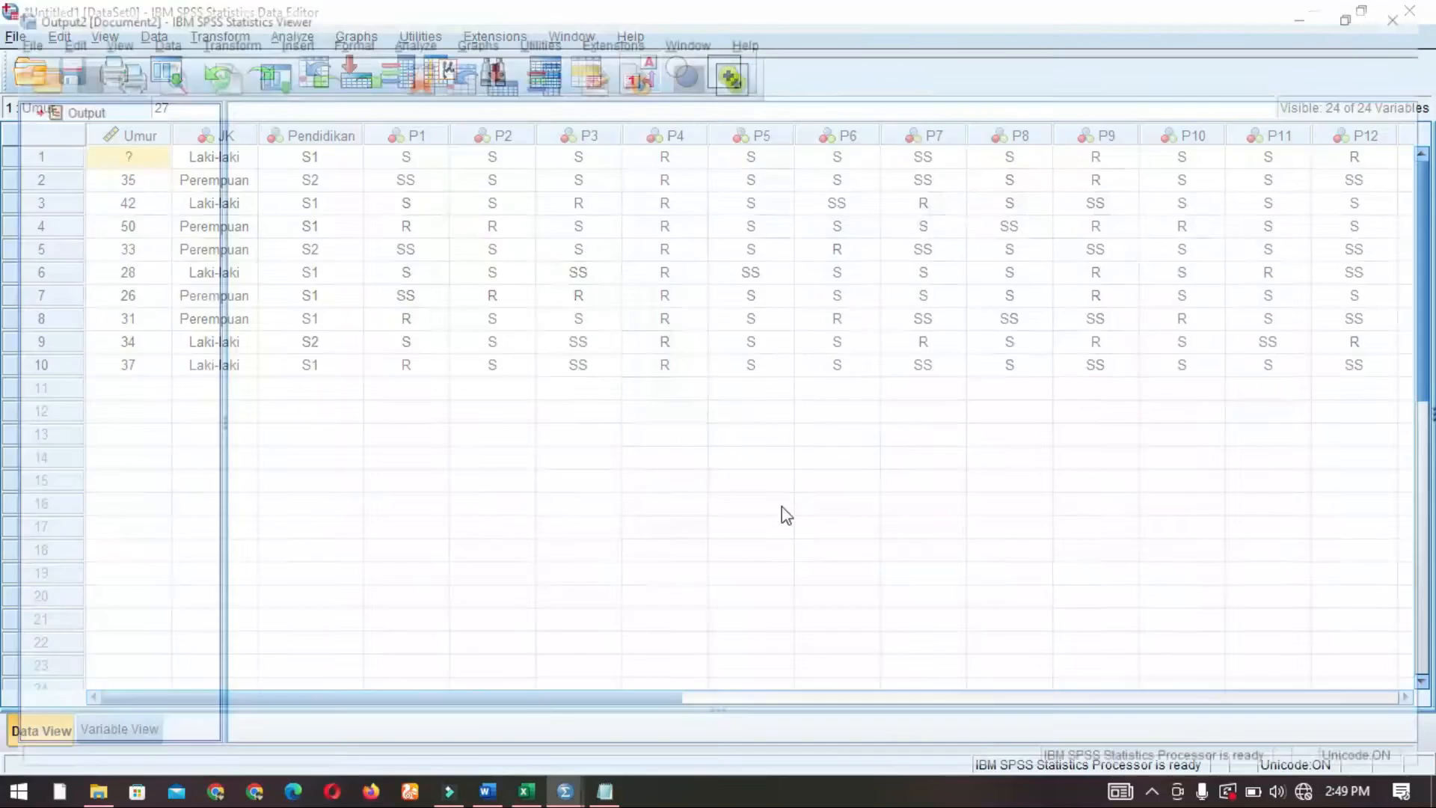
click(1410, 11)
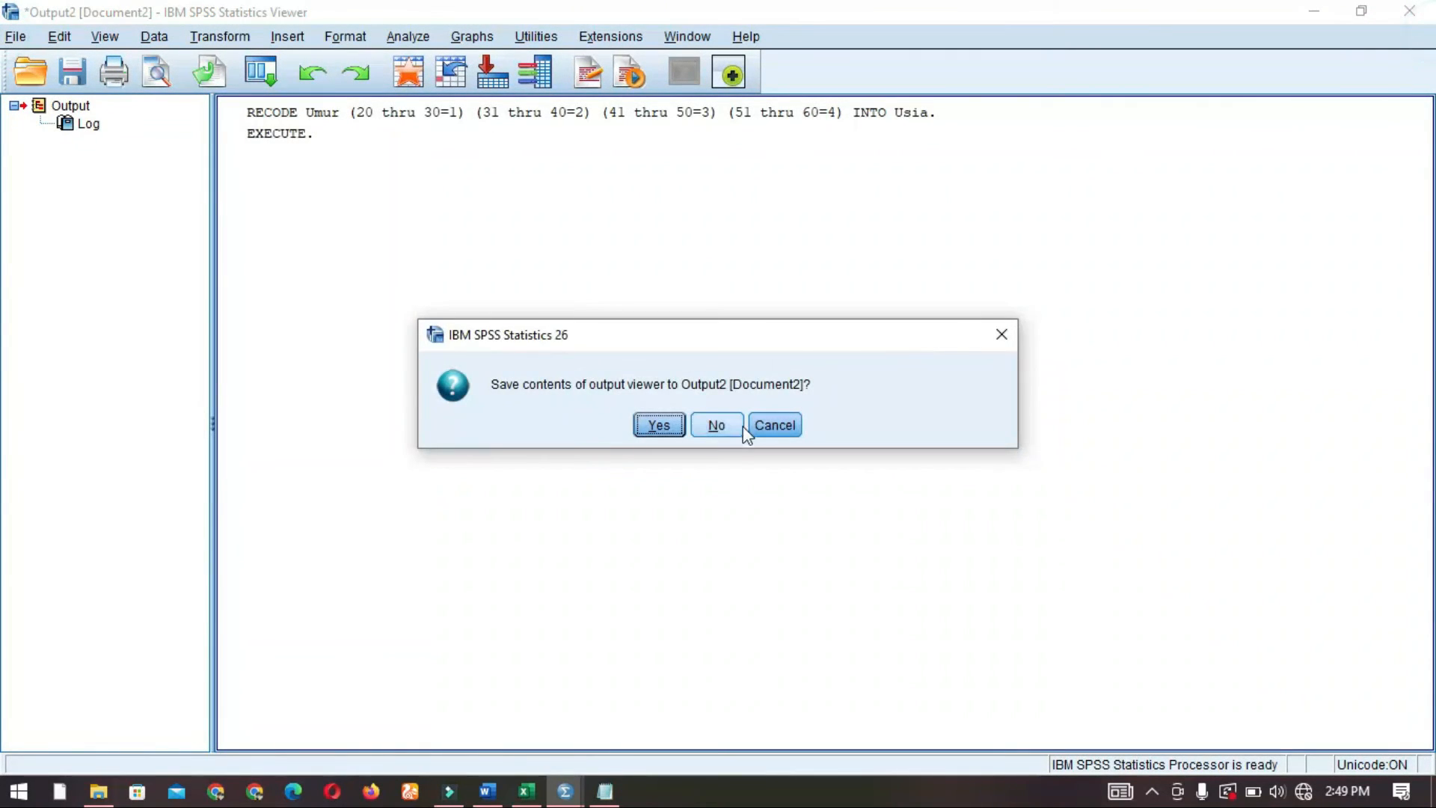
click(743, 428)
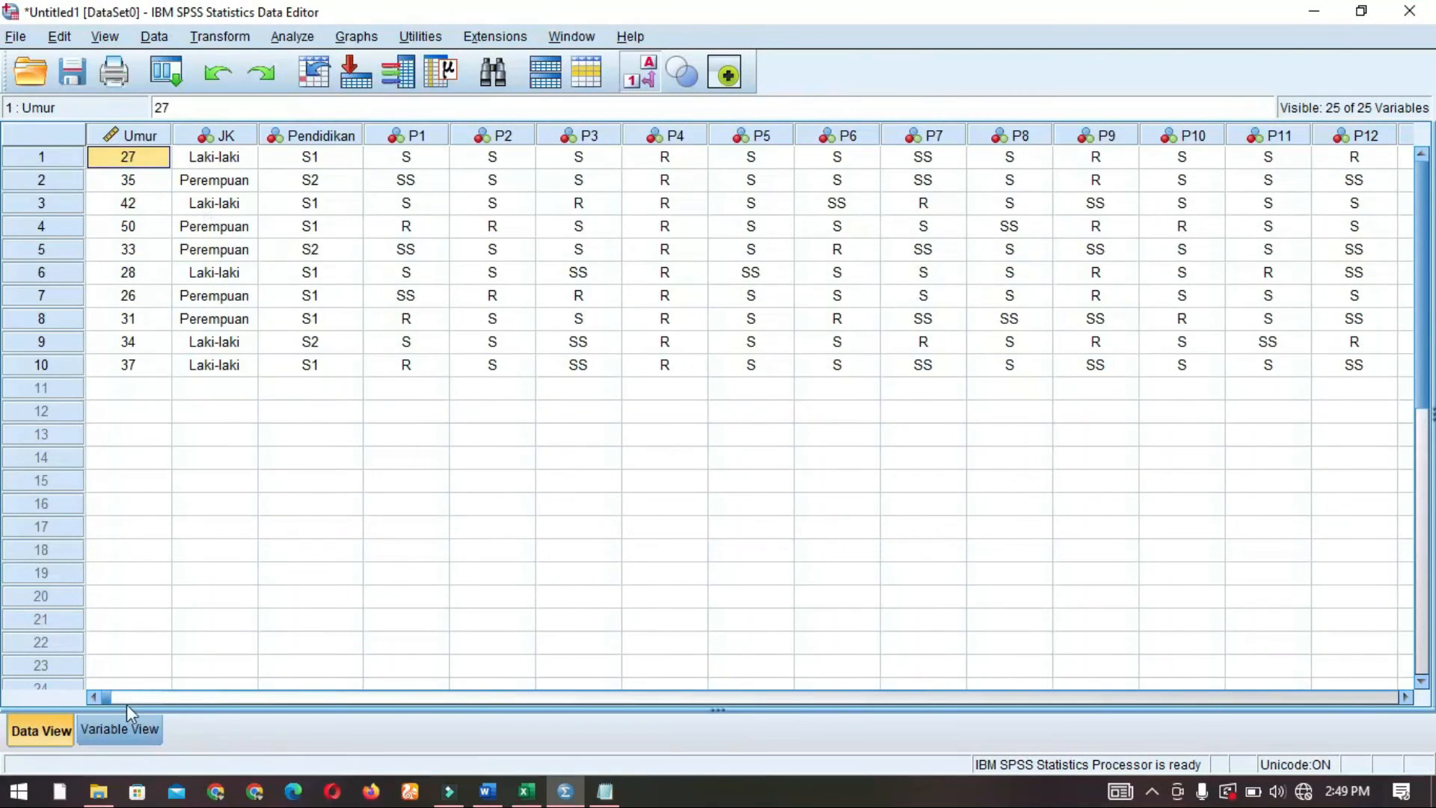
Check the new Usia column and move the Usia variable directly below Umur in the variable list
click(222, 698)
click(949, 158)
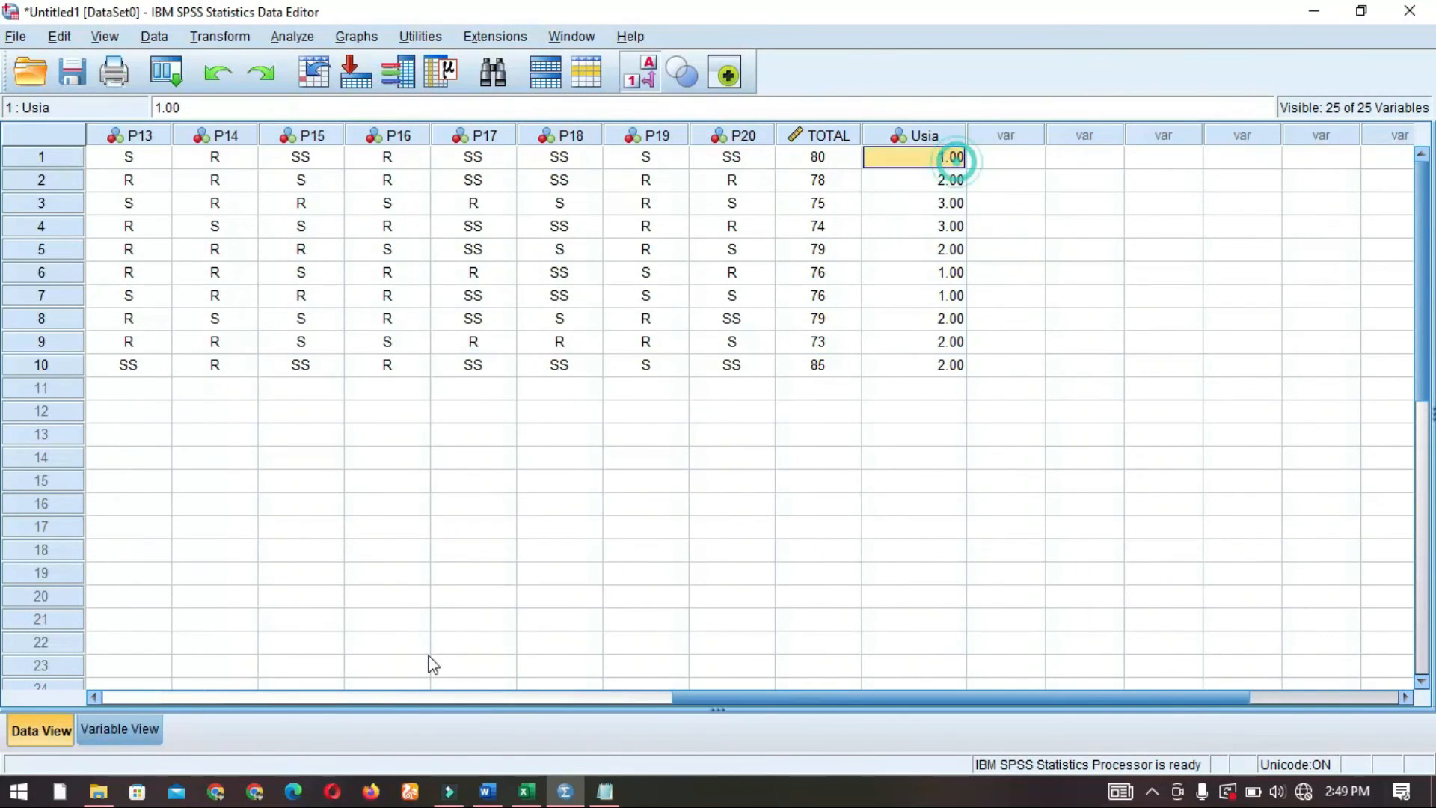
click(119, 729)
scroll(110, 518, down, 2)
scroll(111, 519, down, 2)
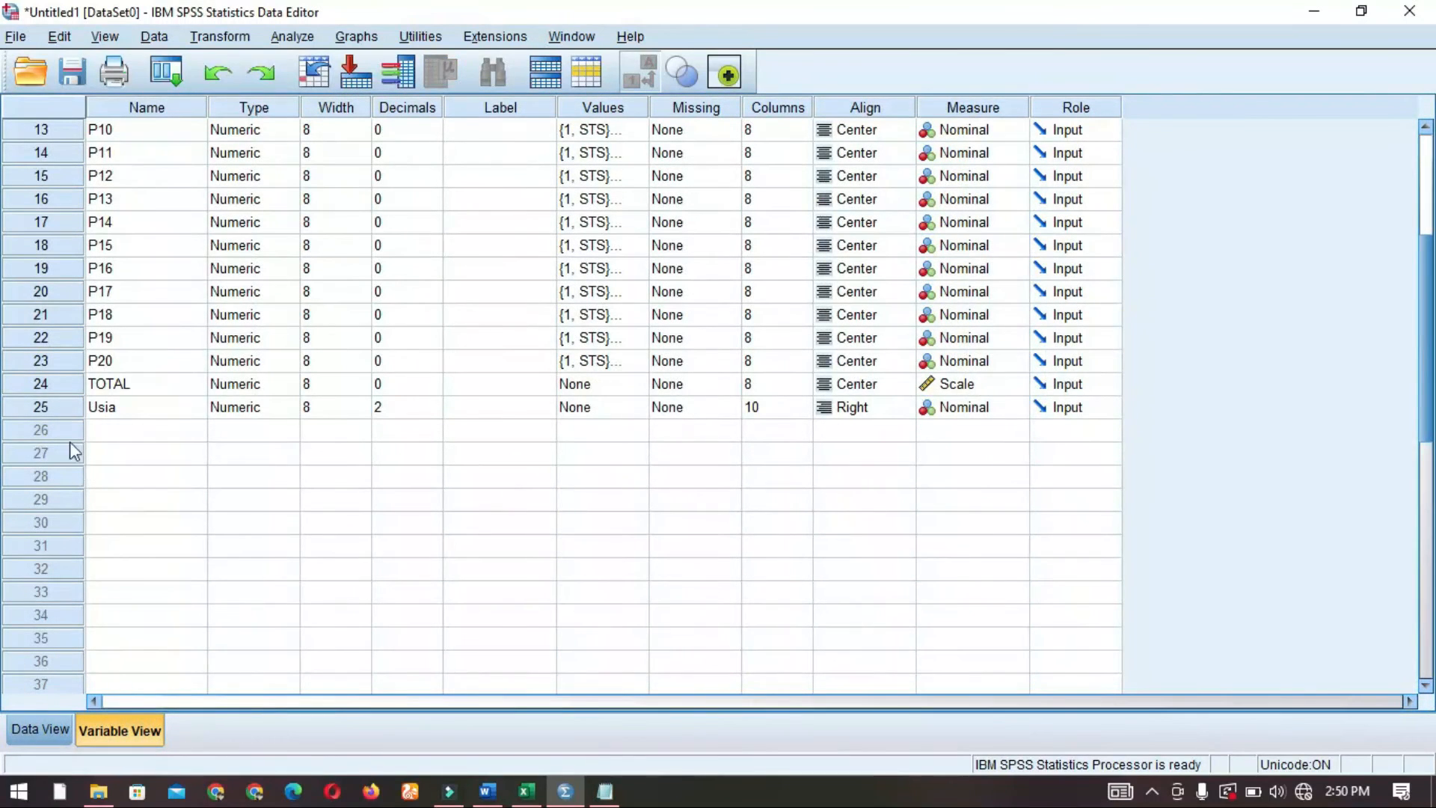
click(64, 407)
scroll(64, 416, up, 3)
scroll(68, 598, up, 1)
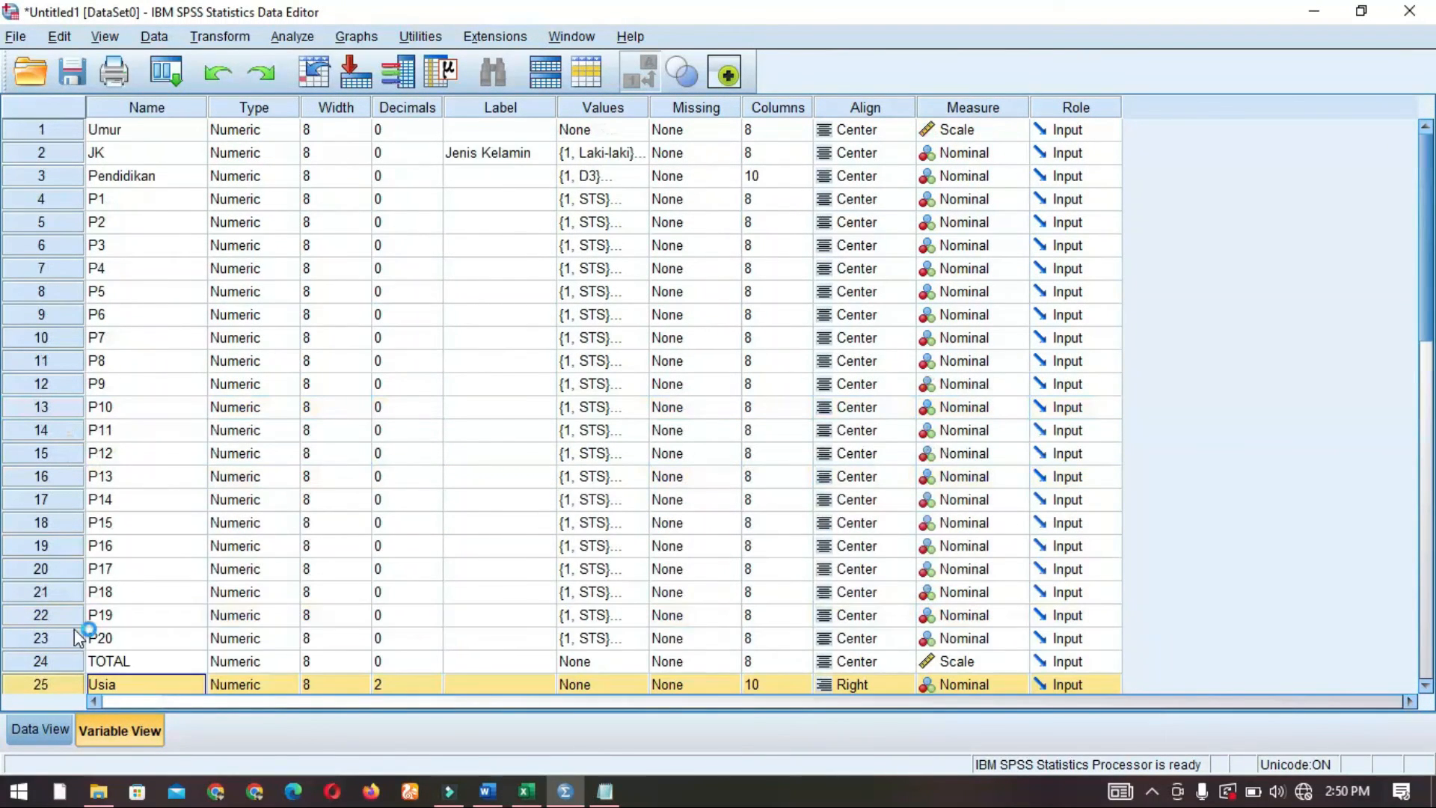
drag(47, 681, 39, 156)
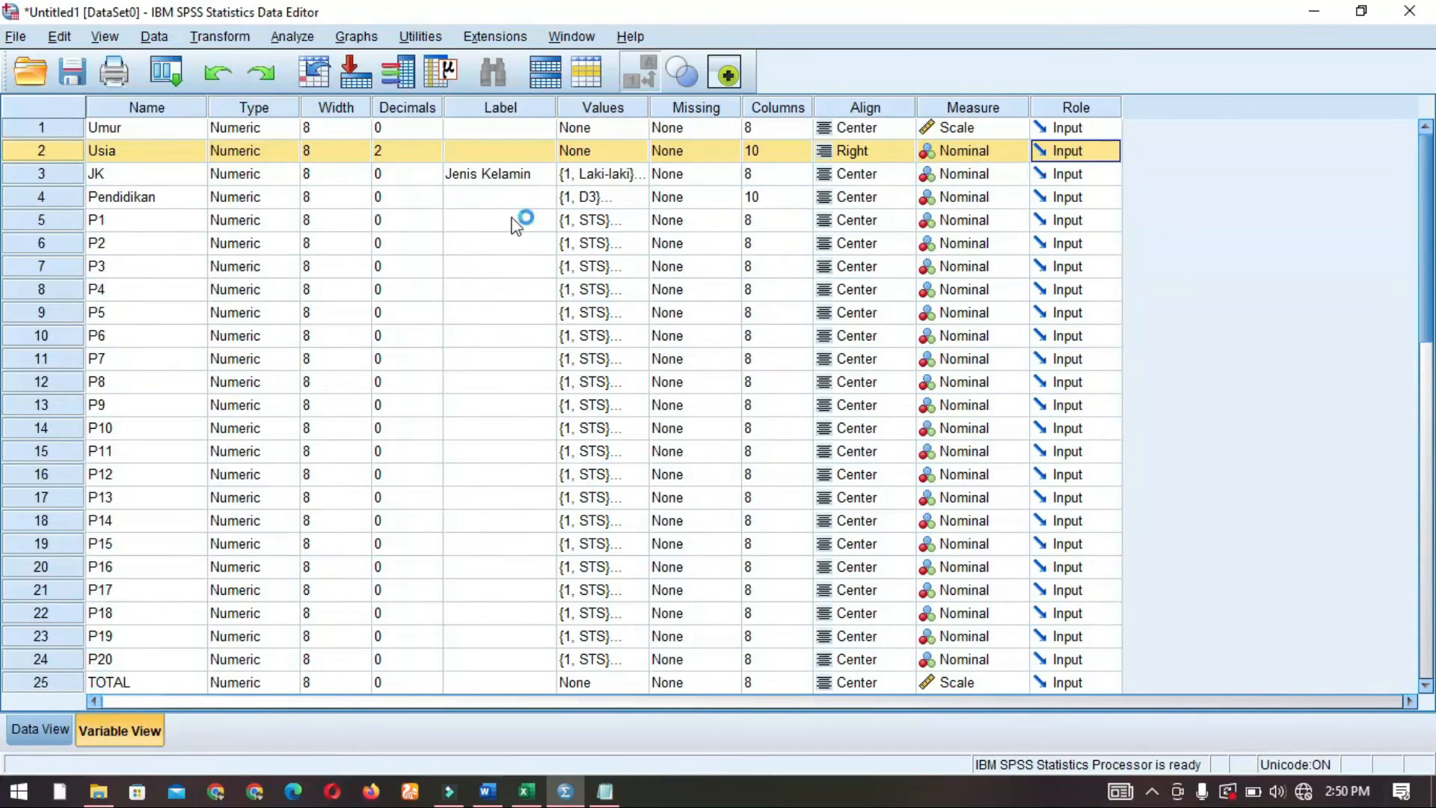
Set the decimals of the Usia variable to 0 and check its recoded values in the data
click(434, 154)
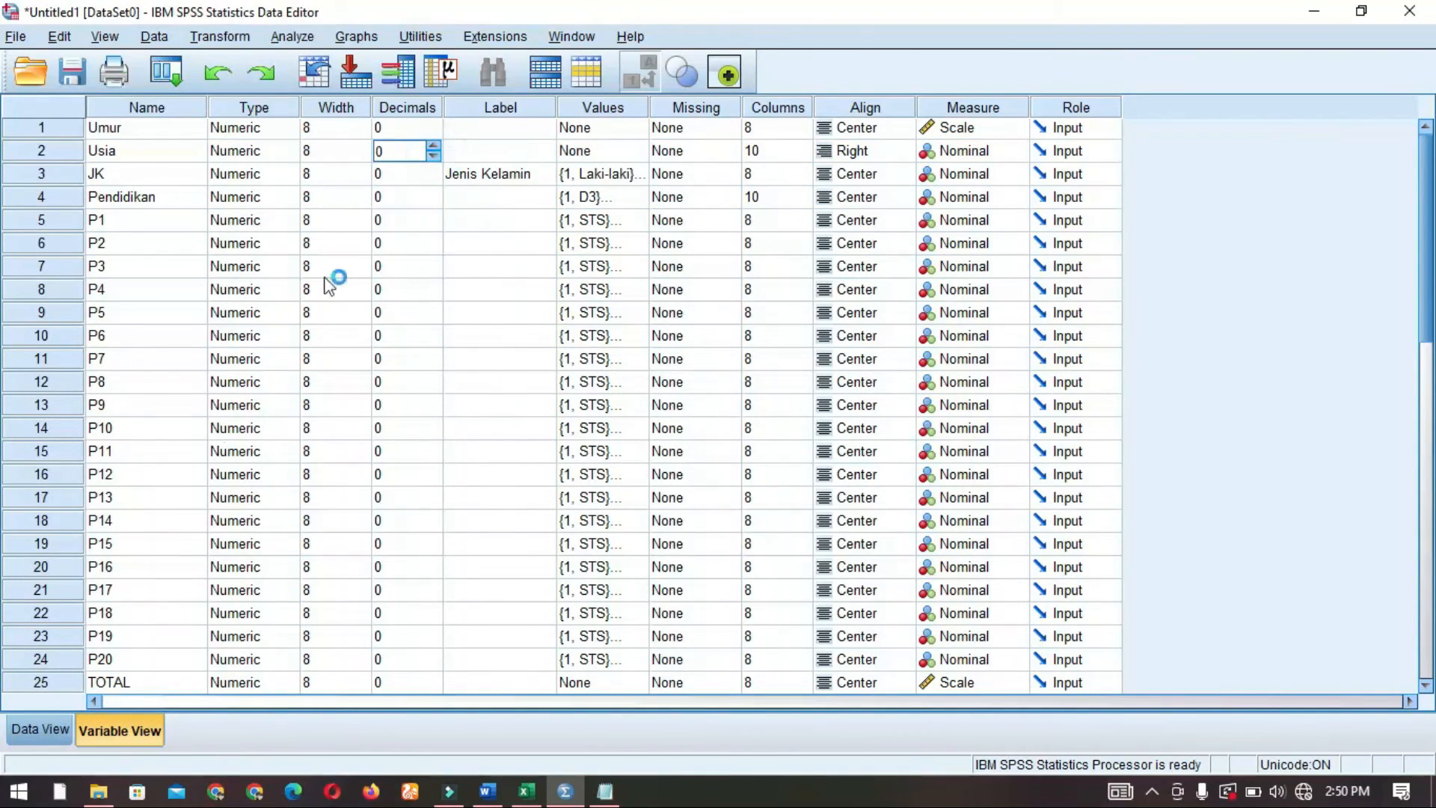
click(37, 730)
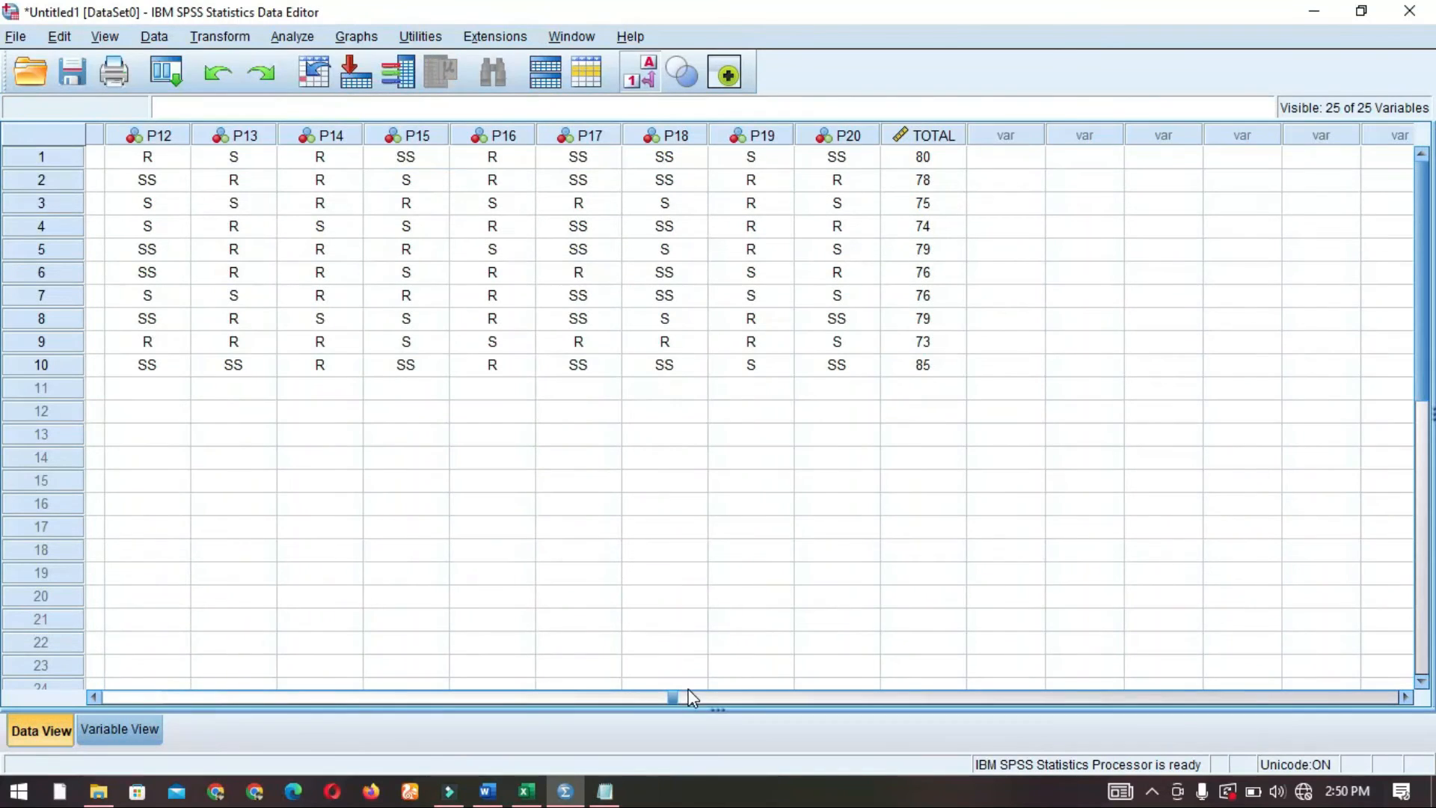
click(552, 694)
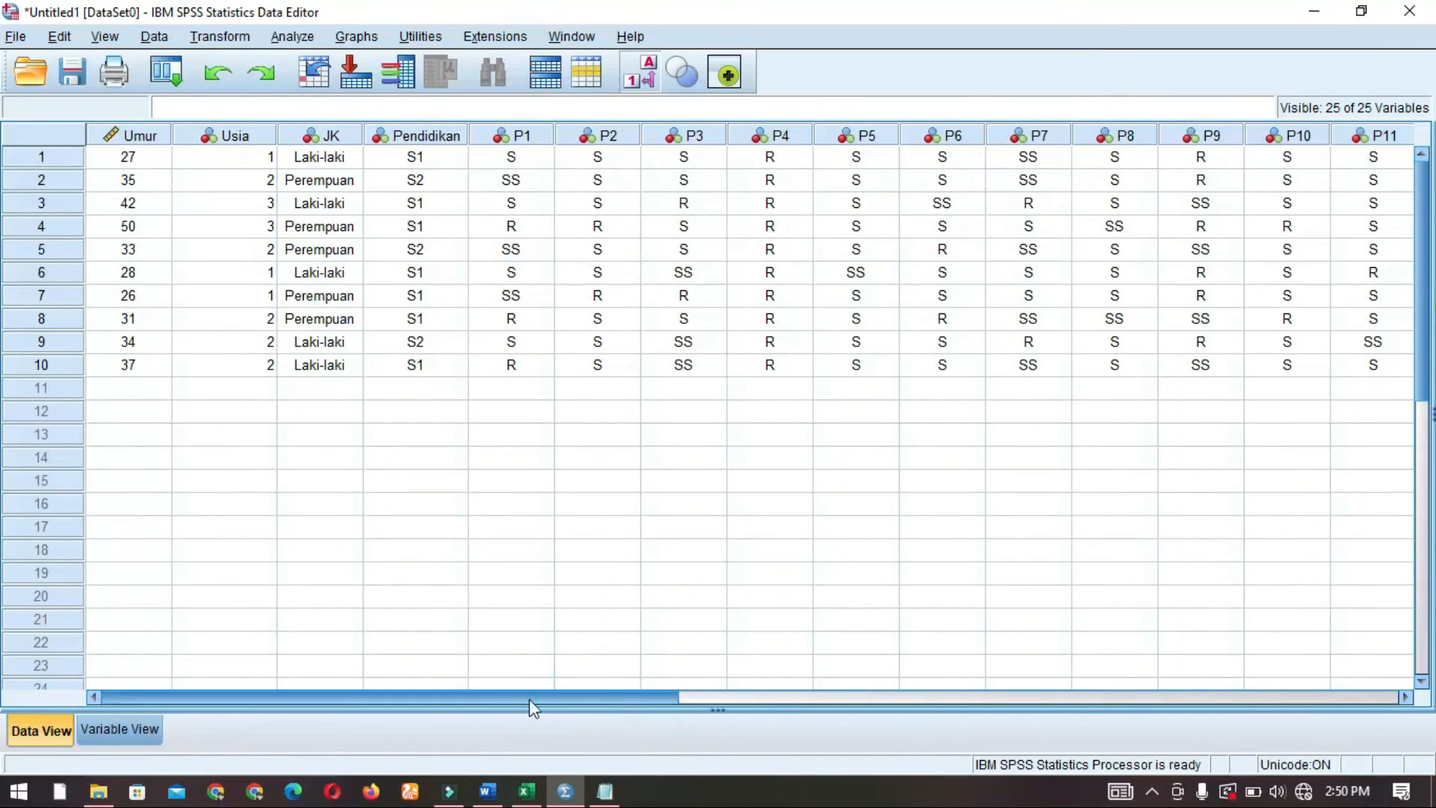
click(250, 183)
drag(250, 155, 289, 362)
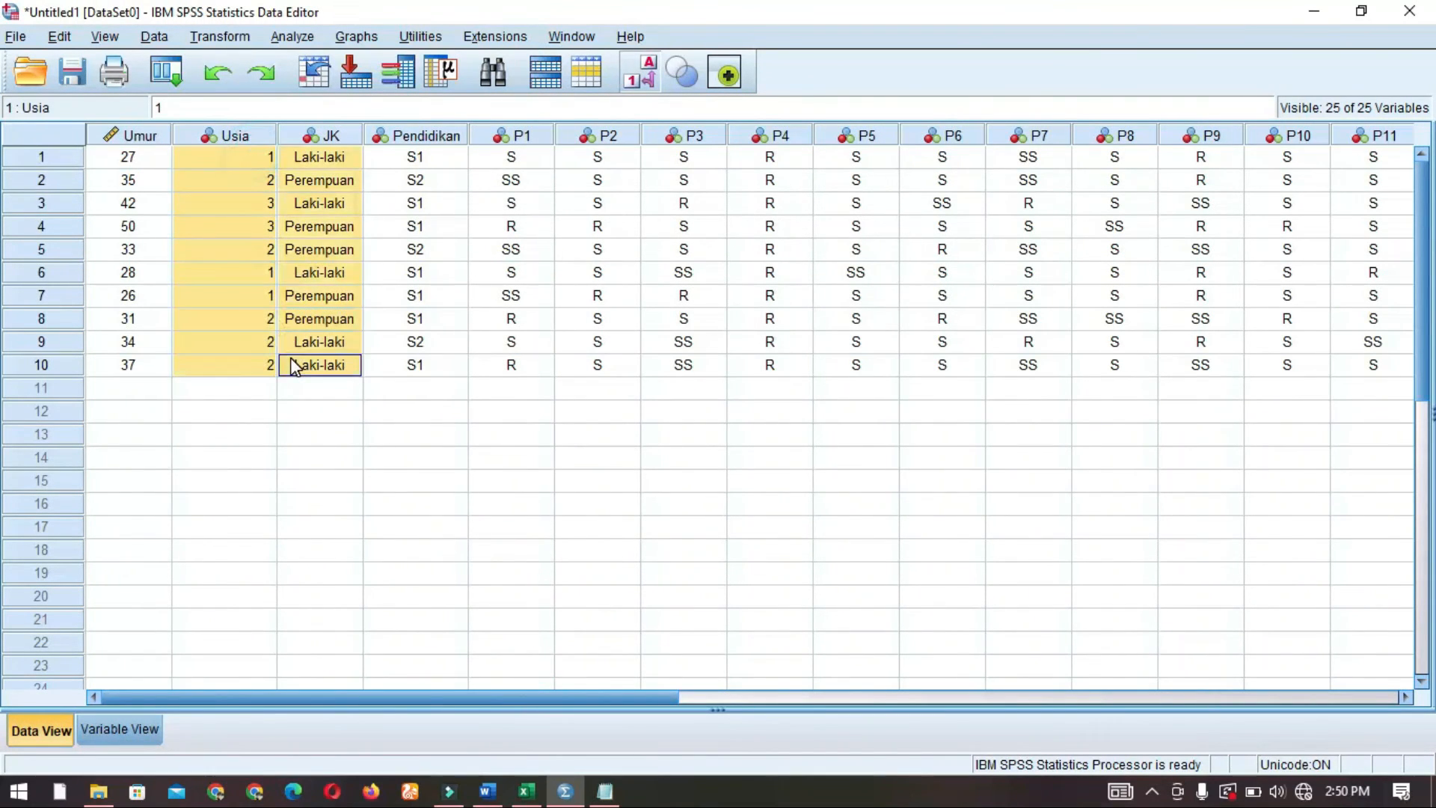
Add value labels to the Usia variable: 1 as "20-30 tahun" and 2 as "31-40 tahun"
click(132, 736)
double_click(641, 151)
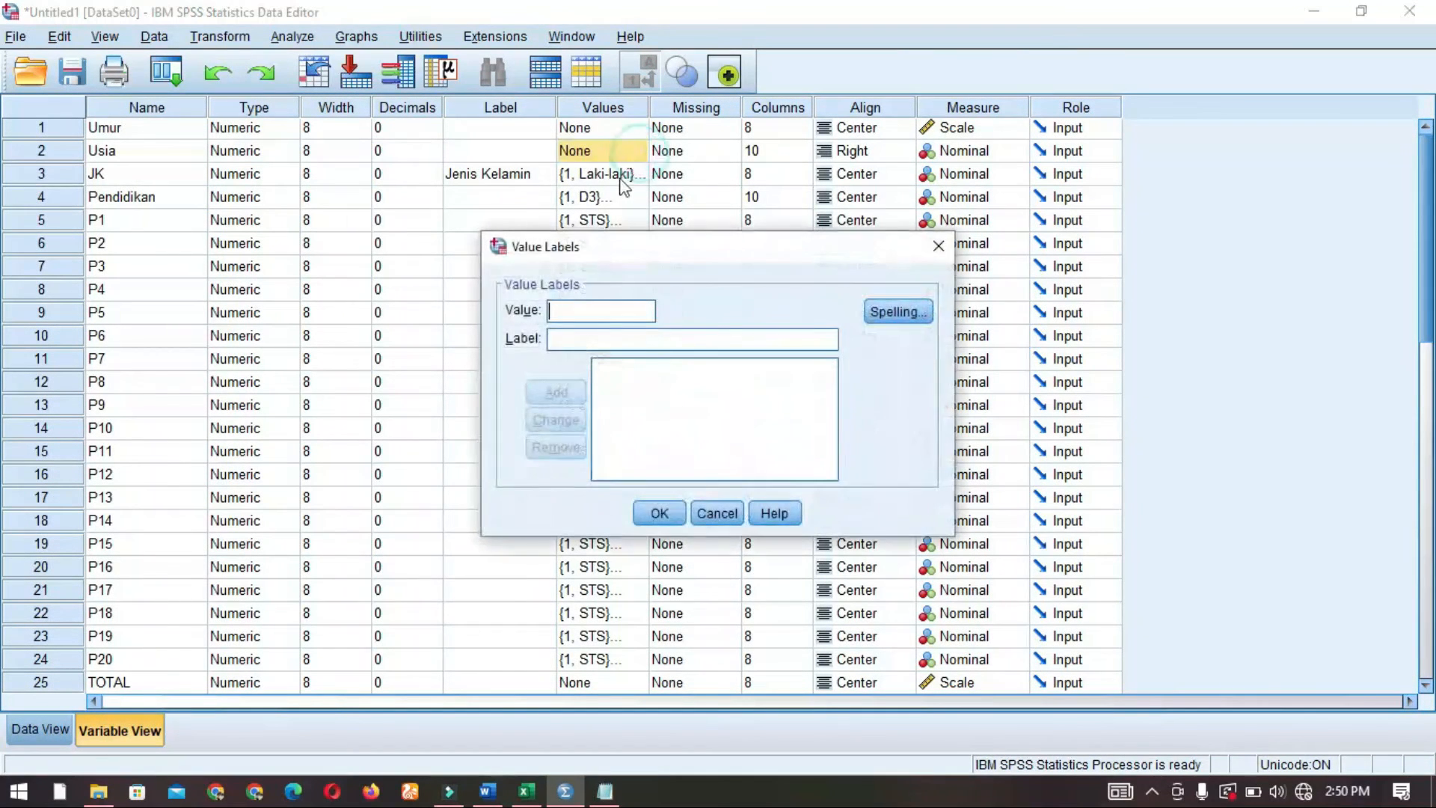
text(1)
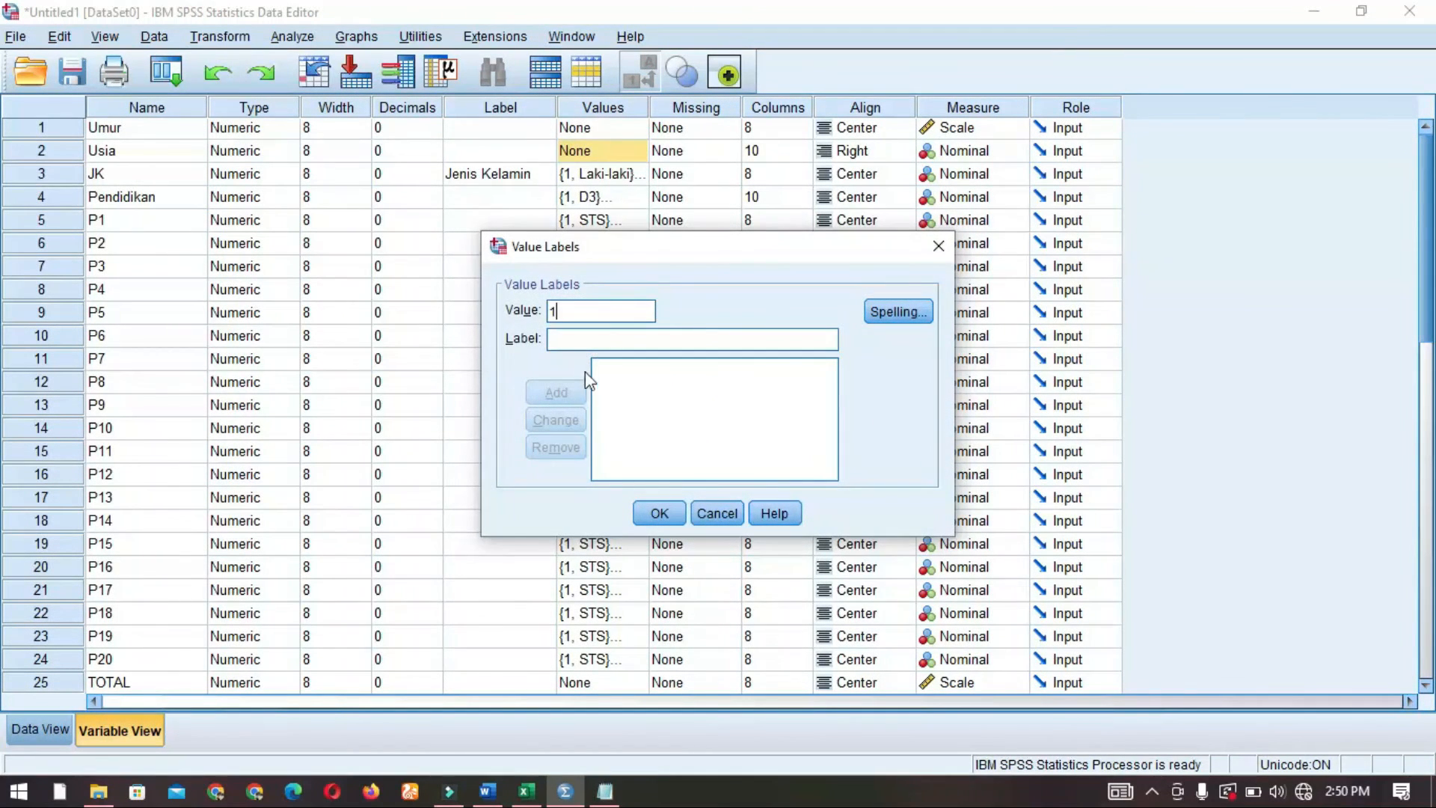
click(653, 337)
text(20-30 tah)
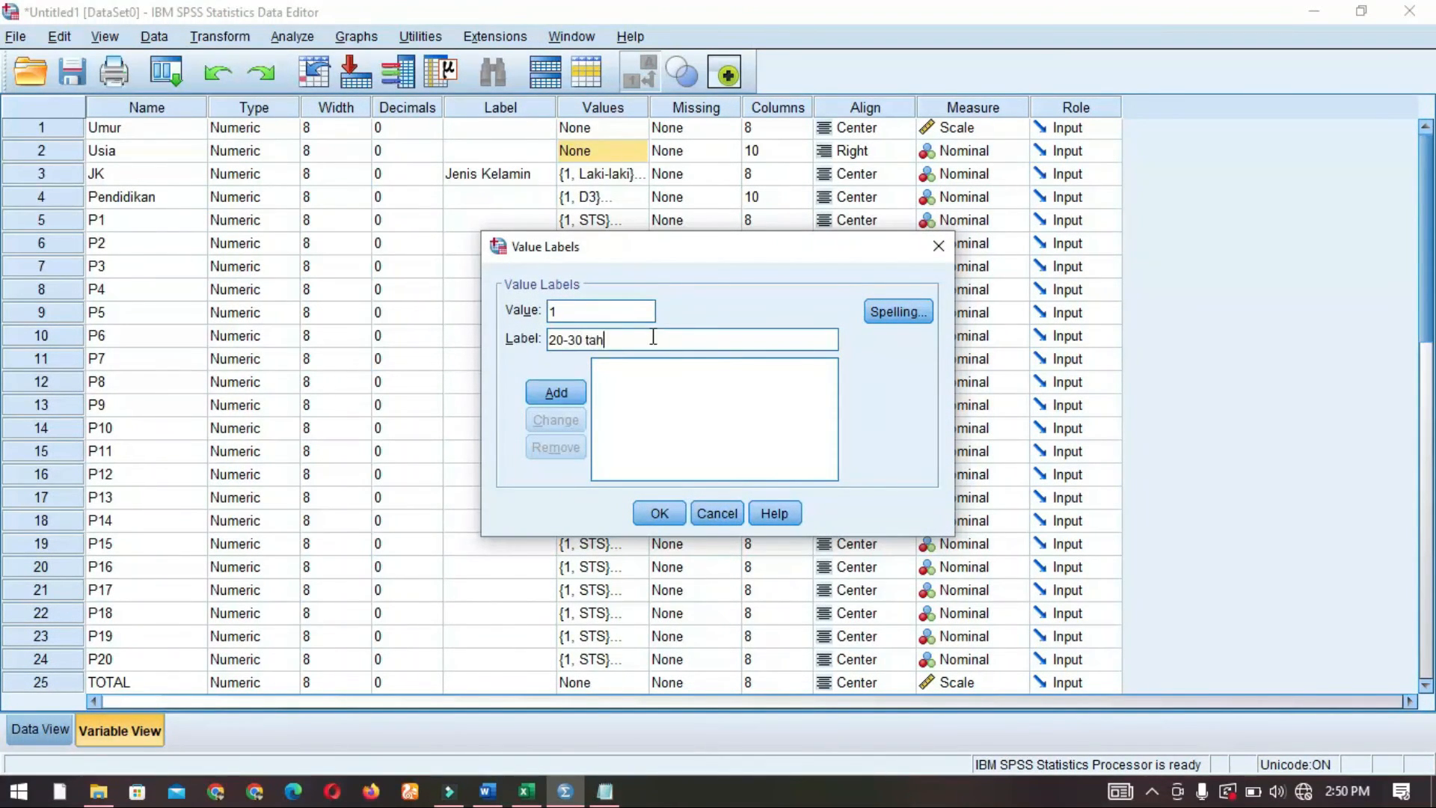
text(un)
key(Return)
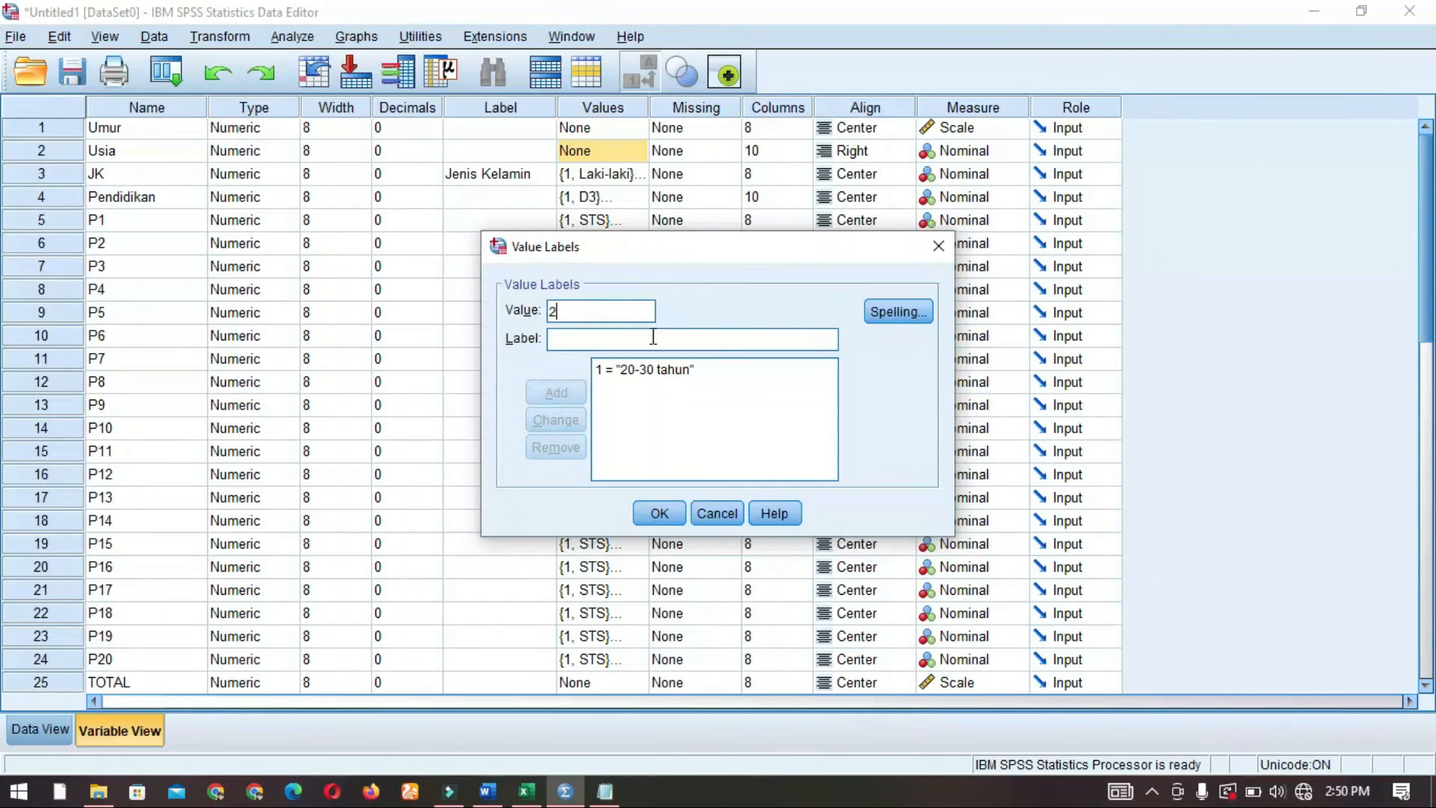
click(654, 337)
text(31-40 tahun)
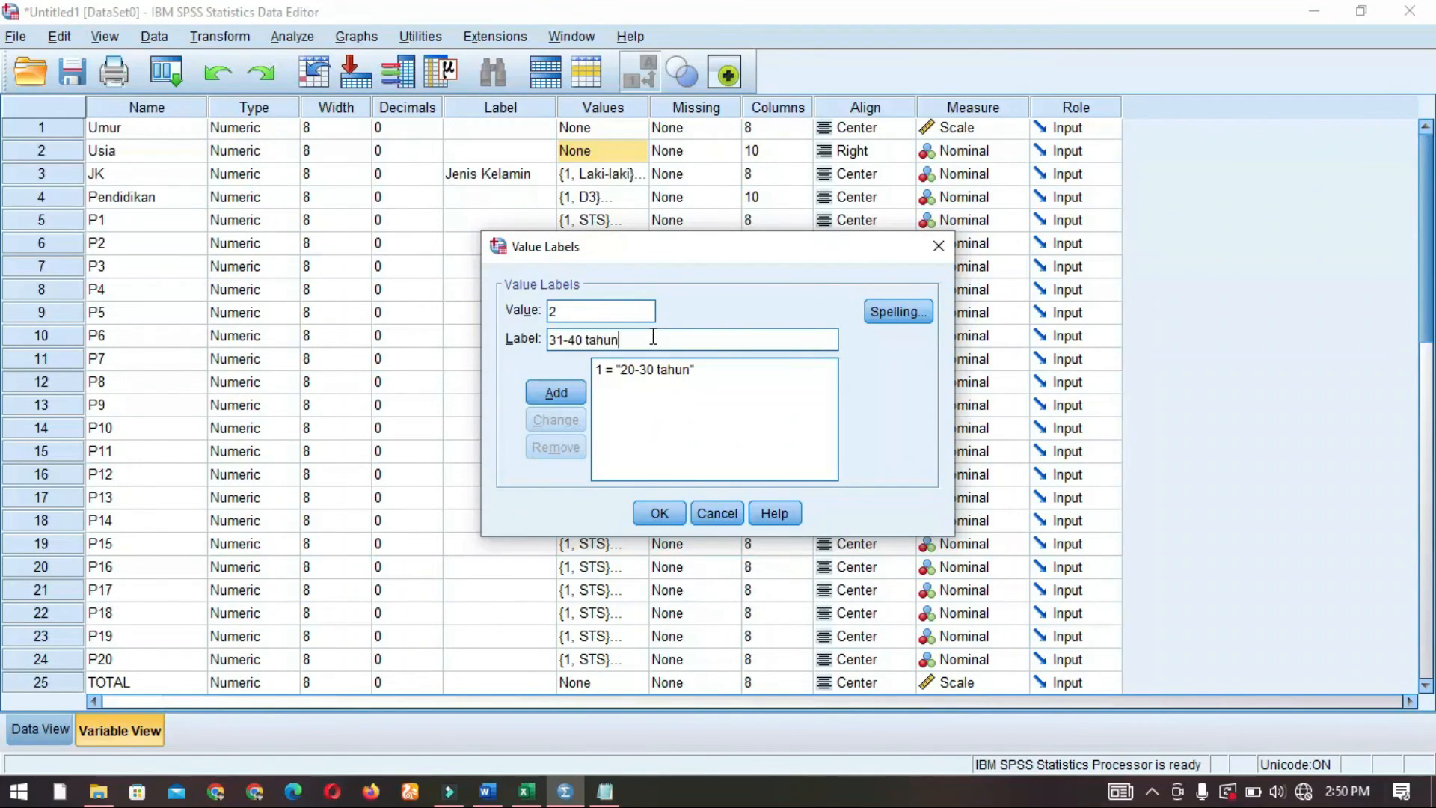
key(Return)
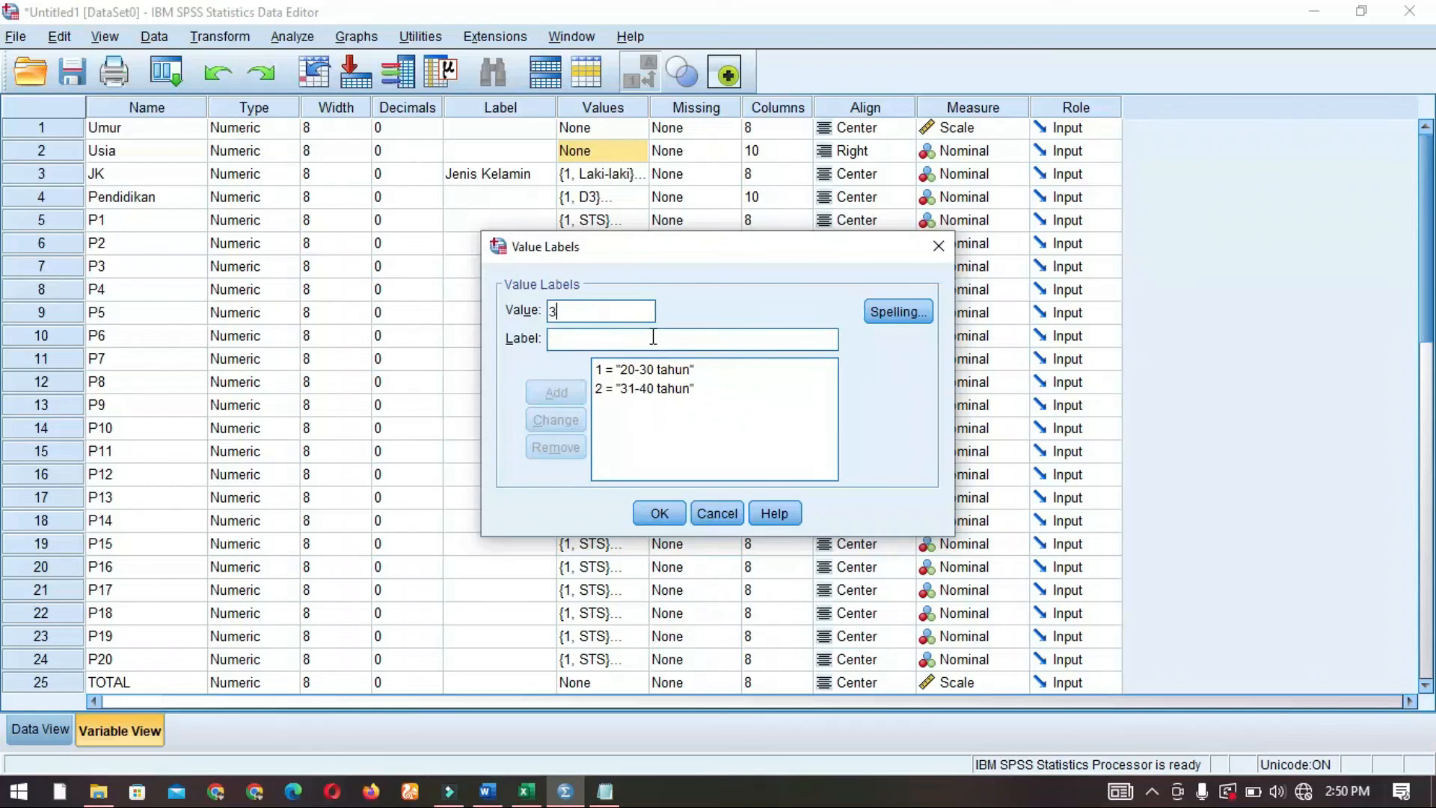
Label Usia value 3 as "41-50 tahun" and 4 as "51-60 tahun", and check the labels in the data
text(41-50 tahun)
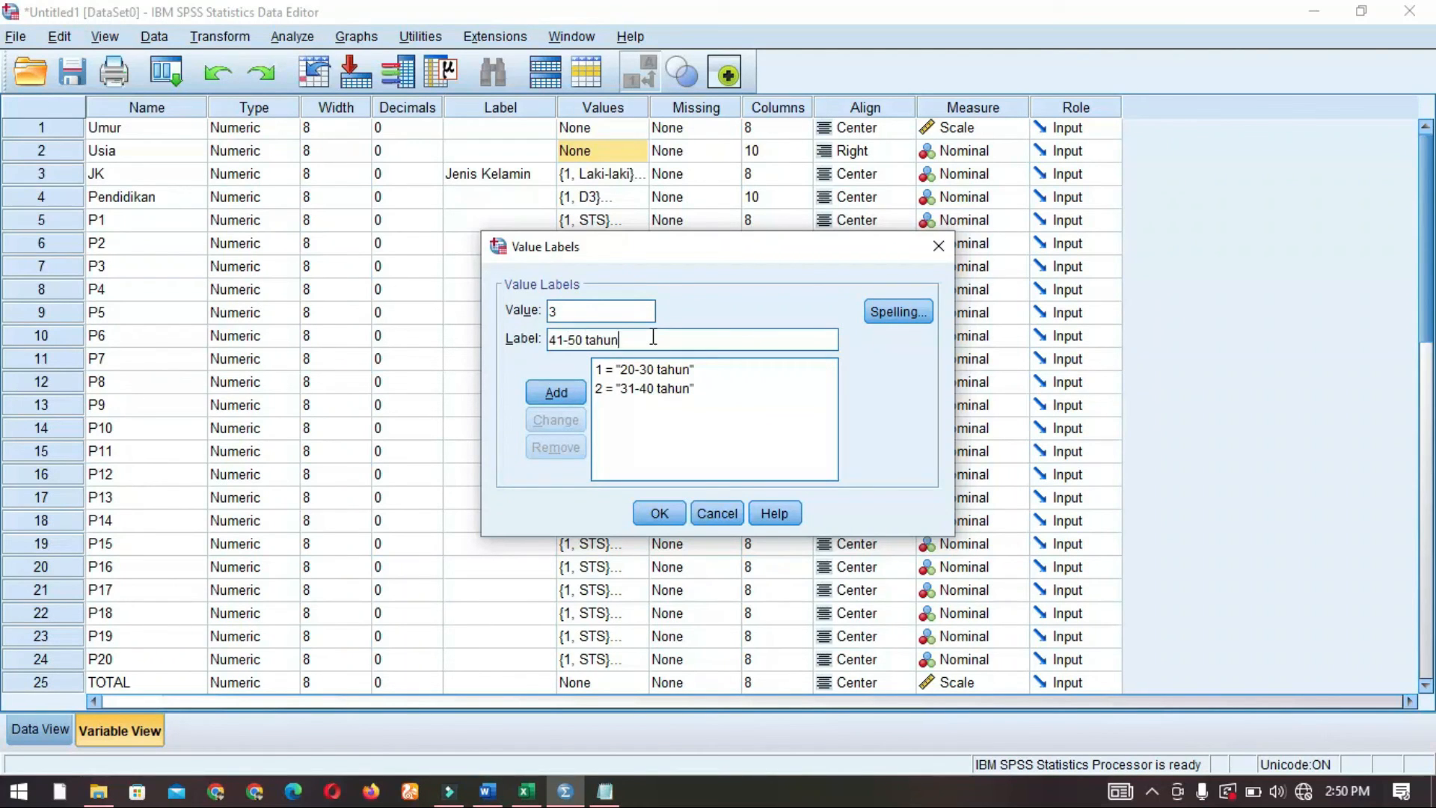
key(Return)
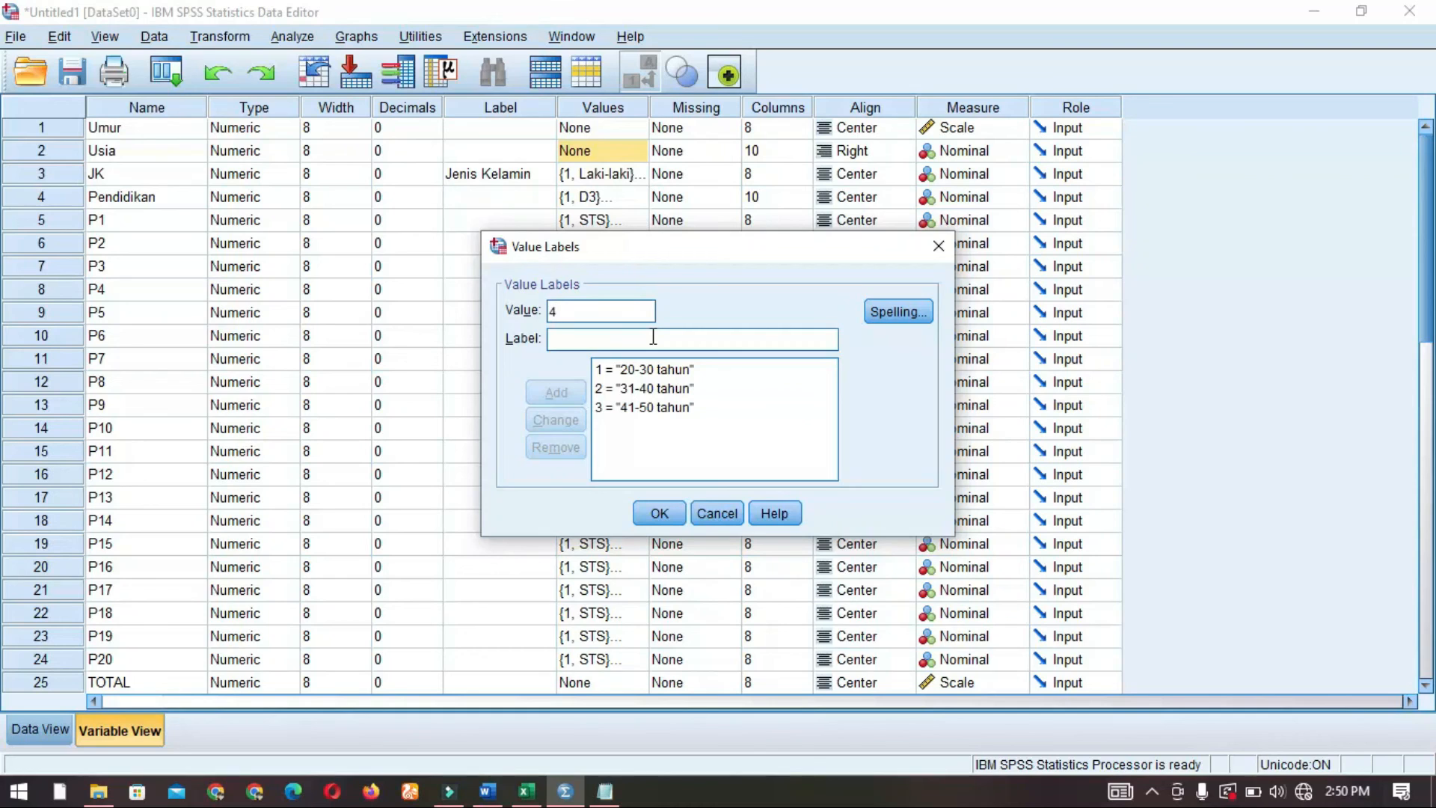
text(51-60 tahun)
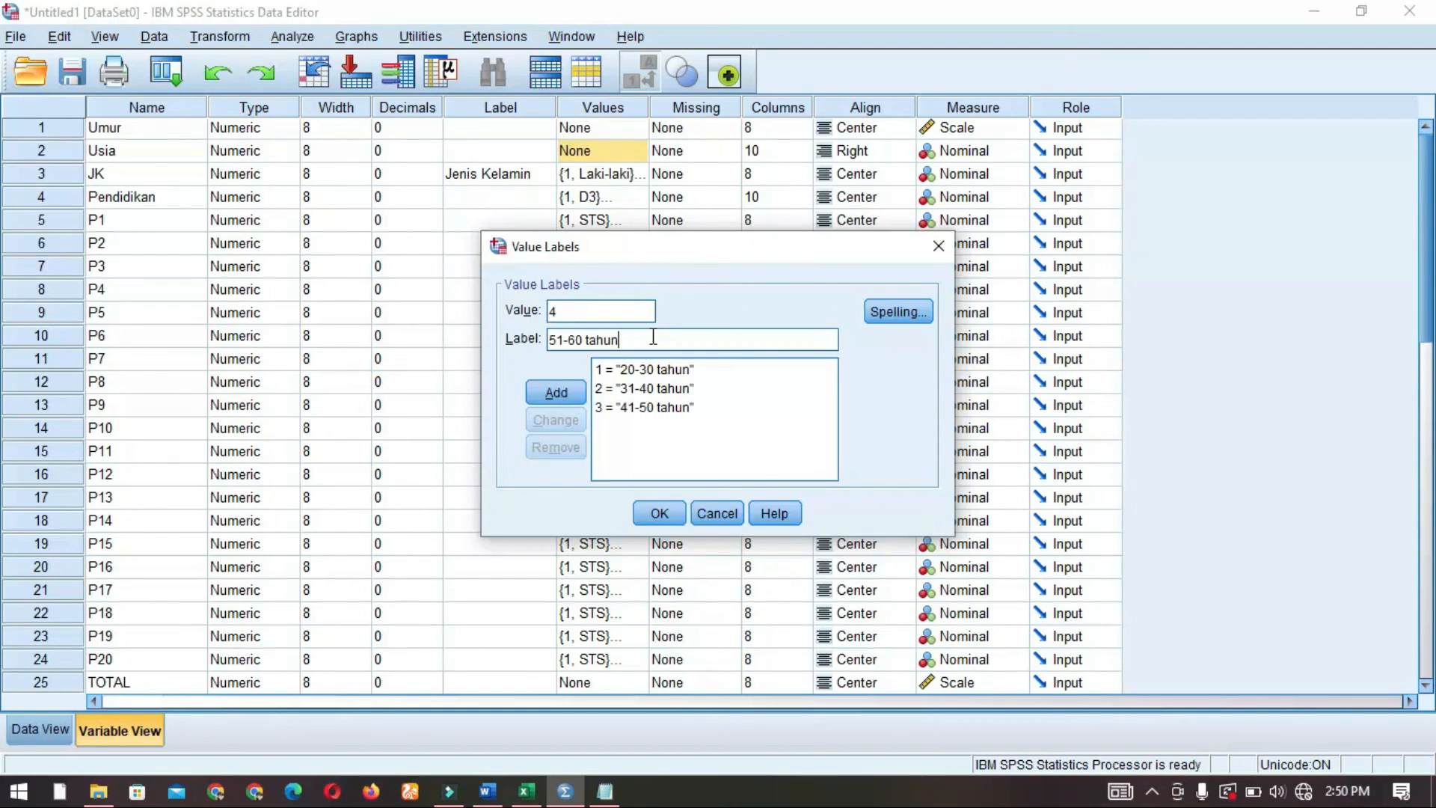
key(Return)
click(659, 513)
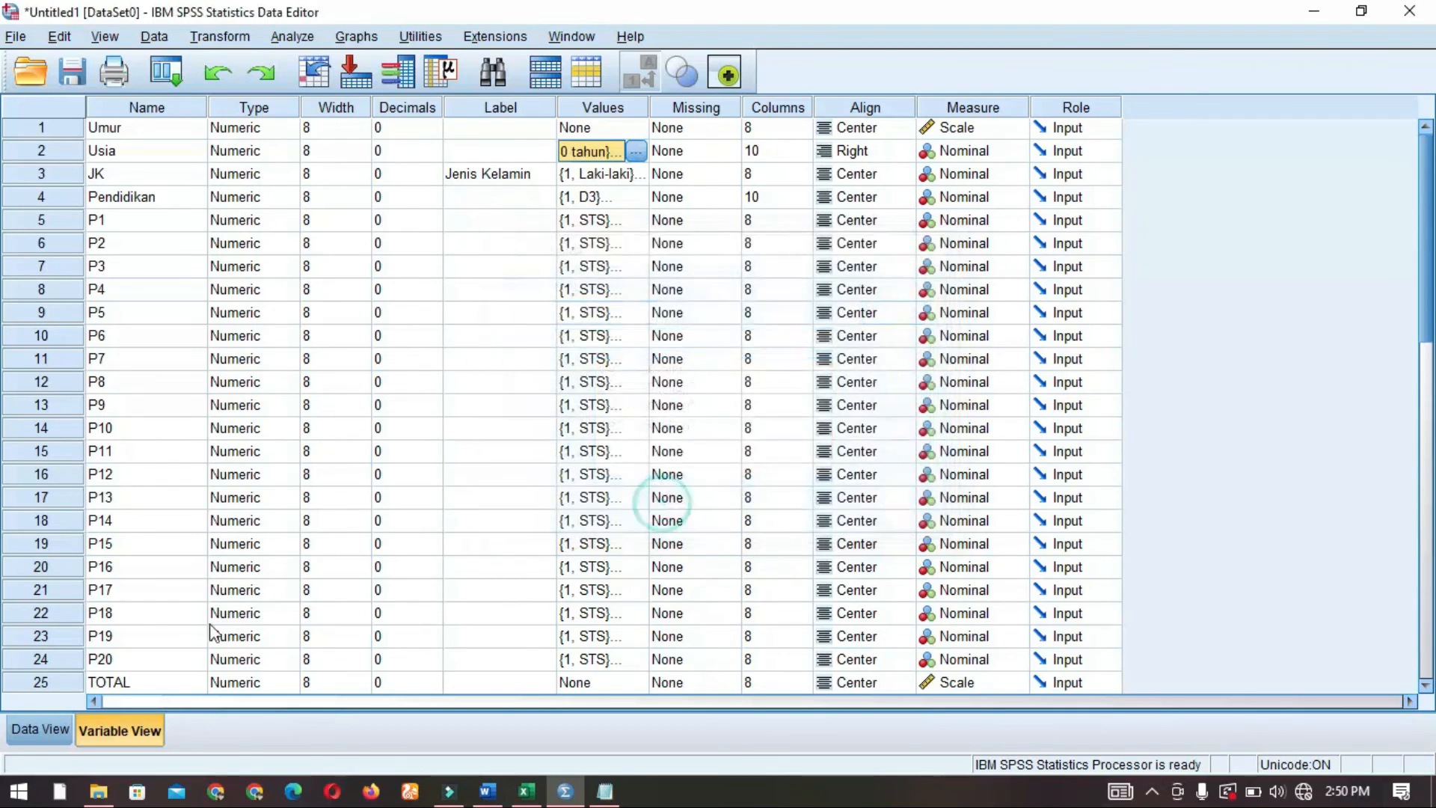
click(34, 737)
click(224, 181)
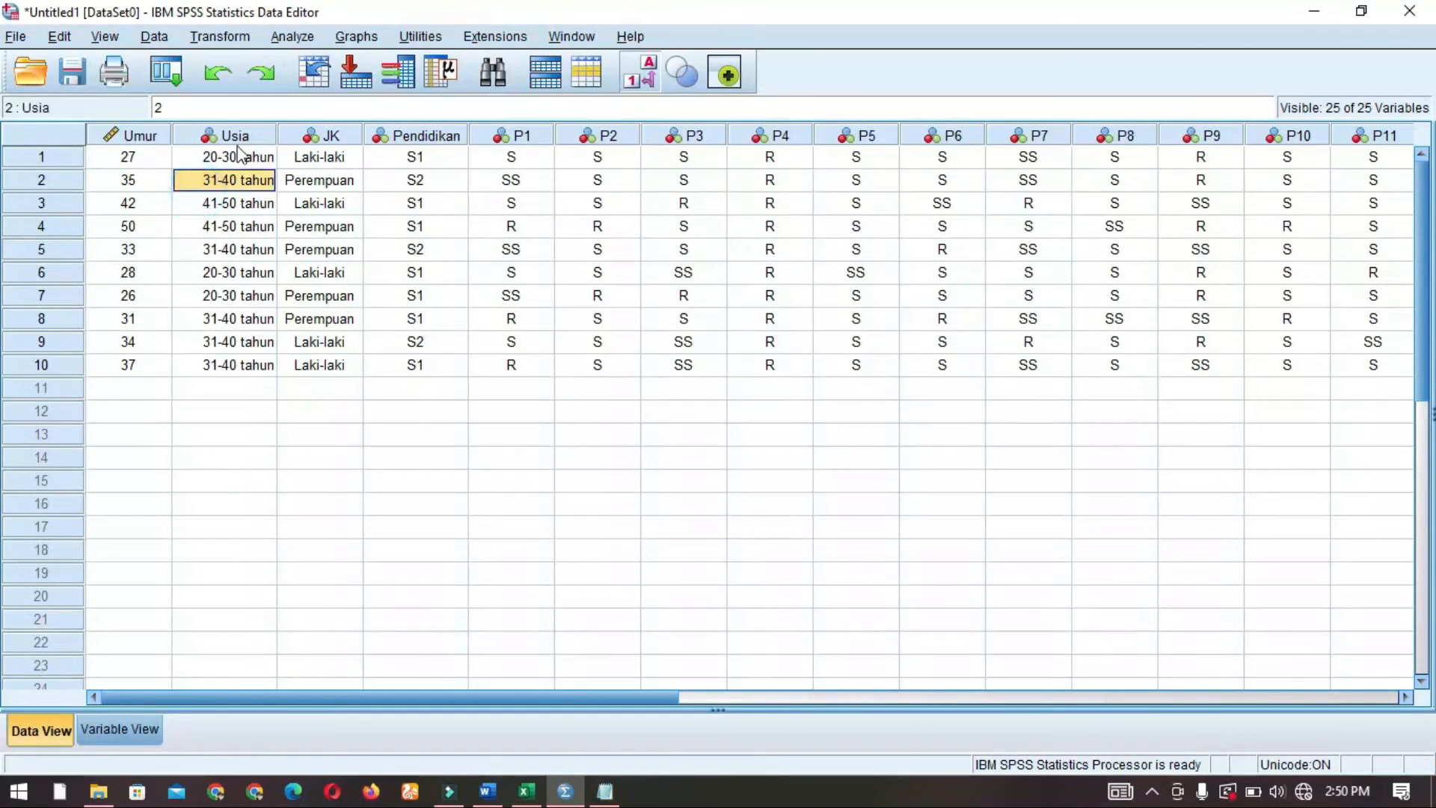
key(Tab)
click(249, 163)
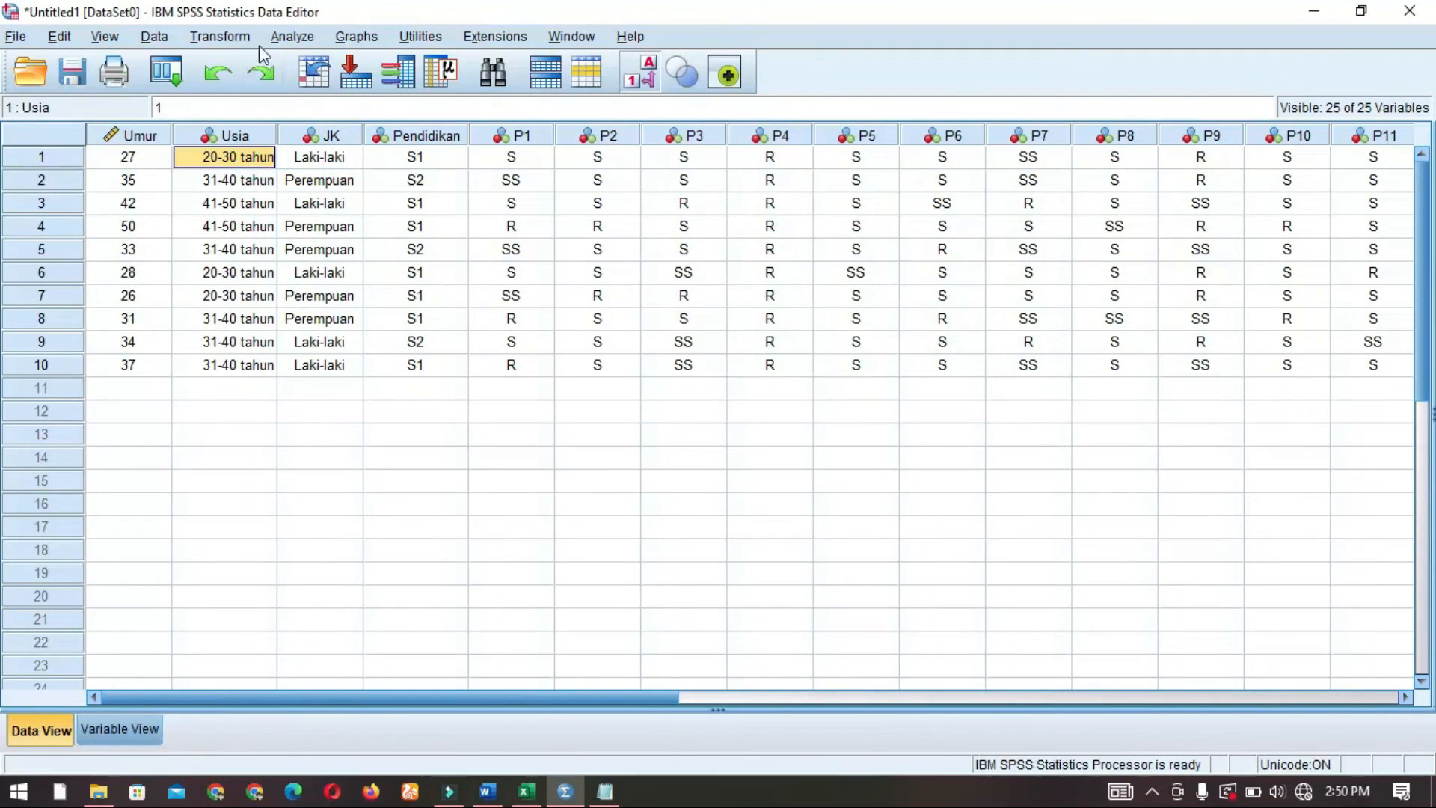
Add Usia to the Frequencies analysis alongside Jenis Kelamin and Pendidikan and generate the frequency tables
click(292, 41)
mouse_move(449, 89)
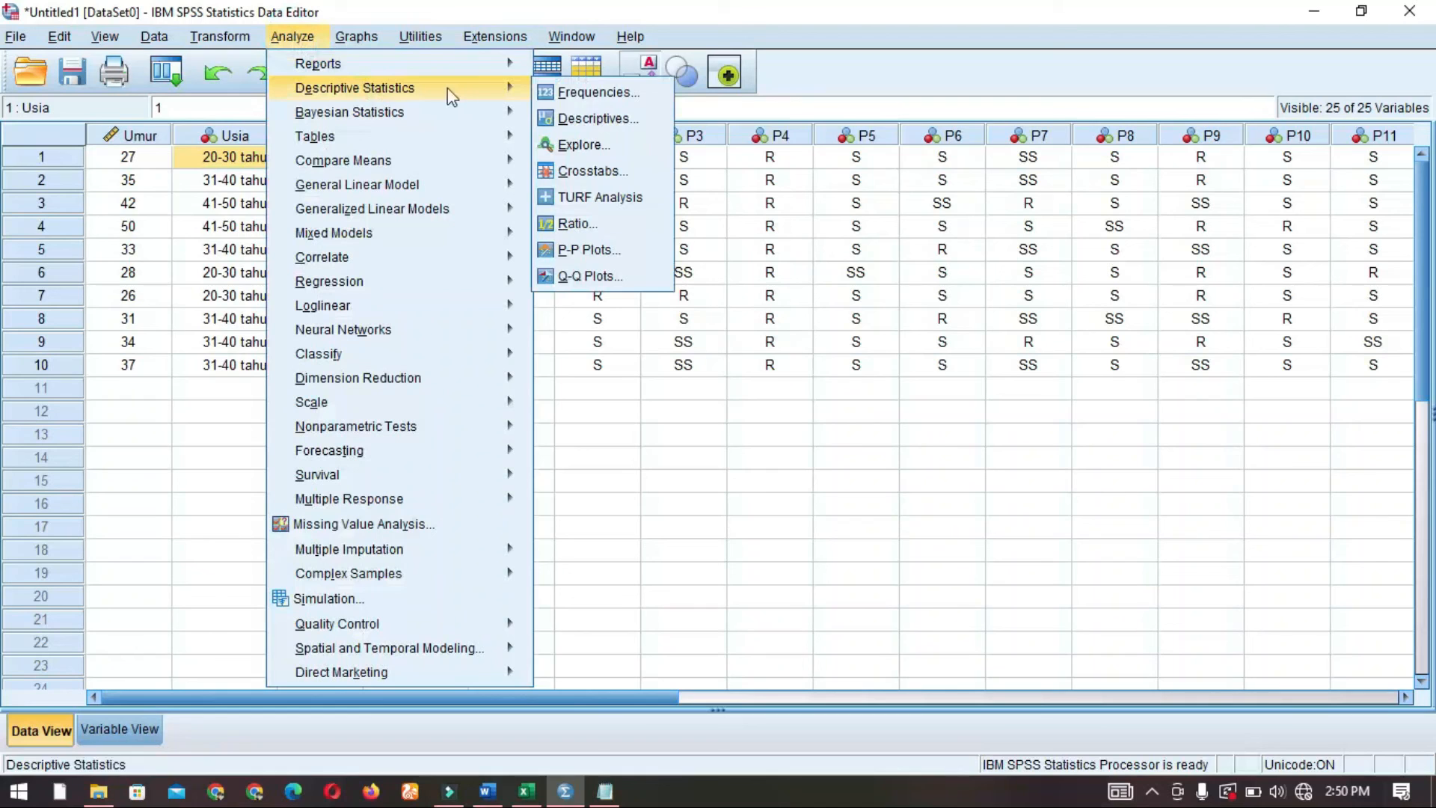
click(612, 93)
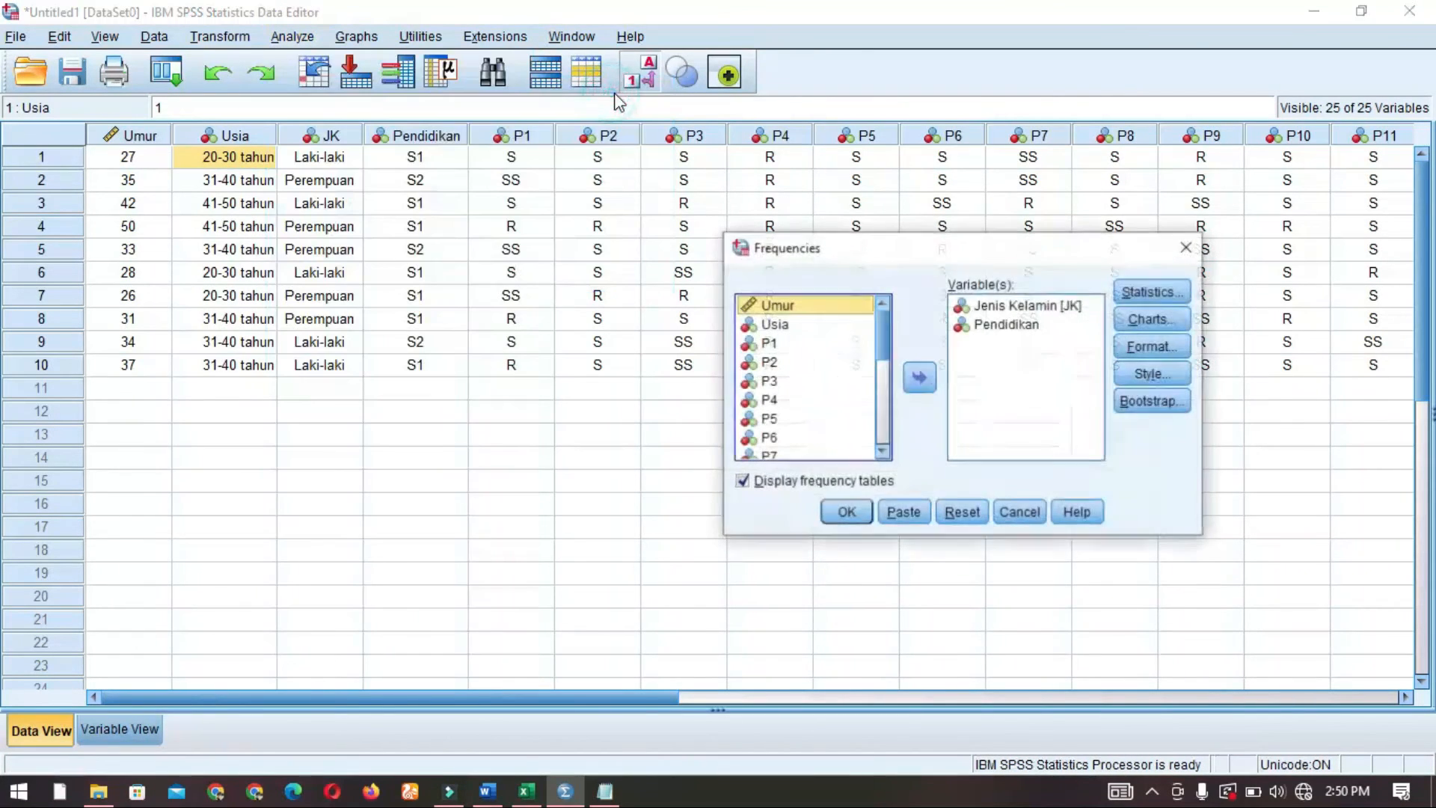
click(815, 324)
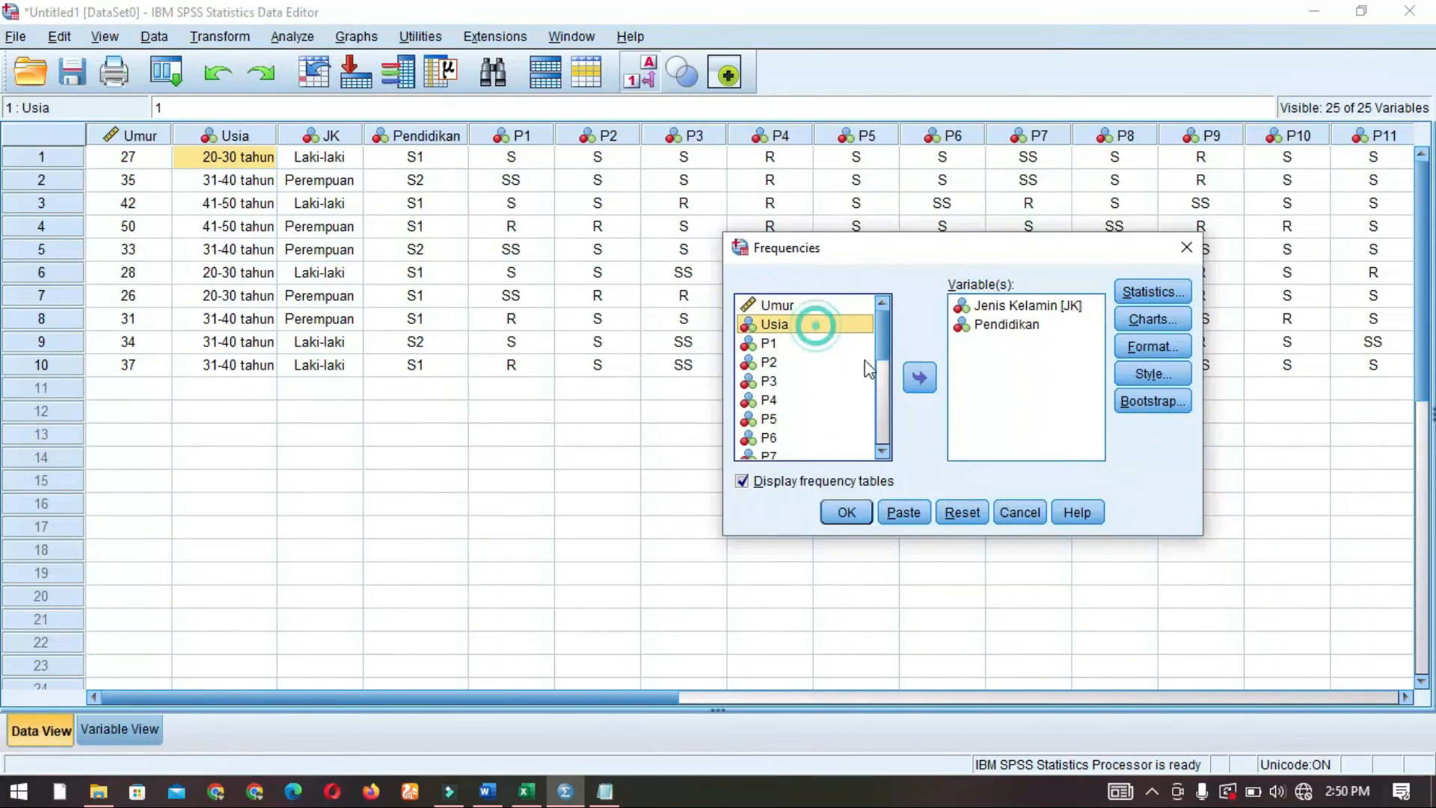
click(919, 378)
click(853, 508)
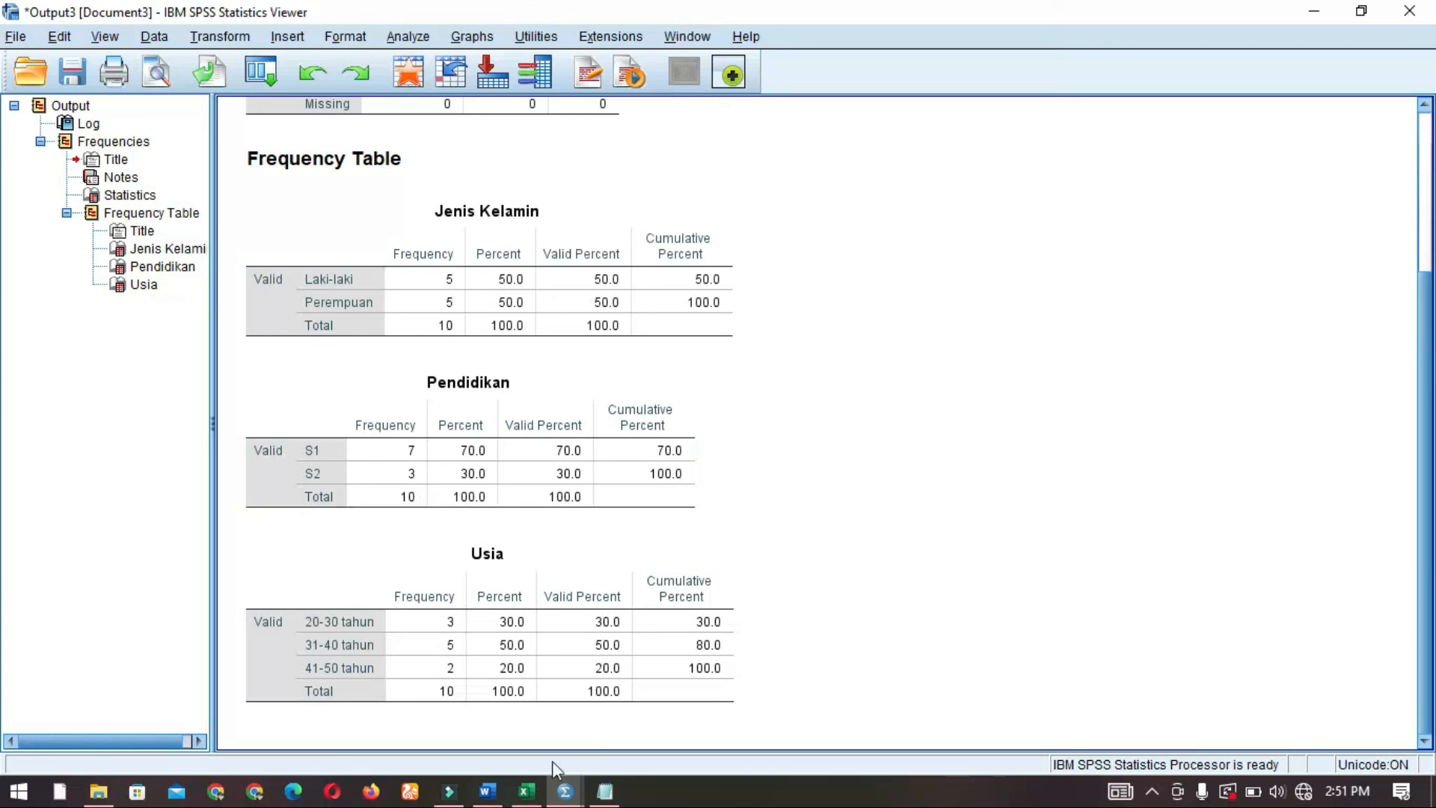
Return to the dataset and remove Jenis Kelamin, Pendidikan and Usia from the Frequencies variables
mouse_move(566, 796)
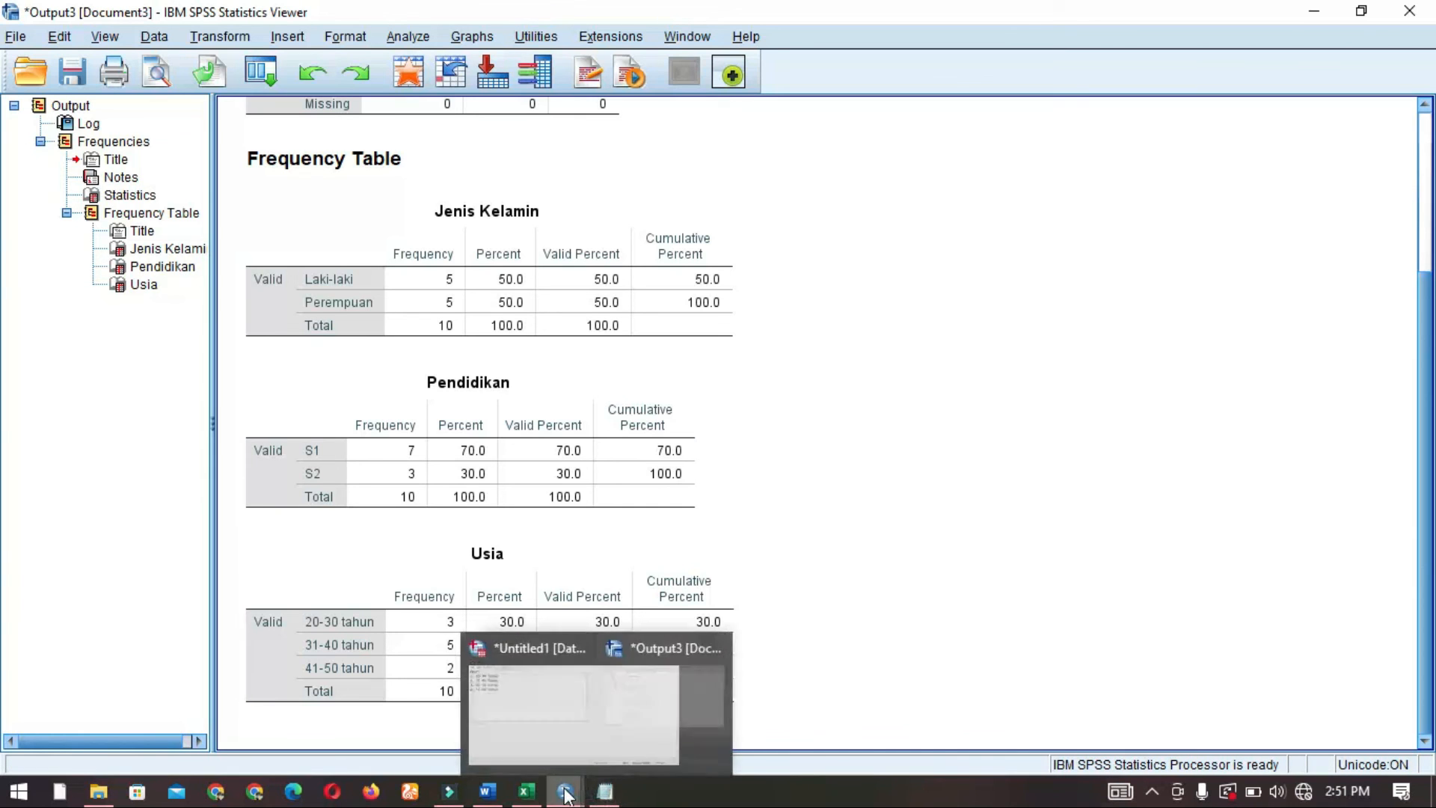
click(539, 695)
click(292, 38)
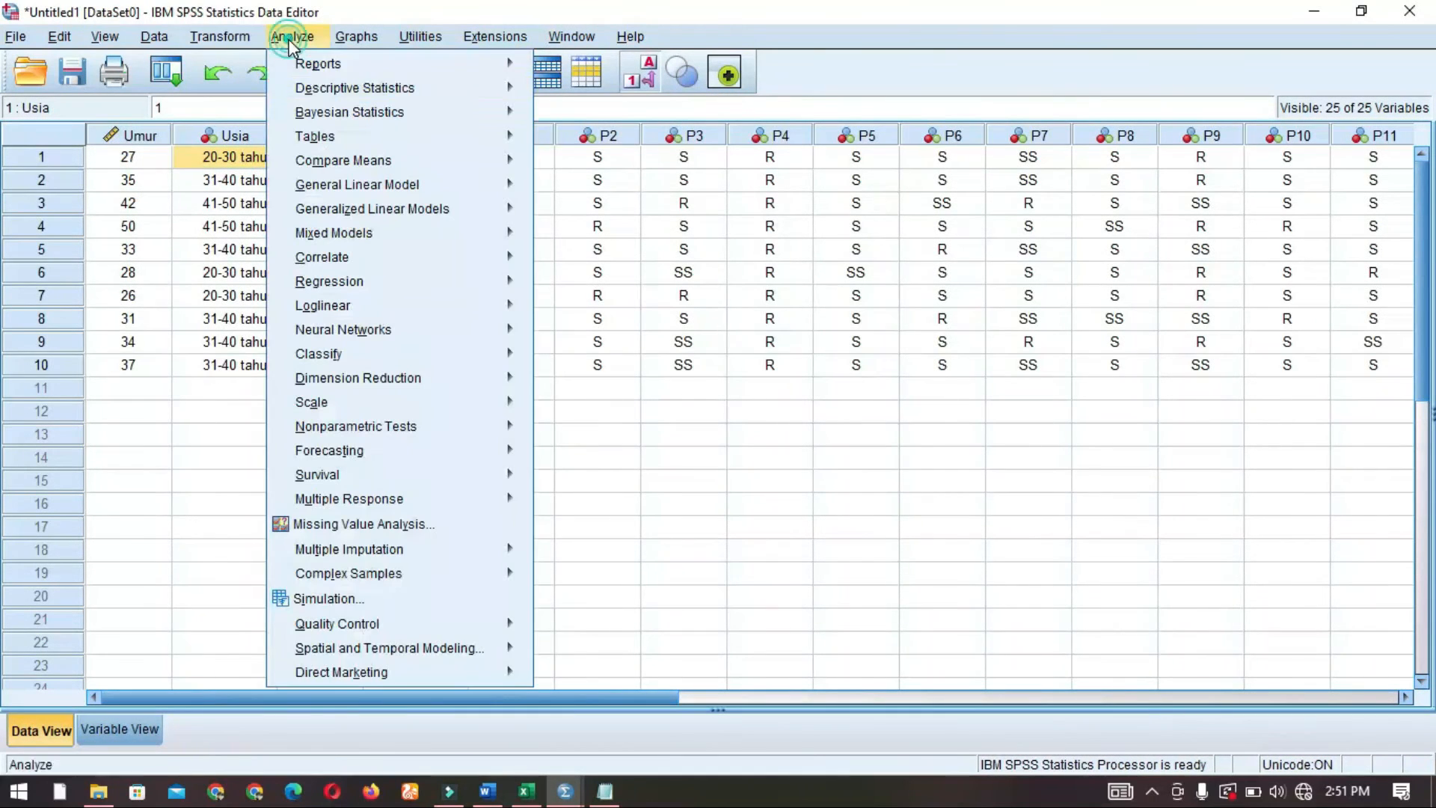
mouse_move(323, 86)
click(573, 93)
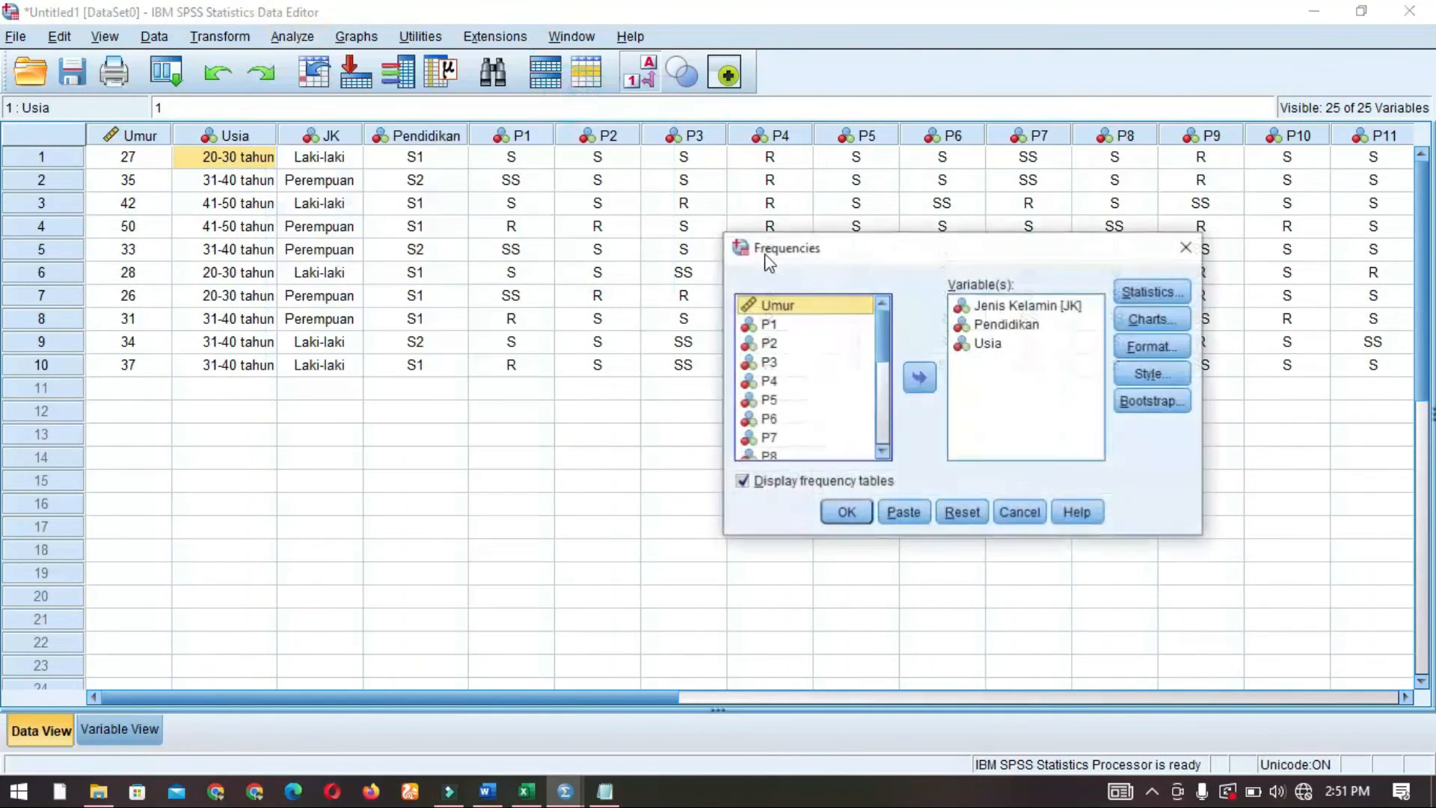
click(1025, 354)
key(ctrl+a)
click(920, 376)
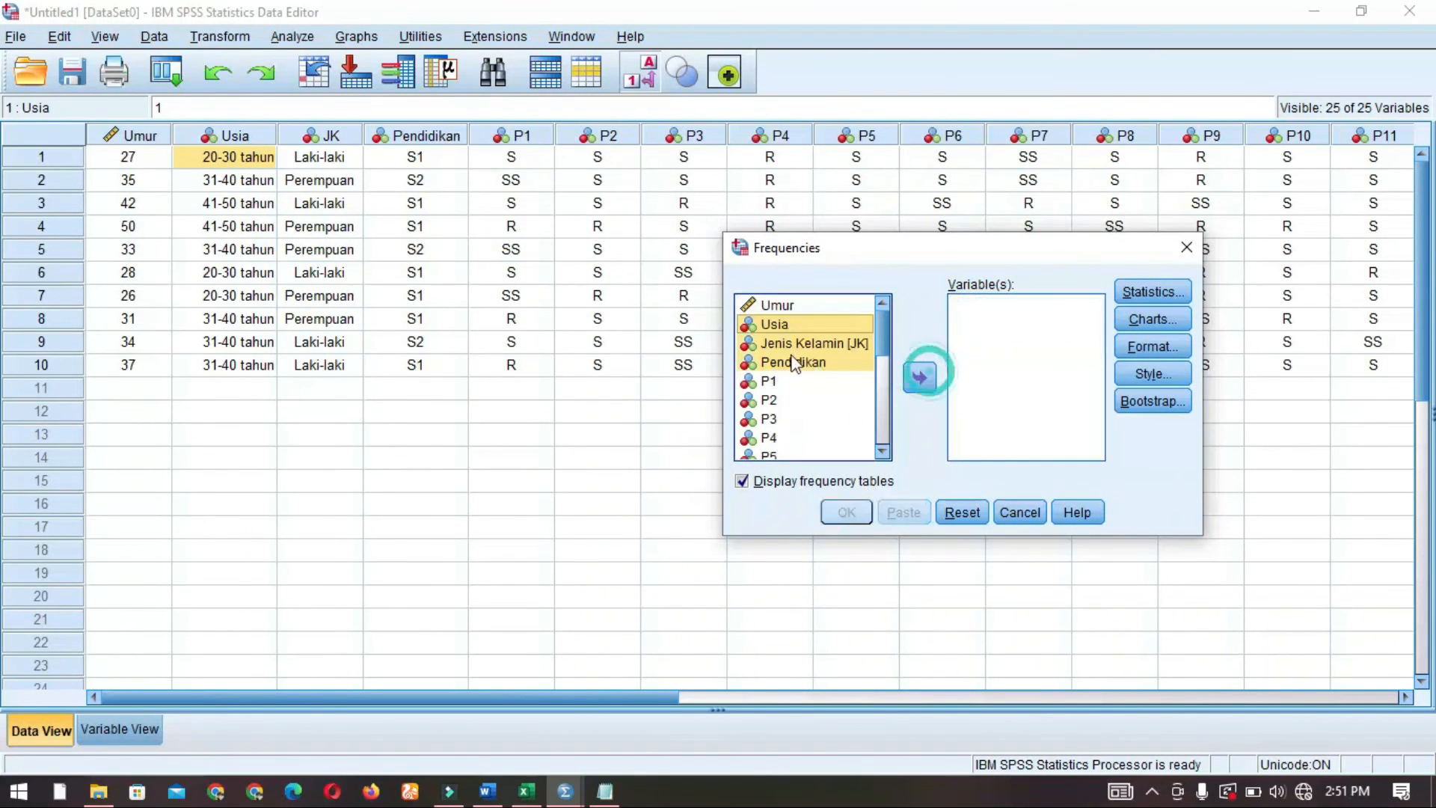
Add questionnaire items P1 through P20 to the Frequencies analysis and generate their frequency tables
scroll(807, 446, down, 4)
scroll(807, 447, down, 2)
shift+click(811, 435)
click(920, 378)
click(834, 513)
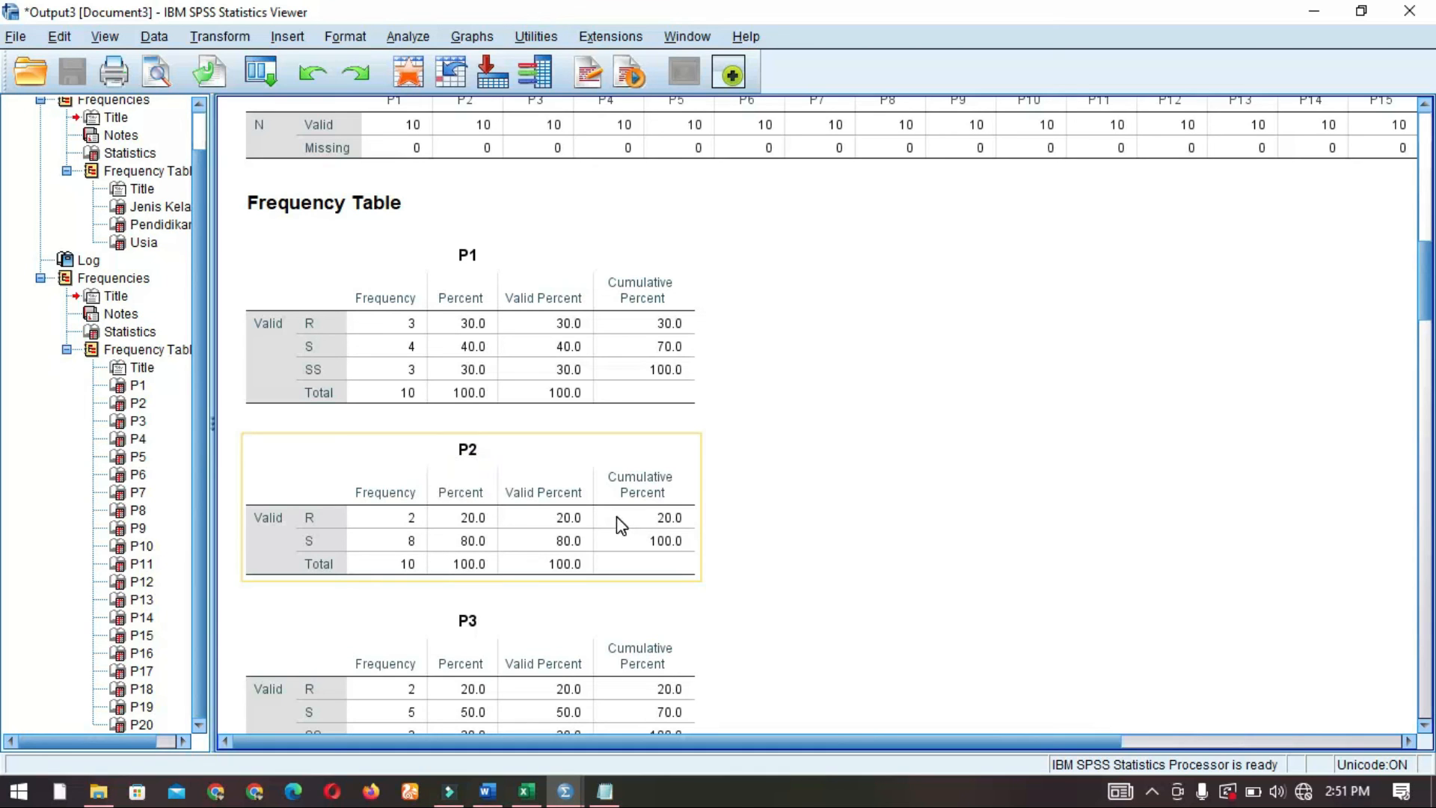
Review the item frequency tables through P20, and switch to Excel to view the first columns of the coded data
scroll(617, 520, down, 10)
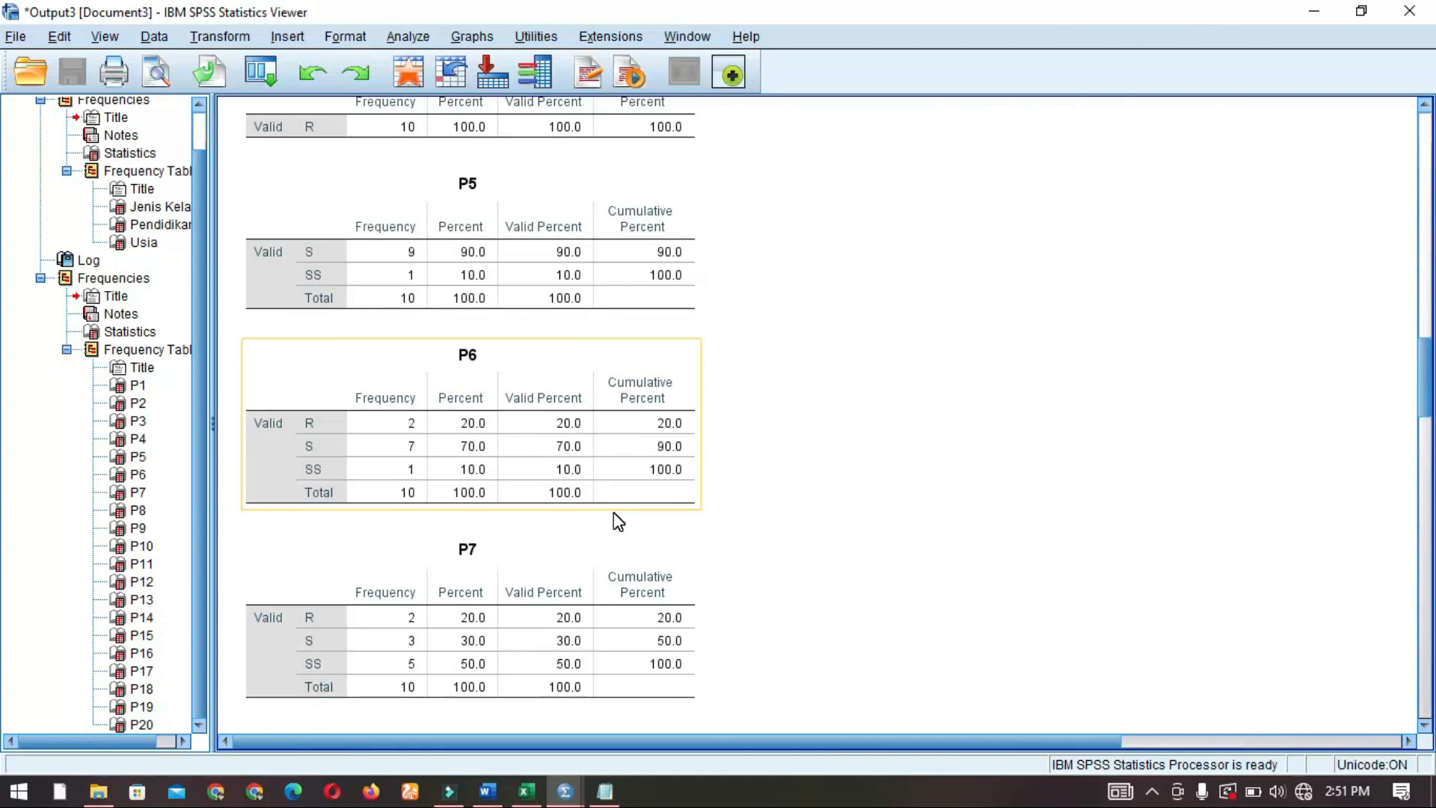
scroll(613, 513, down, 15)
scroll(614, 510, down, 8)
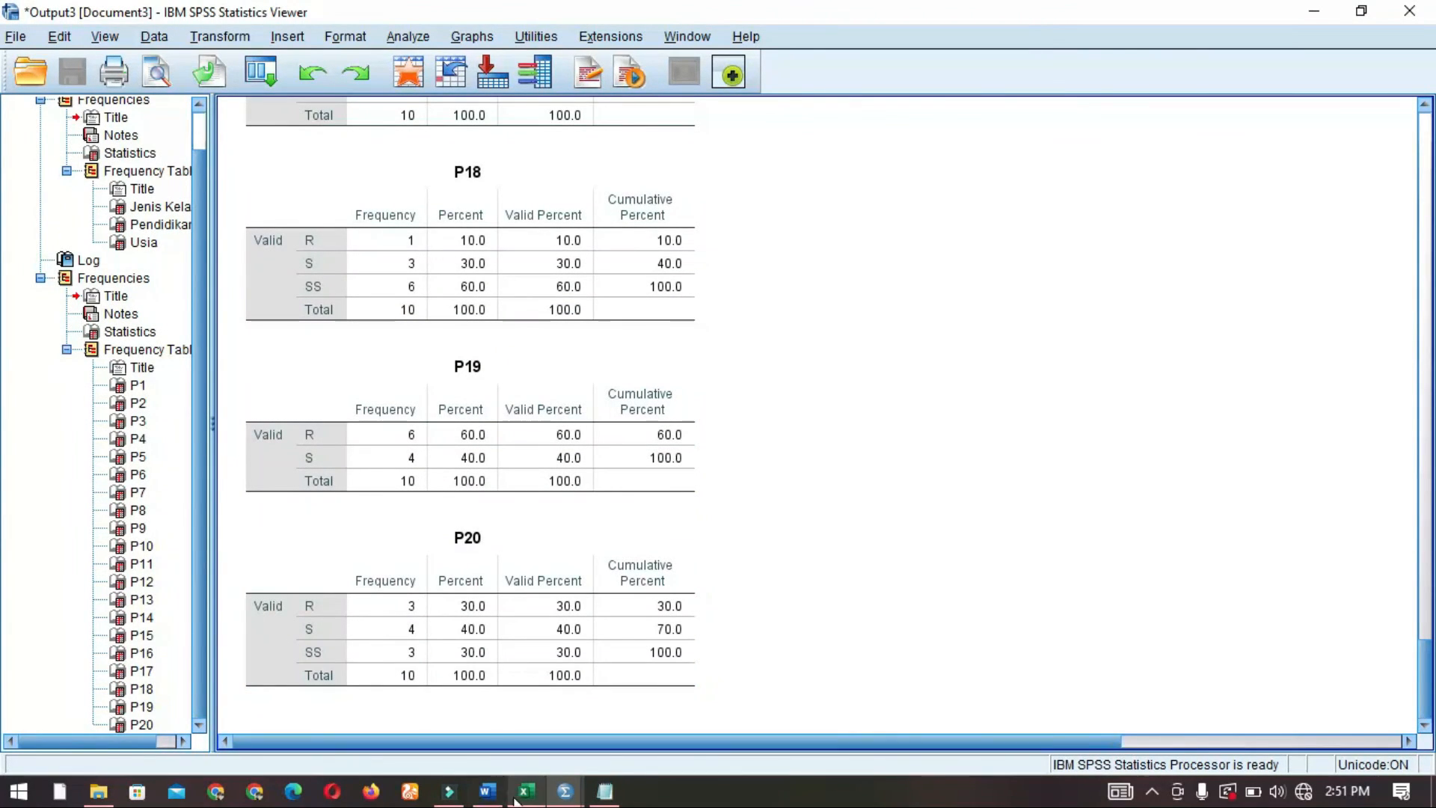
click(525, 792)
click(696, 410)
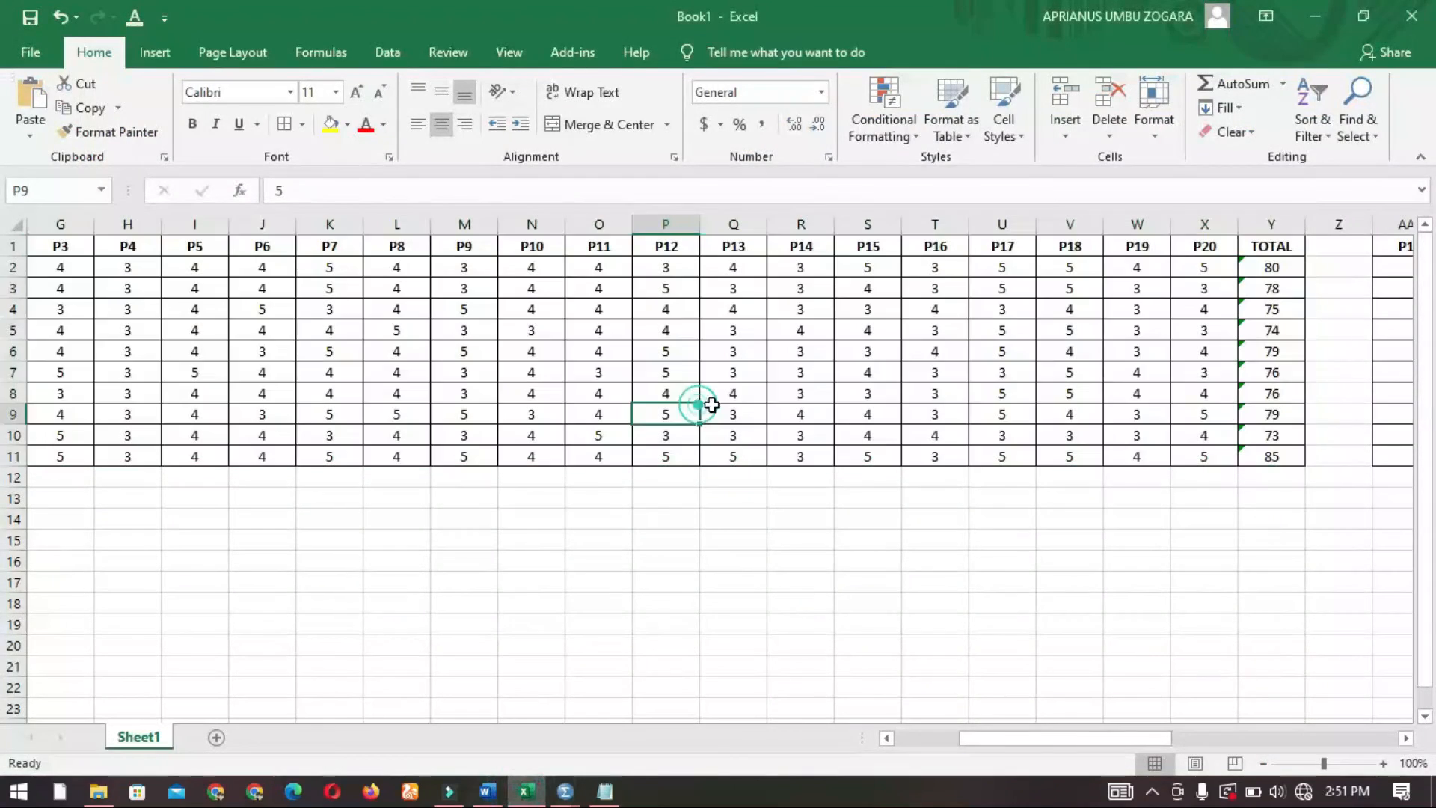
drag(1077, 739, 958, 769)
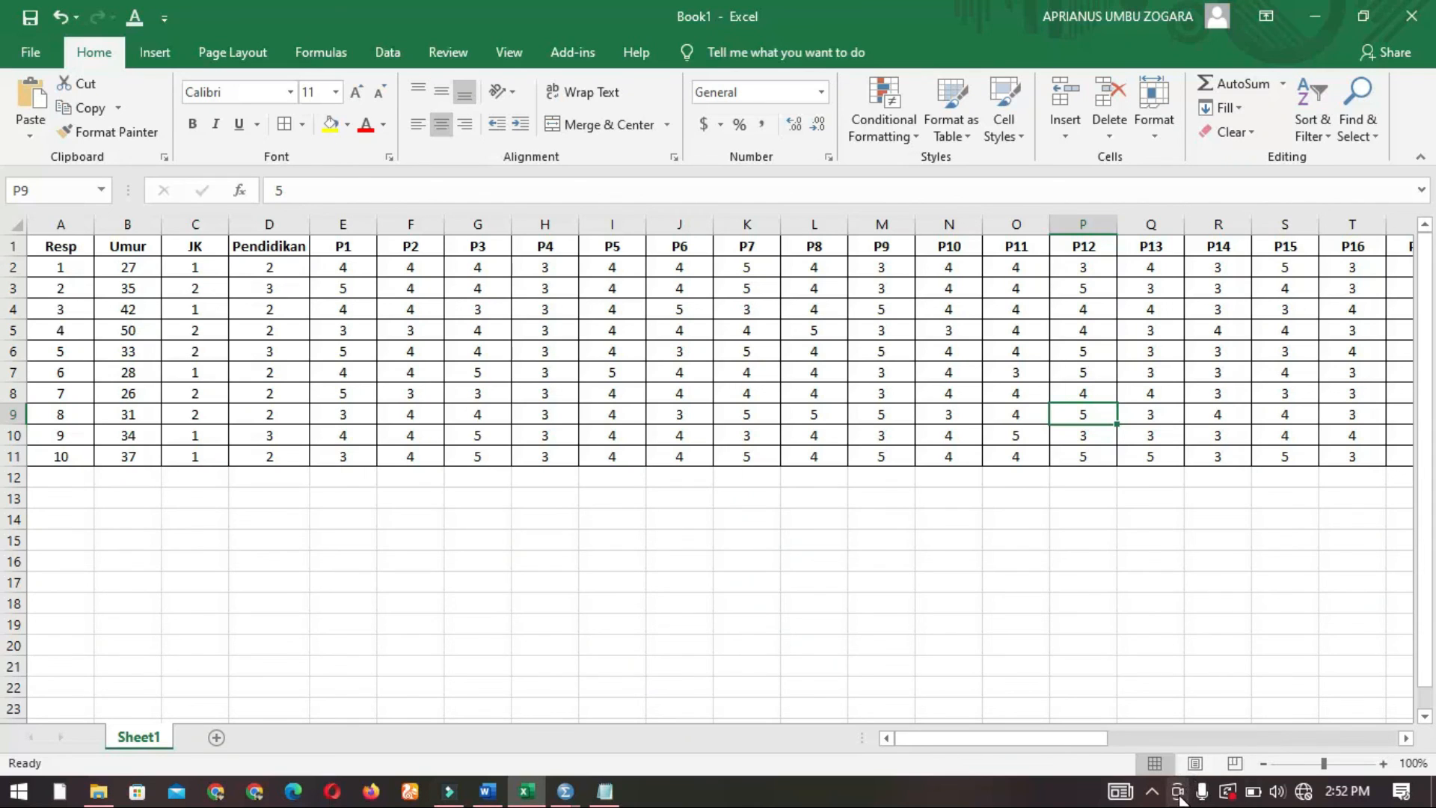
click(1152, 790)
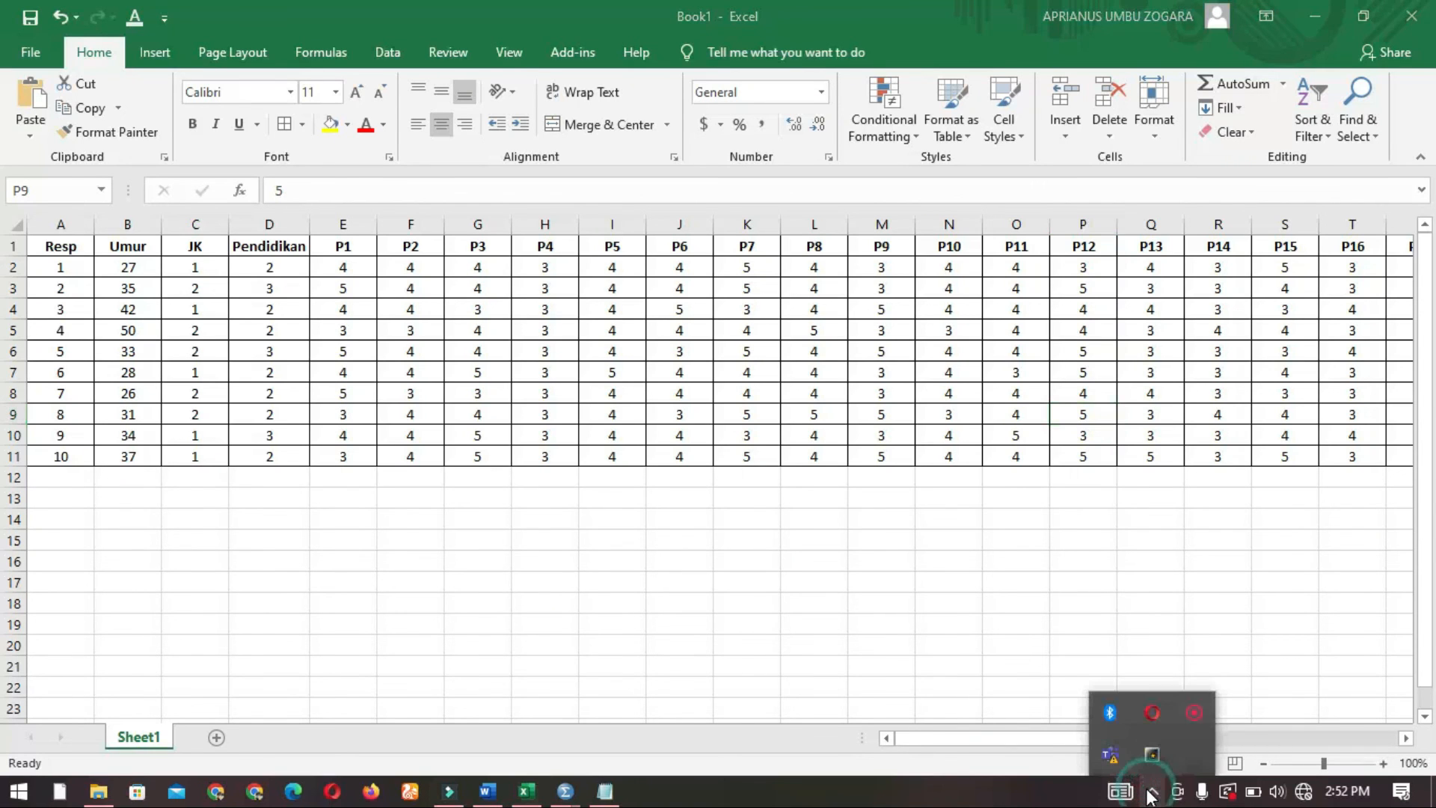
click(1197, 711)
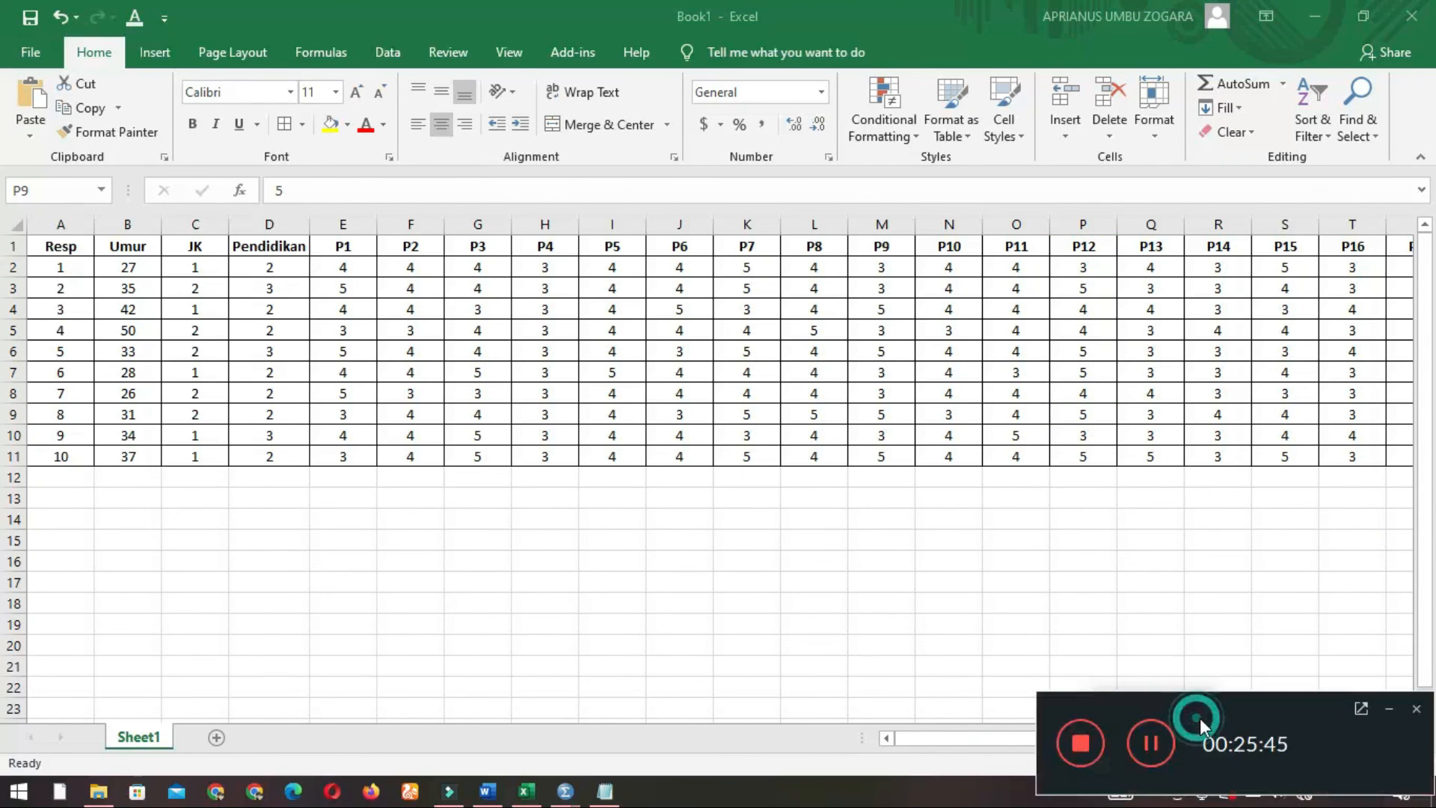